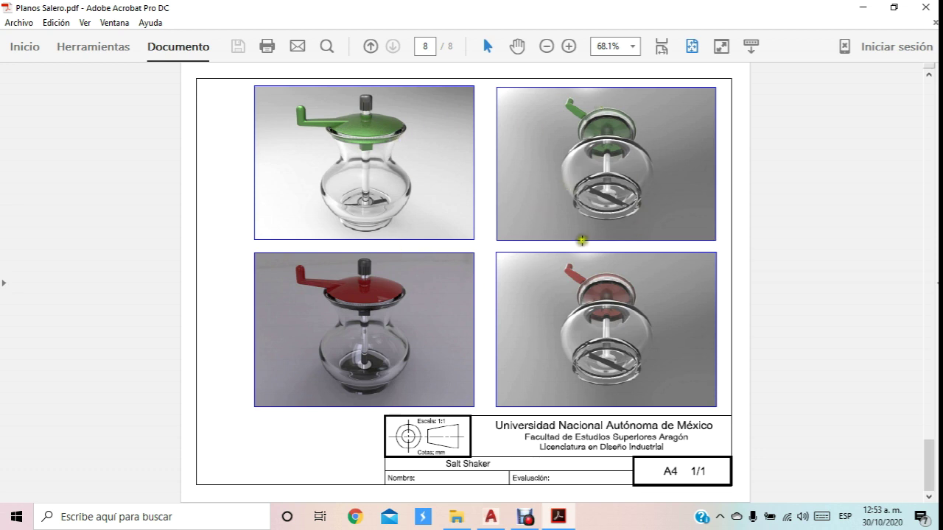
Scroll Planos Salero.pdf back from page 8 up to the page 1 Salt Shaker drawing.
scroll(834, 175, up, 1)
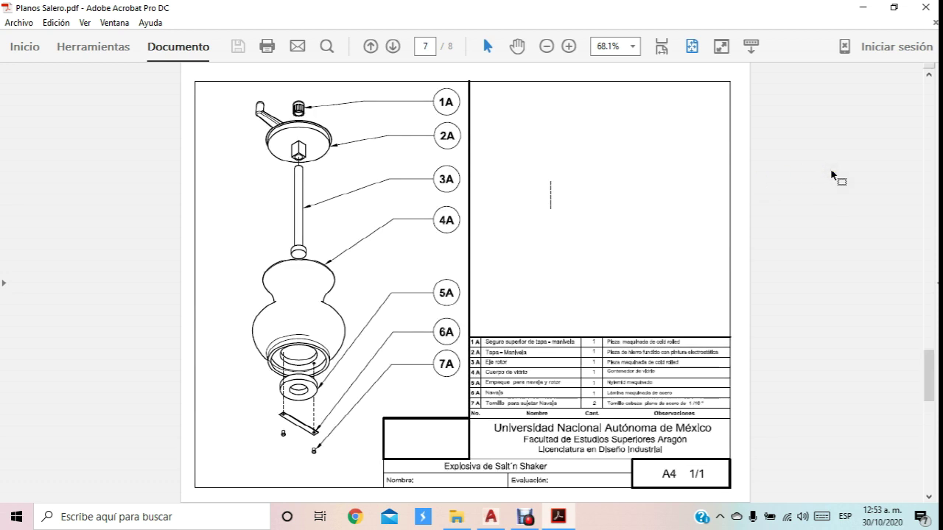
scroll(833, 176, up, 1)
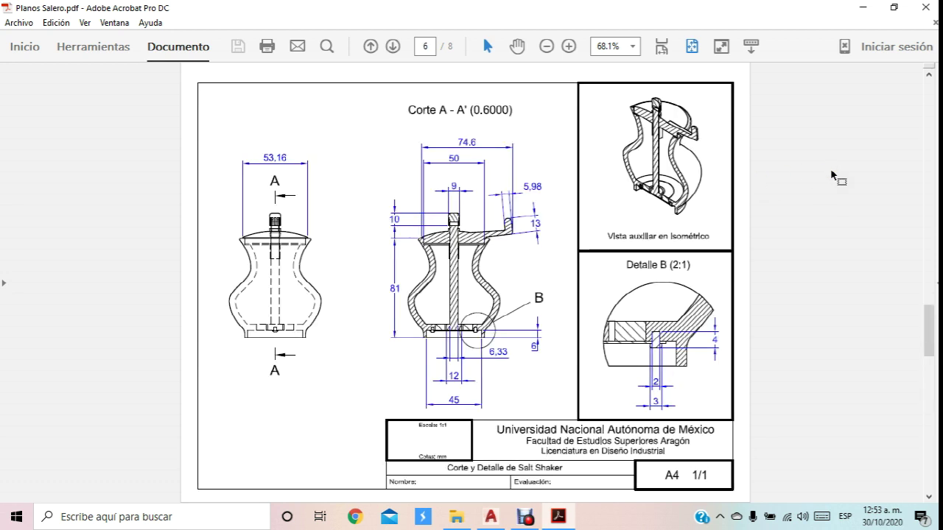
scroll(833, 177, up, 1)
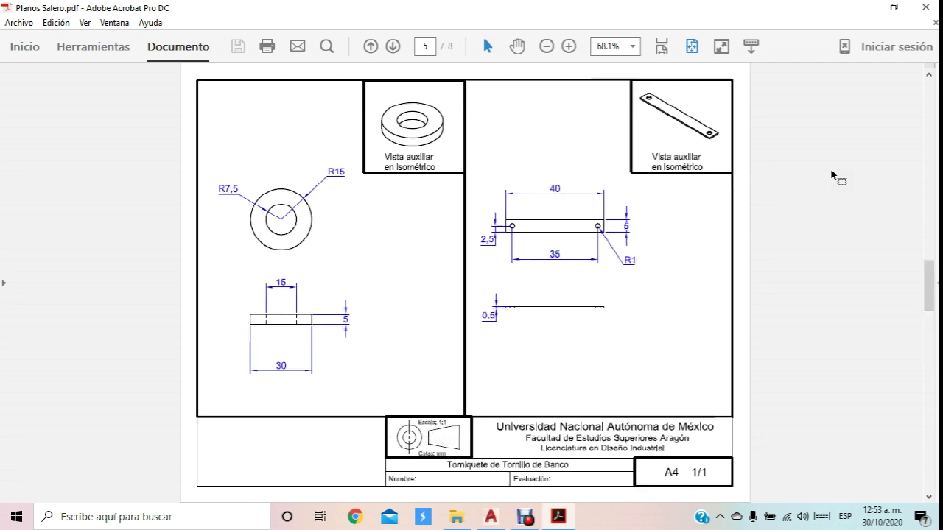
scroll(834, 176, up, 1)
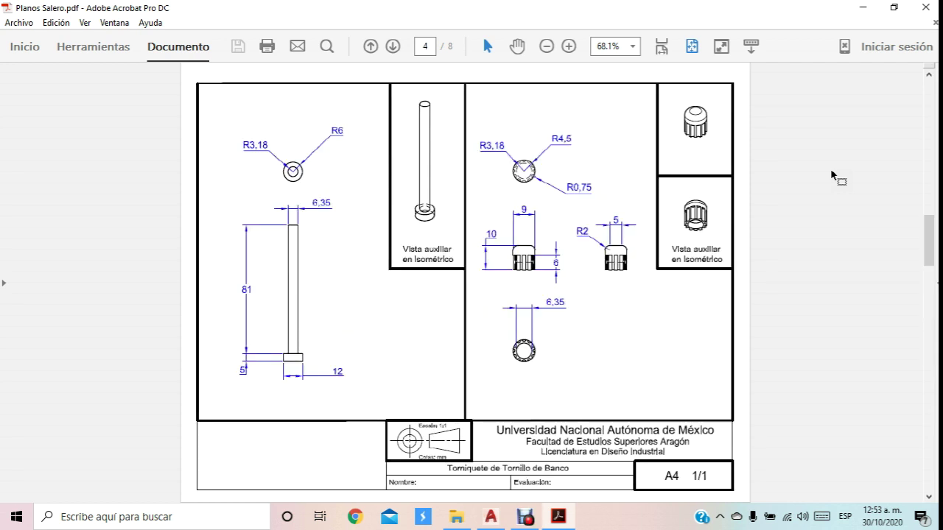
scroll(833, 176, up, 1)
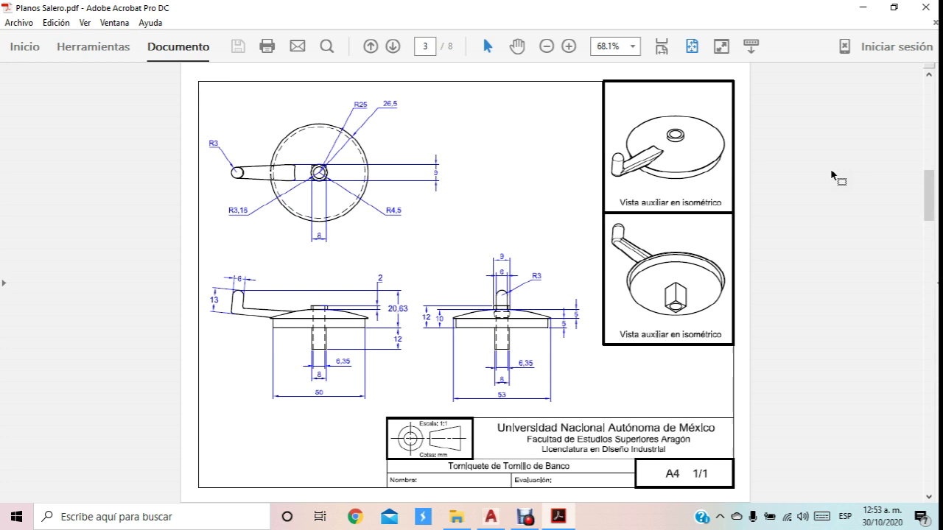
scroll(833, 176, up, 1)
scroll(833, 176, up, 1)
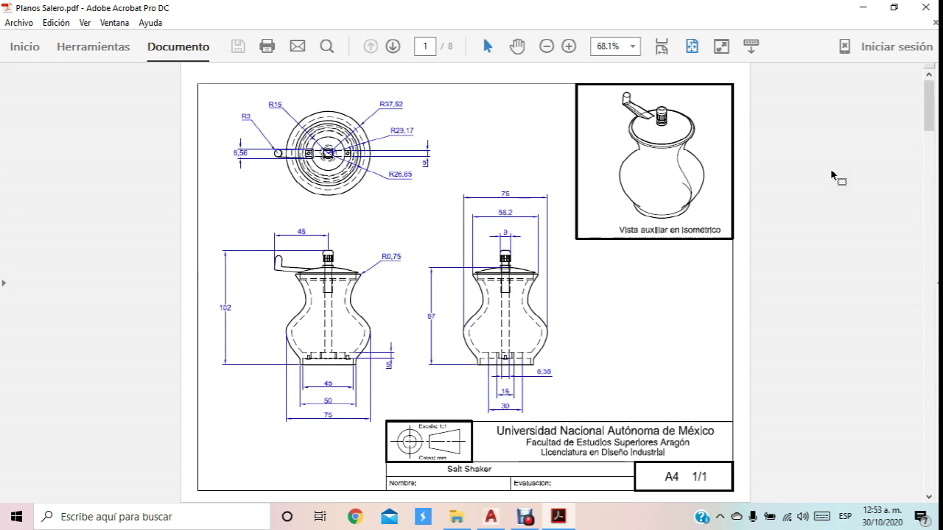
Start a new AutoCAD drawing from the acadiso.dwt template.
key(alt+Tab)
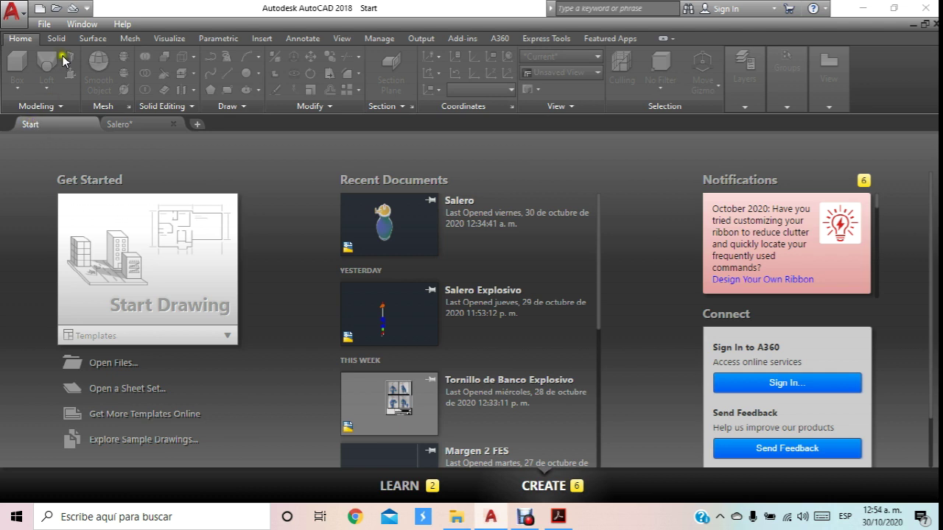
click(37, 9)
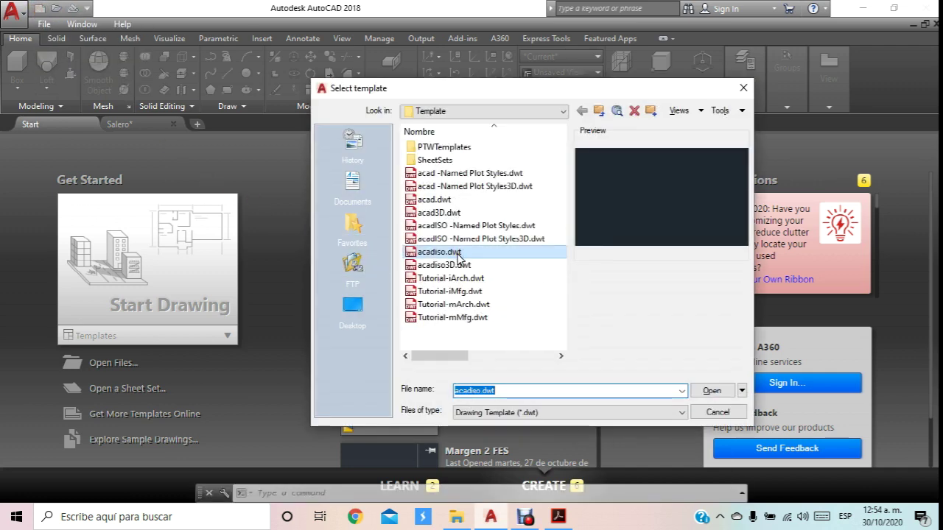
double_click(457, 253)
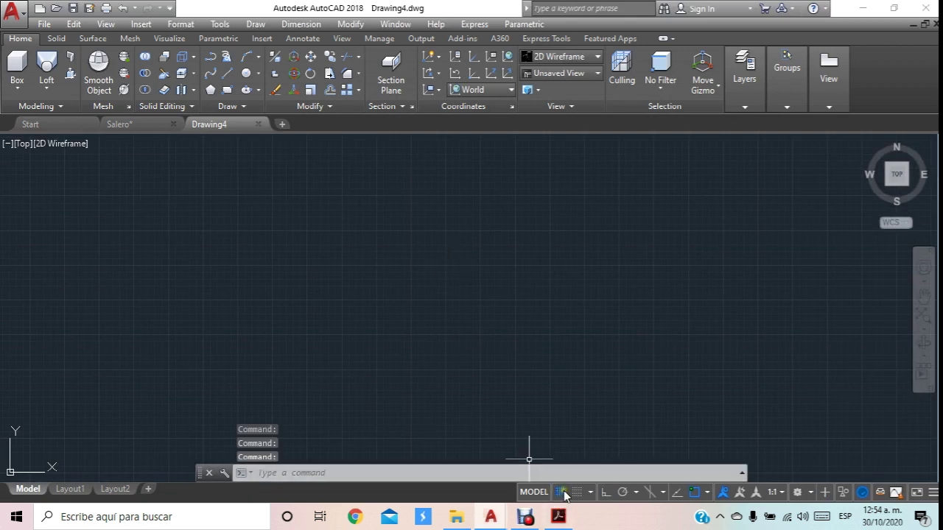
Turn off the grid and set the view to SW Isometric.
click(563, 493)
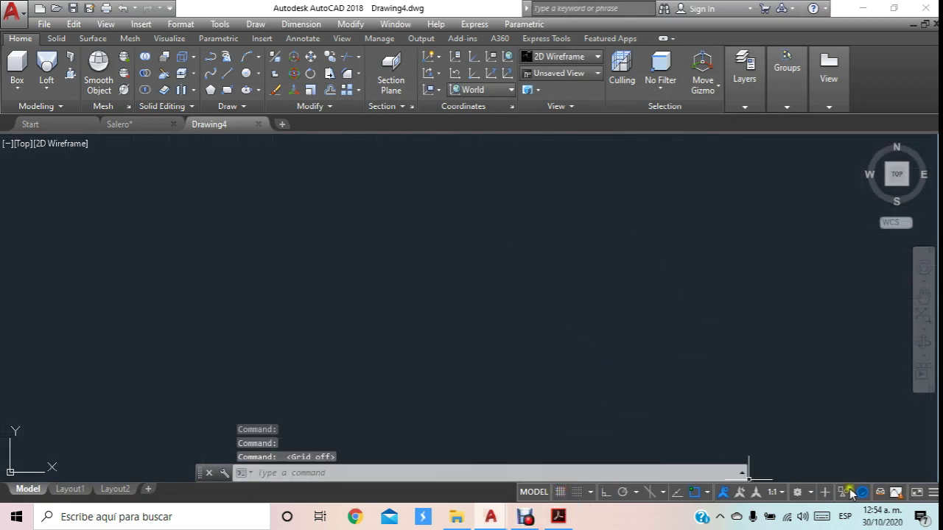
click(809, 492)
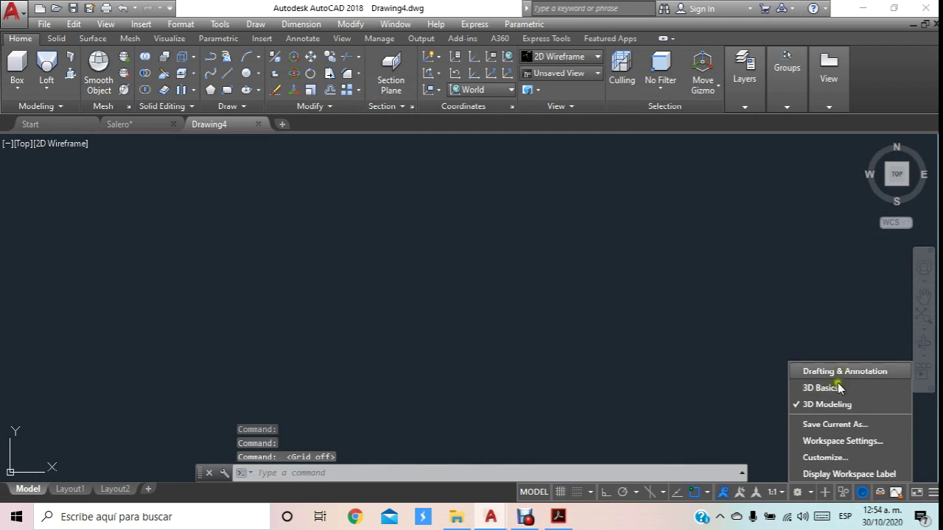
click(620, 375)
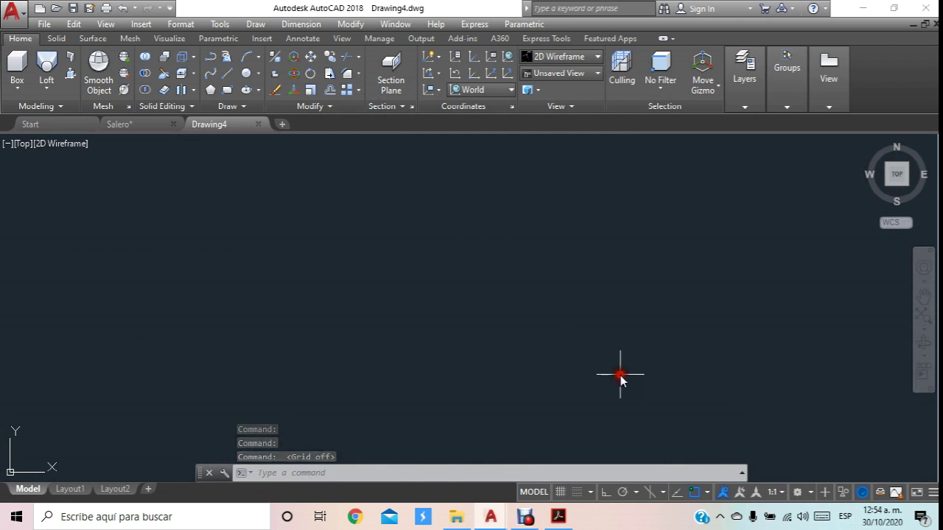
click(573, 74)
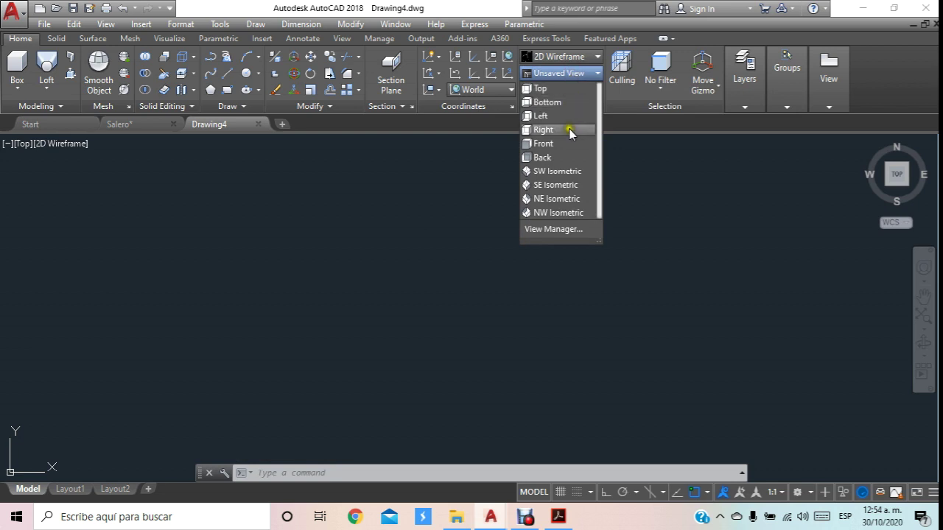
click(565, 172)
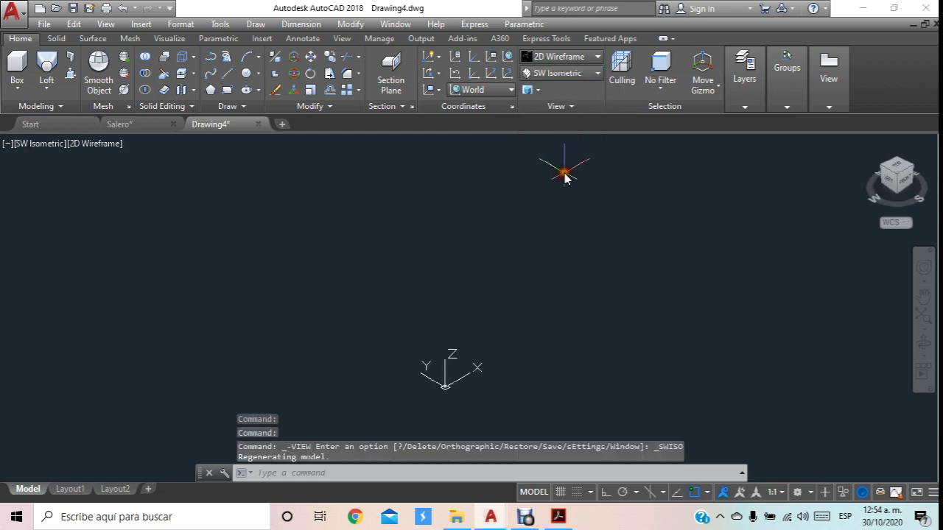
click(491, 90)
Set the UCS to Top and draw a 75-unit vertical line with Ortho on.
click(479, 125)
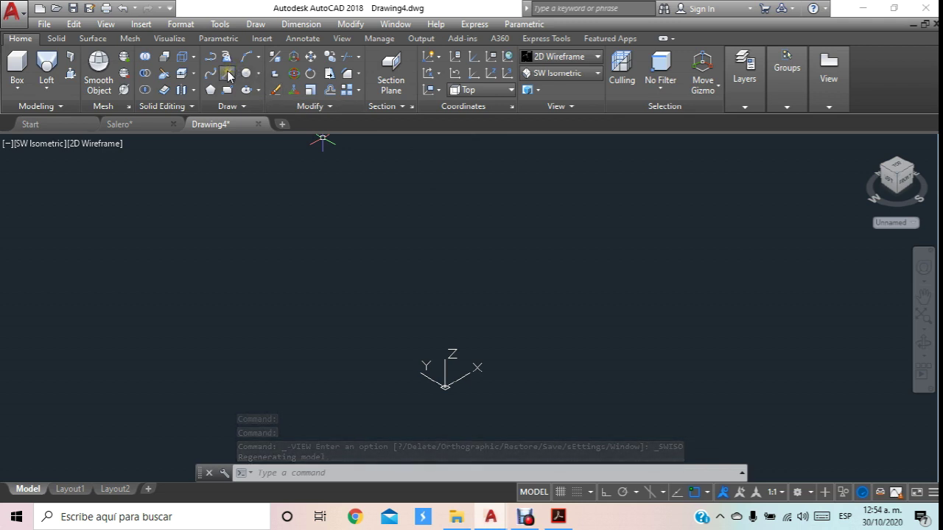
click(227, 73)
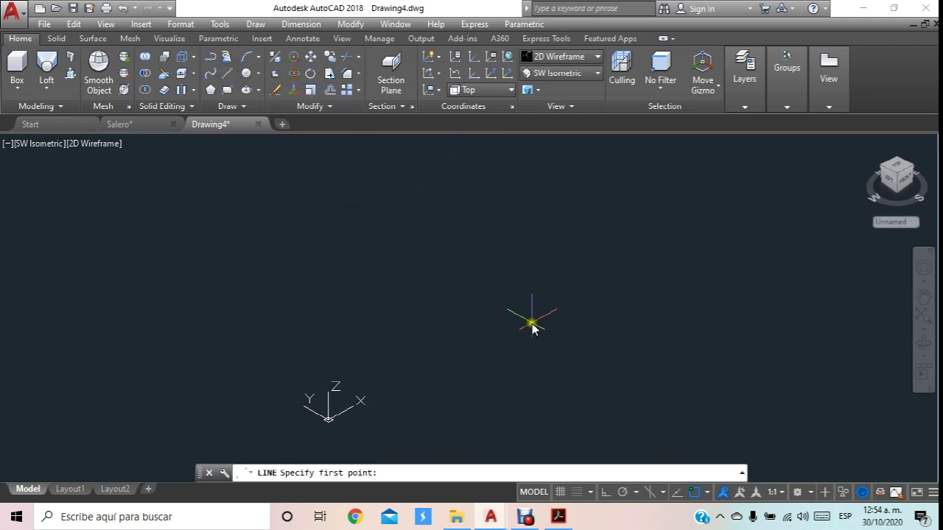
click(512, 352)
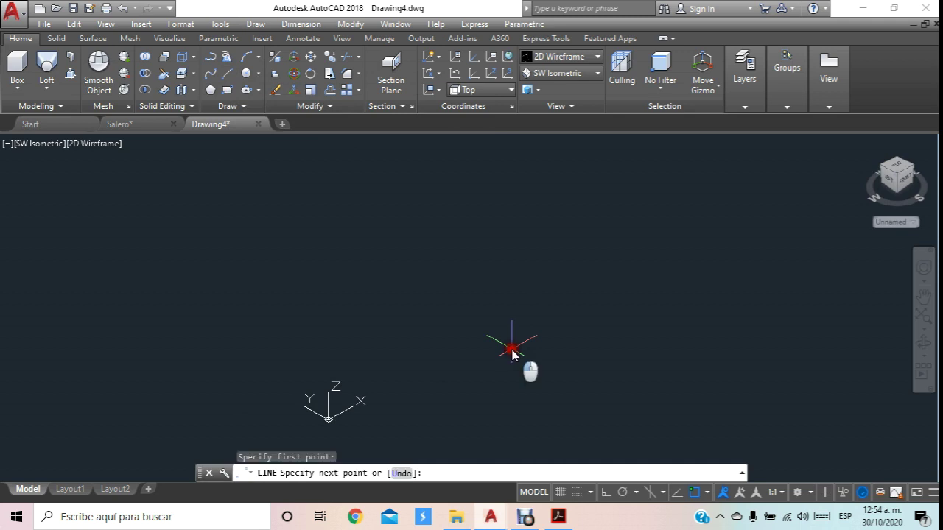
click(604, 492)
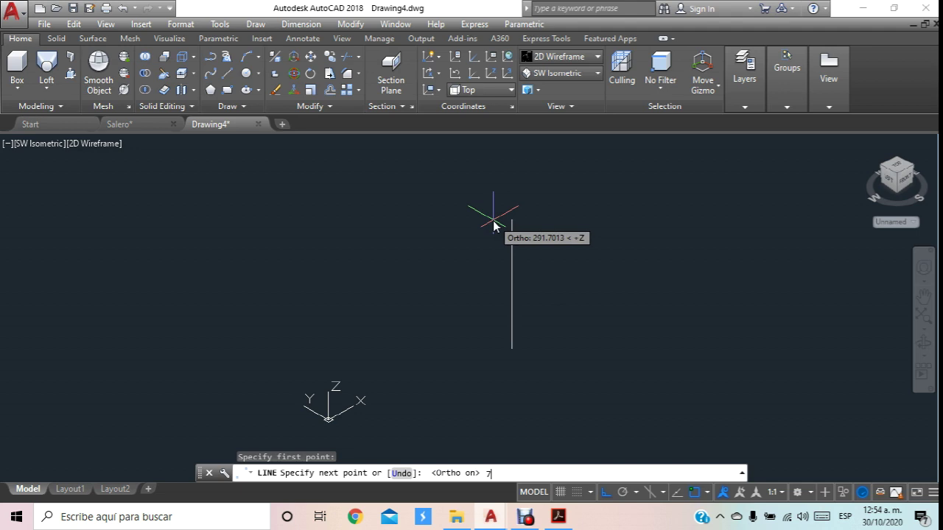
text(5)
key(Return)
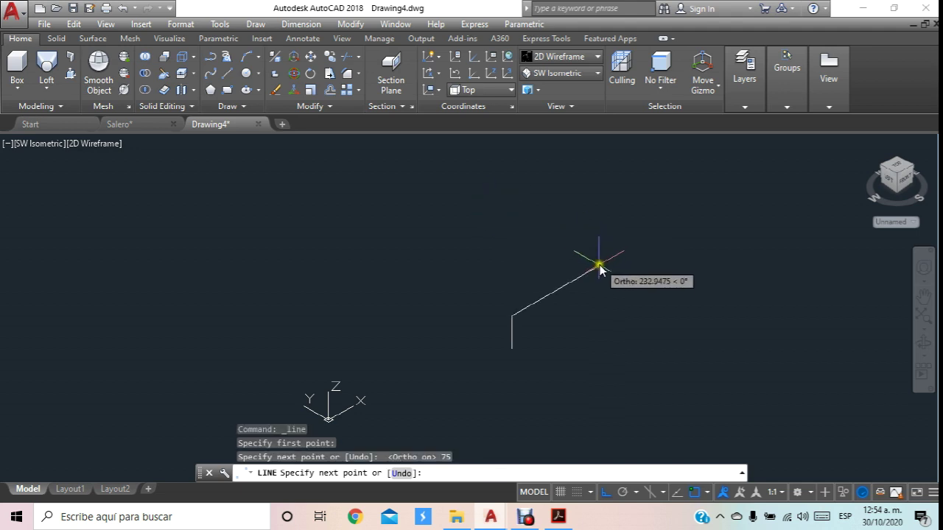
key(Escape)
scroll(520, 356, up, 7)
scroll(505, 311, up, 2)
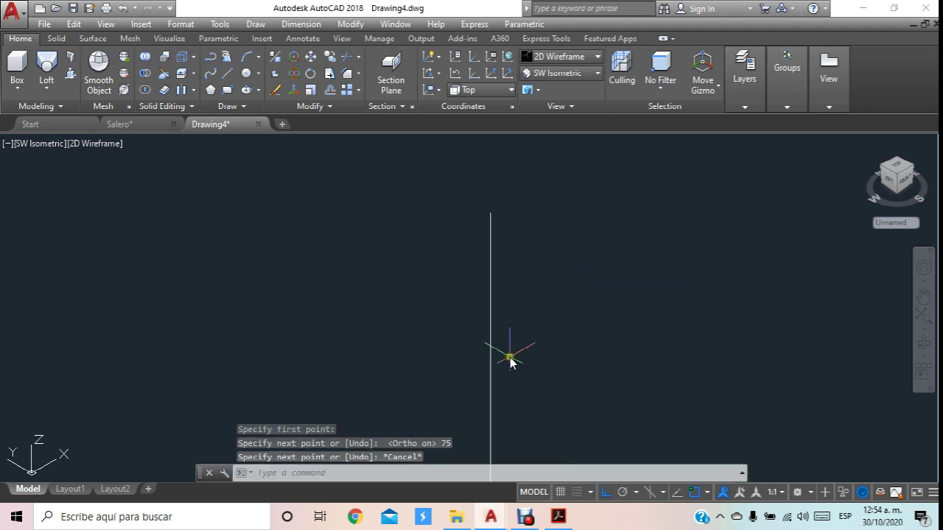
middle_drag(506, 231, 490, 171)
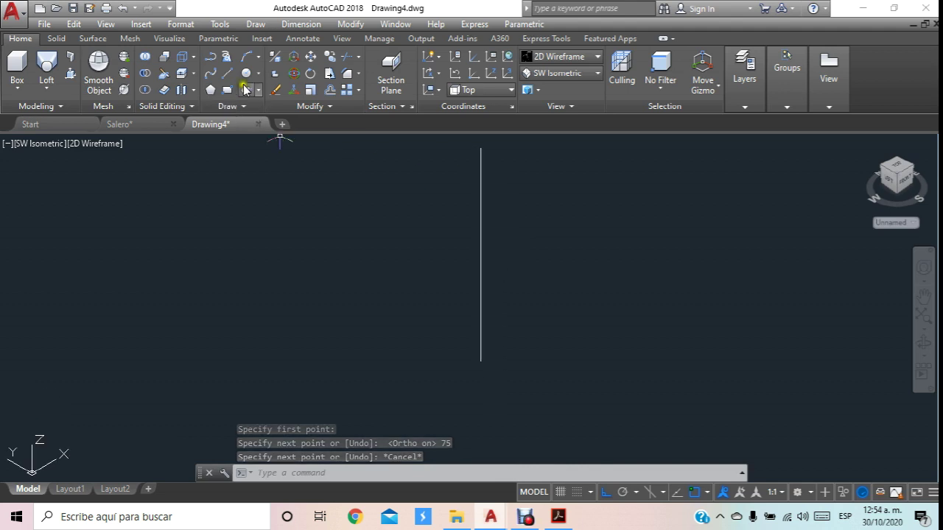
Draw a 50-diameter circle at the line's bottom end and a 60-diameter circle at its top.
click(247, 73)
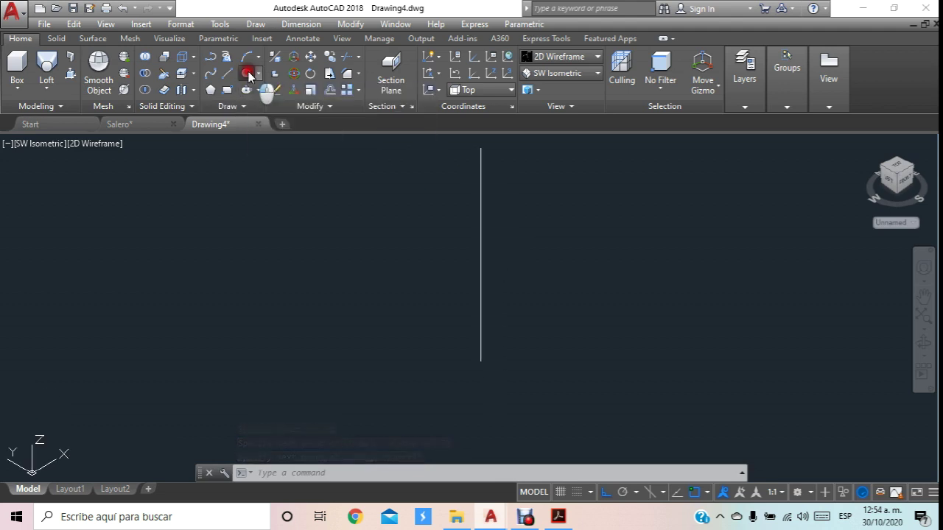
click(487, 365)
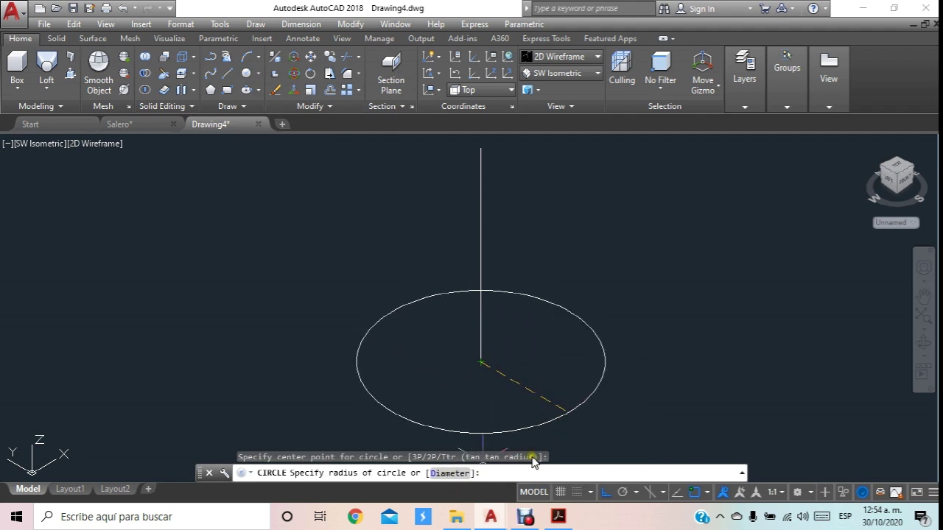
text(d)
key(Return)
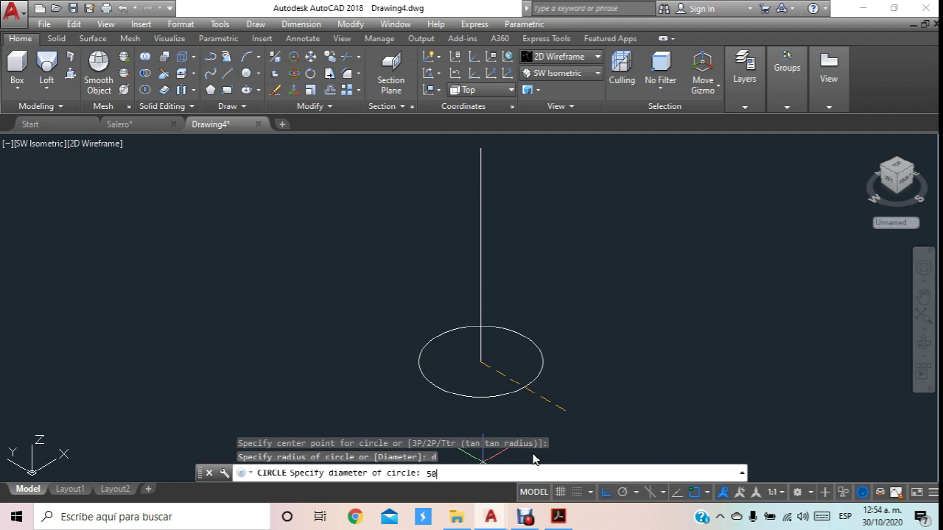
key(Return)
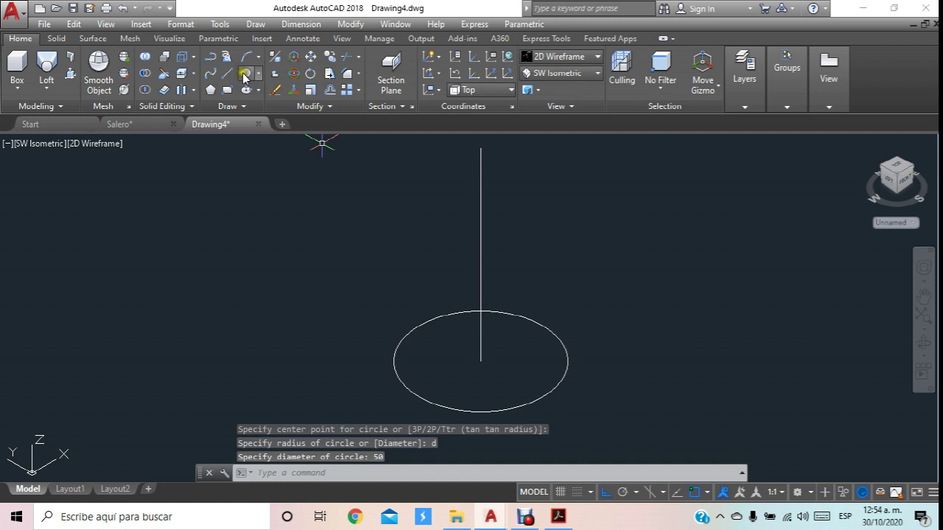
click(246, 73)
click(480, 148)
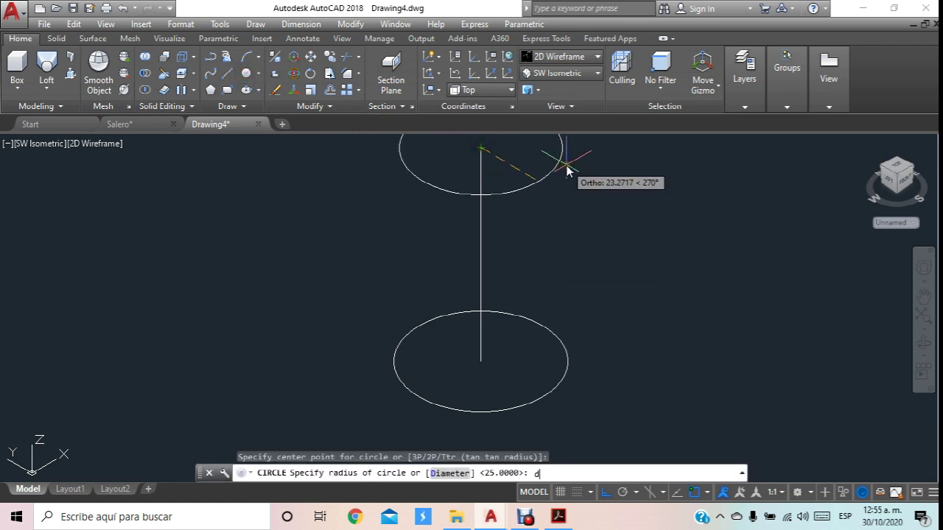
key(Return)
text(60)
key(Return)
key(Escape)
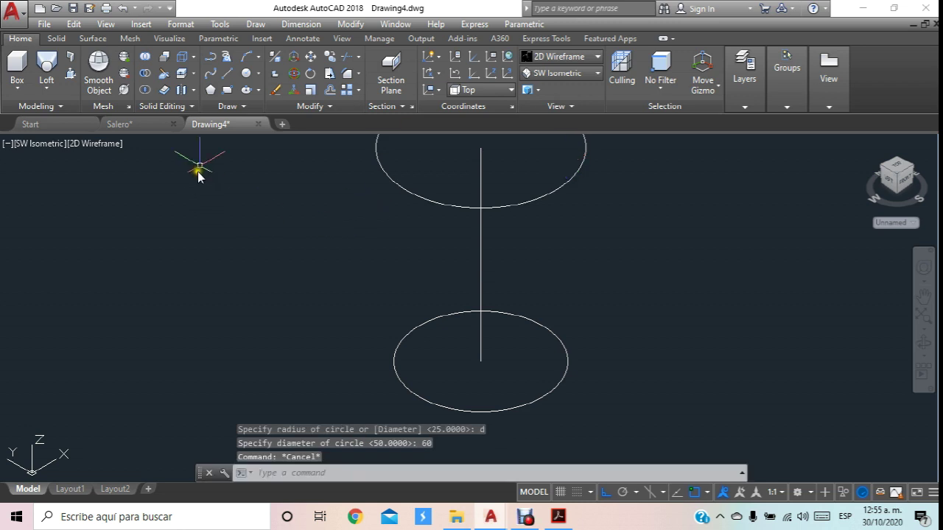
Draw a 75-diameter circle concentric with the bottom circle.
click(244, 75)
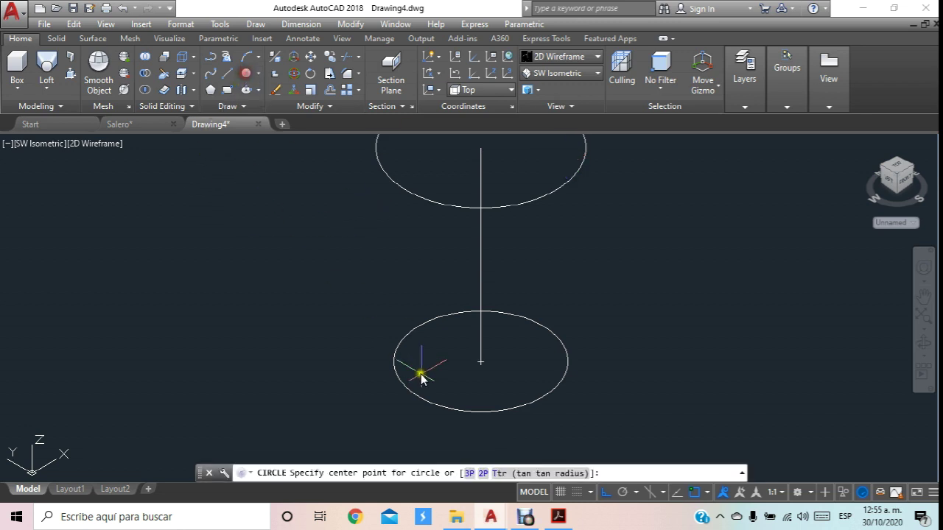
click(480, 361)
key(Return)
text(75)
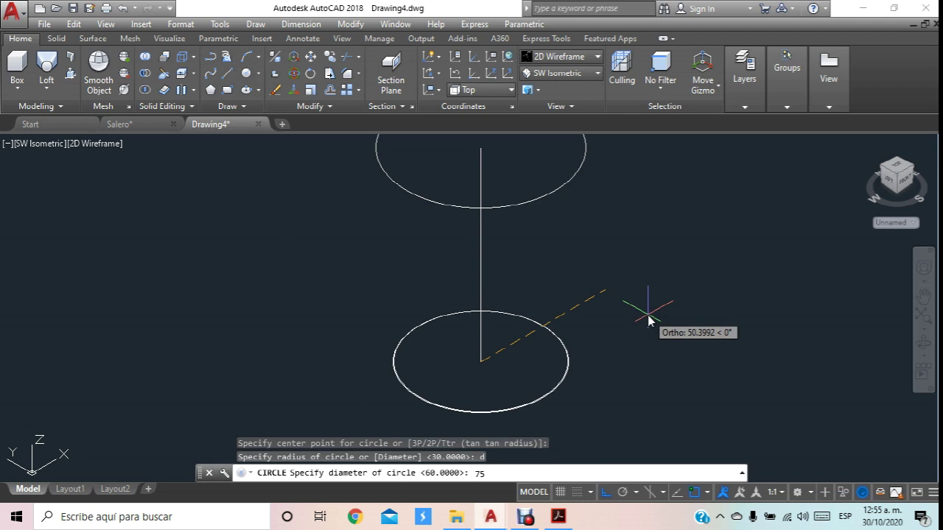
key(Return)
key(Escape)
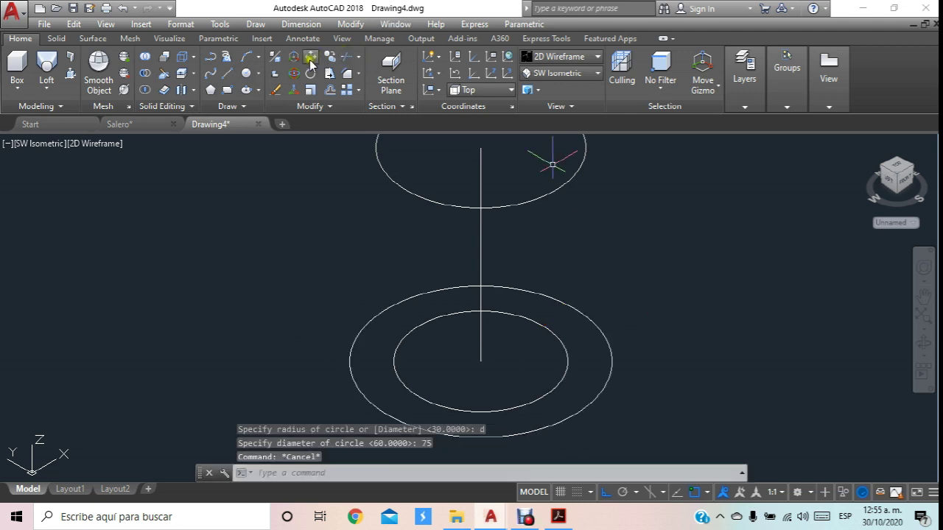
Move the 75-diameter circle 30 units up the axis line.
click(311, 65)
click(624, 317)
click(590, 354)
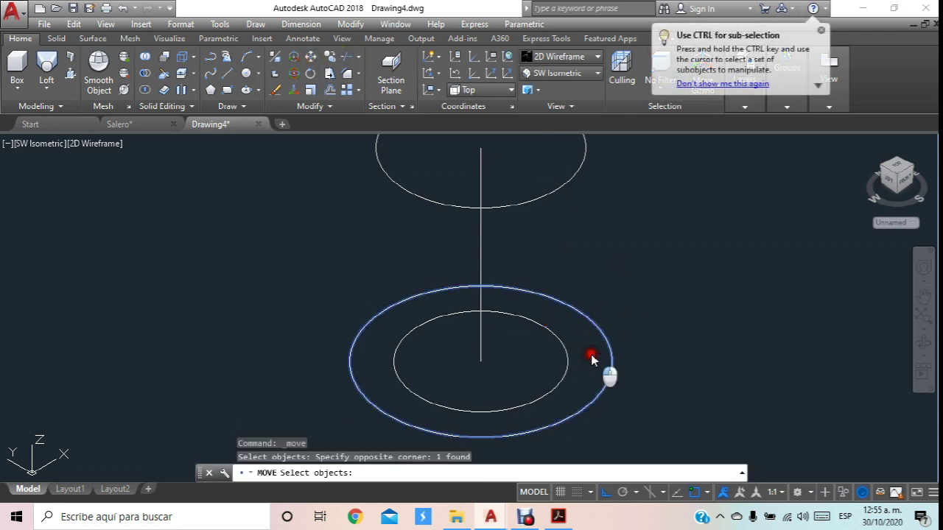
key(Return)
click(481, 362)
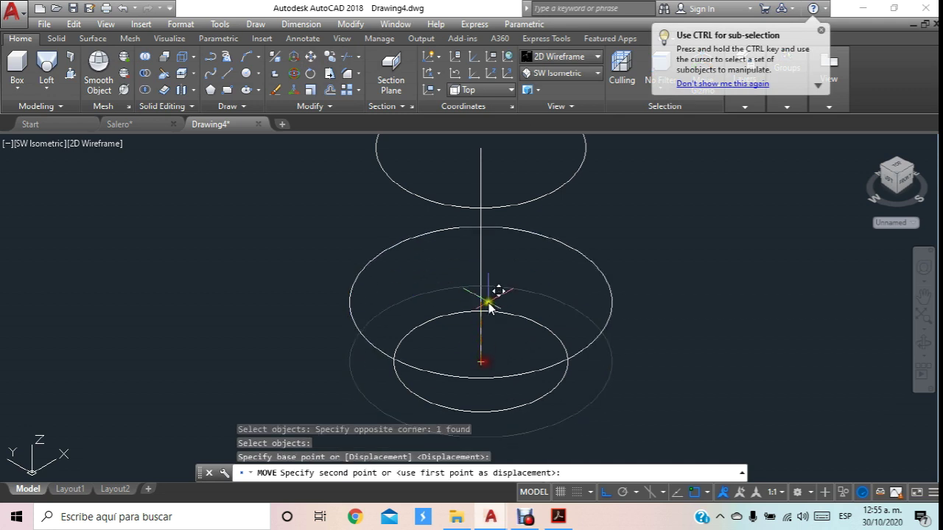
text(30)
key(Return)
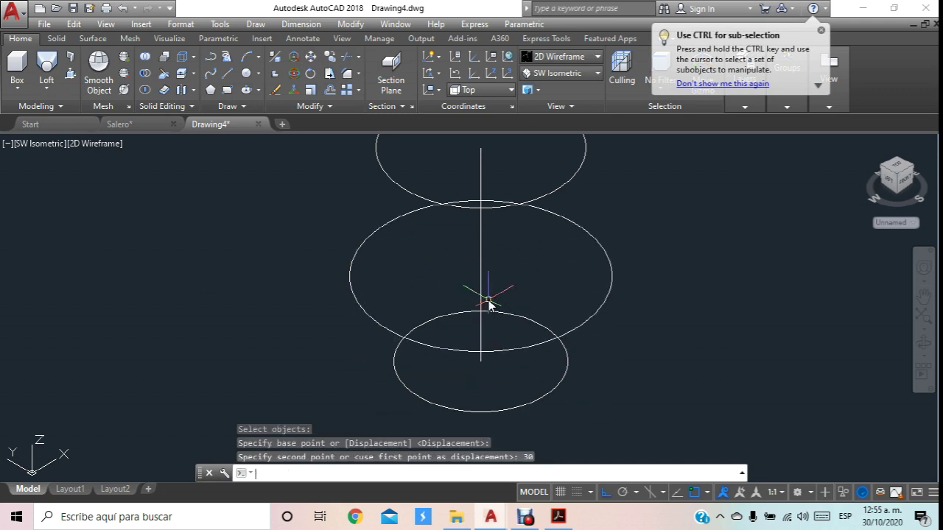
key(Escape)
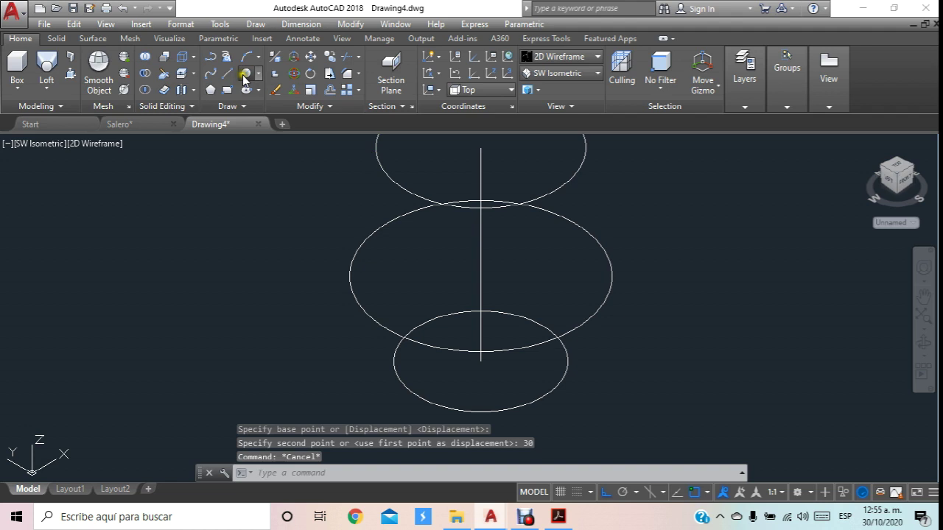
Draw a 40-diameter circle centred at the base of the axis line.
click(227, 75)
click(482, 368)
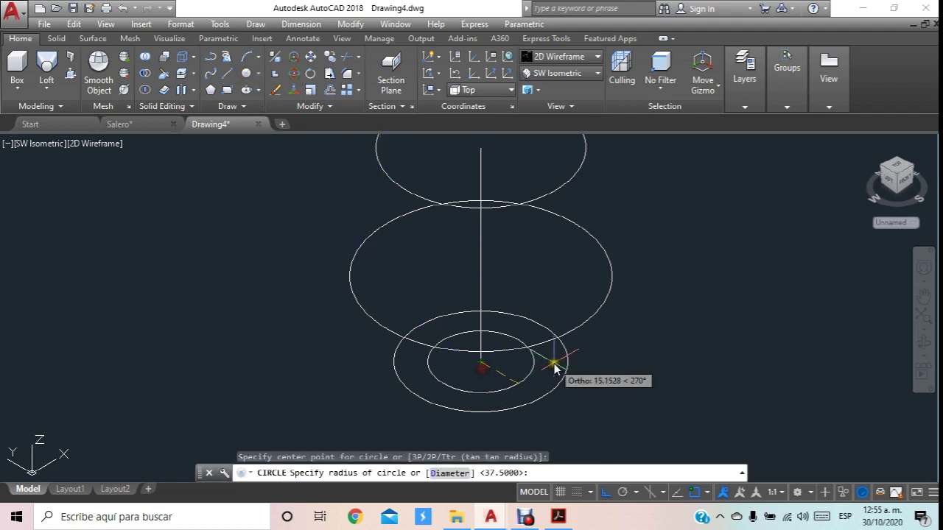
text(d)
key(Return)
text(0)
key(Return)
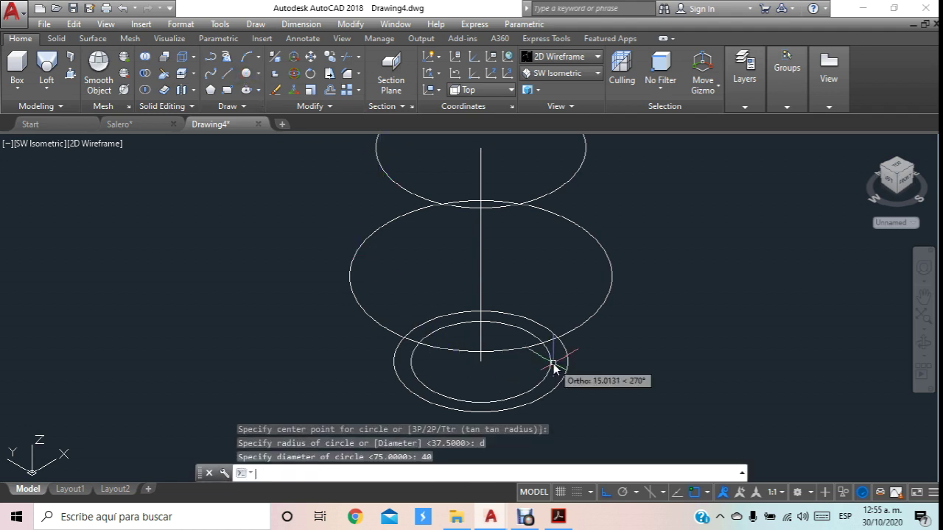
key(Escape)
Move the 40-diameter circle 50 units up the axis line.
click(315, 60)
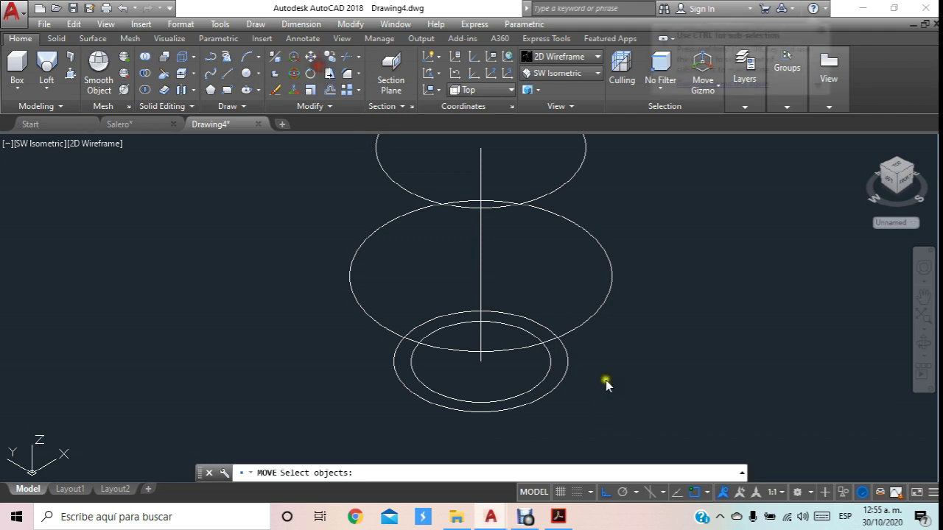
click(547, 378)
key(Return)
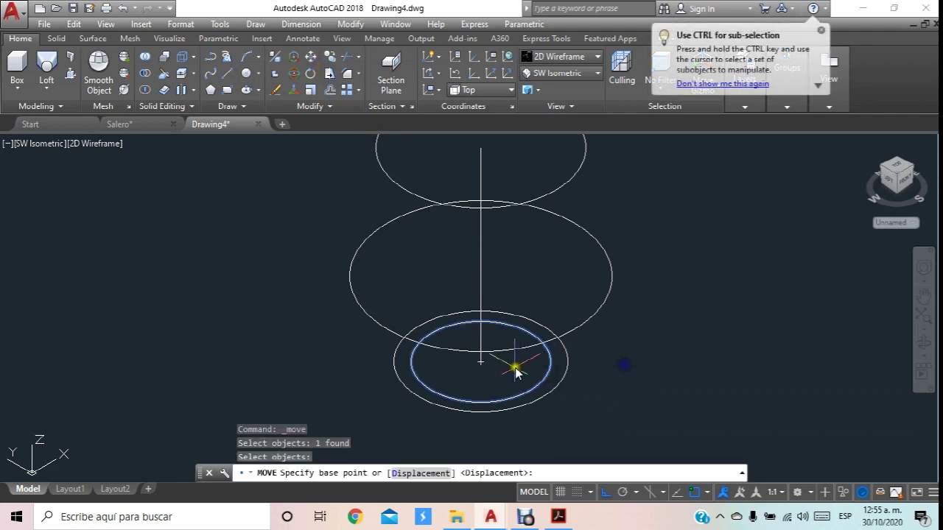
click(483, 368)
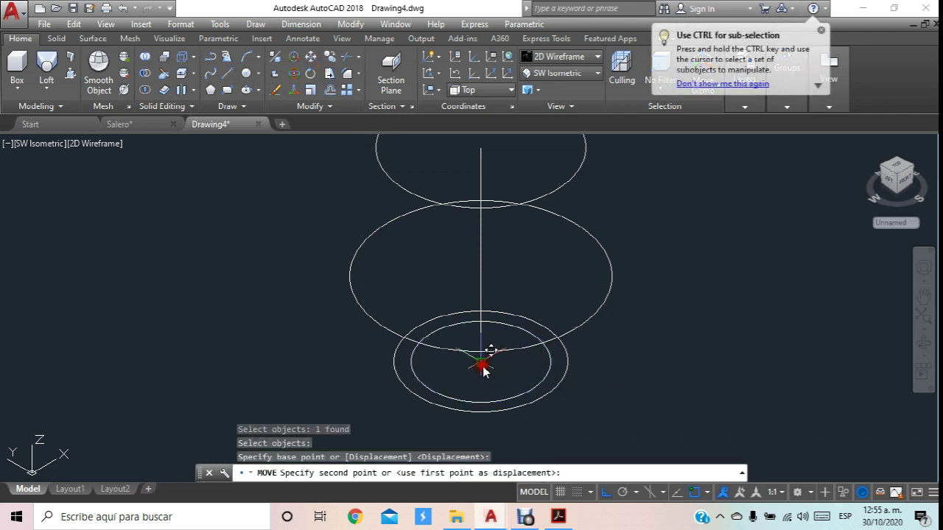
text(50)
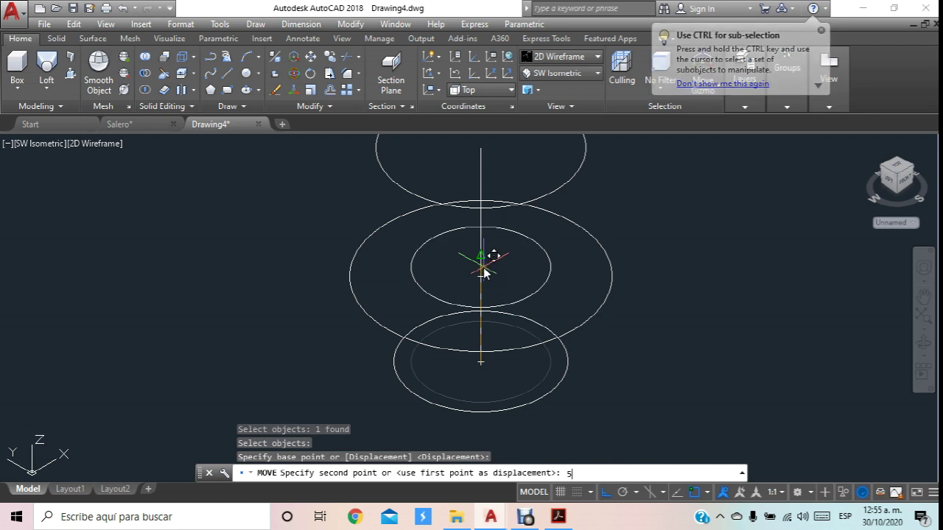
key(Return)
key(Escape)
scroll(522, 309, down, 2)
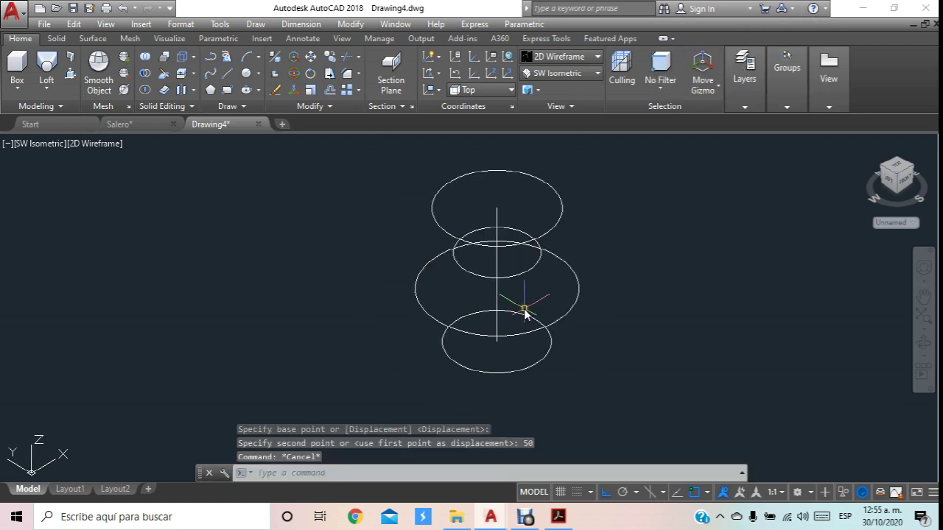
scroll(541, 274, down, 1)
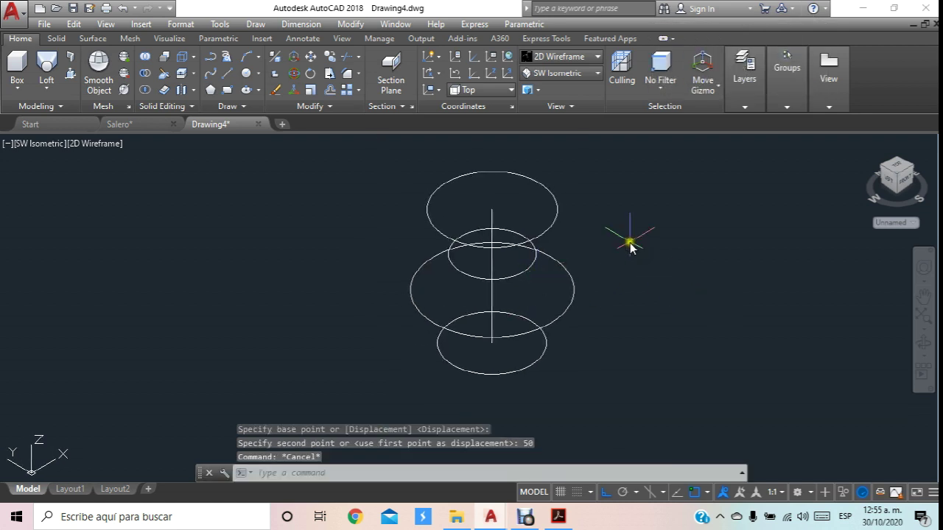
Loft the four circles, picked top to bottom, into one solid using cross sections only.
click(46, 91)
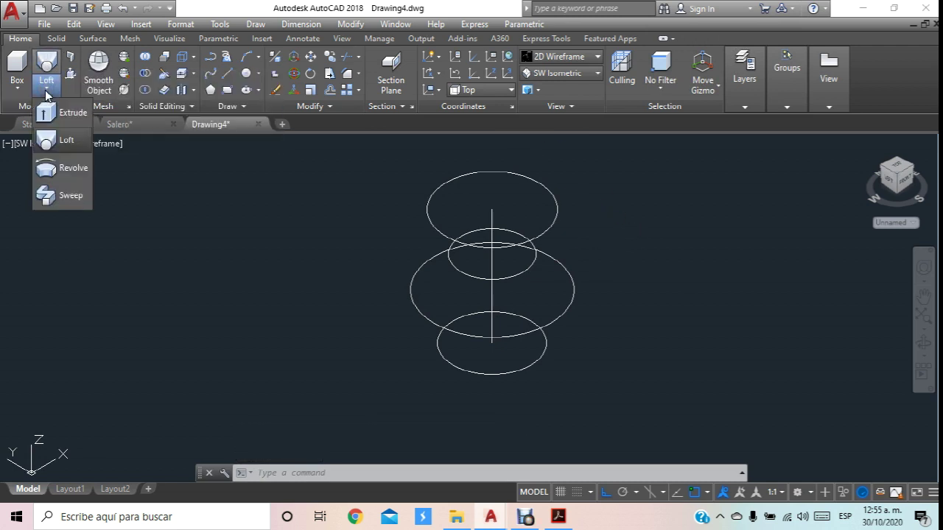
click(72, 141)
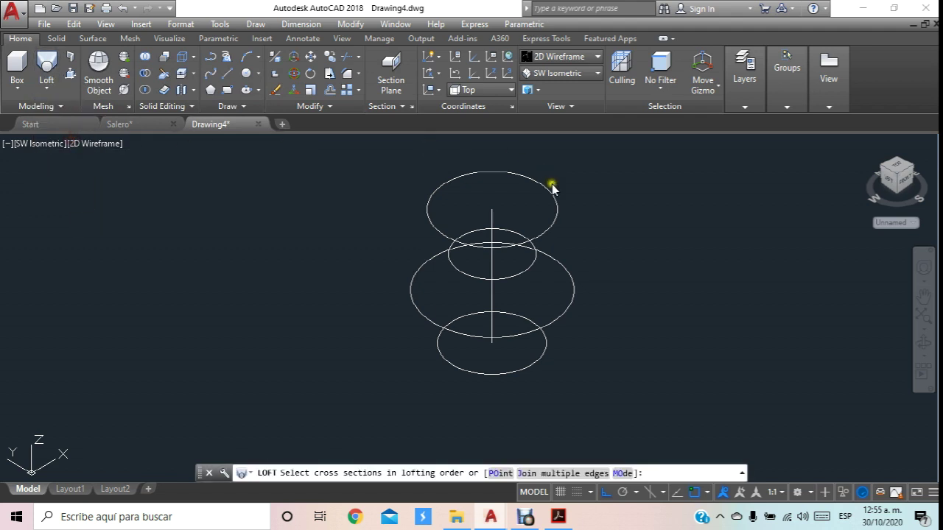
click(557, 211)
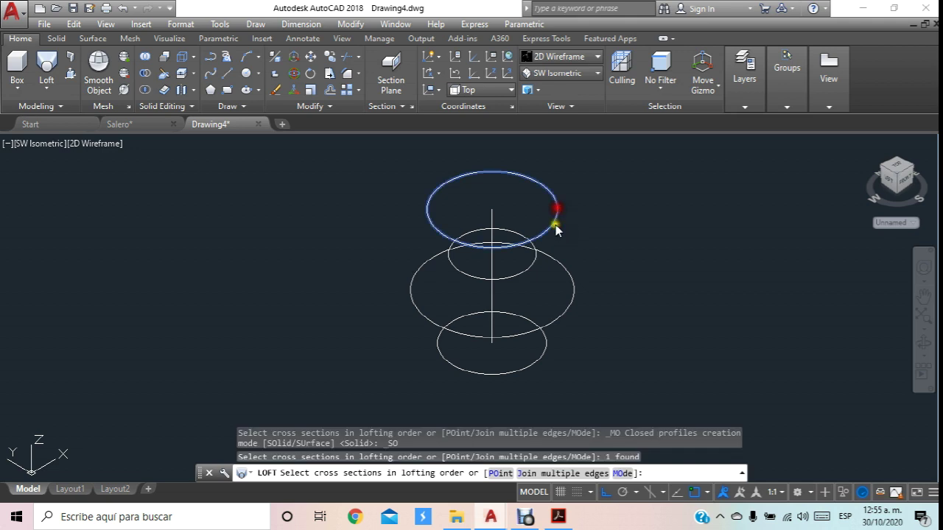
click(531, 258)
click(566, 313)
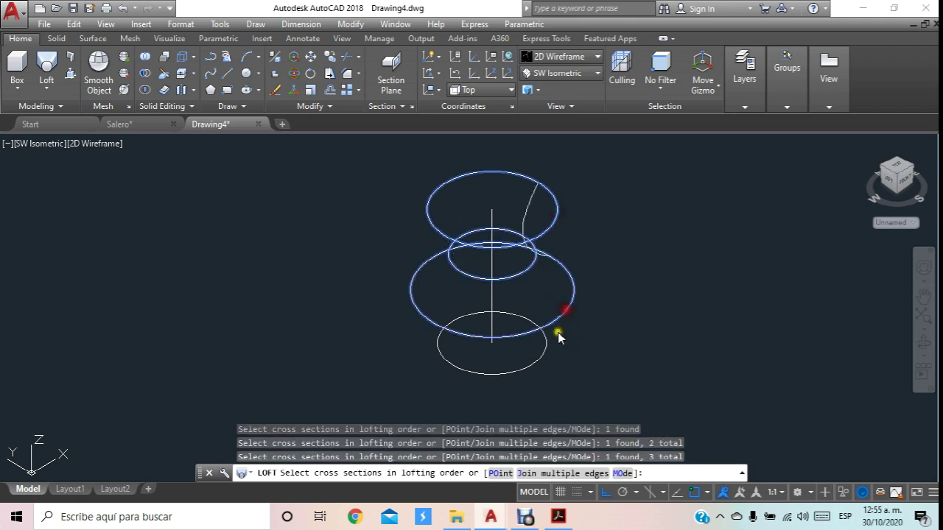
click(541, 360)
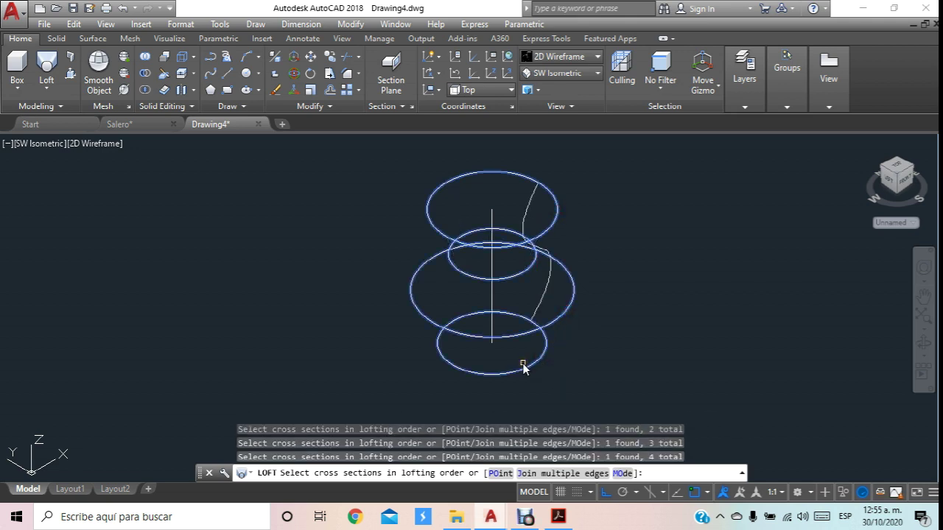
key(Return)
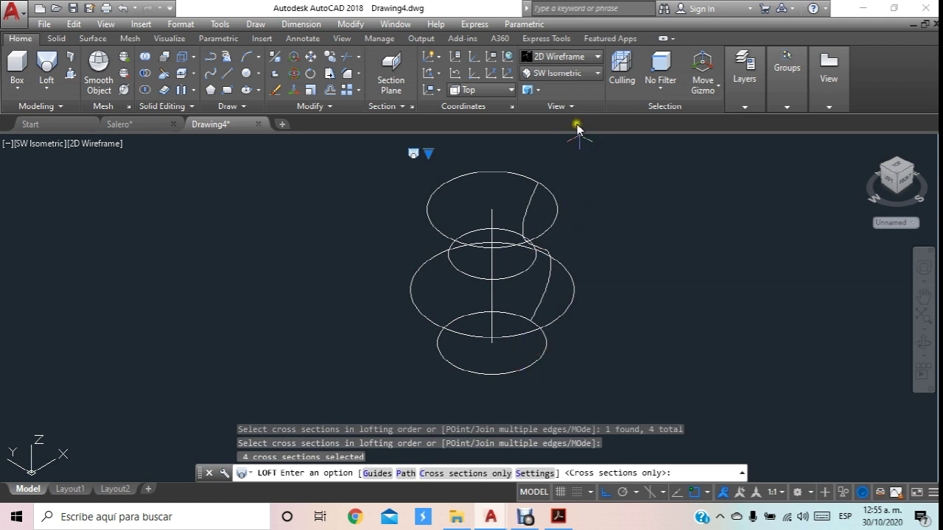
key(Return)
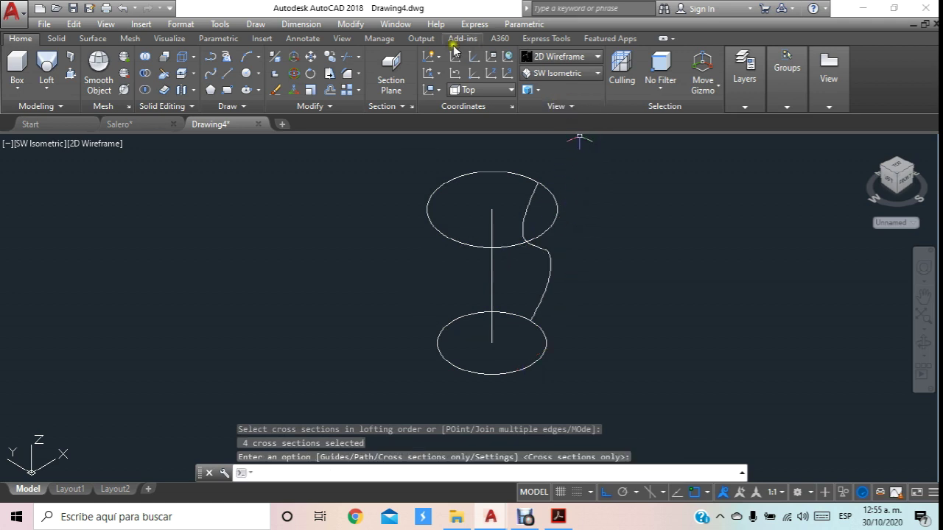
Preview the loft in Conceptual style with an orbit, then undo back to the four circles.
click(582, 57)
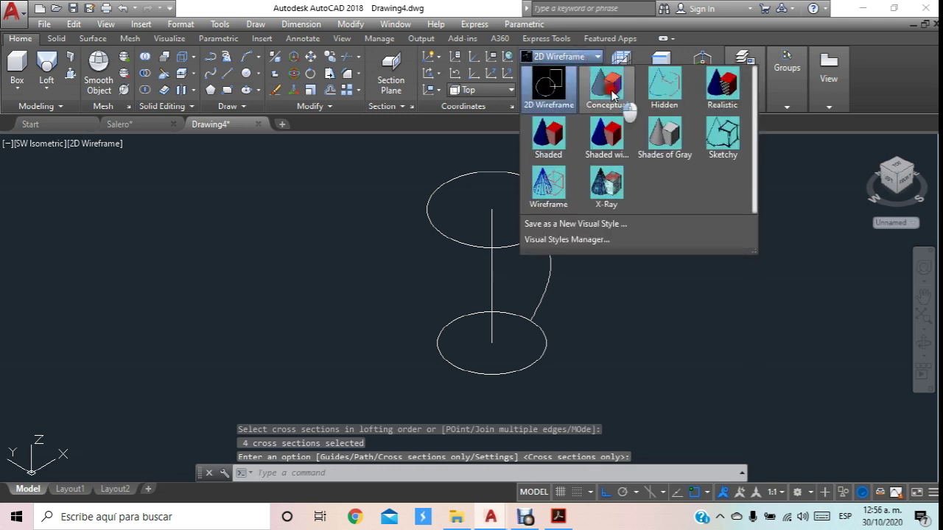
click(611, 89)
mouse_move(636, 332)
shift+middle_down()
mouse_move(566, 302)
mouse_move(548, 321)
shift+middle_up()
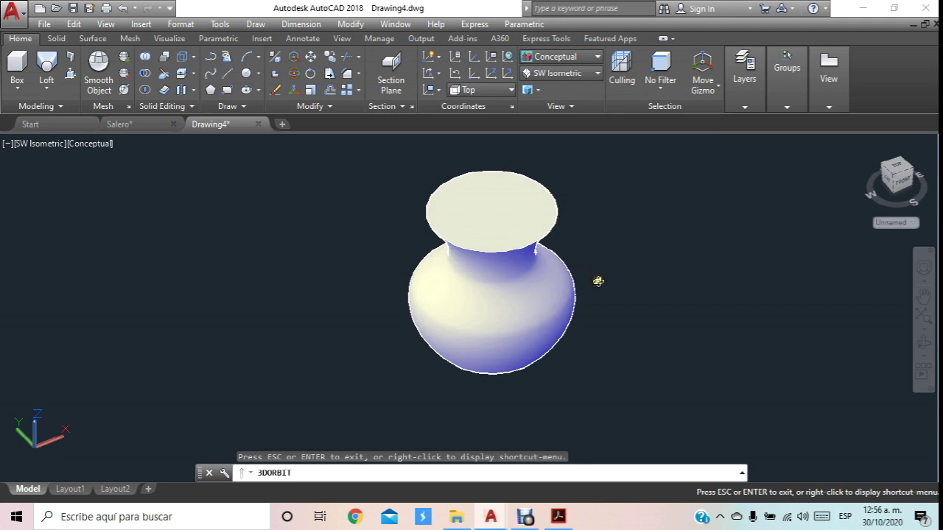
key(Escape)
key(ctrl+z)
key(ctrl+z)
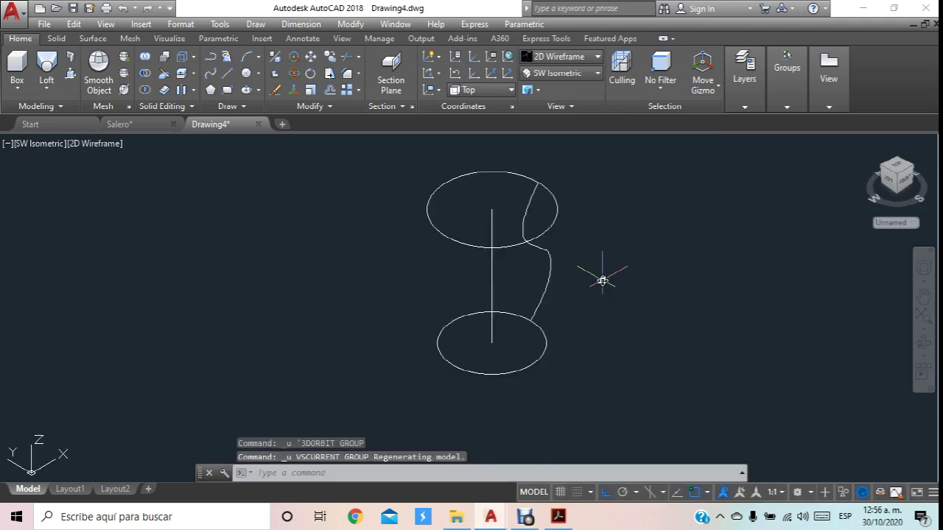
key(ctrl+z)
key(ctrl+z)
Set the viewport visual style to Shaded with edges.
scroll(602, 277, down, 3)
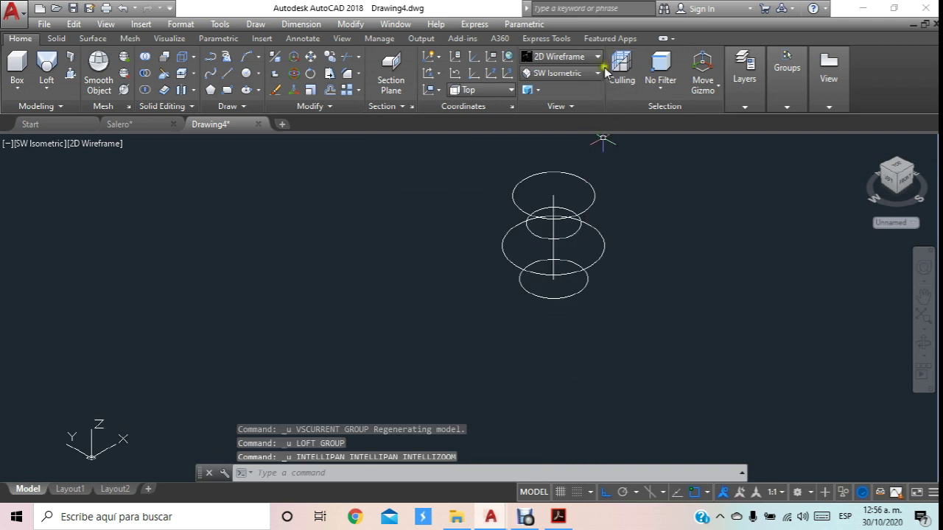
click(597, 57)
click(612, 154)
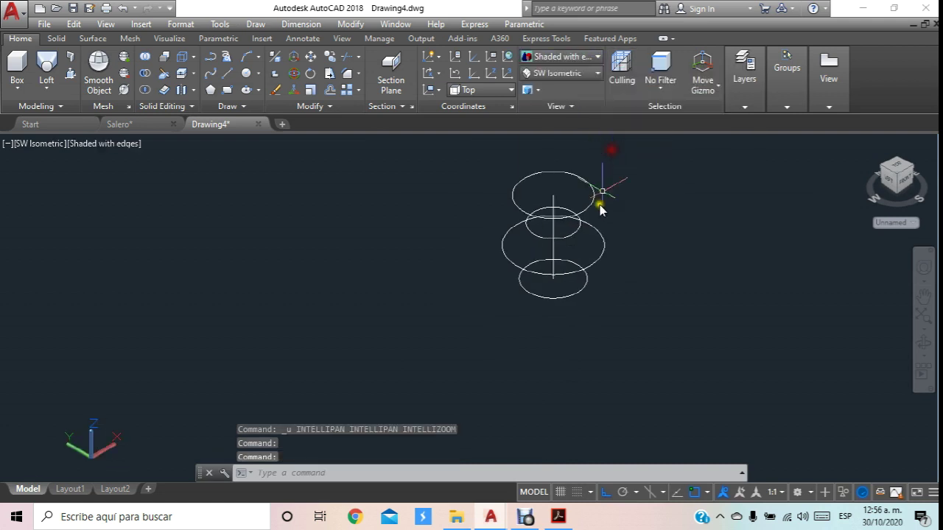
middle_drag(604, 193, 537, 238)
click(580, 59)
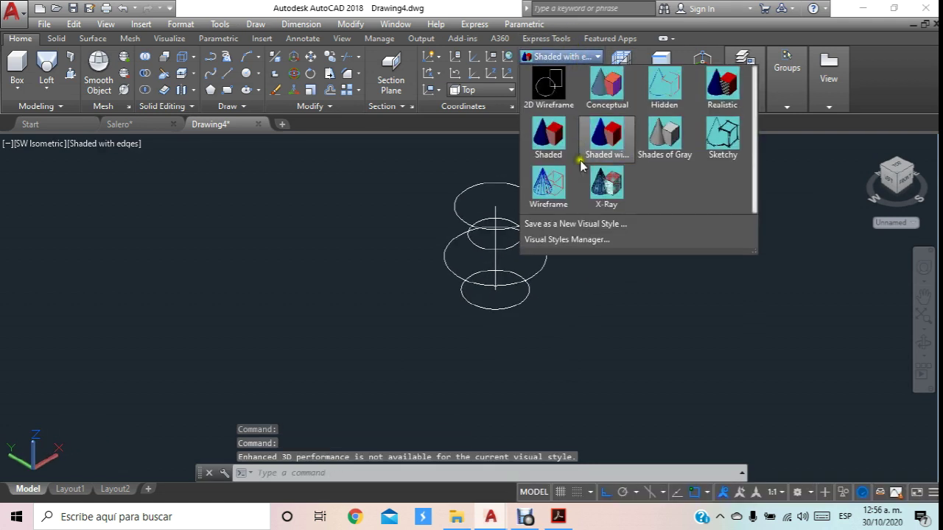
click(600, 145)
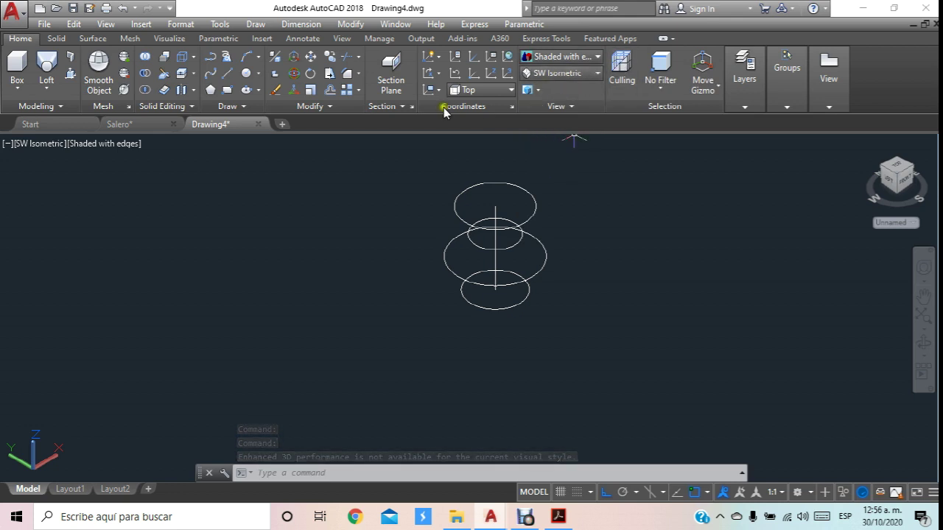
Loft the four circles bottom to top into a vase solid, then orbit to inspect it.
click(47, 67)
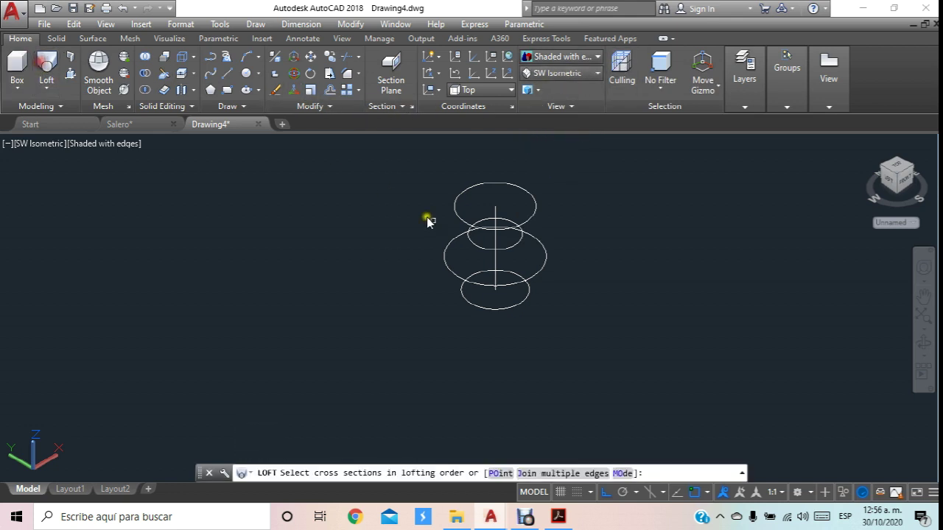
click(520, 303)
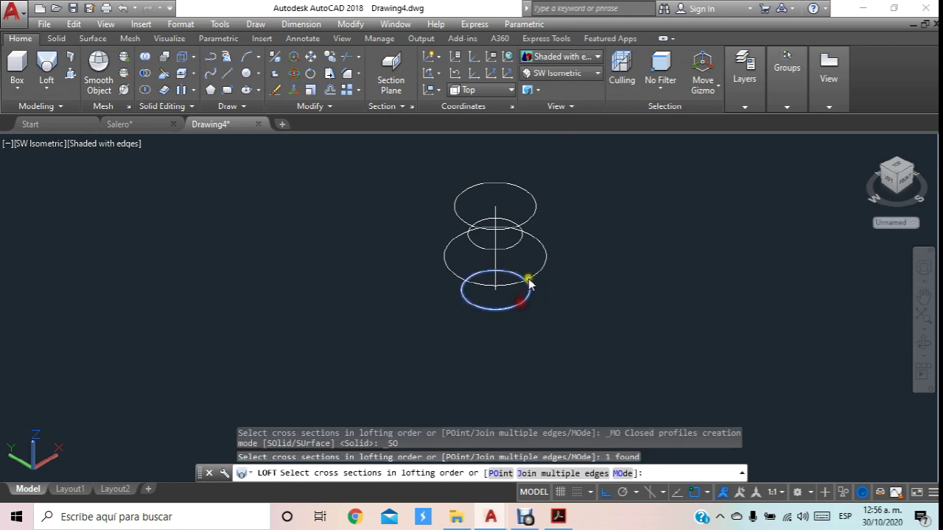
click(531, 280)
scroll(527, 252, up, 3)
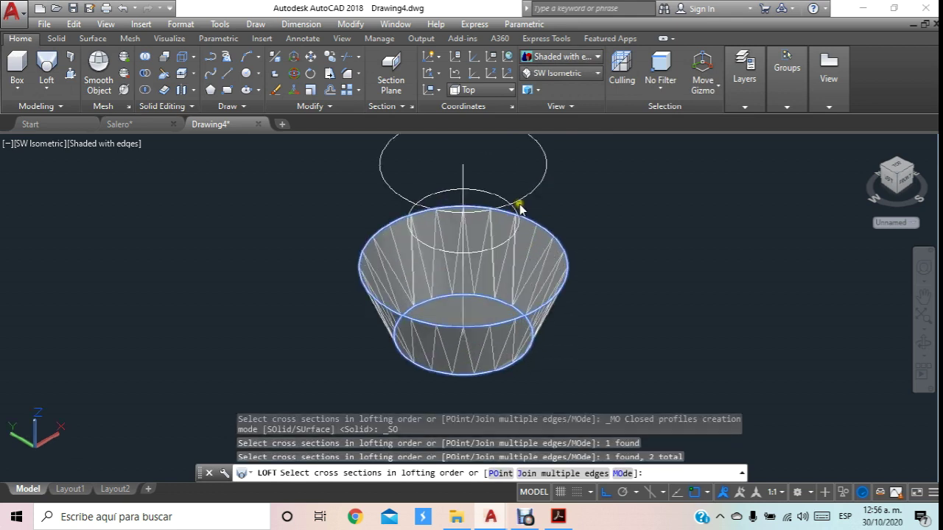
click(519, 214)
click(531, 194)
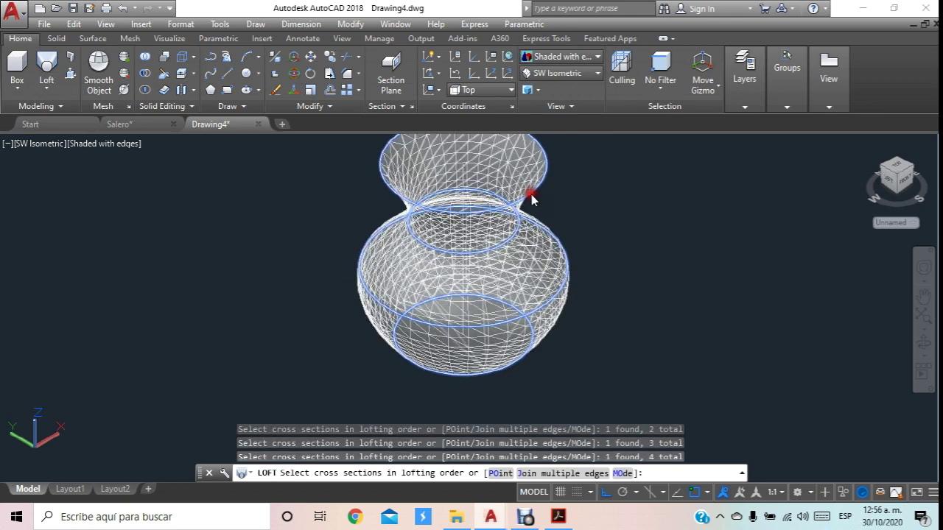
scroll(532, 199, down, 5)
scroll(552, 203, up, 2)
key(Return)
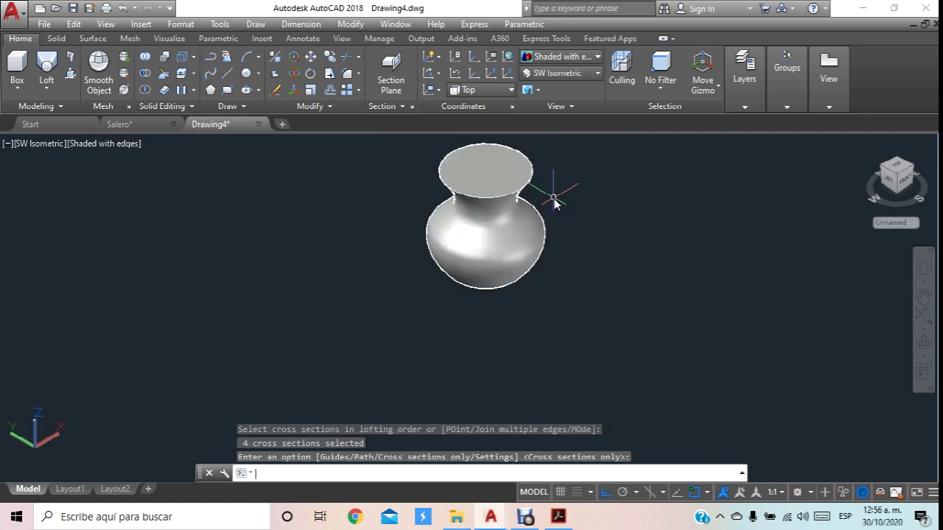
key(Return)
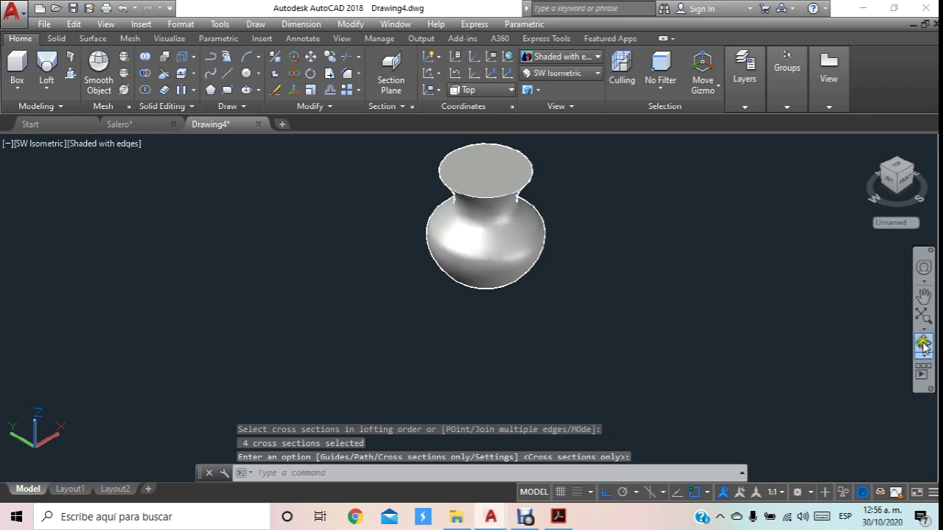
click(924, 346)
mouse_move(549, 243)
mouse_down()
mouse_move(518, 207)
mouse_move(490, 238)
mouse_move(496, 250)
mouse_move(486, 202)
mouse_move(454, 208)
mouse_move(448, 192)
mouse_move(450, 210)
mouse_move(457, 193)
mouse_move(461, 210)
mouse_move(459, 196)
mouse_up()
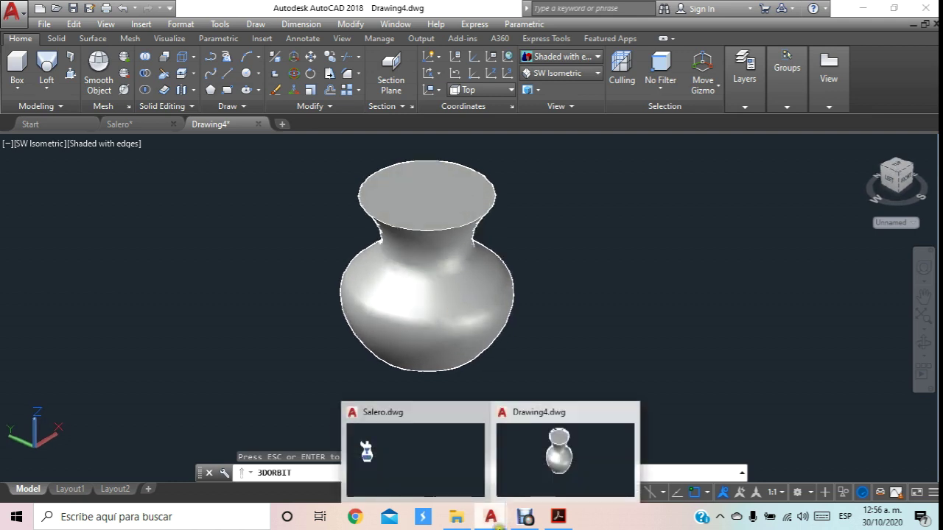
Zoom Planos Salero.pdf to 110% and scroll down through the dimensioned elevations.
click(557, 519)
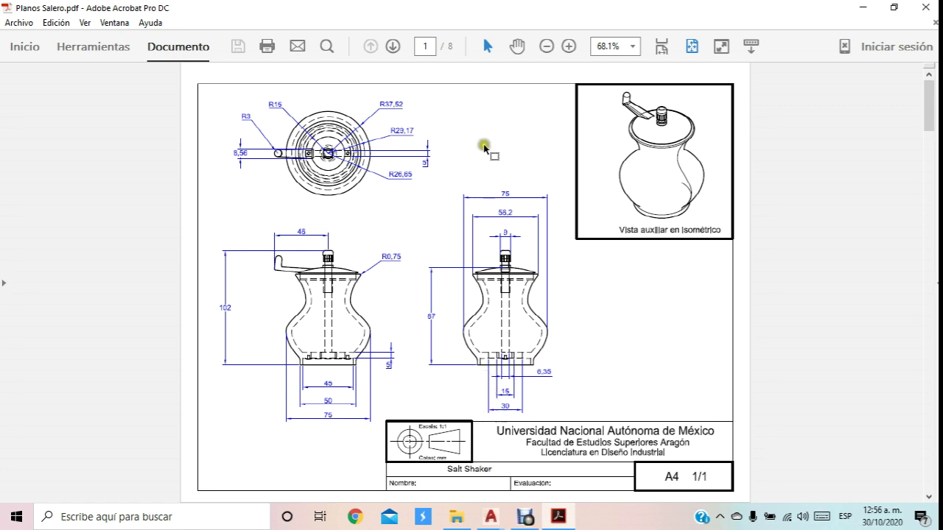
click(569, 46)
click(569, 46)
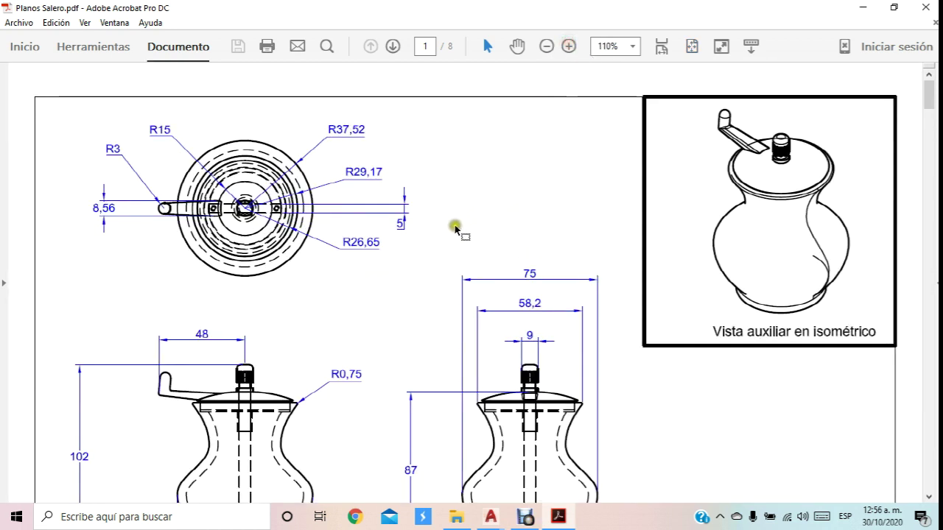
scroll(461, 236, down, 1)
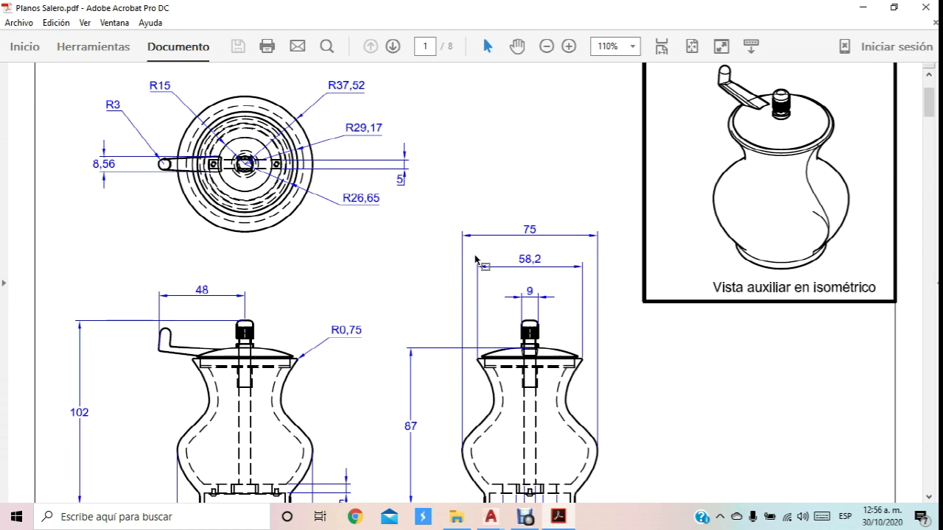
scroll(432, 315, down, 2)
scroll(434, 312, down, 2)
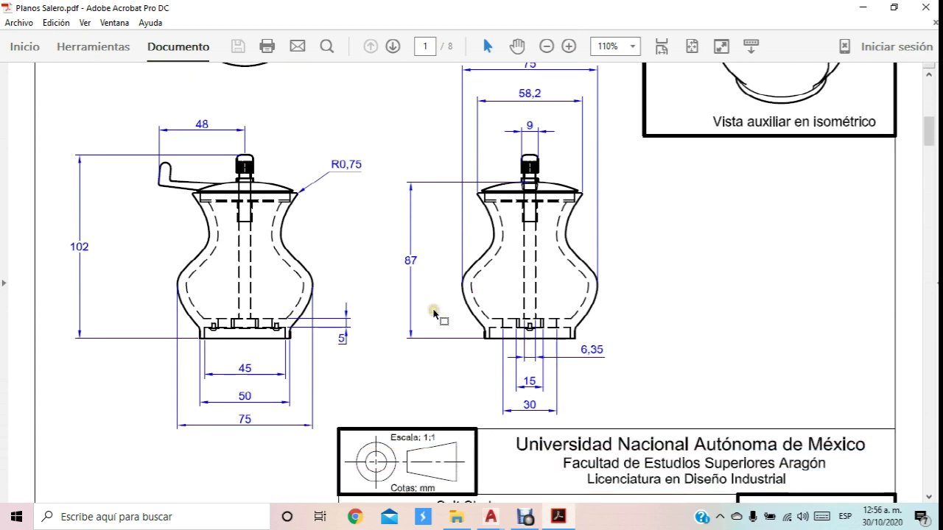
scroll(434, 312, down, 3)
scroll(434, 316, down, 1)
scroll(434, 318, down, 1)
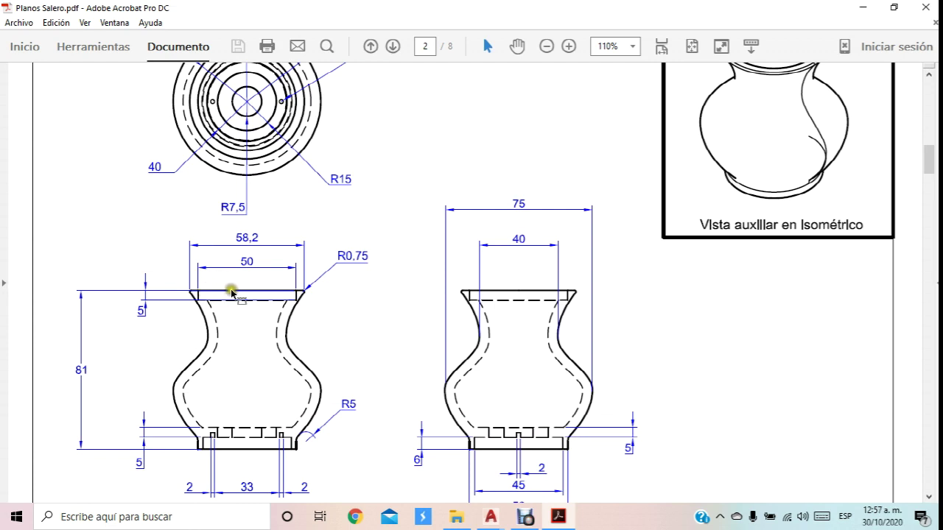
scroll(260, 302, down, 1)
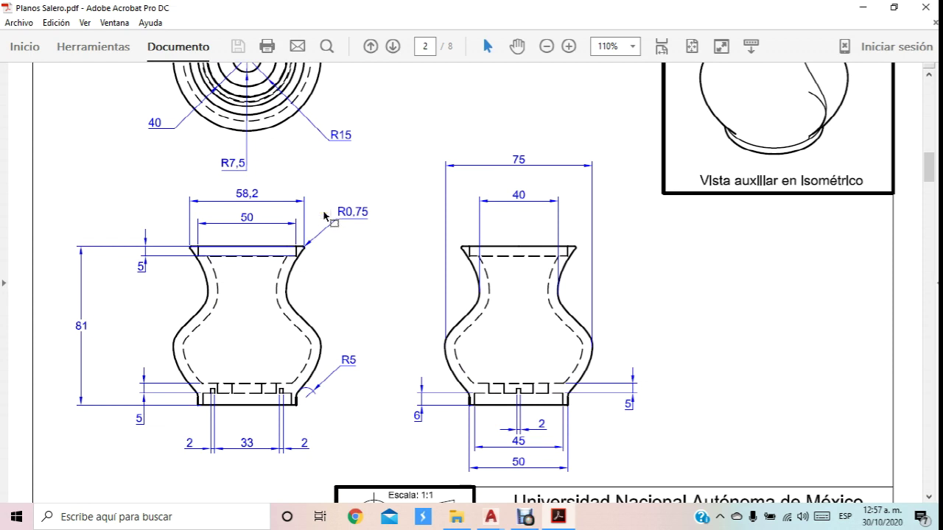
scroll(324, 216, down, 1)
Scroll back up to the page 1 Salt Shaker drawing.
scroll(321, 213, up, 1)
scroll(295, 224, up, 1)
scroll(265, 221, up, 2)
scroll(254, 206, up, 2)
scroll(251, 204, up, 5)
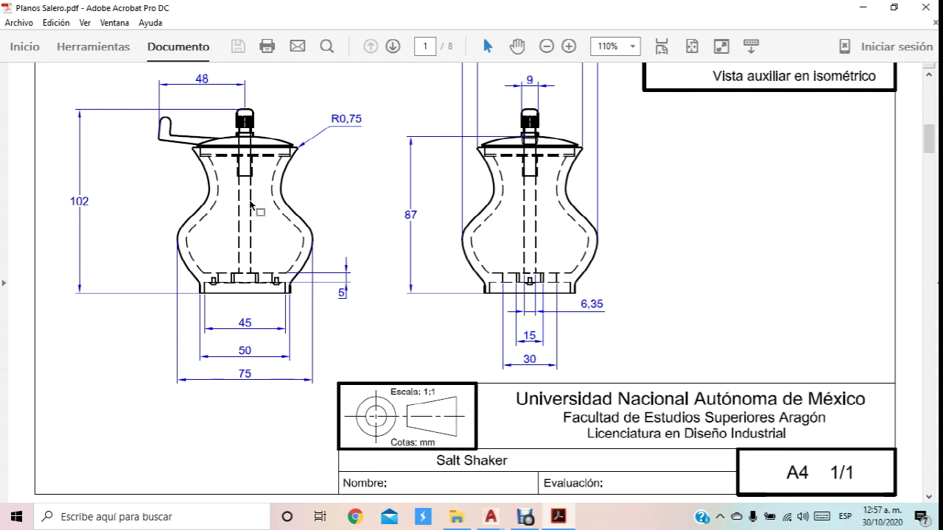
scroll(251, 210, up, 1)
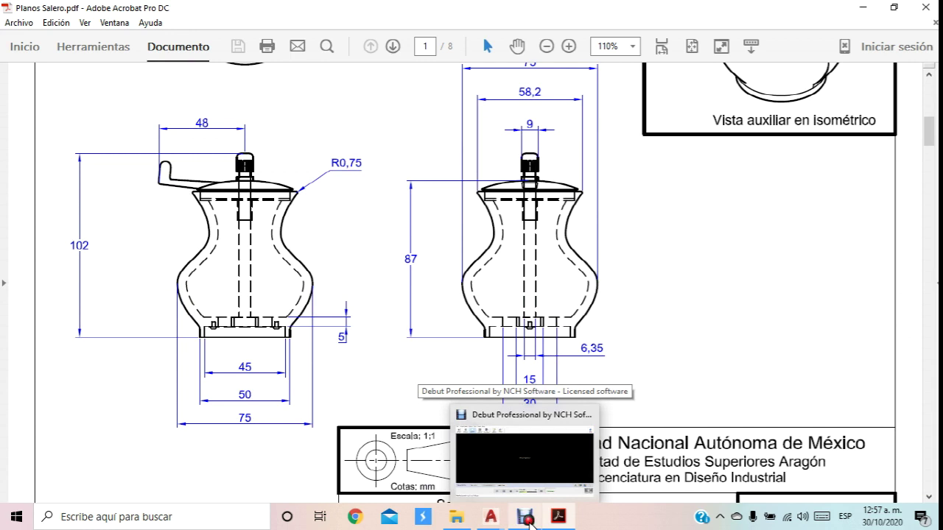
mouse_move(491, 516)
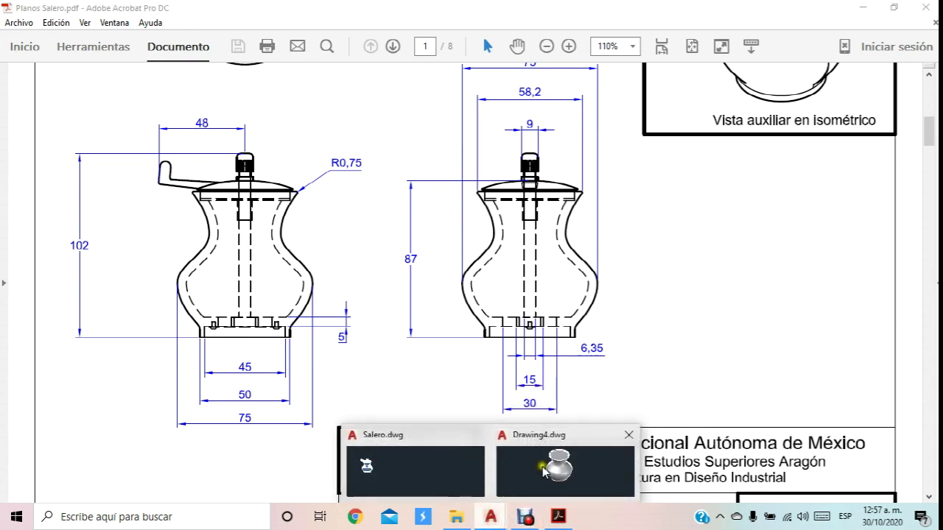
click(543, 472)
Place a copy of the lofted vase beside the original.
drag(490, 323, 515, 235)
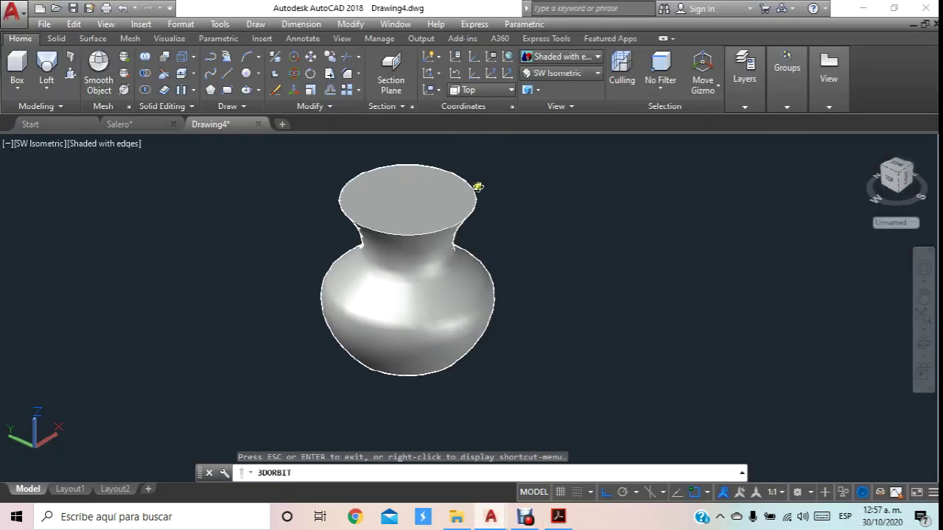
drag(478, 187, 515, 153)
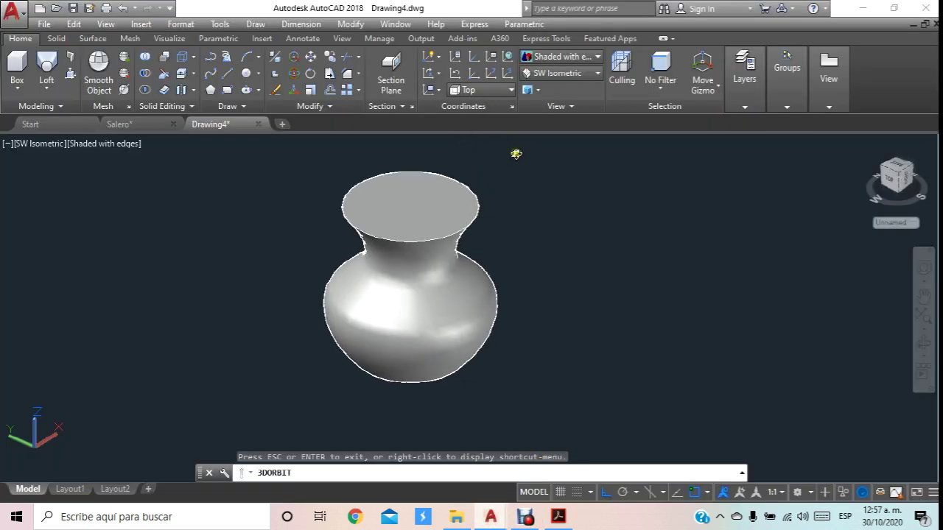
click(332, 58)
click(415, 223)
key(Return)
click(589, 343)
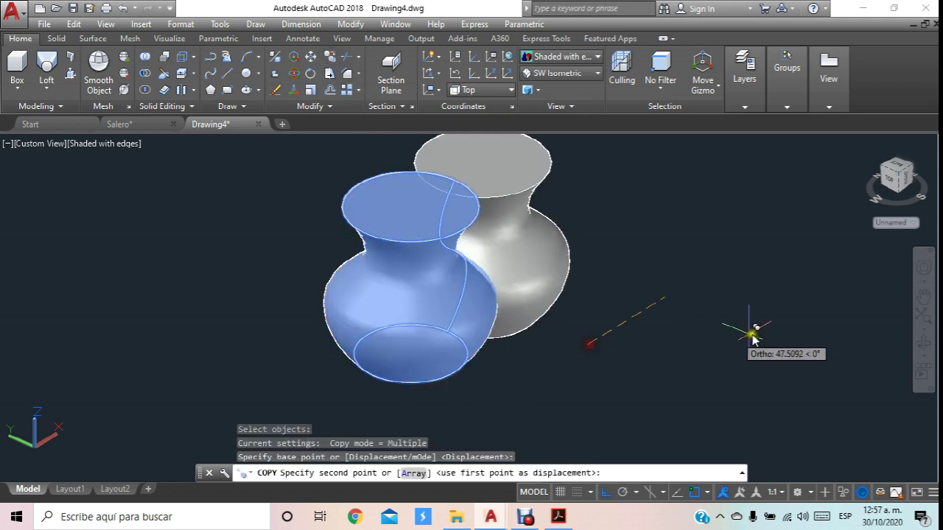
scroll(578, 332, down, 5)
click(667, 295)
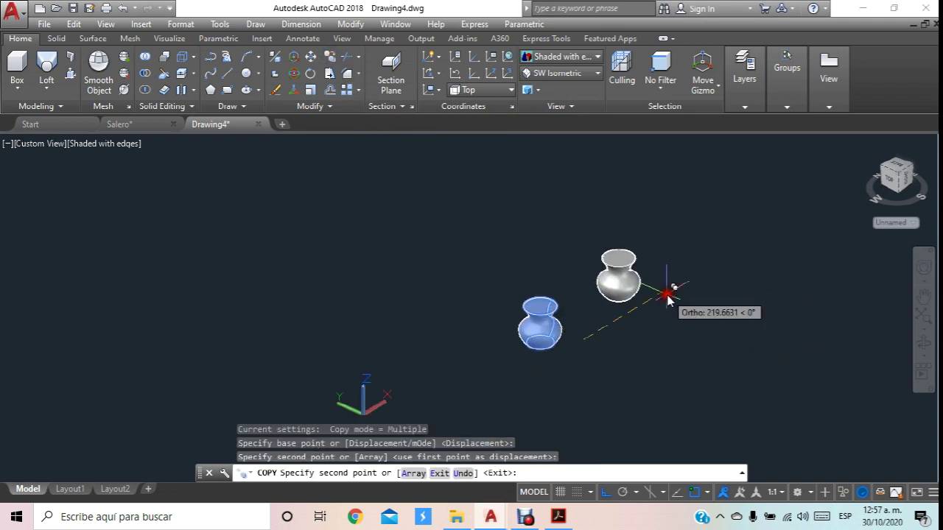
scroll(666, 295, up, 3)
scroll(669, 269, up, 3)
key(Escape)
Switch the display to X-Ray style and orbit around both vases.
click(588, 59)
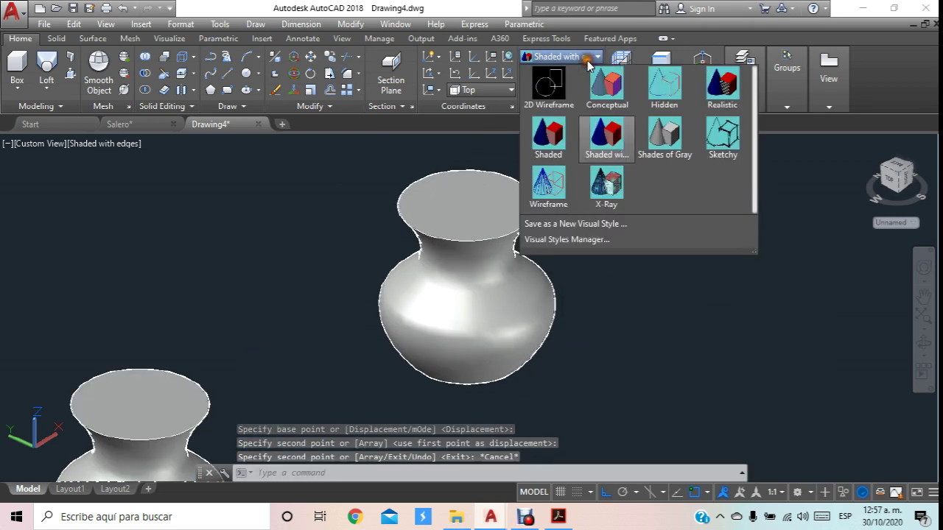
click(607, 184)
mouse_move(606, 183)
shift+middle_down()
mouse_move(530, 250)
mouse_move(538, 254)
shift+middle_up()
mouse_move(688, 273)
shift+middle_down()
mouse_move(624, 260)
mouse_move(469, 256)
shift+middle_up()
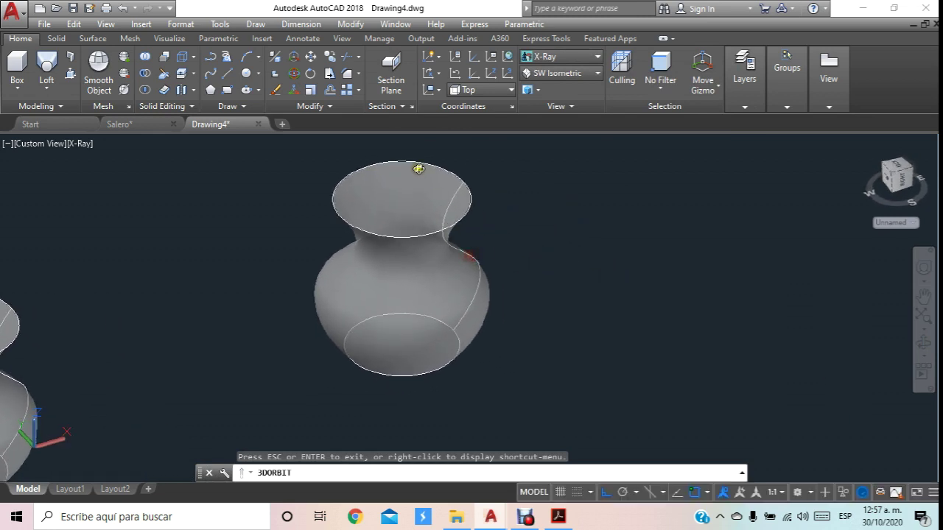
scroll(419, 168, up, 2)
click(311, 56)
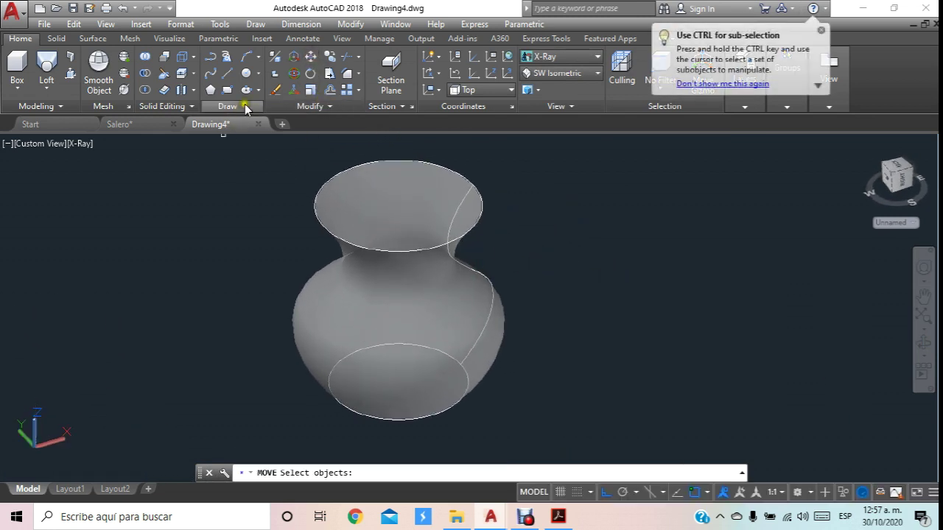
Shell the vase with a 5-unit wall thickness, removing its top face to leave the mouth open.
click(196, 107)
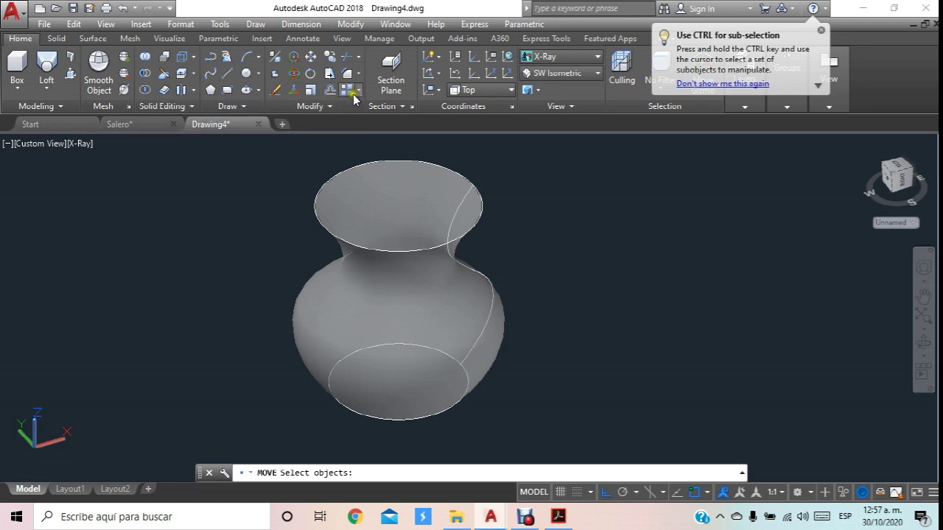
click(250, 109)
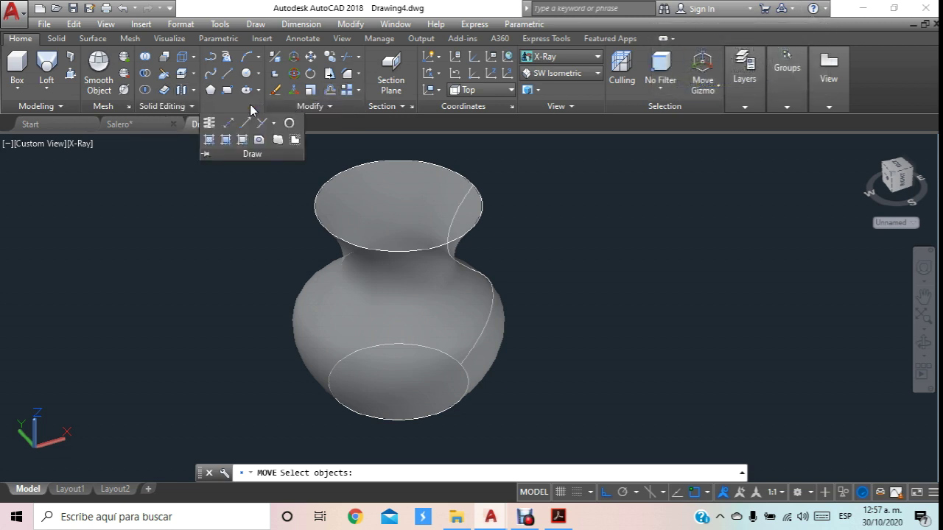
click(188, 108)
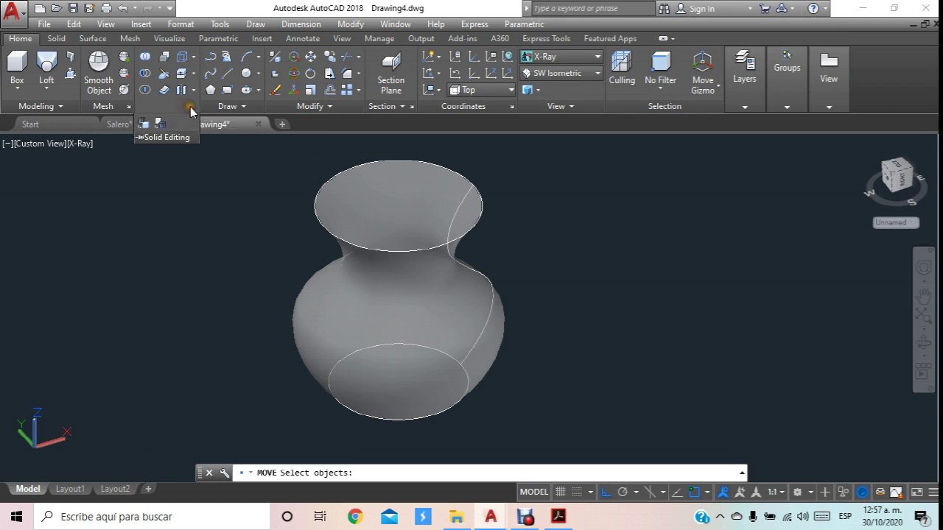
click(192, 91)
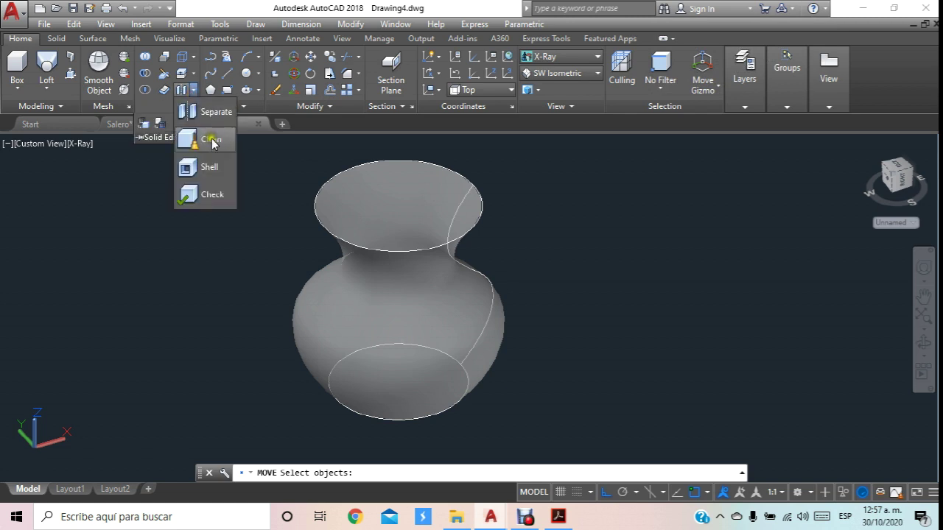
click(205, 168)
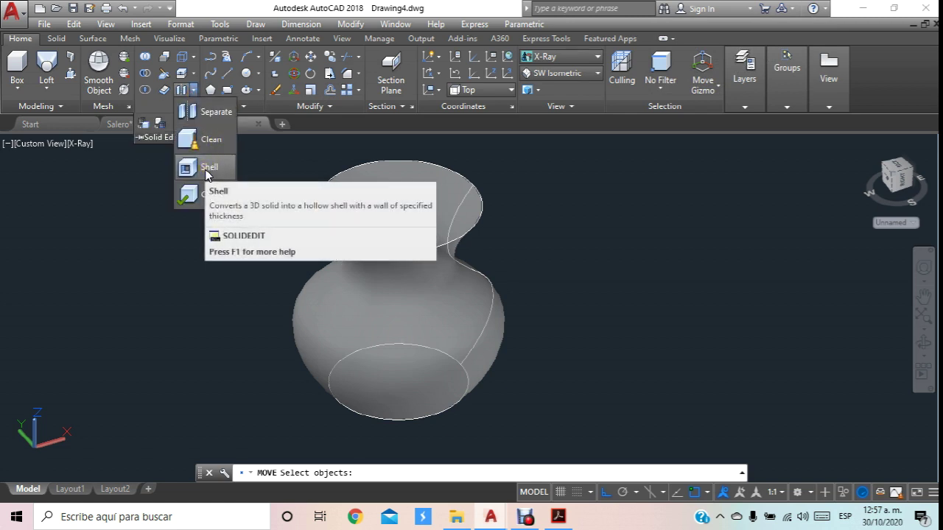
click(205, 169)
click(434, 211)
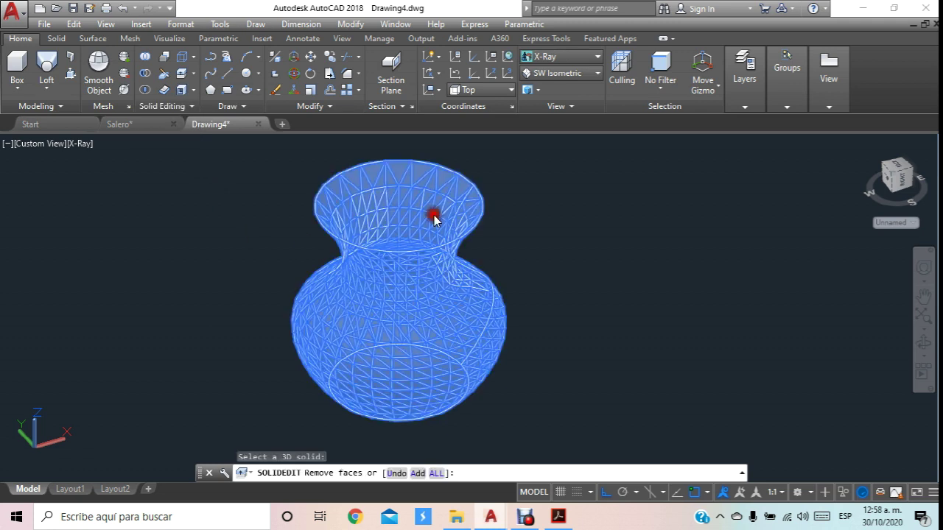
click(418, 472)
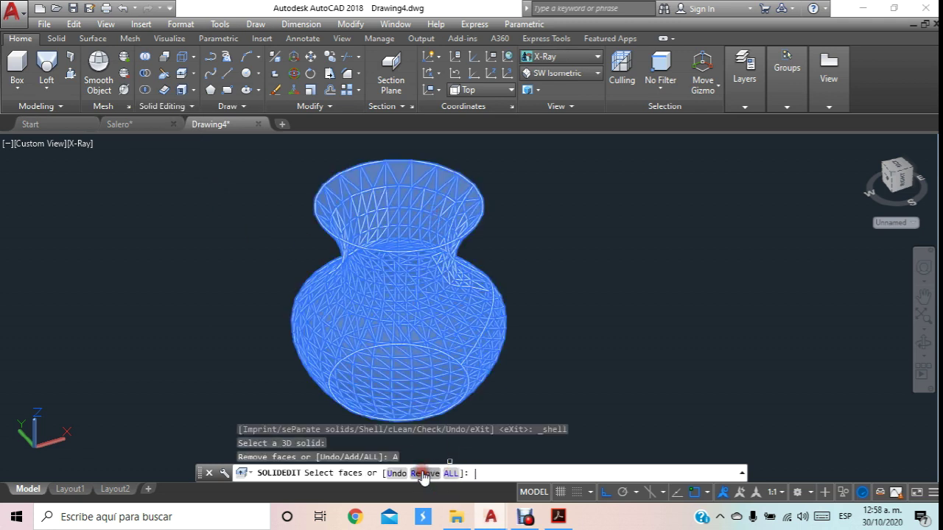
click(424, 473)
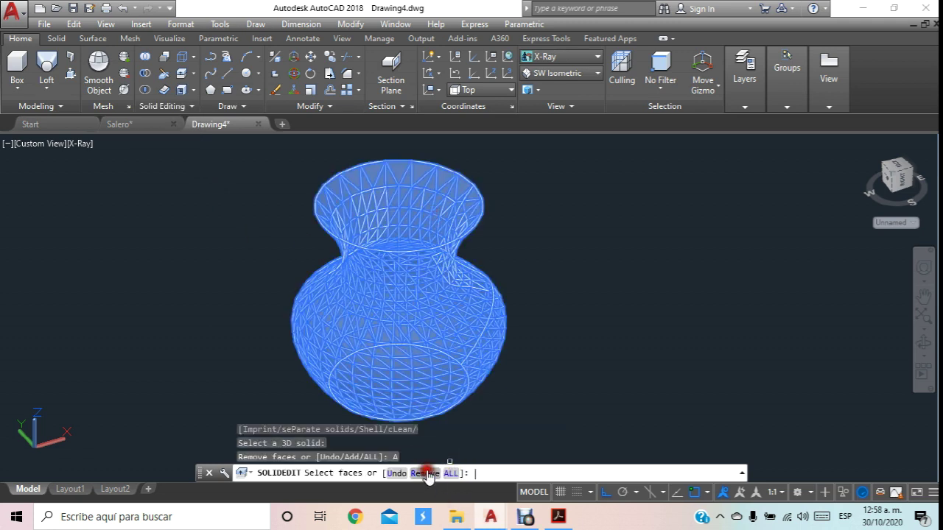
click(425, 219)
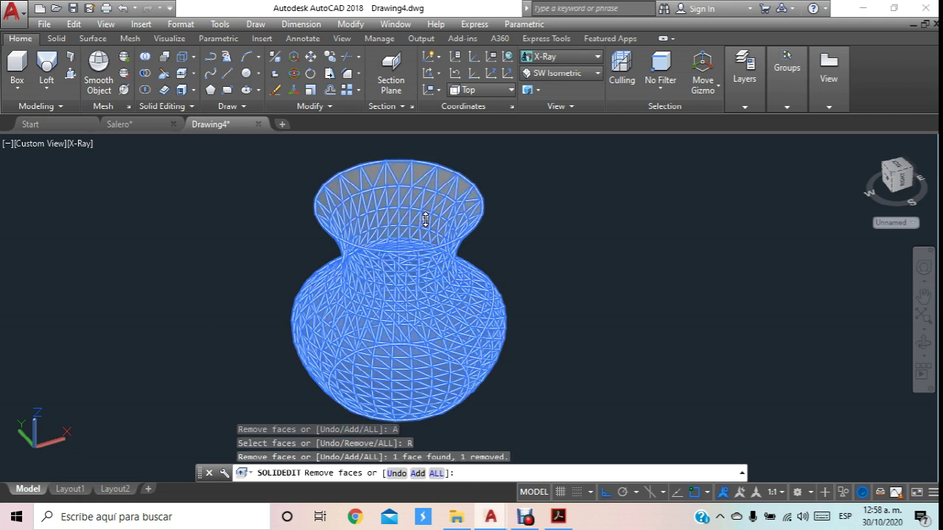
key(Return)
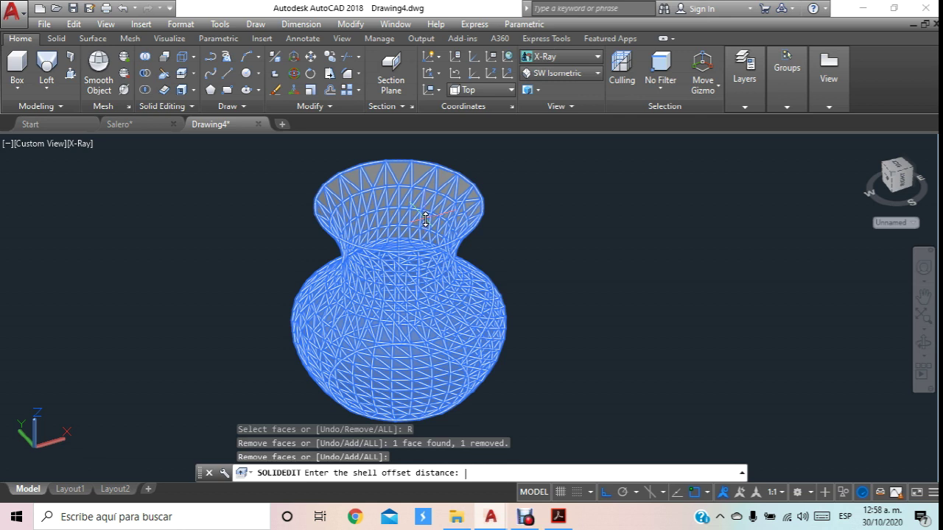
text(5)
key(Return)
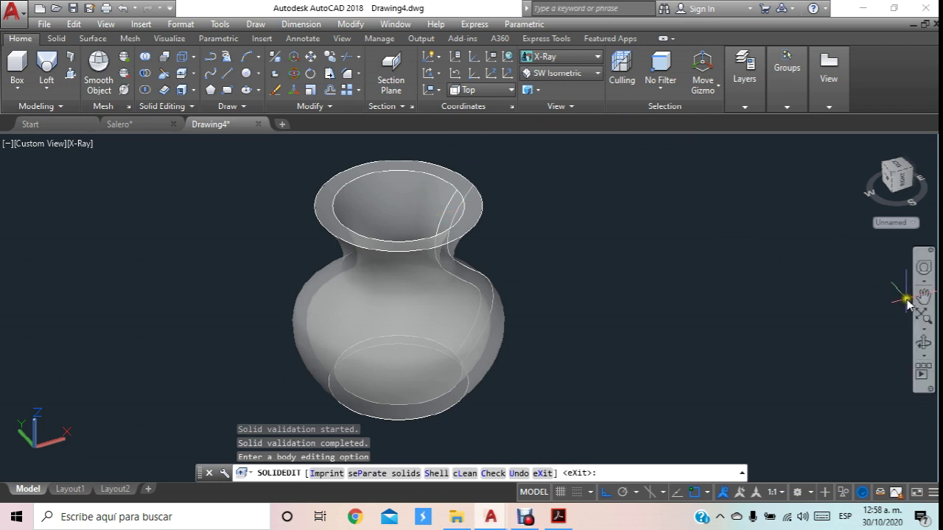
Orbit the hollow vase, then check it from the Top and SW Isometric views.
click(923, 340)
mouse_move(610, 270)
mouse_down()
mouse_move(433, 202)
mouse_move(460, 211)
mouse_up()
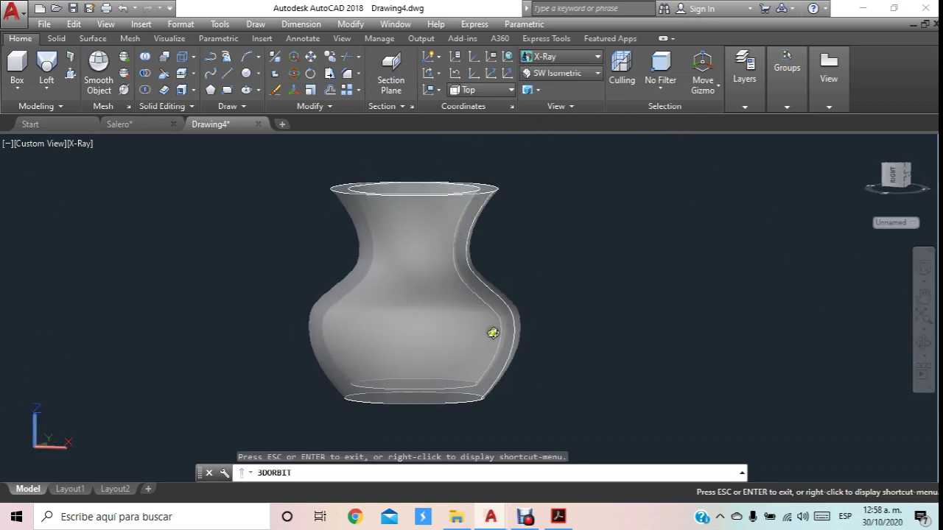
mouse_move(366, 253)
mouse_down()
mouse_move(391, 288)
mouse_move(482, 326)
mouse_move(463, 265)
mouse_move(419, 193)
mouse_move(368, 209)
mouse_move(385, 219)
mouse_move(406, 204)
mouse_move(414, 225)
mouse_up()
click(559, 74)
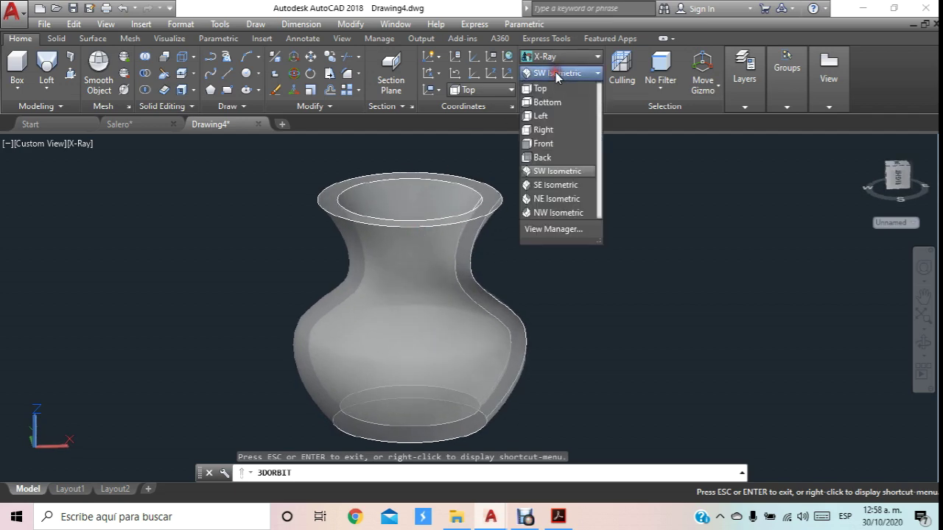
click(555, 89)
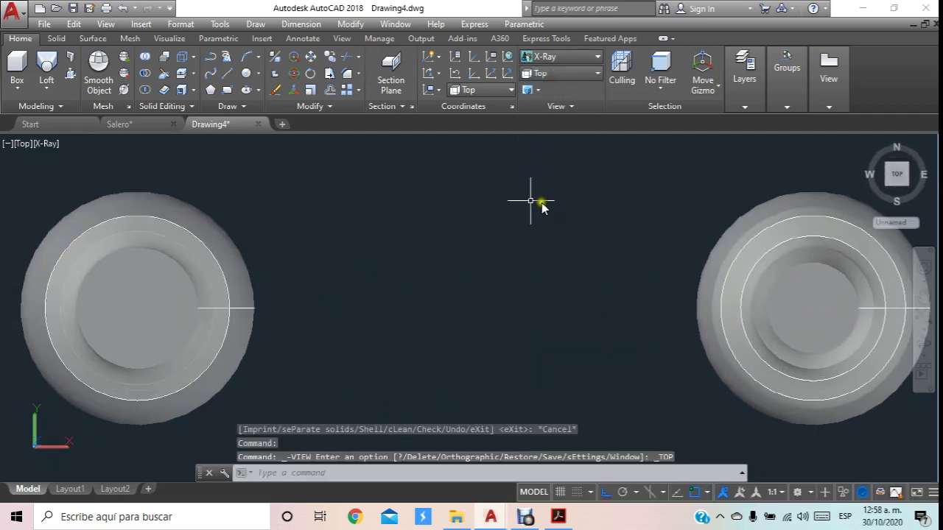
click(582, 73)
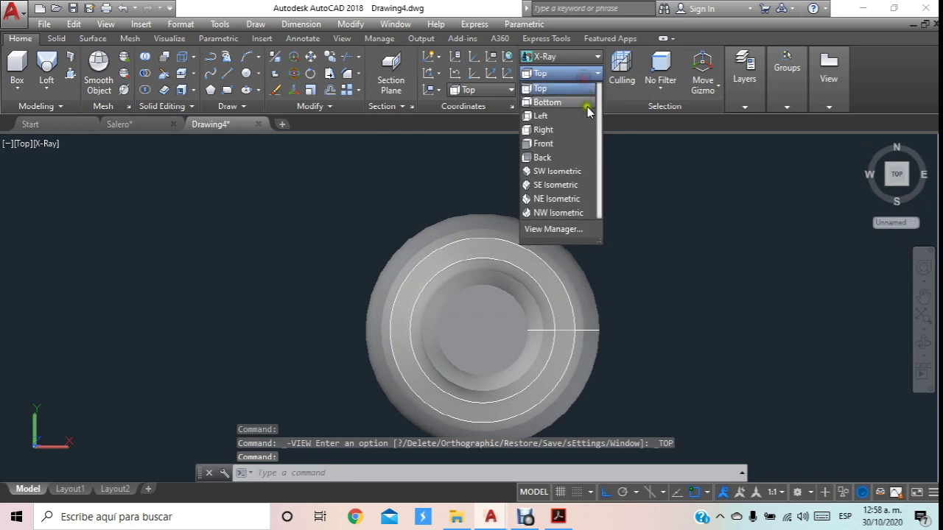
click(558, 172)
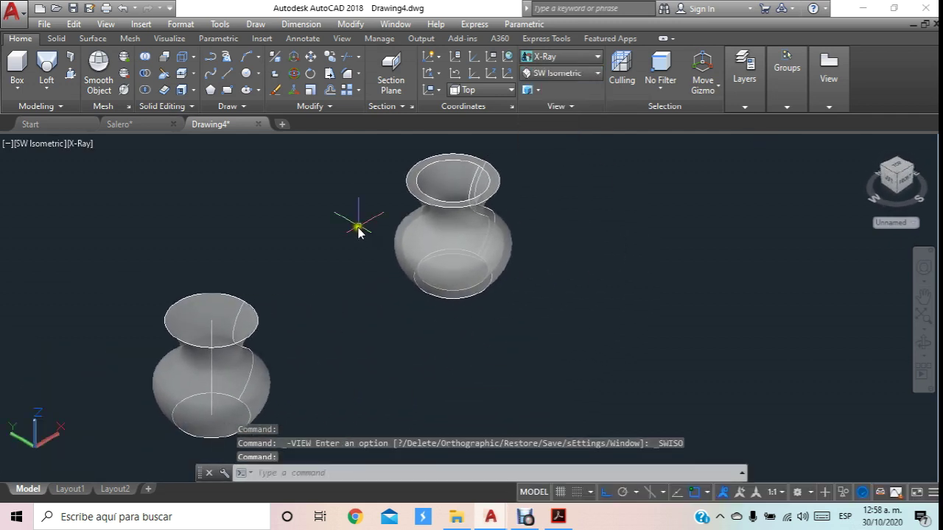
Recentre and zoom on the vases, then bring the Planos Salero.pdf plans forward in Acrobat.
middle_drag(406, 253, 292, 281)
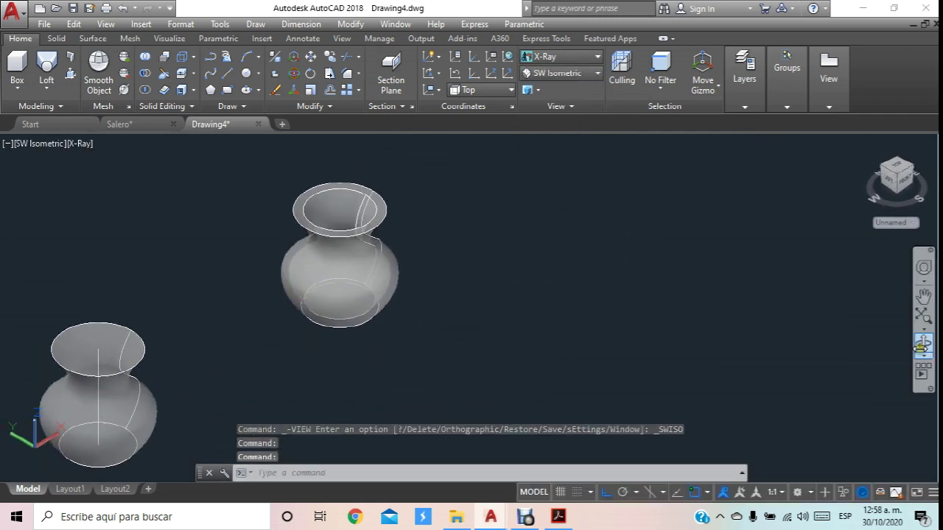
click(923, 344)
drag(878, 326, 526, 274)
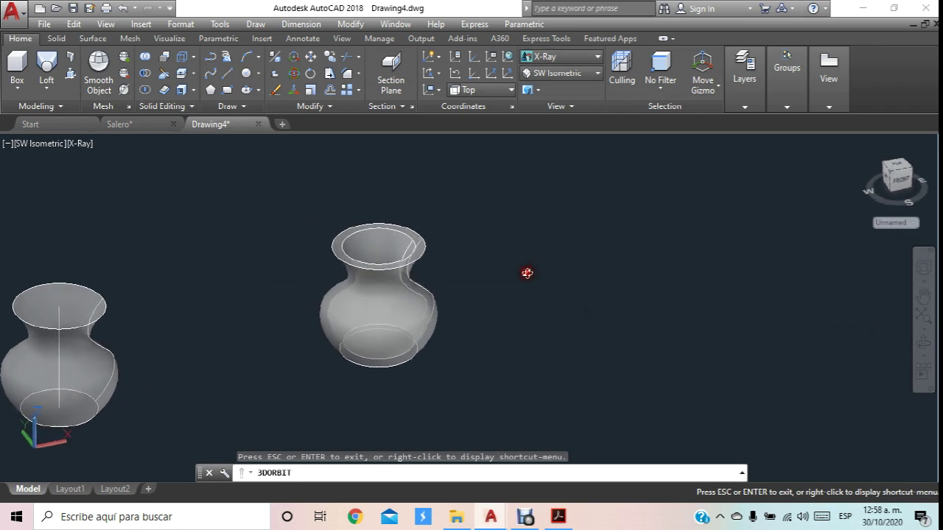
scroll(372, 270, up, 2)
scroll(344, 296, up, 2)
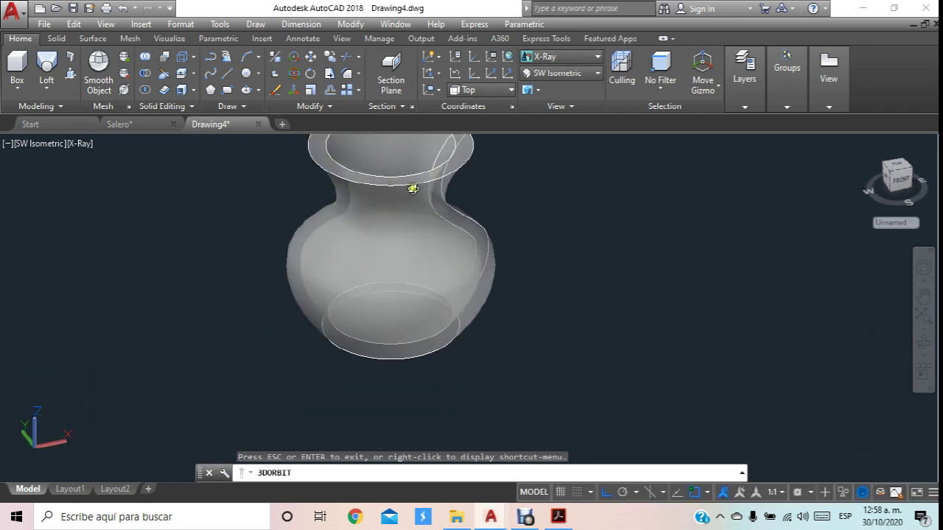
middle_drag(413, 189, 441, 291)
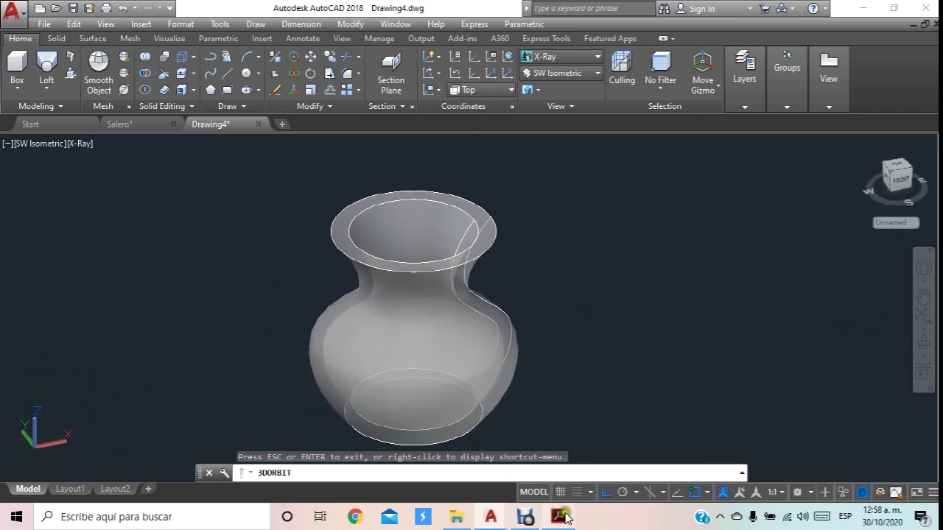
click(558, 517)
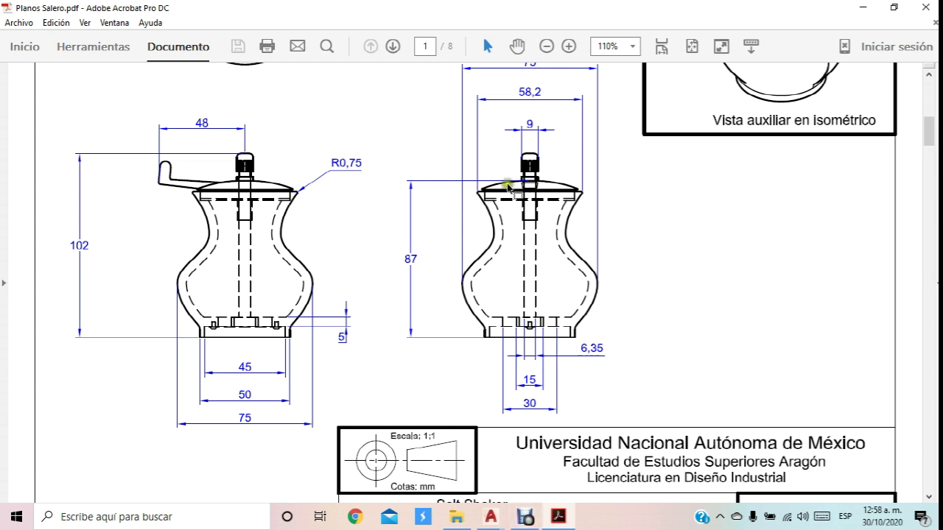
Return to Drawing4.dwg in AutoCAD and orbit the vase slightly.
click(491, 517)
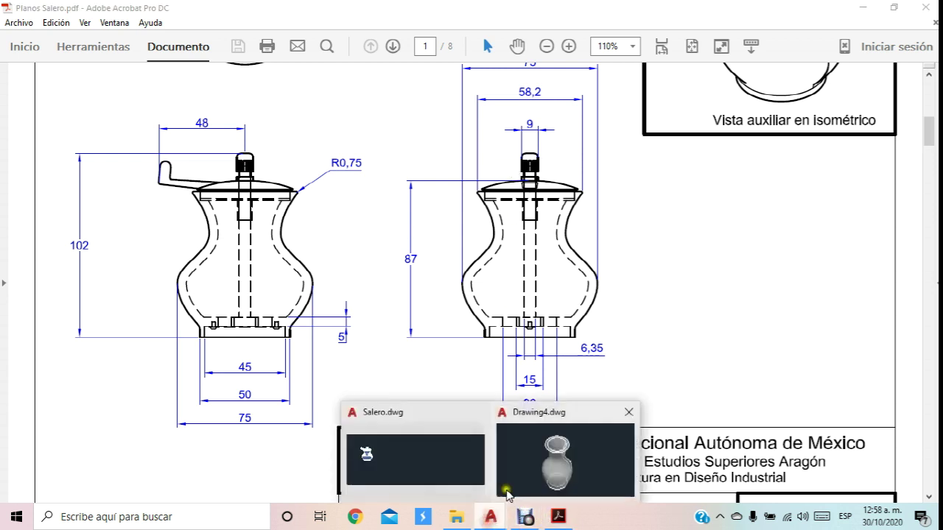
click(506, 471)
drag(501, 257, 354, 151)
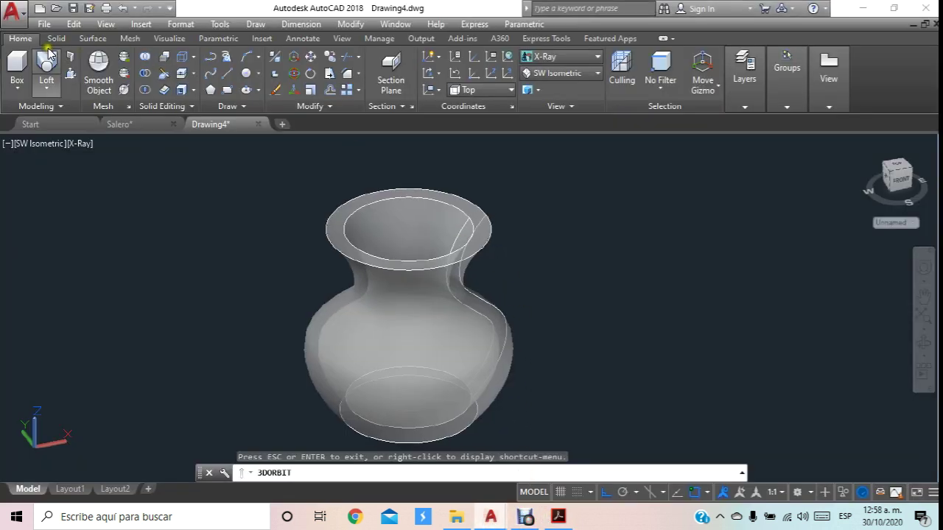
Draw a 50-diameter cylinder to the right of the vase.
click(16, 89)
click(30, 135)
click(631, 301)
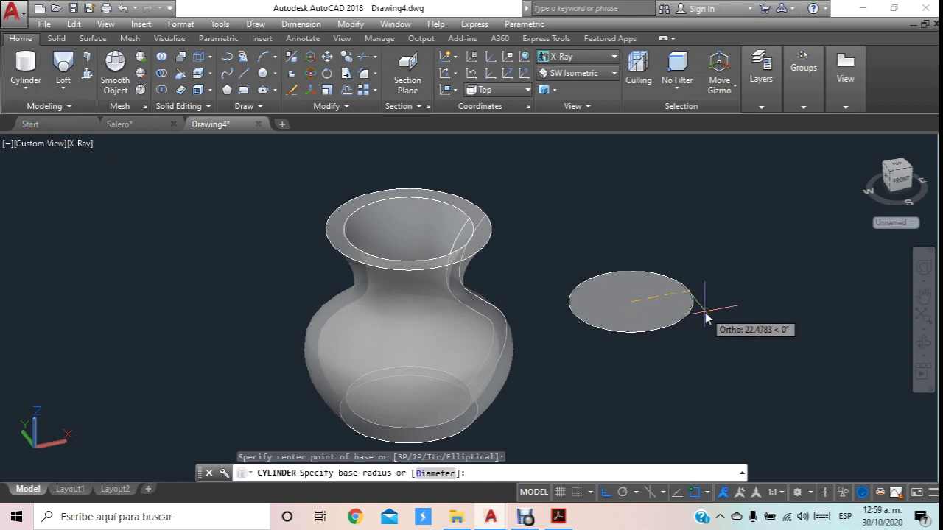
text(d)
key(Return)
text(0)
key(Return)
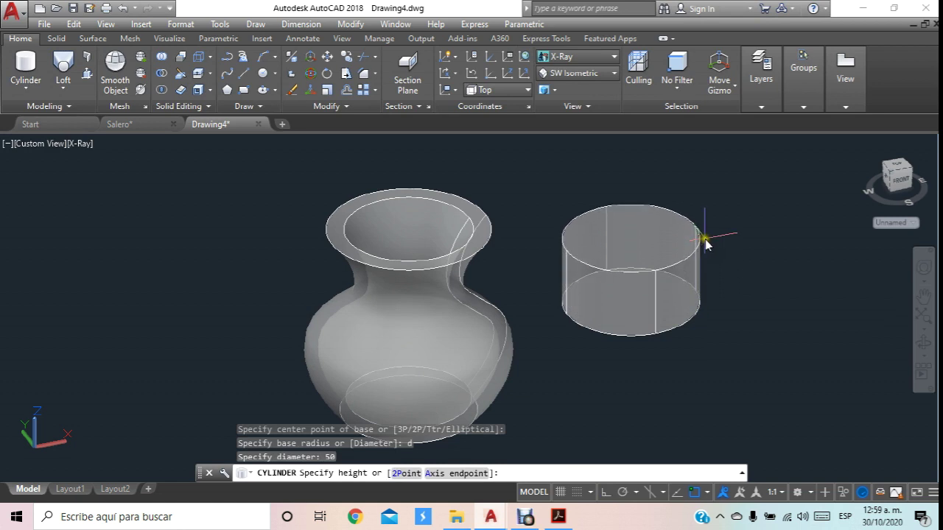
click(704, 246)
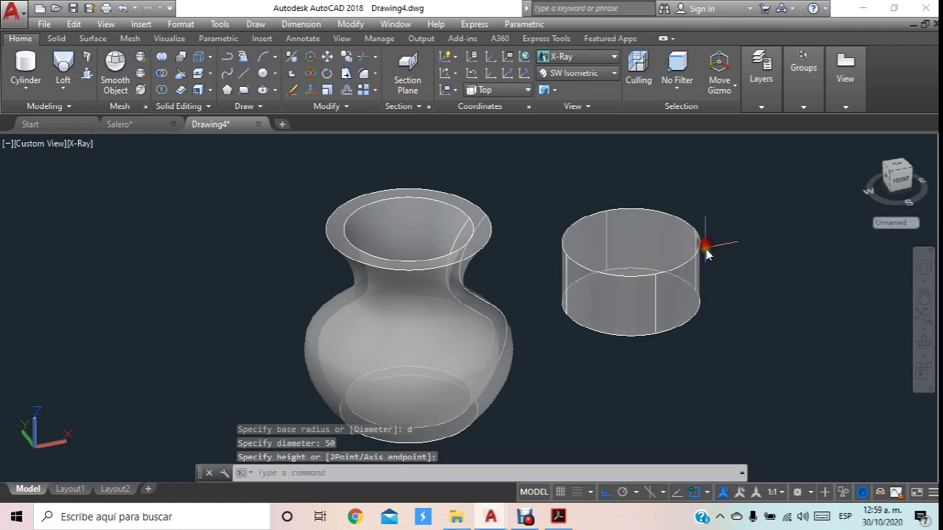
Move the new cylinder higher up and to the right.
click(331, 58)
click(607, 322)
key(Return)
click(630, 301)
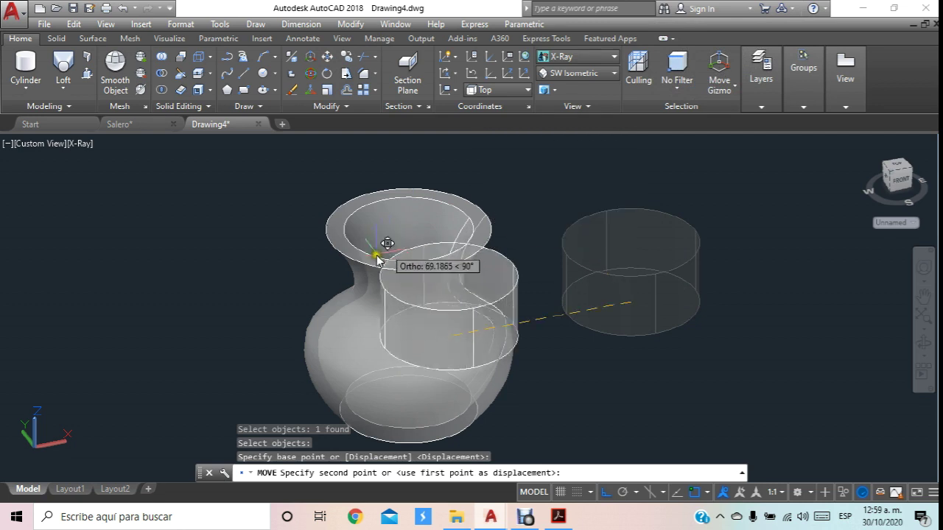
click(604, 246)
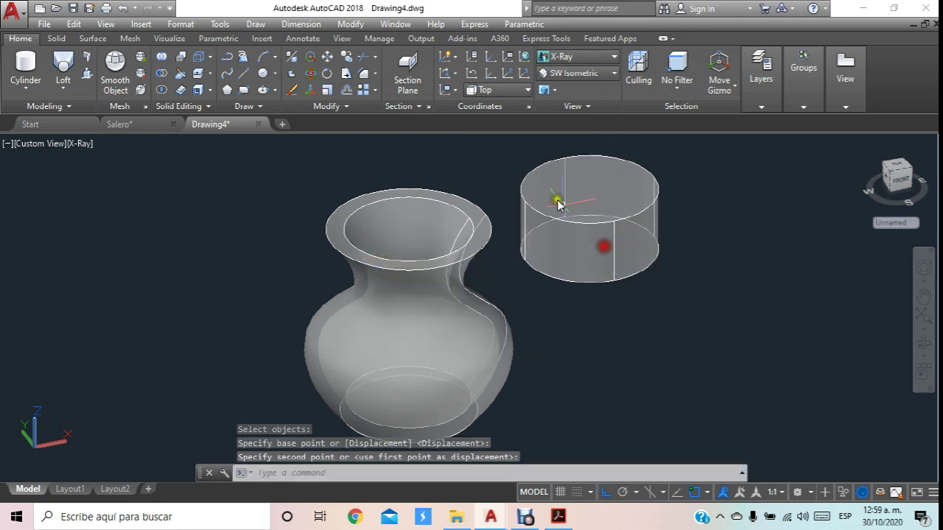
In wireframe display, move the cylinder from its bottom centre onto the vase's top rim.
click(551, 65)
click(566, 80)
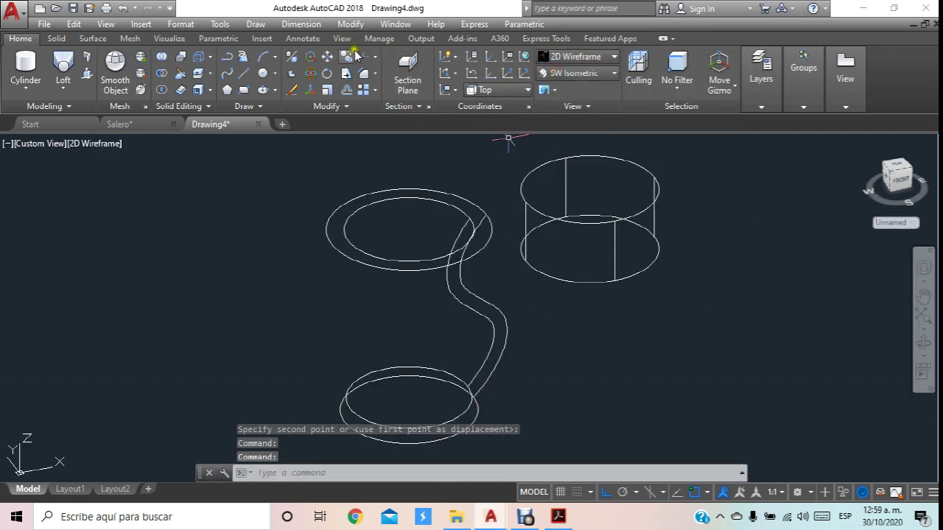
click(327, 56)
click(639, 303)
click(564, 204)
key(Return)
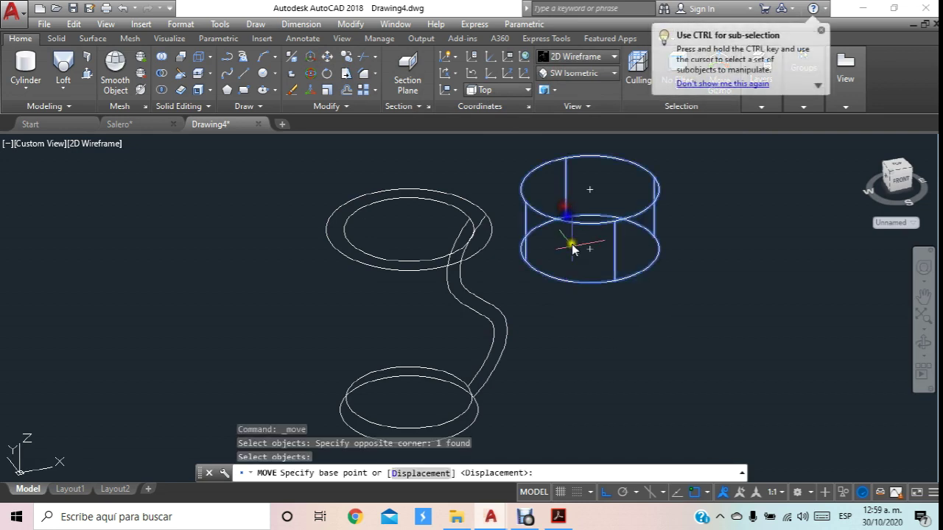
click(589, 249)
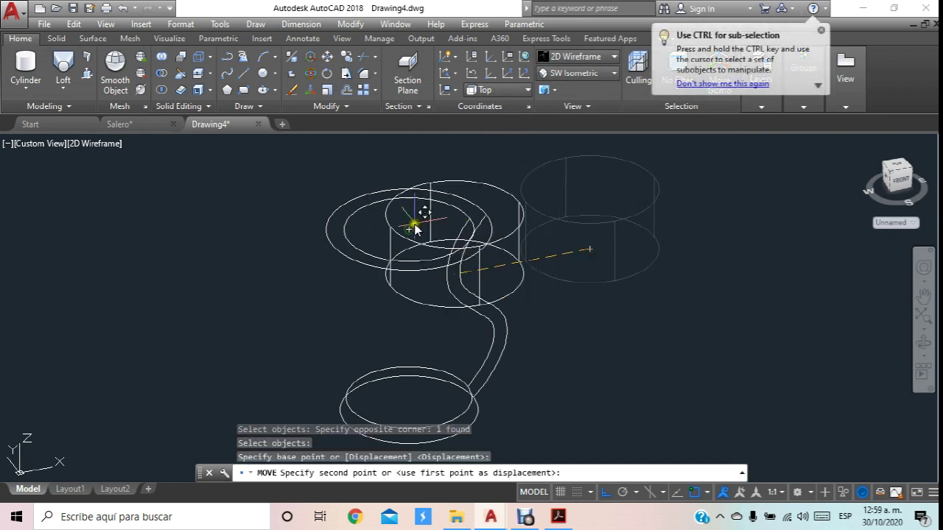
click(421, 224)
shift+middle_drag(440, 238, 464, 243)
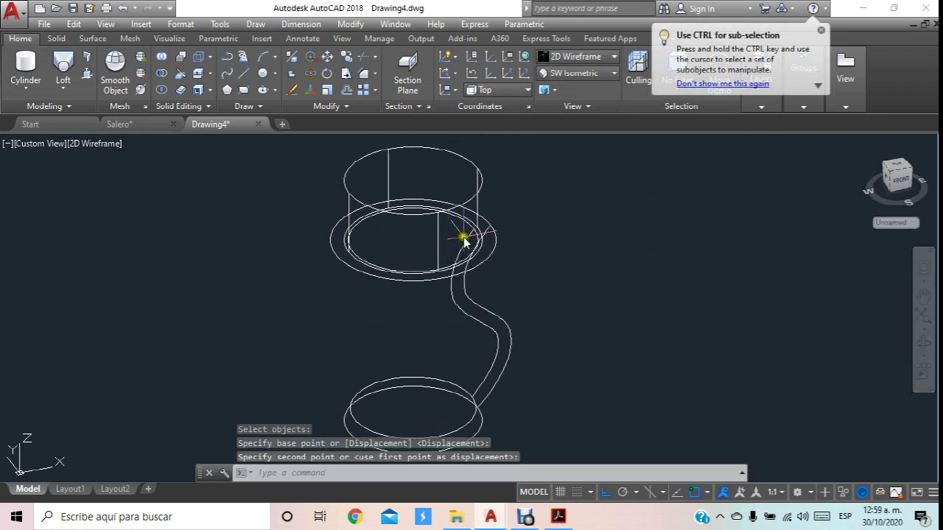
In X-Ray, lower the cylinder 5 units into the vase mouth, then switch to Shaded with Edges.
click(591, 57)
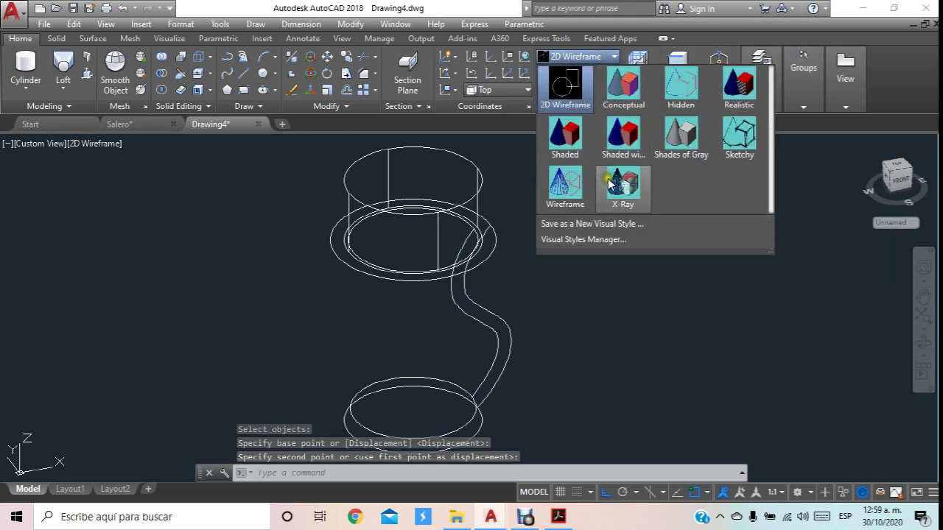
click(623, 184)
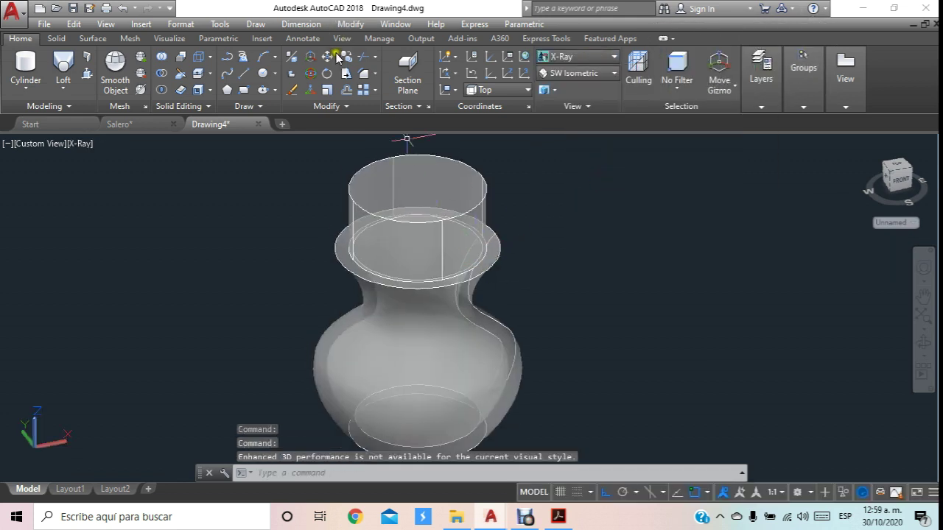
click(327, 56)
click(433, 174)
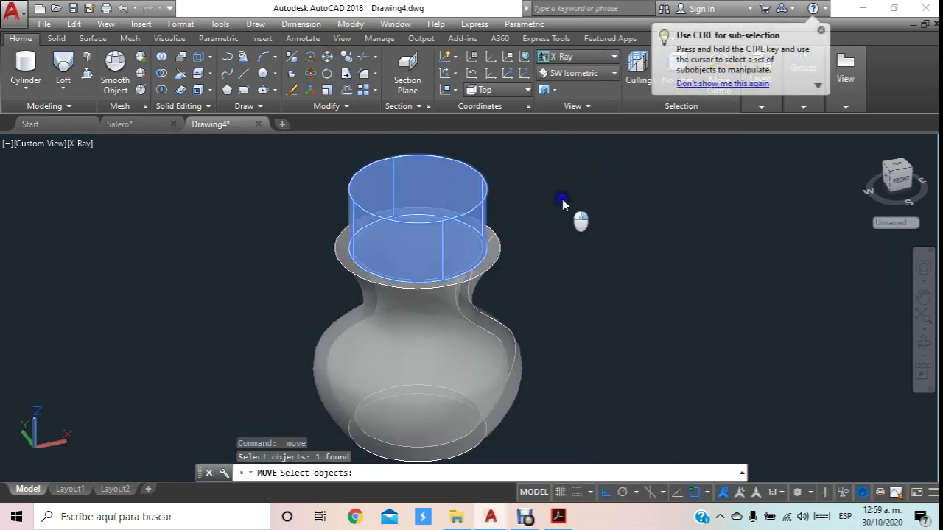
key(Return)
click(605, 204)
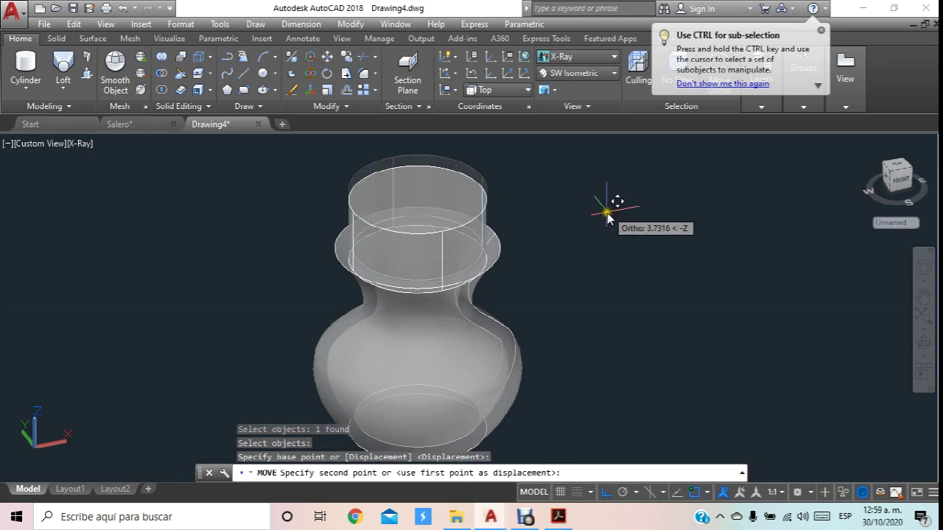
text(5)
key(Return)
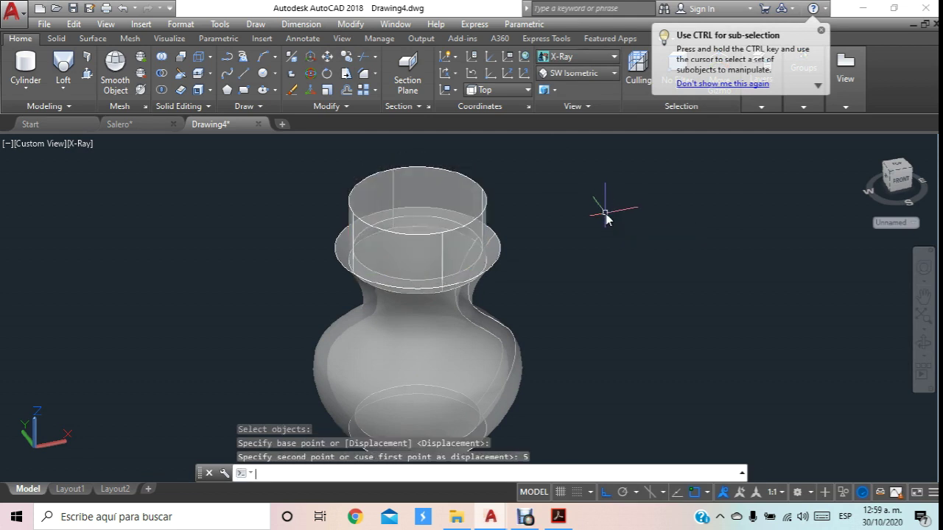
key(Escape)
click(612, 57)
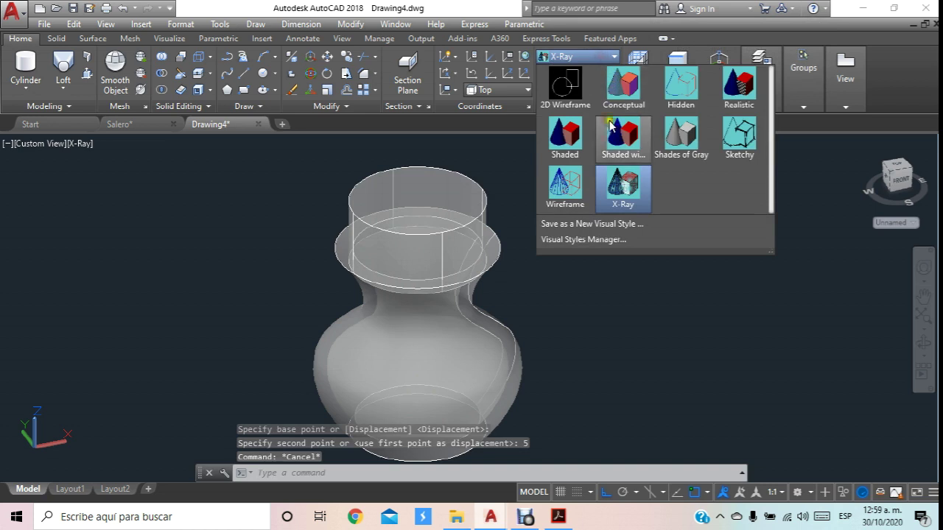
click(611, 127)
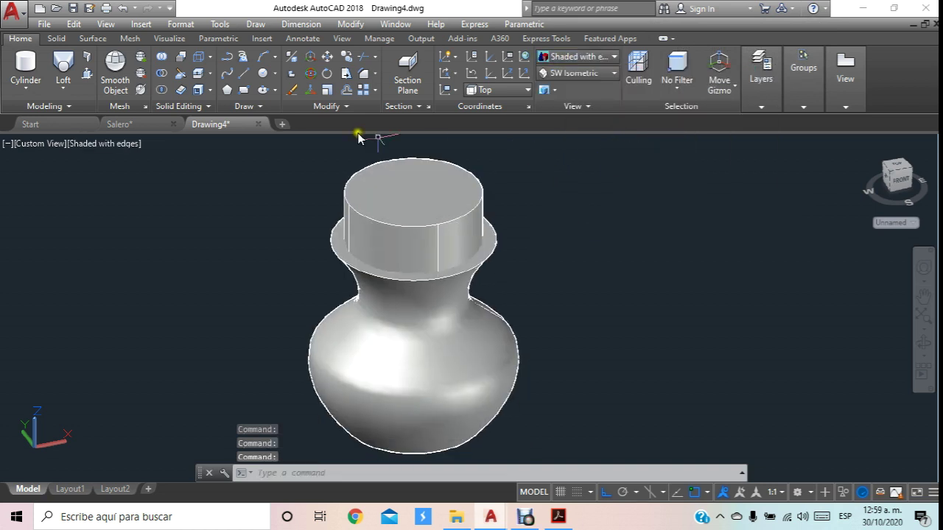
Subtract the top cylinder from the vase.
click(161, 73)
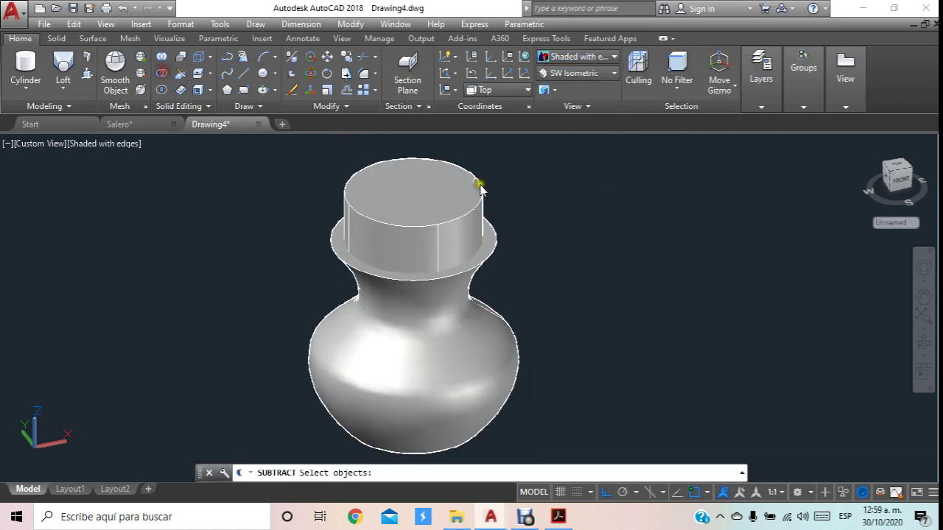
click(489, 249)
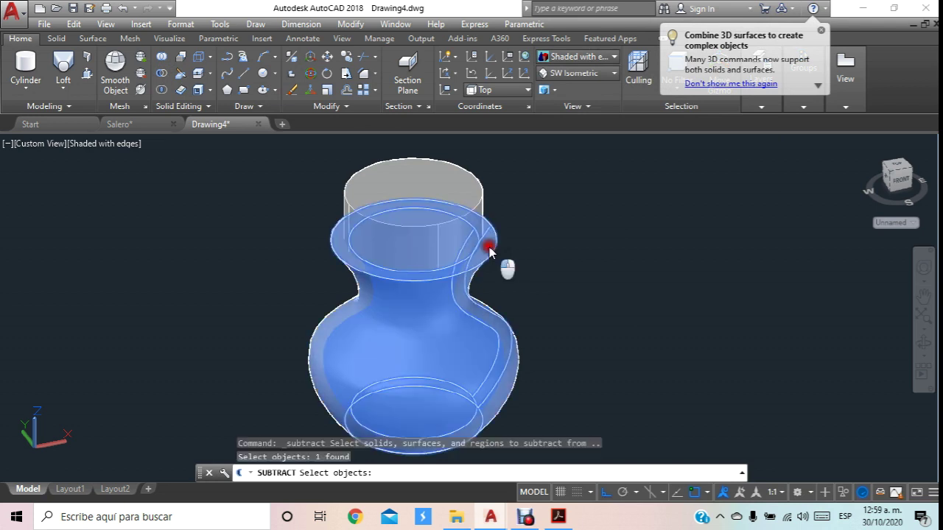
right_click(554, 224)
click(471, 210)
right_click(578, 223)
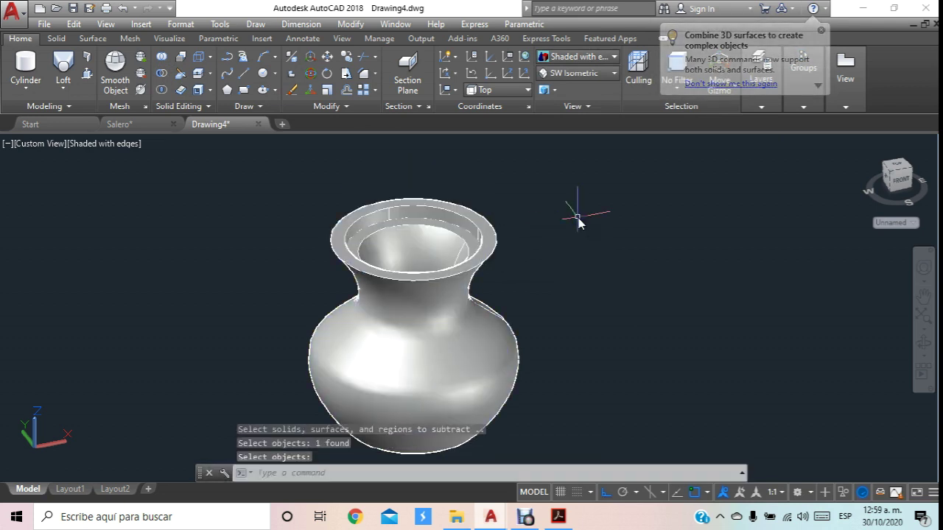
Orbit and zoom to inspect the stepped ledge at the vase's mouth.
click(924, 341)
mouse_move(667, 247)
mouse_down()
mouse_move(564, 255)
mouse_move(596, 280)
mouse_up()
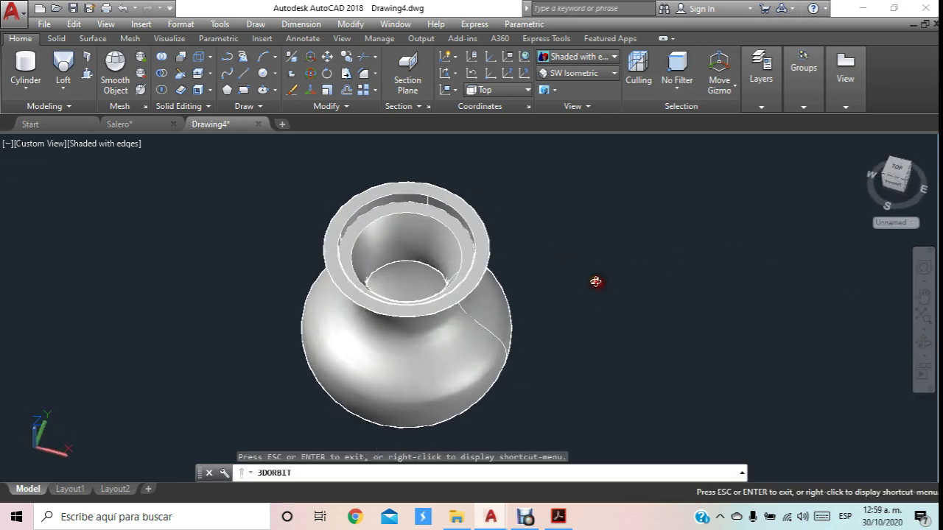
scroll(436, 202, up, 1)
scroll(437, 200, up, 2)
scroll(437, 199, up, 3)
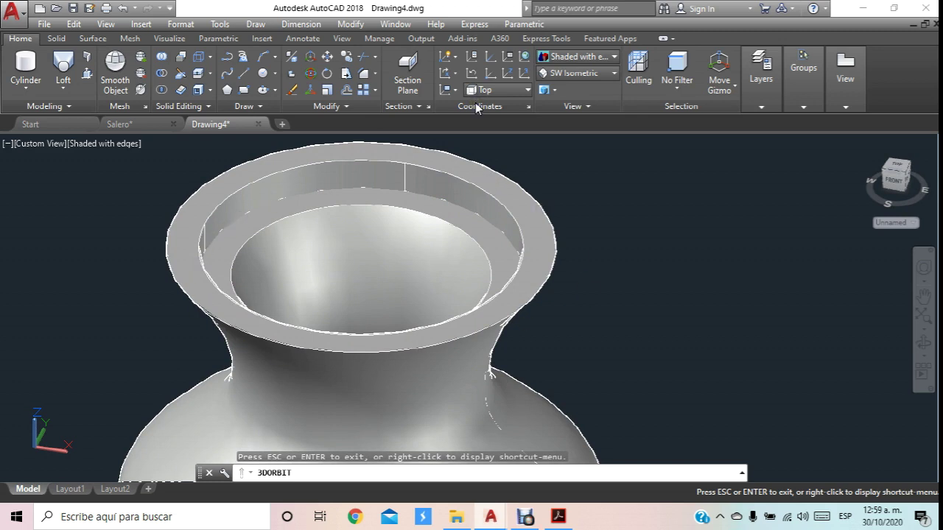
scroll(546, 41, down, 1)
scroll(427, 250, down, 3)
scroll(435, 236, down, 2)
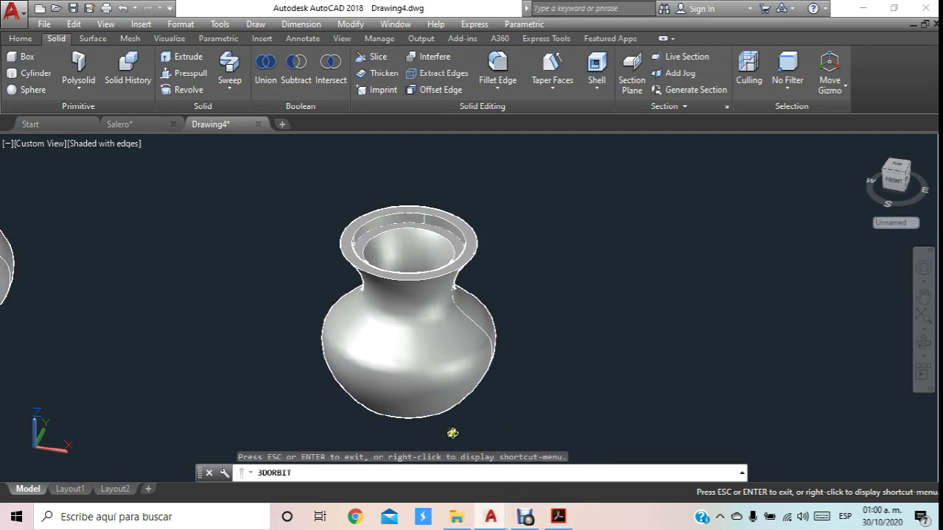
drag(478, 401, 534, 257)
scroll(367, 365, up, 1)
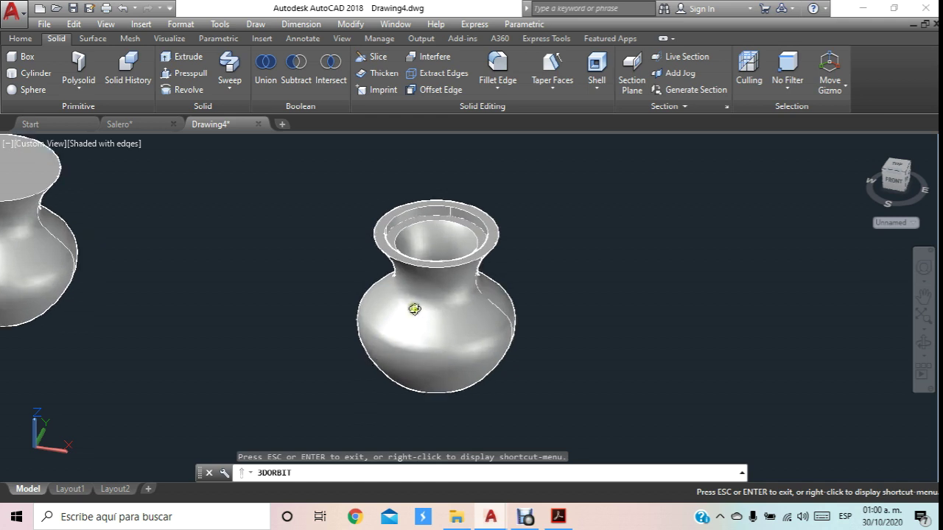
scroll(414, 315, up, 2)
scroll(413, 319, up, 1)
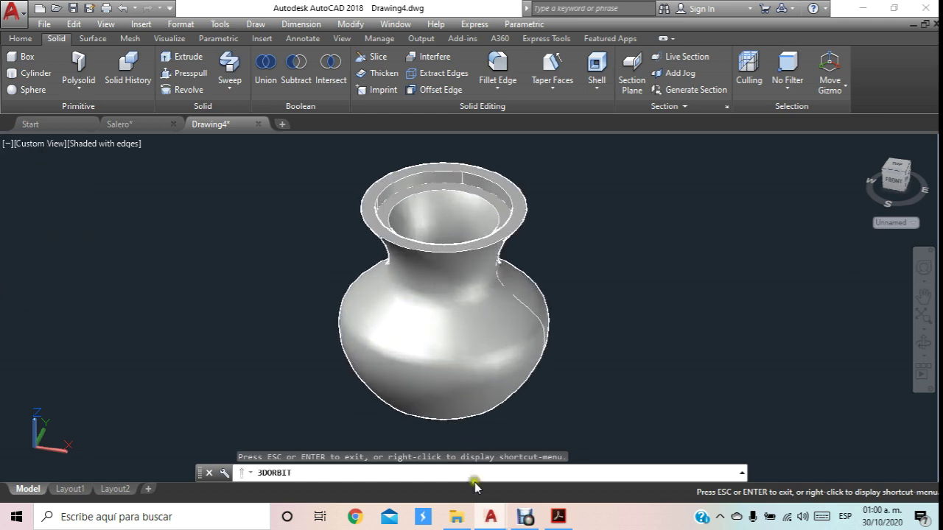
click(556, 518)
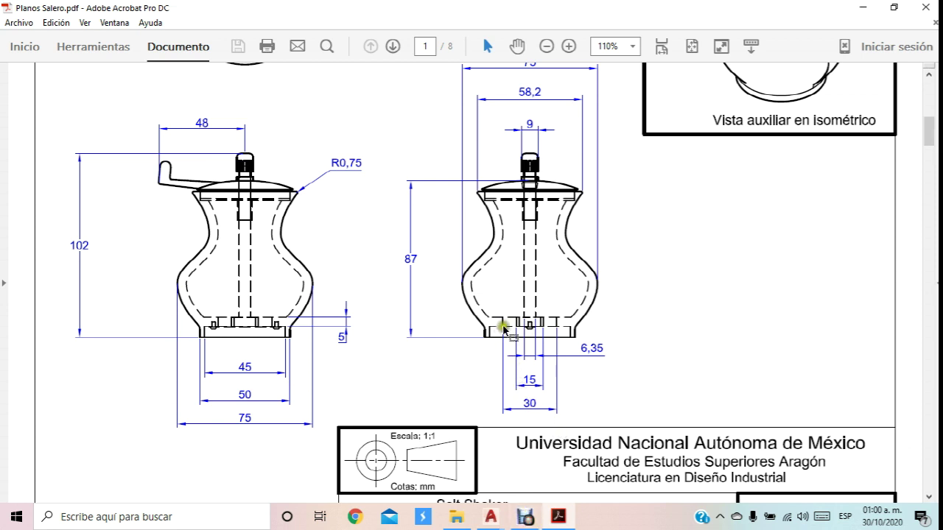
click(491, 517)
click(551, 457)
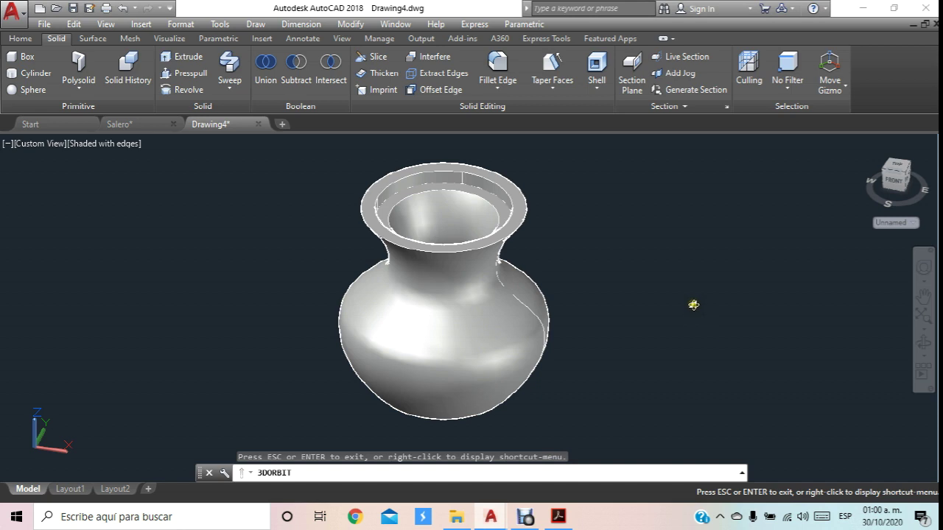
Switch the display to 2D Wireframe and pan the vase to the left.
scroll(553, 290, up, 1)
click(16, 41)
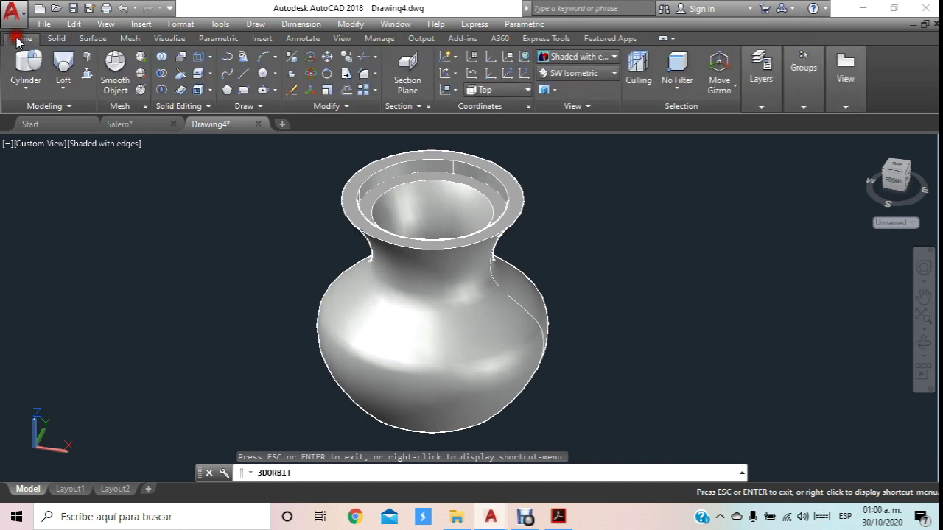
click(575, 57)
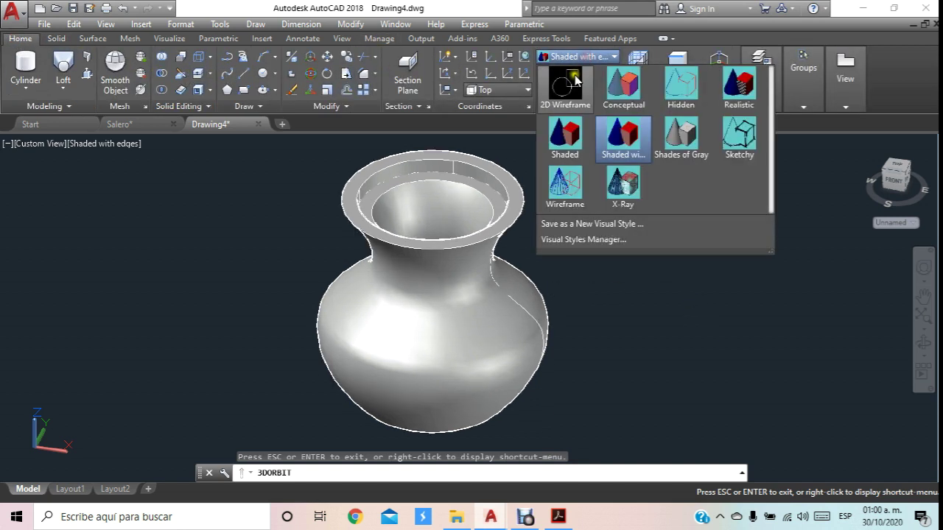
click(576, 81)
mouse_move(516, 198)
middle_down()
mouse_move(400, 184)
mouse_move(354, 216)
middle_up()
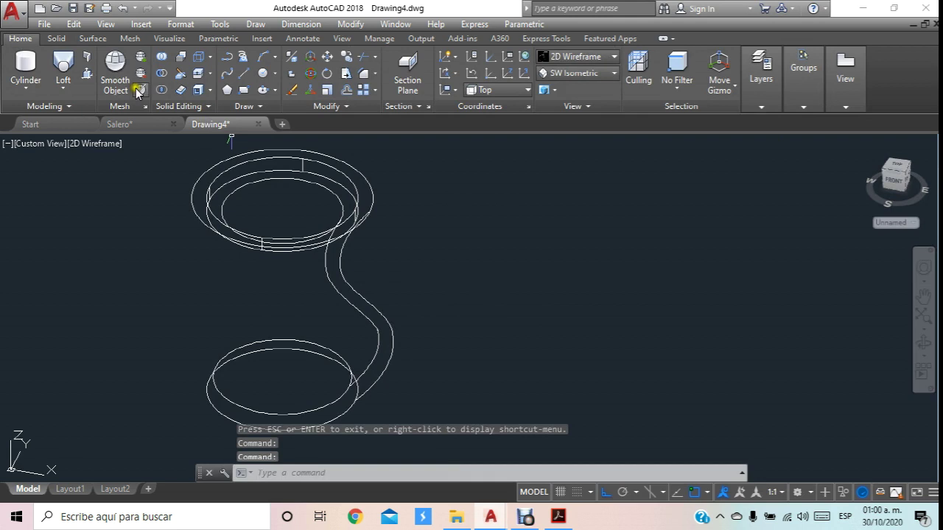
Draw a 30 mm-diameter cylinder beside the vase.
click(23, 67)
scroll(332, 274, down, 3)
scroll(336, 280, up, 1)
click(392, 318)
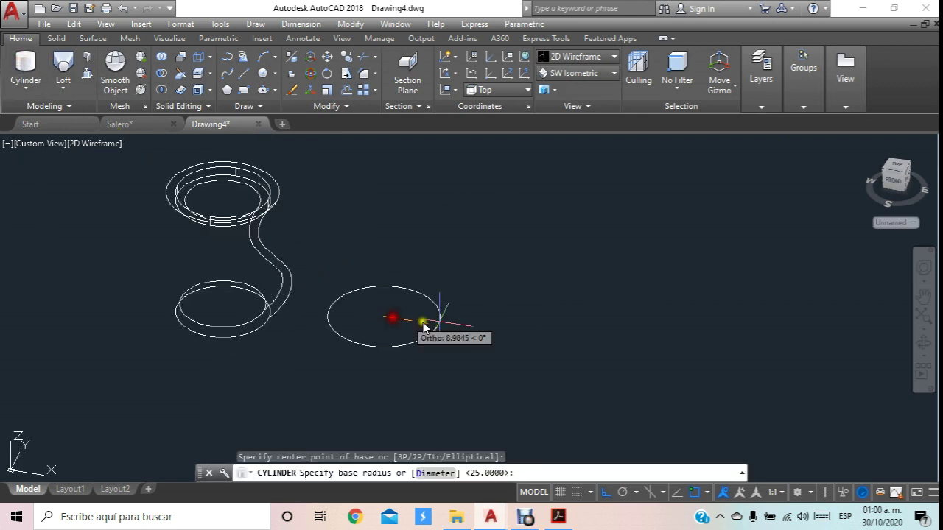
text(d)
key(Return)
text(30)
key(Return)
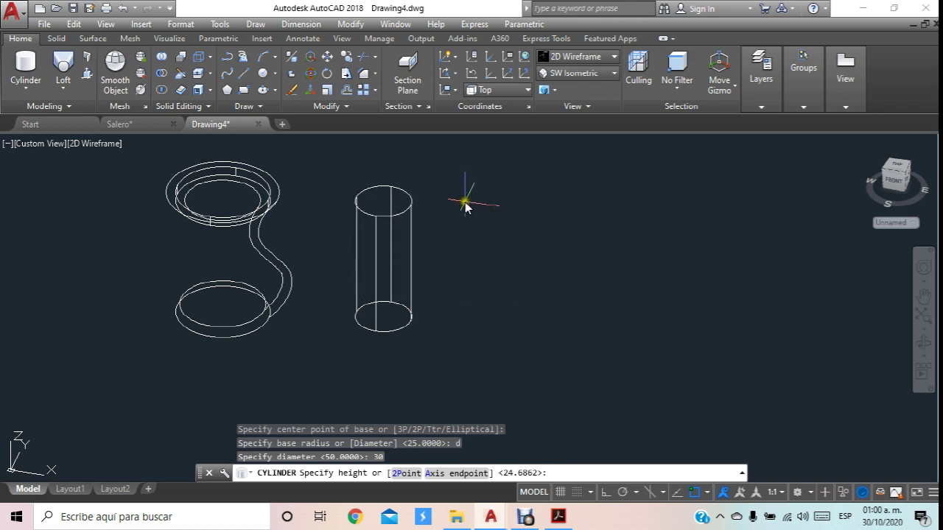
click(464, 216)
Move the rod cylinder by its top centre to the base ring centre.
click(327, 56)
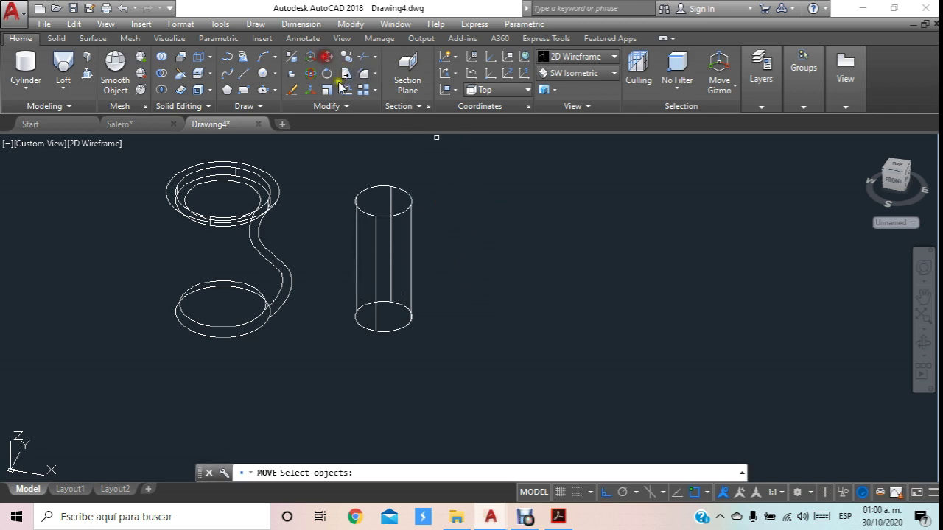
click(409, 213)
key(Return)
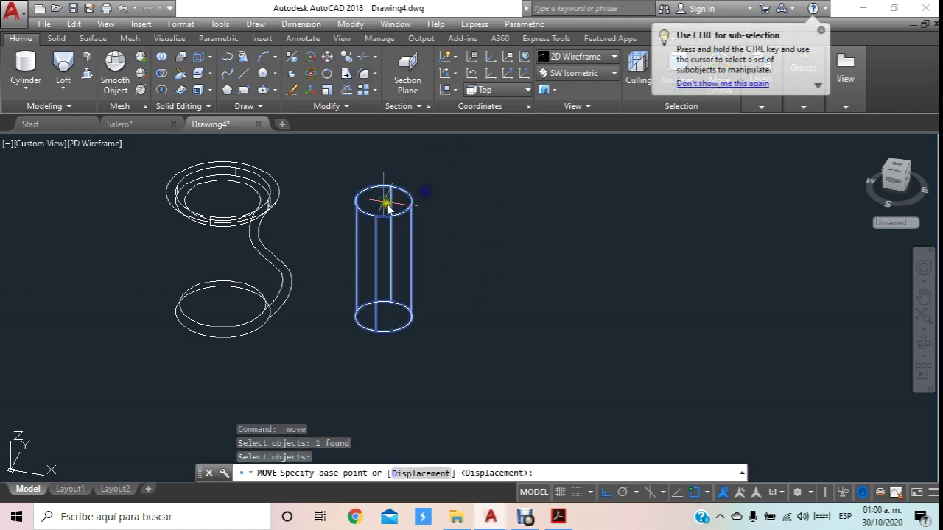
click(383, 201)
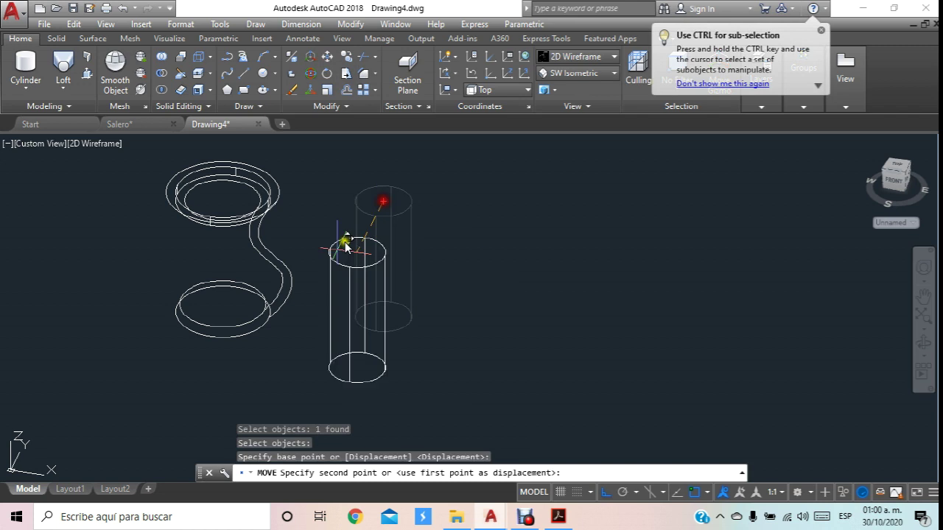
click(223, 310)
middle_drag(579, 221, 628, 203)
In X-Ray from a front-on view, raise the rod up inside the vase.
click(589, 57)
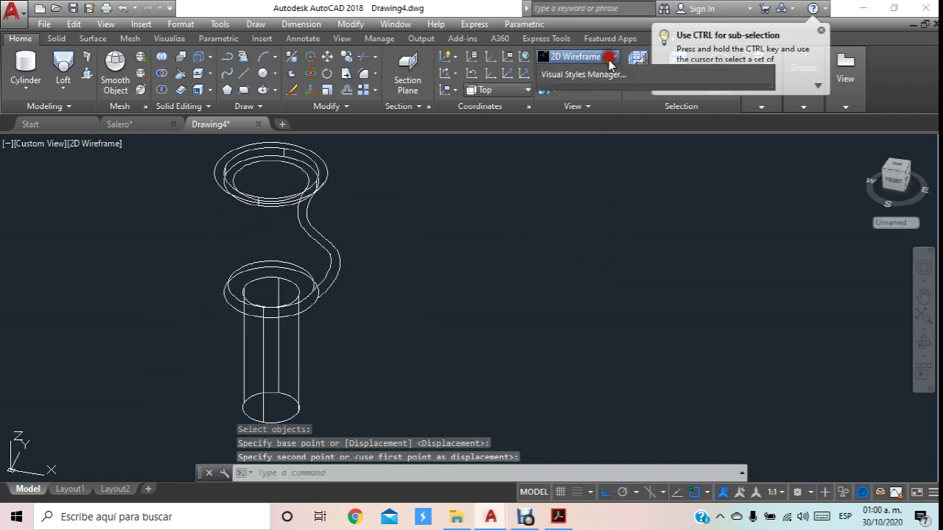
click(622, 182)
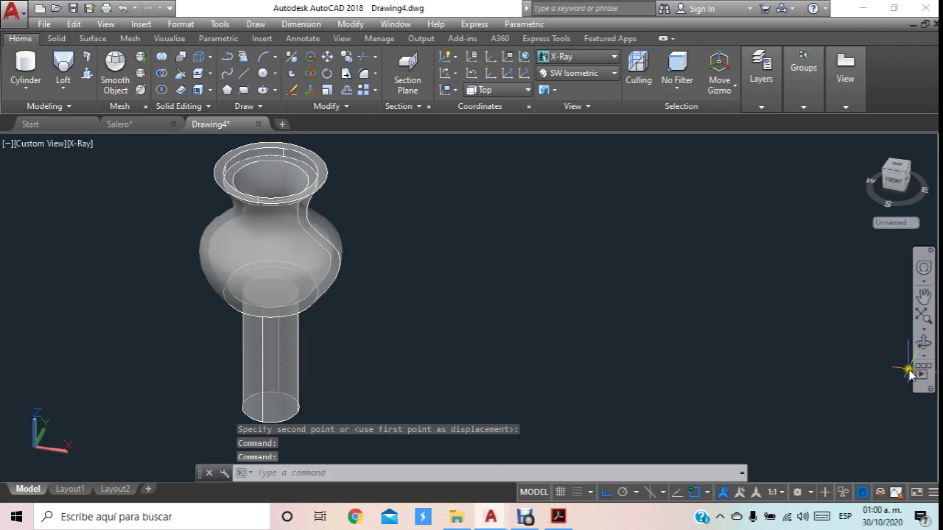
click(925, 346)
mouse_move(345, 341)
mouse_down()
mouse_move(375, 325)
mouse_move(288, 129)
mouse_up()
click(327, 71)
click(315, 376)
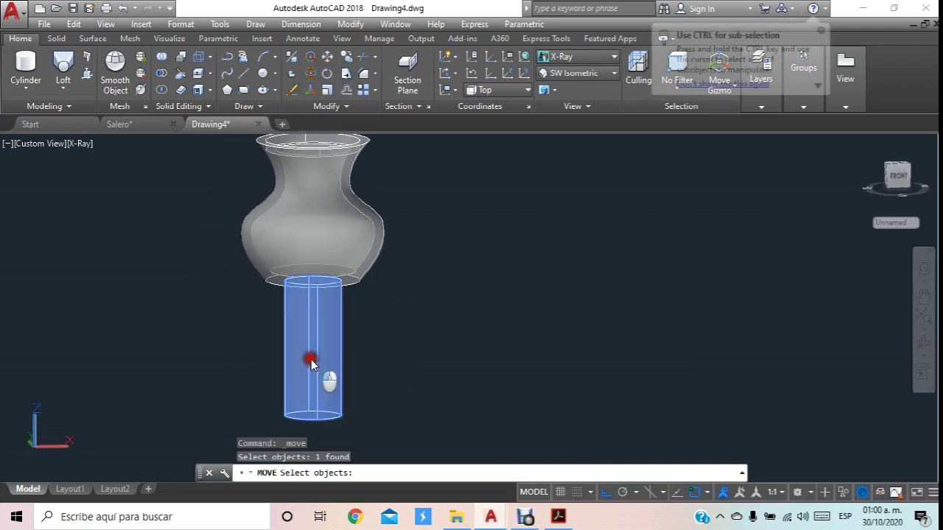
key(Return)
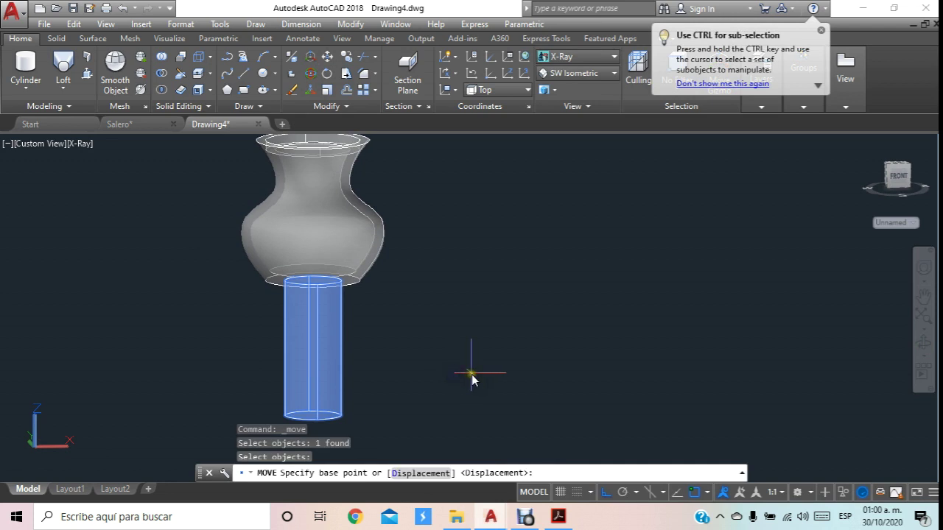
click(470, 376)
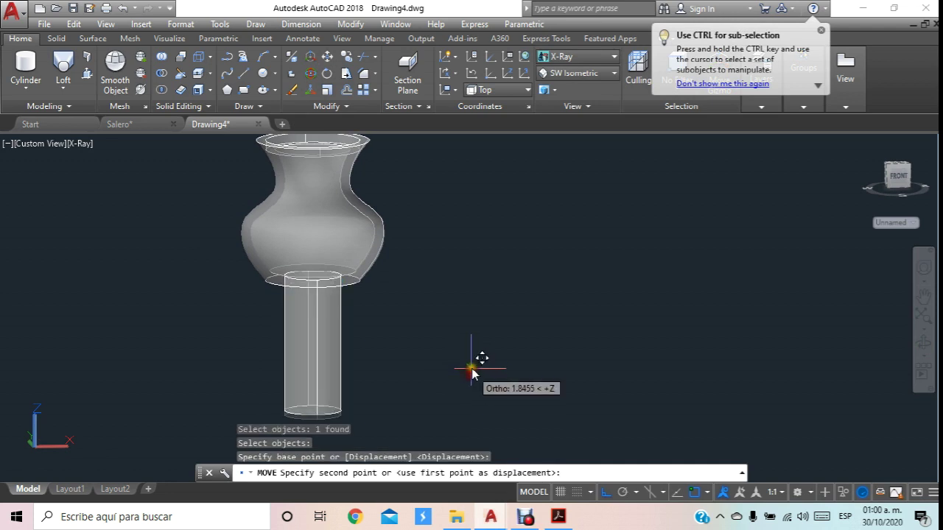
click(475, 315)
click(924, 342)
mouse_move(446, 217)
mouse_down()
mouse_move(406, 267)
mouse_move(404, 246)
mouse_up()
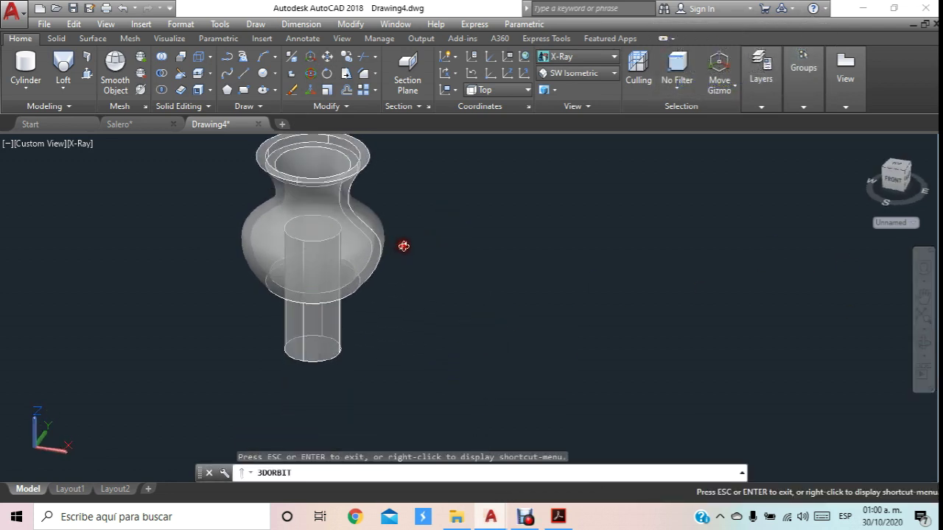
Switch to Shaded with Edges and subtract the inner rod cylinder from the vase.
click(604, 57)
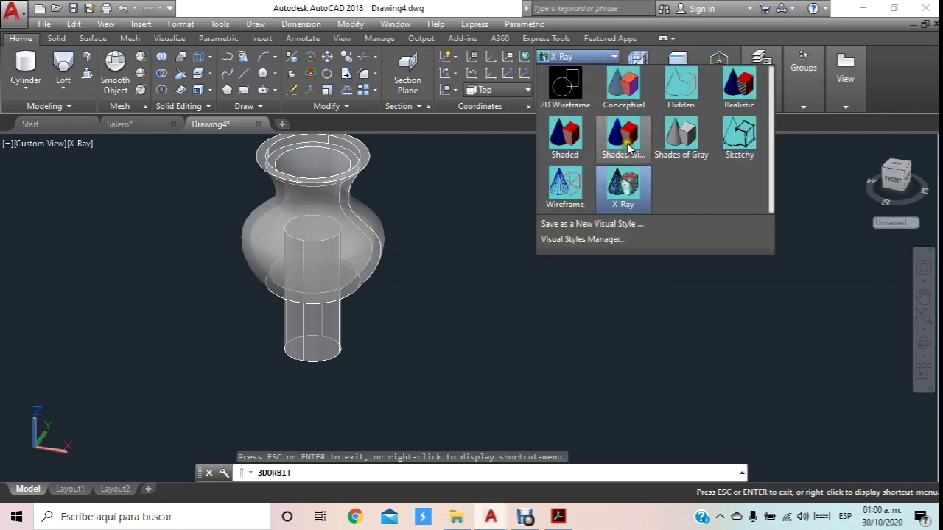
click(623, 134)
shift+middle_drag(442, 267, 515, 273)
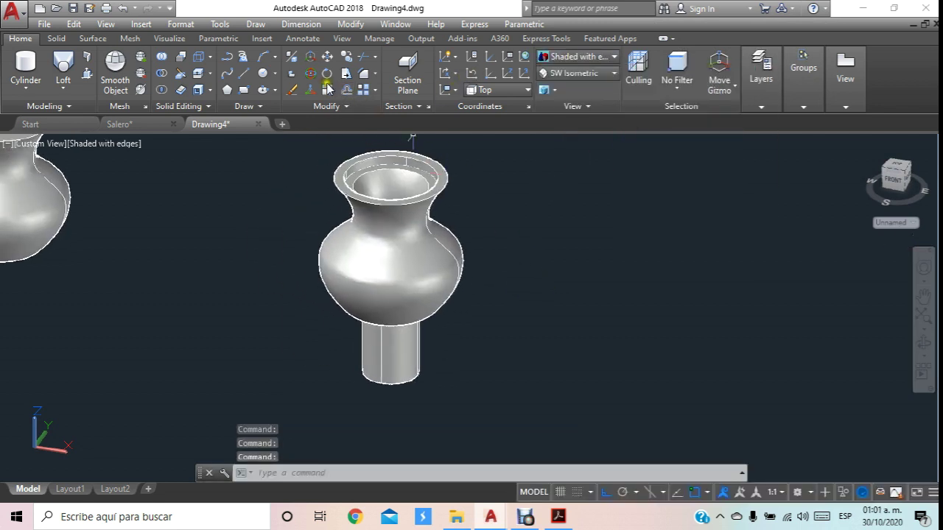
click(162, 75)
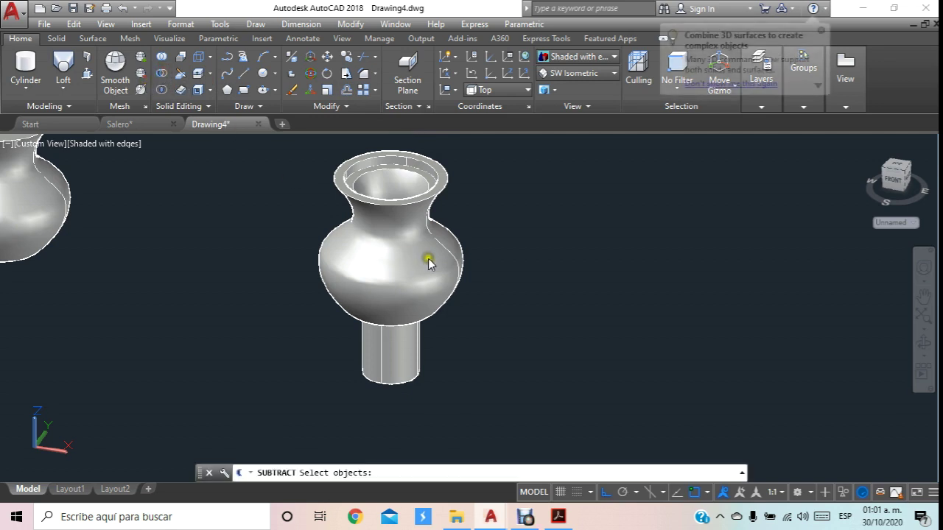
click(452, 250)
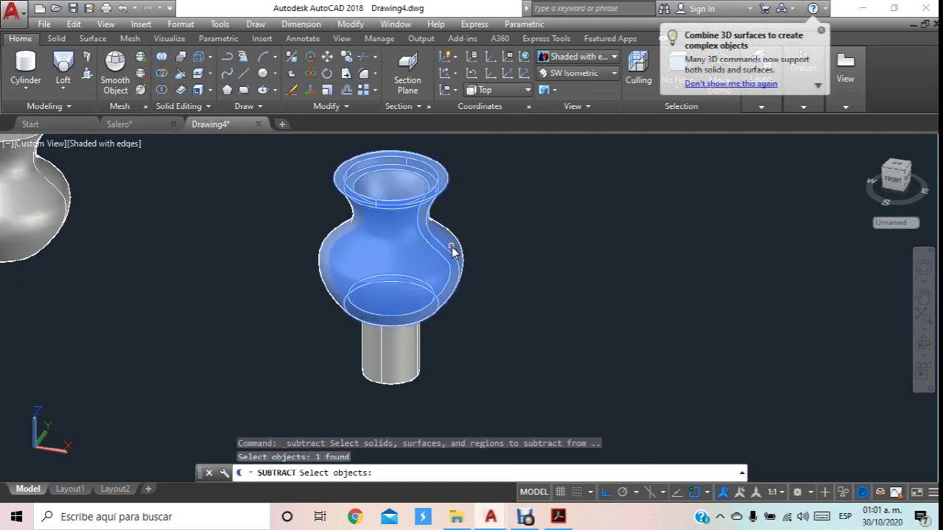
right_click(512, 285)
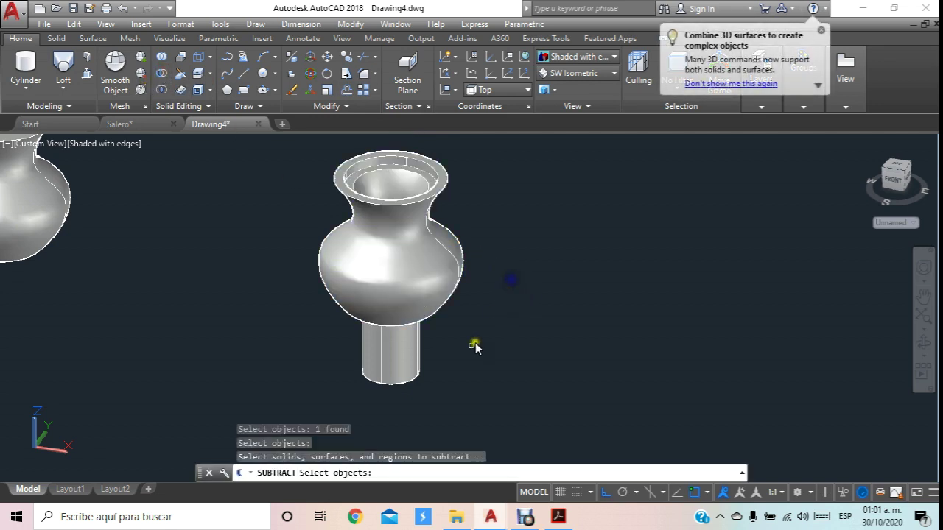
click(404, 376)
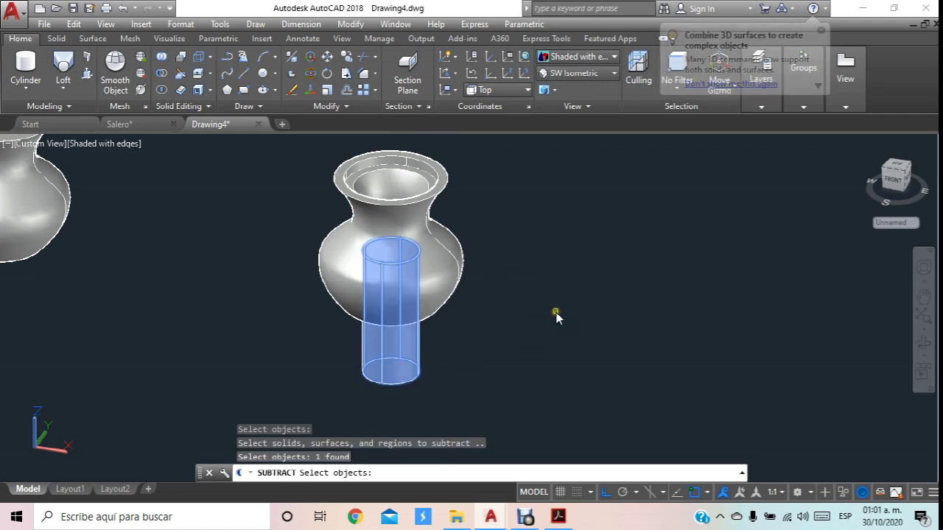
right_click(556, 316)
Orbit the model to inspect the round hole through the vase base.
click(923, 341)
mouse_move(712, 319)
mouse_down()
mouse_move(435, 295)
mouse_move(442, 146)
mouse_move(433, 274)
mouse_move(440, 400)
mouse_move(426, 265)
mouse_move(442, 198)
mouse_move(444, 258)
mouse_move(416, 309)
mouse_move(435, 280)
mouse_move(410, 412)
mouse_up()
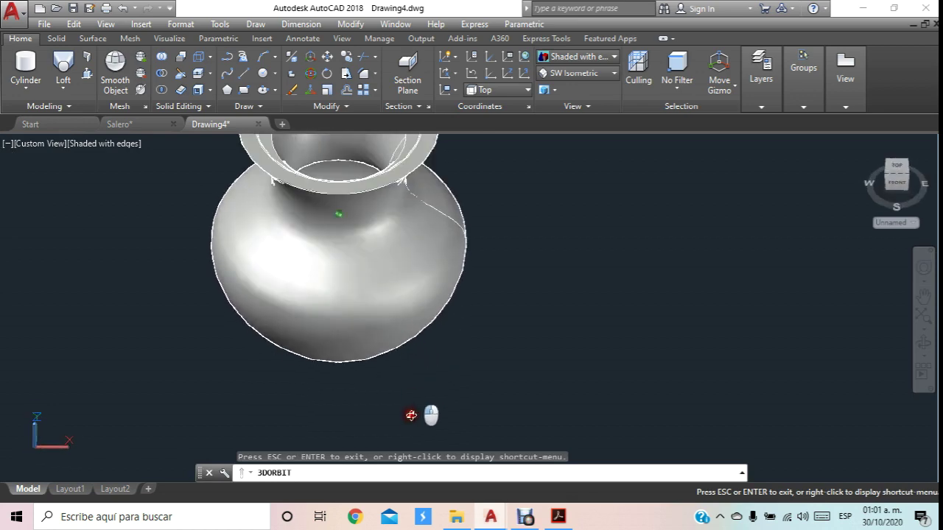
mouse_move(412, 368)
mouse_down()
mouse_move(385, 211)
mouse_move(428, 317)
mouse_up()
Read page 5's washer drawing (R7.5, R15, 5 thick) in Planos Salero.pdf, then return to AutoCAD.
click(559, 517)
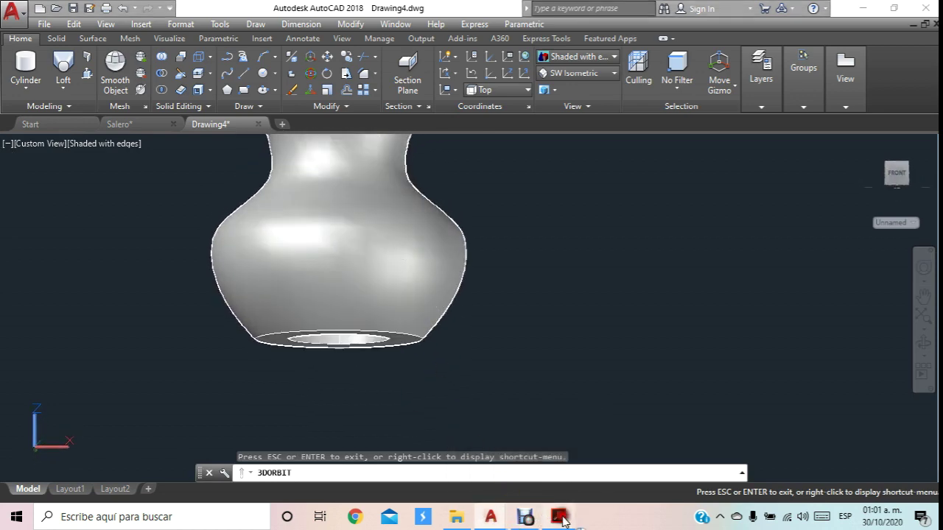
scroll(582, 280, down, 1)
scroll(577, 287, down, 5)
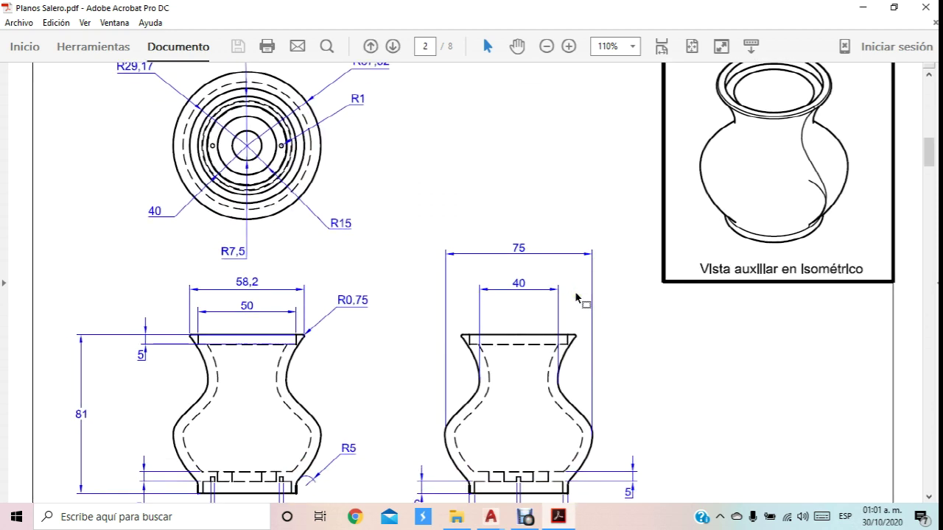
scroll(577, 295, down, 3)
scroll(575, 298, down, 2)
scroll(575, 302, down, 5)
scroll(573, 304, down, 2)
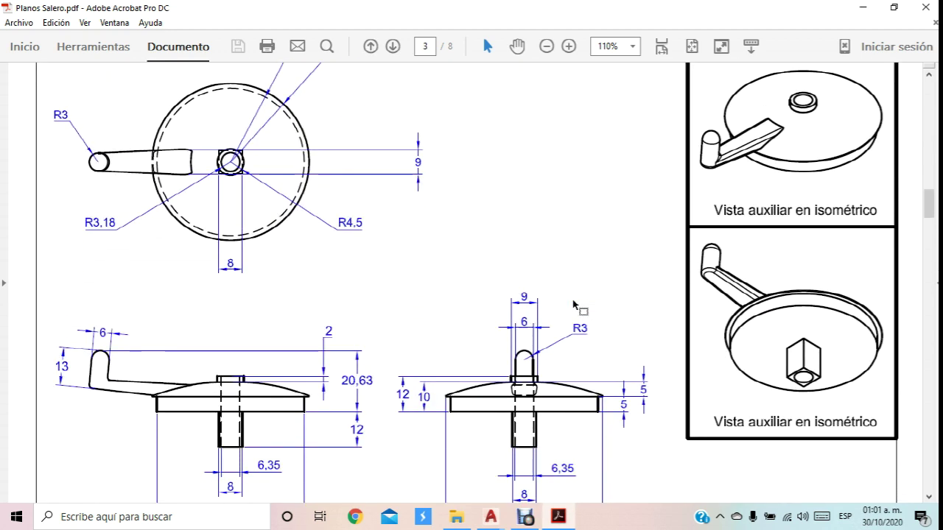
scroll(573, 305, down, 3)
scroll(574, 304, down, 2)
scroll(575, 304, down, 5)
scroll(572, 301, down, 1)
scroll(567, 298, down, 1)
scroll(553, 305, down, 1)
scroll(516, 314, down, 2)
scroll(504, 310, down, 5)
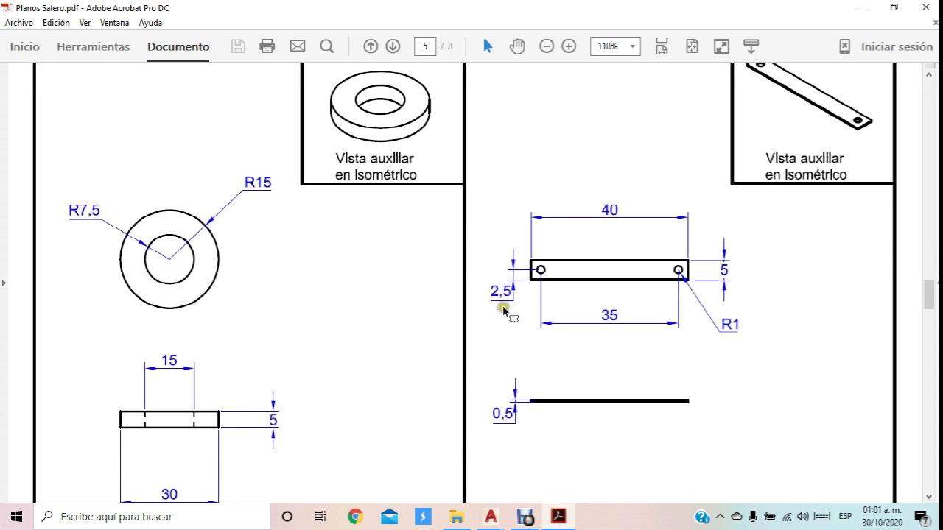
scroll(507, 310, down, 1)
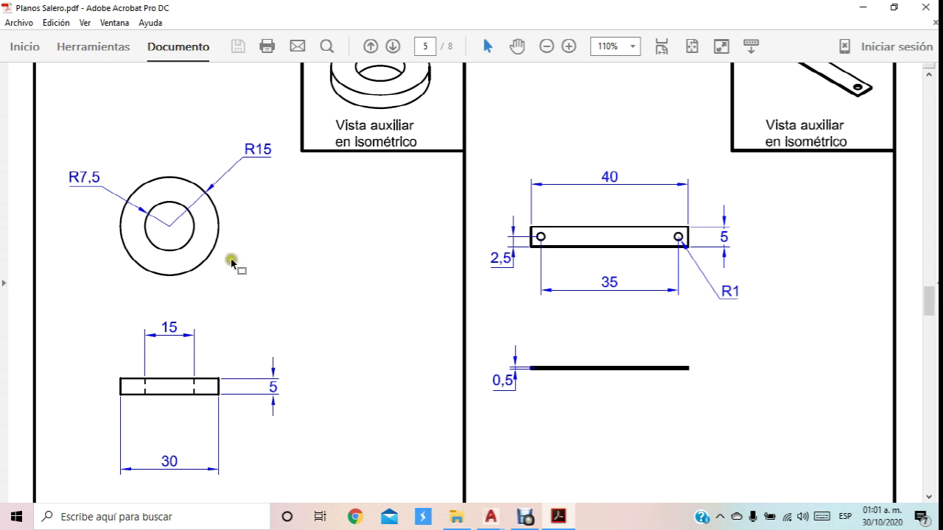
click(525, 517)
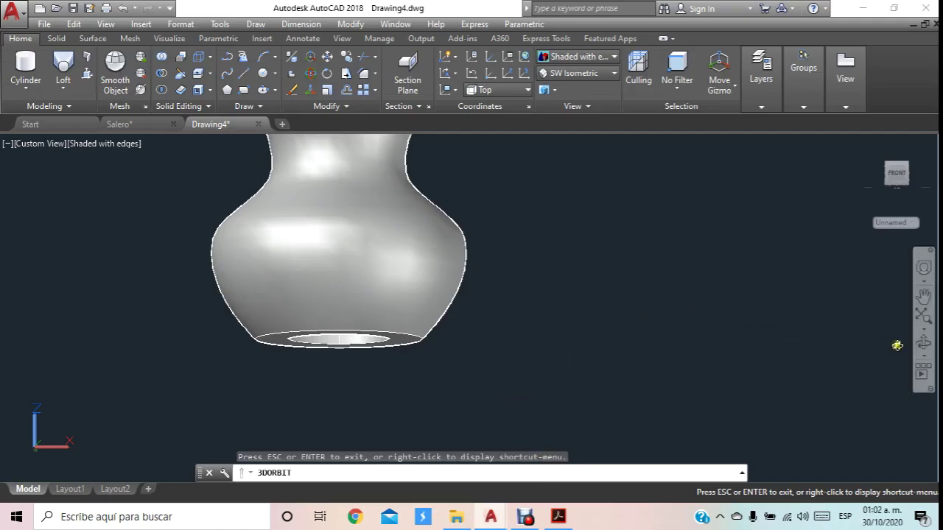
Orbit the vase back to a top view and start a new cylinder.
drag(486, 248, 462, 308)
key(Escape)
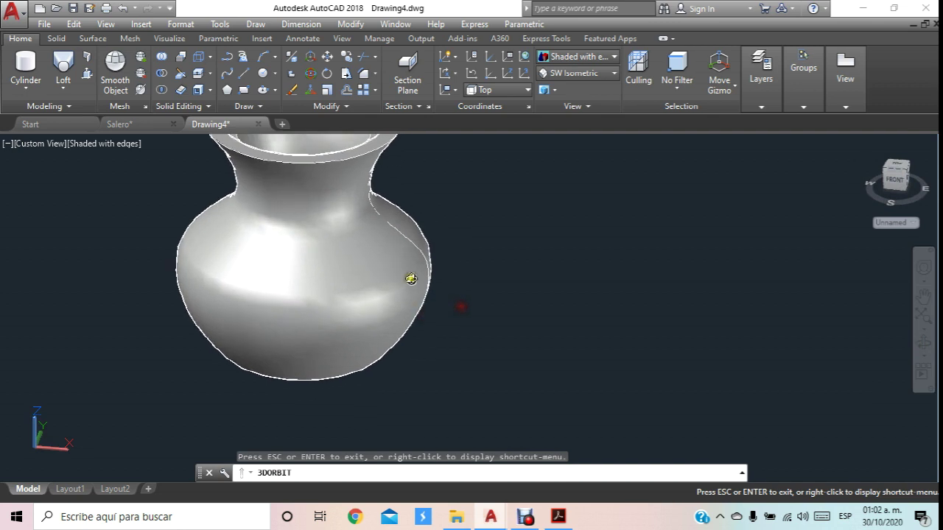
click(25, 66)
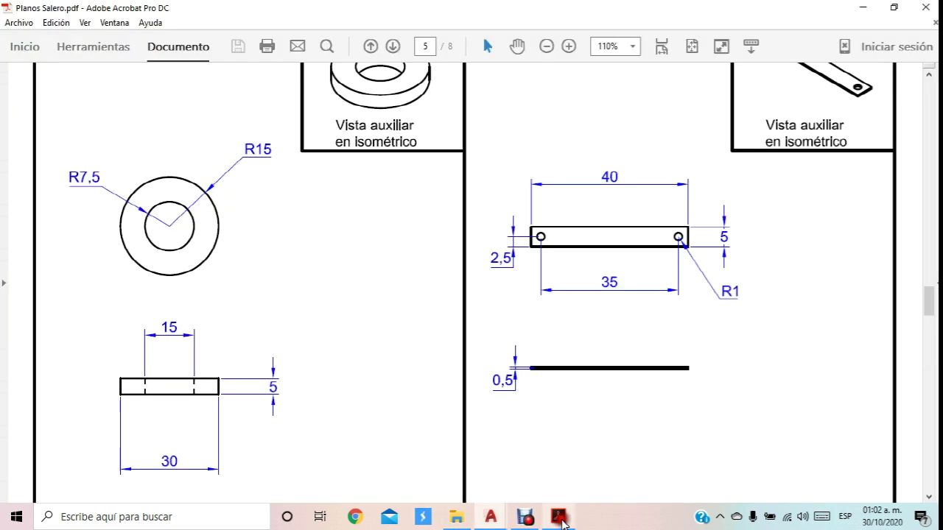
Check the washer plan in the PDF: R7.5 hole, R15 outer edge, 5 thick.
click(559, 517)
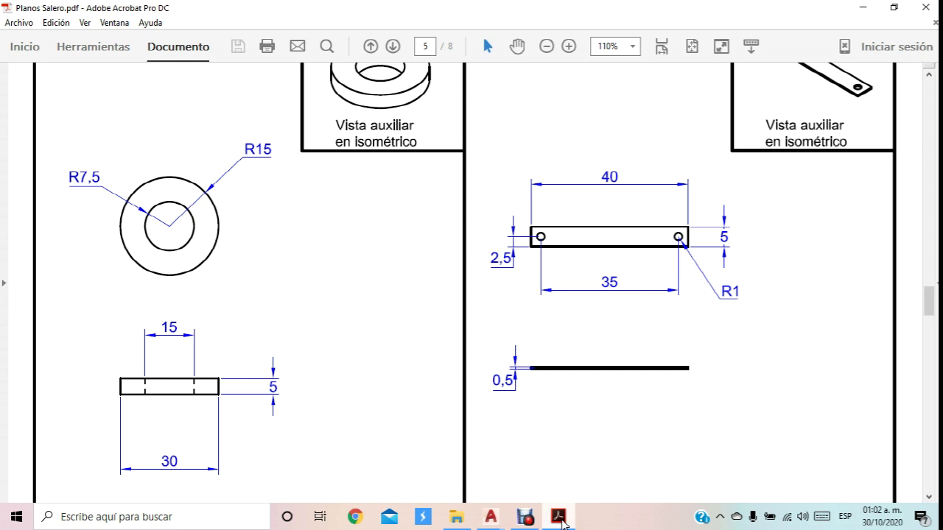
click(559, 517)
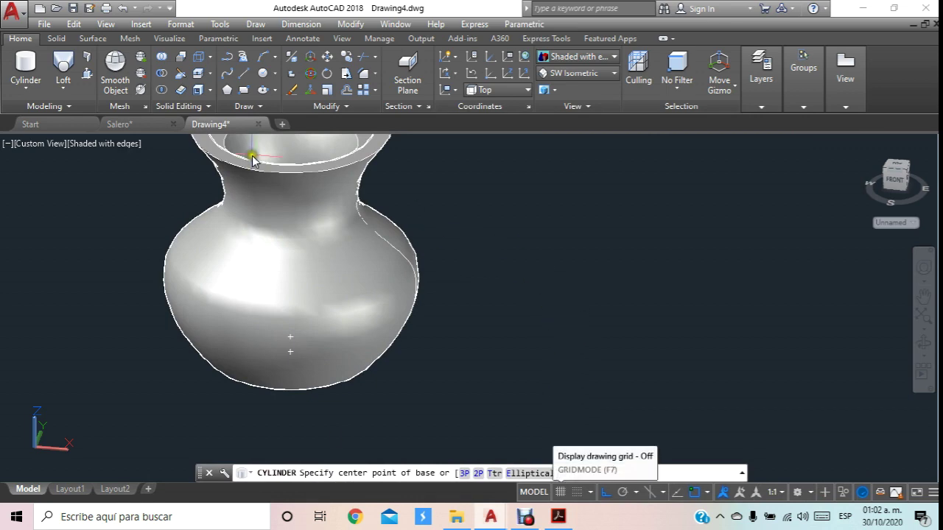
click(559, 517)
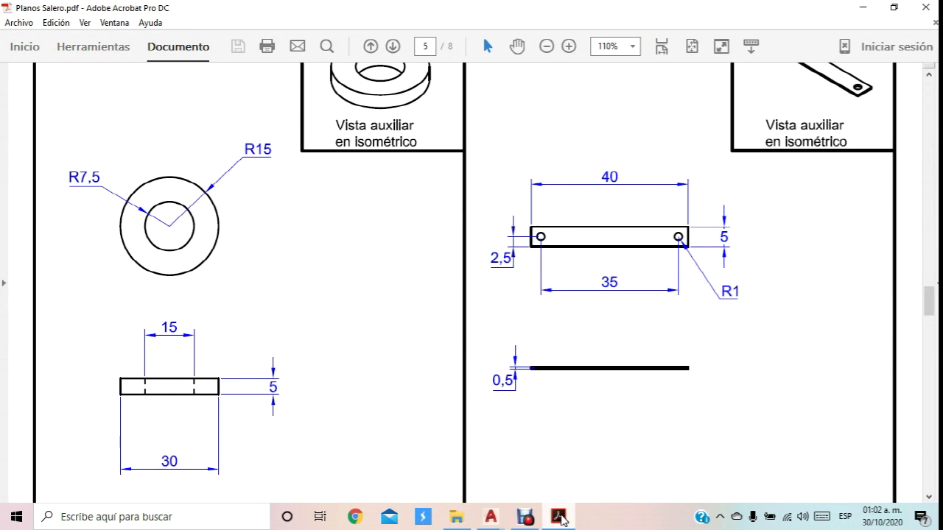
click(560, 518)
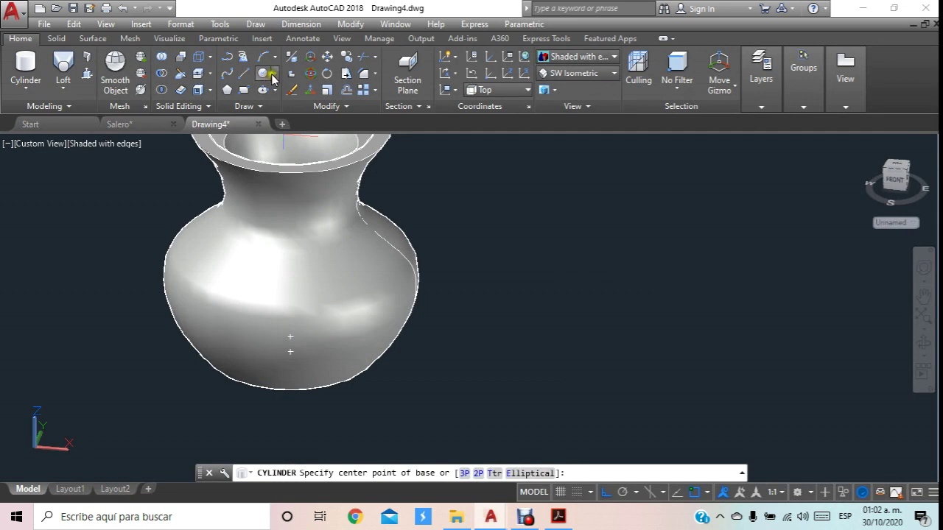
Draw two concentric circles beside the vase, diameters 15 and 30.
click(271, 76)
click(586, 335)
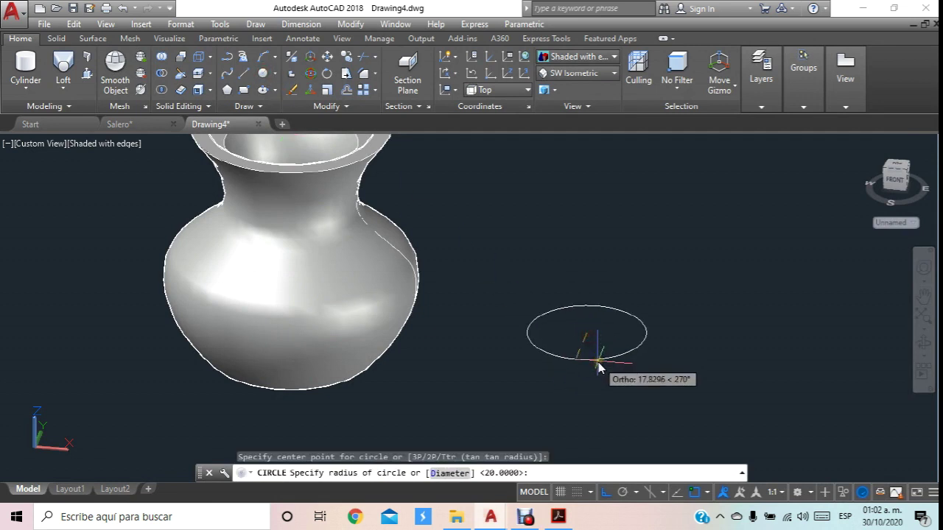
text(d)
key(Return)
key(Return)
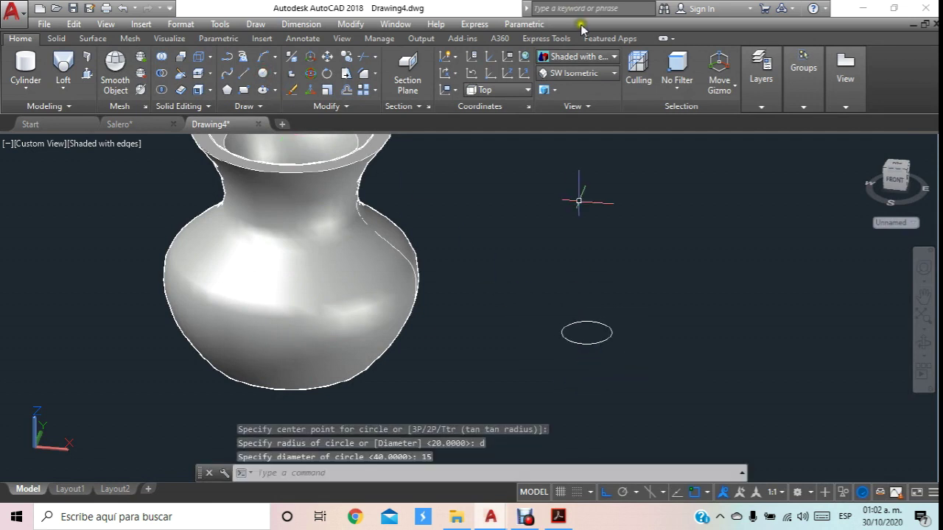
click(263, 74)
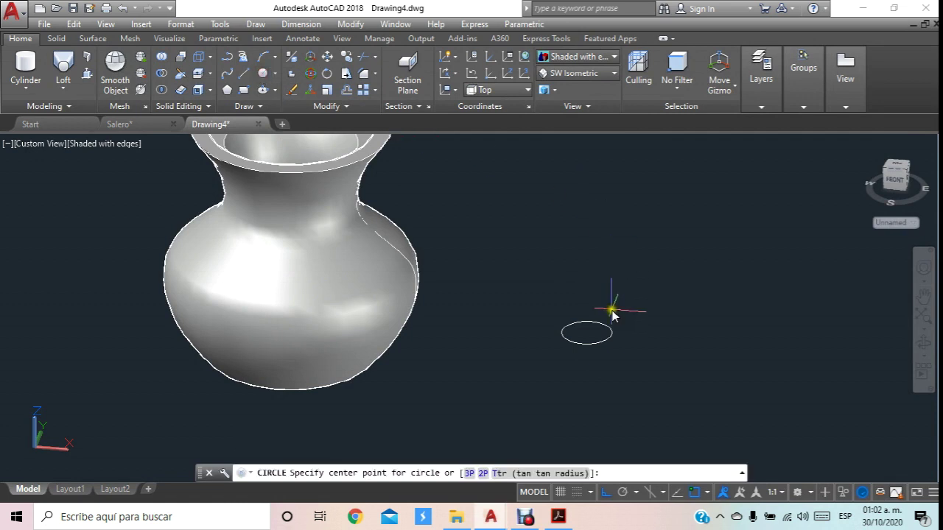
click(585, 335)
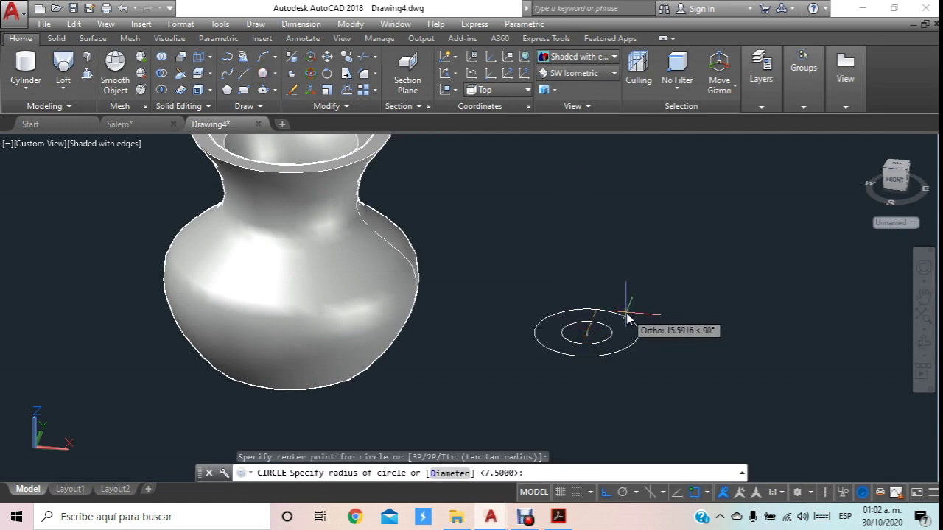
text(d)
key(Return)
text(0)
key(Return)
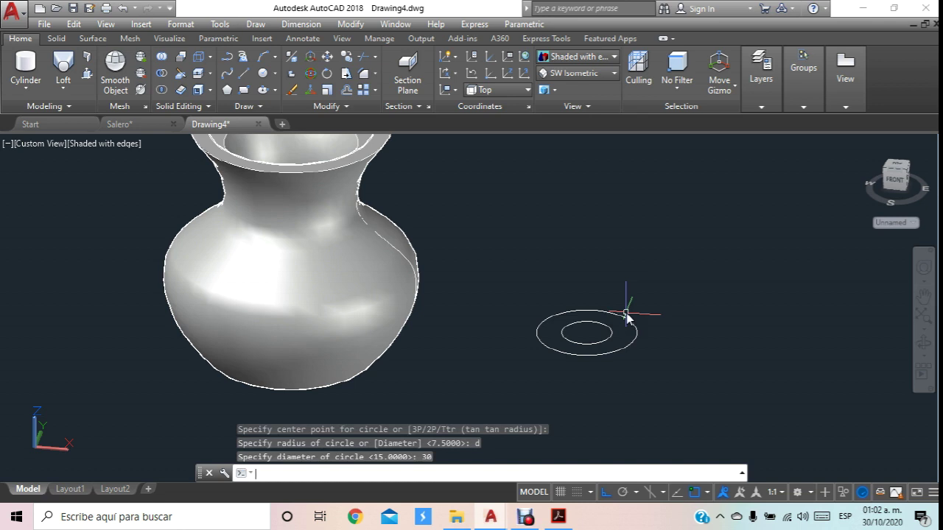
Presspull the ring between the circles 5 units to form the washer.
click(86, 77)
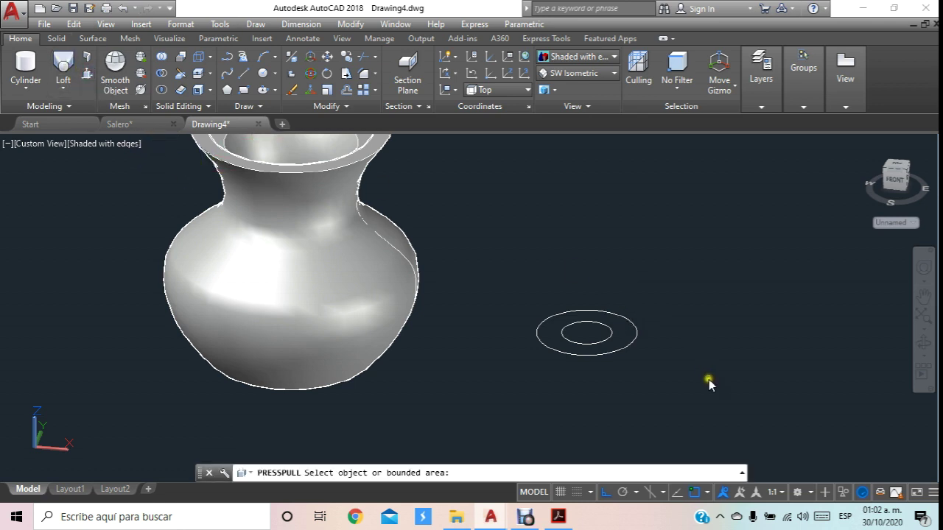
click(624, 332)
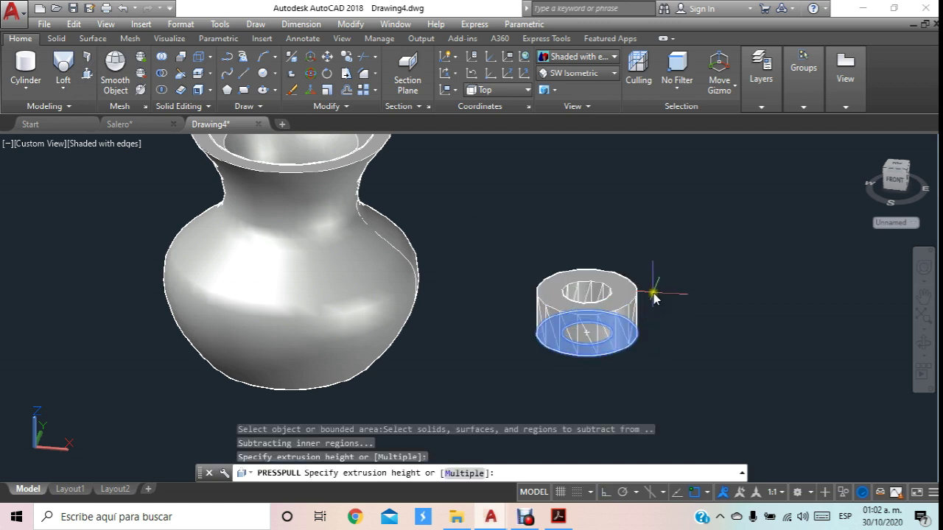
text(5)
key(Return)
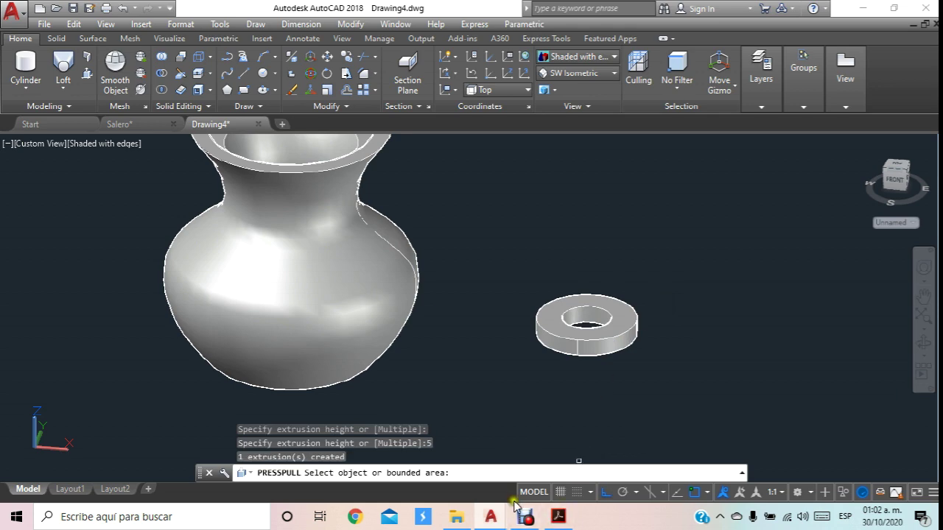
click(558, 516)
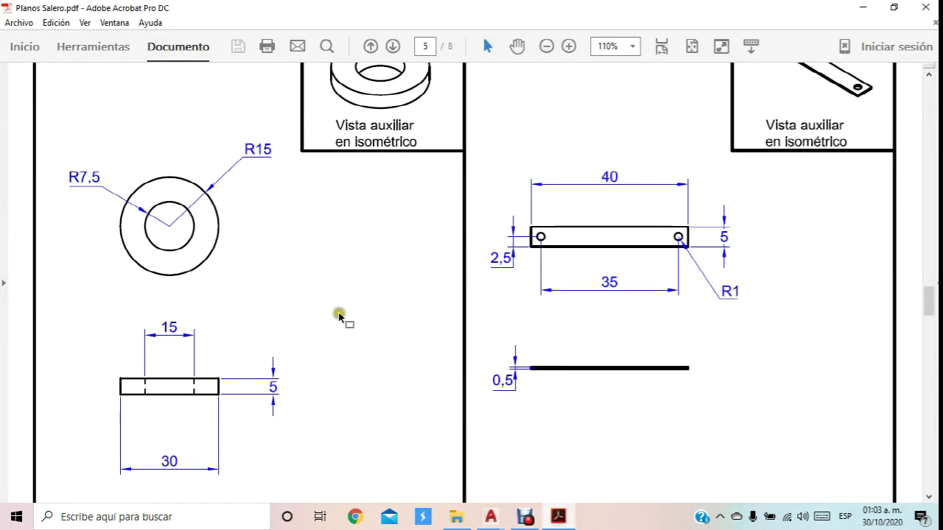
Scroll page 5 of Planos Salero.pdf to read the washer's R15, R7.5 and 5-thick dimensions.
scroll(305, 281, up, 5)
scroll(312, 282, up, 3)
scroll(316, 285, up, 2)
scroll(314, 285, up, 2)
scroll(314, 285, up, 4)
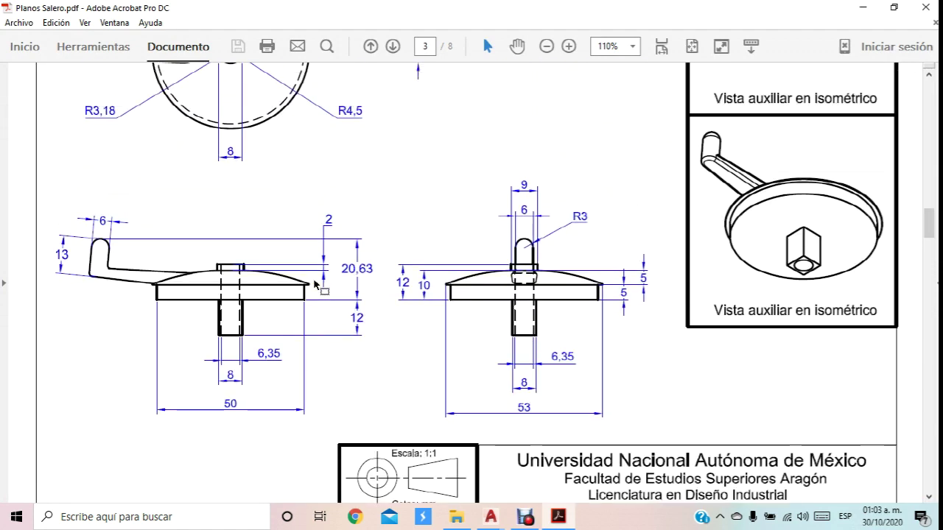
scroll(314, 285, up, 3)
scroll(315, 285, up, 4)
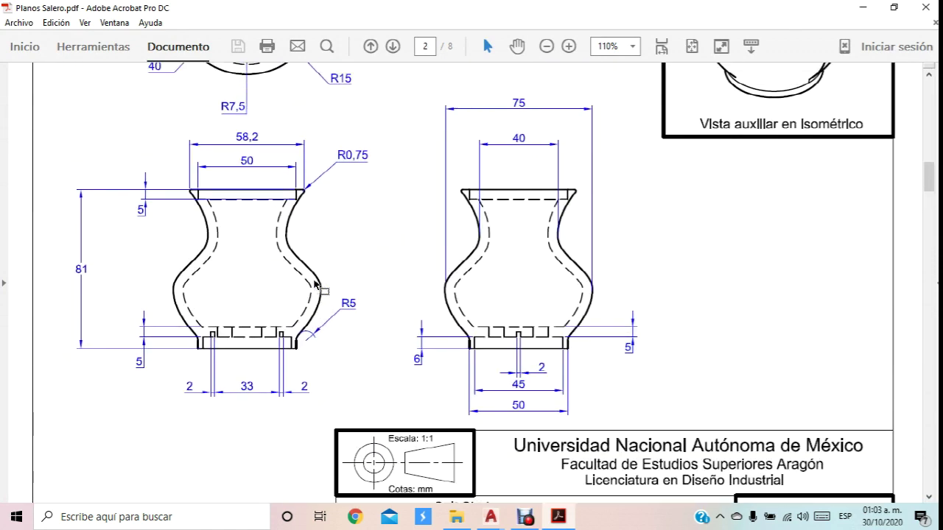
scroll(315, 284, down, 5)
scroll(316, 287, down, 3)
scroll(316, 287, down, 3)
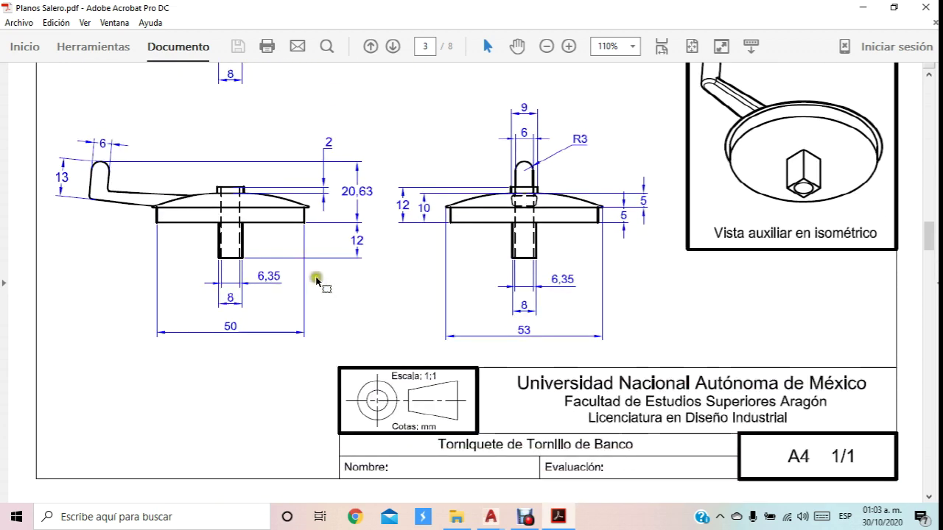
scroll(317, 281, down, 5)
scroll(316, 281, down, 3)
scroll(317, 282, down, 5)
scroll(317, 284, down, 2)
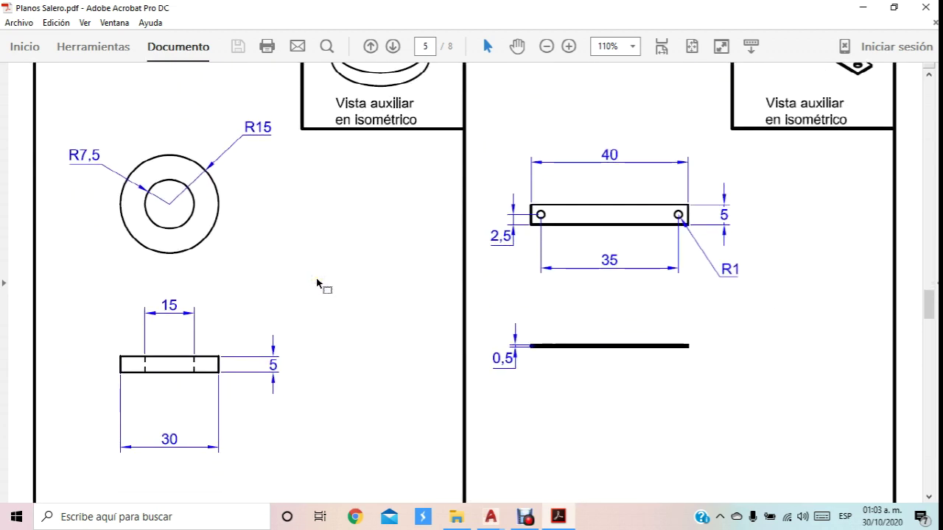
scroll(319, 283, down, 1)
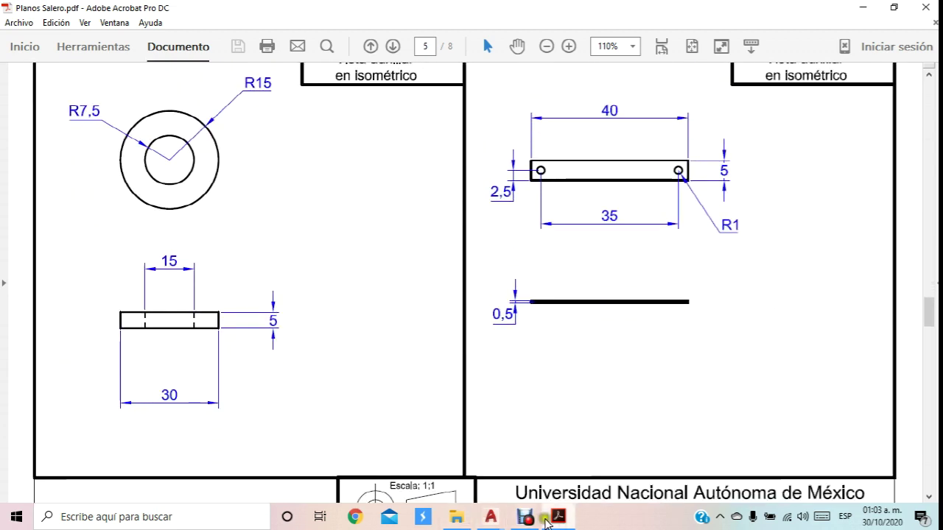
Return to AutoCAD and set the visual style to 2D Wireframe.
mouse_move(524, 517)
click(546, 433)
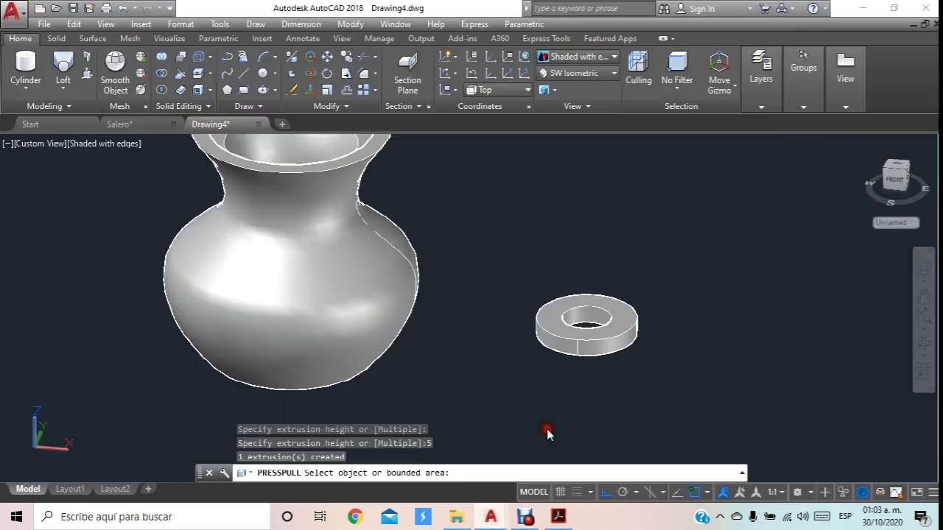
click(599, 57)
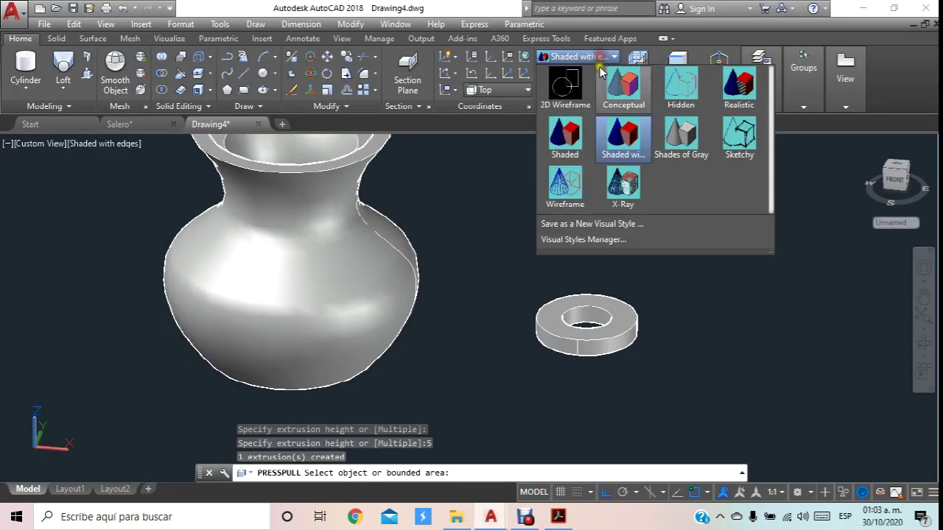
click(590, 97)
middle_drag(414, 270, 556, 237)
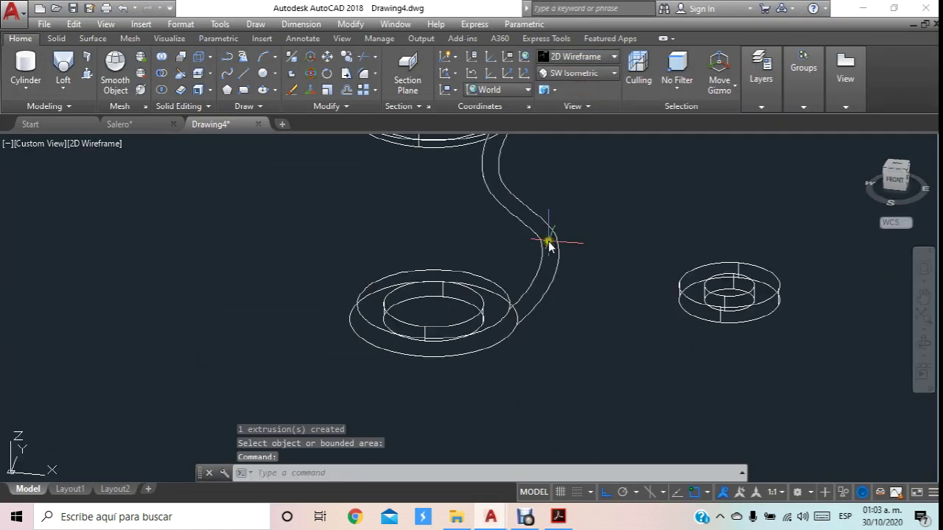
Move the washer from its centre to the centre of the shaker body's base.
click(330, 60)
click(729, 296)
click(650, 200)
key(Return)
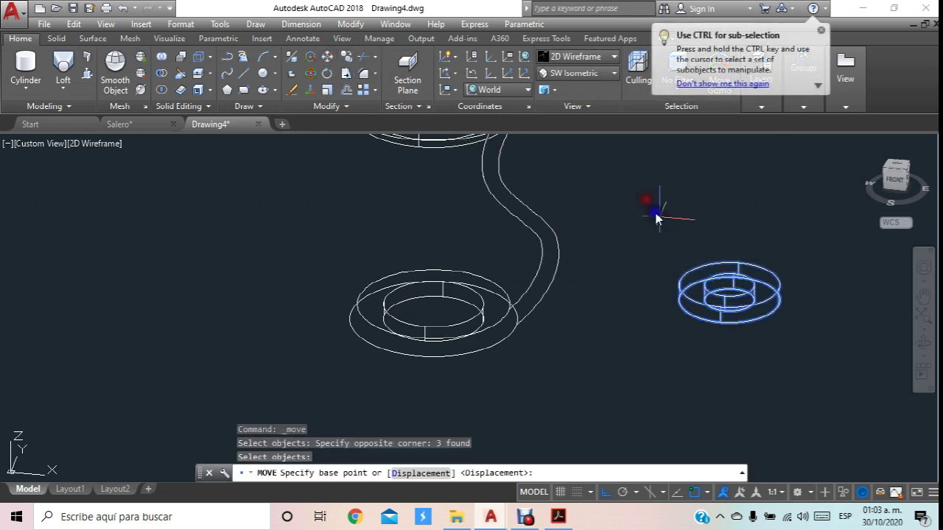
scroll(753, 297, up, 2)
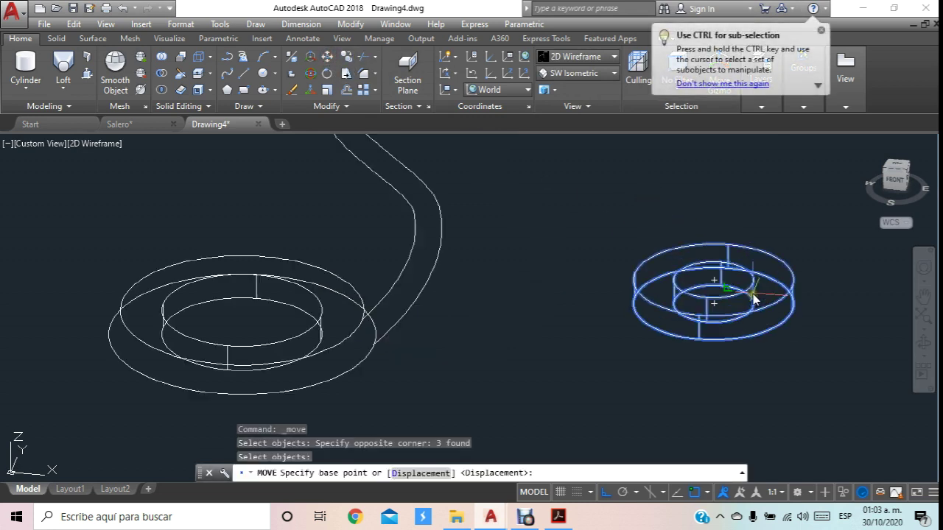
click(715, 284)
middle_drag(600, 300, 735, 293)
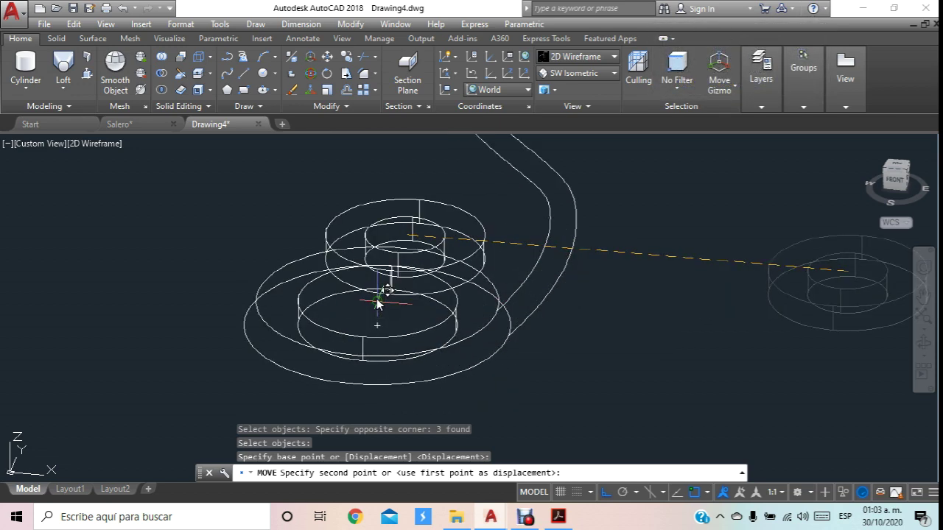
click(376, 302)
middle_drag(378, 295, 432, 302)
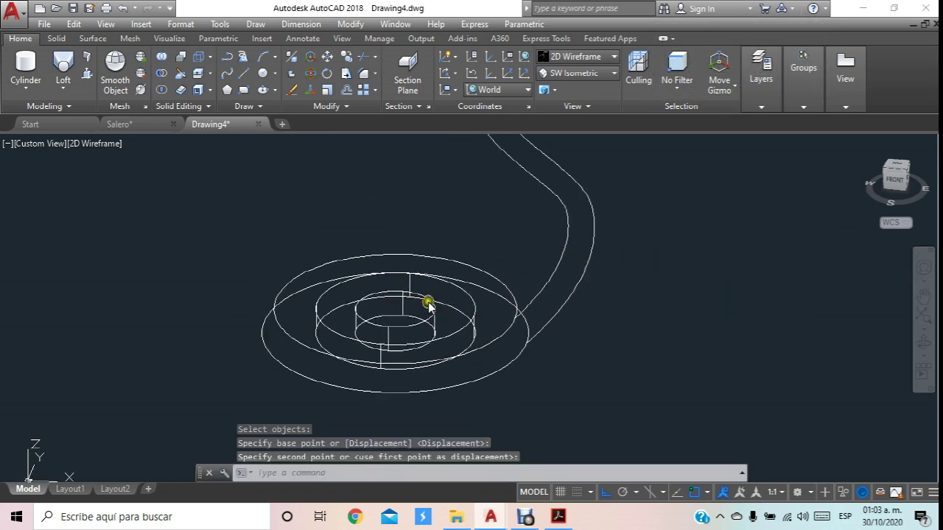
click(613, 56)
Shade the model in Conceptual style and orbit to view its underside.
click(621, 94)
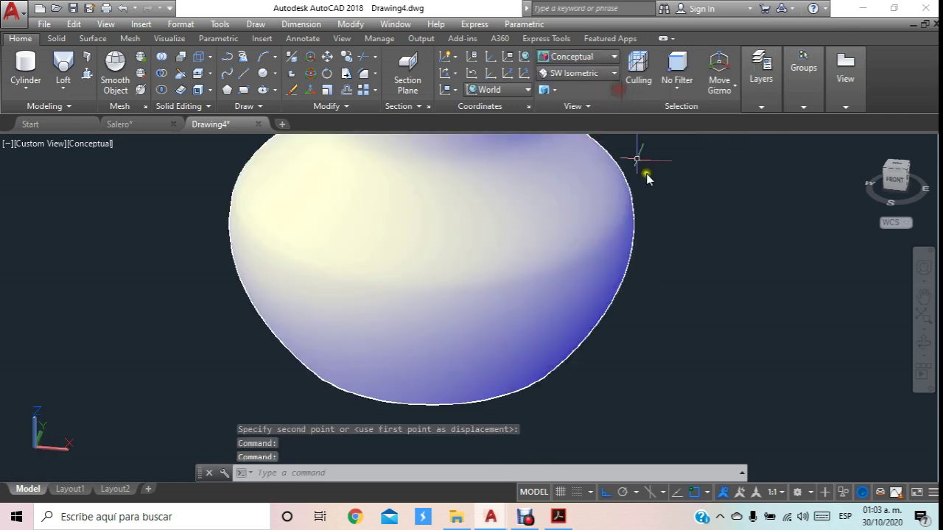
mouse_move(469, 322)
shift+middle_down()
mouse_move(459, 216)
mouse_move(469, 174)
mouse_move(371, 246)
mouse_move(391, 236)
mouse_move(394, 386)
mouse_move(400, 309)
mouse_move(423, 265)
mouse_move(435, 268)
mouse_move(501, 508)
shift+middle_up()
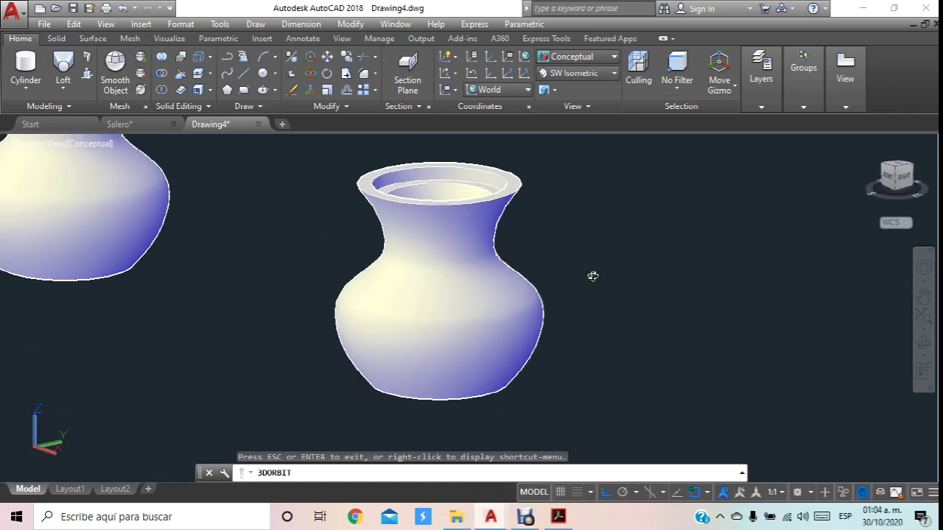
mouse_move(592, 276)
shift+middle_down()
mouse_move(562, 270)
mouse_move(560, 344)
mouse_move(599, 275)
mouse_move(539, 257)
mouse_move(535, 273)
mouse_move(505, 223)
mouse_move(497, 257)
mouse_move(501, 213)
mouse_move(501, 254)
shift+middle_up()
Read the rod plan on page 4 (81, 6.35, 12, 5), then orbit AutoCAD to the top view.
click(557, 515)
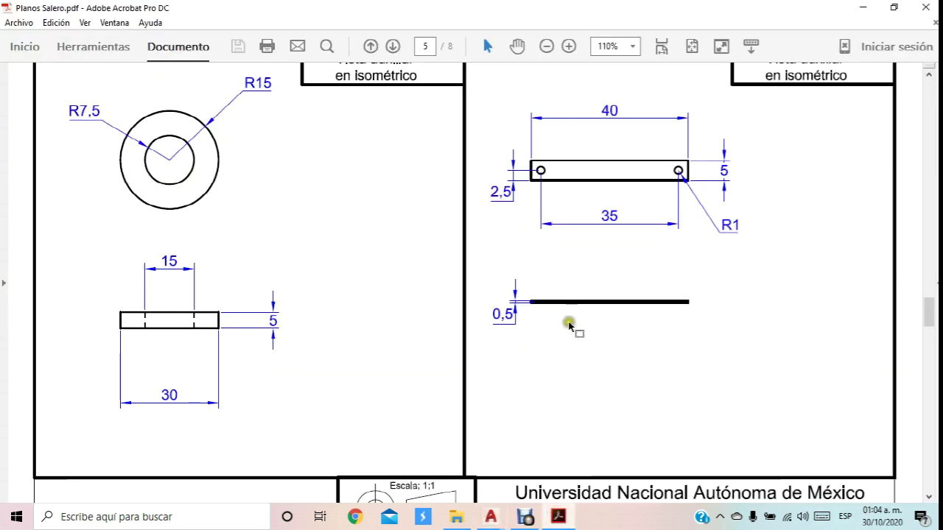
scroll(359, 292, up, 1)
scroll(358, 293, up, 3)
scroll(359, 295, up, 10)
scroll(359, 298, up, 2)
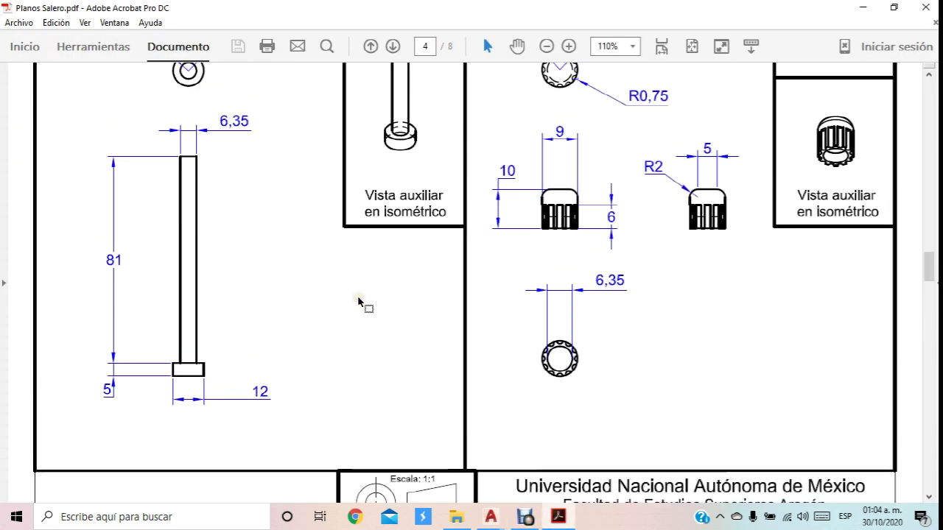
scroll(359, 302, up, 1)
scroll(357, 316, up, 1)
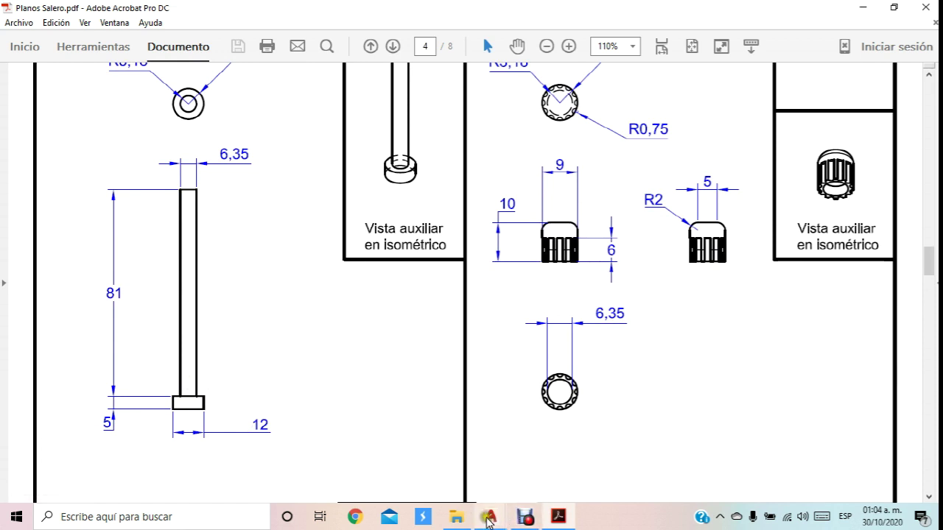
mouse_move(489, 517)
click(549, 464)
mouse_move(641, 353)
mouse_down()
mouse_move(638, 415)
mouse_move(505, 238)
mouse_move(442, 225)
mouse_up()
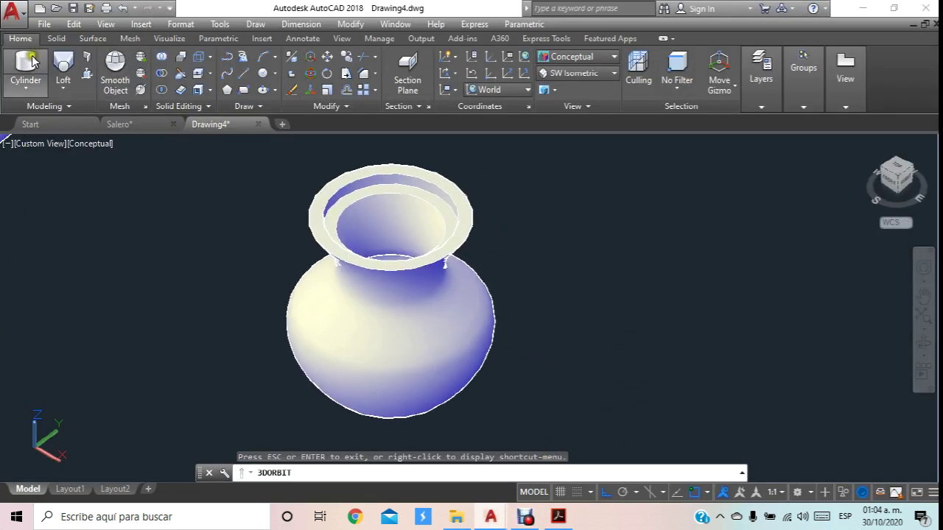
Draw a 12-diameter, 5-high cylinder beside the shaker as the rod's foot.
click(617, 339)
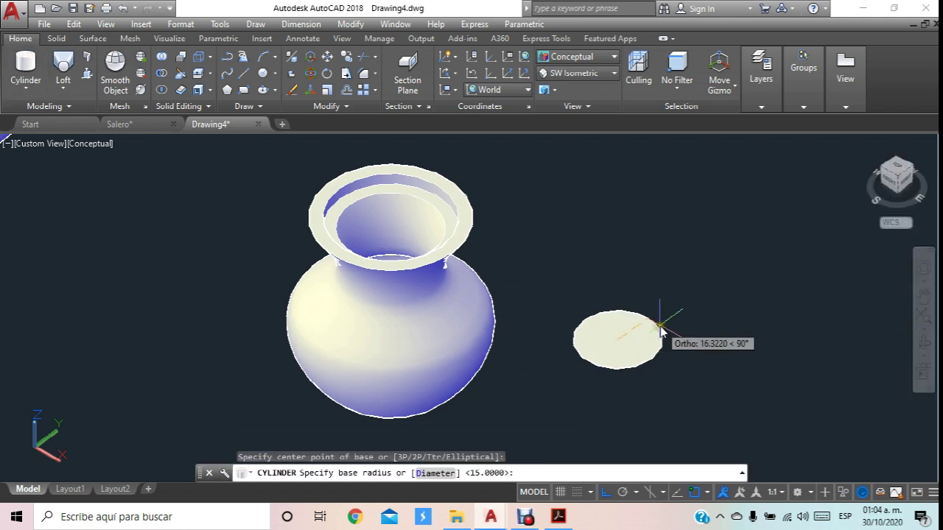
text(d)
key(Return)
text(12)
key(Return)
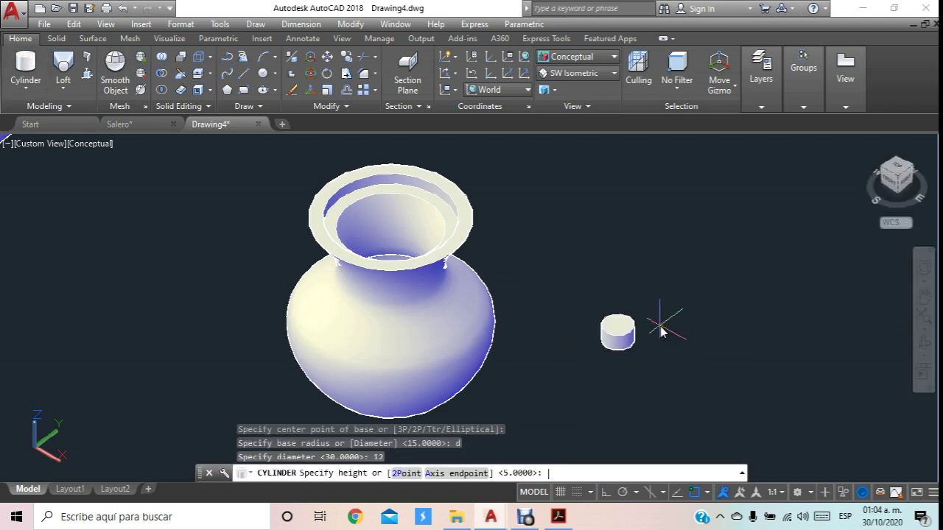
text(5)
key(Return)
scroll(661, 331, up, 3)
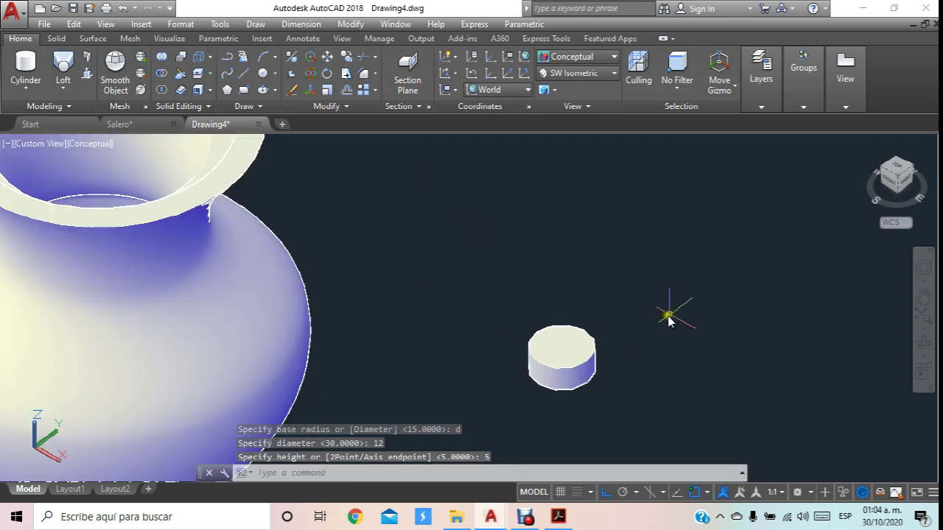
scroll(611, 338, up, 4)
click(558, 517)
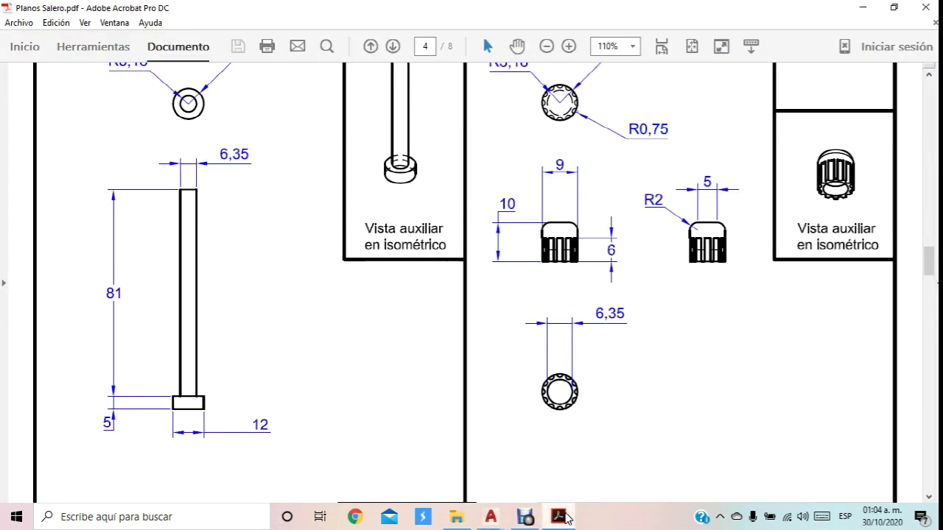
click(561, 518)
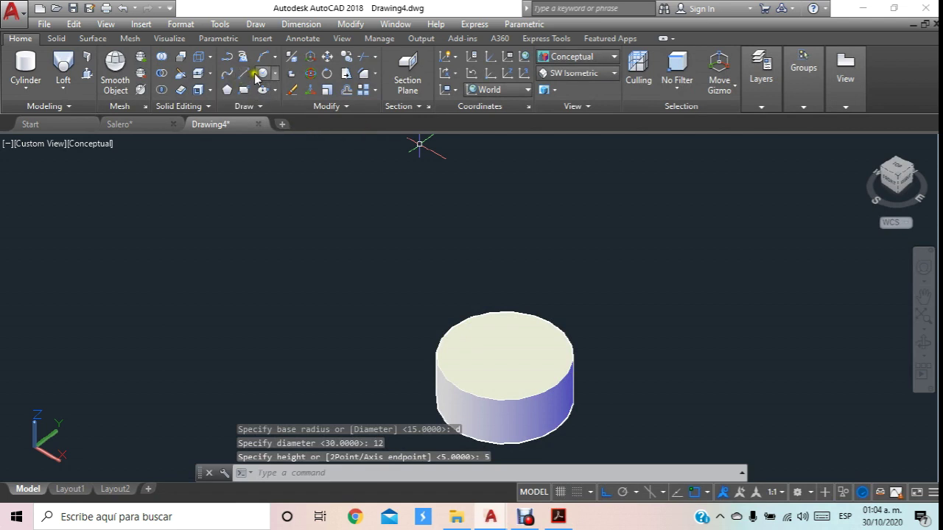
Stack a 6.35-diameter, 81-tall cylinder centred on the disc's top face.
click(26, 65)
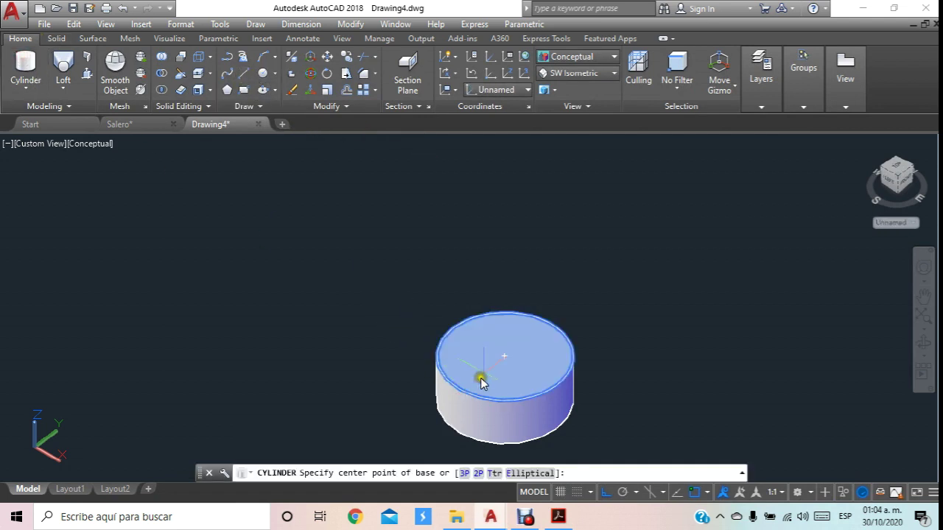
click(506, 355)
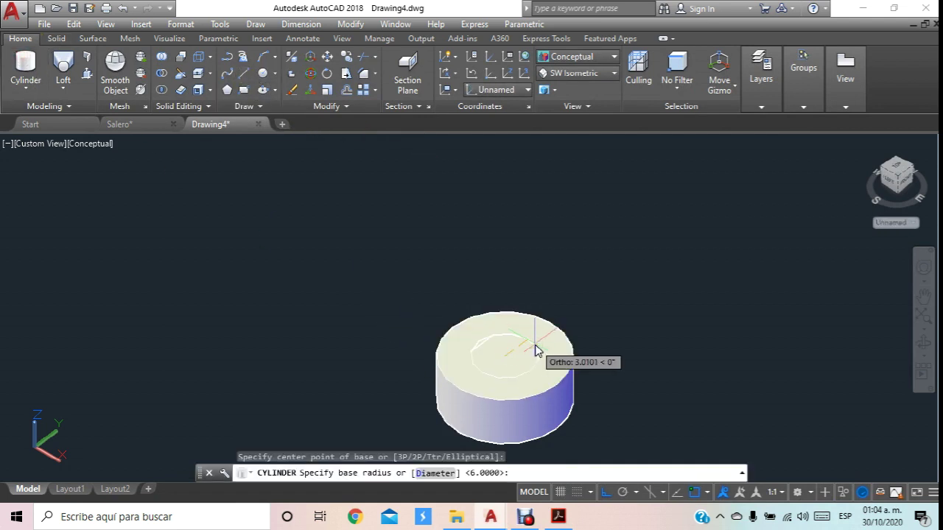
text(d)
key(Return)
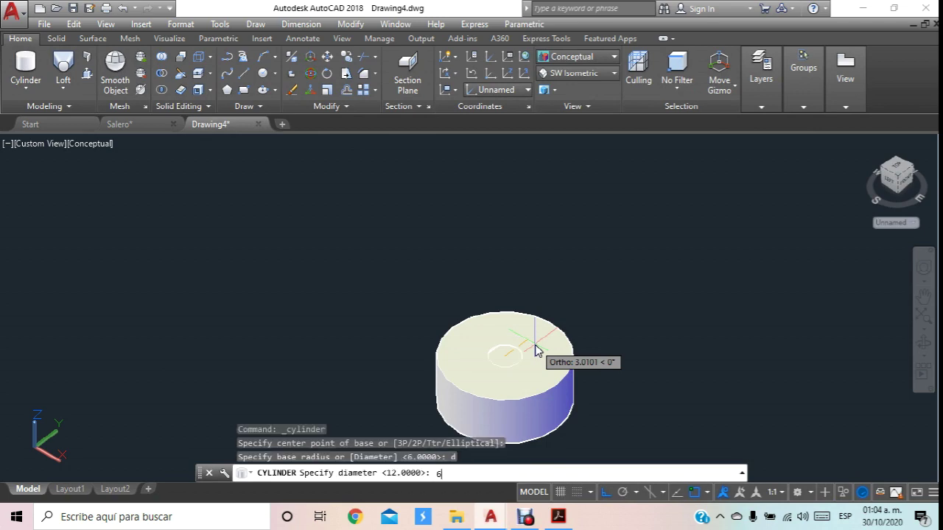
text(5)
key(Return)
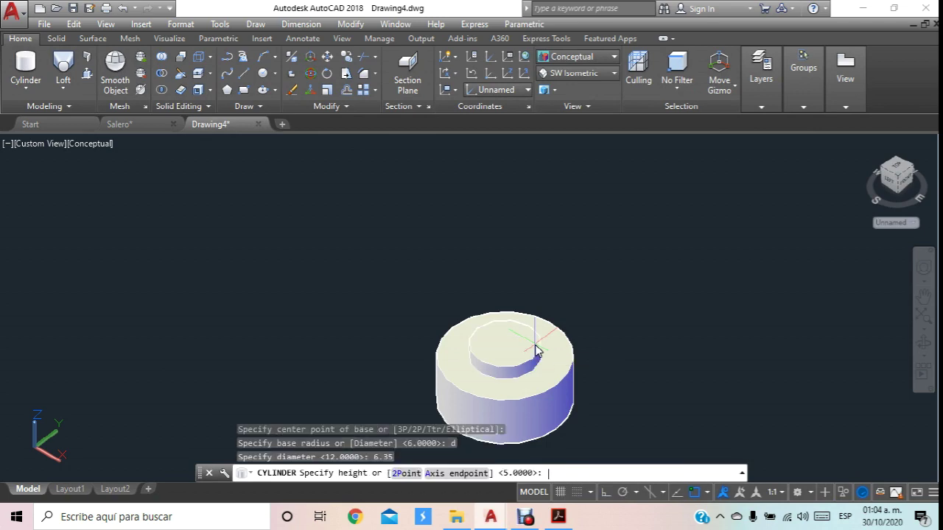
click(559, 517)
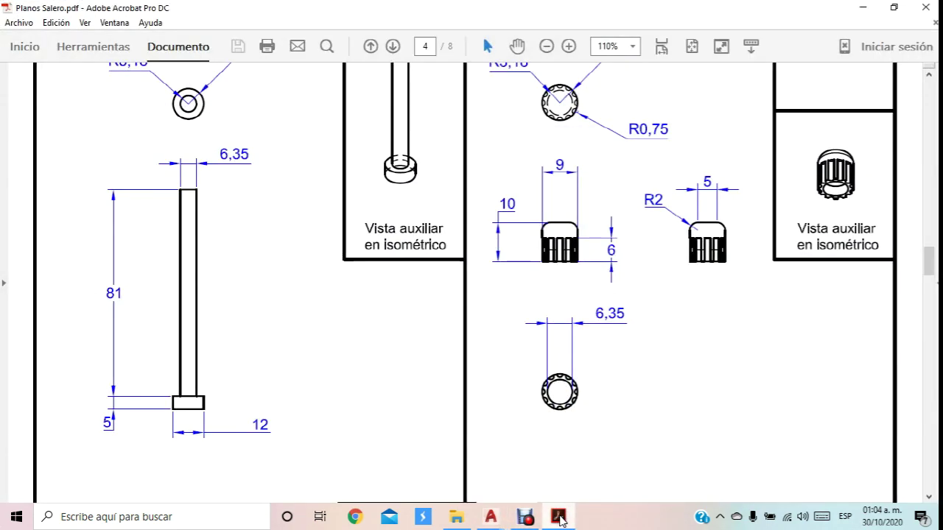
click(558, 517)
scroll(536, 293, down, 3)
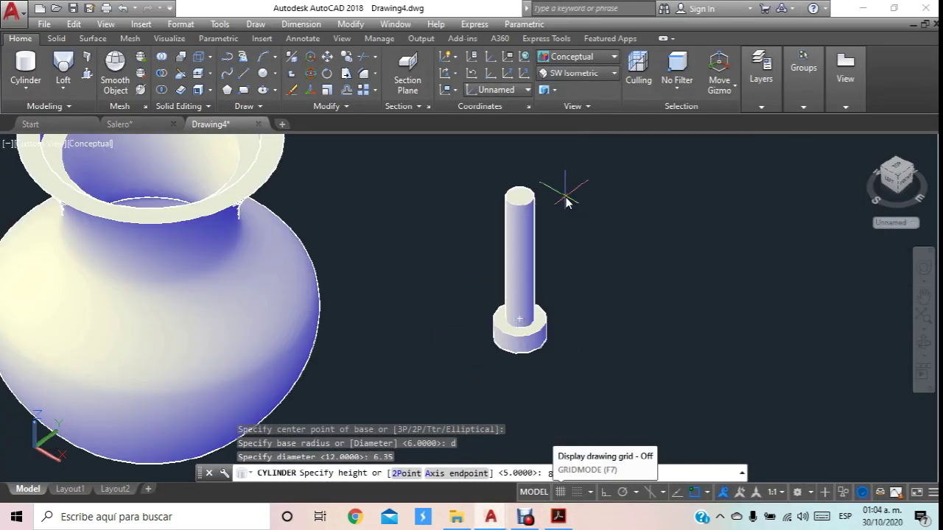
text(1)
key(Return)
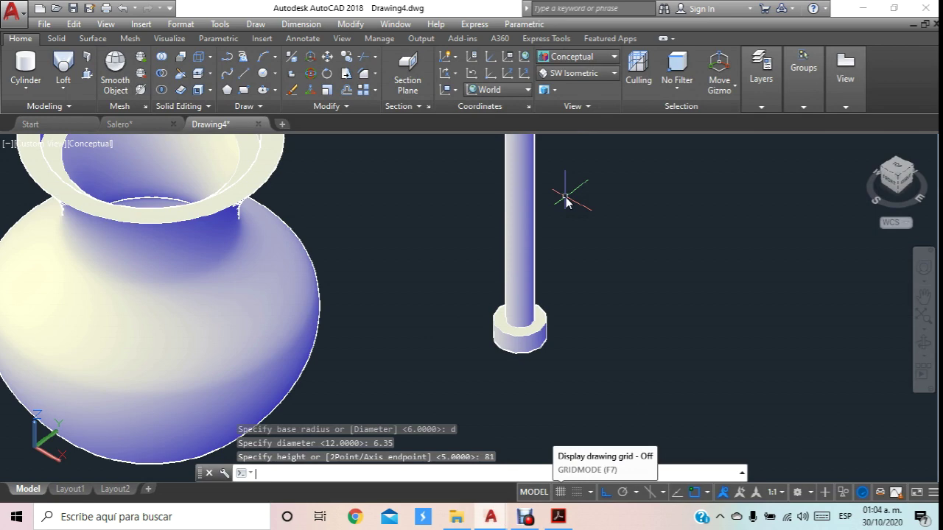
scroll(558, 202, down, 2)
scroll(521, 266, down, 1)
scroll(526, 201, up, 1)
key(Escape)
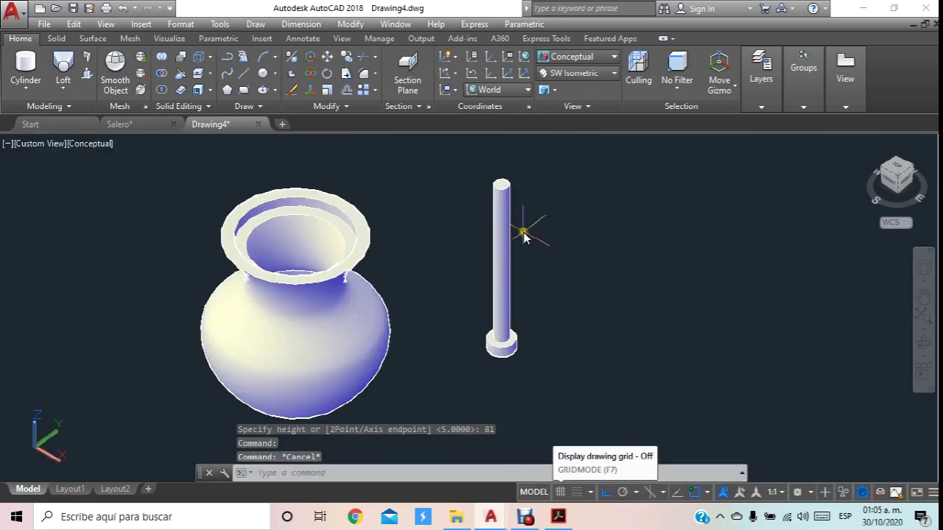
Recheck the plans and zoom in on the rod and its foot.
click(558, 517)
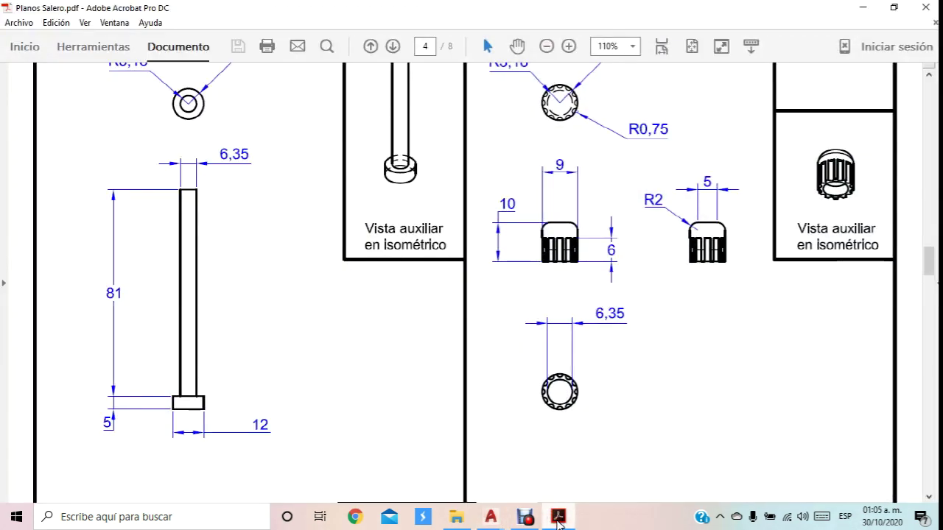
click(558, 517)
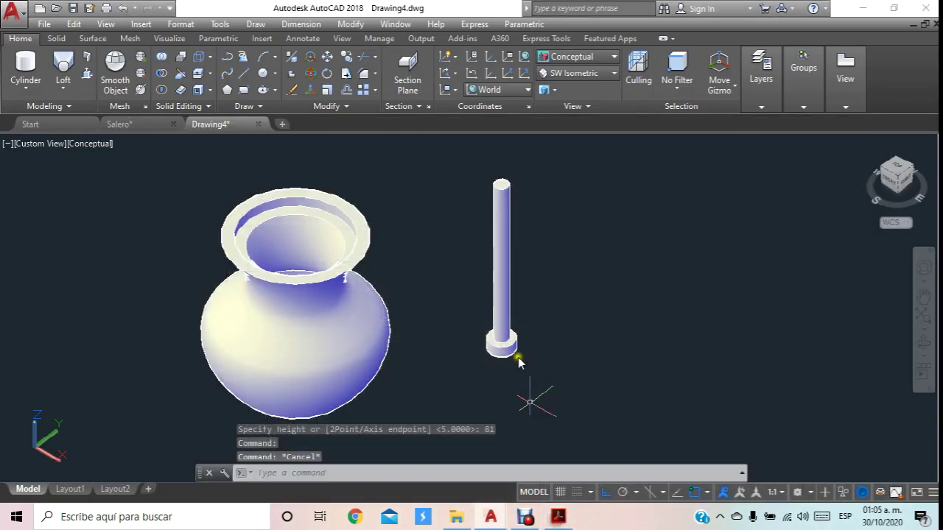
scroll(486, 302, up, 1)
scroll(498, 326, up, 2)
scroll(498, 327, up, 2)
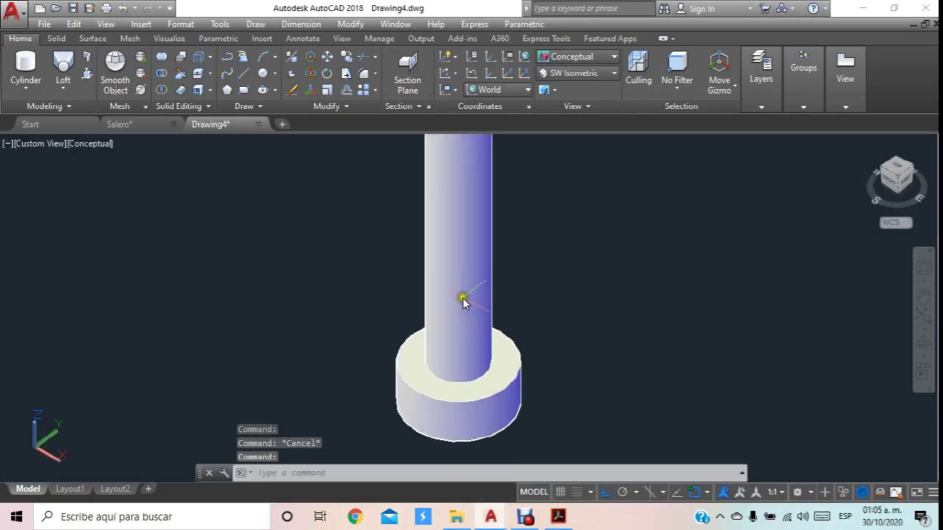
click(496, 366)
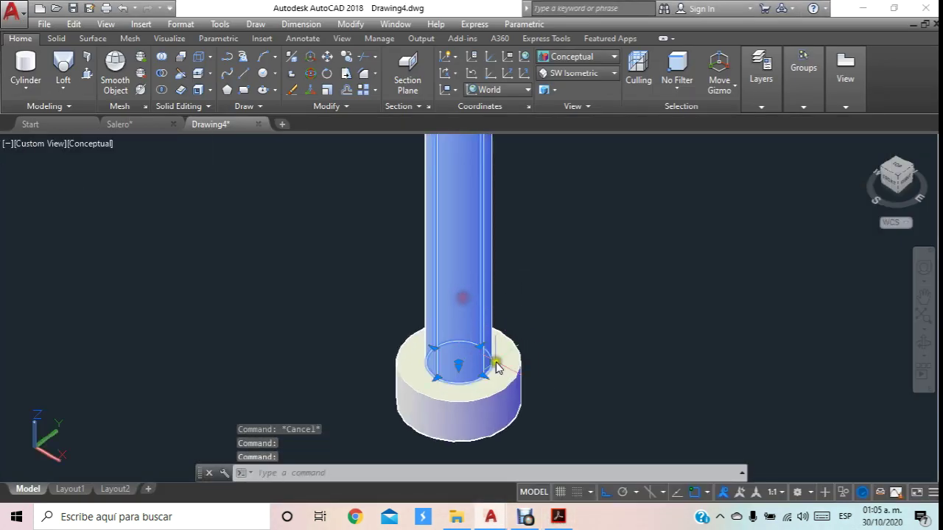
click(515, 395)
key(Escape)
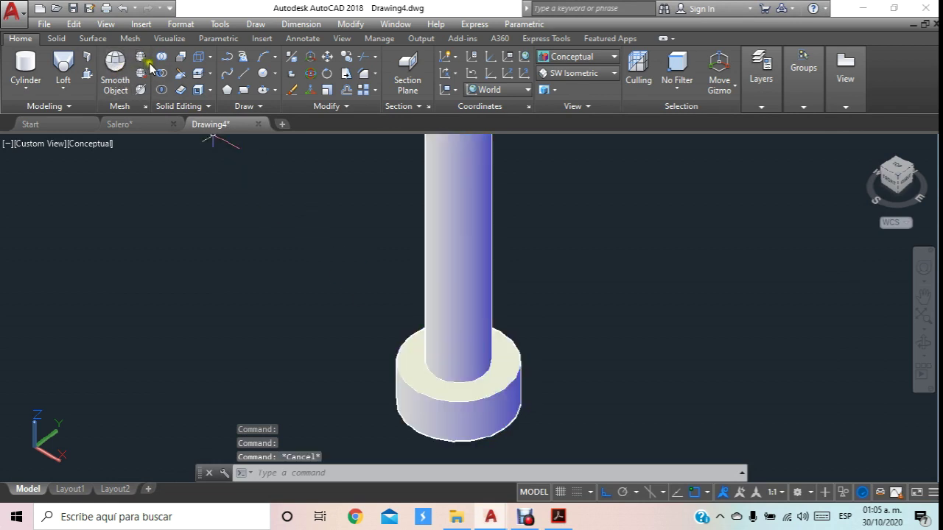
Union the 6.35 rod and its 12-diameter foot into one solid.
click(165, 58)
click(579, 406)
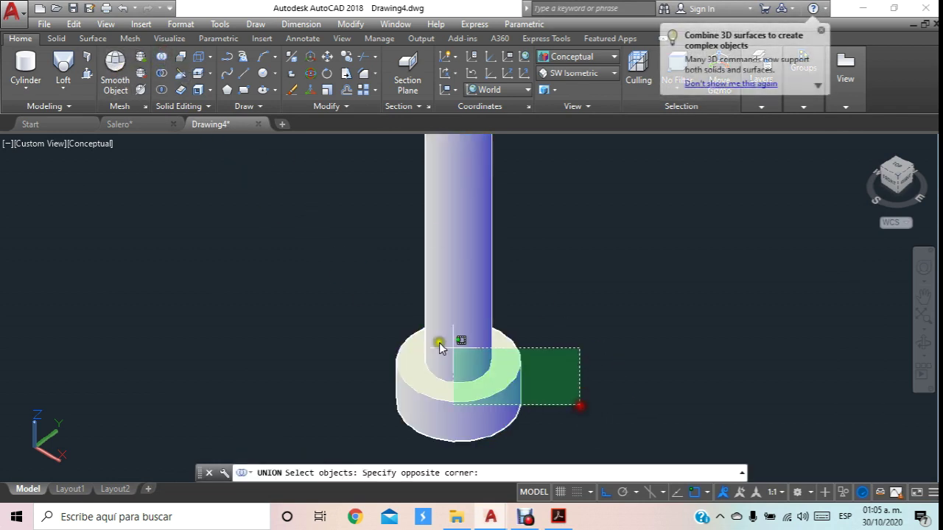
click(398, 319)
key(Return)
scroll(530, 308, down, 4)
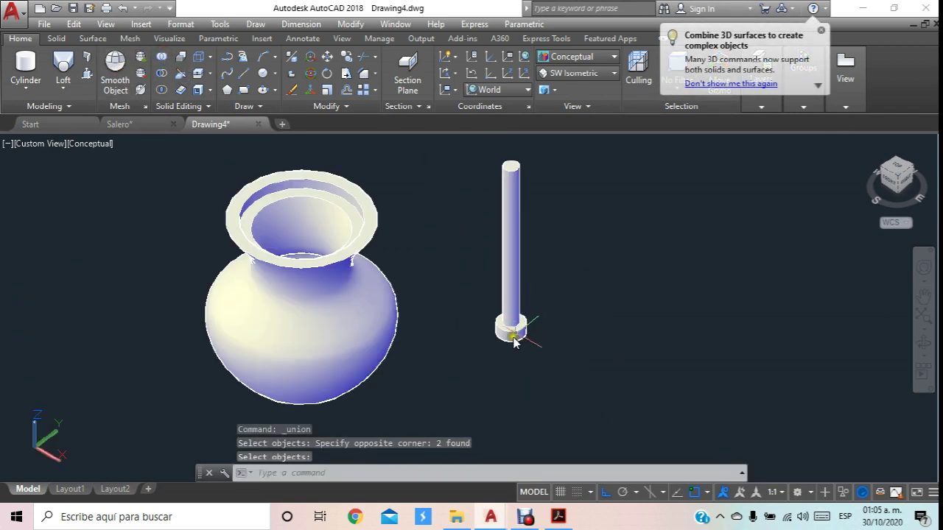
key(Return)
scroll(495, 309, down, 3)
scroll(493, 321, up, 4)
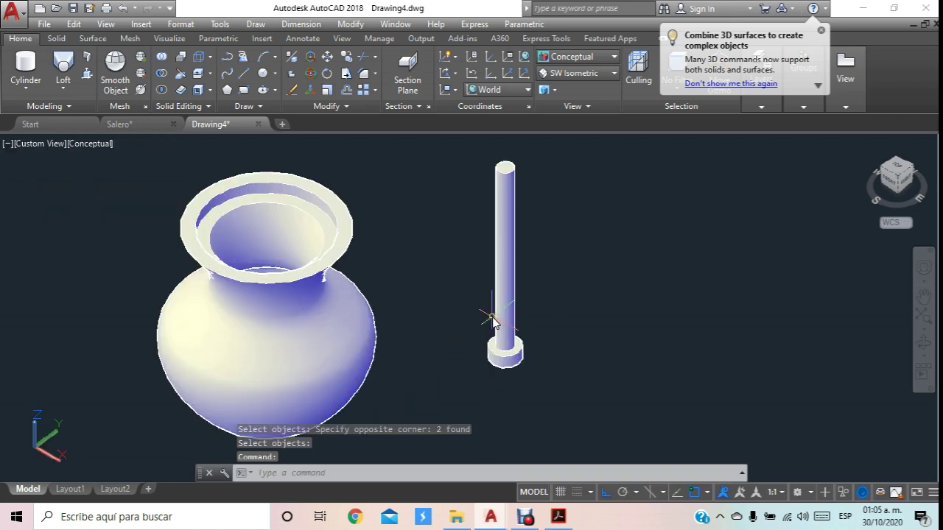
mouse_move(492, 319)
middle_down()
mouse_move(507, 310)
mouse_move(622, 317)
middle_up()
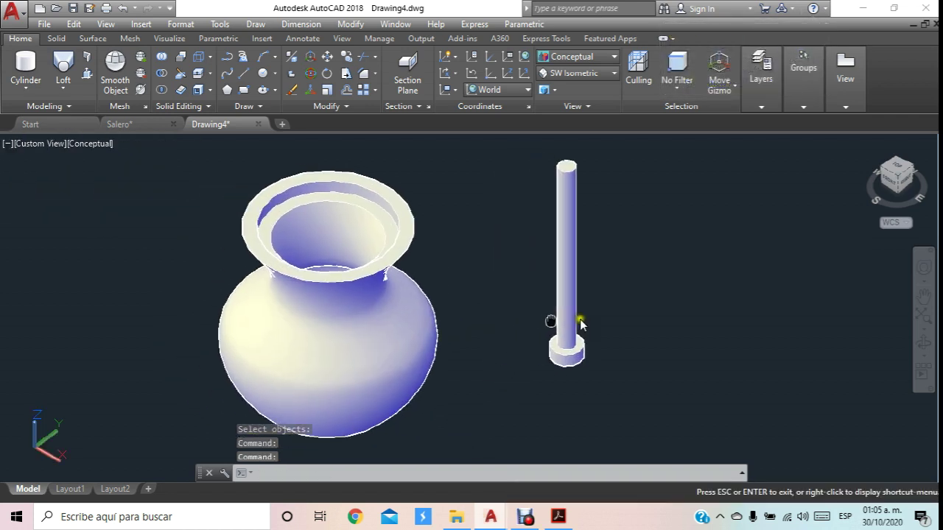
Orbit to a lower side view and switch to 2D Wireframe.
click(929, 351)
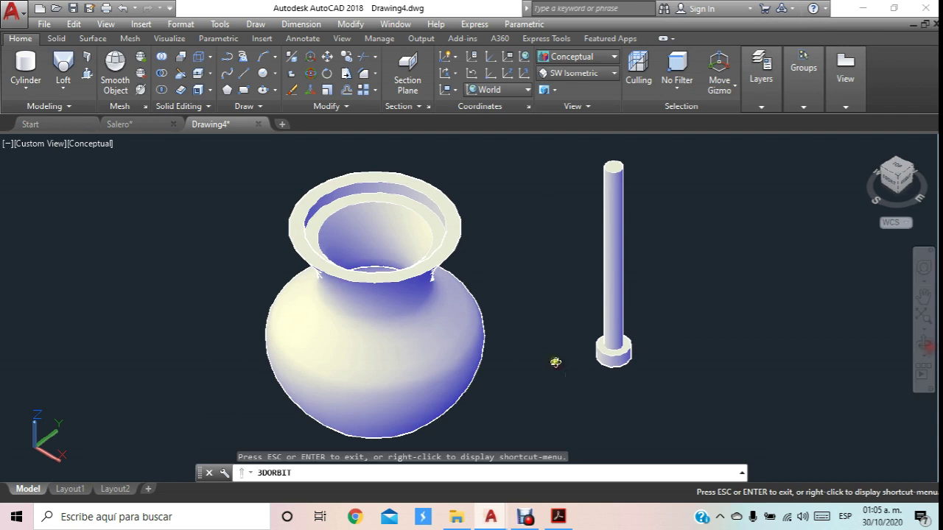
drag(553, 362, 546, 323)
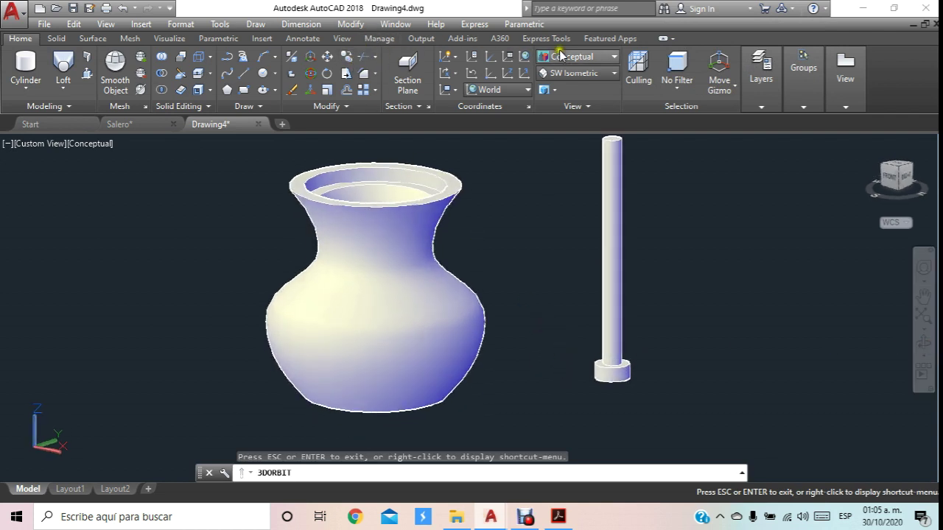
click(564, 57)
click(582, 94)
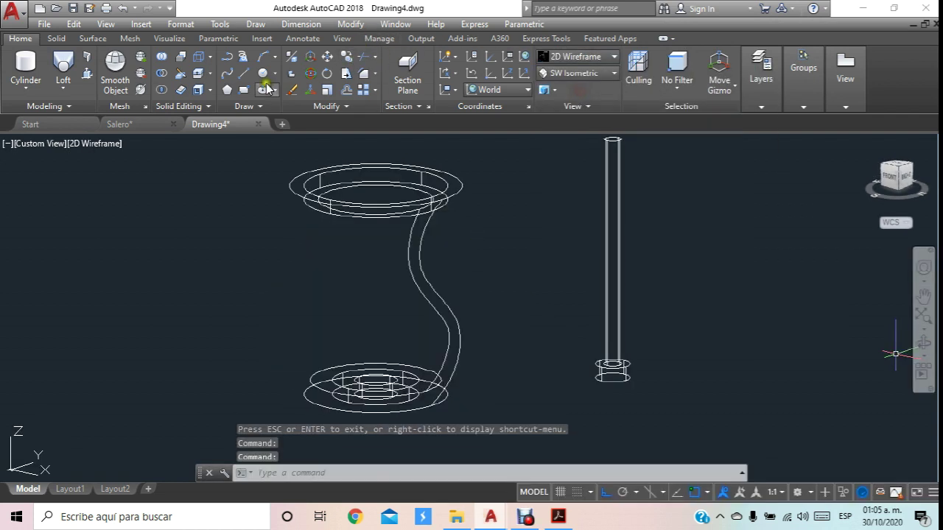
click(324, 61)
scroll(657, 372, up, 2)
shift+middle_drag(520, 208, 472, 170)
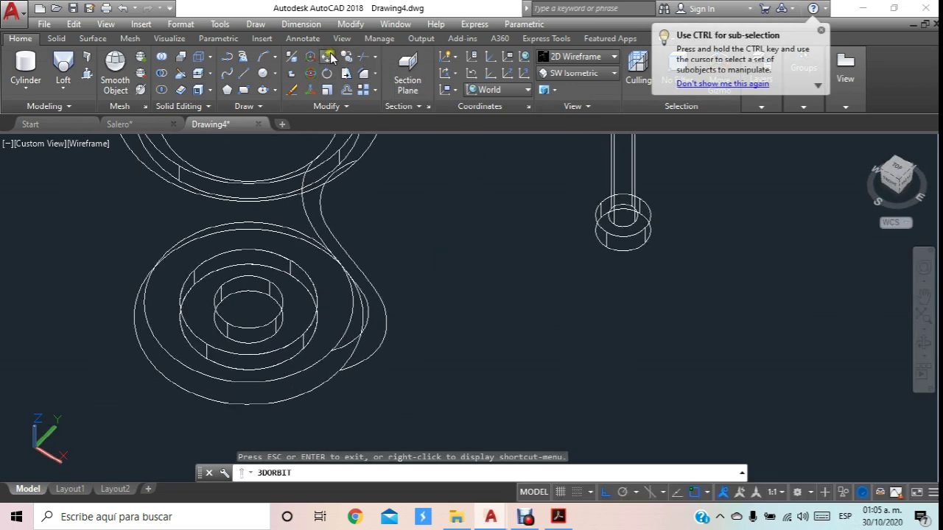
Move the rod from its foot centre to the centre of the vase base.
click(329, 58)
click(642, 249)
key(Return)
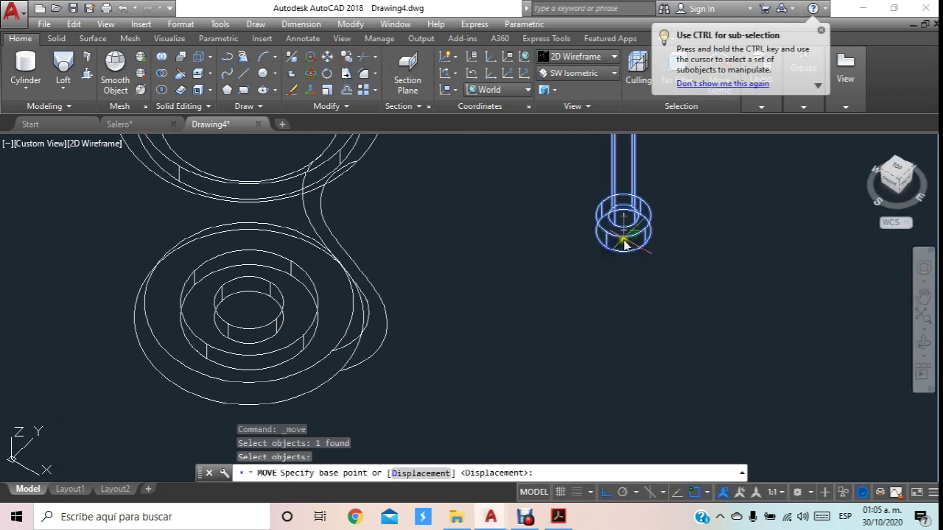
click(622, 232)
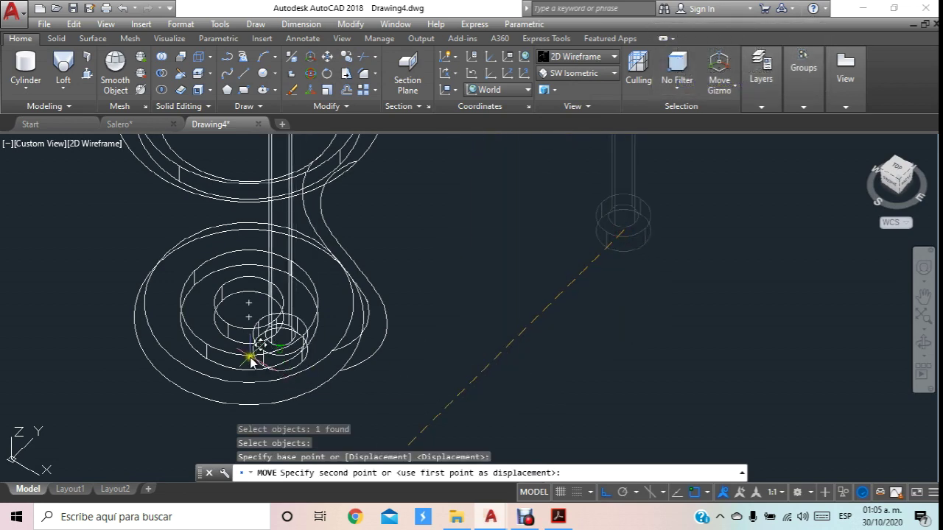
click(248, 317)
middle_drag(260, 321, 280, 345)
scroll(280, 345, up, 2)
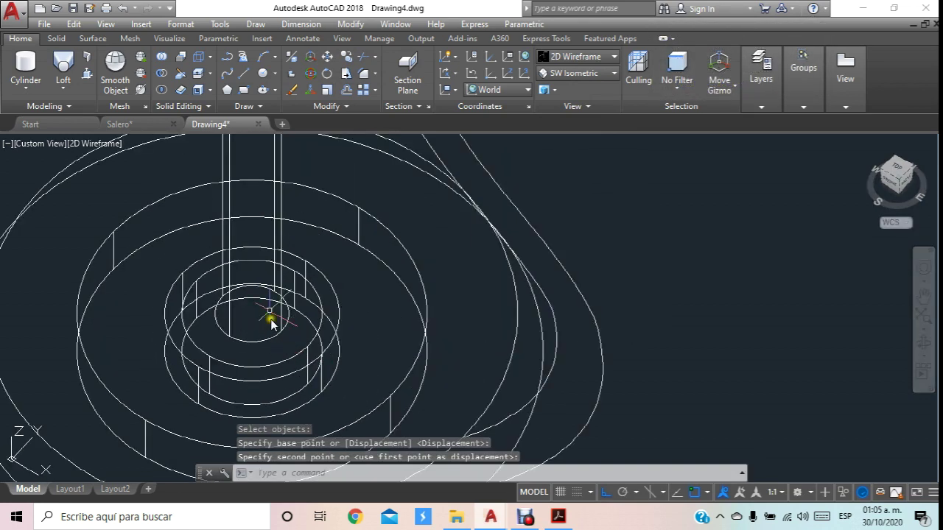
click(578, 57)
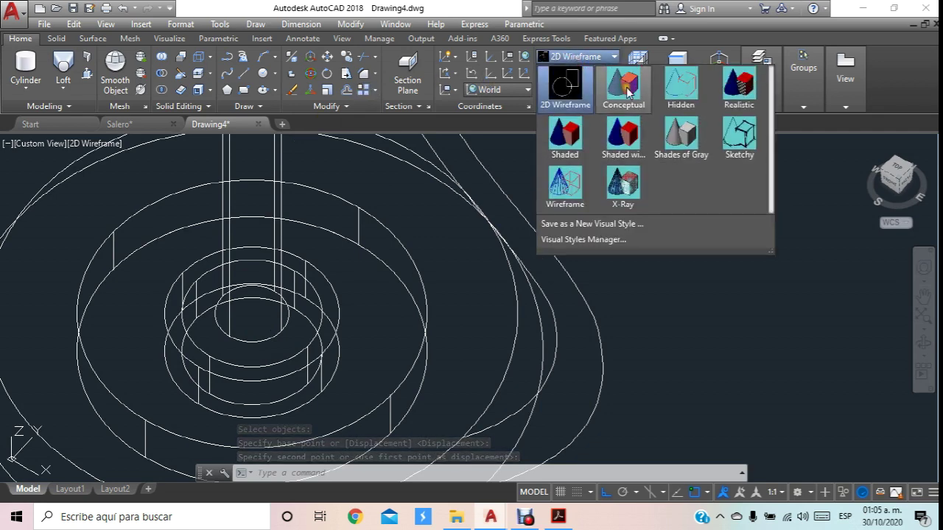
Switch to Conceptual shading and orbit below to see the rod's foot in the washer.
click(628, 89)
scroll(294, 302, down, 3)
scroll(331, 311, down, 1)
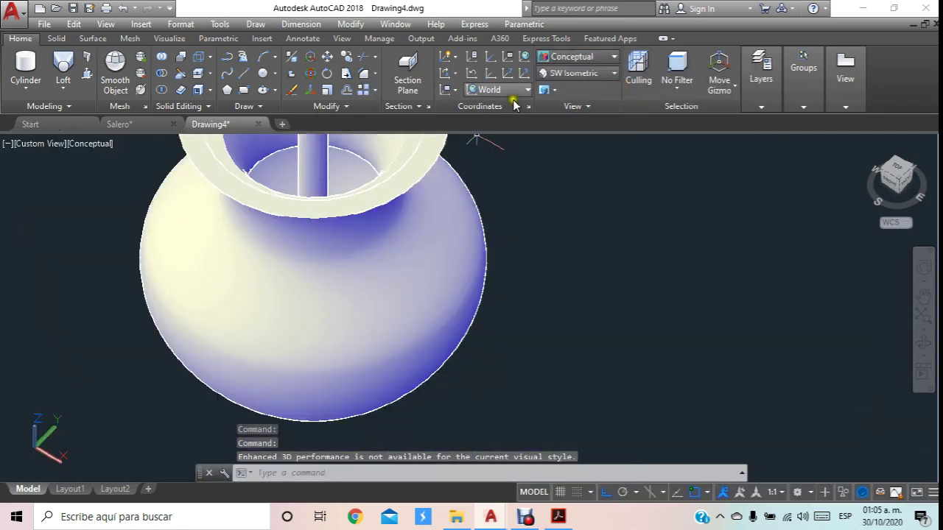
click(923, 353)
mouse_move(286, 349)
mouse_down()
mouse_move(332, 143)
mouse_move(280, 288)
mouse_up()
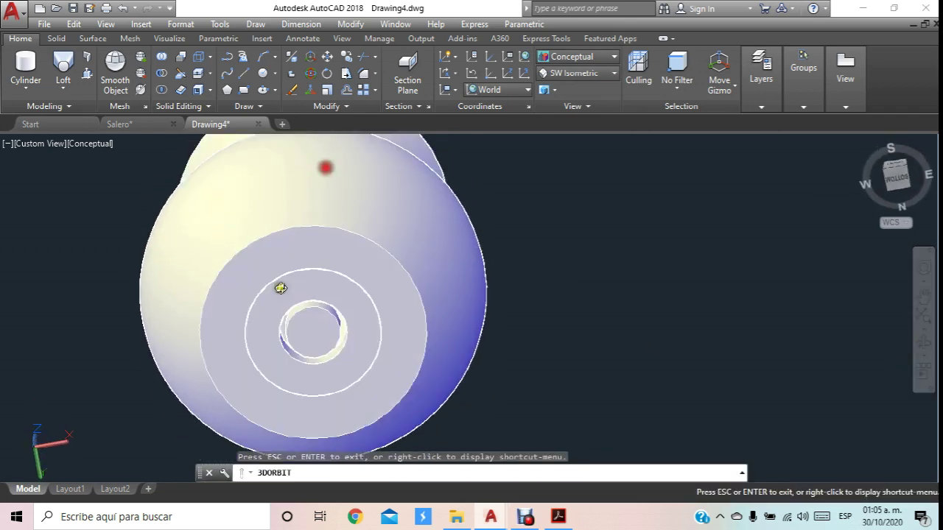
scroll(281, 288, up, 2)
scroll(372, 301, up, 2)
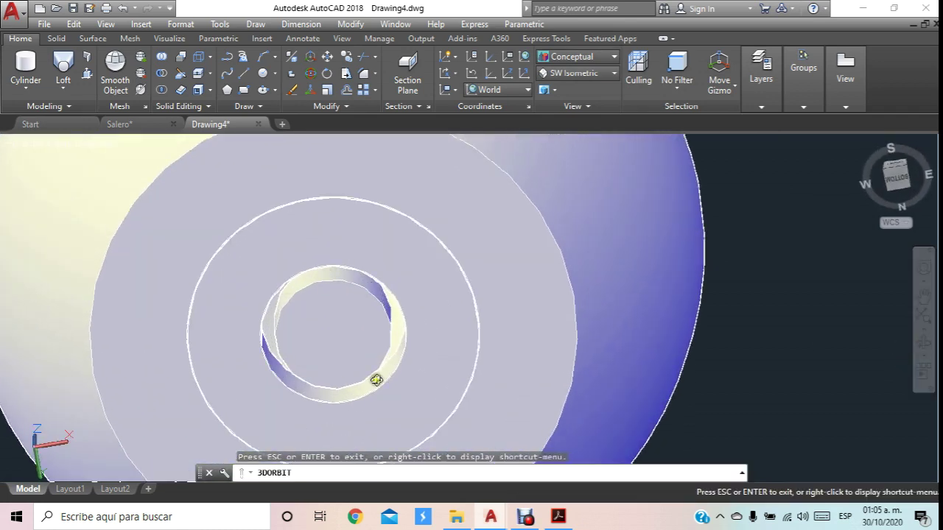
drag(352, 284, 427, 371)
scroll(404, 266, down, 2)
scroll(402, 265, down, 2)
mouse_move(403, 265)
mouse_down()
mouse_move(409, 351)
mouse_move(386, 347)
mouse_move(373, 400)
mouse_move(413, 308)
mouse_move(432, 125)
mouse_move(413, 271)
mouse_move(436, 301)
mouse_move(445, 354)
mouse_up()
scroll(377, 361, up, 2)
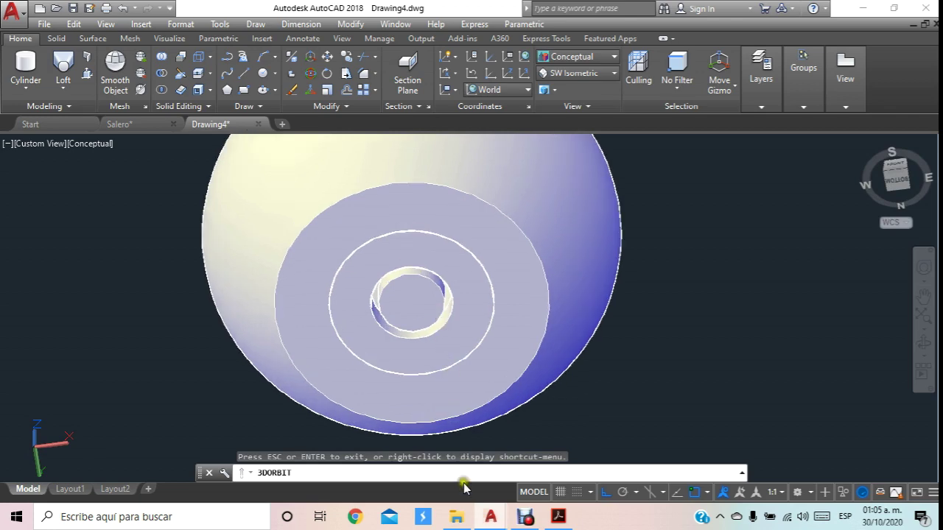
Read the washer and plate drawings on page 5 of Planos Salero.pdf, then return to AutoCAD.
click(556, 520)
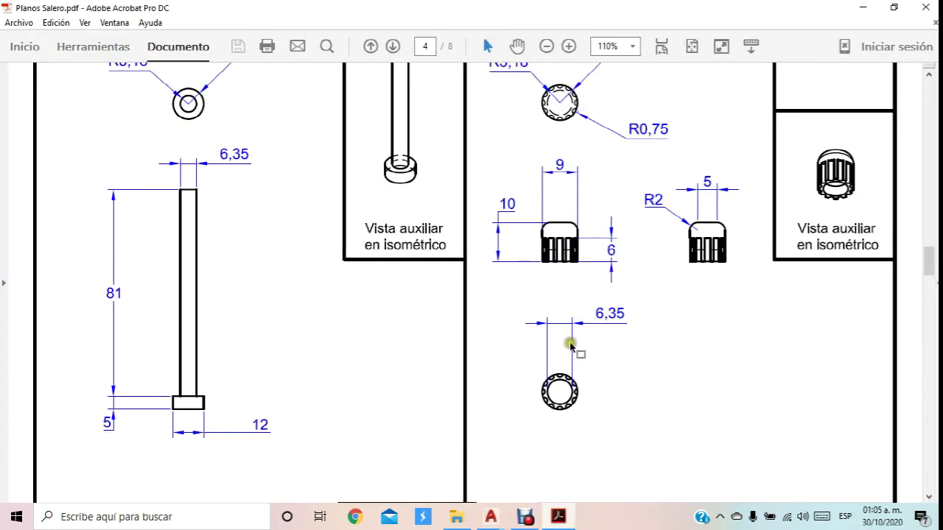
scroll(582, 294, down, 2)
scroll(587, 285, down, 10)
scroll(588, 285, down, 3)
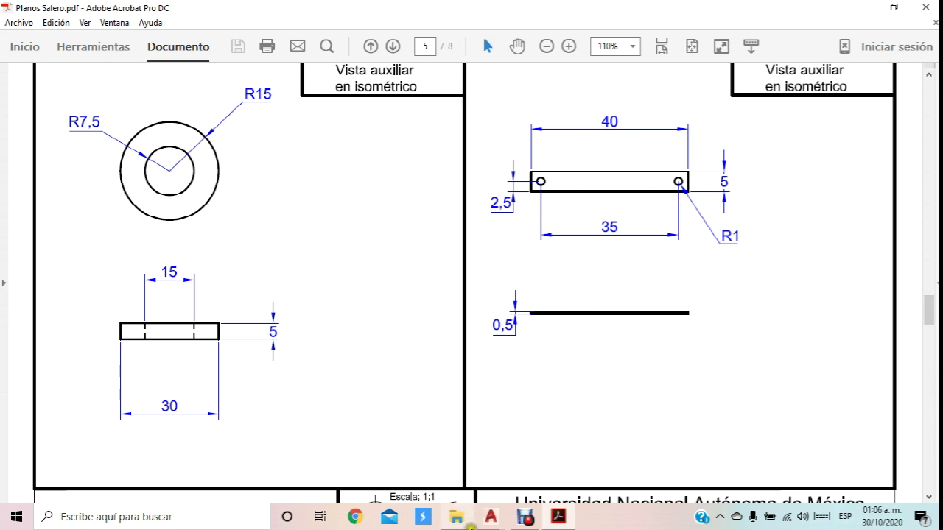
mouse_move(490, 516)
click(540, 447)
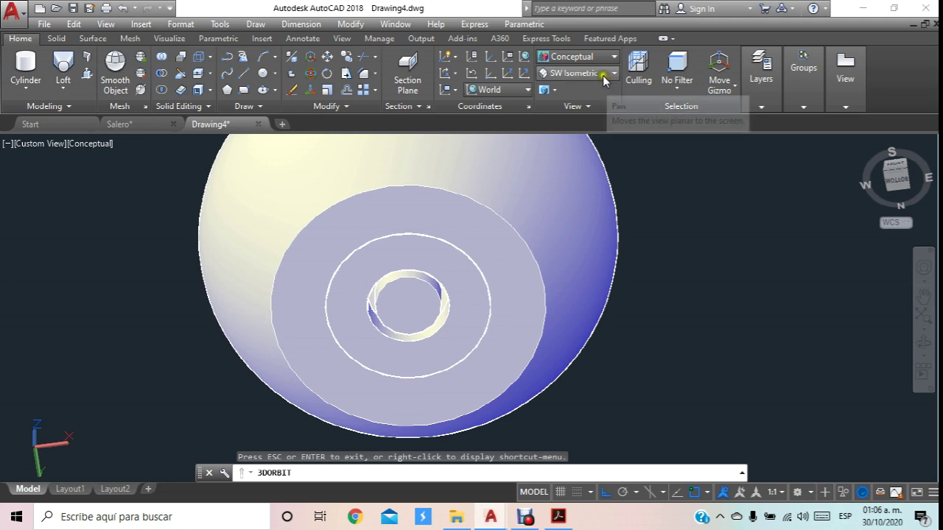
Switch to SW Isometric view and start a box with its first corner beside the vase.
click(598, 73)
click(575, 177)
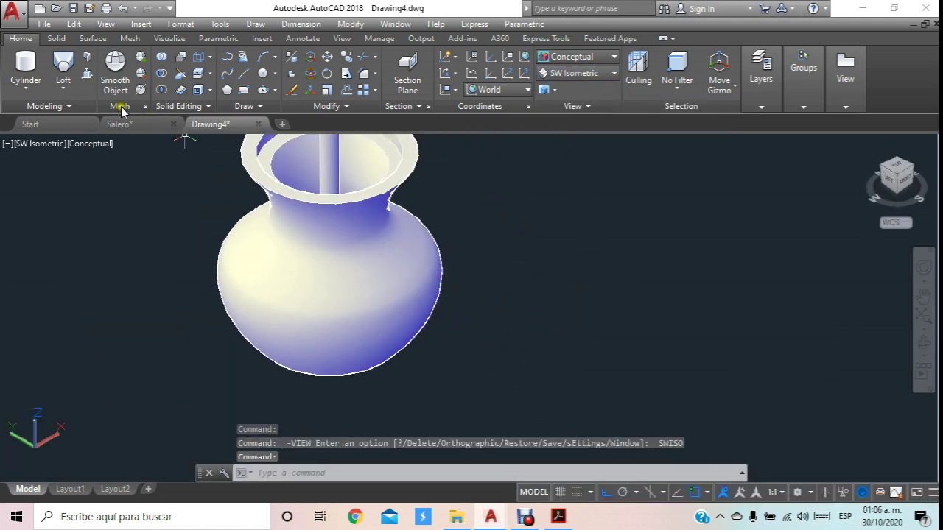
click(26, 92)
click(37, 110)
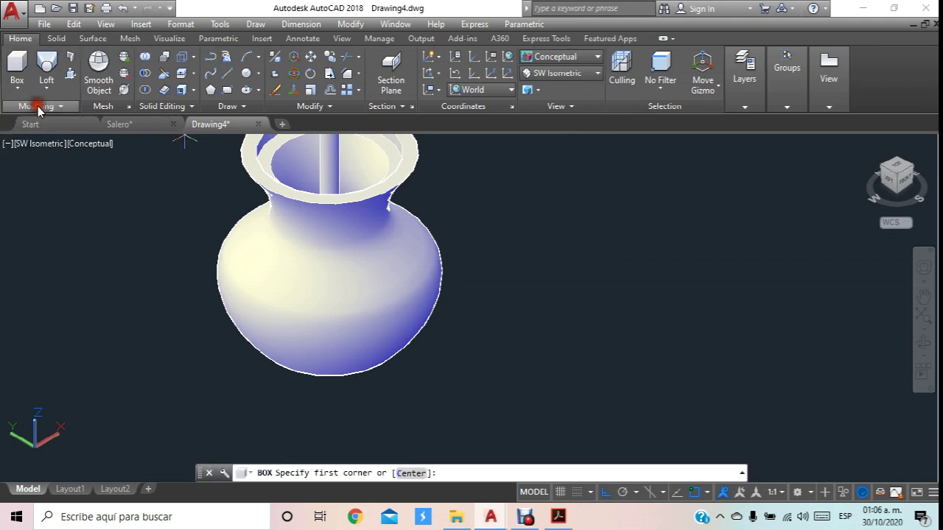
click(473, 359)
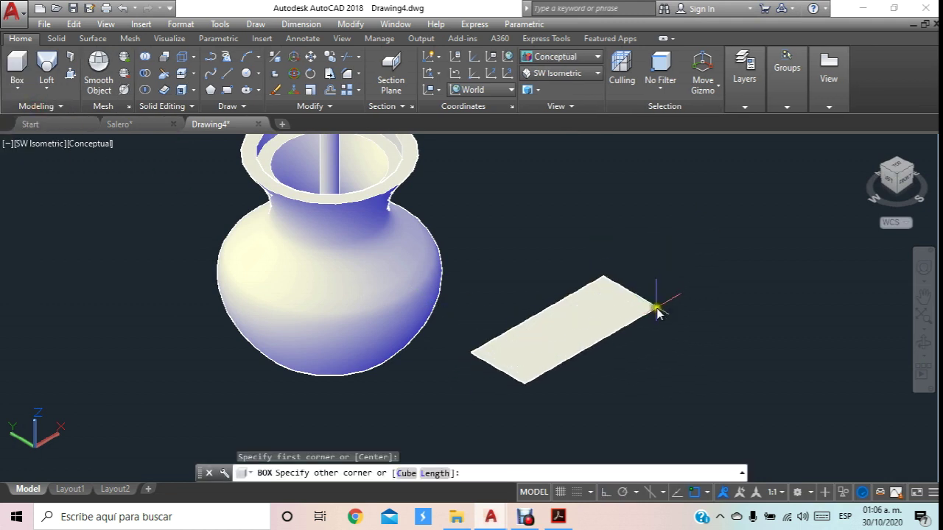
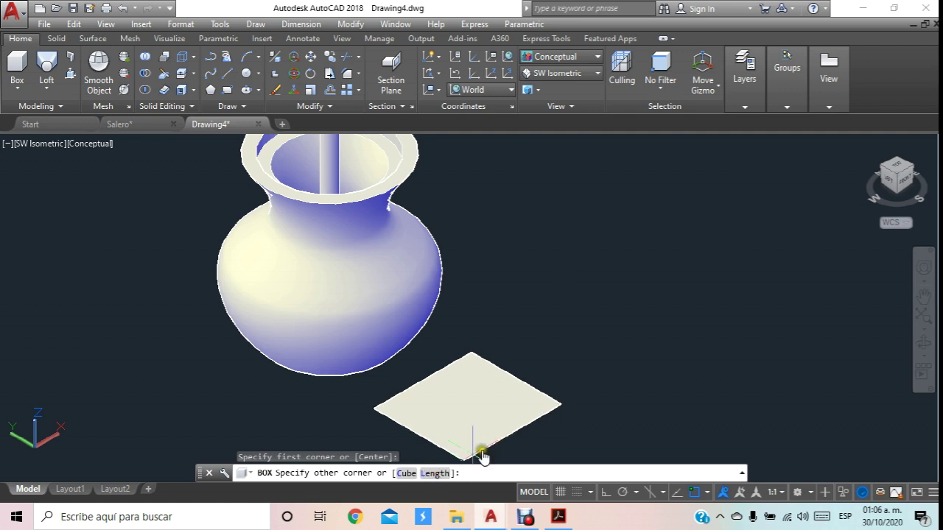
Create a box 40 long, 5 wide and 0.5 high beside the vase.
key(Return)
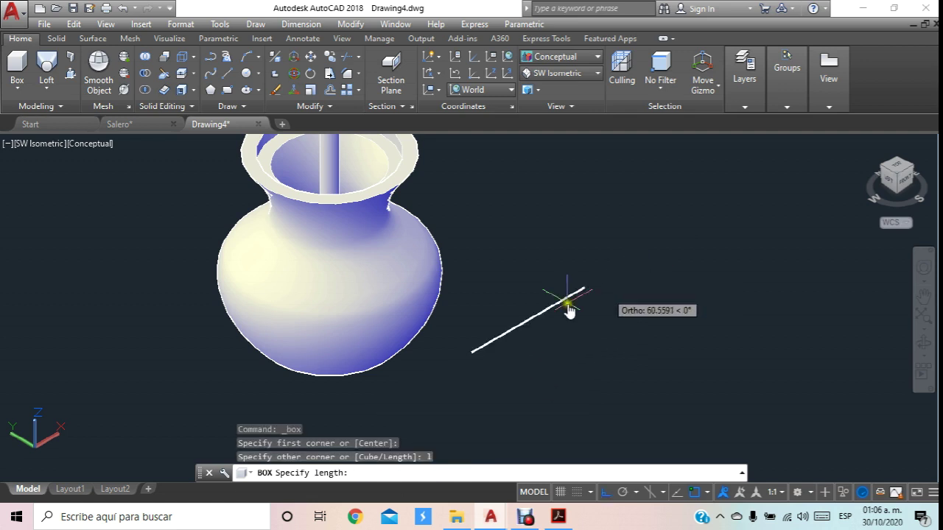
text(40)
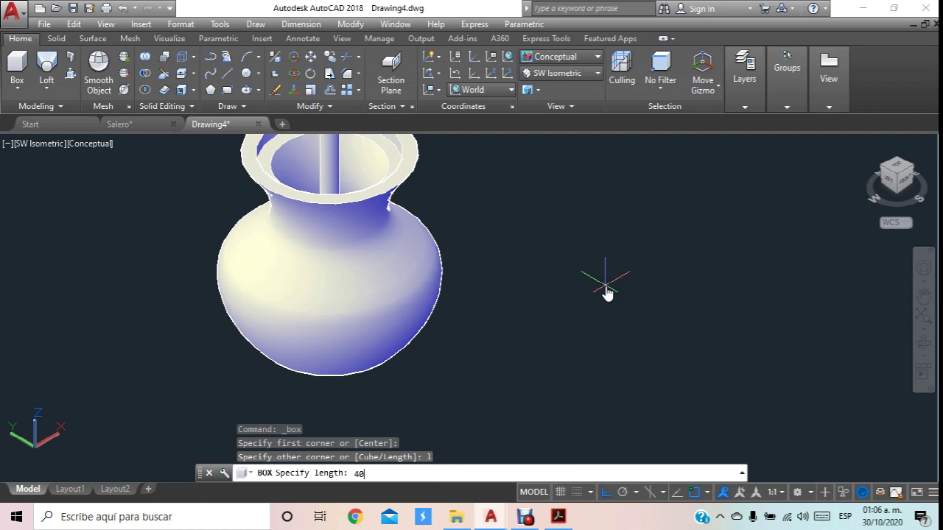
key(Return)
key(Return)
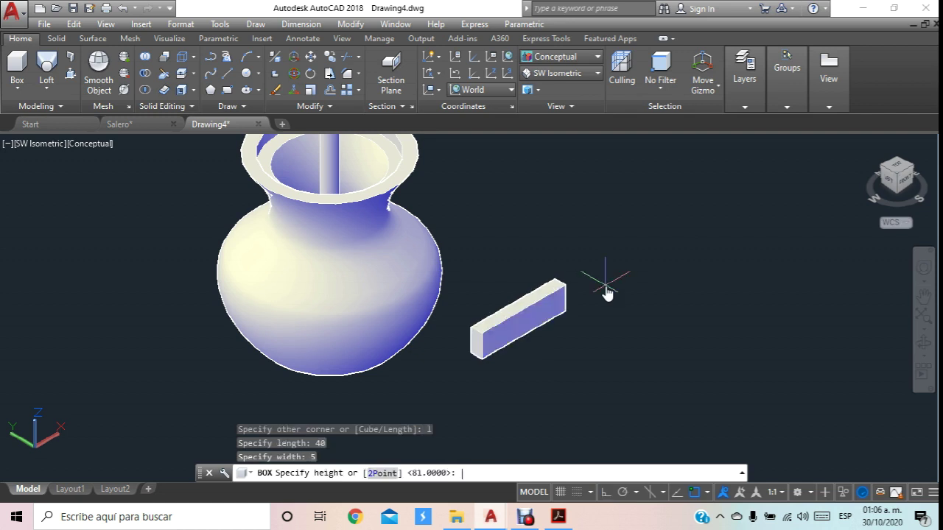
scroll(594, 322, up, 3)
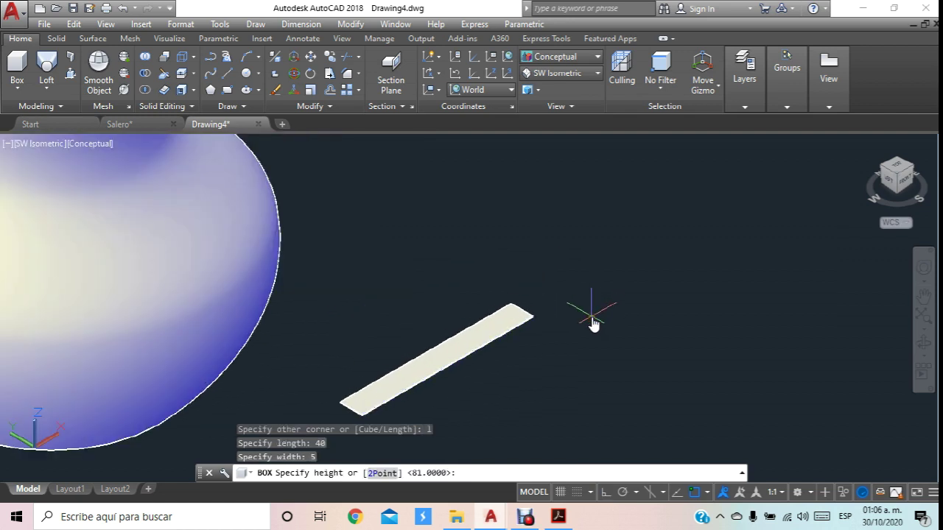
text(.5)
key(Return)
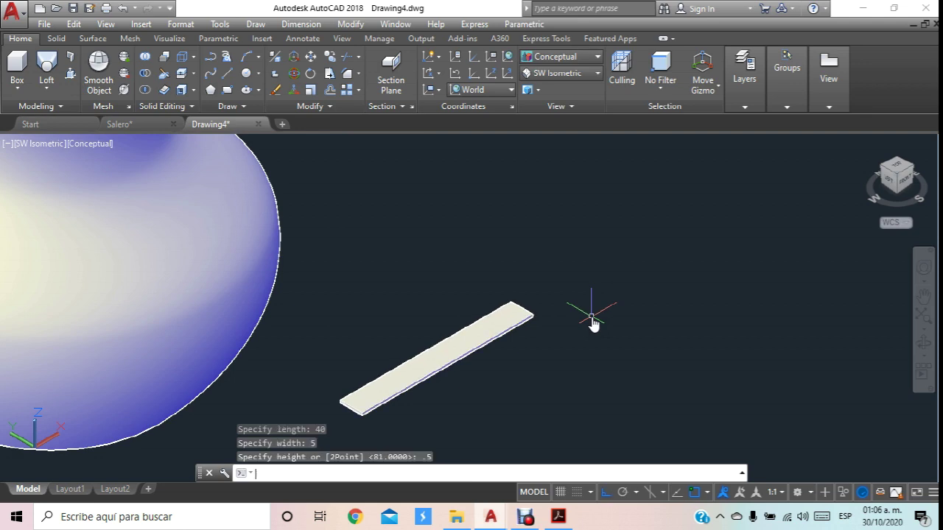
Check the Planos Salero.pdf plans, briefly returning to the drawing in between.
click(560, 520)
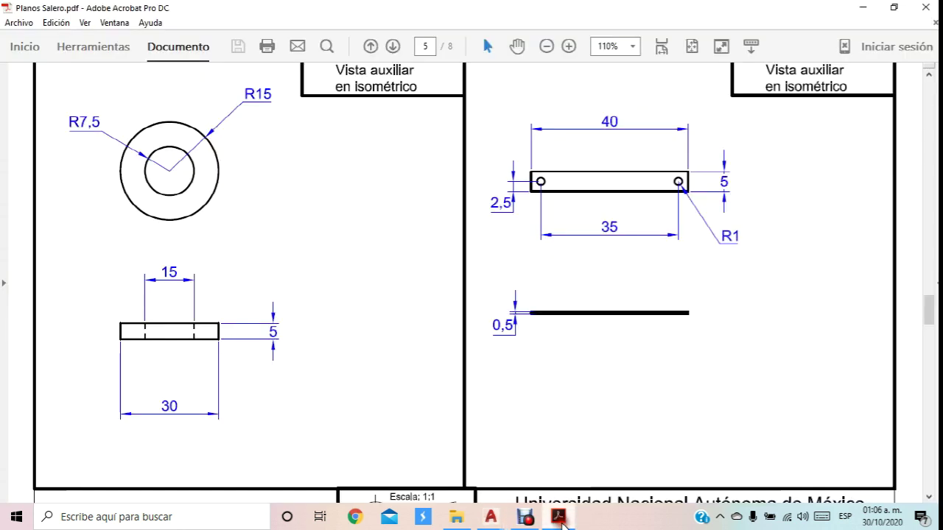
click(560, 519)
scroll(516, 305, down, 1)
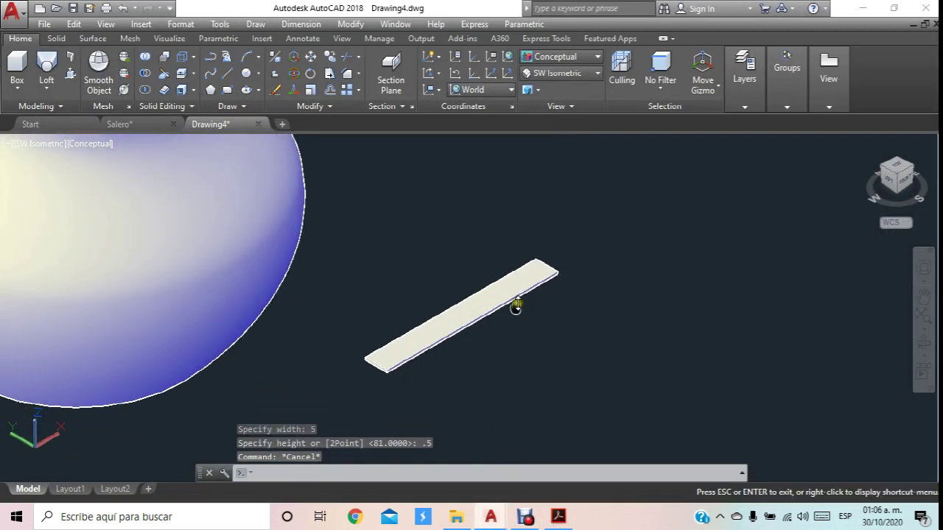
scroll(517, 302, down, 2)
scroll(520, 302, up, 2)
scroll(520, 308, up, 2)
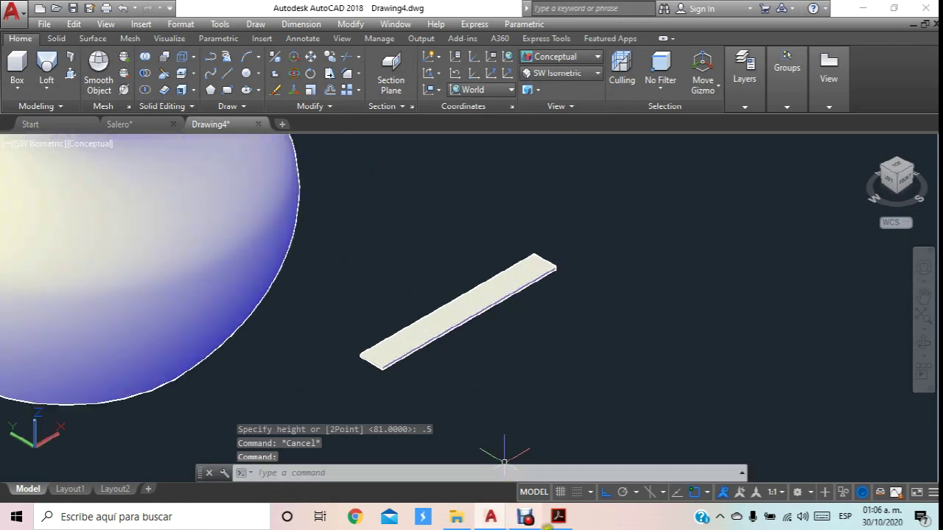
click(560, 517)
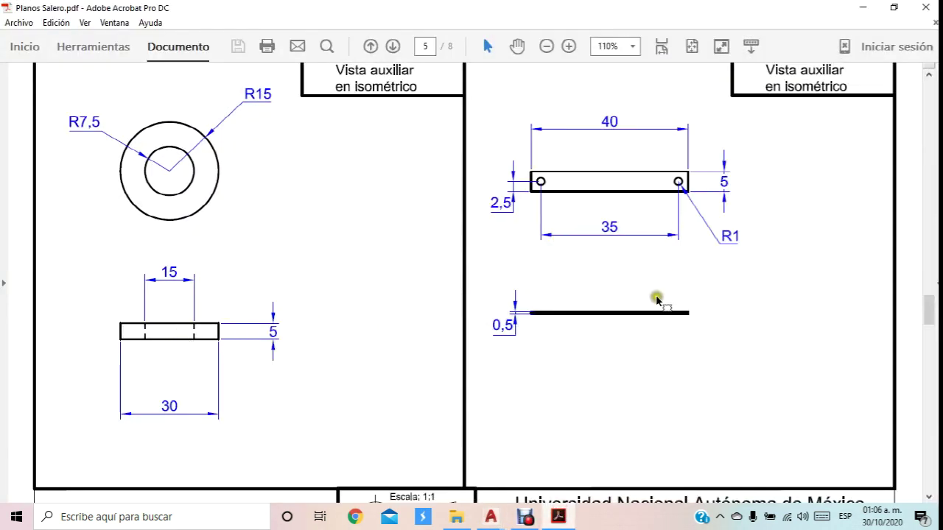
Return to the Drawing4 model and display it as 2D Wireframe.
click(490, 517)
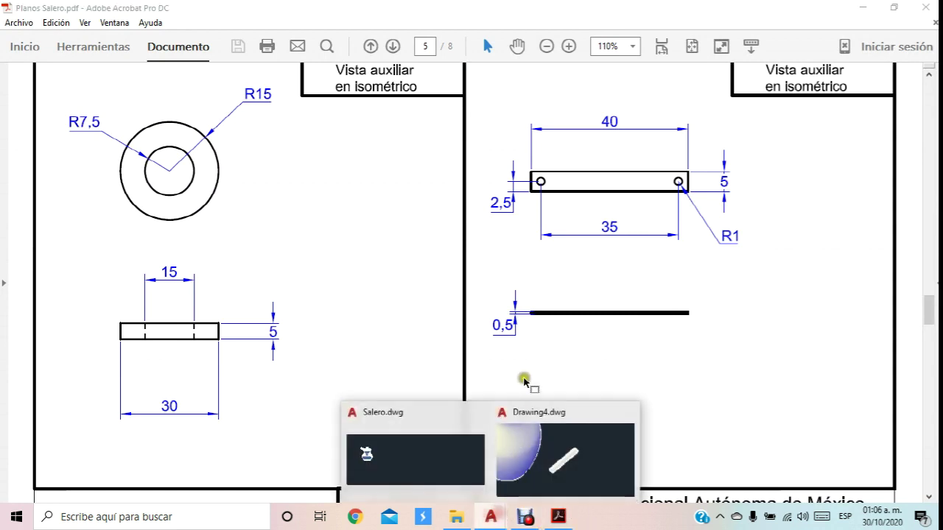
click(542, 451)
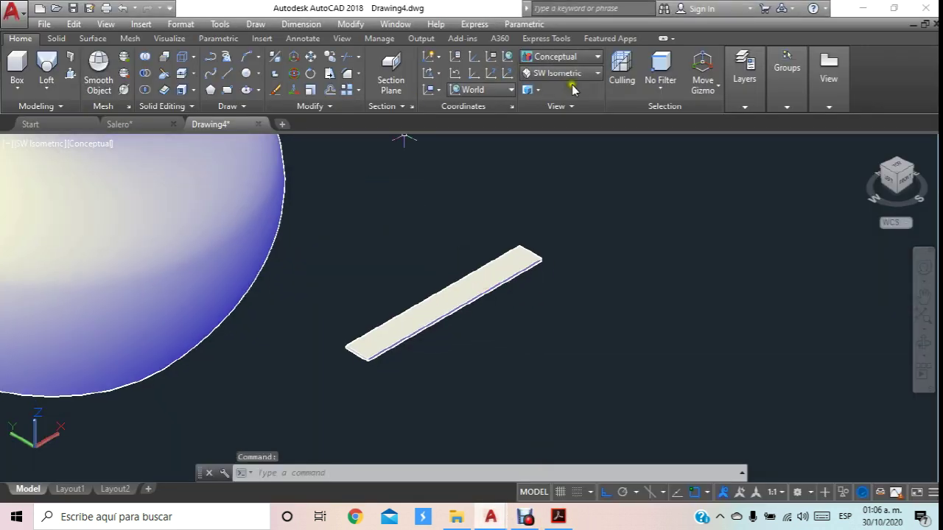
click(582, 57)
click(553, 81)
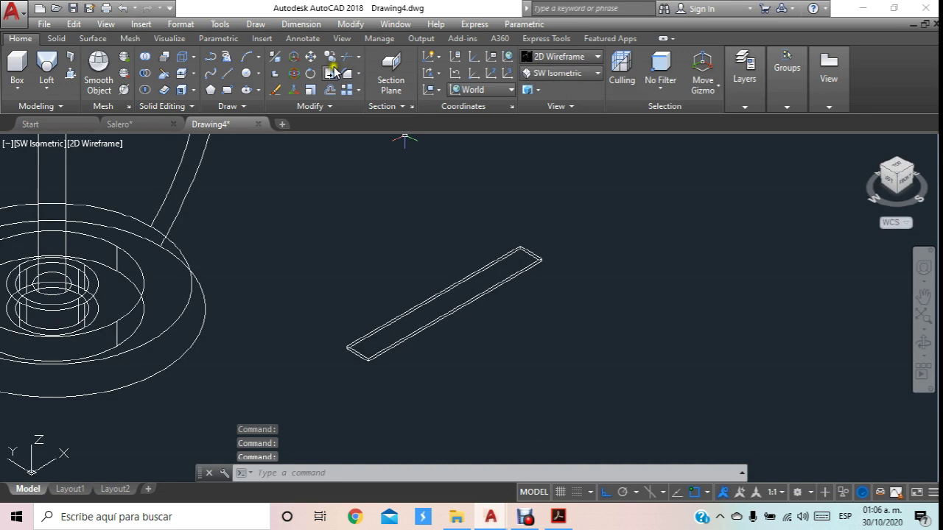
Draw a line across the flat box.
click(228, 74)
scroll(493, 247, up, 2)
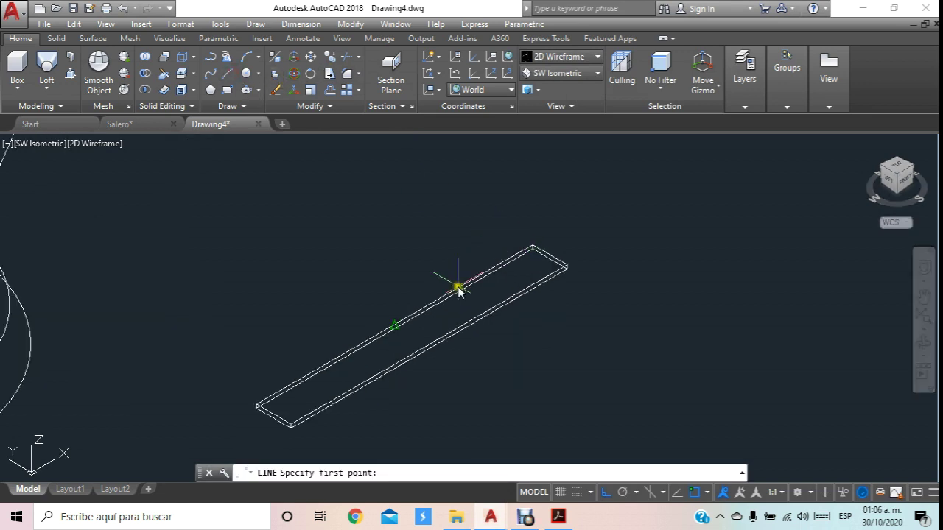
click(397, 326)
click(424, 348)
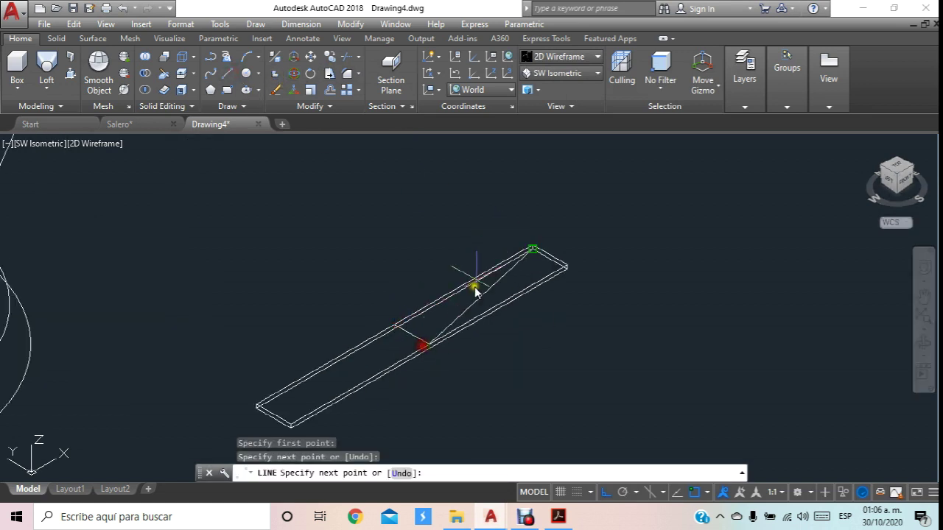
scroll(478, 280, down, 2)
key(Escape)
Draw a 35-unit line beside the box.
click(227, 76)
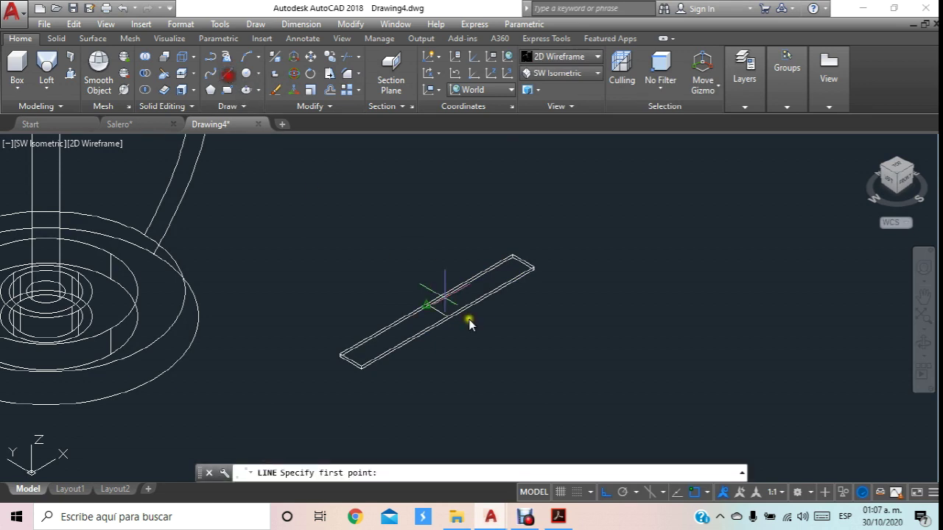
click(512, 379)
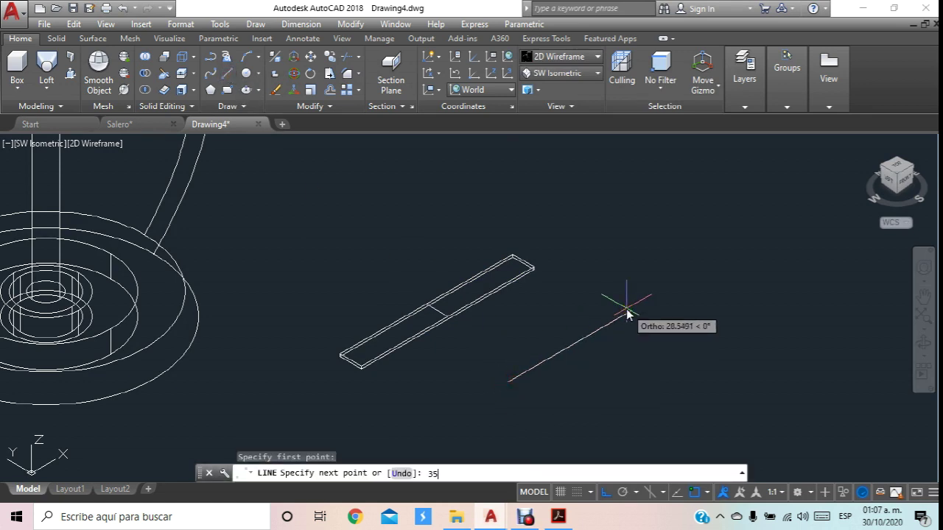
key(Return)
key(Escape)
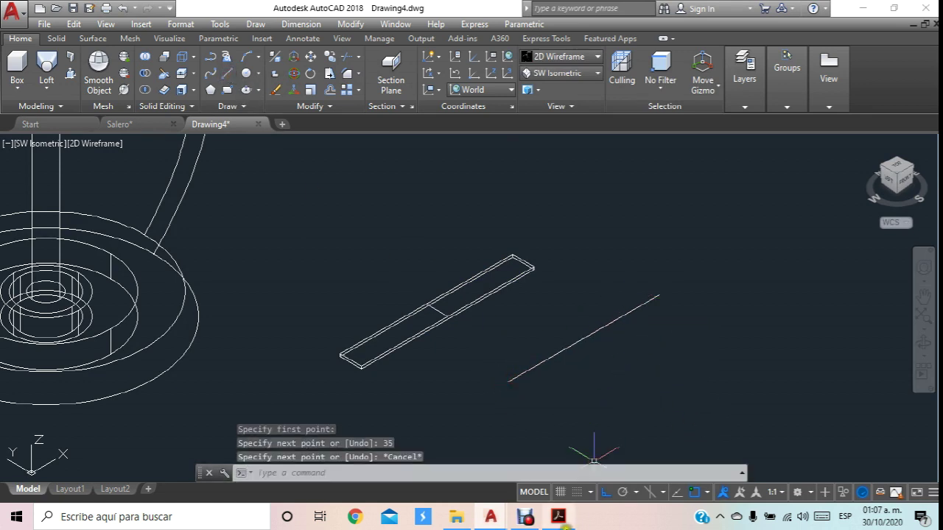
Check the plans for hole sizes, then draw a diameter-2 circle at the line's end.
click(560, 518)
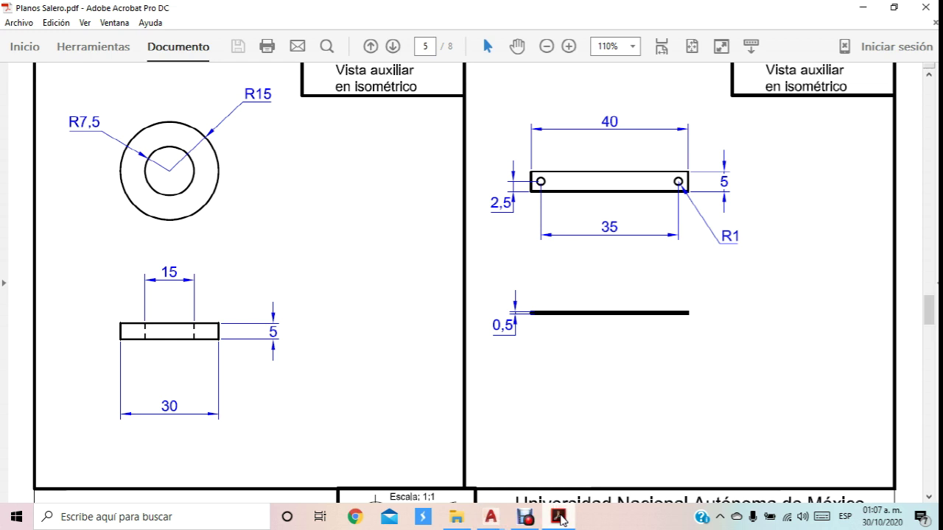
click(560, 518)
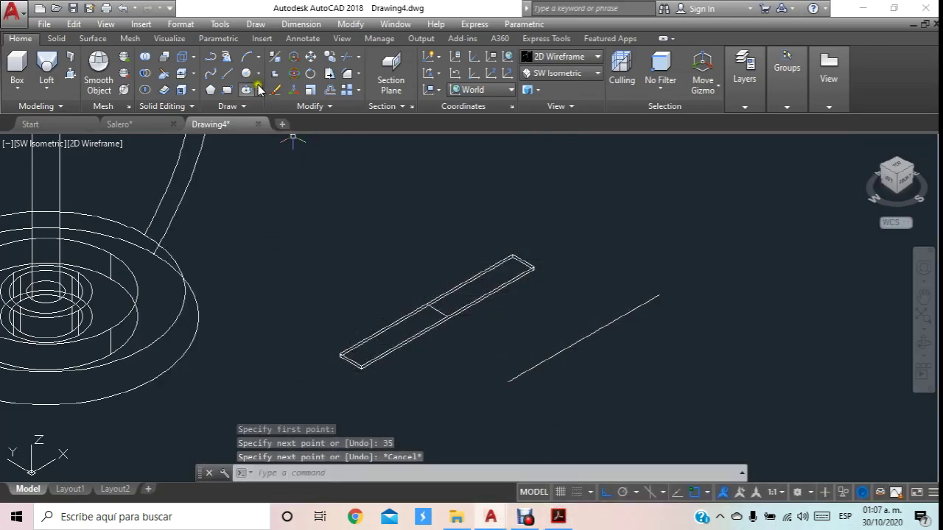
click(246, 74)
click(513, 385)
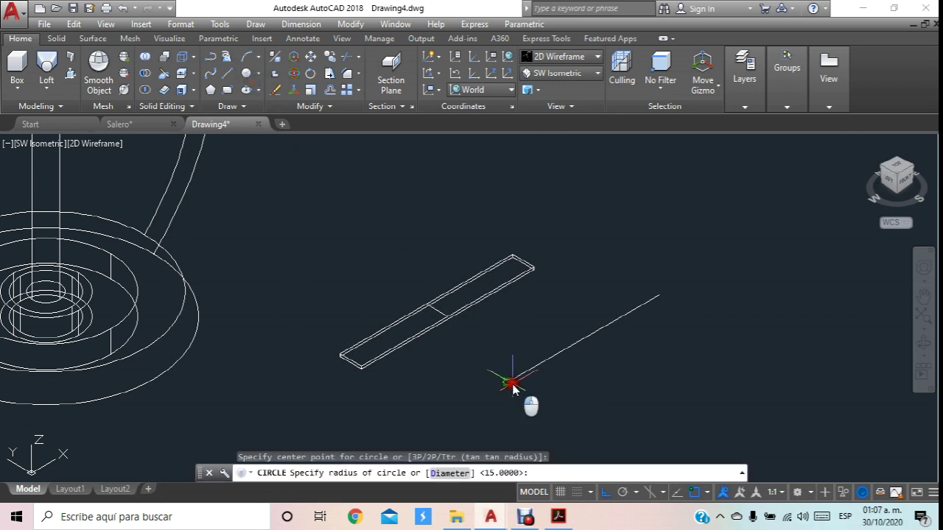
text(d)
key(Return)
text(2)
key(Return)
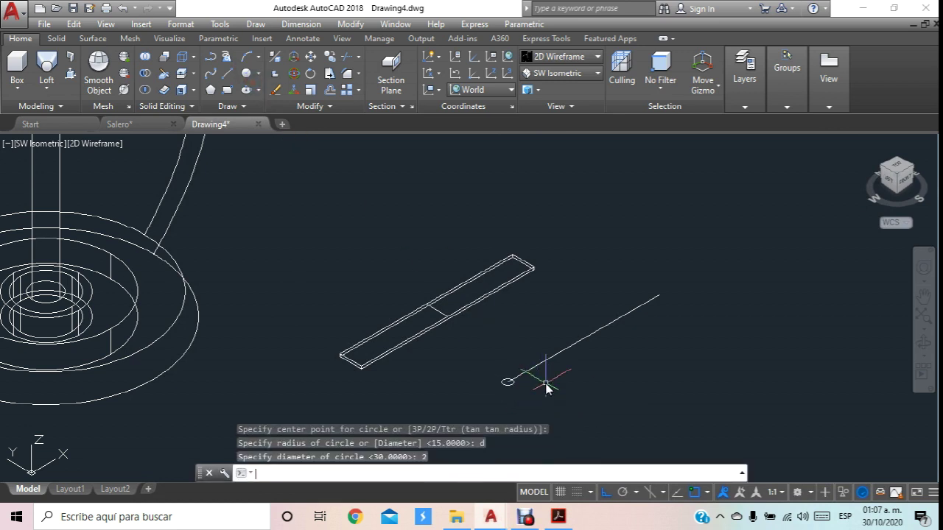
key(Escape)
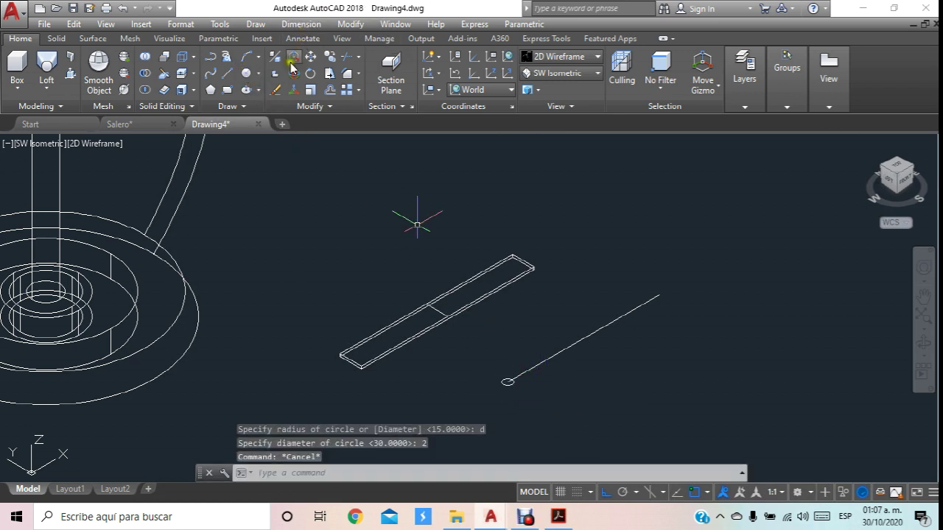
Copy the diameter-2 circle to the far end of the 35-unit line.
click(328, 59)
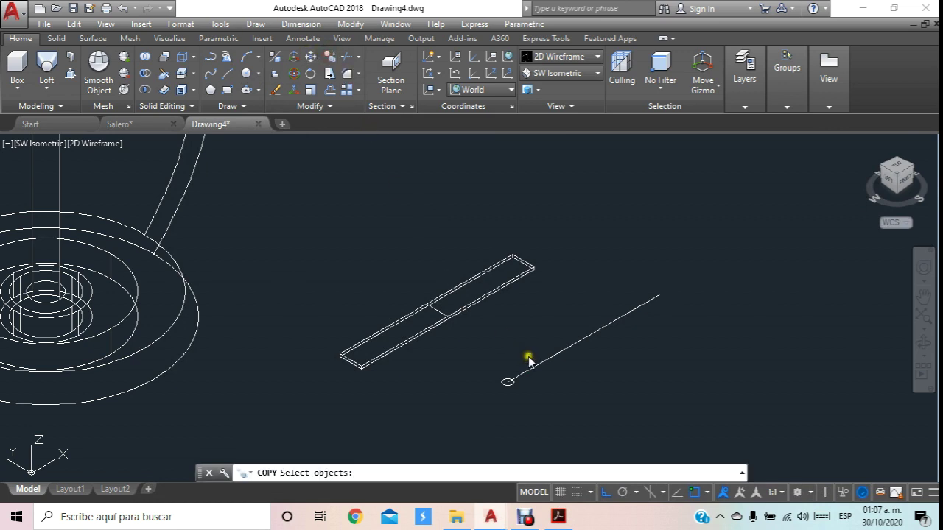
scroll(526, 361, up, 5)
middle_drag(460, 447, 446, 393)
click(447, 396)
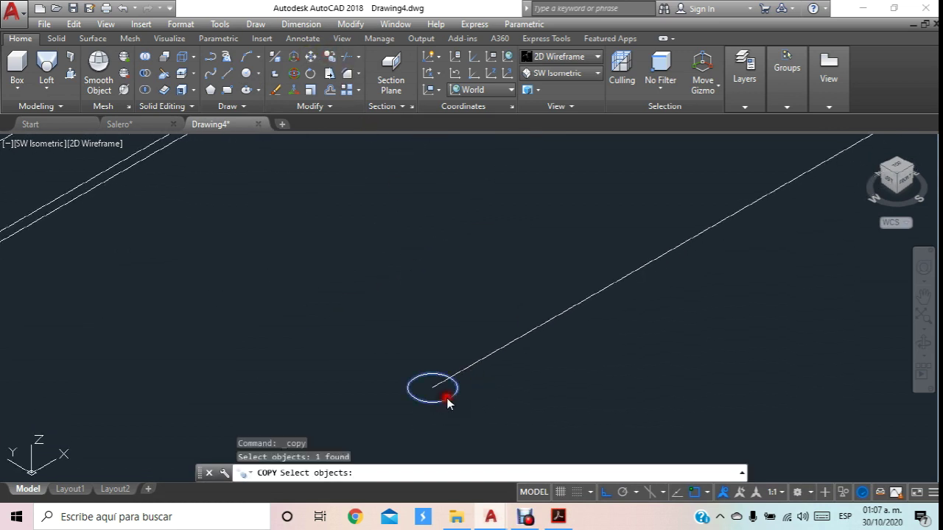
key(Return)
click(430, 389)
scroll(434, 383, down, 5)
scroll(501, 339, up, 3)
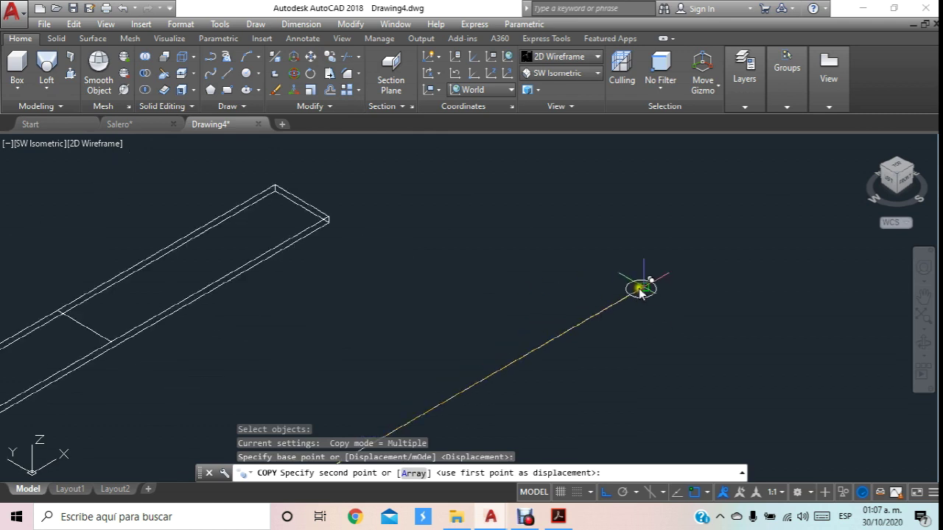
click(645, 288)
key(Escape)
scroll(703, 254, down, 3)
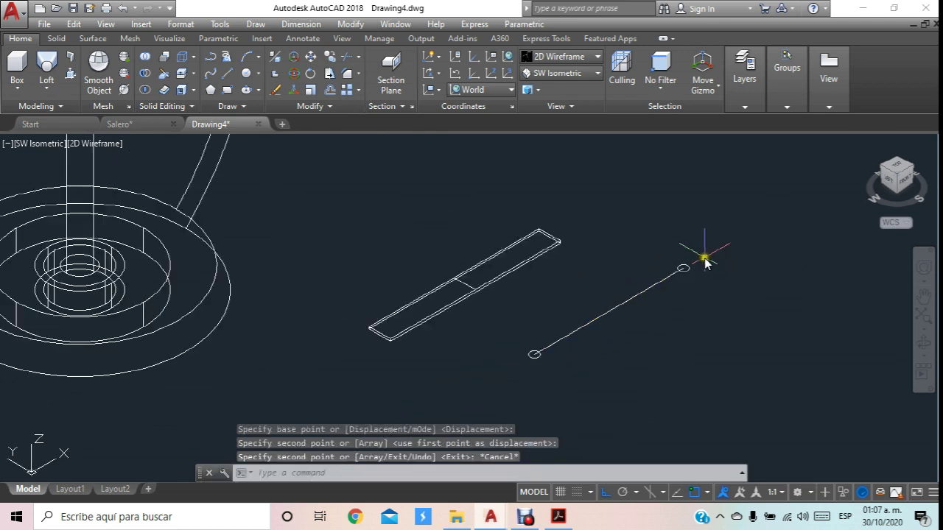
scroll(686, 271, up, 1)
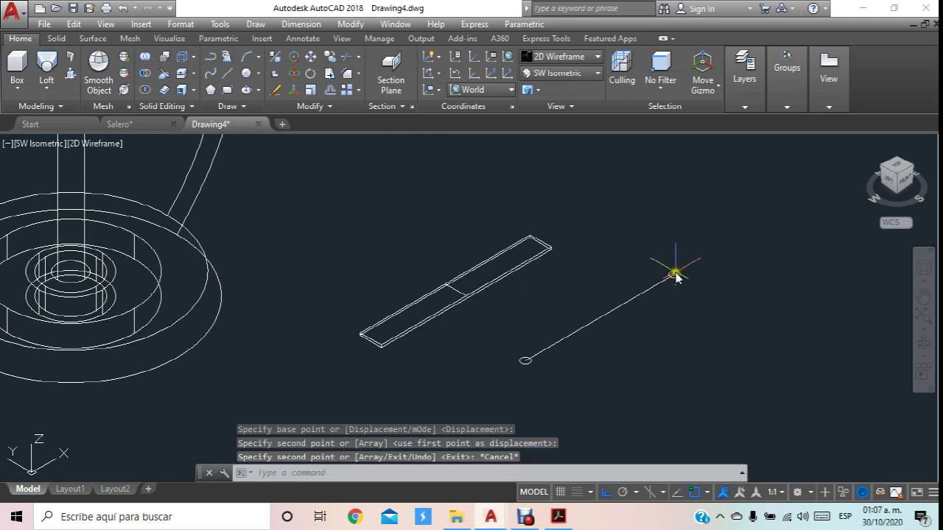
mouse_move(644, 311)
middle_down()
mouse_move(661, 321)
mouse_move(670, 289)
middle_up()
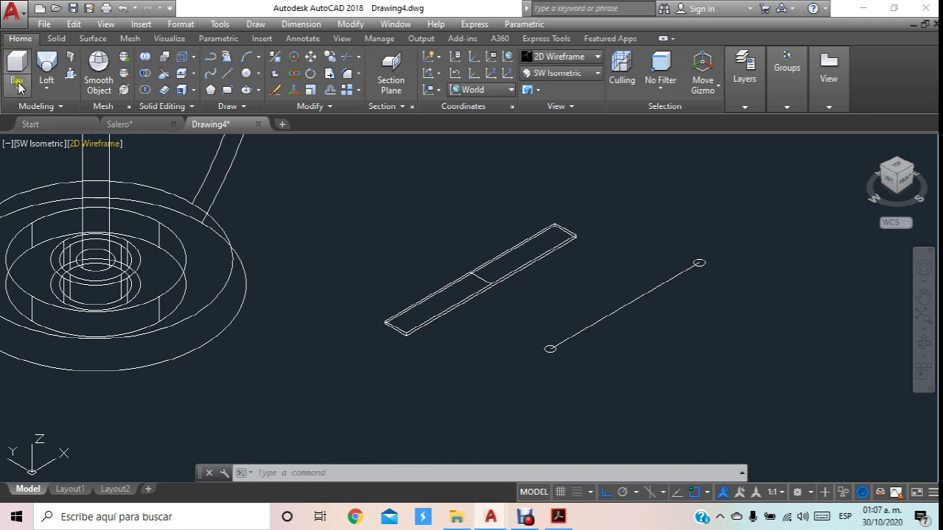
Extrude both small circles into upright cylinders.
click(42, 88)
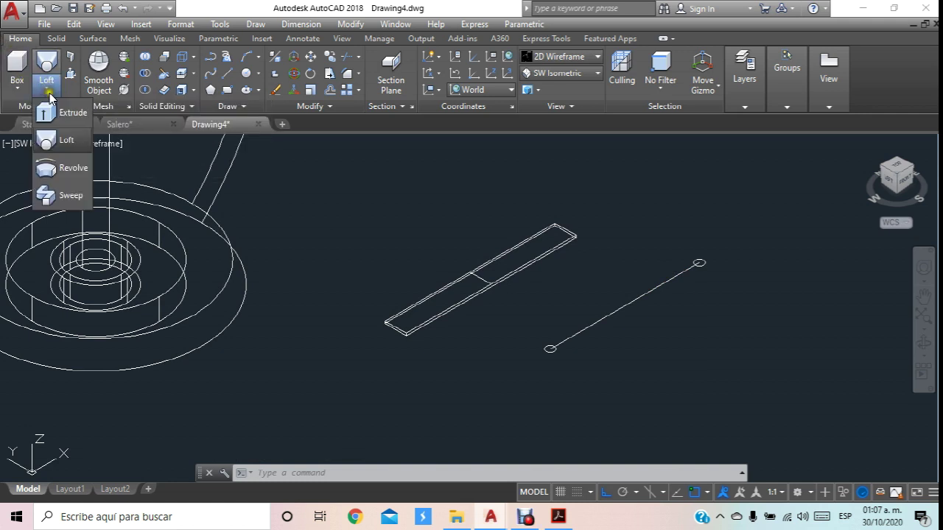
click(51, 110)
scroll(614, 341, up, 2)
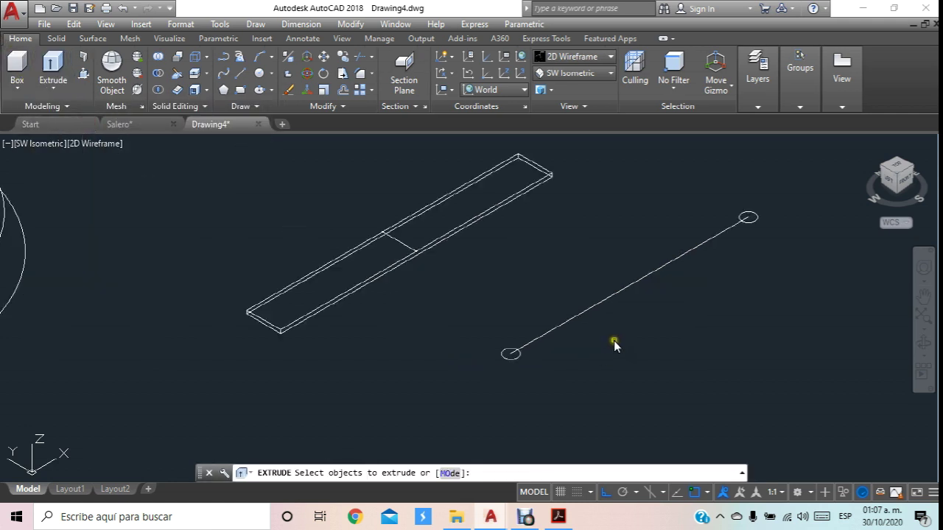
click(517, 357)
click(752, 220)
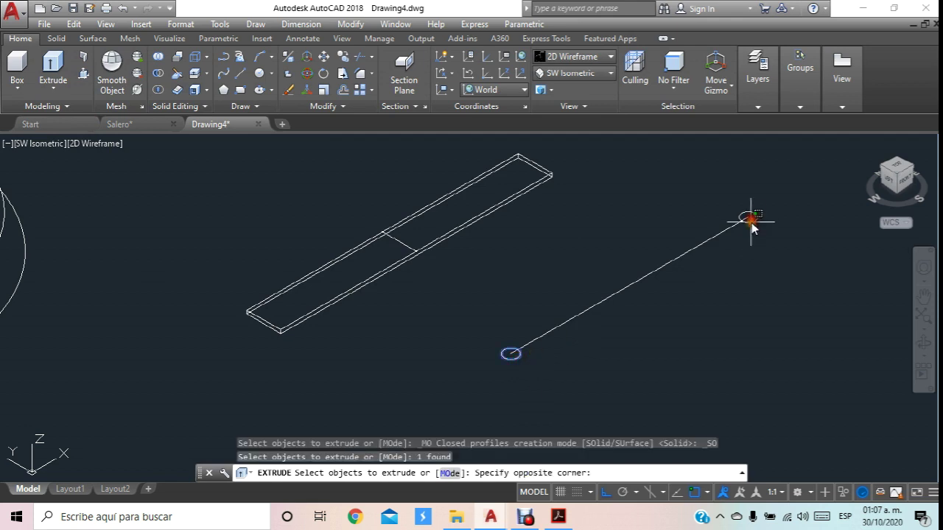
click(748, 234)
scroll(747, 234, down, 4)
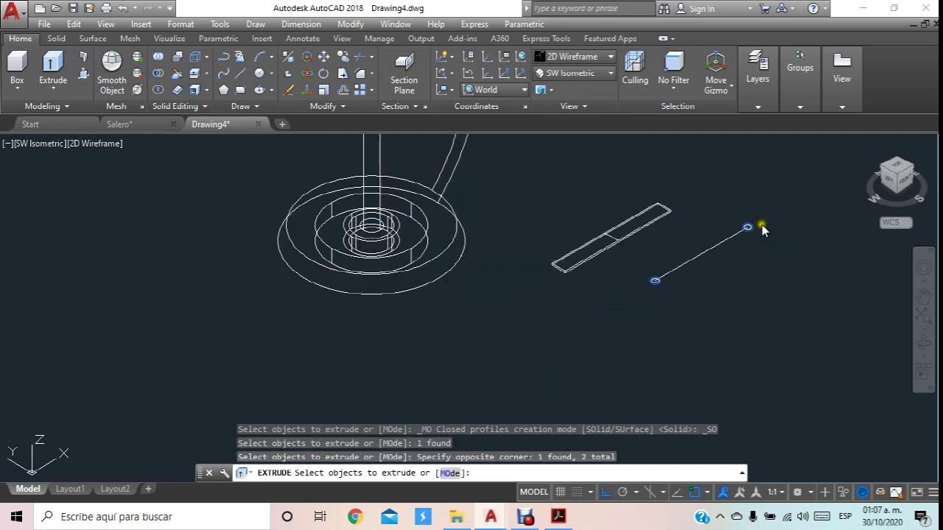
key(Return)
scroll(750, 221, up, 5)
click(745, 215)
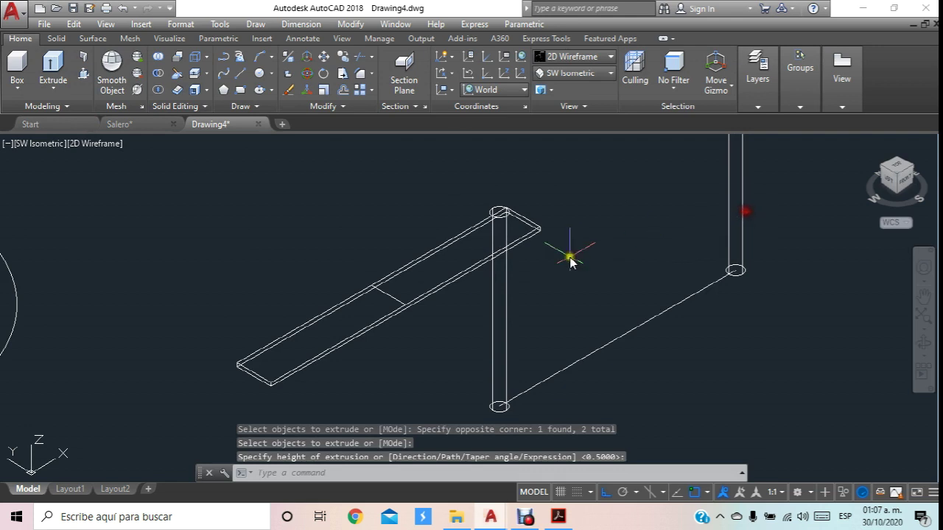
middle_drag(568, 257, 584, 243)
Move the cylinders and line onto the ends of the plank.
click(325, 58)
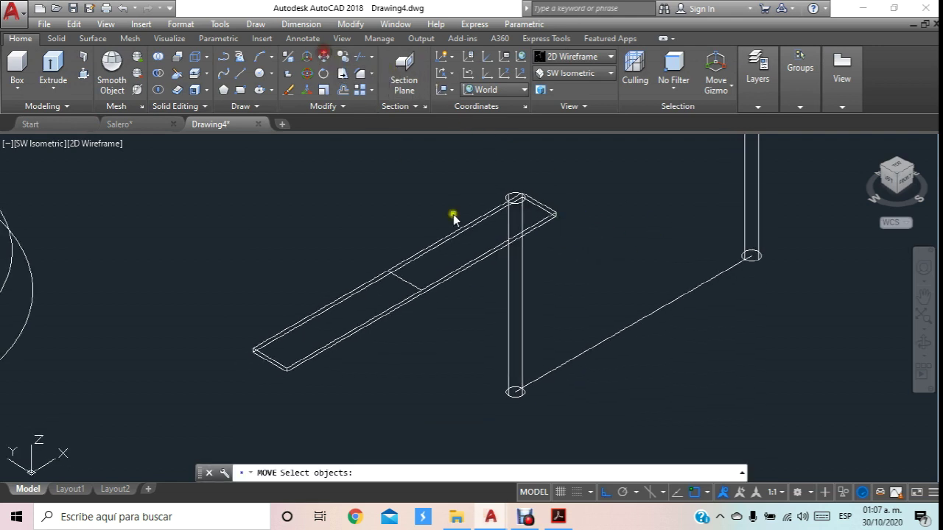
click(580, 396)
click(503, 369)
drag(800, 289, 702, 199)
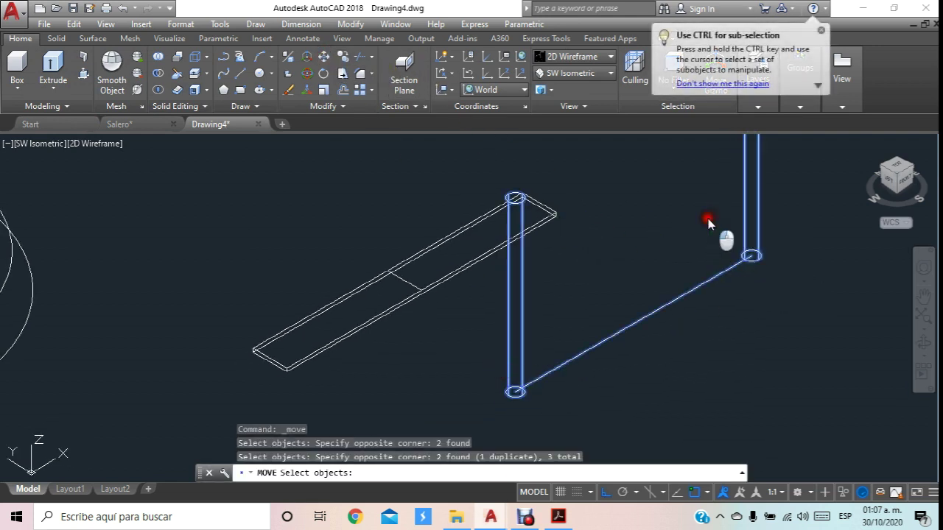
key(Return)
click(635, 327)
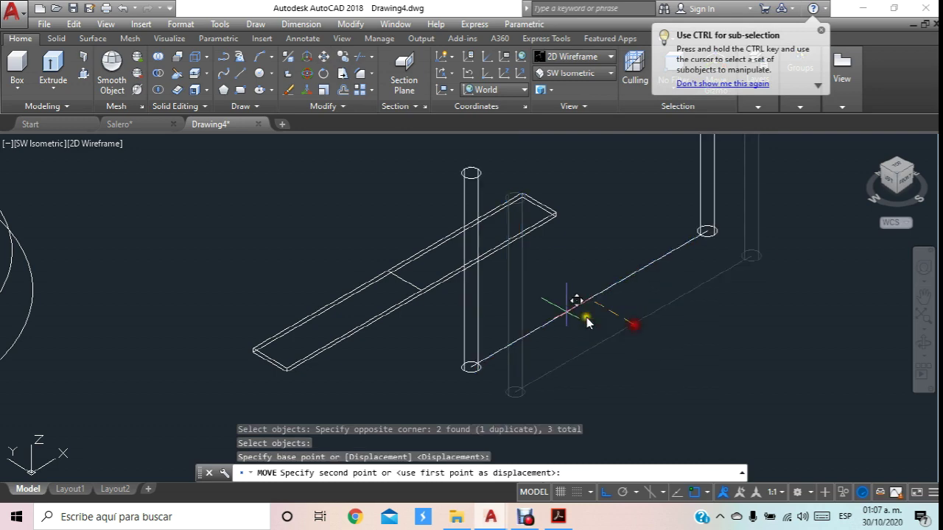
click(411, 281)
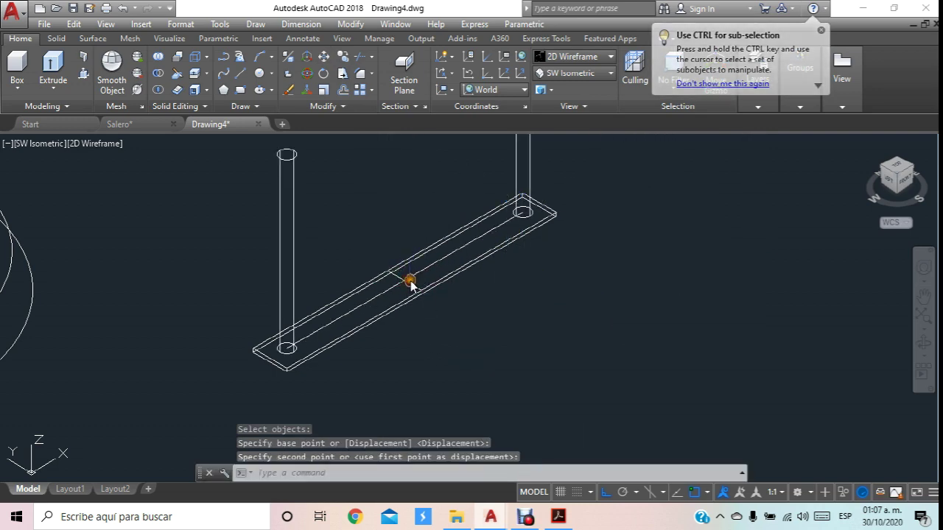
scroll(411, 281, down, 3)
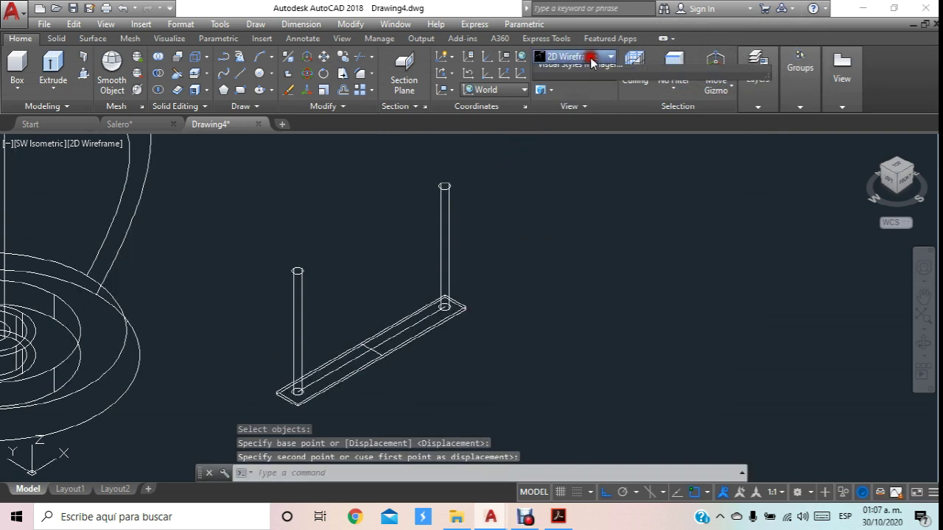
Switch to Shaded with edges and lower both cylinders through the plank.
click(589, 56)
click(623, 147)
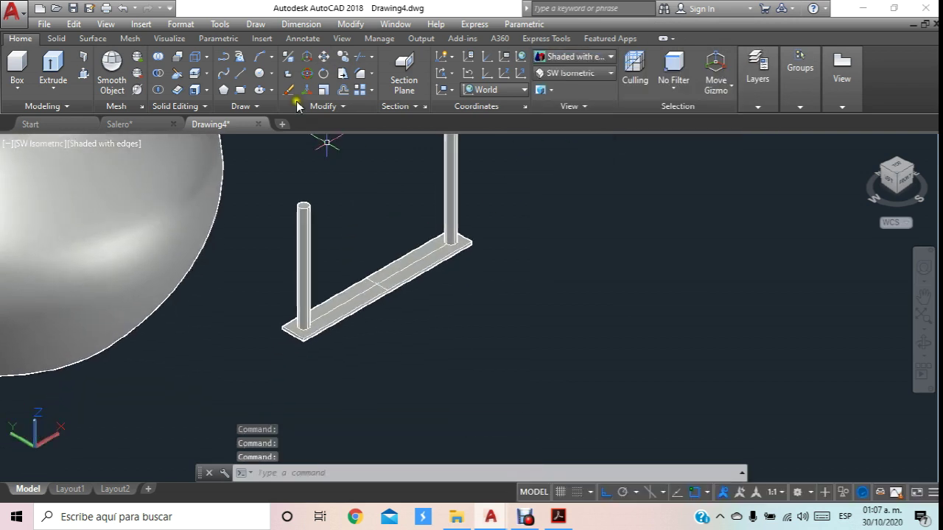
click(324, 57)
click(317, 207)
click(283, 245)
click(507, 165)
click(434, 193)
key(Return)
click(582, 210)
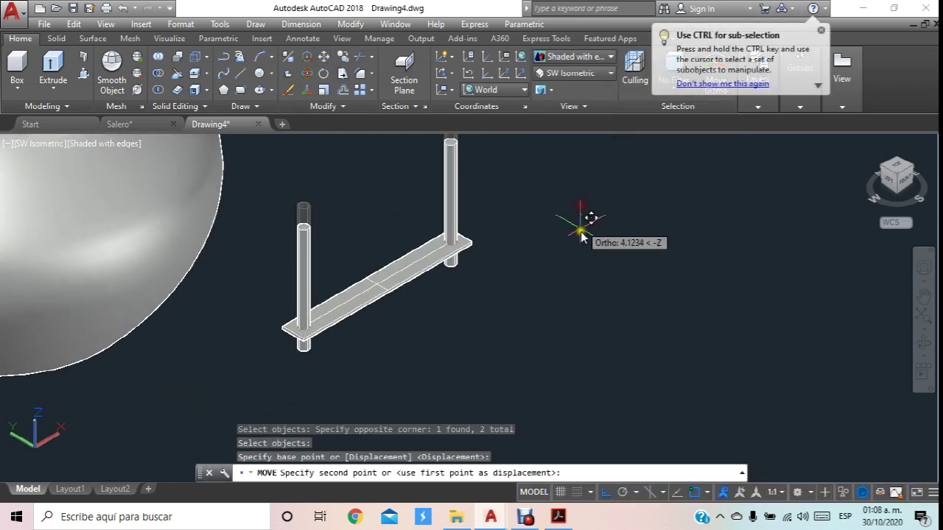
click(581, 245)
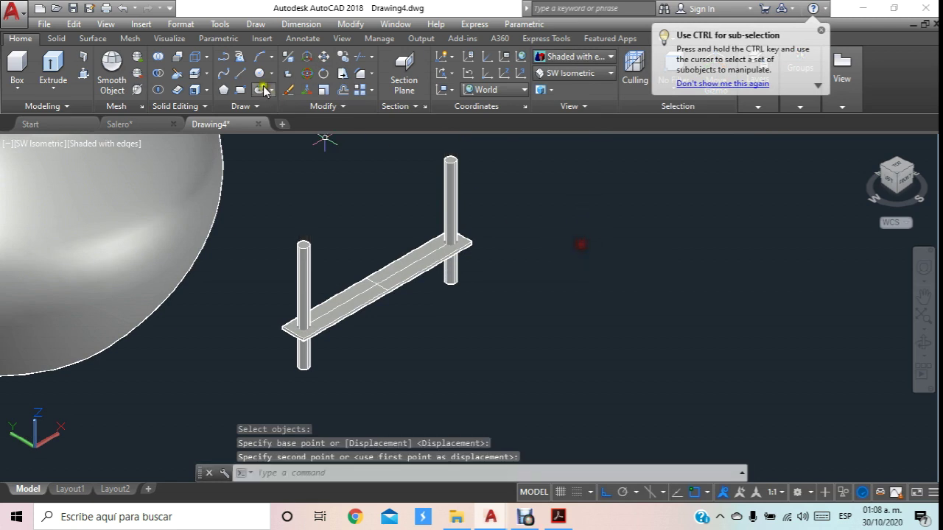
Subtract both cylinders from the plank to leave two holes.
click(160, 74)
click(377, 289)
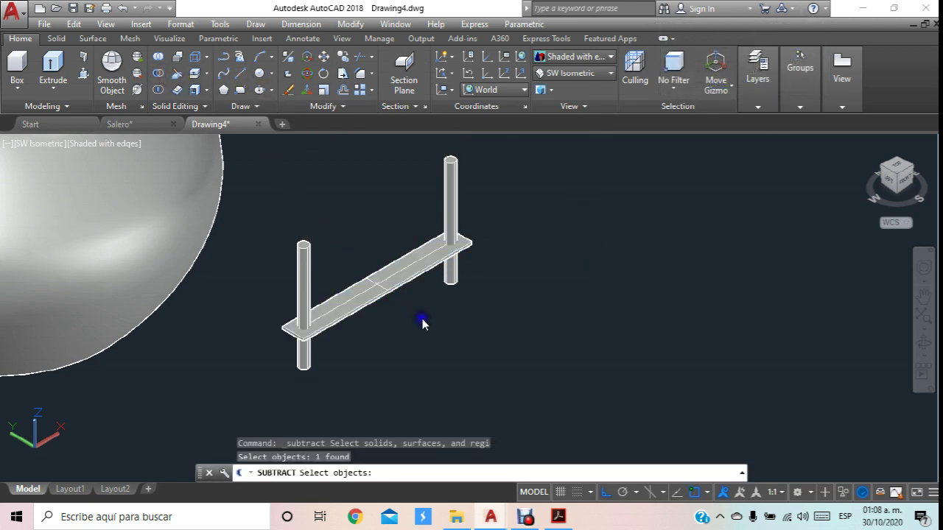
key(Return)
click(480, 163)
click(427, 200)
click(344, 254)
click(257, 276)
key(Return)
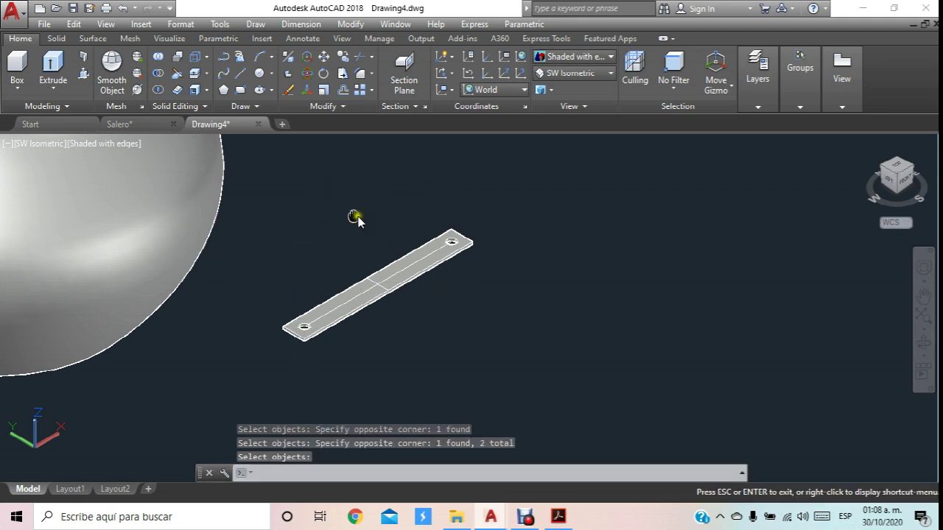
middle_drag(356, 220, 436, 219)
scroll(436, 217, down, 3)
scroll(429, 225, up, 3)
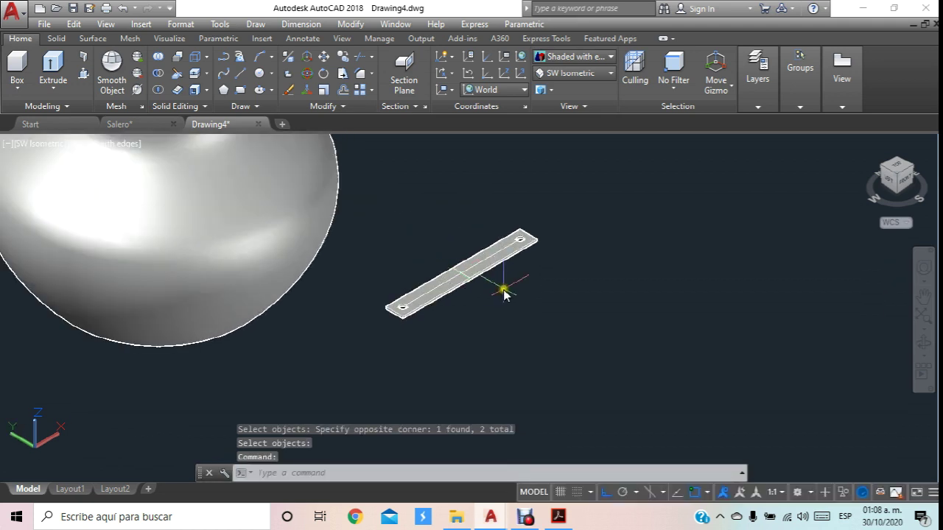
Orbit the model, then display it as 2D Wireframe again.
click(923, 341)
mouse_move(499, 256)
mouse_down()
mouse_move(481, 155)
mouse_move(465, 246)
mouse_move(482, 271)
mouse_move(498, 164)
mouse_move(513, 296)
mouse_move(513, 240)
mouse_move(491, 263)
mouse_move(548, 211)
mouse_up()
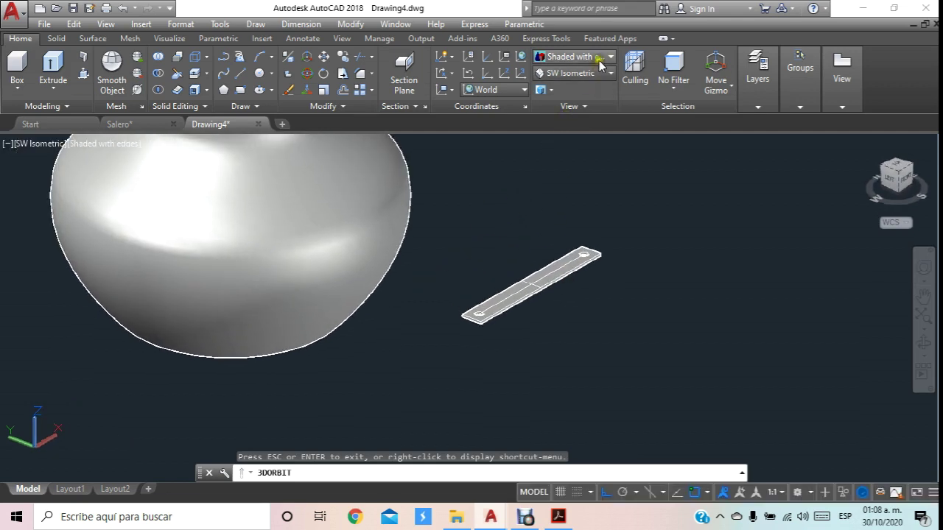
click(600, 63)
click(558, 98)
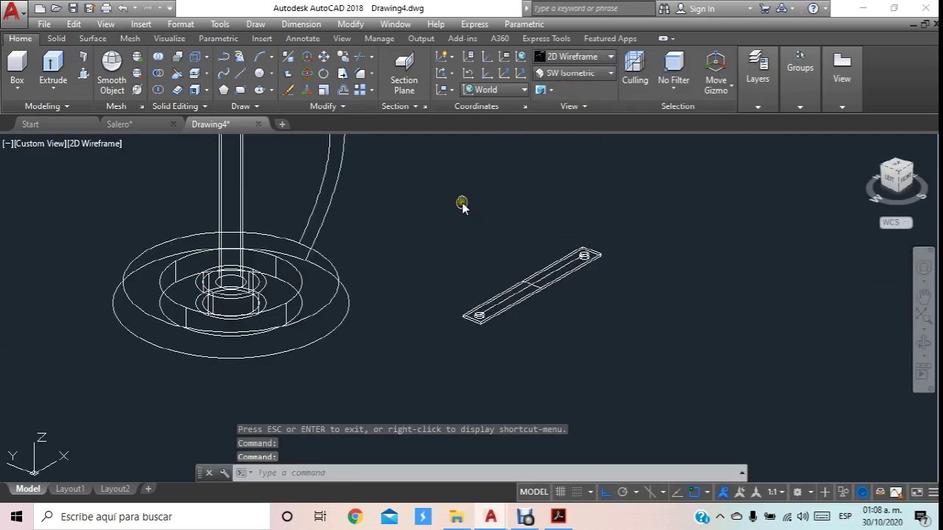
middle_drag(462, 205, 503, 204)
Move the holed bar from its midpoint to the centre of the vase base.
click(323, 57)
click(675, 338)
click(501, 228)
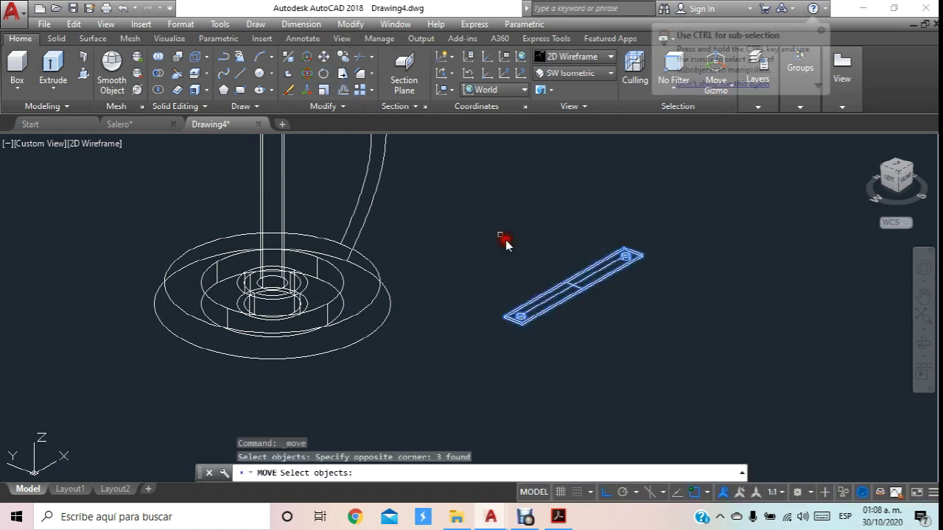
scroll(589, 289, up, 2)
scroll(573, 284, up, 4)
key(Return)
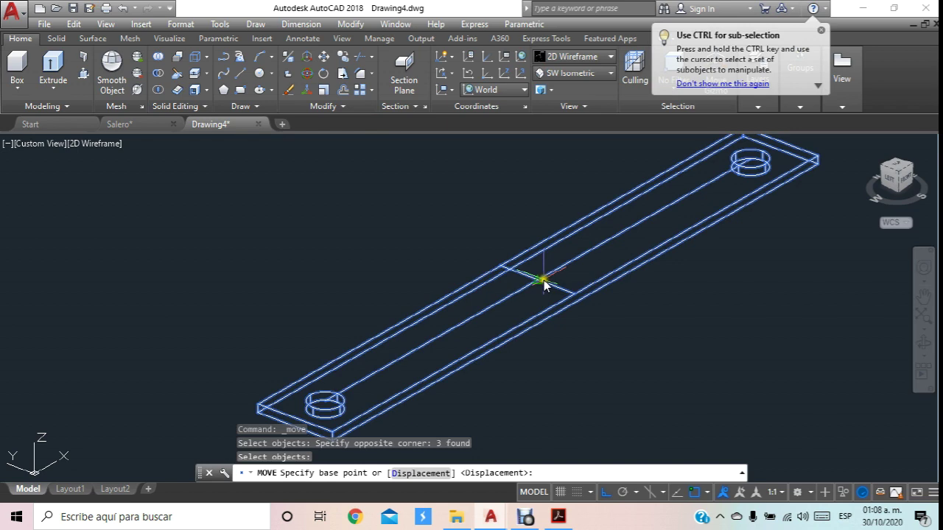
click(540, 283)
scroll(543, 276, down, 5)
scroll(452, 298, up, 2)
scroll(330, 302, up, 2)
scroll(329, 303, up, 2)
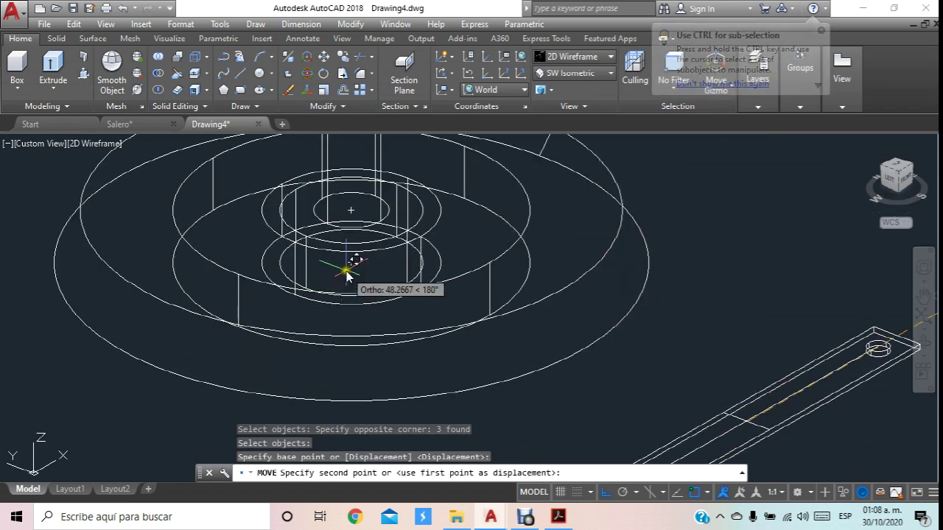
click(350, 267)
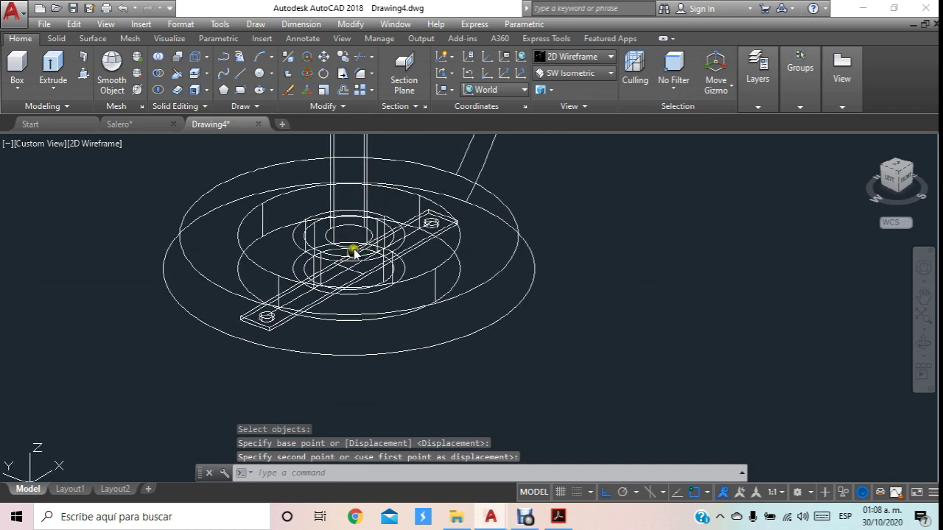
scroll(354, 250, down, 2)
scroll(353, 248, down, 1)
Display the model as Shaded with edges and orbit to view the vase with the bar.
click(571, 56)
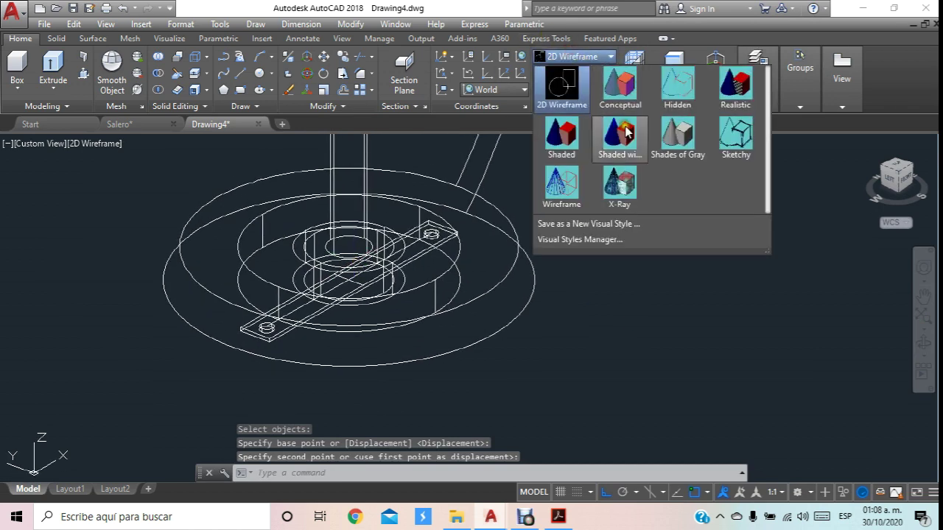
click(623, 145)
click(923, 342)
mouse_move(582, 236)
mouse_down()
mouse_move(547, 174)
mouse_move(526, 106)
mouse_move(385, 107)
mouse_move(374, 120)
mouse_move(467, 106)
mouse_move(482, 151)
mouse_move(447, 181)
mouse_move(450, 219)
mouse_move(464, 232)
mouse_move(390, 322)
mouse_up()
click(559, 516)
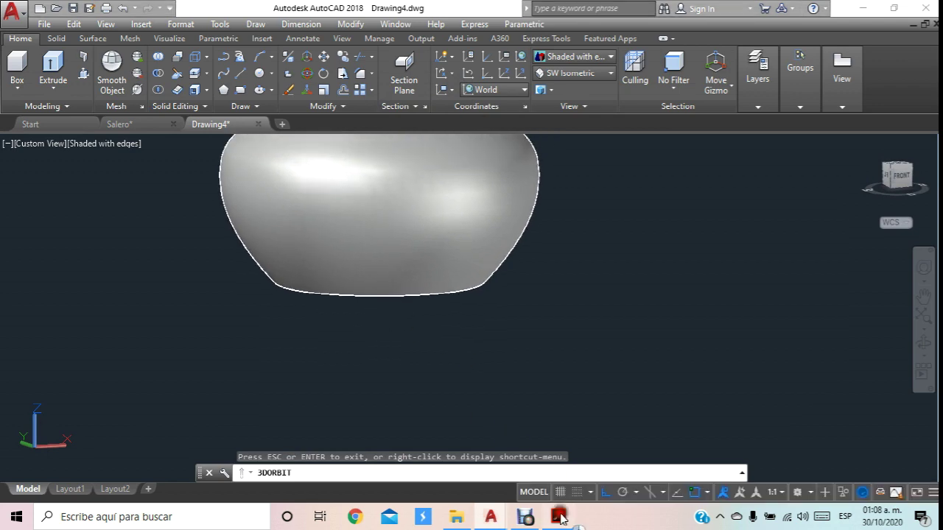
scroll(549, 341, down, 1)
scroll(550, 331, down, 2)
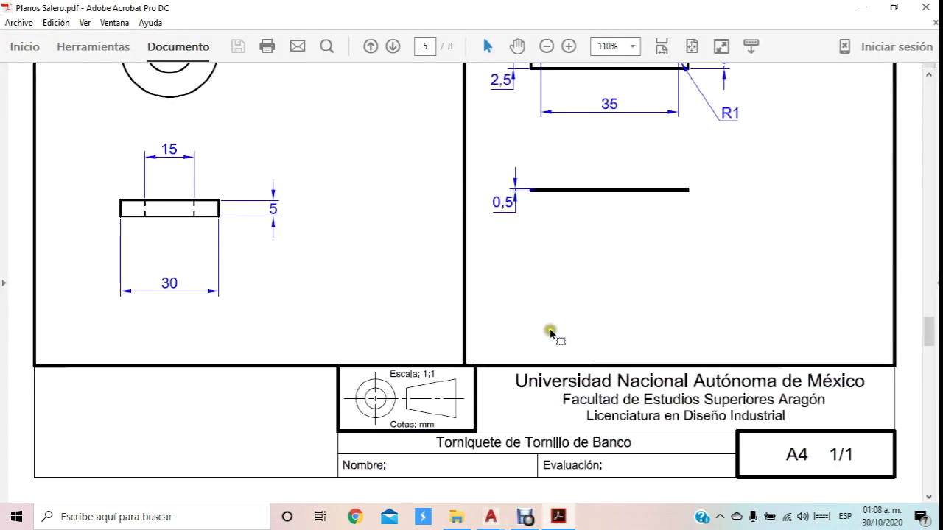
scroll(549, 335, down, 3)
scroll(551, 339, down, 1)
scroll(551, 339, down, 2)
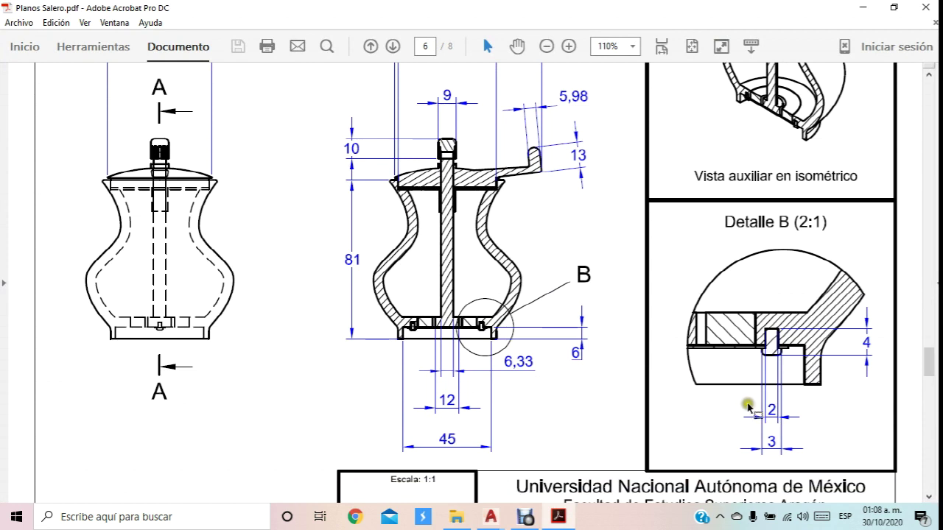
scroll(766, 376, down, 1)
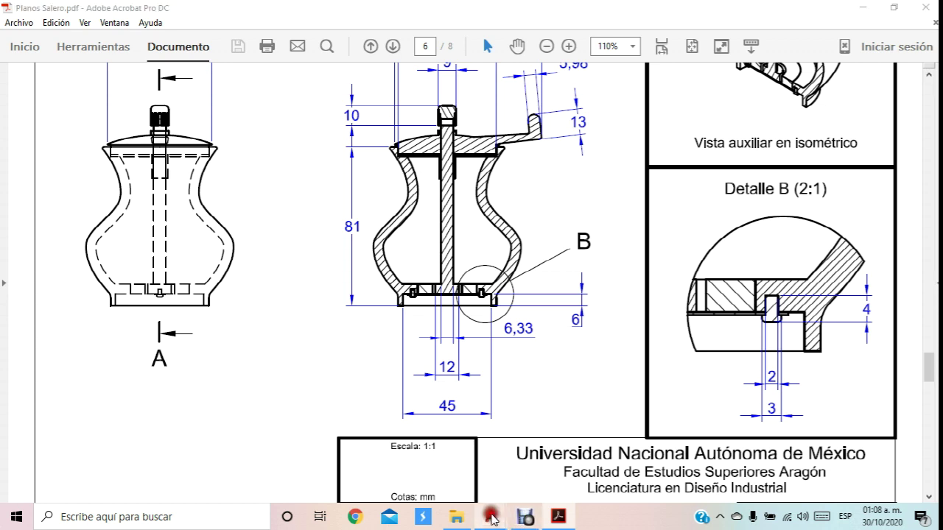
click(542, 443)
mouse_move(482, 315)
mouse_down()
mouse_move(458, 331)
mouse_move(478, 303)
mouse_move(452, 297)
mouse_move(459, 315)
mouse_move(478, 204)
mouse_move(466, 334)
mouse_up()
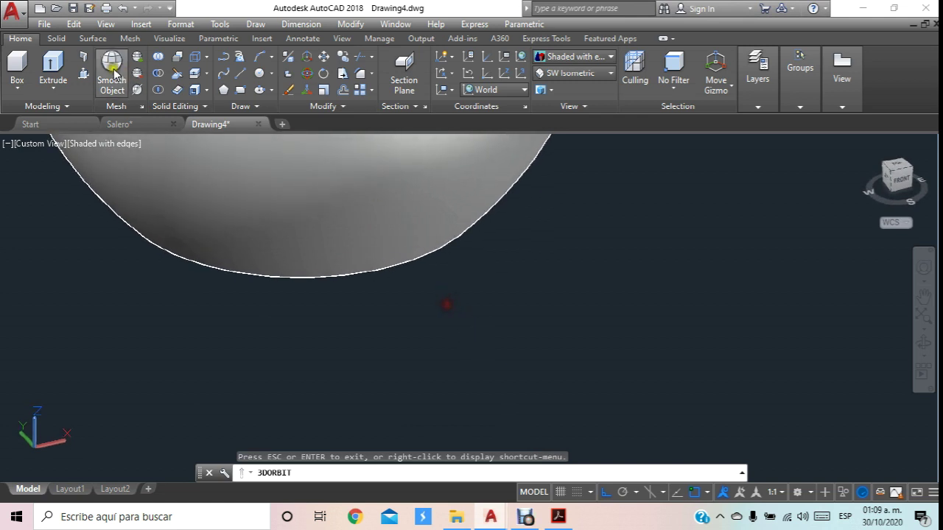
click(16, 85)
click(26, 140)
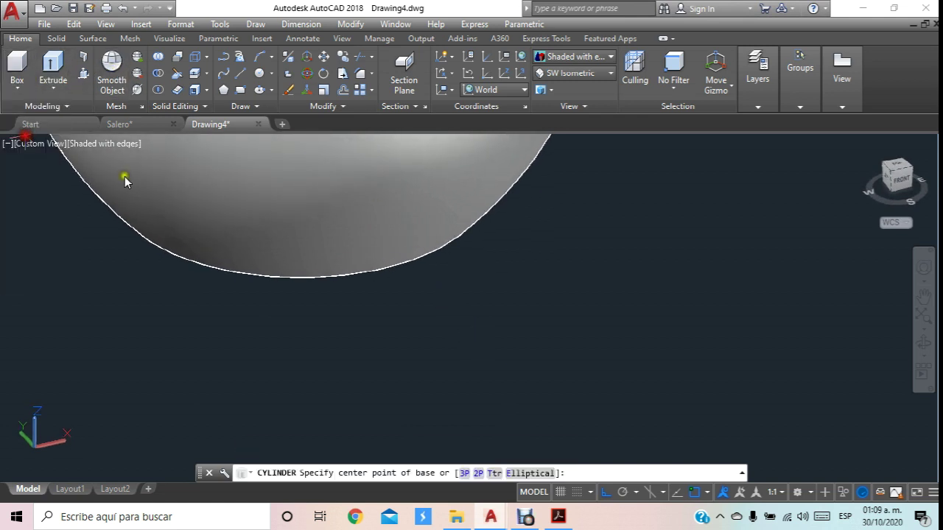
click(466, 326)
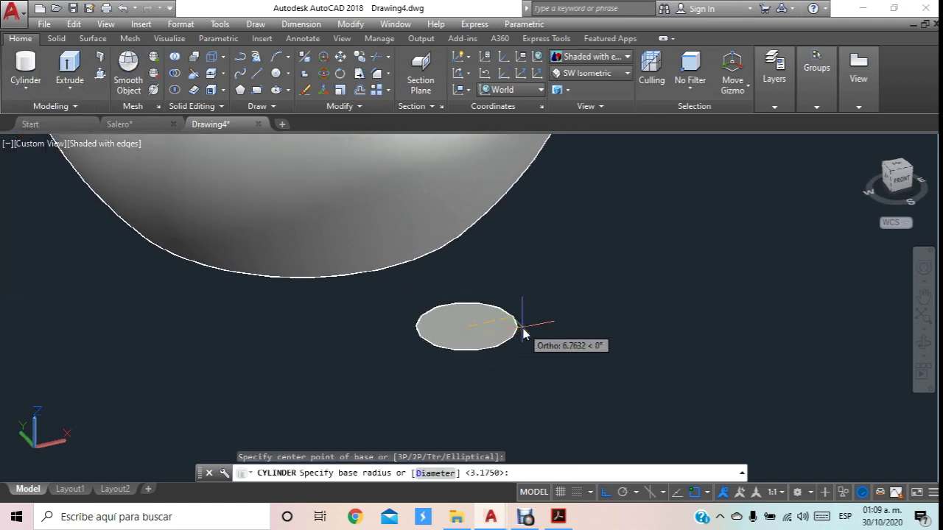
text(d)
key(Return)
key(Return)
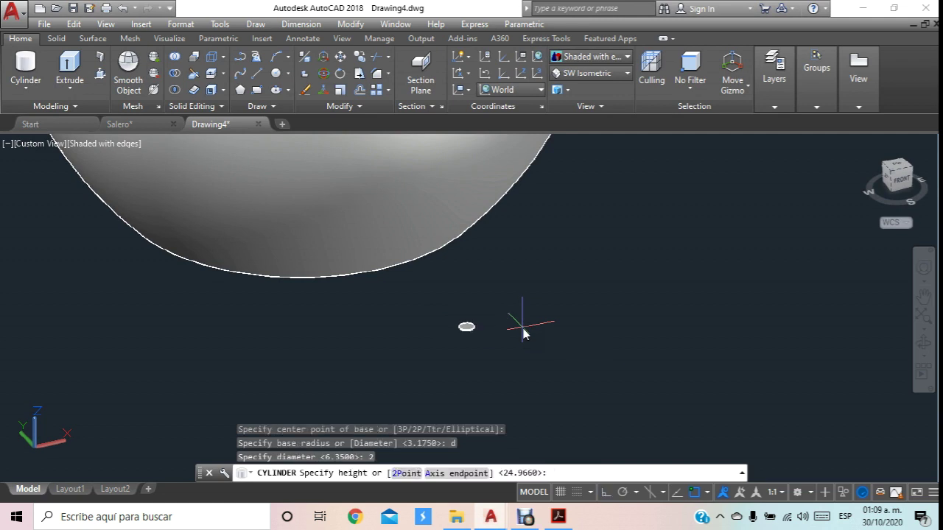
text(6)
key(Return)
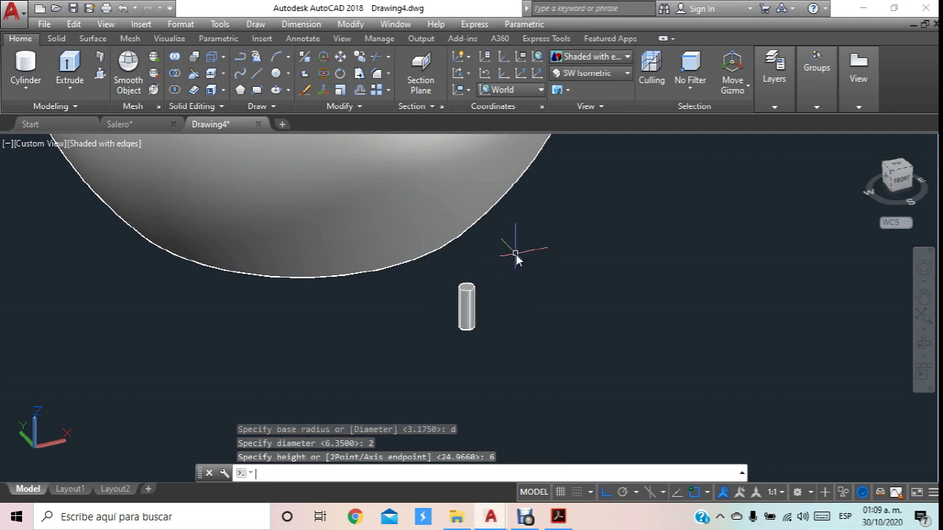
click(922, 343)
mouse_move(783, 331)
mouse_down()
mouse_move(606, 314)
mouse_move(621, 267)
mouse_move(636, 263)
mouse_move(419, 265)
mouse_move(553, 315)
mouse_move(607, 309)
mouse_move(614, 318)
mouse_move(690, 292)
mouse_move(654, 265)
mouse_up()
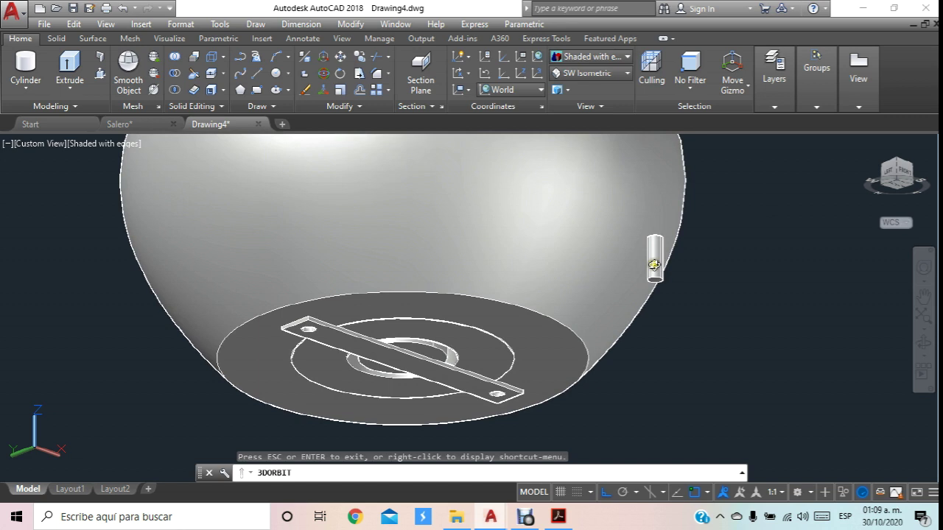
key(Escape)
click(655, 262)
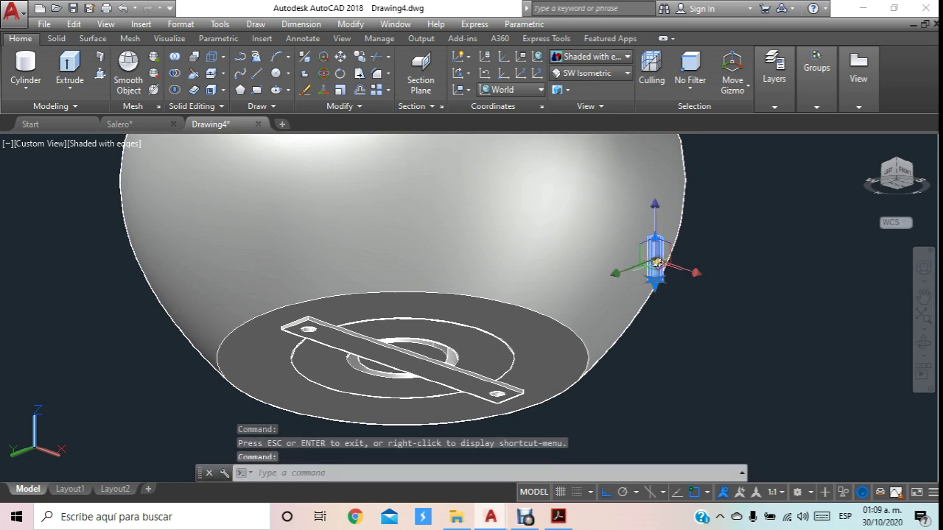
key(Delete)
click(923, 343)
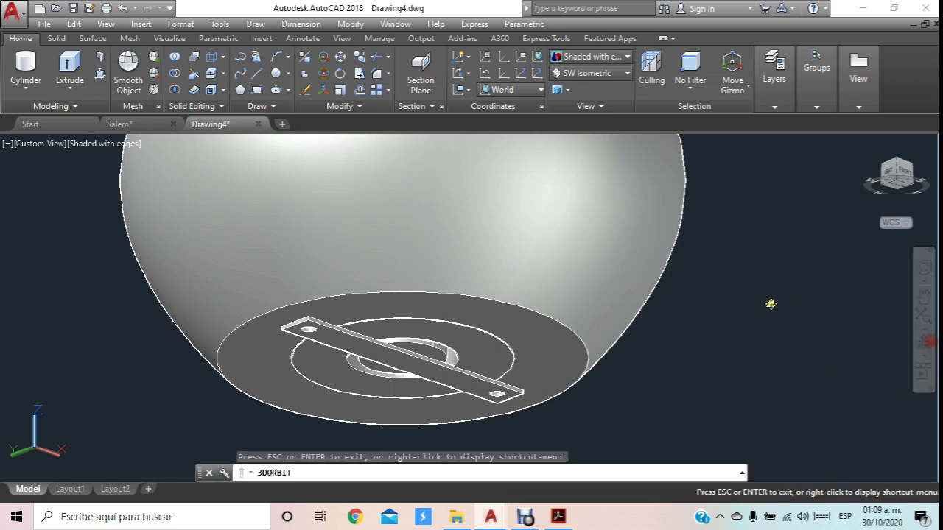
drag(772, 301, 687, 374)
drag(561, 333, 270, 236)
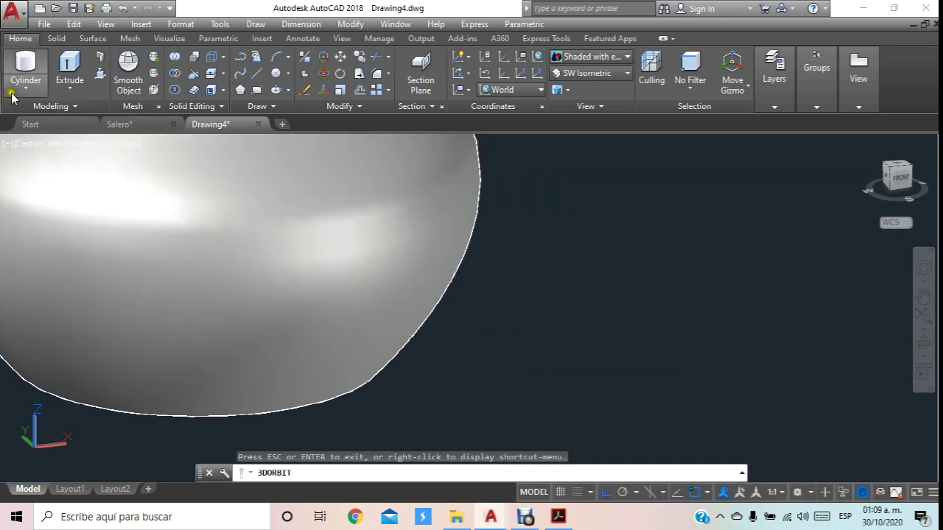
click(25, 68)
click(564, 353)
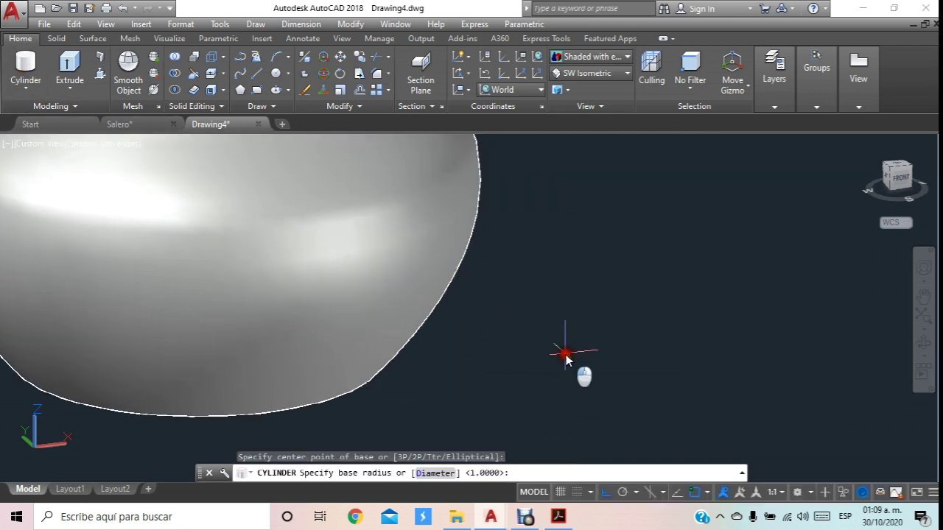
text(r)
key(Return)
text(2)
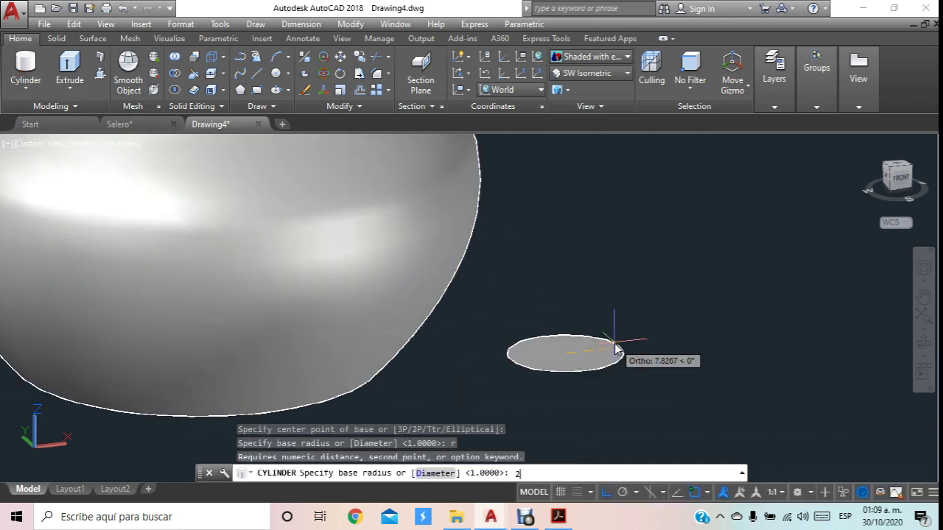
key(Return)
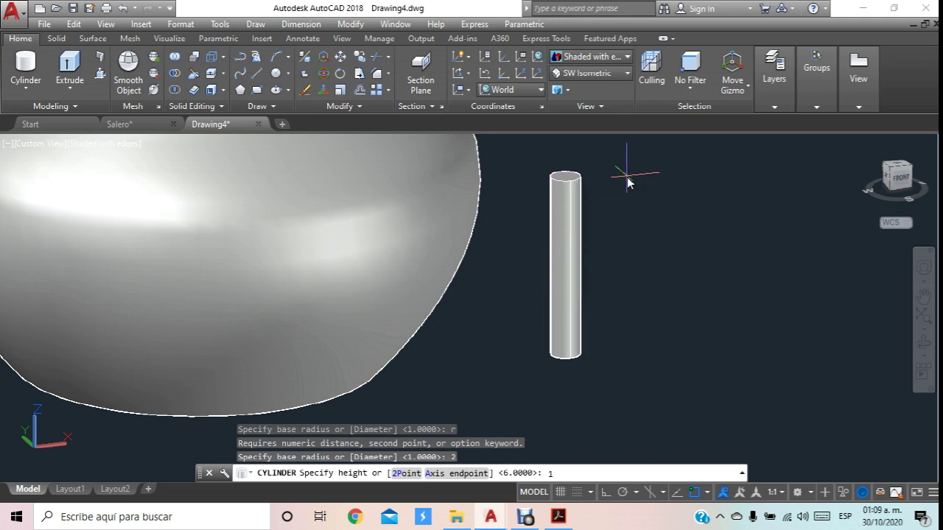
text(0)
key(Return)
key(Escape)
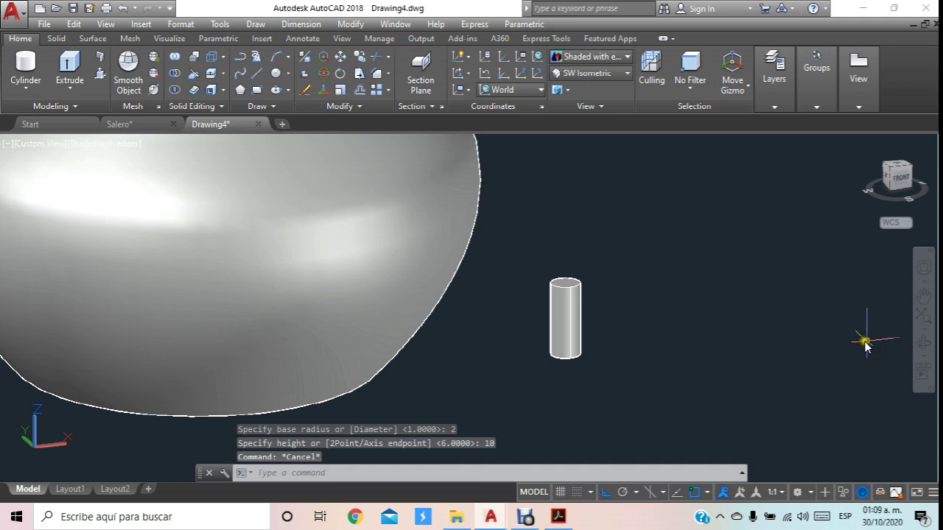
click(924, 343)
mouse_move(810, 343)
mouse_down()
mouse_move(514, 242)
mouse_move(427, 391)
mouse_move(501, 339)
mouse_move(540, 244)
mouse_move(572, 288)
mouse_up()
key(Escape)
click(603, 298)
key(Delete)
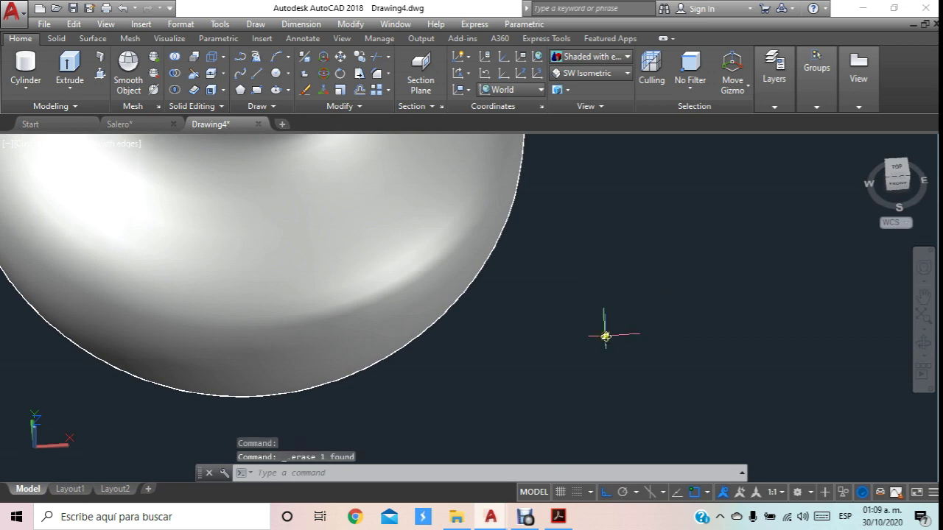
click(559, 520)
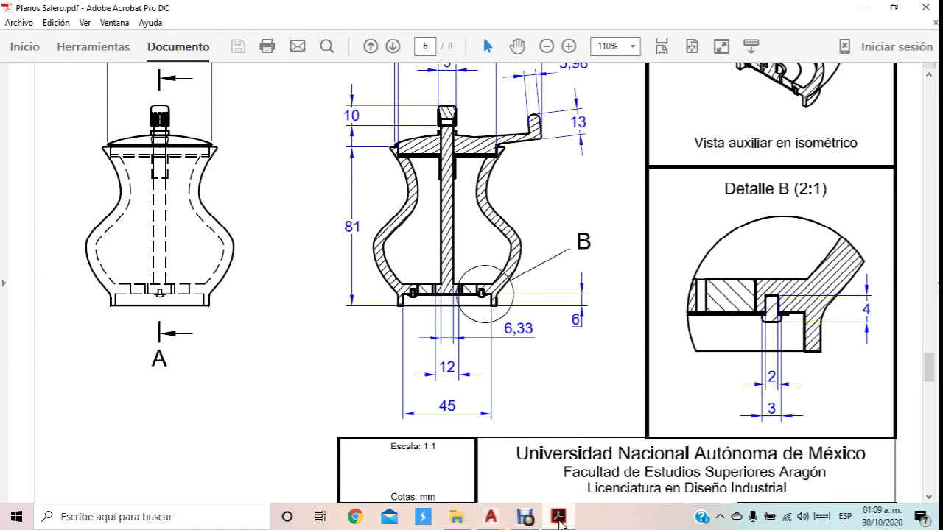
click(559, 519)
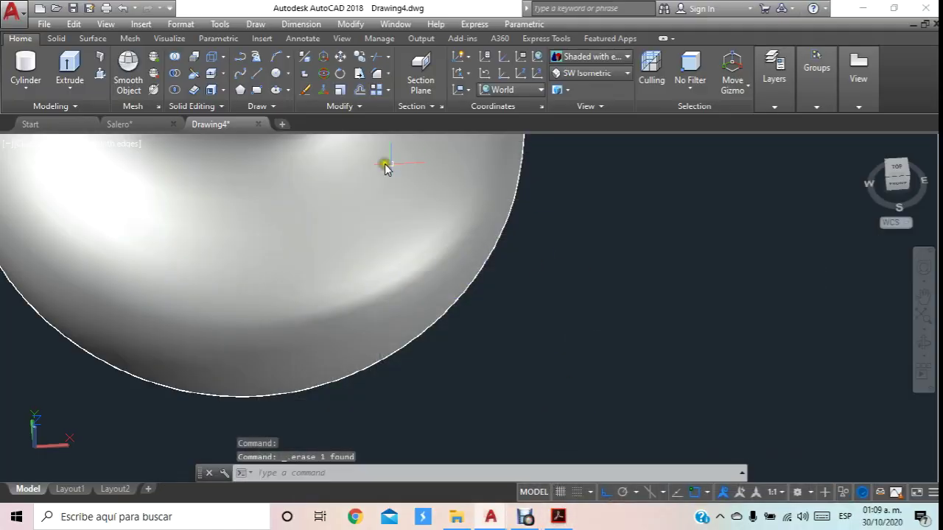
Draw a pin cylinder with diameter 2 and height 12 beside the body.
click(18, 67)
click(537, 350)
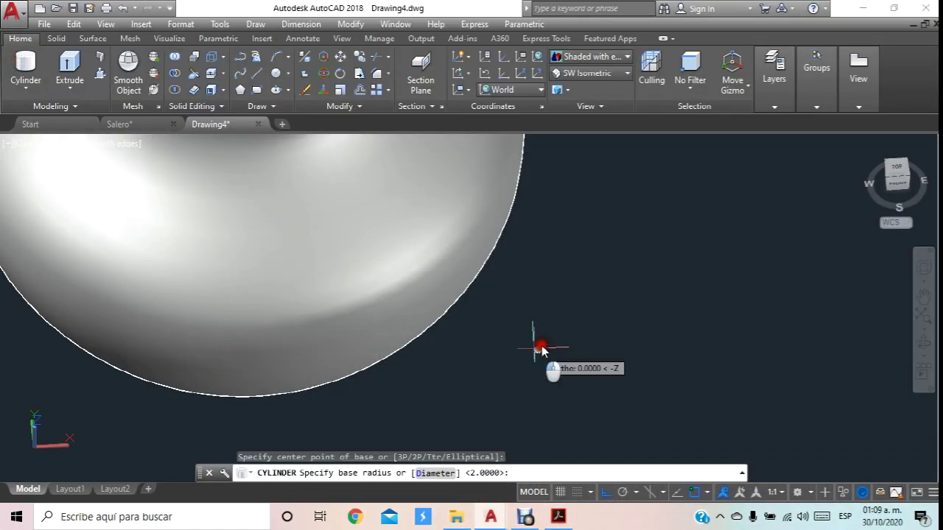
text(d)
key(Return)
text(2)
key(Return)
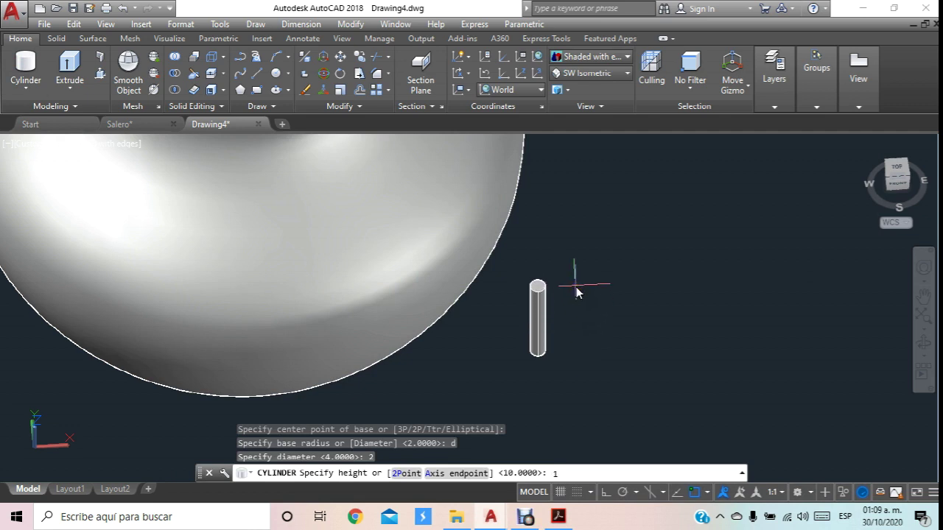
text(2)
key(Return)
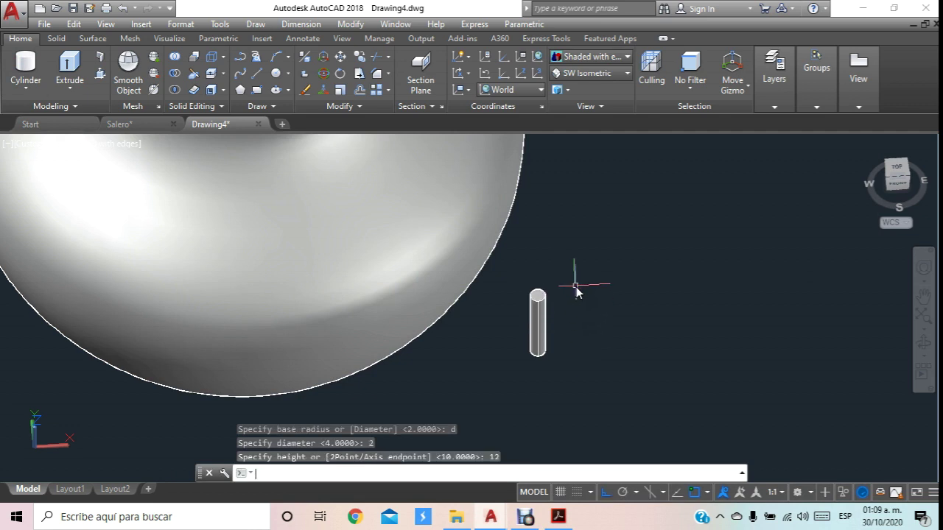
Orbit to see the lid's underside and switch to 2D Wireframe.
click(921, 343)
mouse_move(545, 273)
mouse_down()
mouse_move(558, 195)
mouse_move(358, 164)
mouse_up()
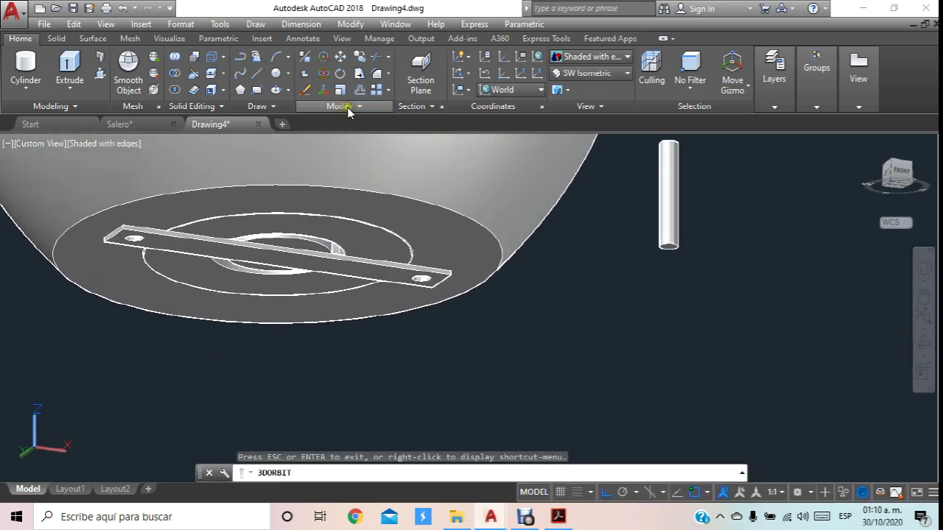
click(604, 58)
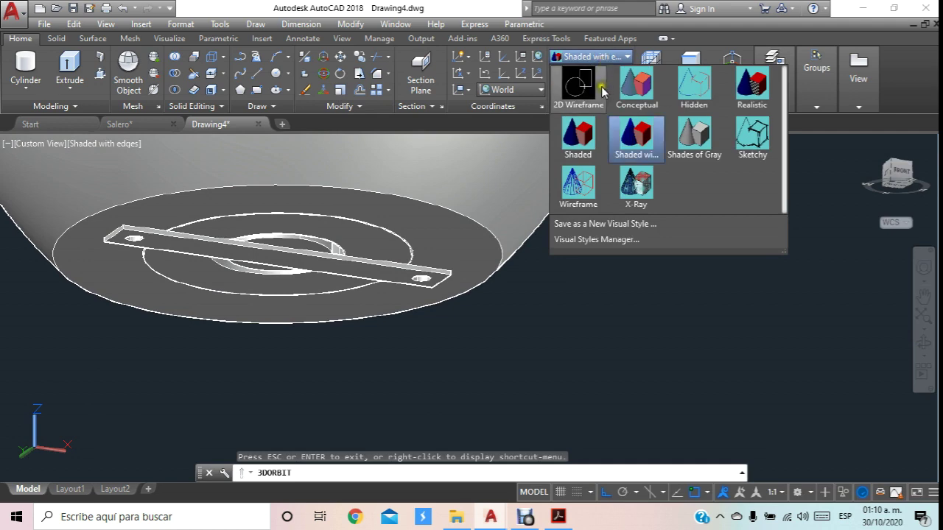
click(601, 88)
Move the pin by its top centre into the hole at one end of the bar.
click(359, 56)
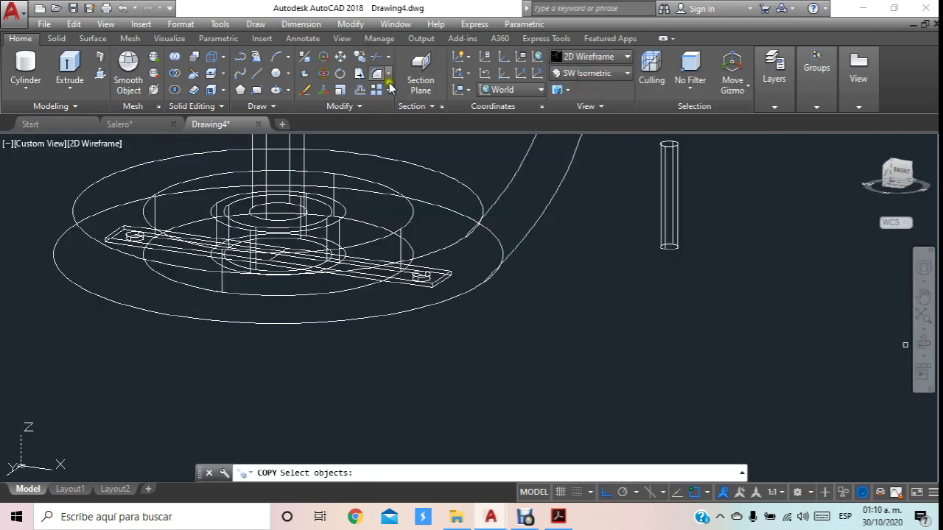
click(342, 62)
click(663, 211)
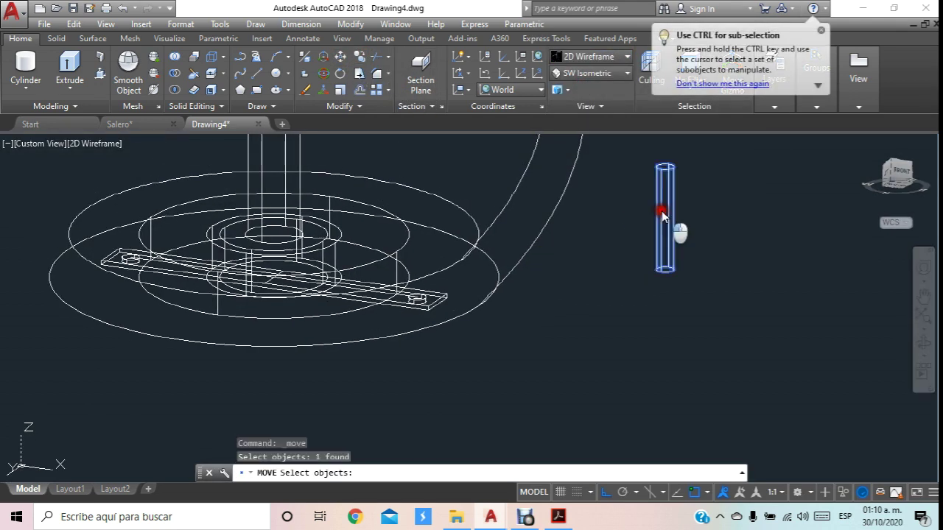
key(Return)
scroll(637, 180, up, 5)
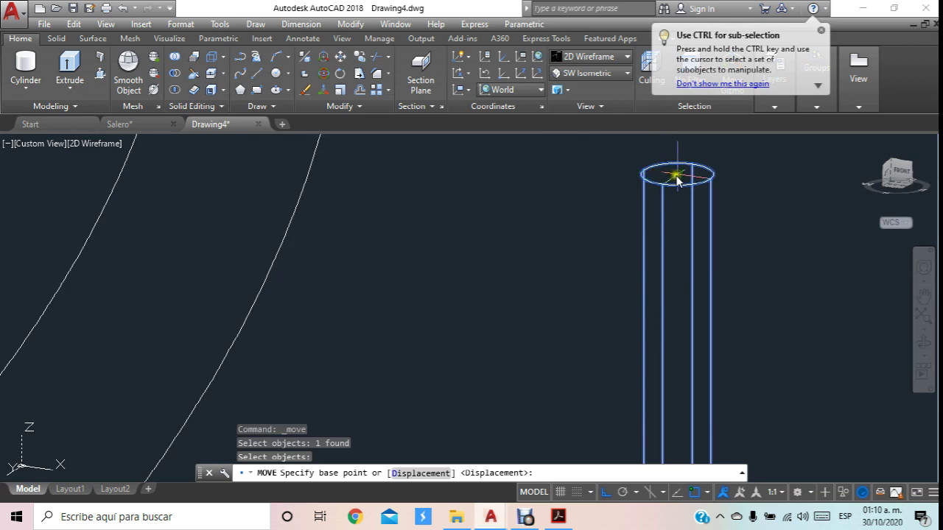
click(676, 176)
scroll(452, 337, down, 5)
scroll(432, 273, up, 3)
middle_drag(432, 274, 370, 198)
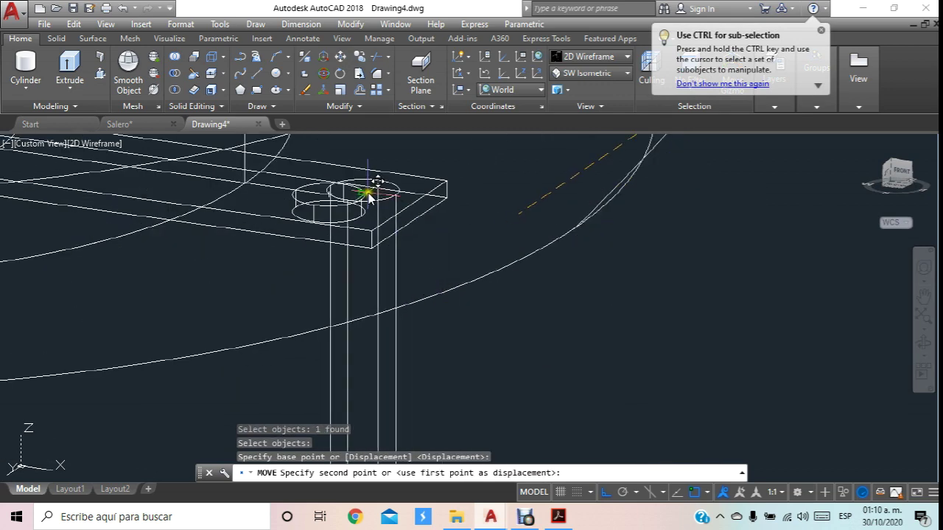
scroll(371, 197, up, 3)
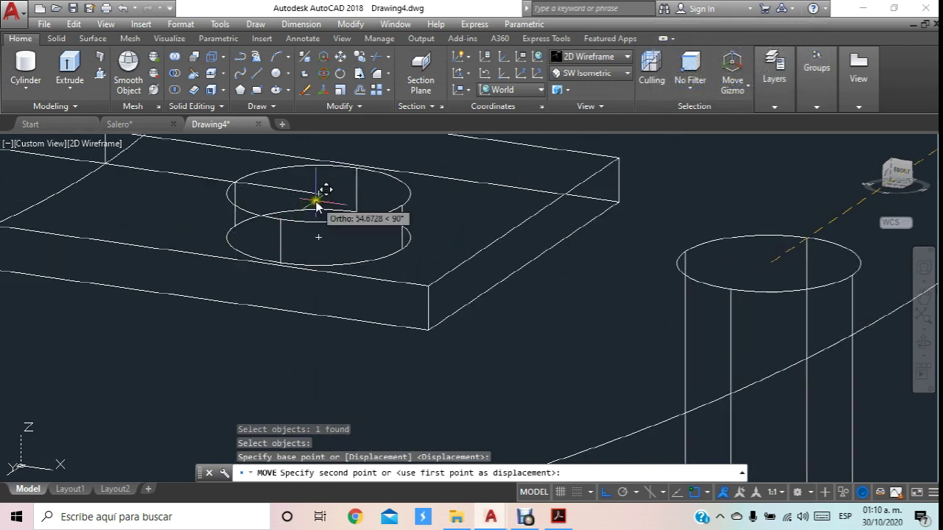
click(317, 204)
scroll(453, 225, down, 2)
scroll(446, 246, down, 3)
scroll(452, 232, up, 1)
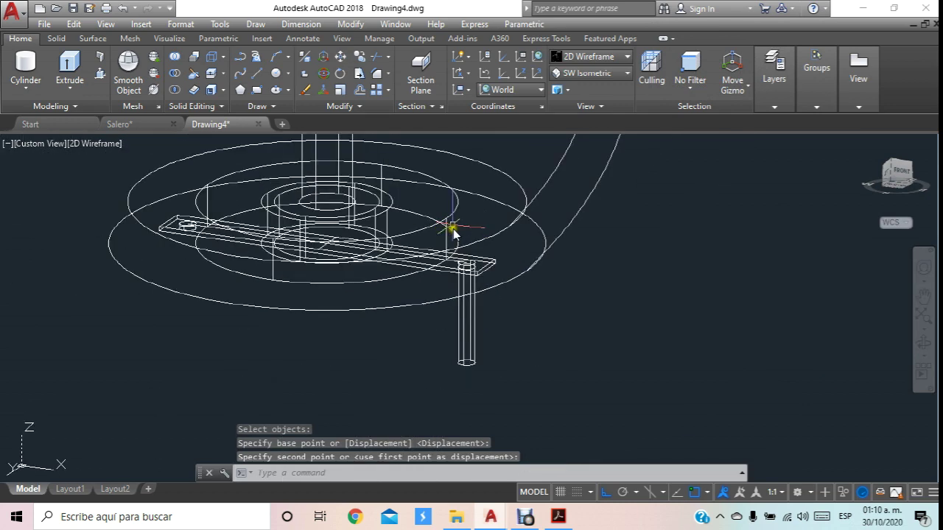
scroll(452, 232, up, 2)
Copy the pin into the hole at the bar's other end.
click(360, 65)
click(494, 400)
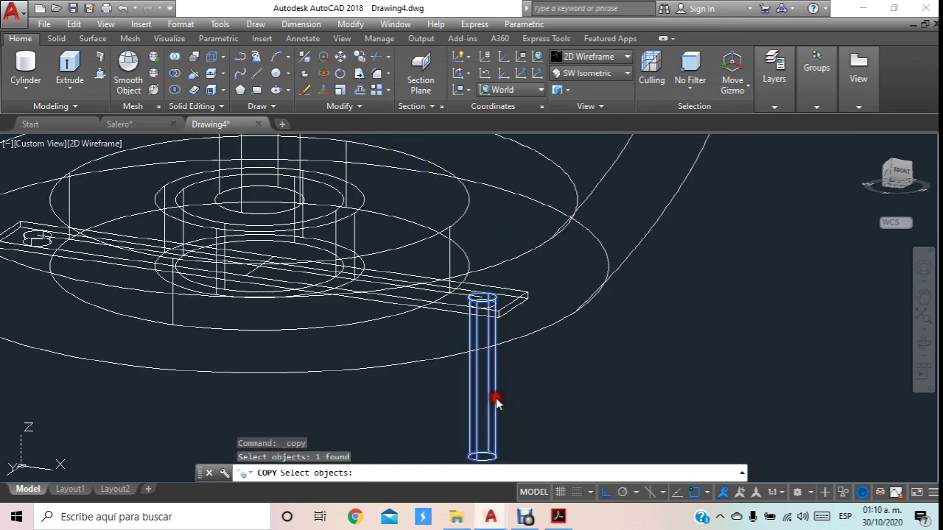
key(Return)
scroll(486, 346, up, 4)
scroll(487, 331, up, 5)
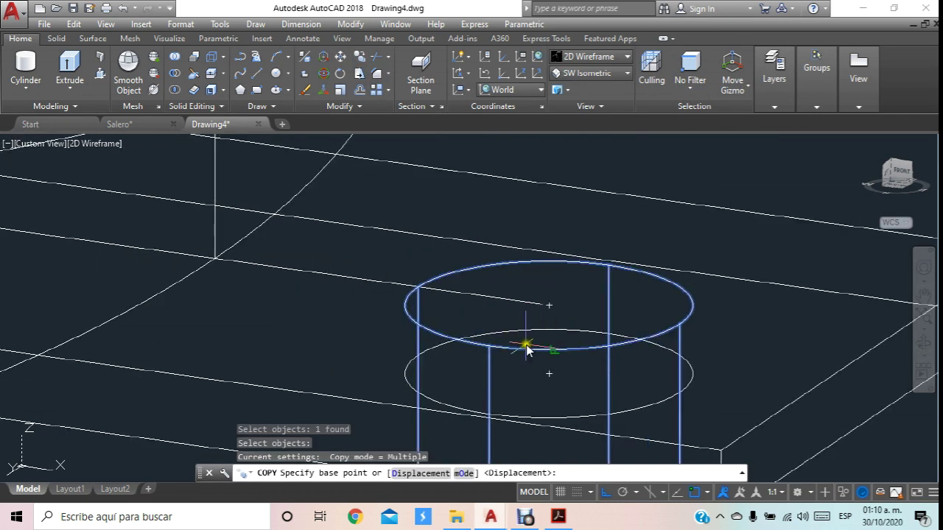
click(549, 311)
scroll(554, 311, down, 2)
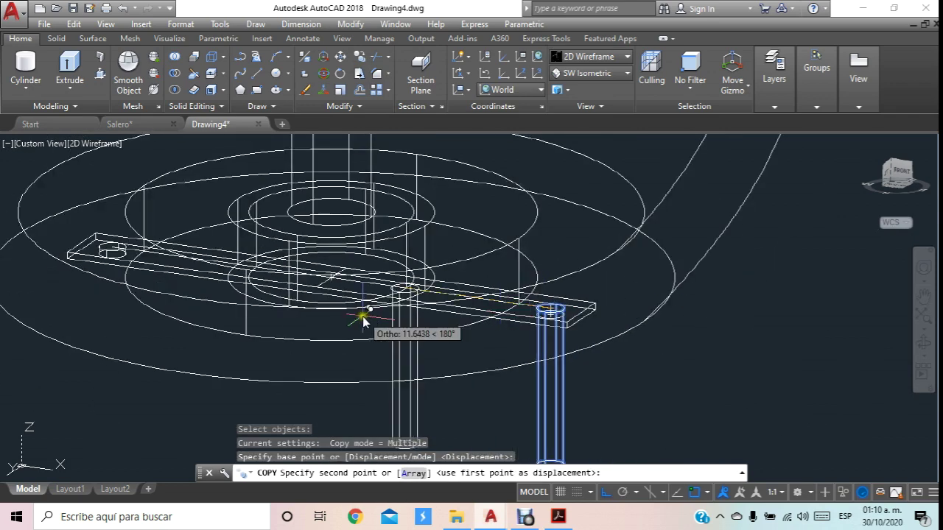
scroll(140, 263, up, 3)
scroll(98, 252, down, 2)
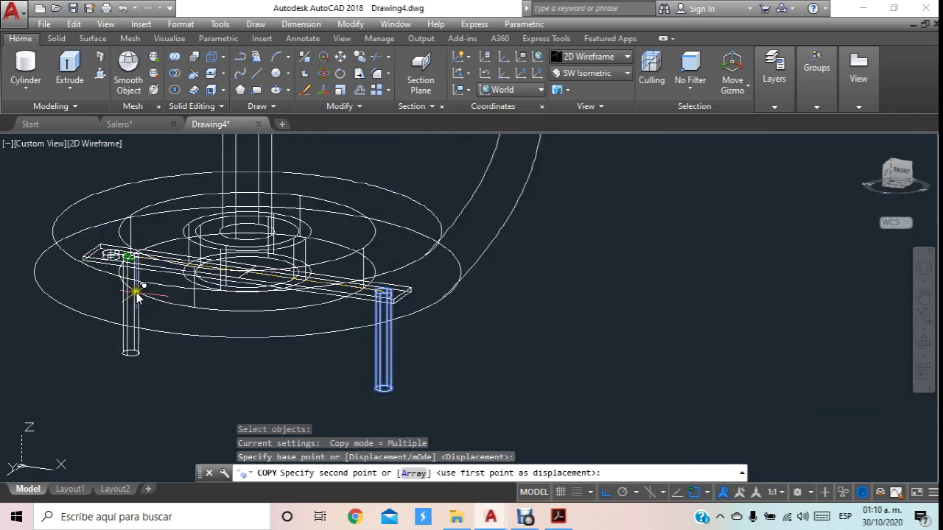
scroll(133, 287, up, 3)
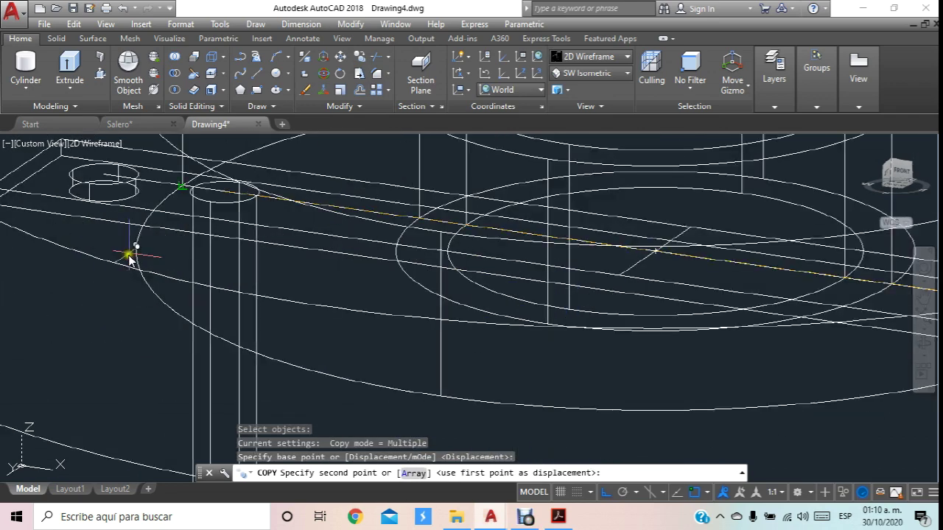
click(110, 174)
scroll(136, 199, down, 2)
key(Escape)
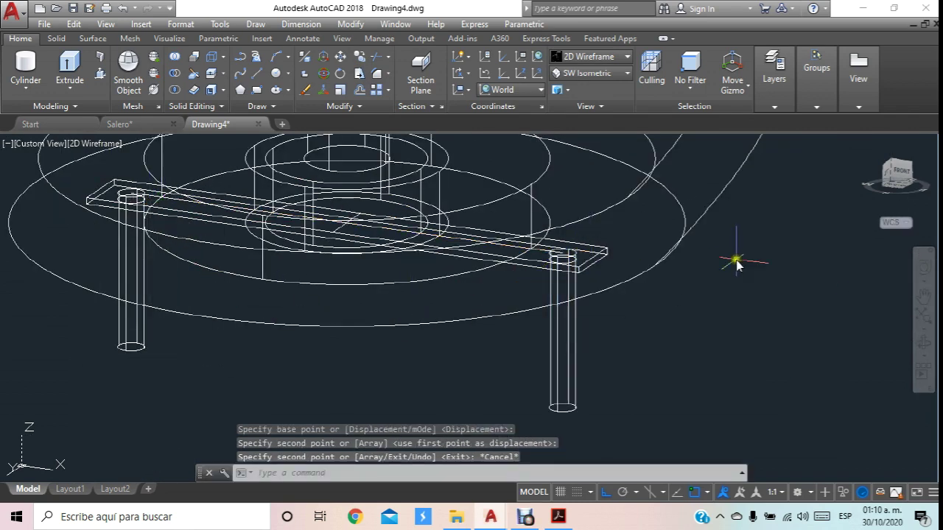
click(627, 58)
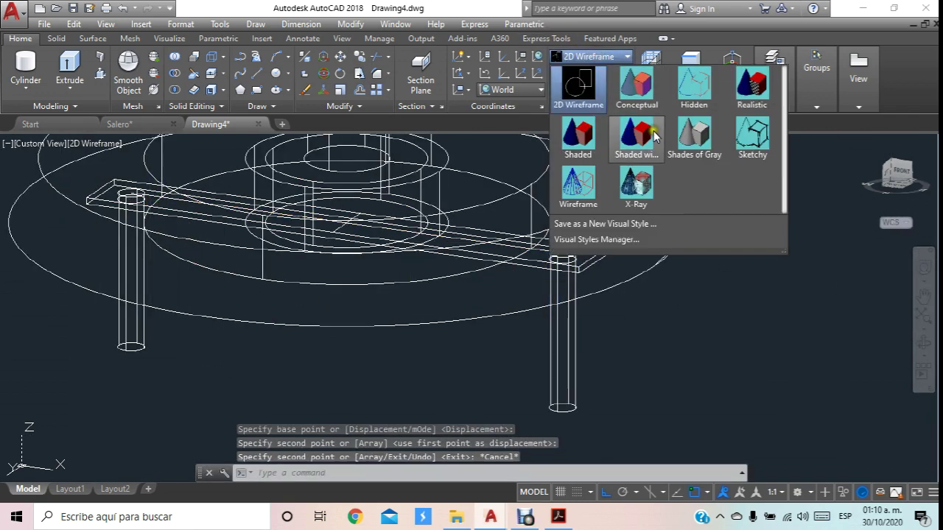
click(649, 131)
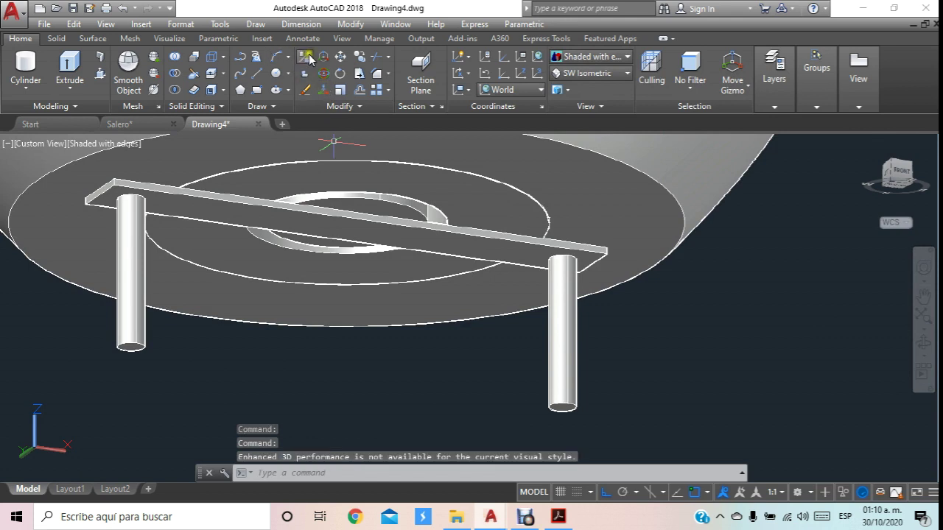
click(336, 60)
click(146, 344)
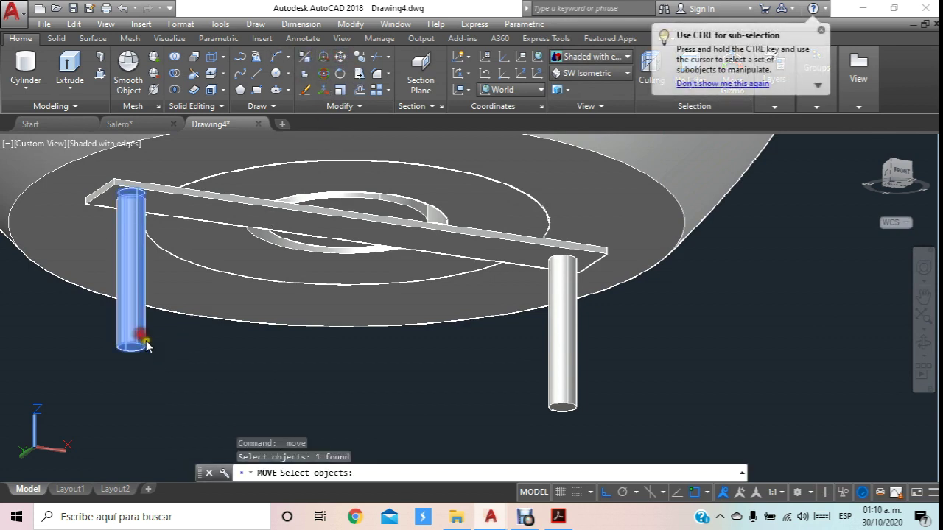
click(562, 374)
key(Return)
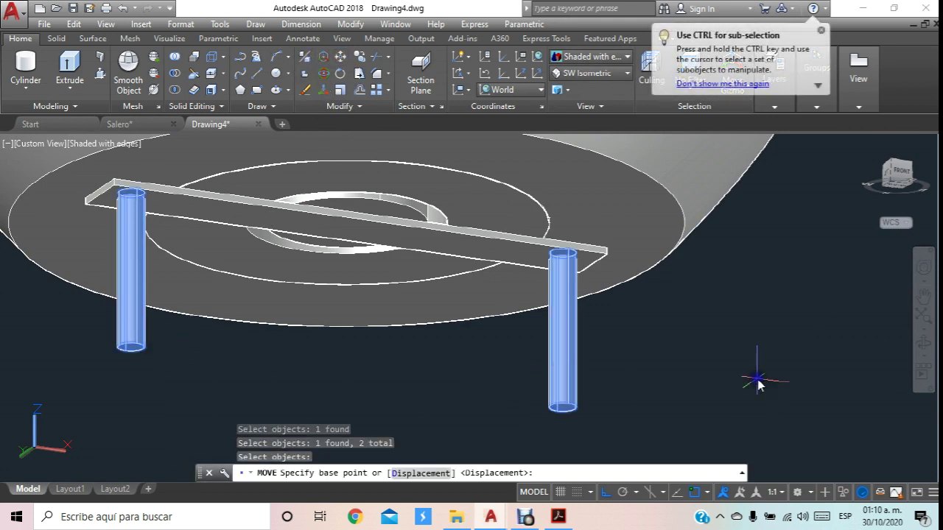
click(759, 383)
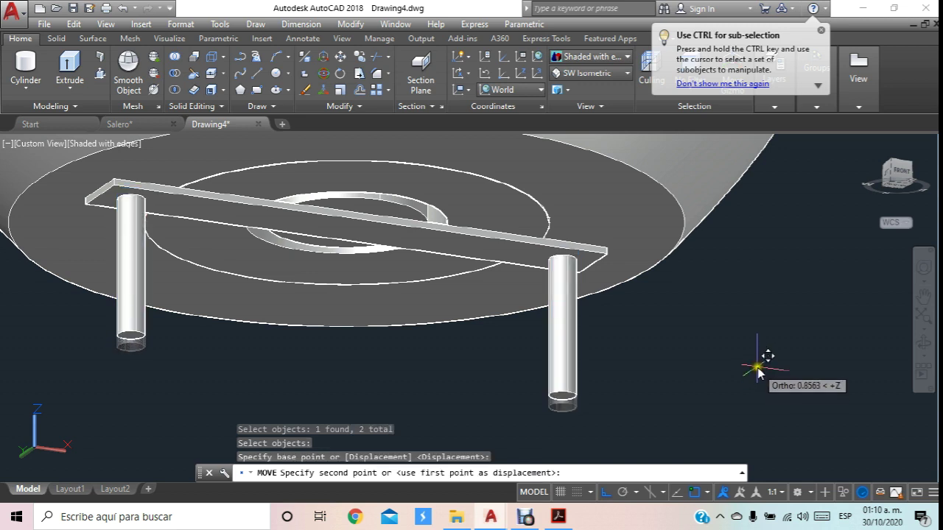
text(4)
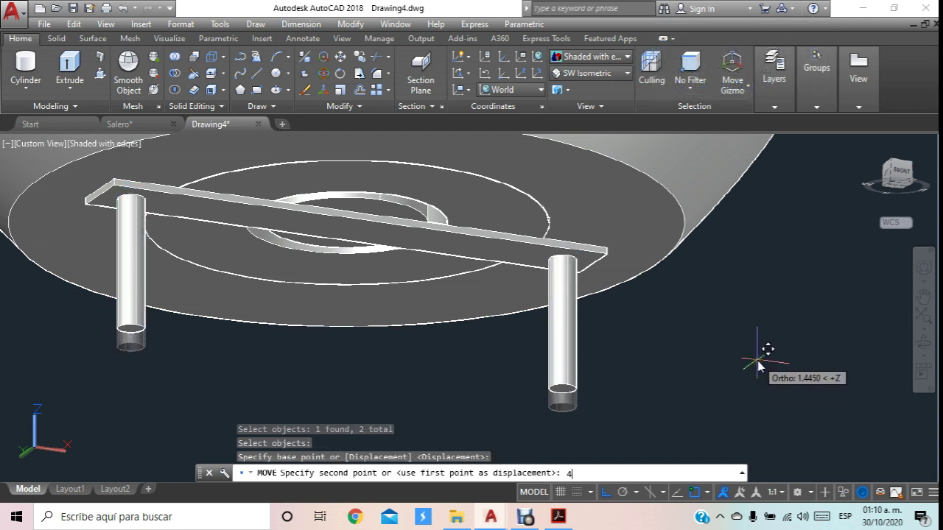
key(Return)
key(Escape)
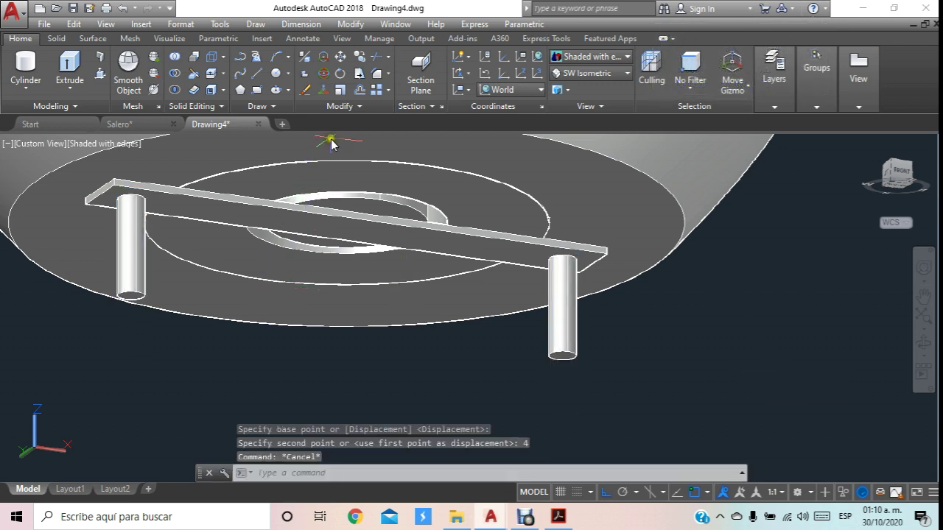
click(558, 519)
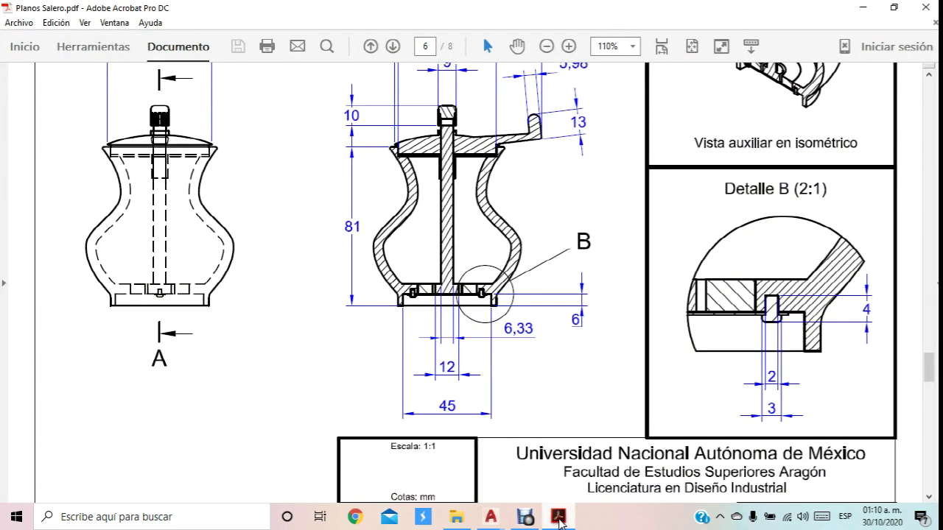
click(558, 519)
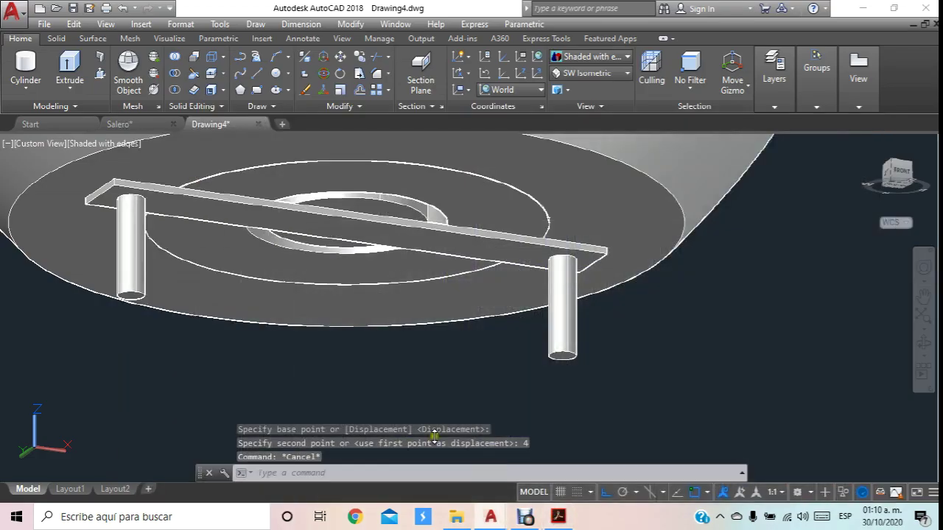
Subtract both pin cylinders from the bar, leaving holes at each end.
click(174, 75)
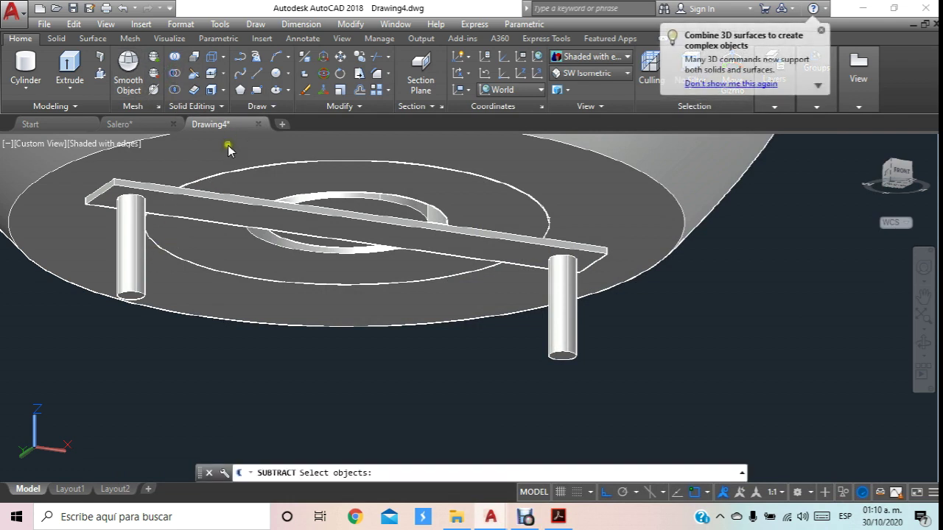
click(228, 147)
key(Return)
click(137, 275)
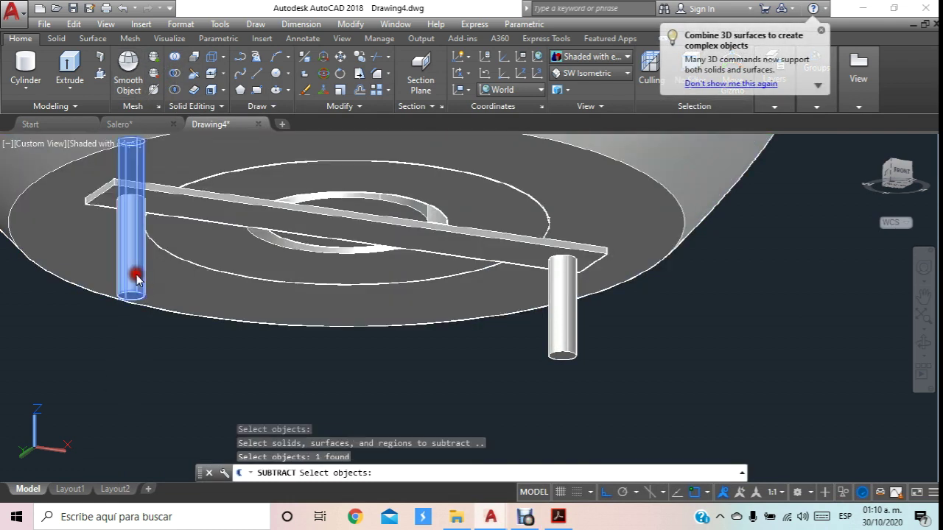
click(566, 318)
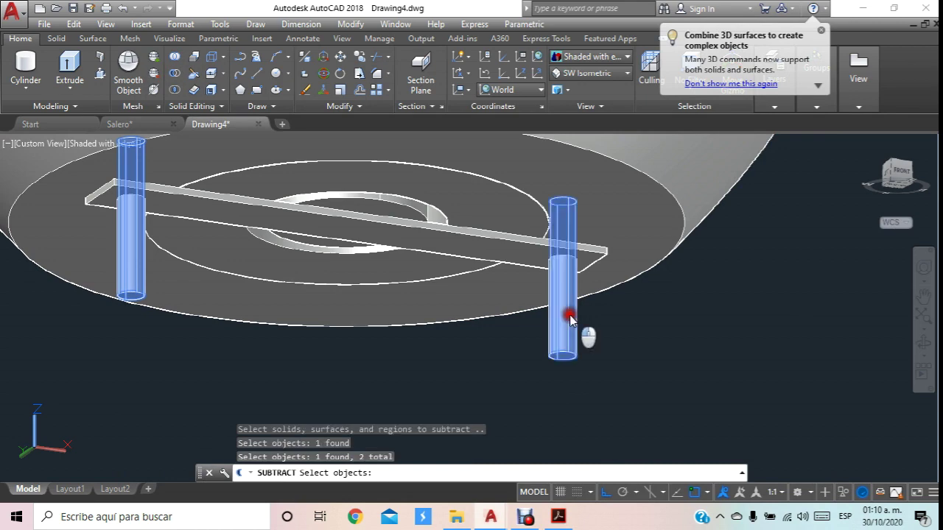
right_click(742, 336)
Cycle the visual style through X-Ray and 2D Wireframe back to Shaded with Edges.
click(590, 57)
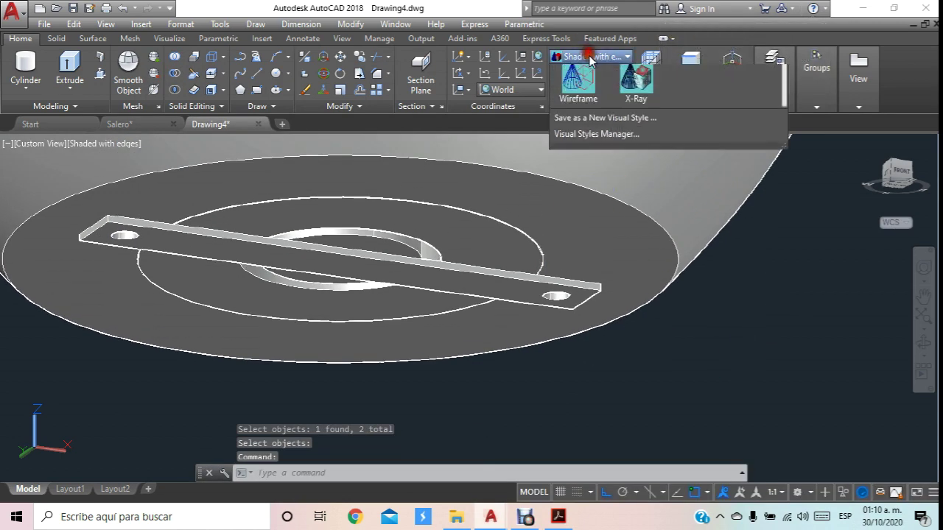
click(646, 204)
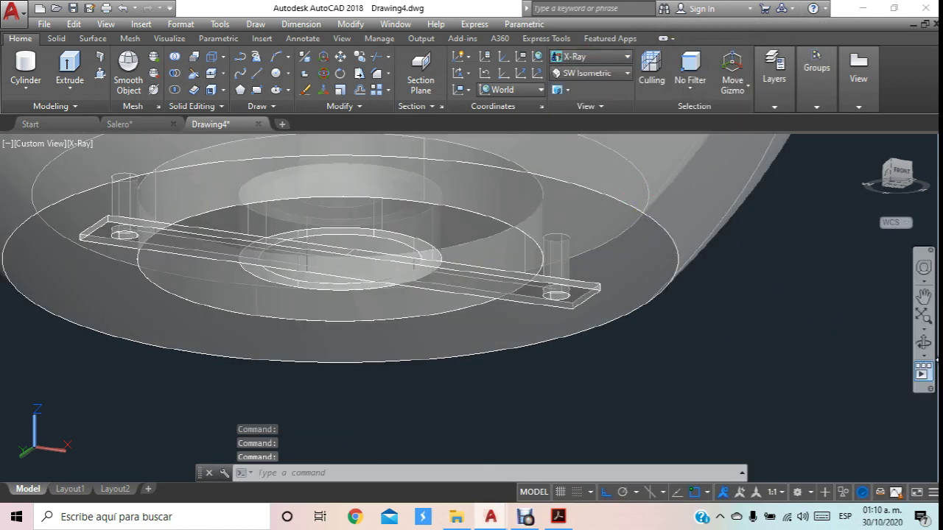
mouse_move(442, 204)
shift+middle_down()
mouse_move(406, 242)
mouse_move(423, 197)
mouse_move(447, 211)
mouse_move(442, 238)
shift+middle_up()
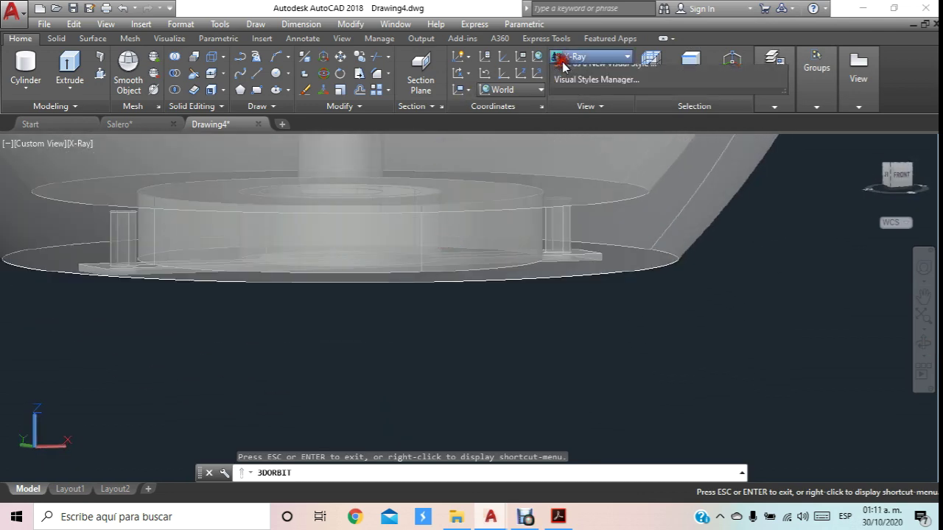
click(564, 63)
click(566, 85)
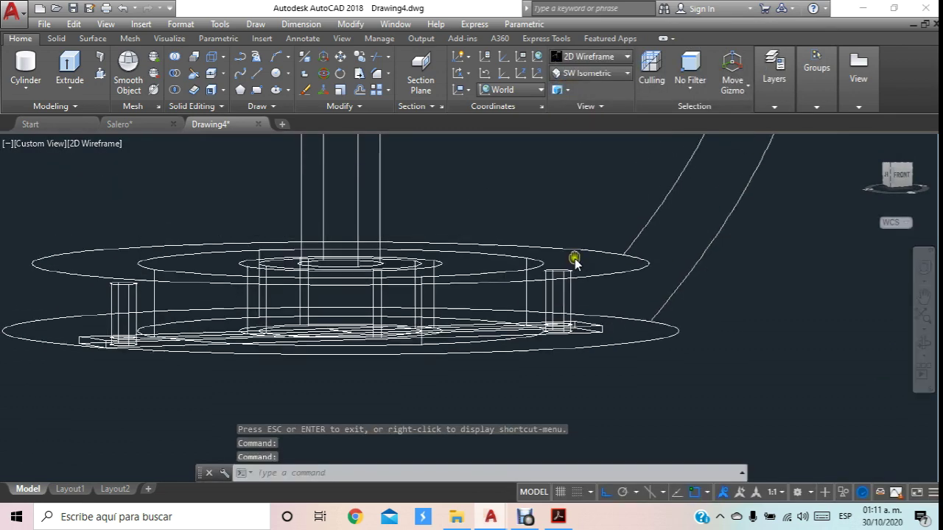
click(611, 57)
click(631, 144)
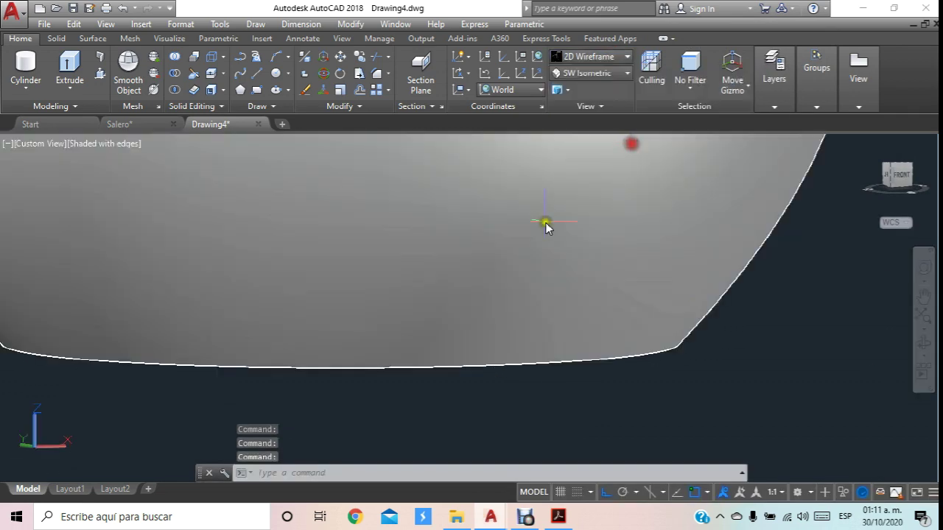
scroll(467, 318, down, 5)
scroll(471, 319, down, 3)
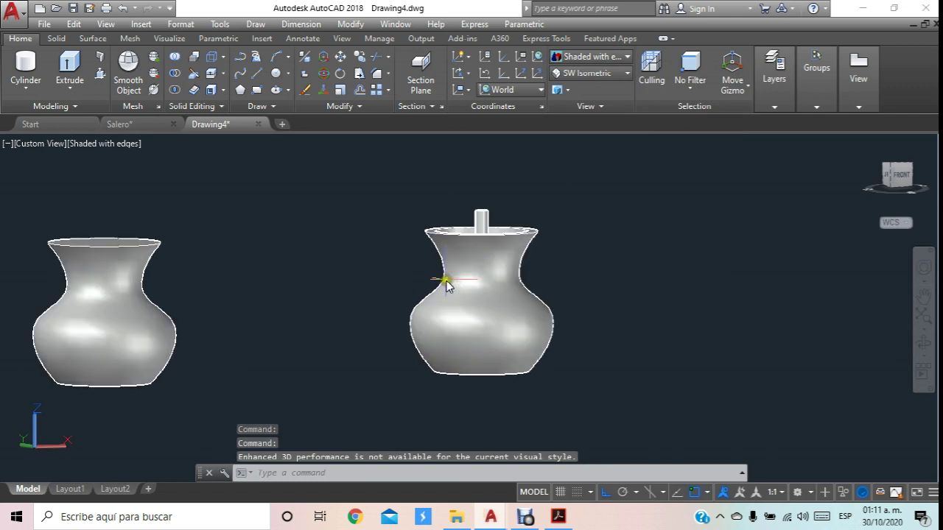
Orbit to view the vases from below and place a new cylinder's base centre.
click(925, 344)
mouse_move(887, 343)
mouse_down()
mouse_move(581, 311)
mouse_move(513, 360)
mouse_move(501, 336)
mouse_move(511, 267)
mouse_move(520, 312)
mouse_move(539, 303)
mouse_move(539, 327)
mouse_move(562, 265)
mouse_move(560, 276)
mouse_move(545, 273)
mouse_up()
click(26, 67)
click(582, 320)
Draw a cylinder with diameter 2 and height 4 beside the vase.
key(Escape)
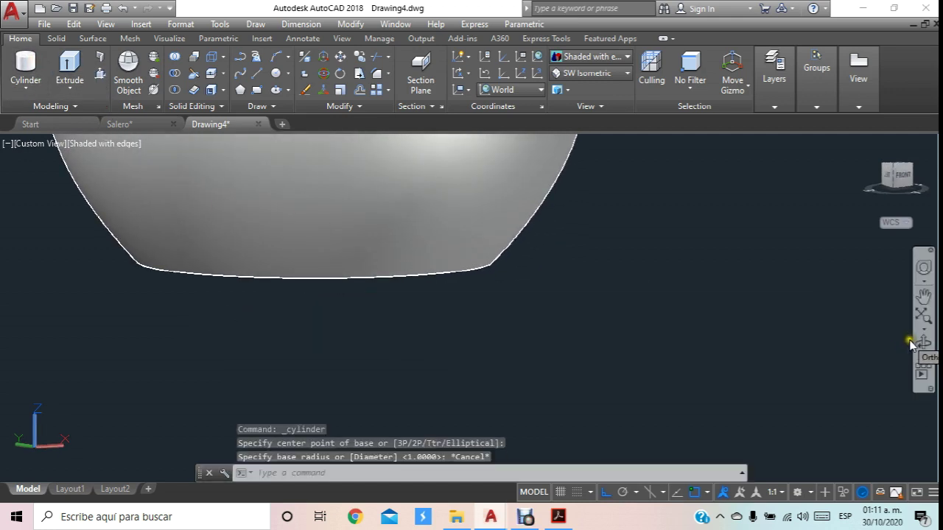
click(923, 342)
mouse_move(832, 301)
mouse_down()
mouse_move(680, 293)
mouse_move(594, 234)
mouse_up()
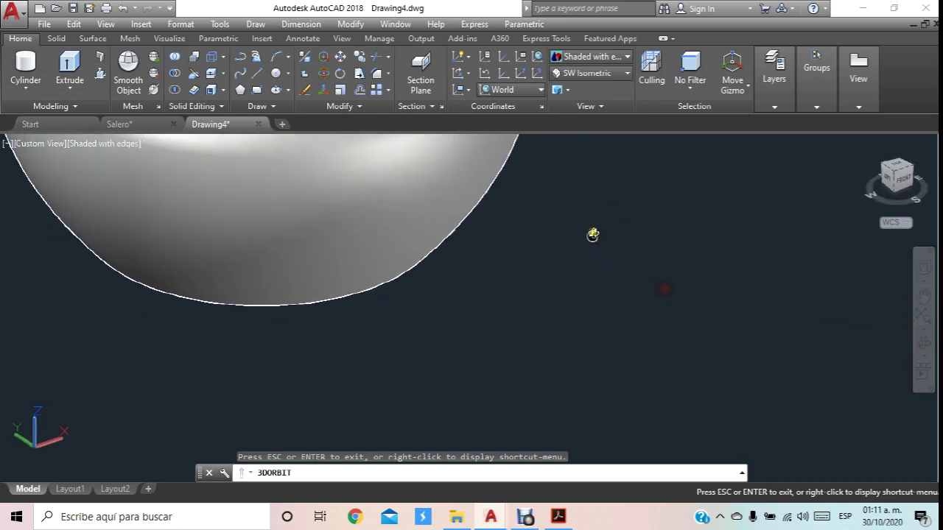
click(26, 70)
click(547, 322)
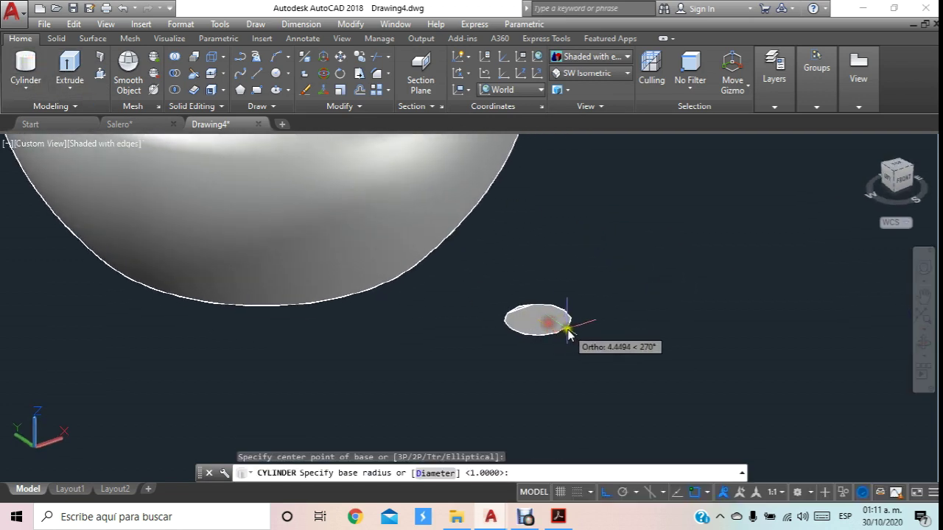
text(d)
key(Return)
text(2)
key(Return)
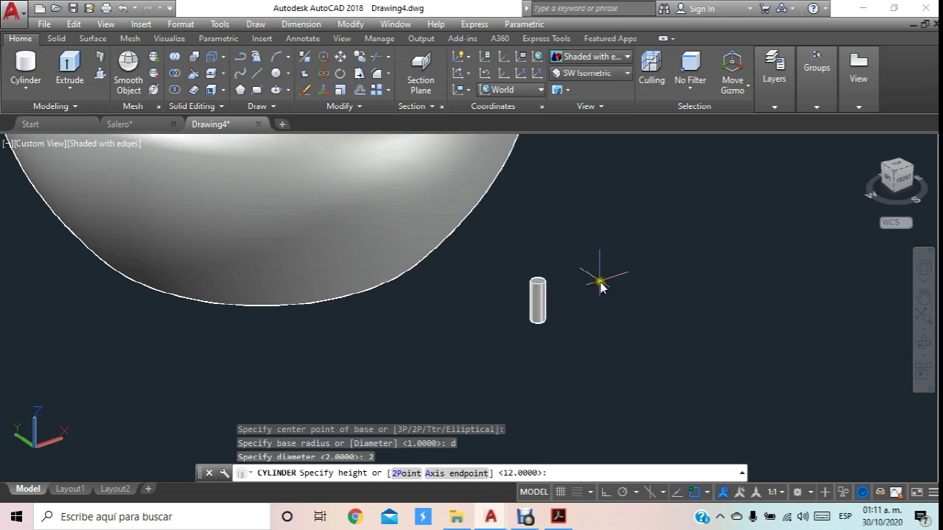
key(Return)
Check the salt-shaker plan PDF, then return to the 3D drawing.
scroll(560, 318, up, 3)
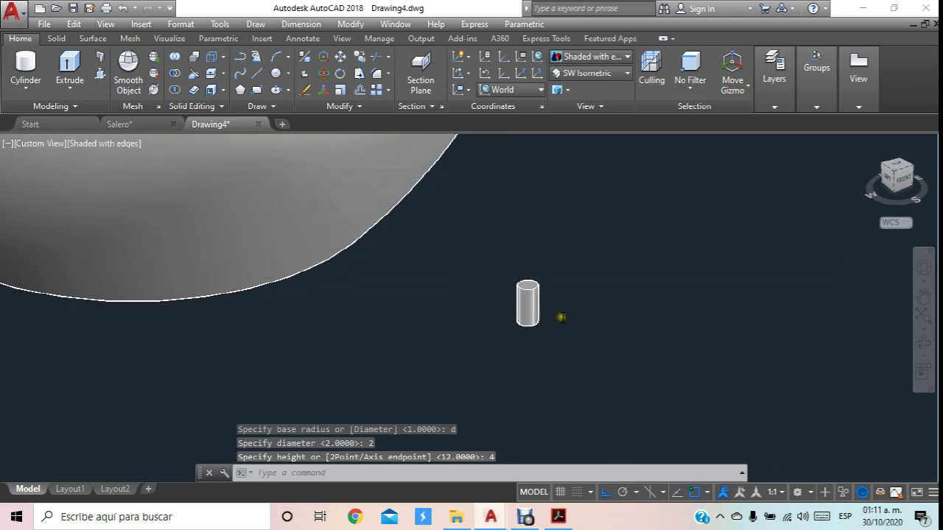
click(560, 519)
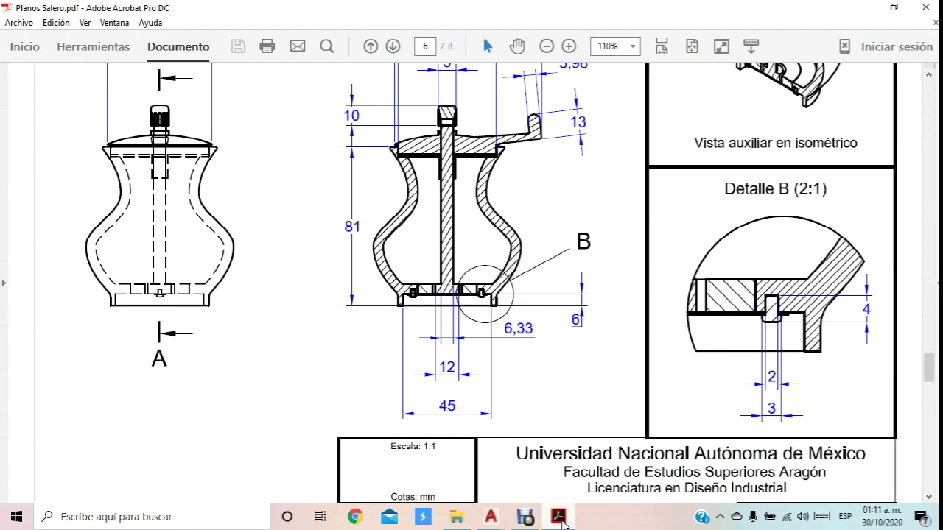
mouse_move(490, 516)
click(540, 492)
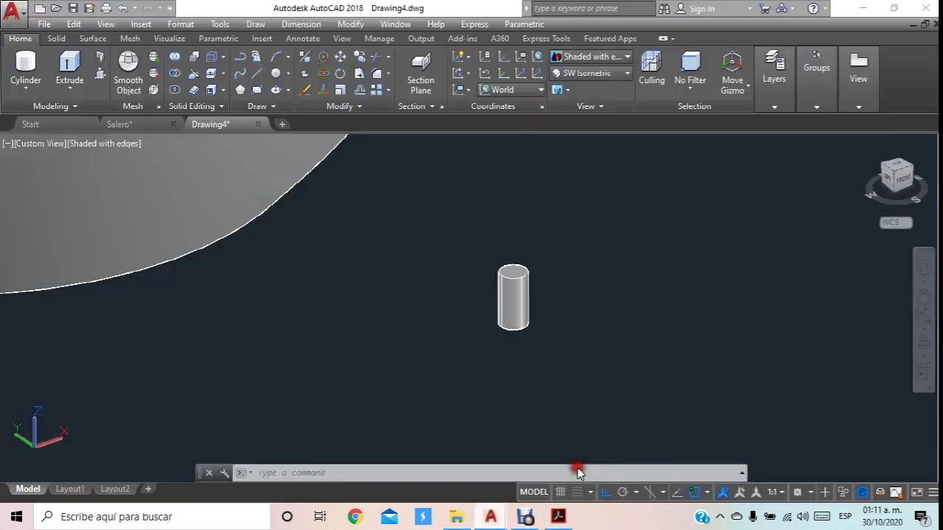
Draw a diameter-3, height-1 disc at the pin's base, then undo it.
click(12, 62)
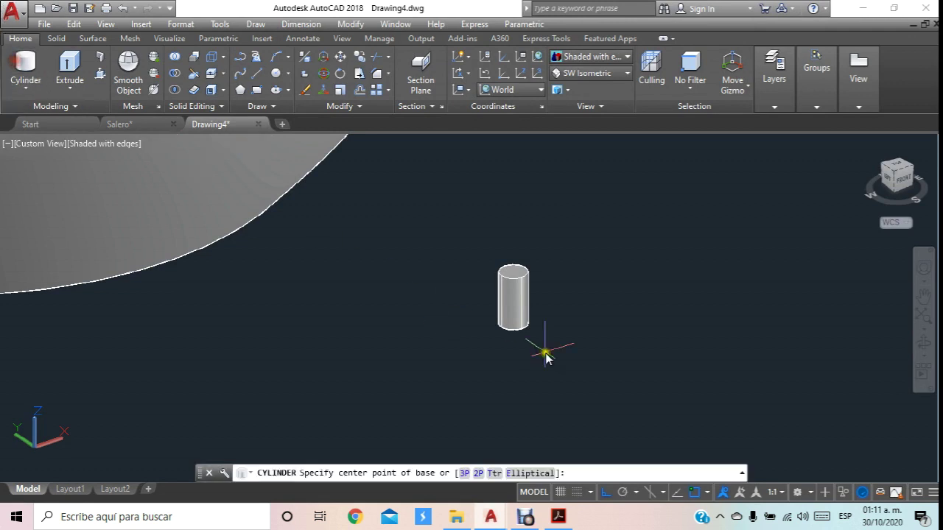
scroll(545, 351, up, 2)
click(498, 312)
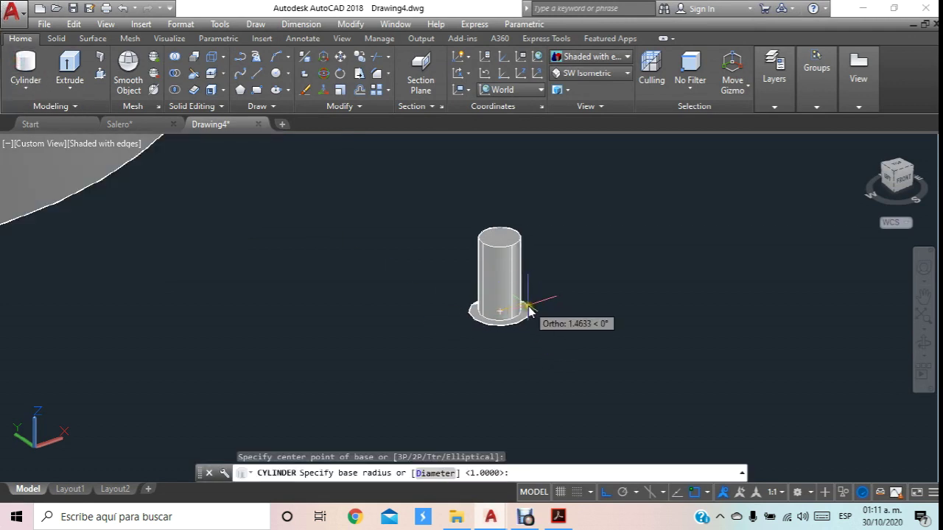
text(d)
key(Return)
text(3)
key(Return)
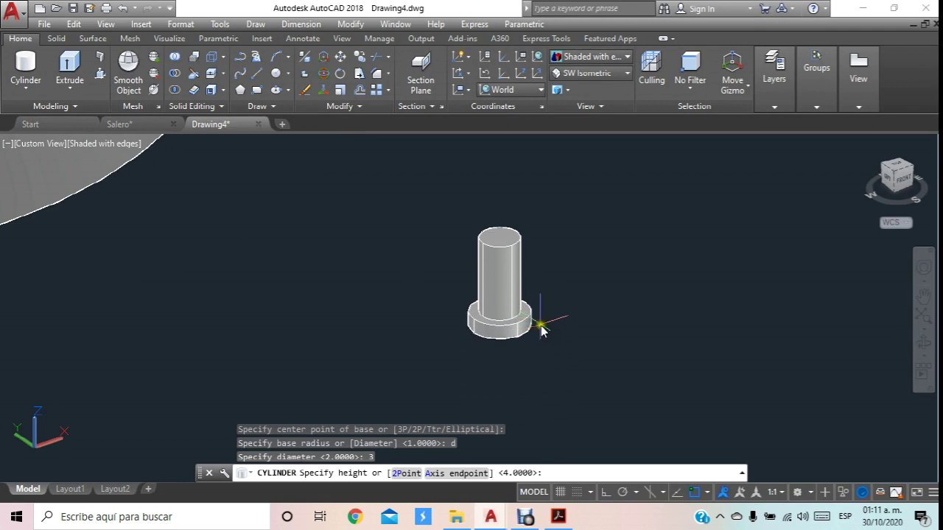
text(1)
key(Return)
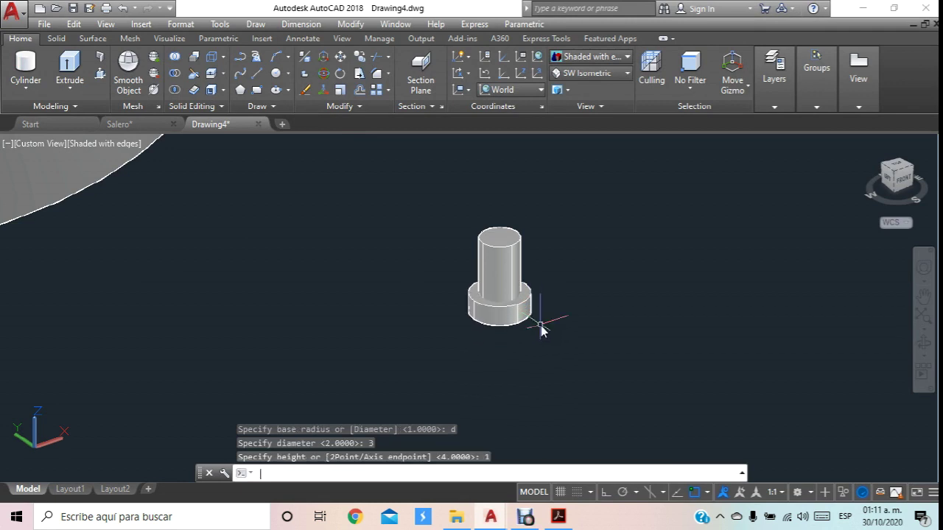
key(Escape)
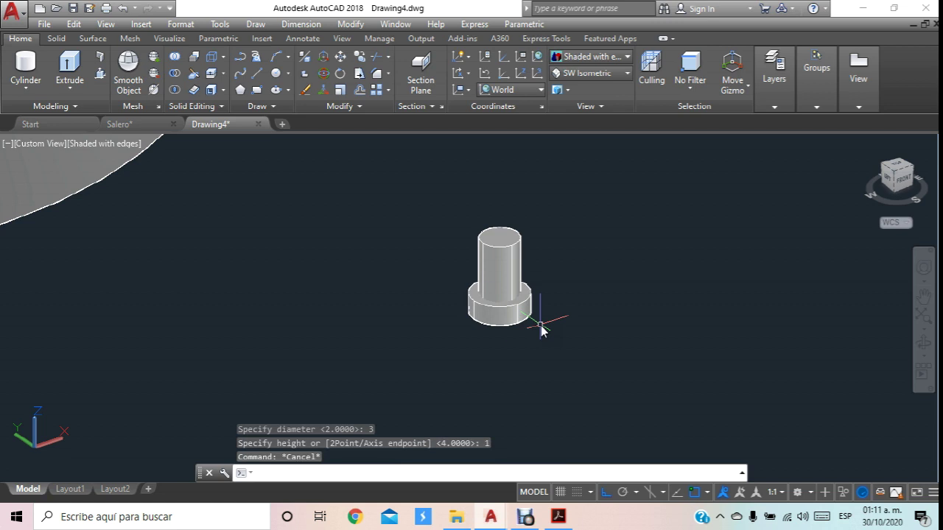
key(ctrl+z)
Redraw the diameter-3 disc beside the tall cylinder.
scroll(531, 290, up, 3)
middle_drag(531, 290, 486, 268)
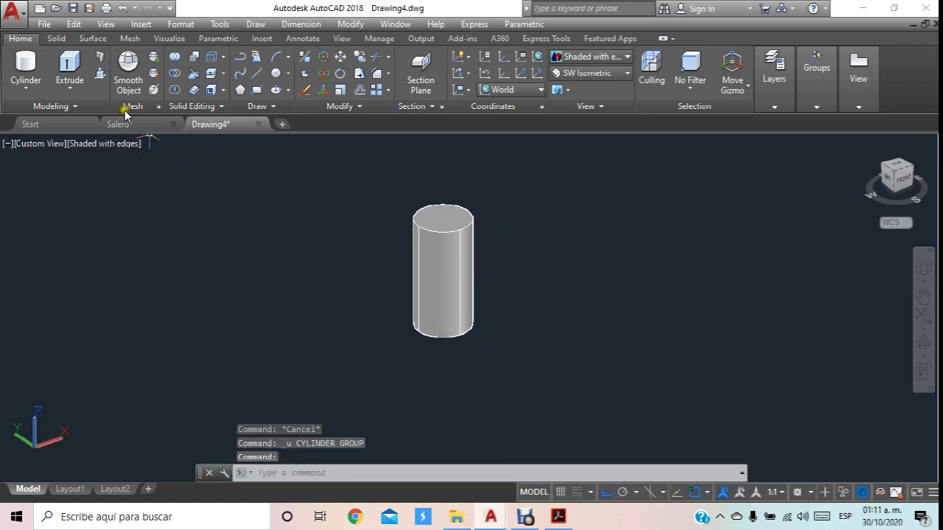
click(26, 66)
click(600, 330)
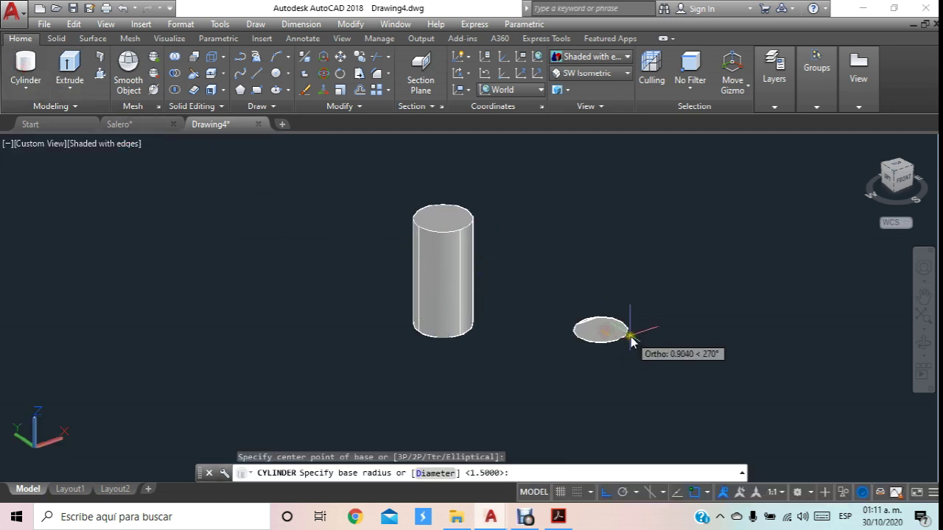
text(d)
key(Return)
text(3)
key(Return)
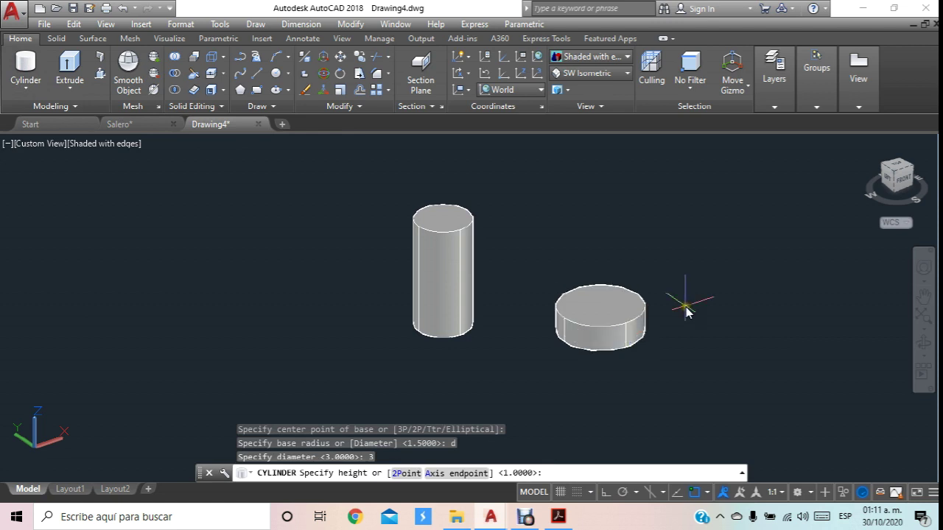
key(Return)
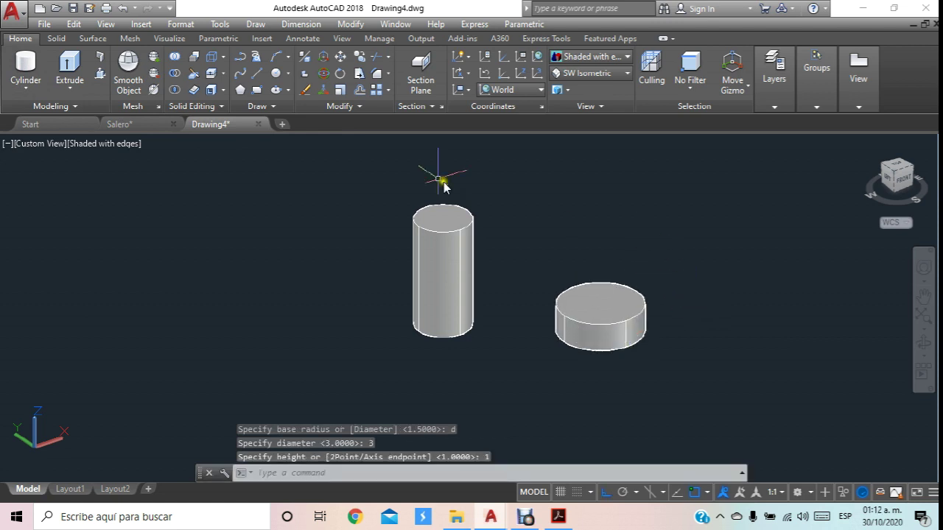
Move the tall cylinder from its bottom centre onto the disc's centre.
click(335, 59)
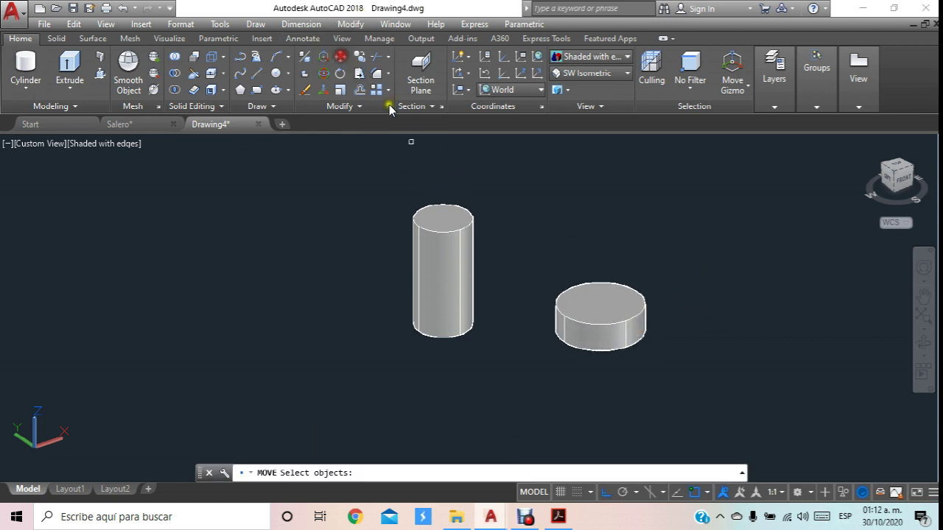
click(468, 275)
key(Return)
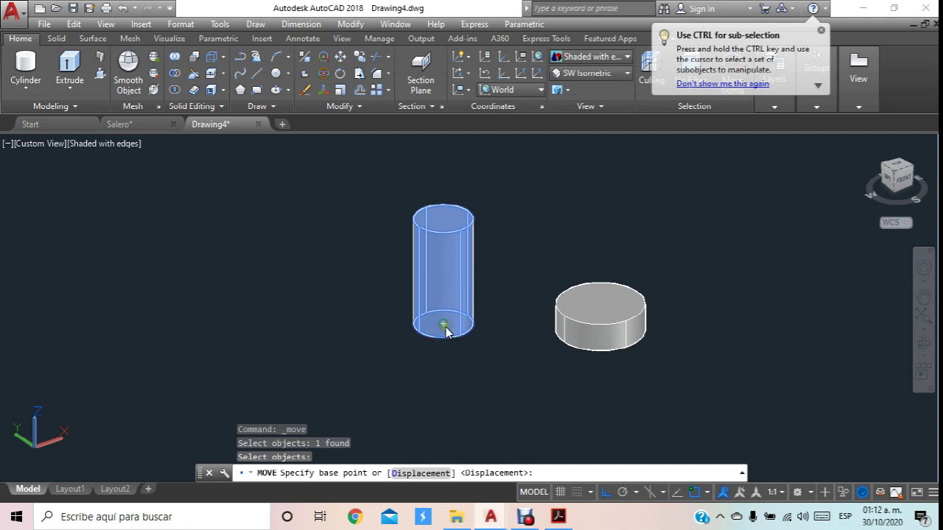
click(445, 324)
click(601, 317)
scroll(515, 288, up, 2)
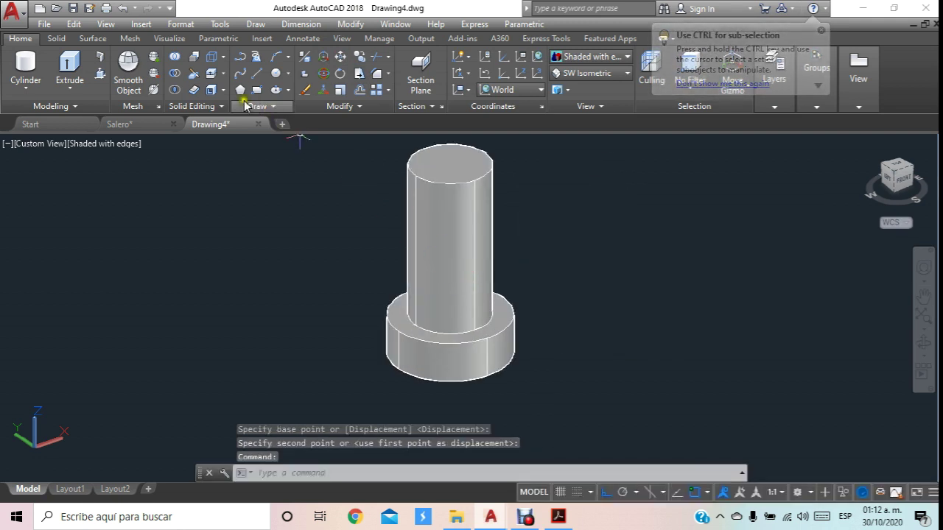
Union the tall cylinder and the disc into one pin solid.
click(177, 63)
click(442, 256)
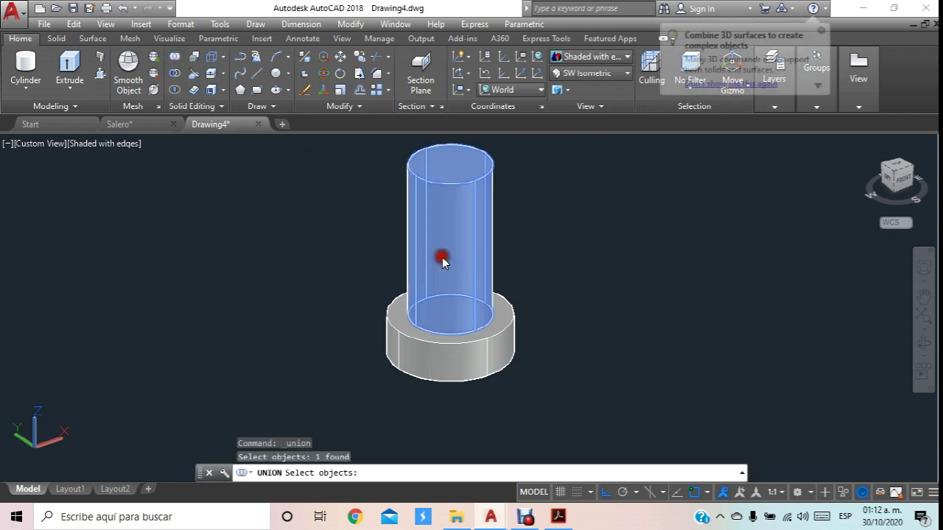
click(489, 356)
right_click(610, 286)
middle_drag(557, 290, 592, 288)
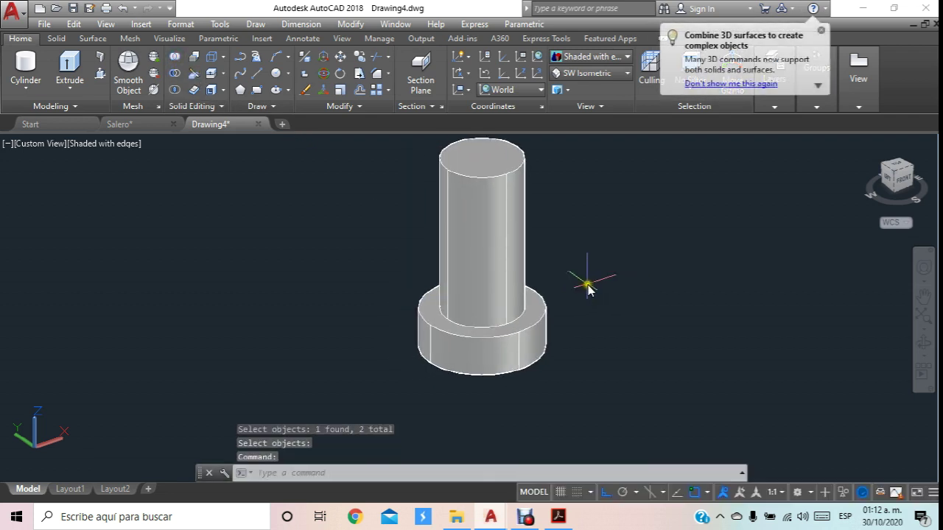
Fillet the base's bottom edge with radius 1, then orbit to view the pin from below.
click(376, 76)
click(486, 475)
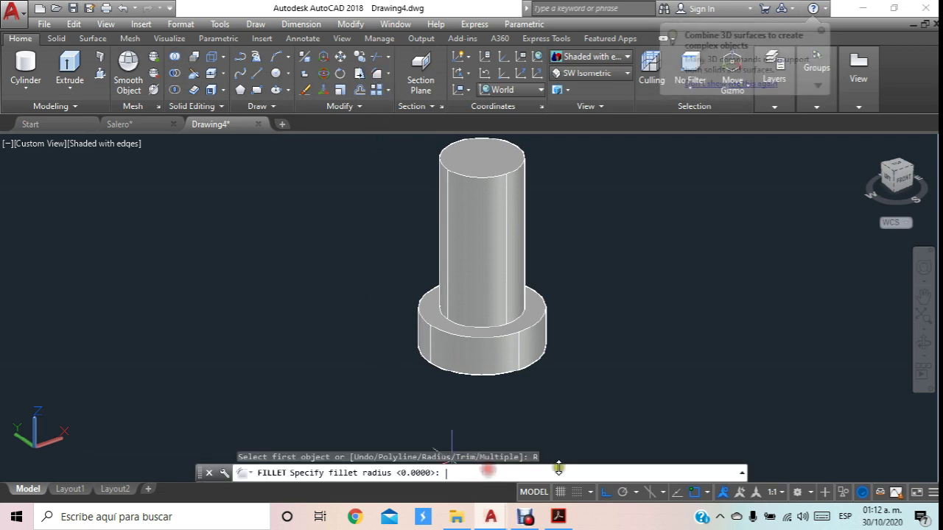
text(1)
key(Return)
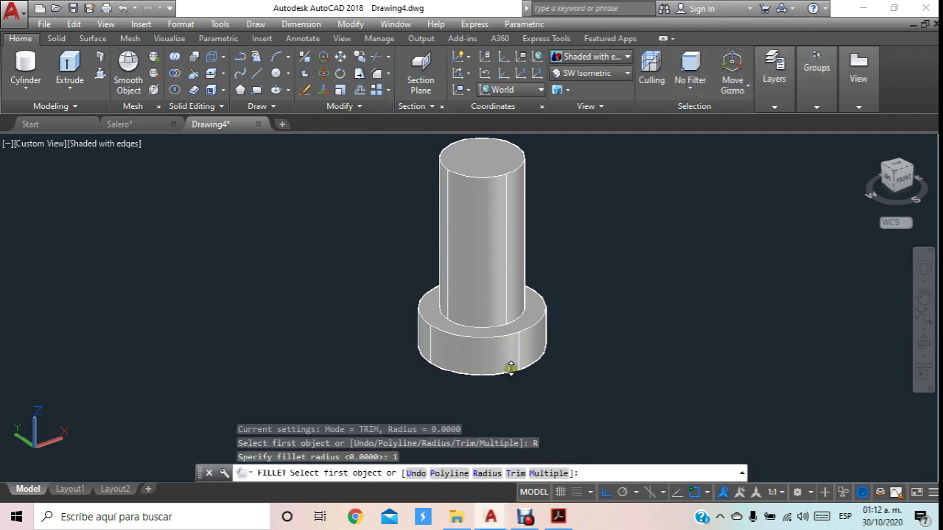
click(510, 376)
key(Return)
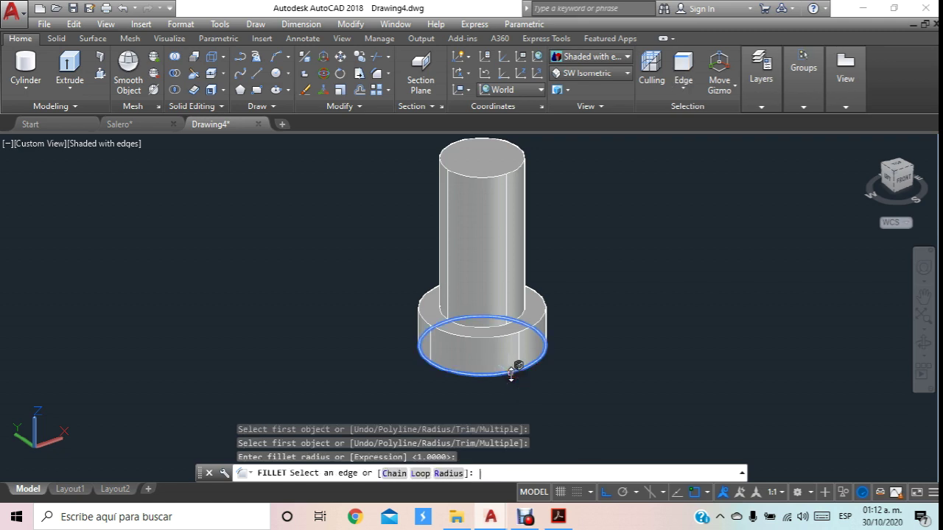
key(Return)
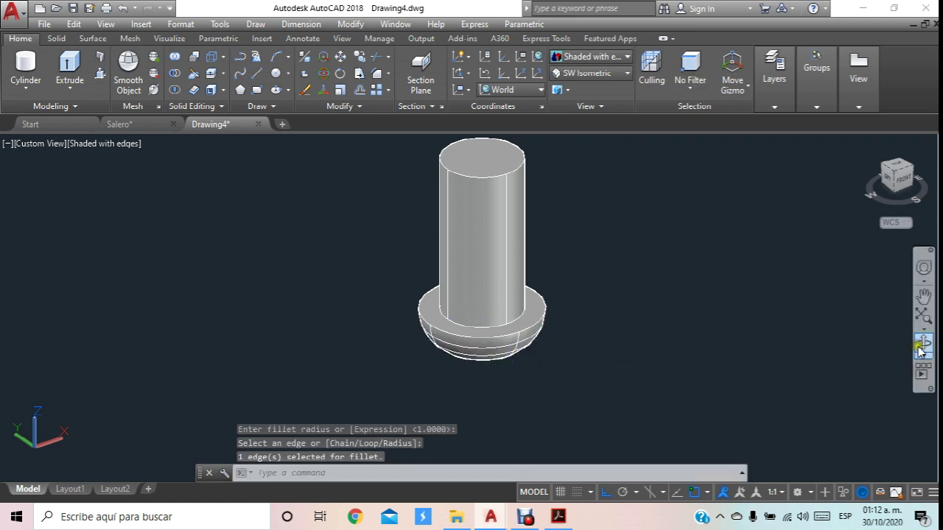
click(923, 342)
mouse_move(495, 314)
mouse_down()
mouse_move(494, 275)
mouse_move(491, 344)
mouse_move(498, 281)
mouse_up()
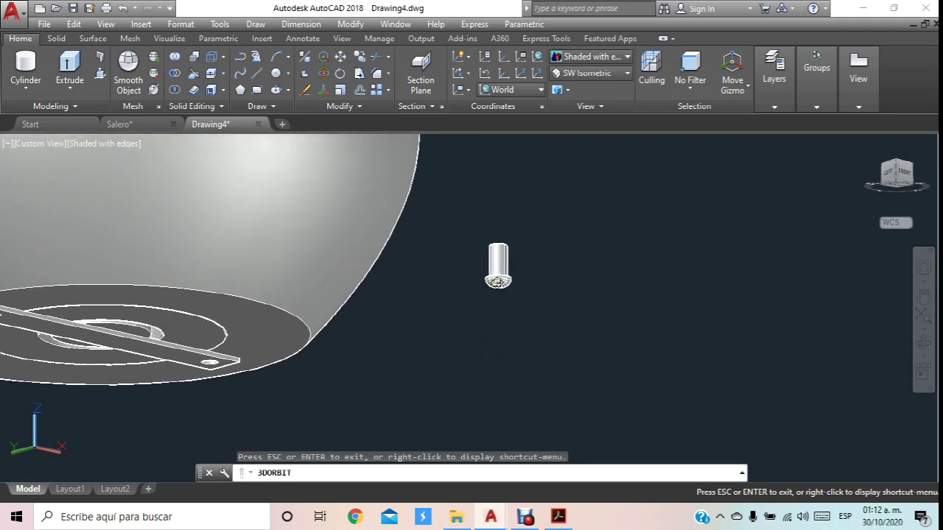
Union the pin pieces into a single solid.
scroll(495, 272, up, 3)
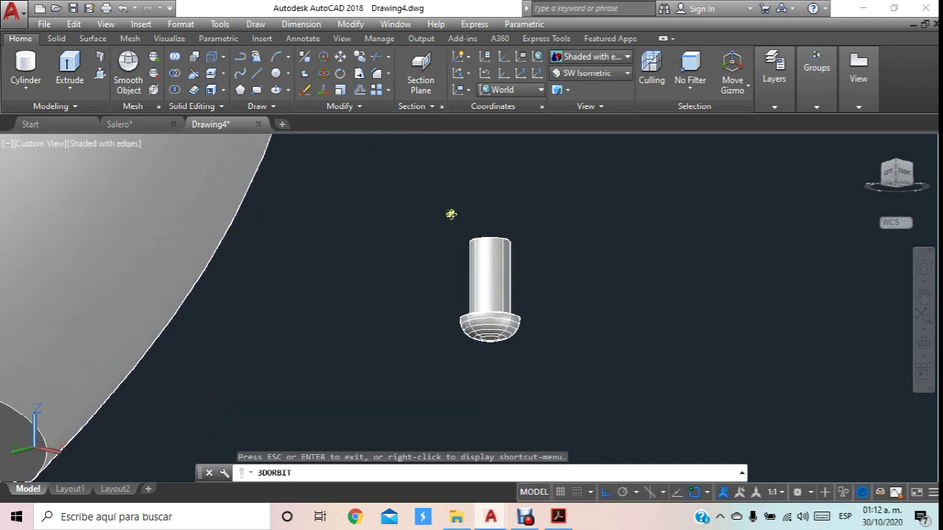
click(174, 74)
click(510, 297)
click(522, 326)
click(520, 320)
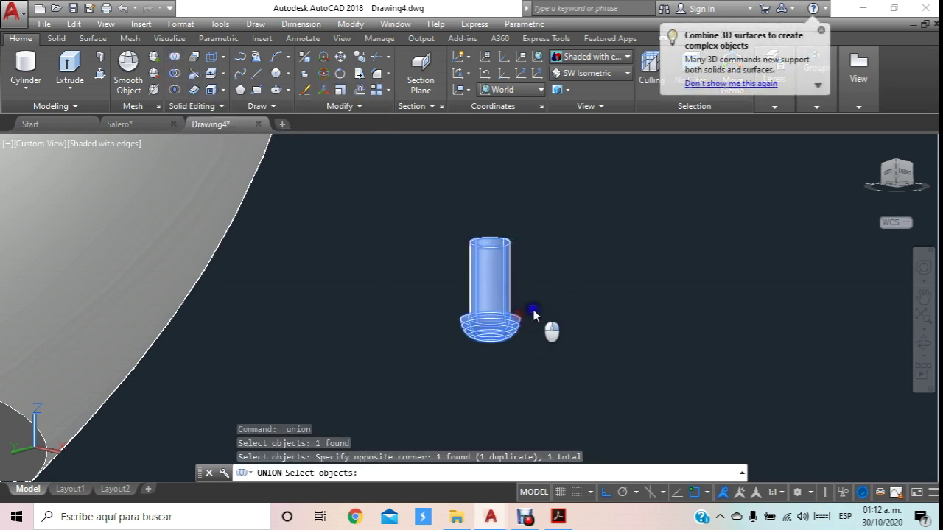
key(Return)
Move the pin by its top centre into the hole at the bar's end.
click(341, 58)
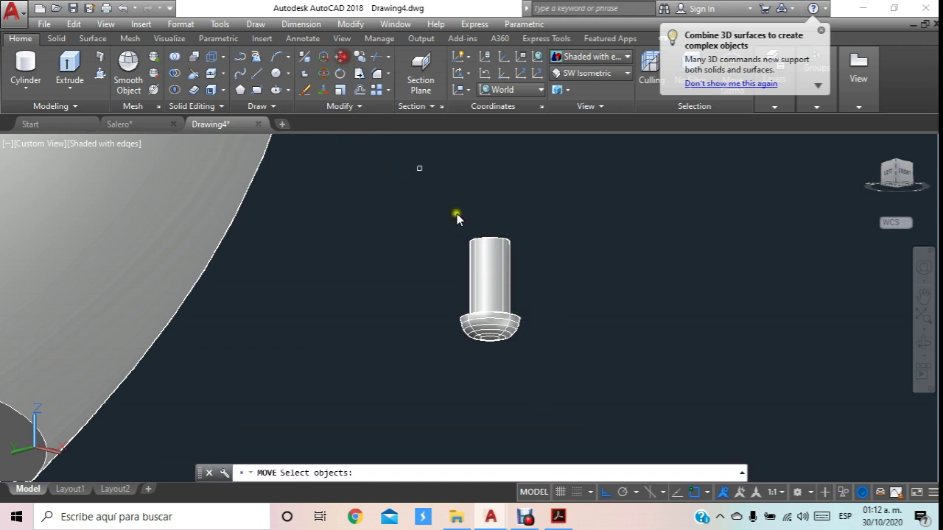
click(498, 271)
key(Return)
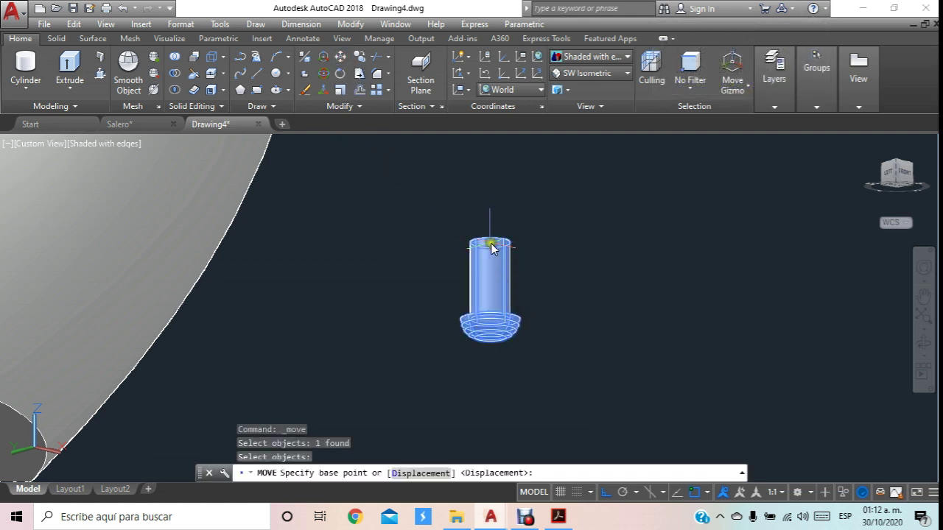
click(491, 248)
scroll(491, 248, down, 5)
scroll(288, 316, up, 3)
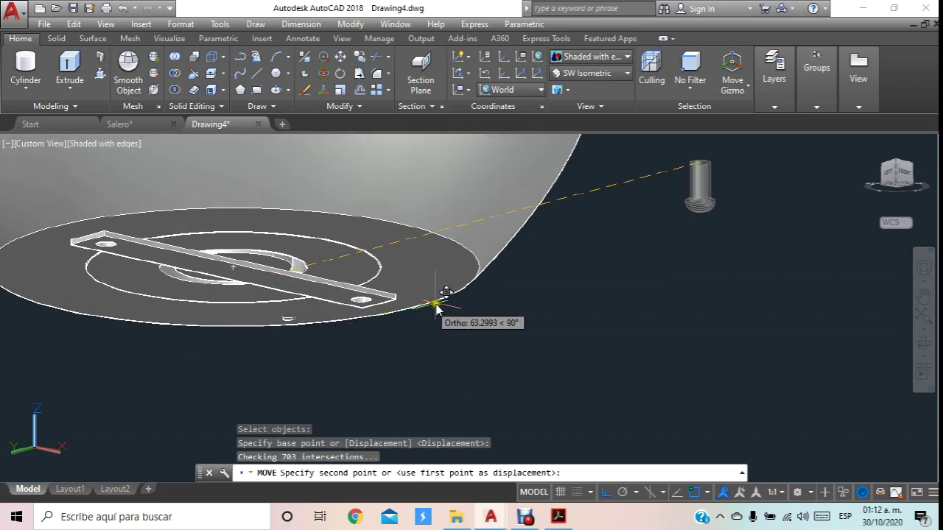
scroll(436, 305, up, 3)
scroll(284, 301, up, 2)
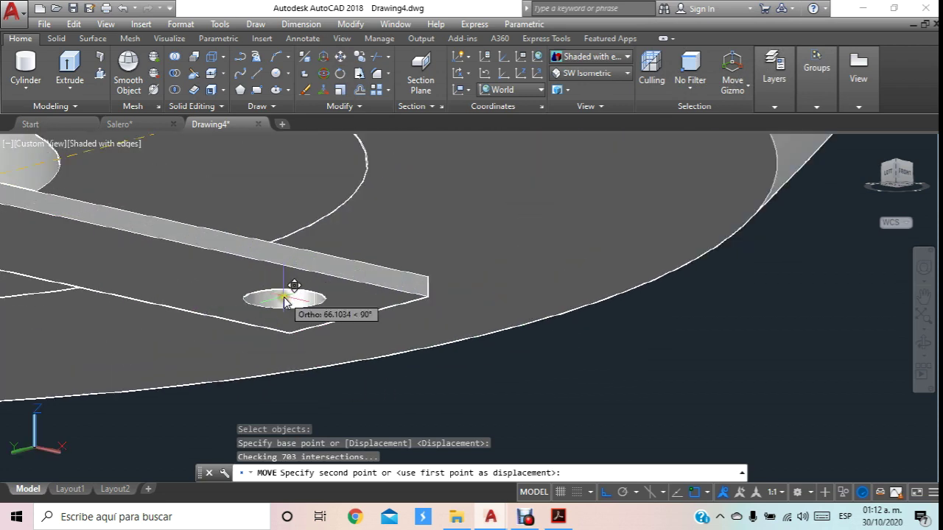
click(288, 299)
scroll(294, 314, down, 1)
scroll(296, 314, down, 3)
scroll(361, 313, up, 2)
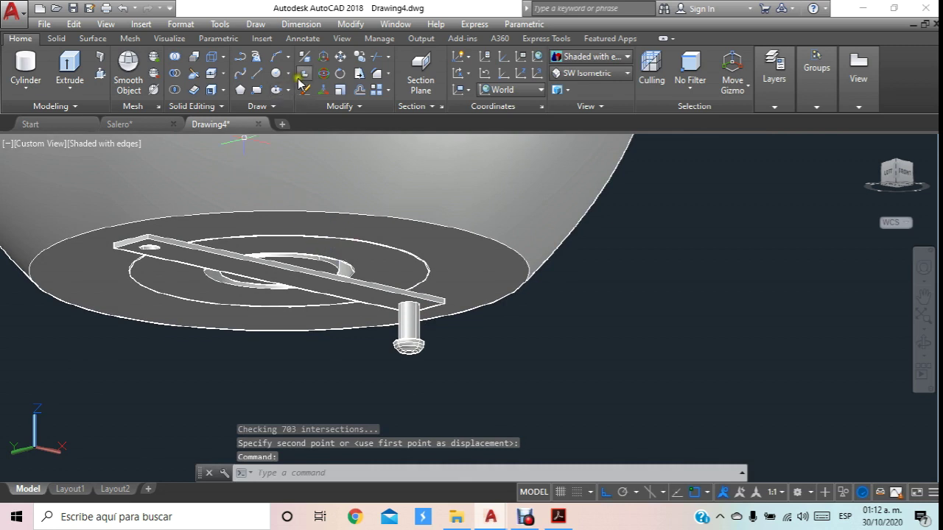
Copy the pin into the bar's other hole.
click(359, 59)
scroll(351, 266, up, 3)
click(476, 398)
key(Return)
click(464, 346)
scroll(459, 346, down, 3)
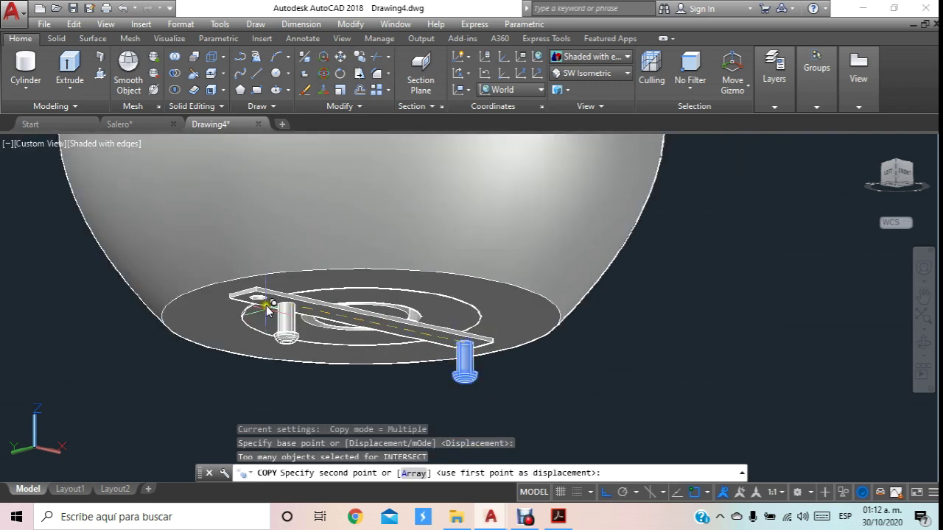
scroll(263, 309, up, 4)
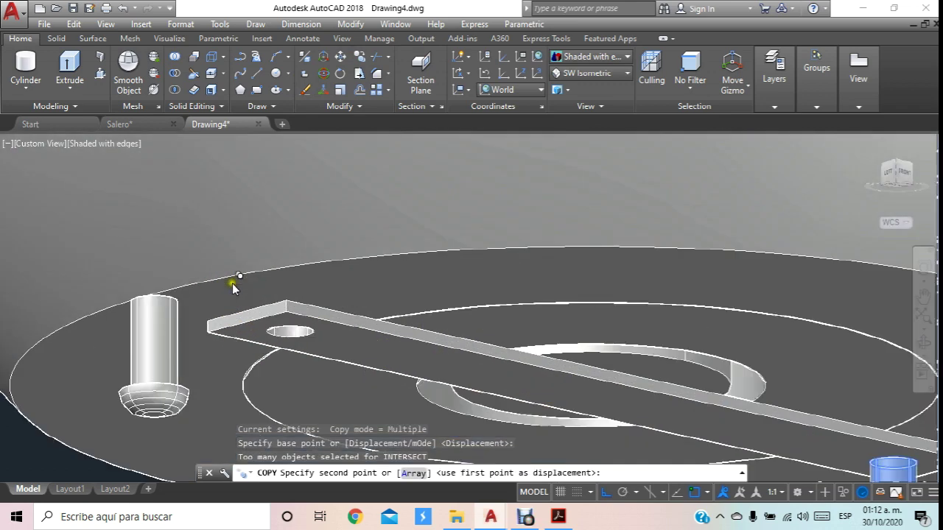
click(286, 333)
scroll(288, 335, down, 5)
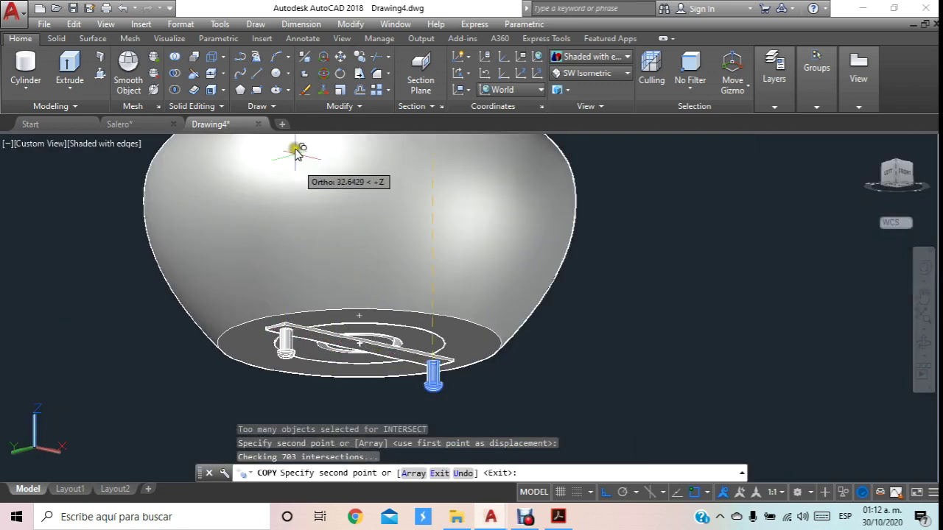
key(Escape)
Raise both pins 4 units along +Z.
click(339, 58)
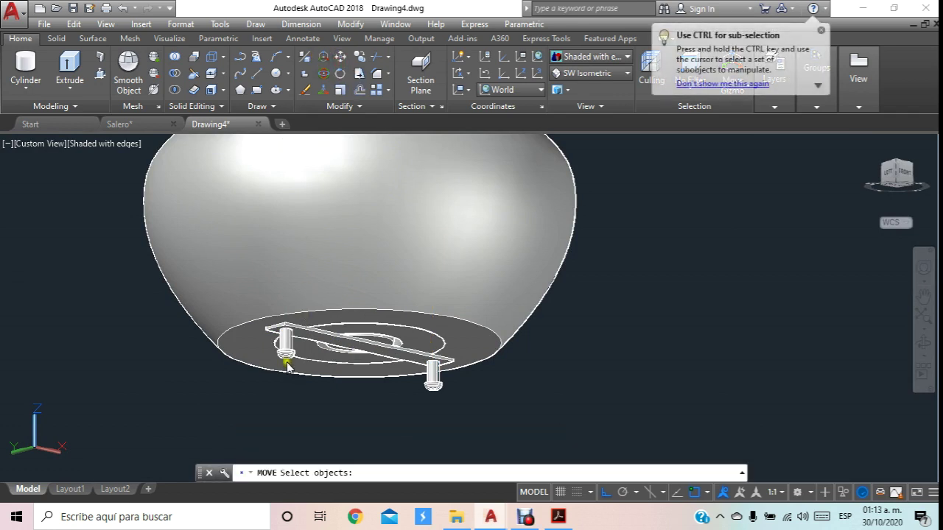
click(286, 355)
click(433, 391)
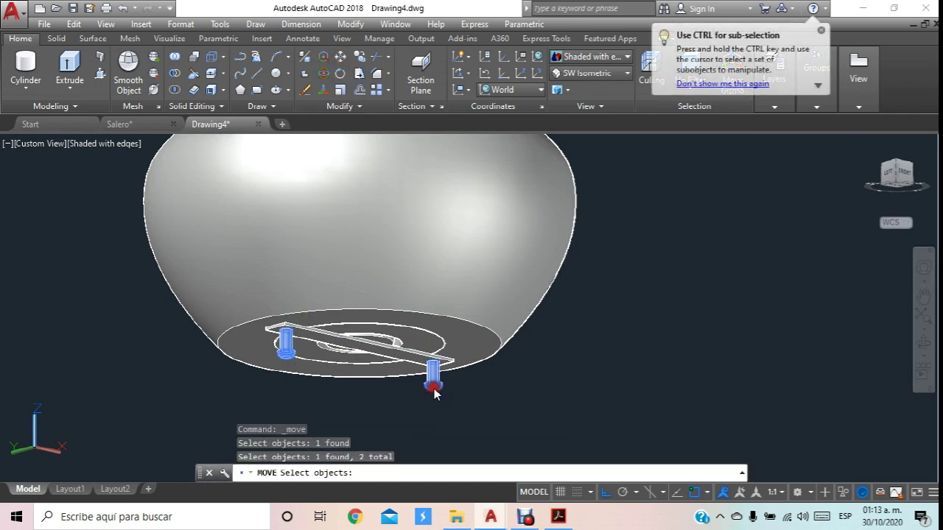
right_click(548, 404)
click(627, 394)
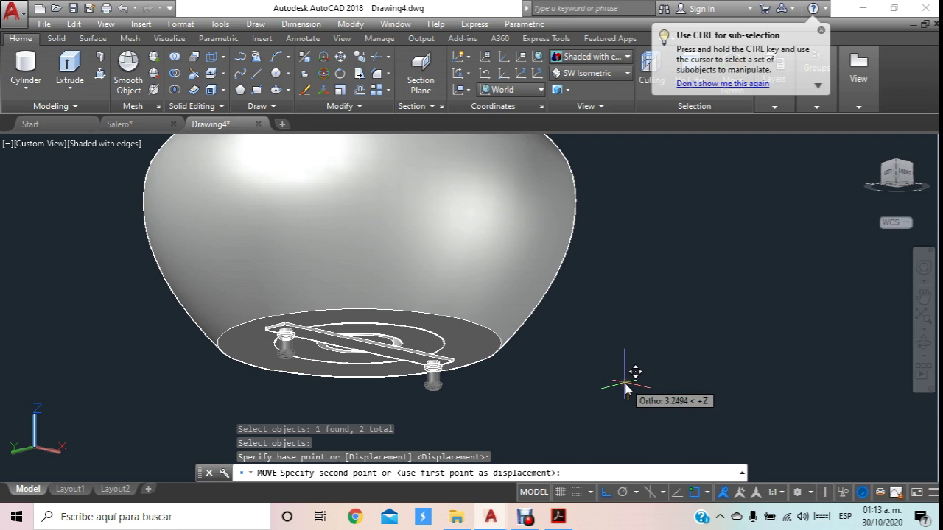
text(4)
key(Return)
key(Escape)
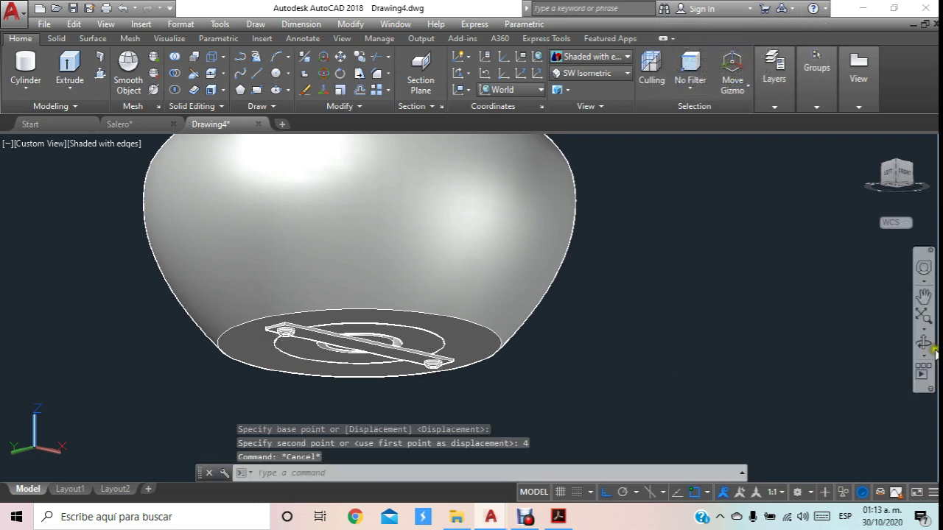
Orbit to inspect the body's underside, then bring Planos Salero.pdf to the front.
click(925, 343)
drag(682, 287, 599, 240)
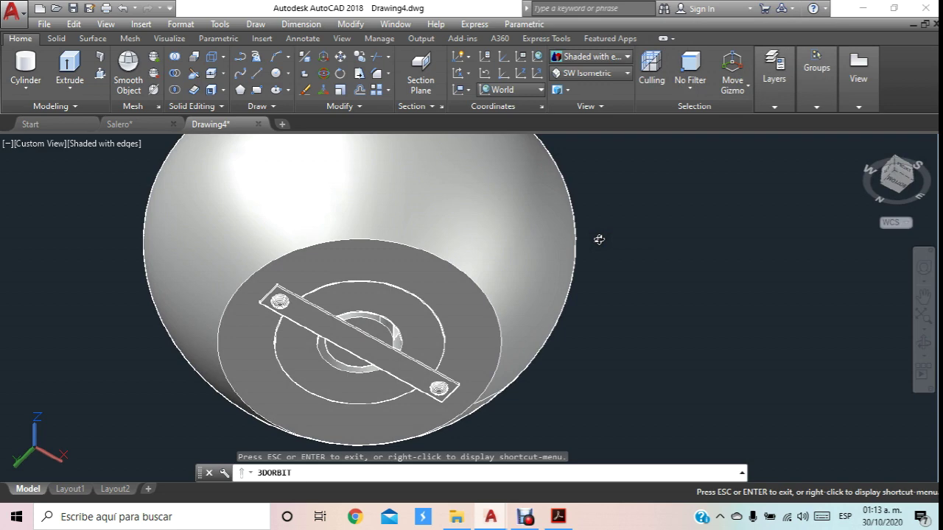
mouse_move(575, 251)
mouse_down()
mouse_move(575, 267)
mouse_move(532, 305)
mouse_move(532, 330)
mouse_up()
scroll(532, 330, down, 2)
scroll(558, 343, down, 2)
scroll(564, 356, up, 1)
scroll(589, 299, up, 1)
mouse_move(589, 299)
mouse_down()
mouse_move(570, 440)
mouse_move(599, 448)
mouse_move(564, 385)
mouse_move(555, 308)
mouse_move(498, 284)
mouse_move(498, 299)
mouse_up()
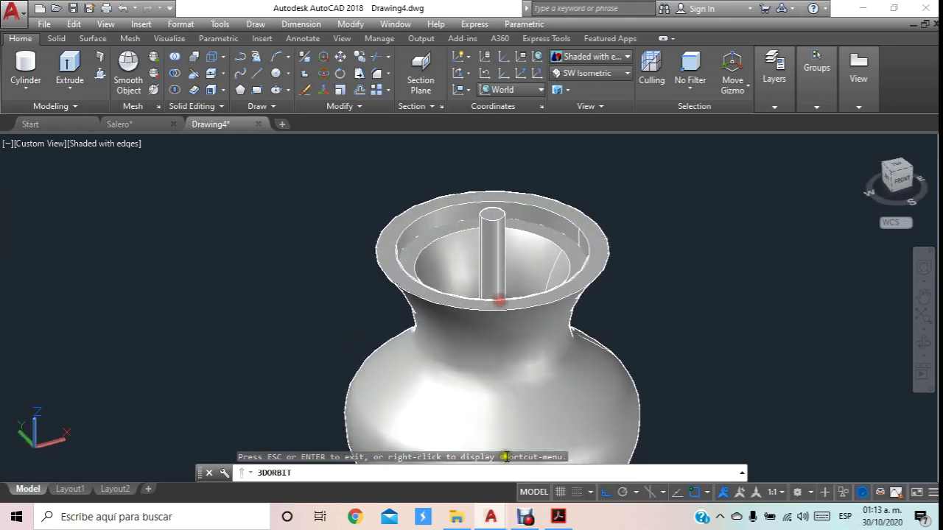
click(562, 517)
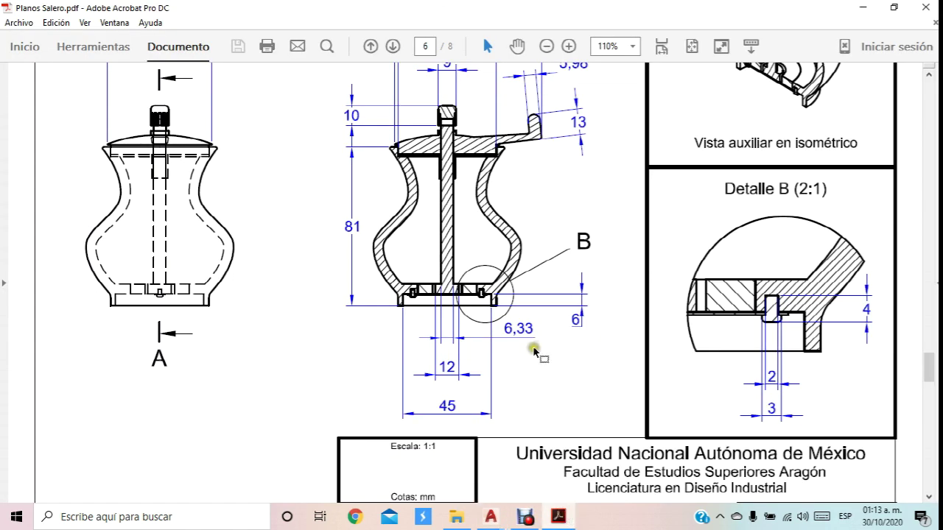
Scroll the plans PDF up from page 6 to page 3, the lid and crank sheet.
scroll(265, 368, up, 2)
scroll(267, 372, up, 3)
scroll(274, 378, up, 5)
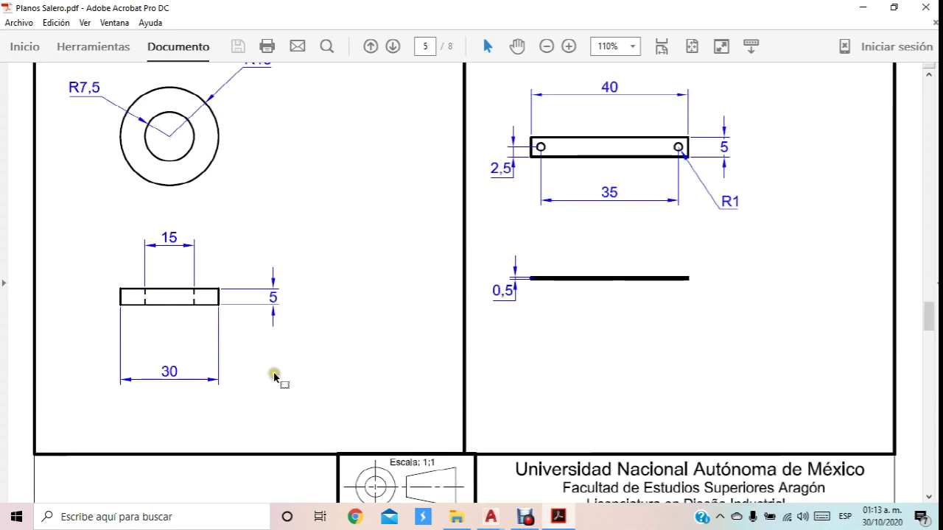
scroll(275, 377, up, 3)
scroll(274, 377, up, 1)
scroll(274, 378, up, 5)
scroll(275, 379, up, 3)
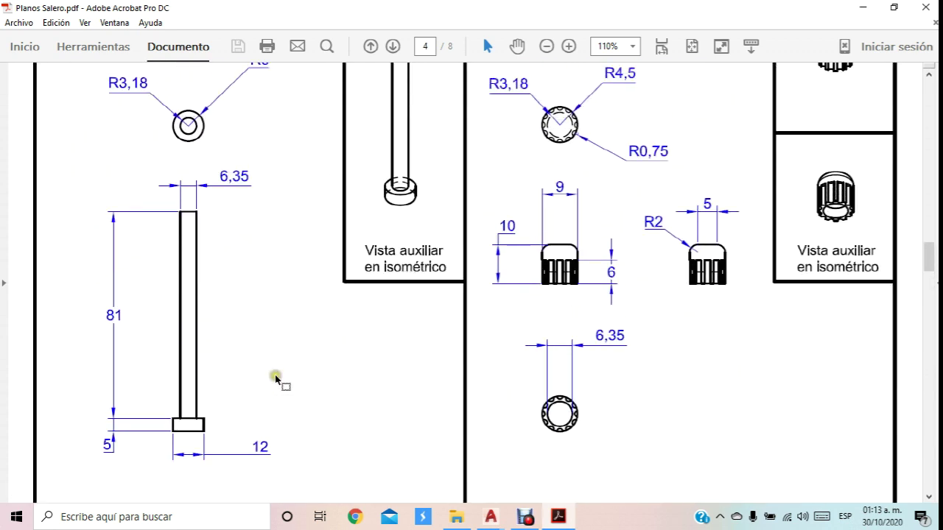
scroll(276, 379, up, 1)
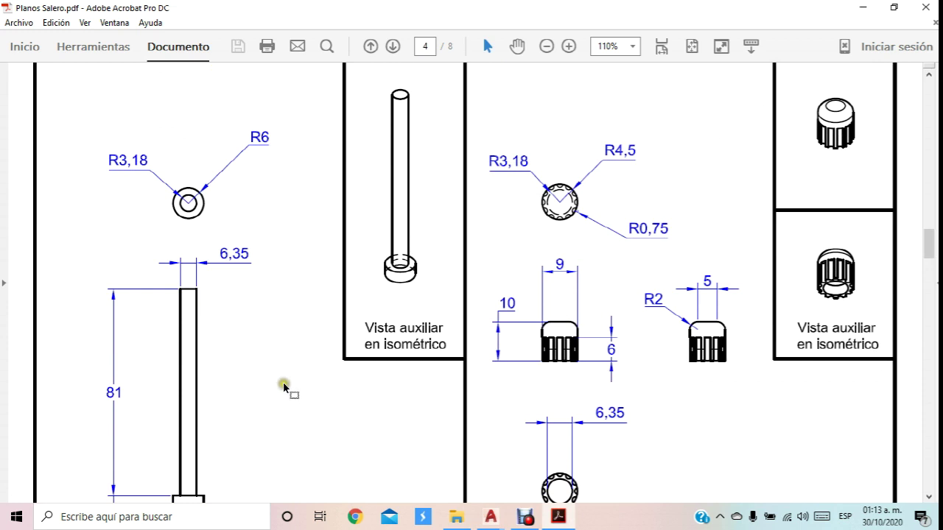
scroll(287, 384, up, 10)
scroll(295, 381, up, 2)
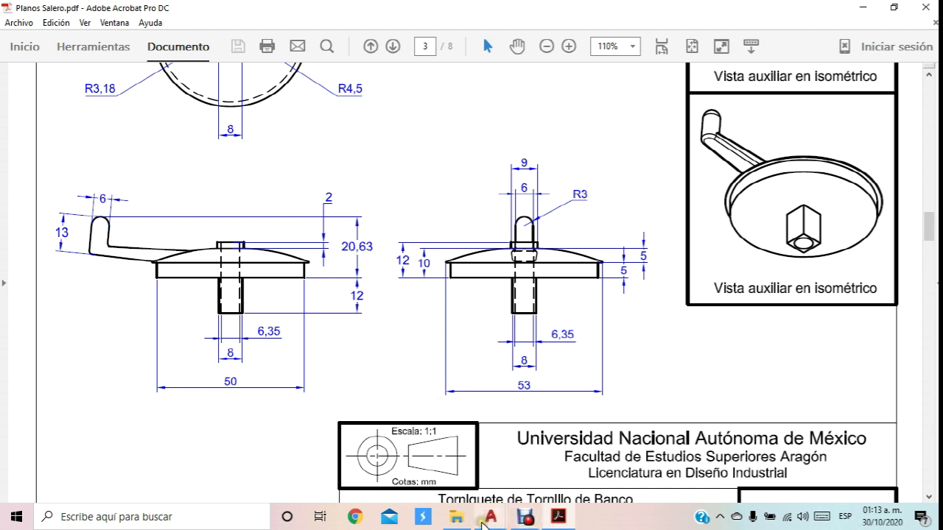
mouse_move(491, 517)
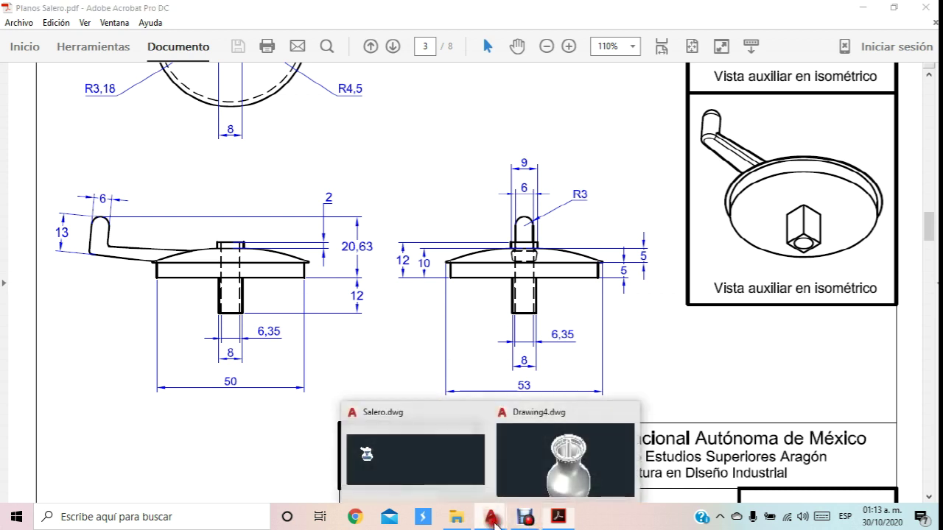
Back in AutoCAD, draw a 50-diameter, 5-tall disc cylinder right of the body.
click(535, 477)
middle_drag(452, 347, 280, 275)
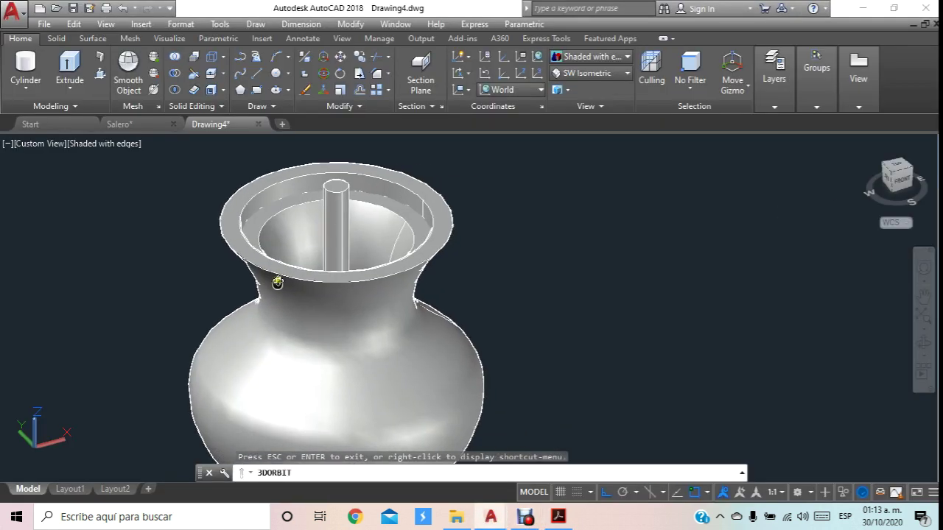
click(25, 65)
click(653, 308)
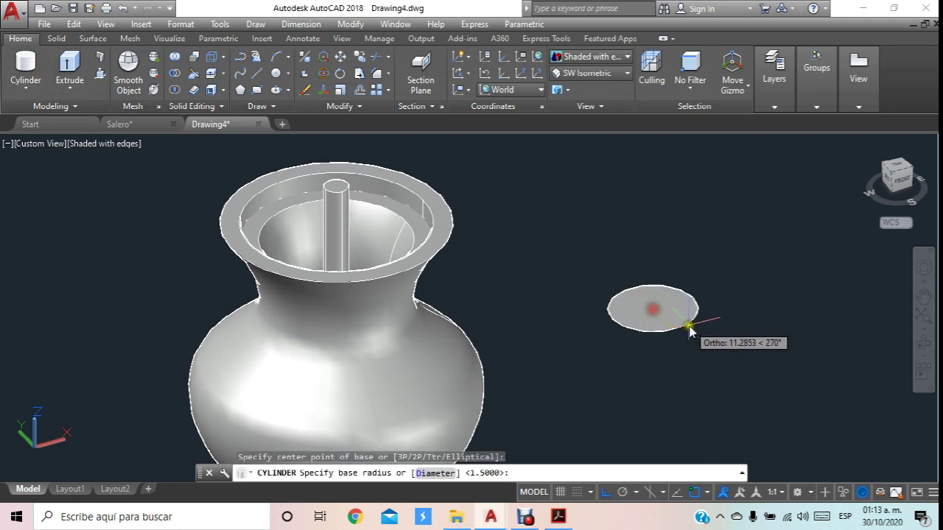
text(d)
key(Return)
text(50)
key(Return)
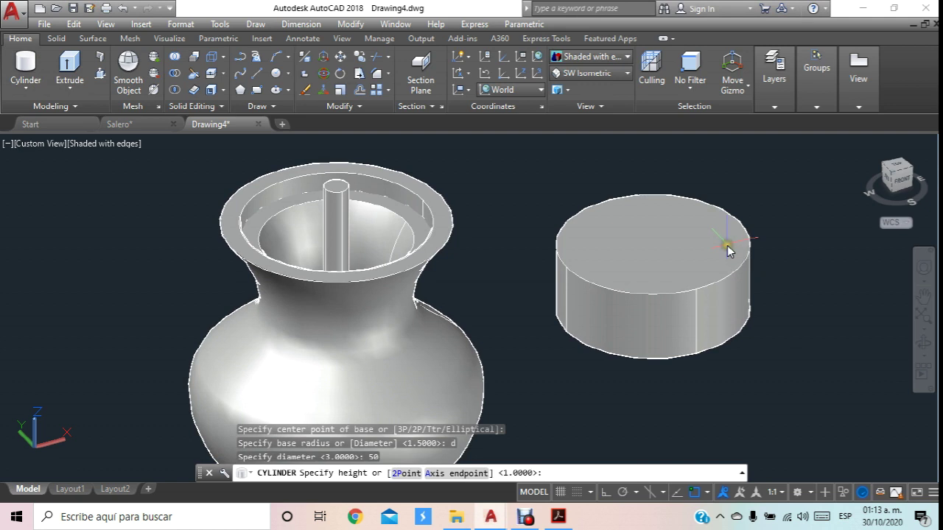
text(5)
key(Return)
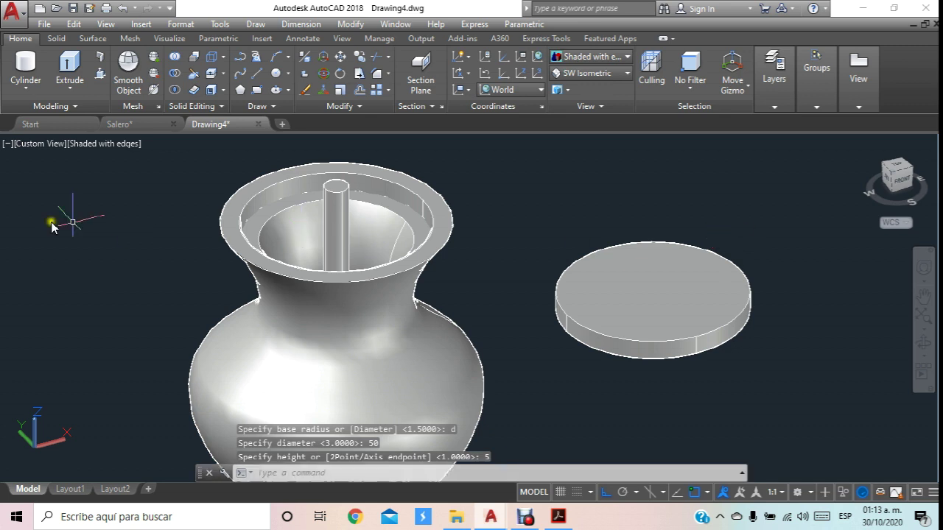
Draw a slender 6.35-diameter cylinder to the right of the disc.
click(25, 67)
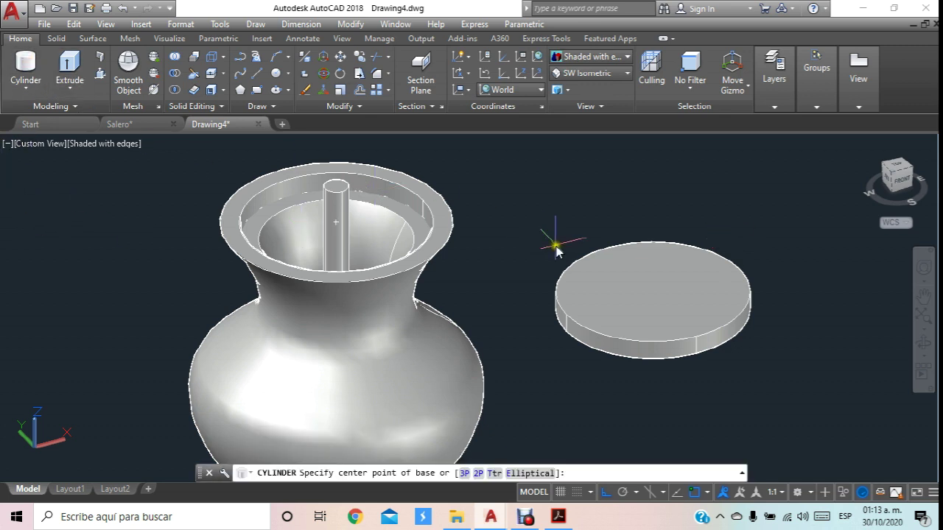
middle_drag(551, 237, 426, 249)
click(701, 313)
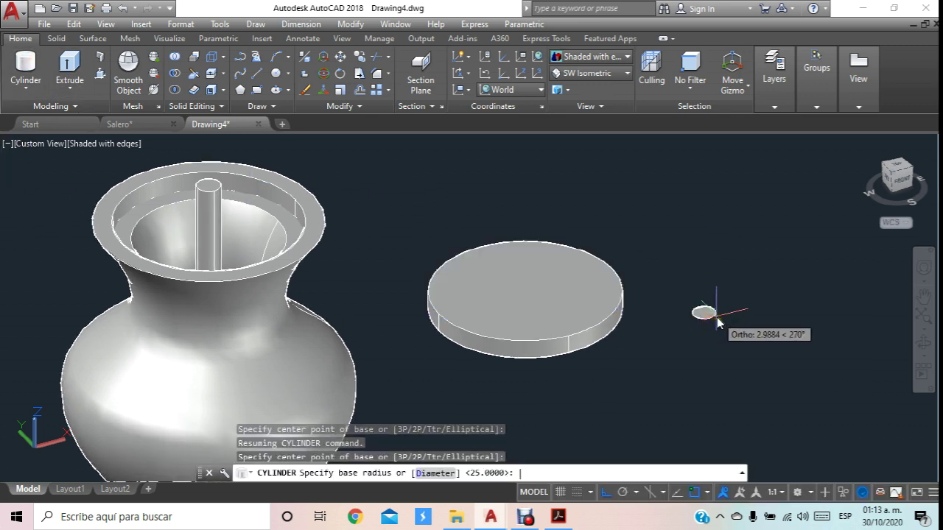
text(d)
key(Return)
text(5)
key(Return)
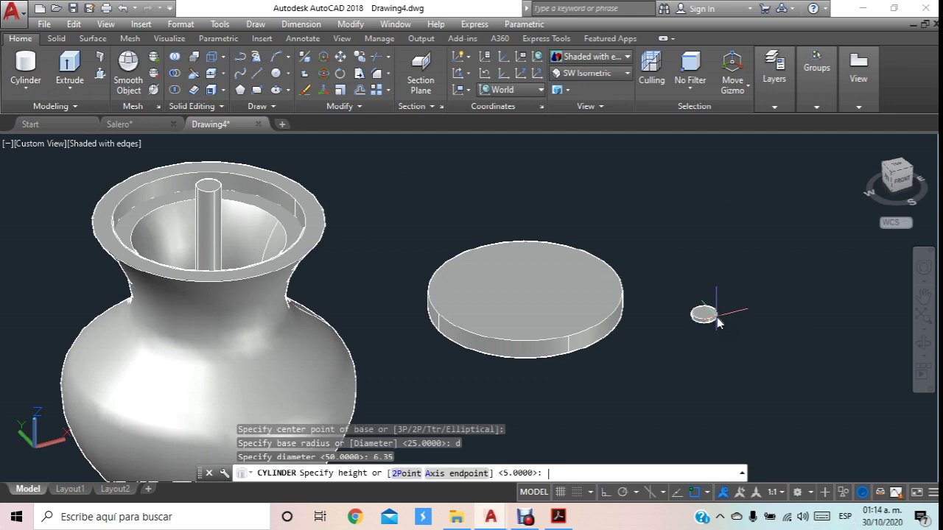
click(731, 203)
Begin moving the slender cylinder, then switch the visual style to 2D Wireframe.
text(m)
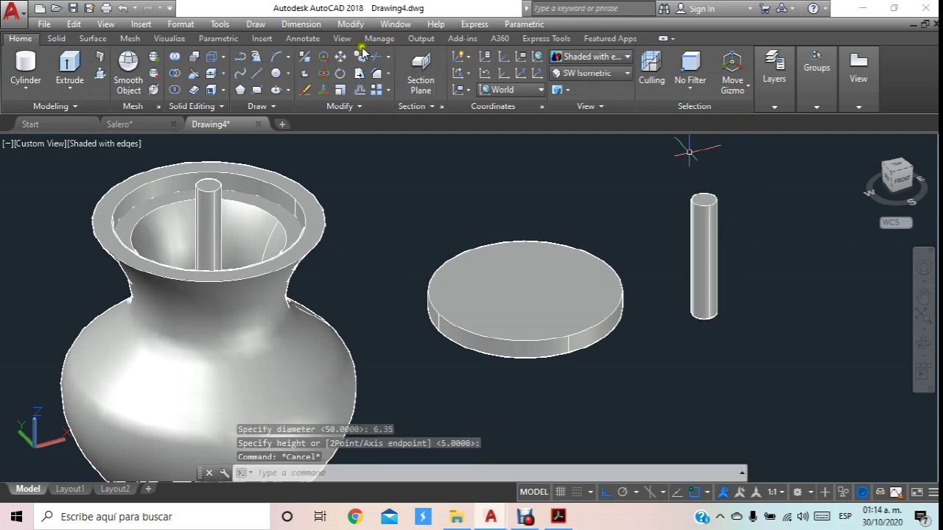
key(Return)
click(662, 205)
click(675, 266)
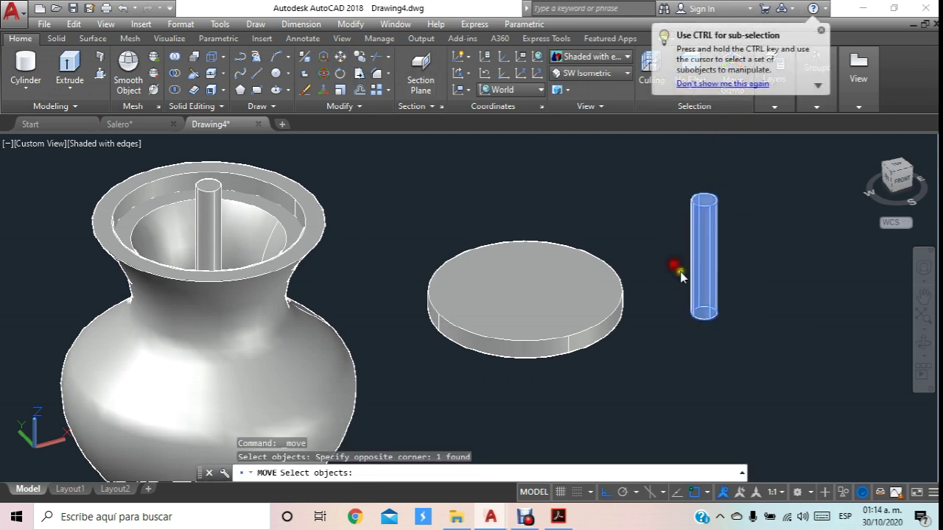
key(Return)
click(700, 313)
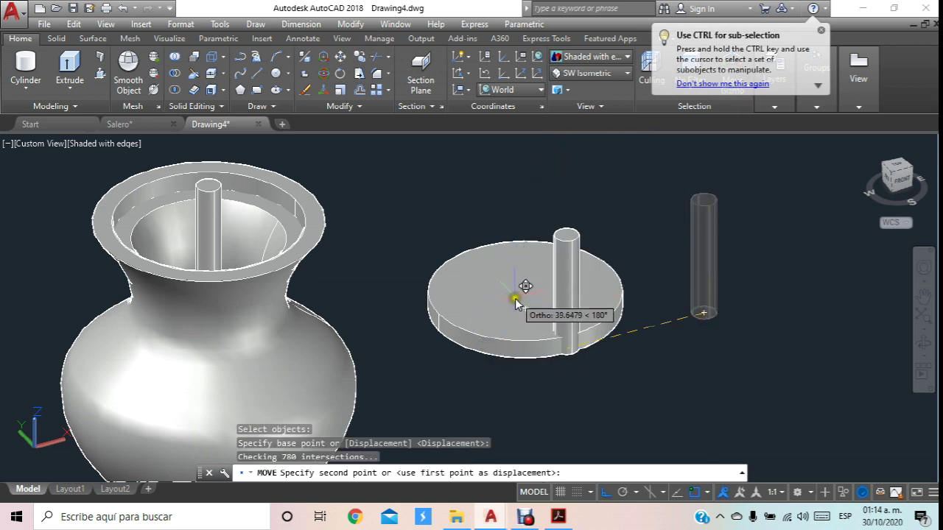
click(589, 57)
click(583, 82)
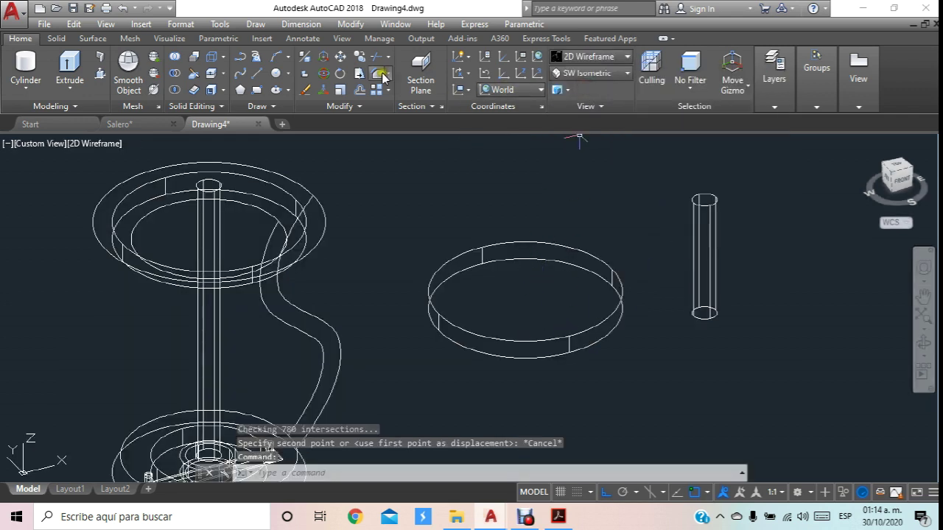
Move the cylinder to the disc's centre and restore the Shaded with edges style.
click(337, 58)
click(785, 285)
click(688, 348)
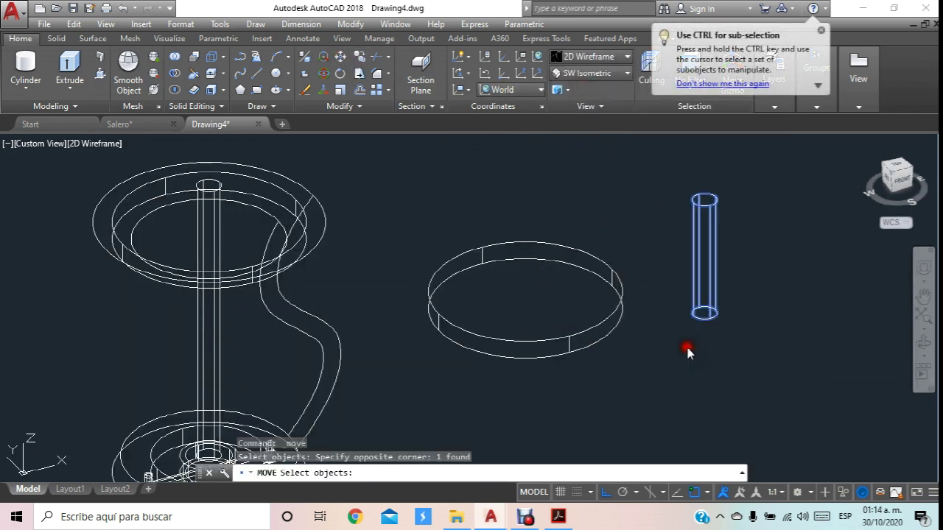
key(Return)
click(704, 313)
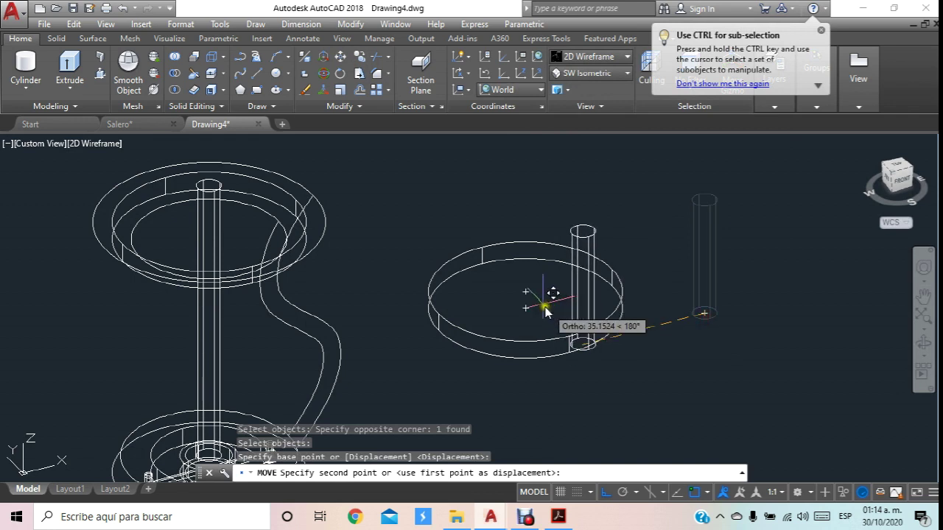
click(525, 293)
click(604, 56)
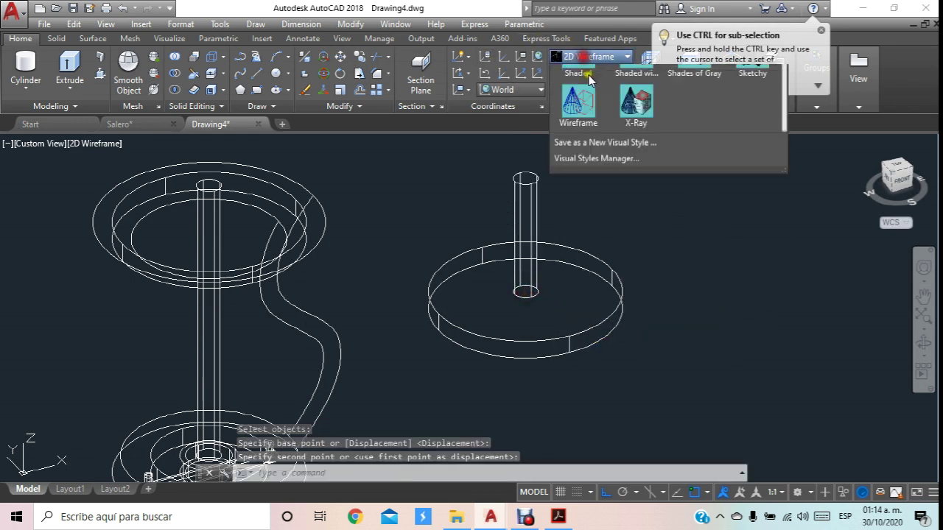
click(613, 131)
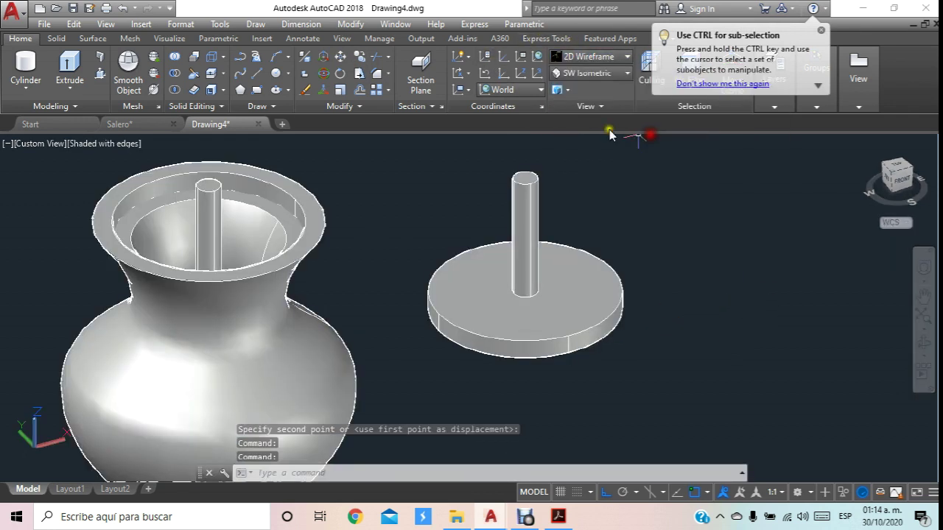
Lower the slender cylinder down through the disc.
click(341, 57)
click(537, 192)
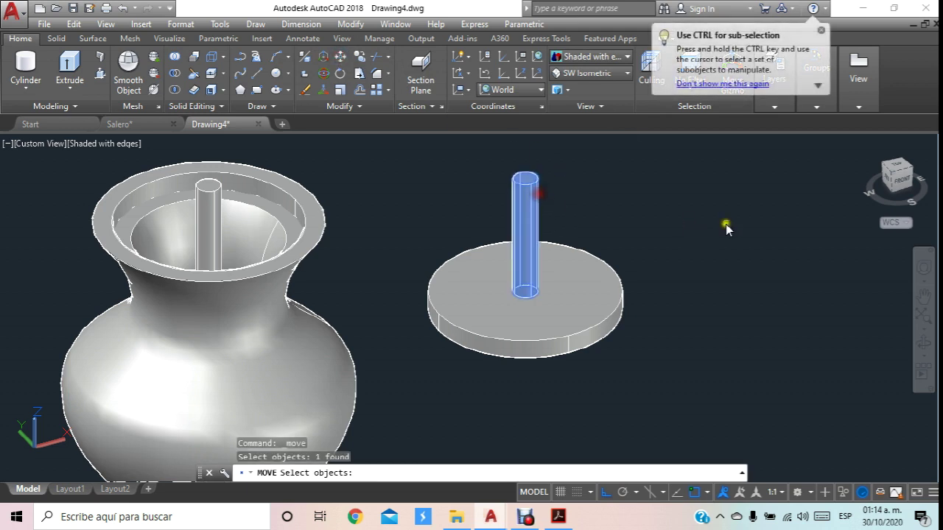
key(Return)
click(727, 228)
click(726, 277)
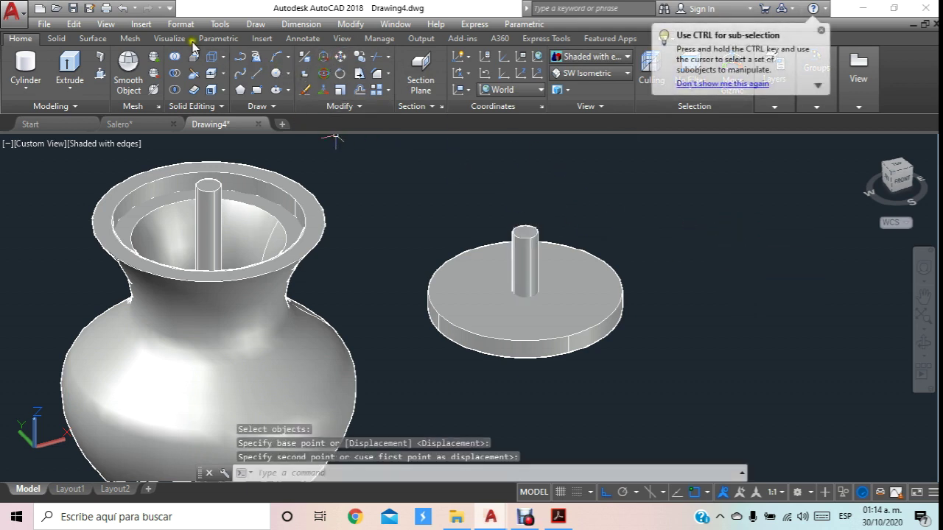
click(174, 73)
Subtract the slender cylinder from the disc to leave a centre hole.
click(597, 307)
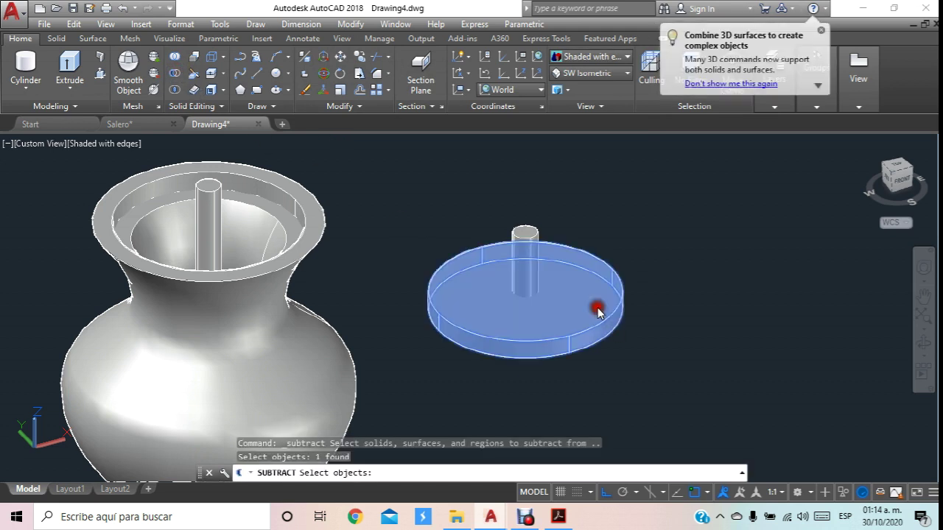
key(Return)
click(529, 256)
key(Return)
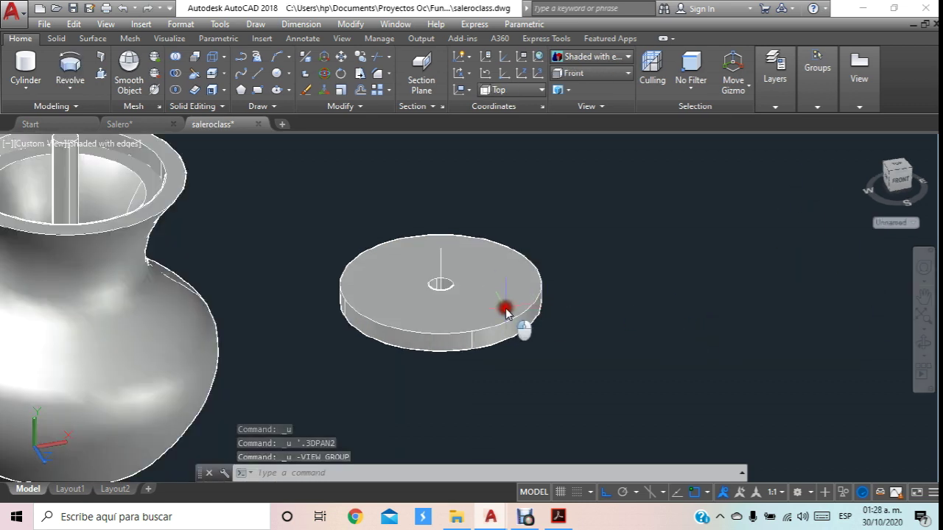
mouse_move(505, 312)
middle_down()
mouse_move(545, 213)
mouse_move(438, 199)
middle_up()
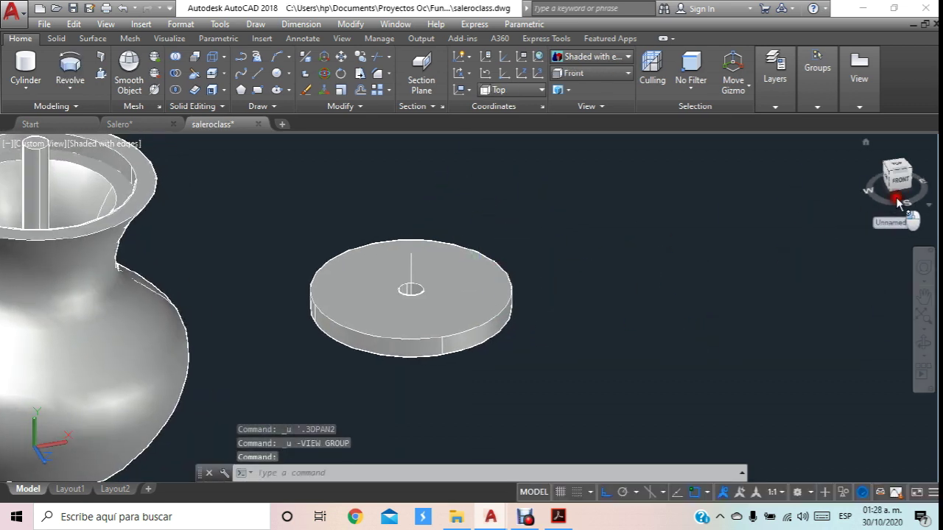
Set the UCS to Front and view the model from the front, rotated and zoomed out.
click(532, 90)
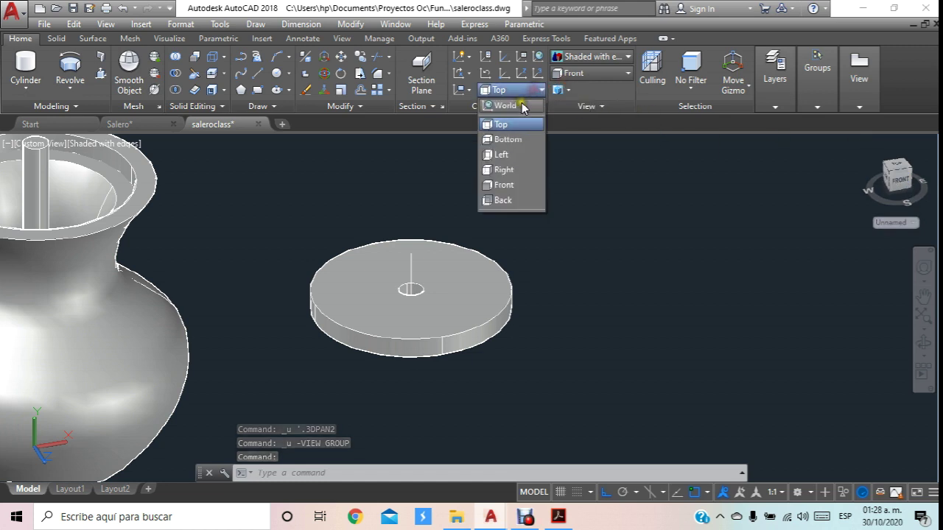
click(508, 185)
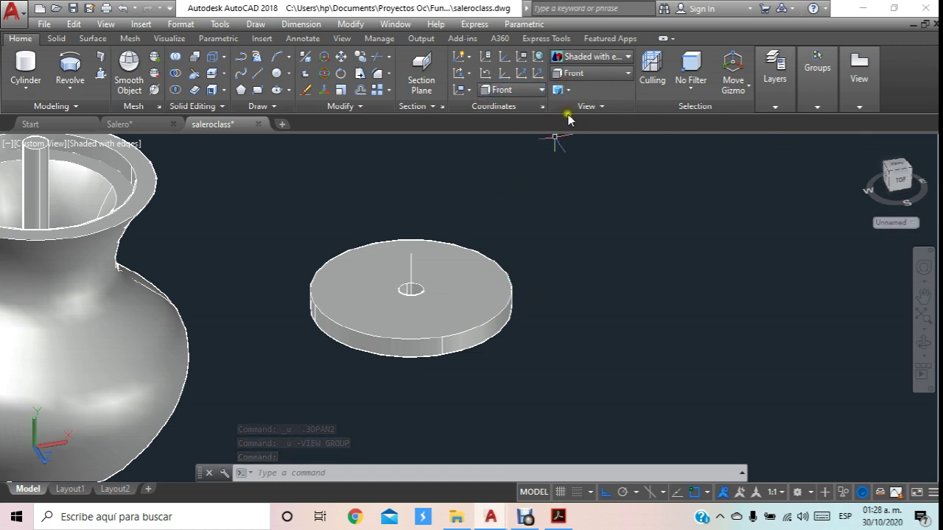
click(894, 178)
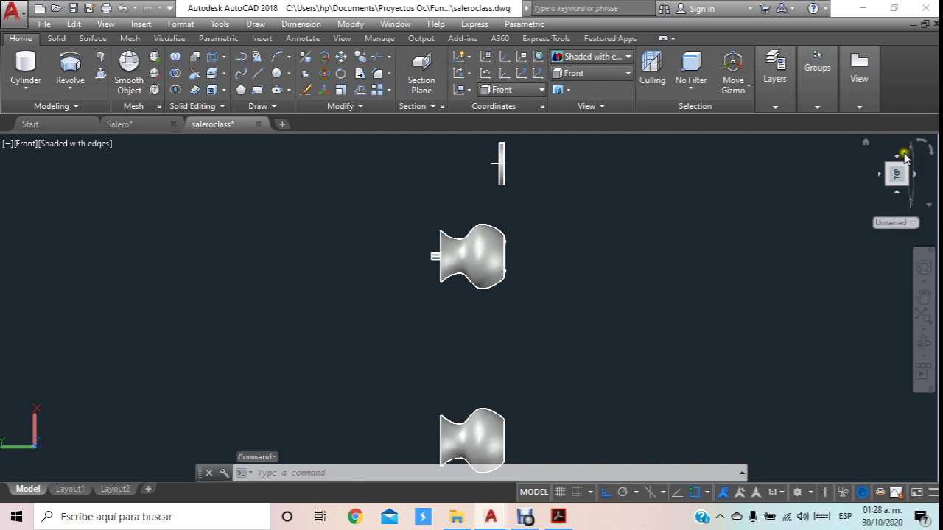
click(931, 150)
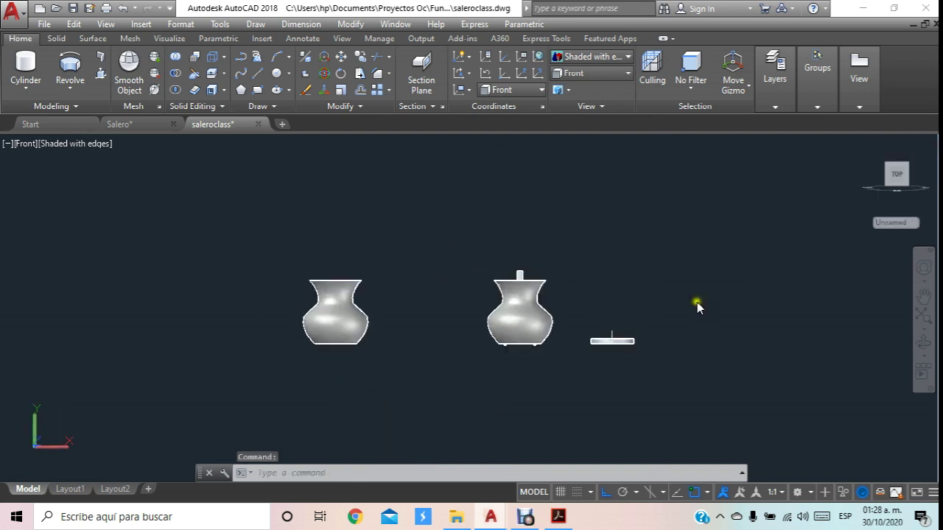
shift+middle_drag(683, 337, 624, 267)
scroll(615, 260, down, 2)
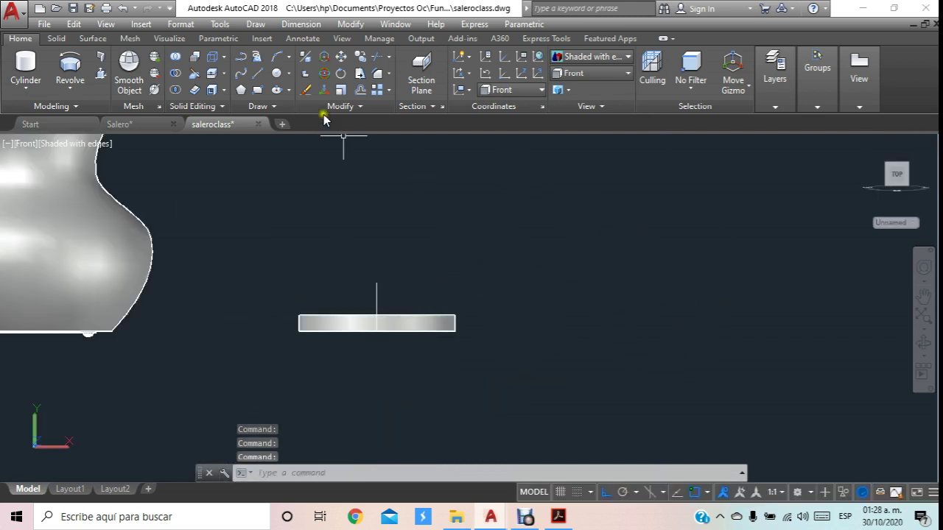
Draw a 27.5-long base line with a 5-unit vertical edge.
click(258, 73)
click(491, 236)
text(27.5)
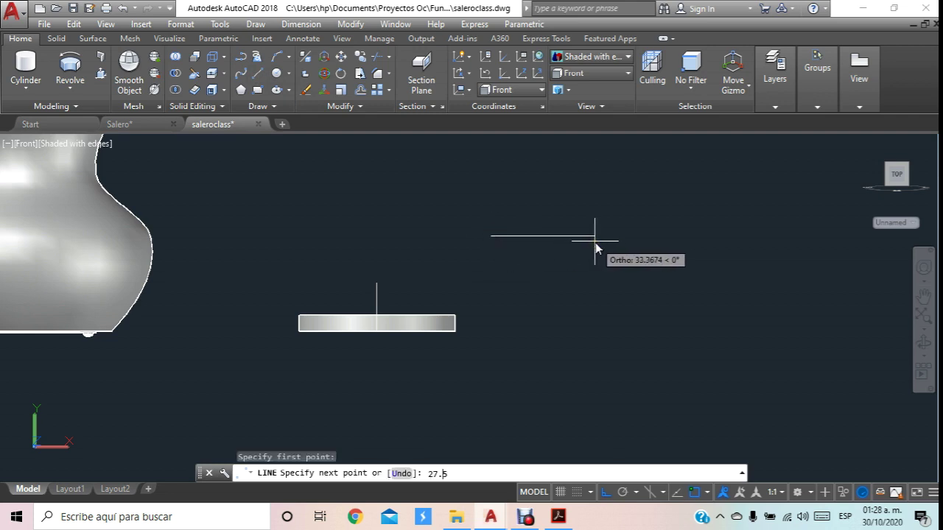
key(Return)
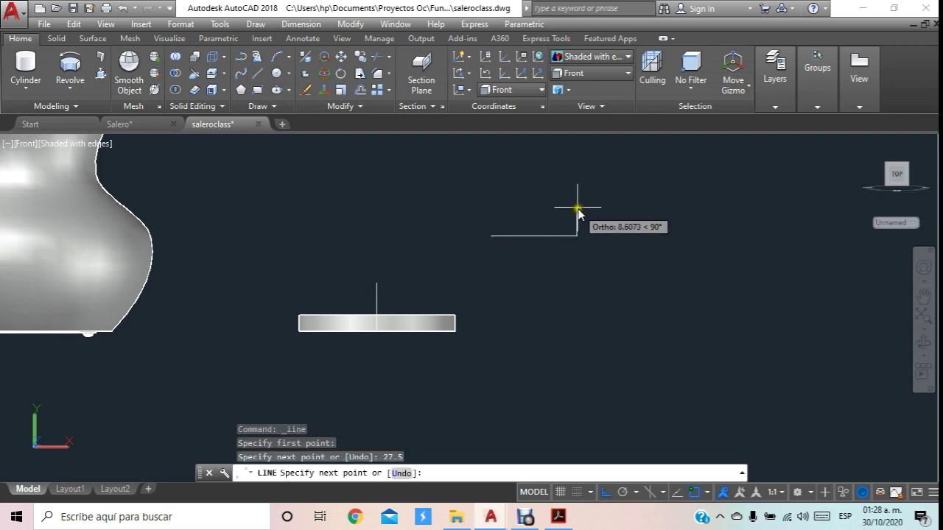
scroll(578, 213, up, 1)
text(5)
key(Return)
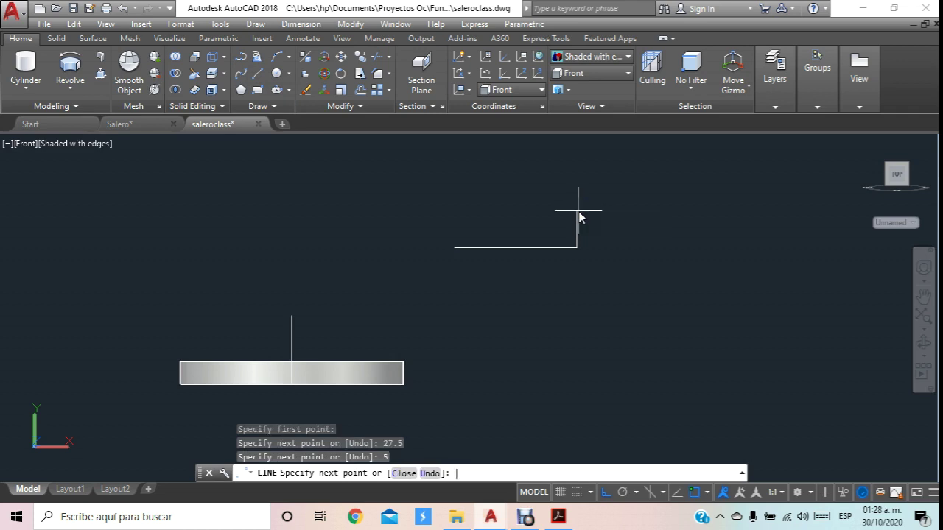
key(Escape)
scroll(578, 213, up, 3)
scroll(556, 216, up, 1)
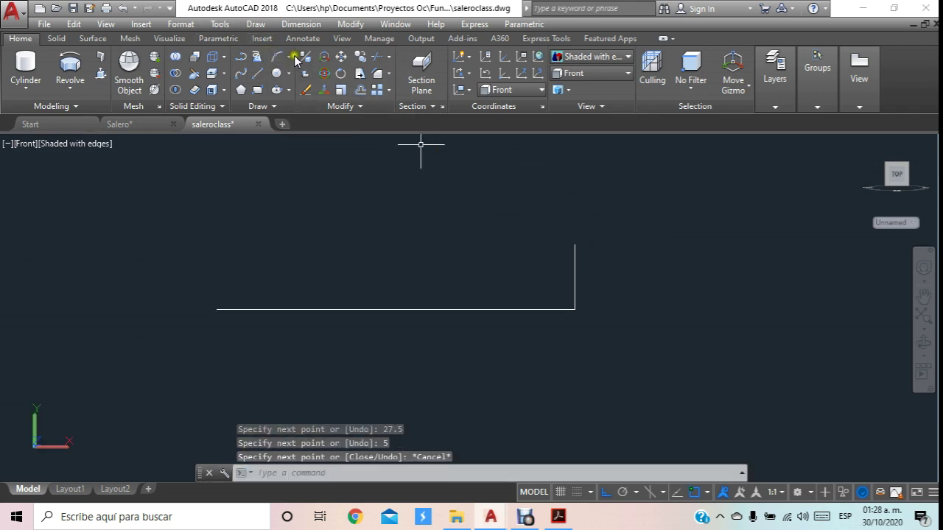
Start a three-point arc from the base line's left end, then abandon it.
click(288, 58)
click(280, 74)
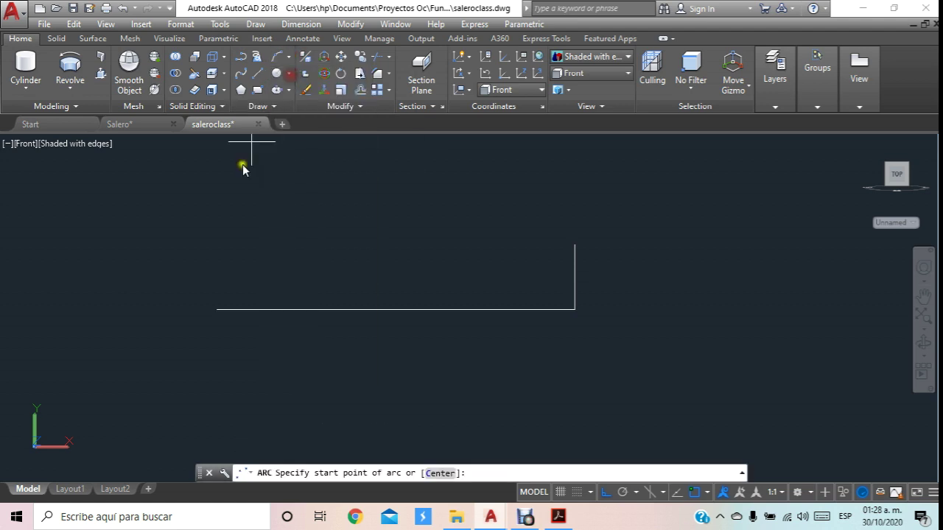
click(216, 310)
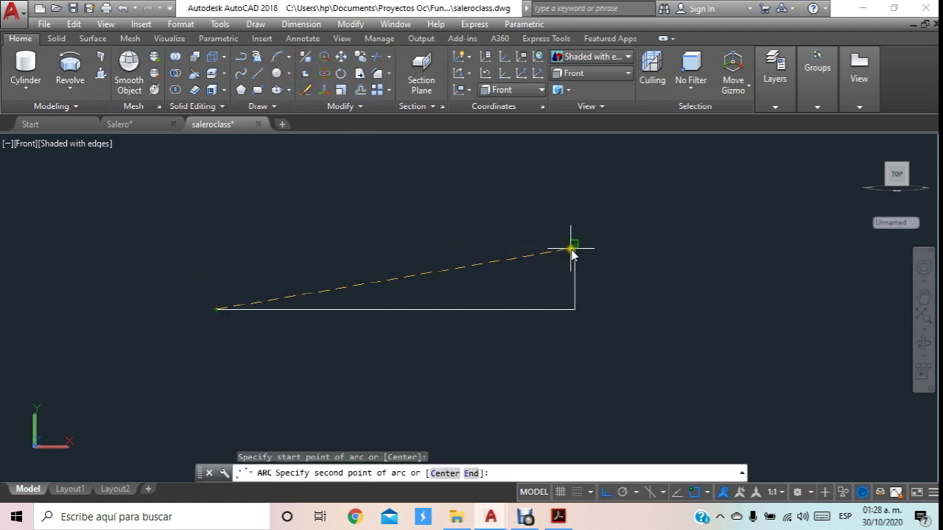
scroll(575, 249, up, 3)
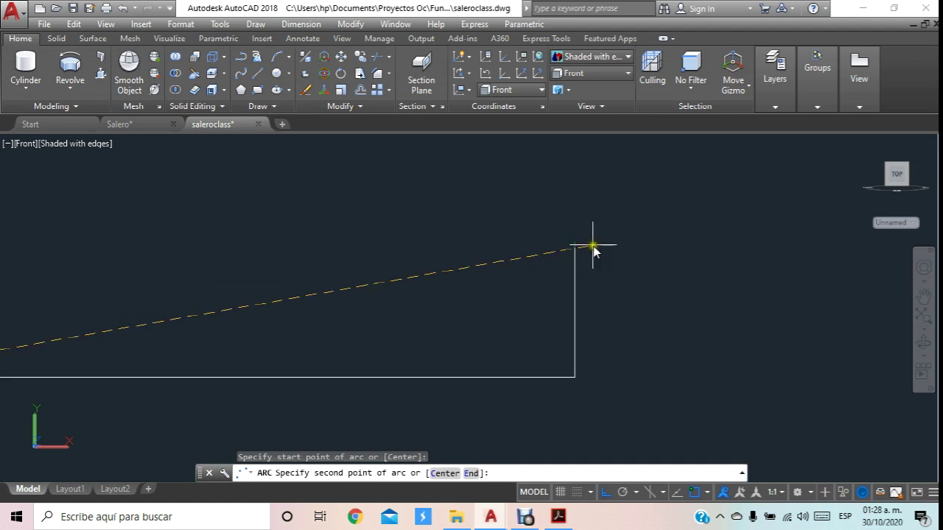
scroll(582, 250, down, 2)
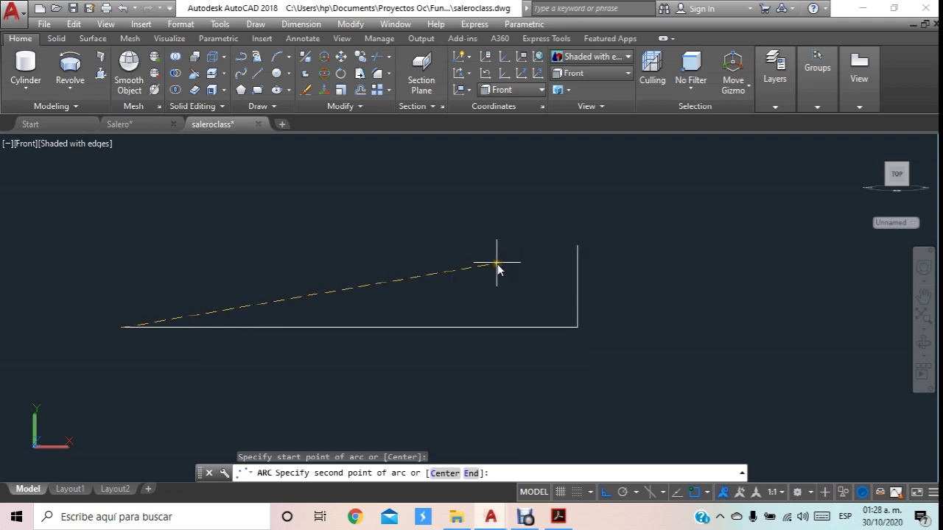
key(Escape)
Draw a 3.2-unit segment leftward from the vertical edge's top.
click(257, 73)
click(576, 245)
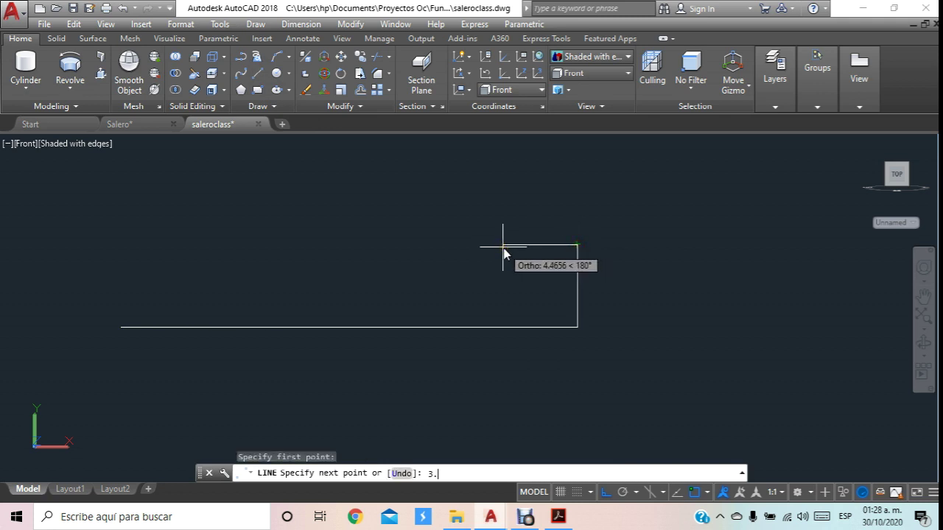
text(2)
key(Return)
key(Escape)
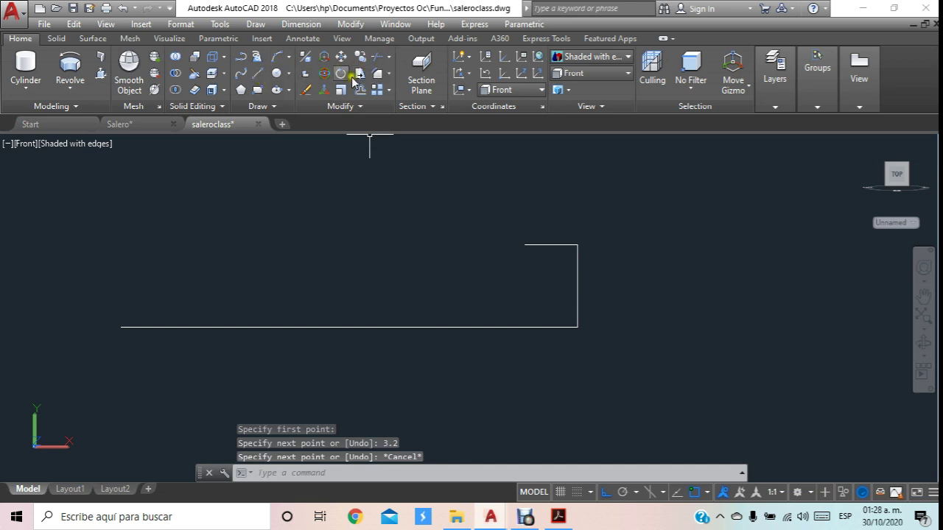
Draw the three-point profile arc to the right corner and delete the stray segment.
click(273, 57)
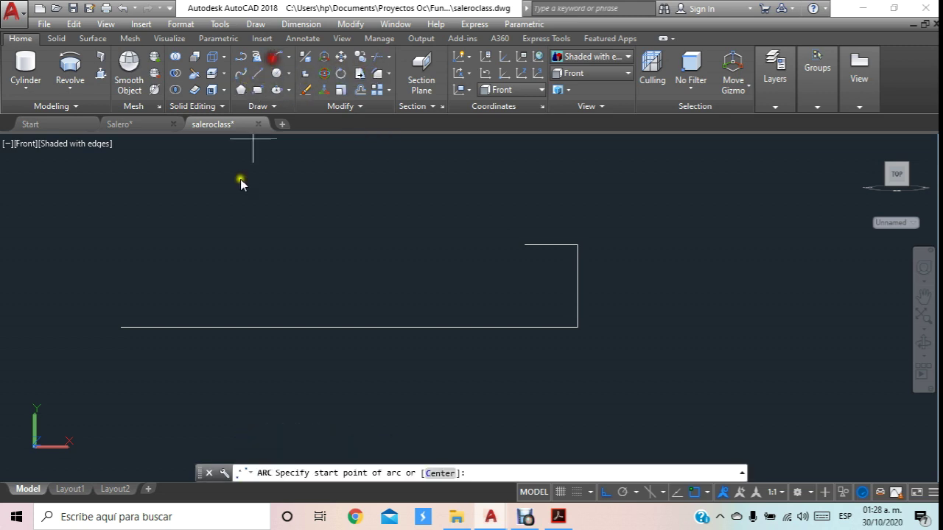
click(125, 327)
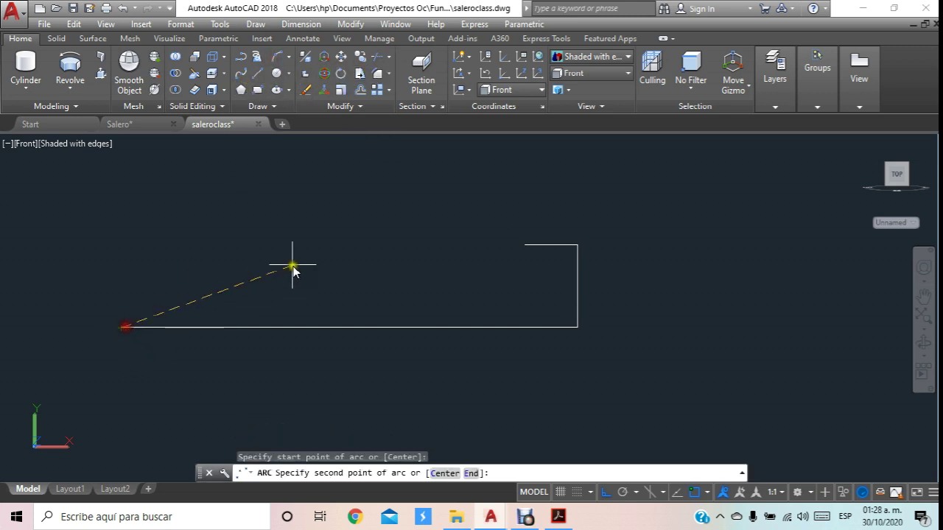
click(524, 245)
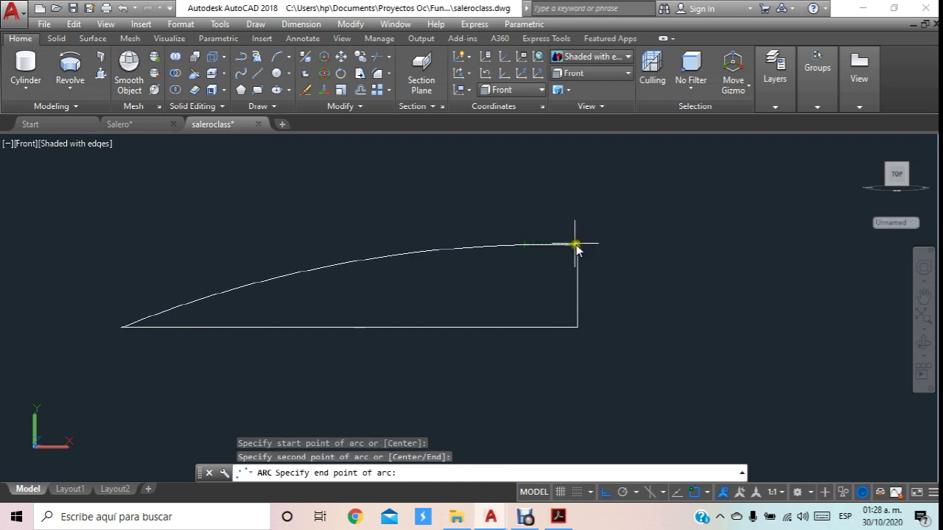
click(578, 245)
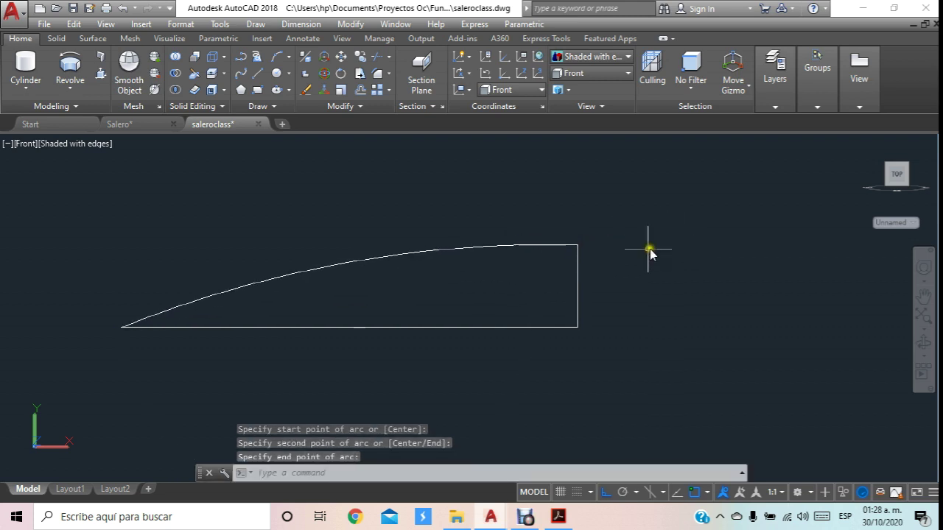
key(Escape)
click(494, 199)
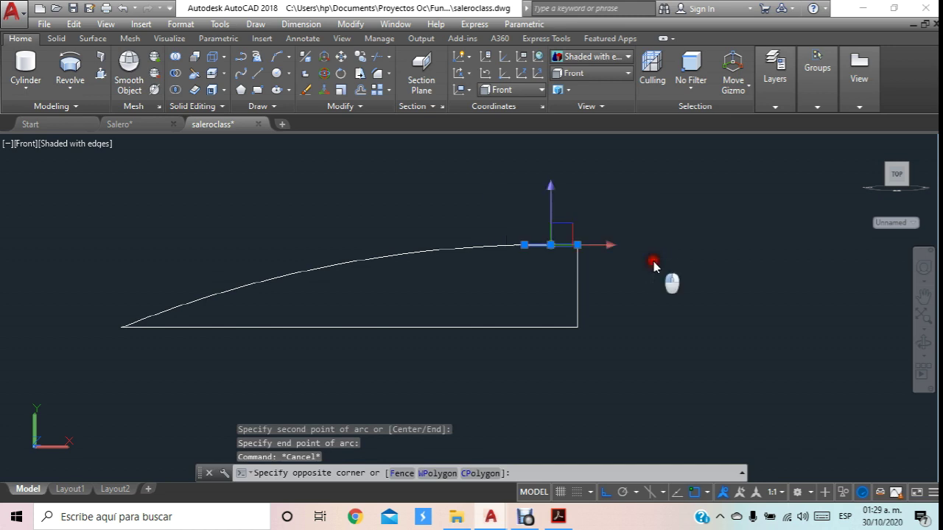
click(653, 269)
key(Delete)
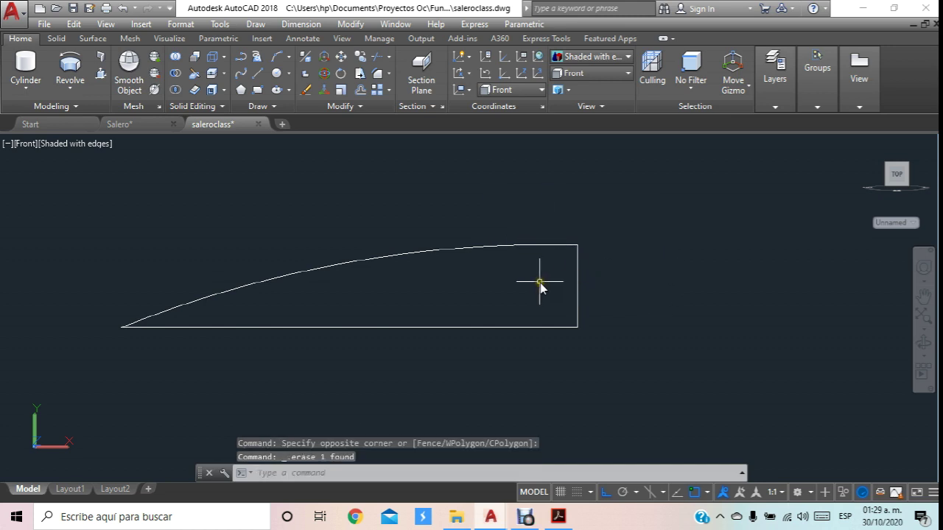
Join the base line, upright edge and arc into one polyline with JOIN.
middle_drag(540, 282, 565, 300)
text(jo)
key(Return)
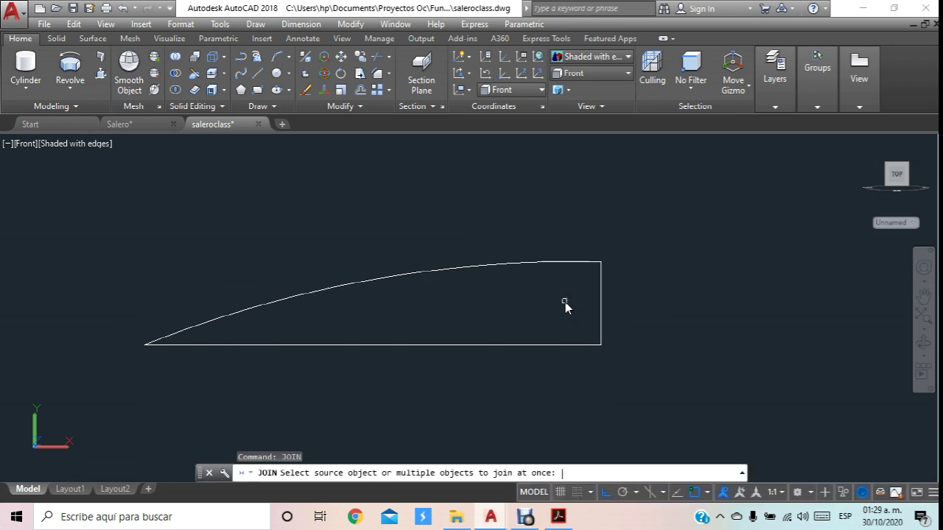
click(643, 410)
click(346, 256)
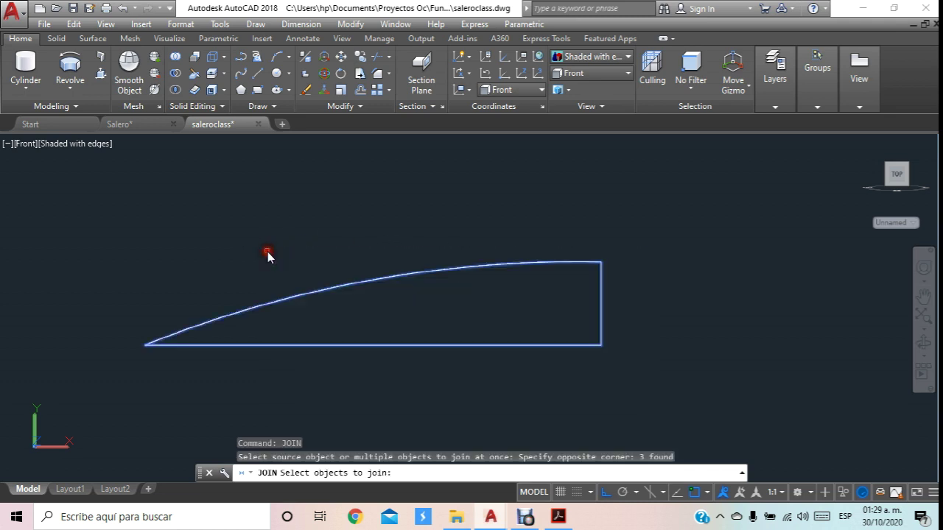
key(Return)
key(Escape)
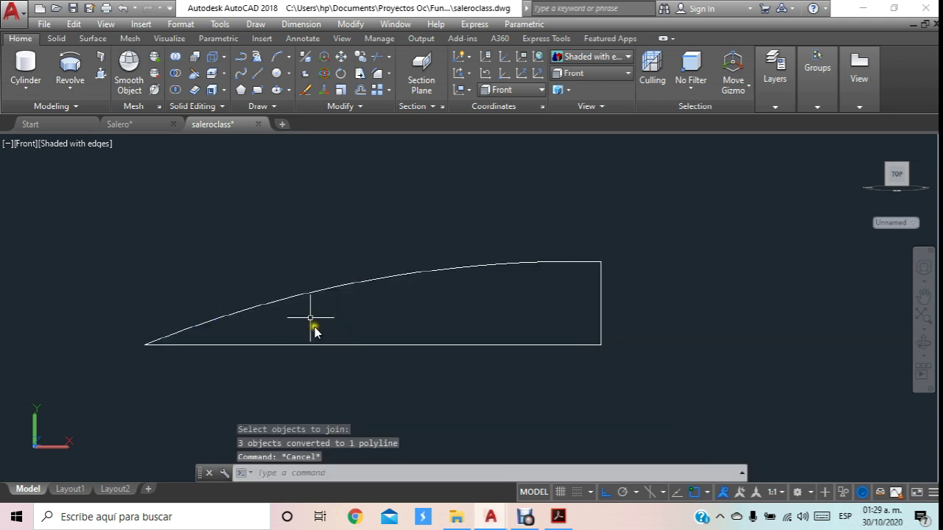
Revolve the closed profile a full 360° about its right edge into a domed cap.
click(71, 67)
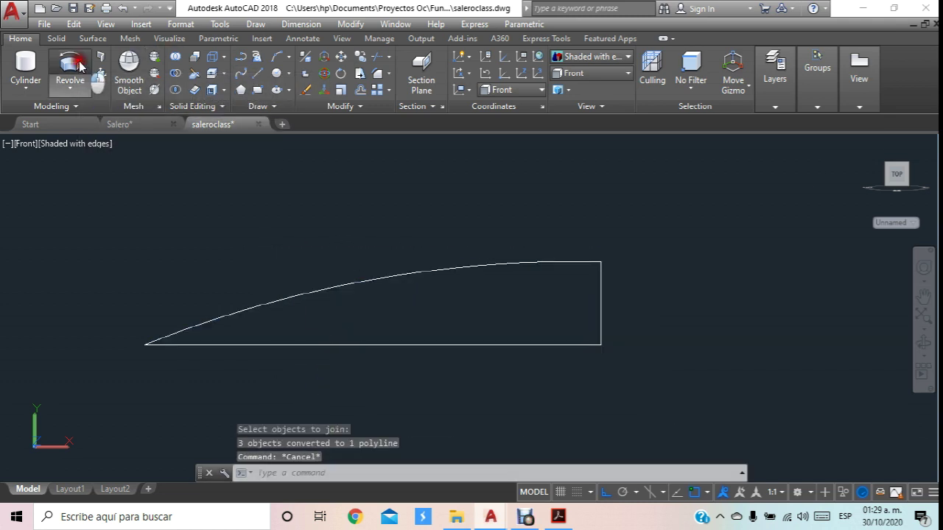
click(519, 251)
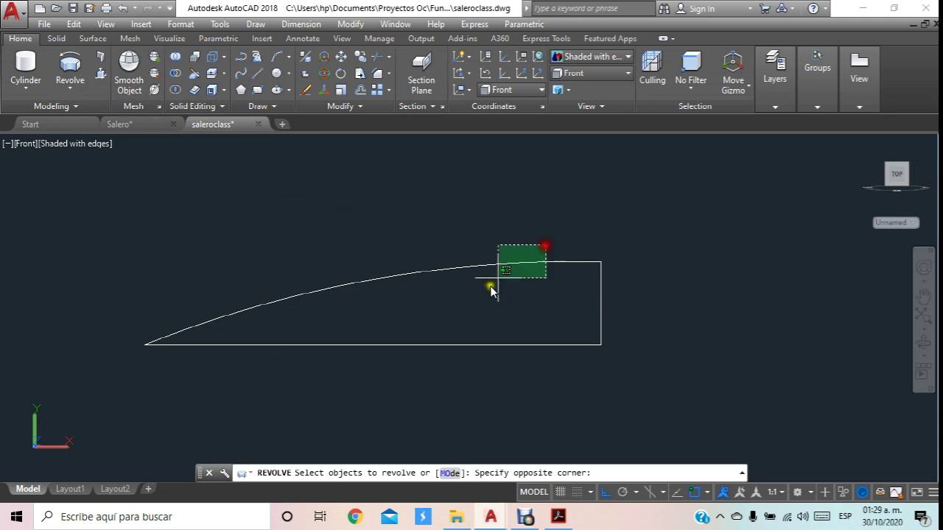
click(418, 339)
right_click(640, 231)
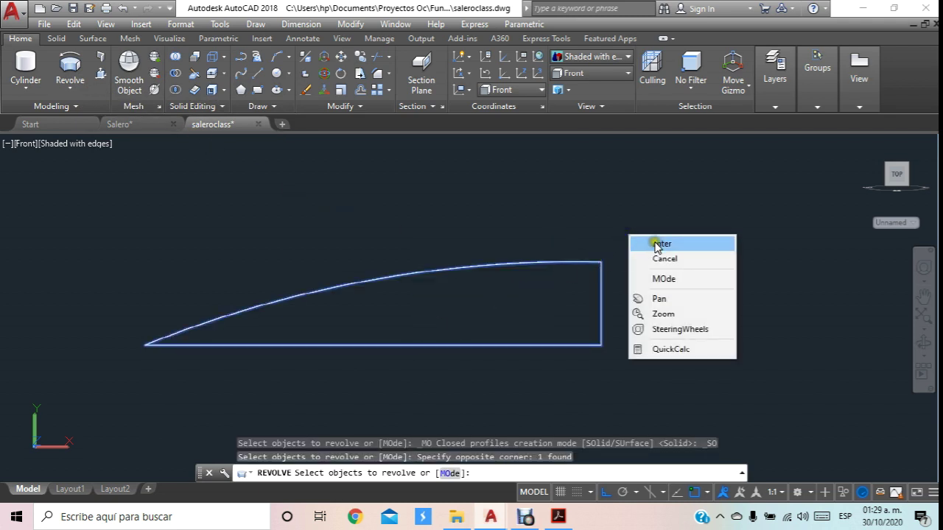
click(654, 243)
click(595, 262)
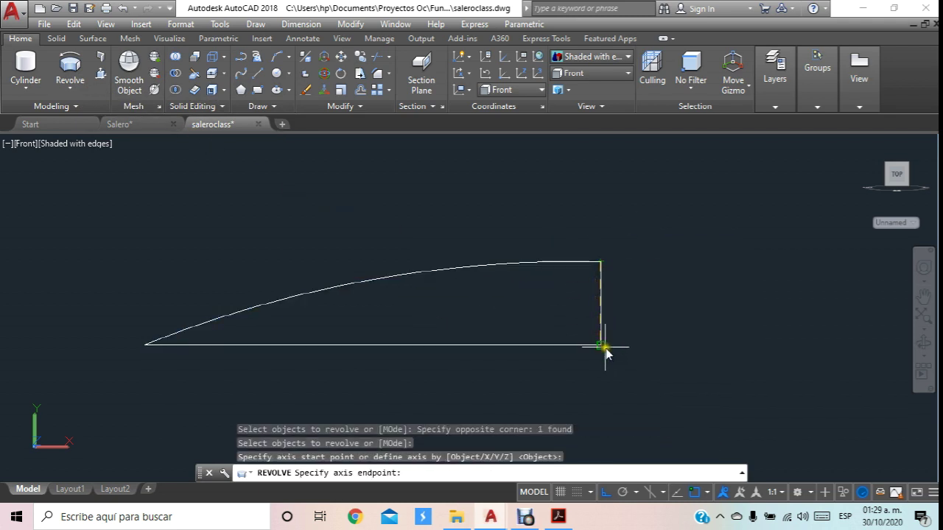
click(602, 346)
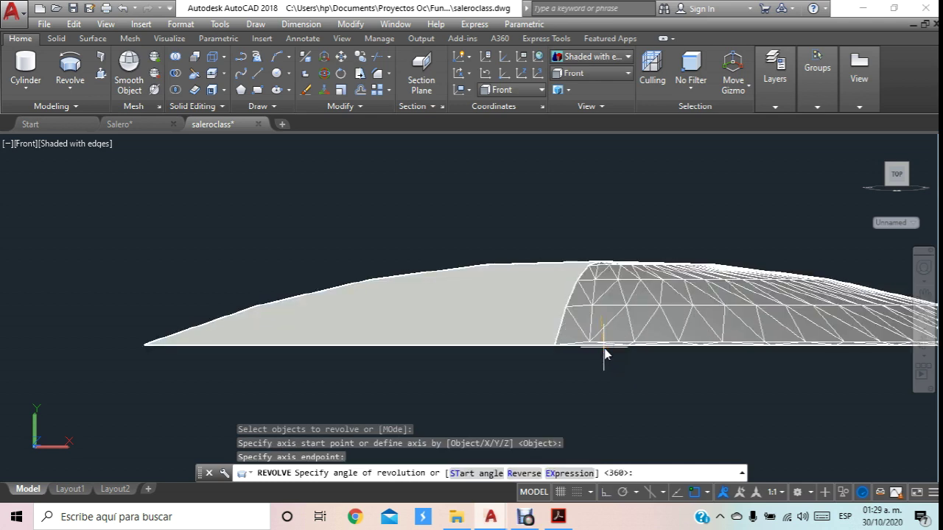
key(Return)
key(Return)
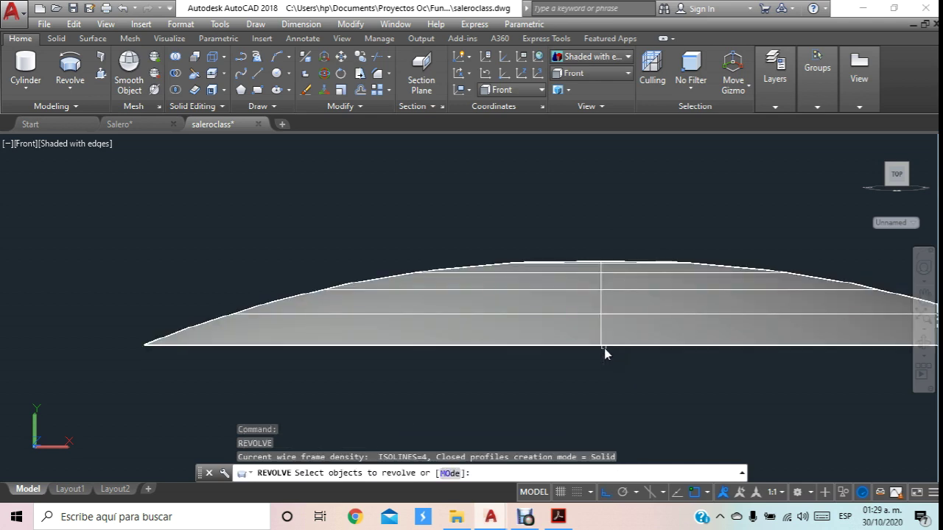
Zoom and orbit to inspect the new domed cap from above.
scroll(586, 316, down, 2)
scroll(586, 311, down, 2)
scroll(589, 311, down, 2)
scroll(600, 312, down, 1)
click(928, 335)
mouse_move(568, 309)
mouse_down()
mouse_move(568, 347)
mouse_move(505, 212)
mouse_up()
scroll(565, 344, down, 3)
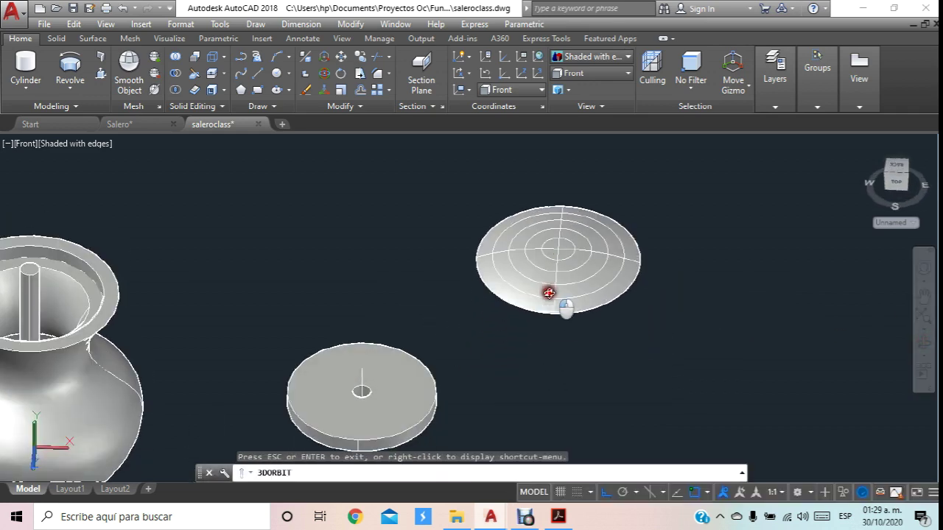
Switch to 2D Wireframe and orbit to an oblique side view of the disks.
click(585, 57)
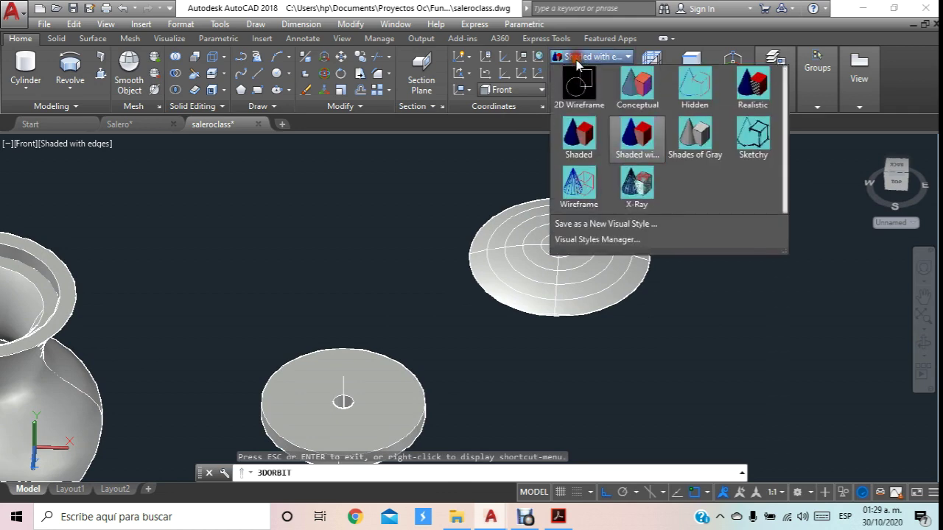
click(589, 100)
click(341, 57)
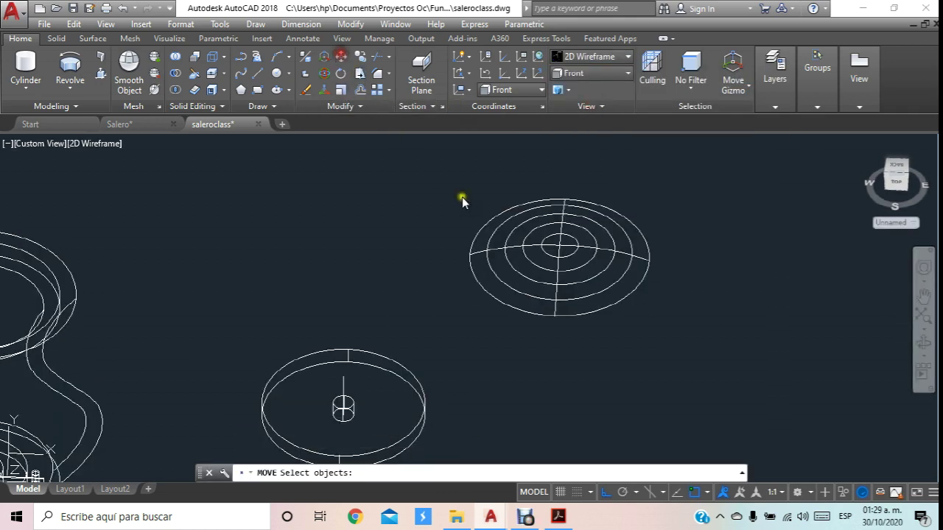
click(557, 270)
scroll(584, 254, up, 4)
key(Return)
middle_drag(548, 273, 330, 326)
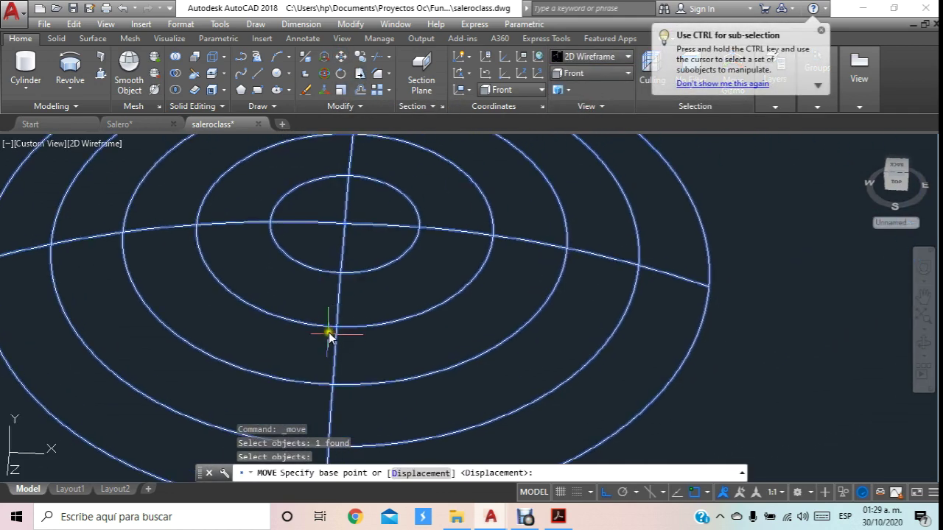
click(926, 346)
mouse_move(496, 320)
mouse_down()
mouse_move(482, 267)
mouse_move(452, 282)
mouse_move(509, 268)
mouse_move(275, 349)
mouse_move(267, 336)
mouse_move(309, 206)
mouse_up()
scroll(507, 267, down, 2)
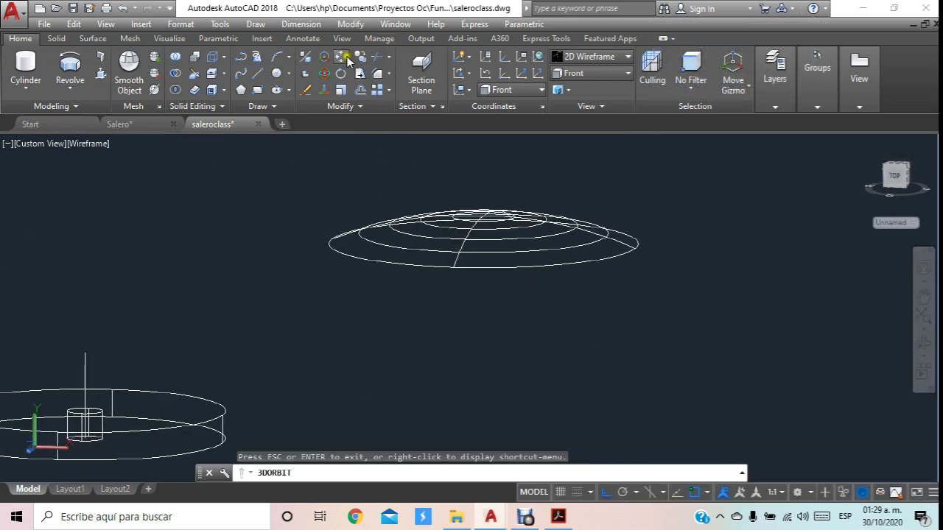
Move the domed cap from its centre onto the top of the lid disk.
click(343, 63)
click(460, 247)
key(Return)
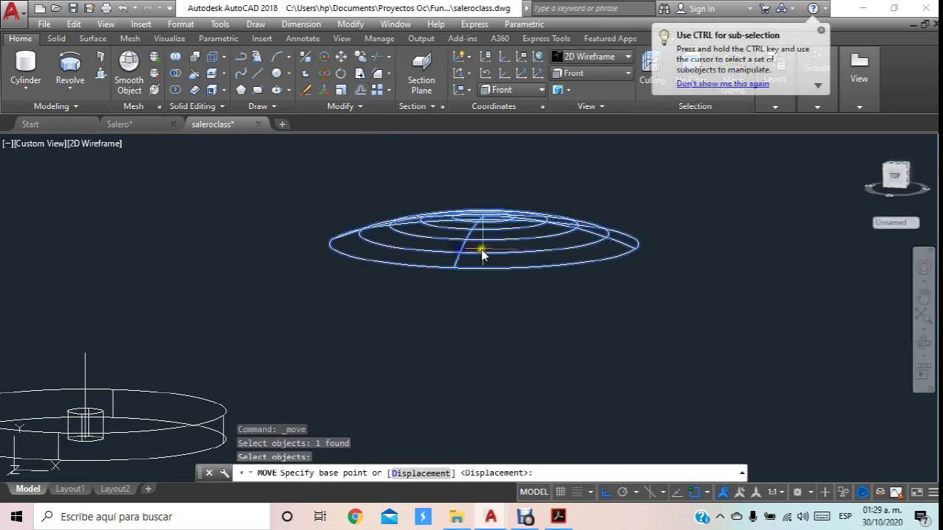
scroll(505, 212, up, 4)
click(453, 313)
scroll(464, 295, down, 4)
scroll(294, 339, up, 3)
click(334, 324)
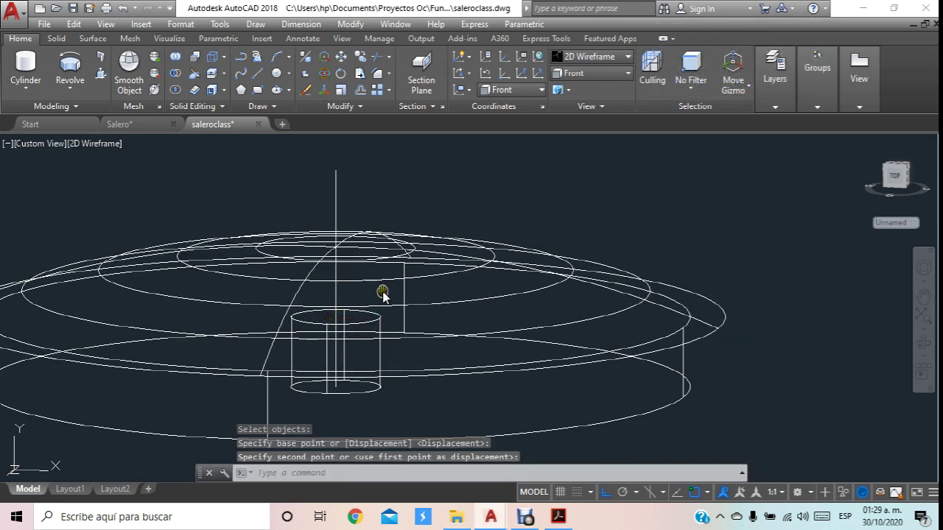
middle_drag(382, 293, 398, 290)
Set the Shaded with edges visual style and orbit to a front view of the lid.
click(600, 57)
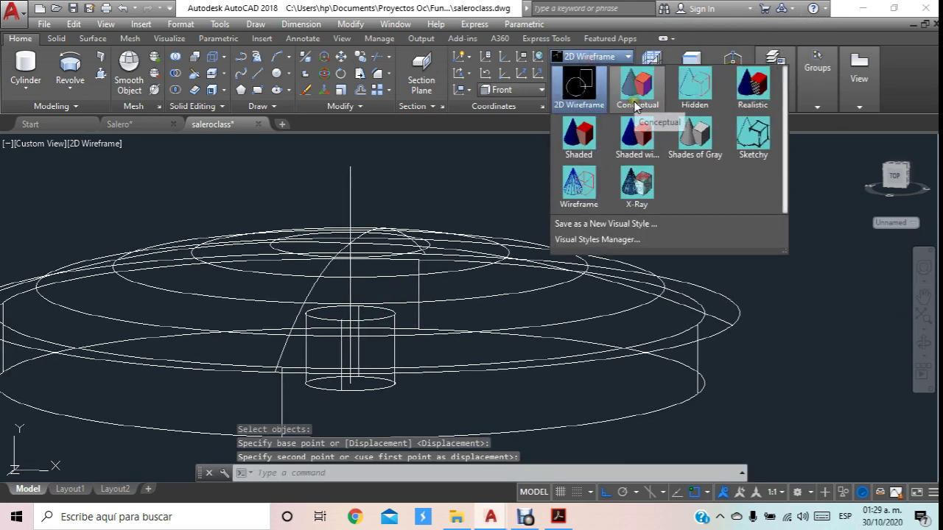
click(636, 136)
scroll(751, 224, down, 2)
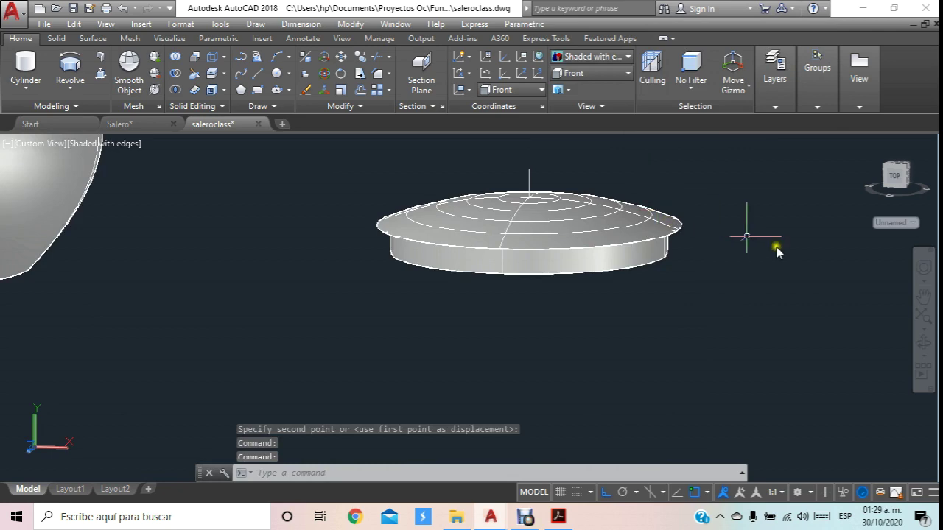
click(924, 353)
mouse_move(531, 246)
mouse_down()
mouse_move(535, 147)
mouse_move(533, 237)
mouse_move(545, 291)
mouse_move(538, 244)
mouse_move(499, 232)
mouse_move(498, 211)
mouse_up()
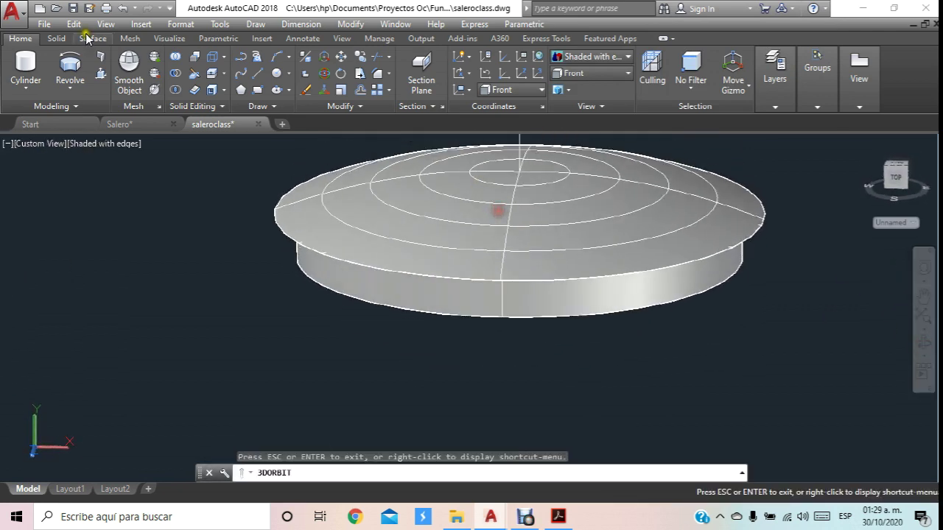
Union the domed cap and lid disk into a single solid.
click(176, 57)
click(568, 243)
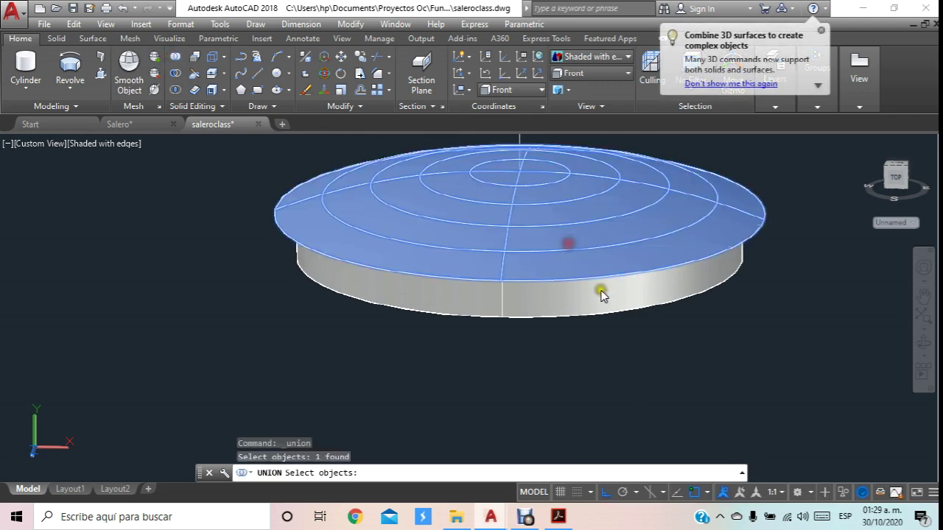
click(603, 290)
key(Return)
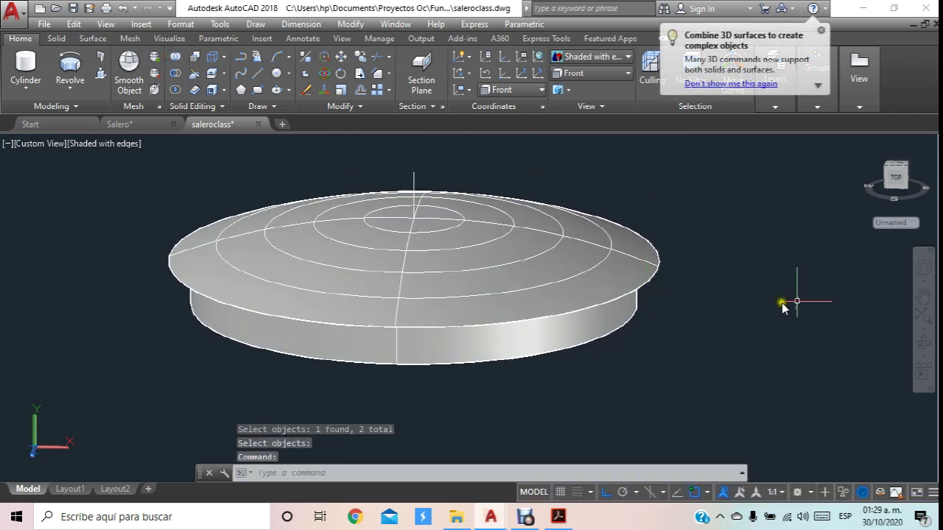
Set the working plane to Top and create a 6.35-diameter pin cylinder.
click(929, 346)
mouse_move(701, 322)
mouse_down()
mouse_move(705, 252)
mouse_move(725, 269)
mouse_up()
click(26, 65)
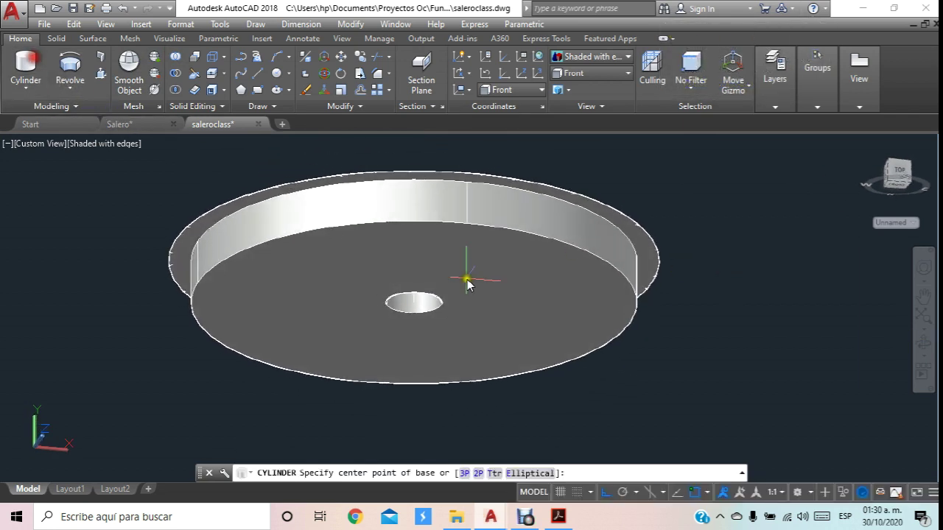
click(720, 374)
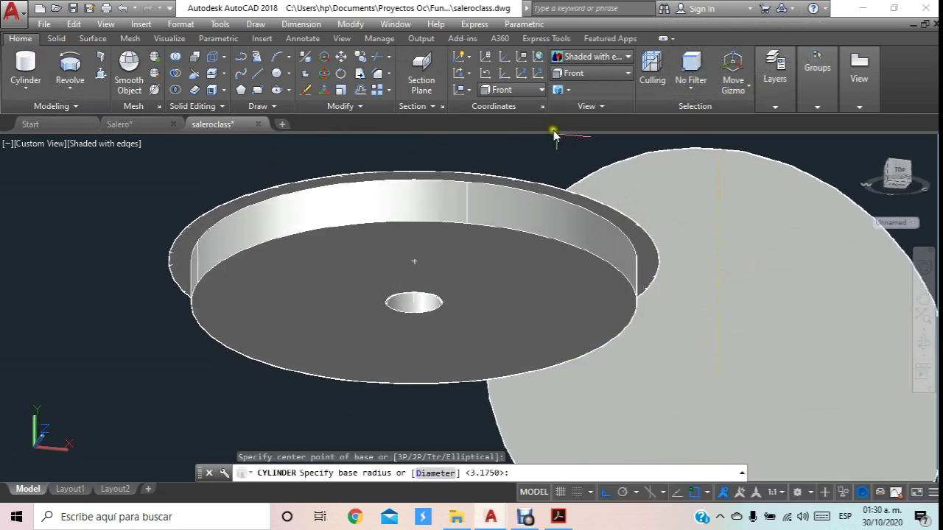
key(Escape)
click(509, 90)
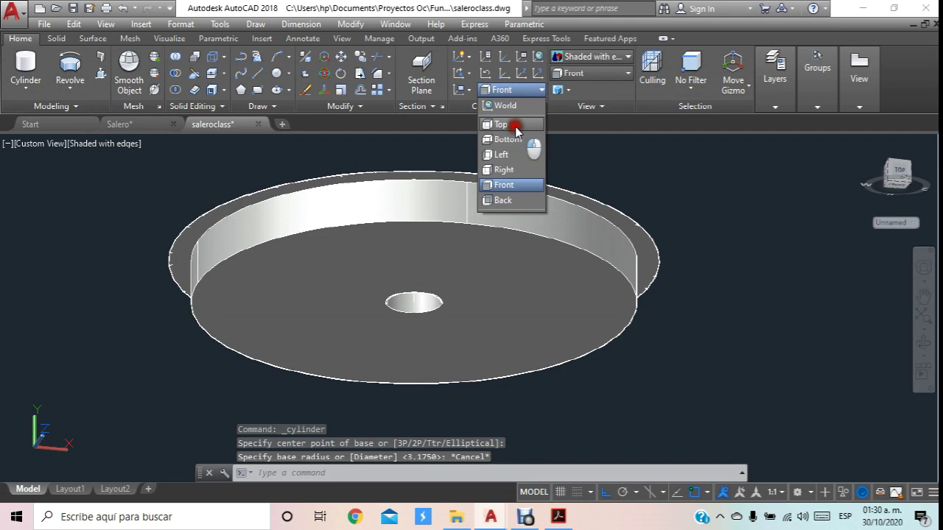
click(516, 125)
click(26, 65)
click(716, 428)
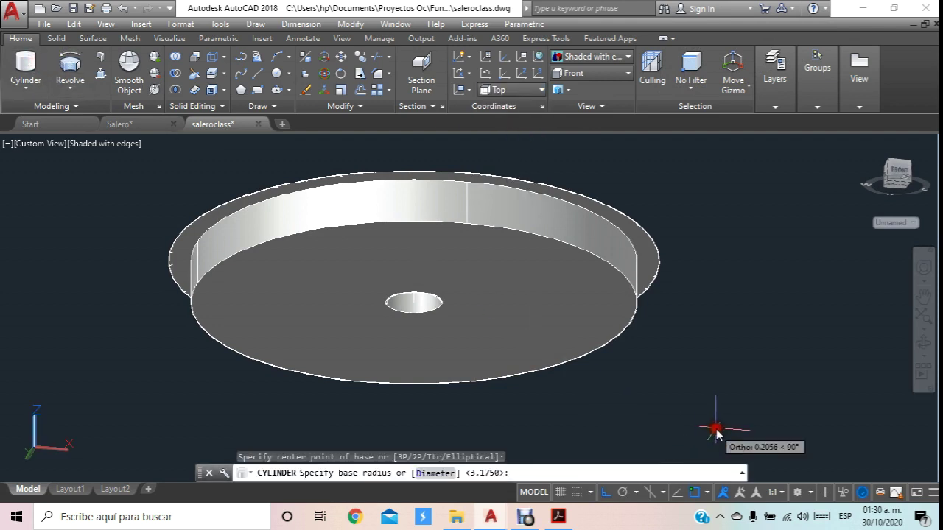
text(d)
key(Return)
text(6.35)
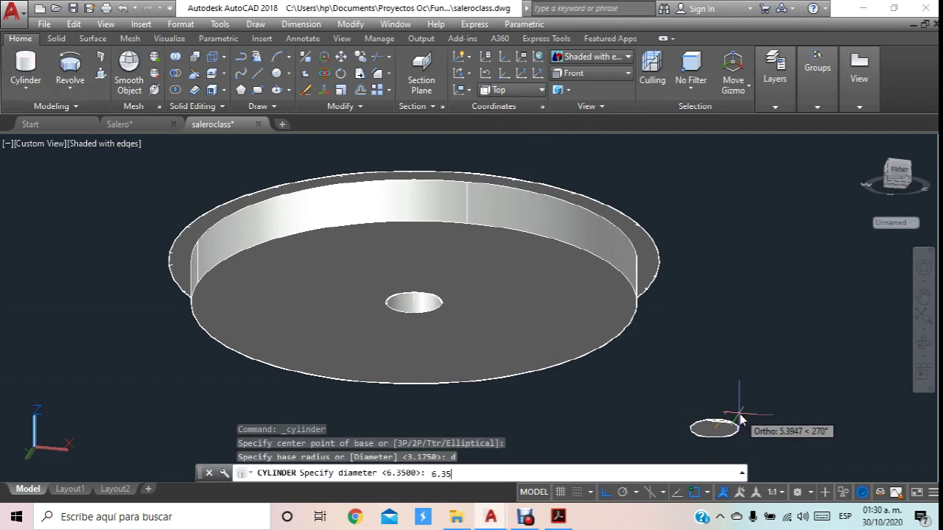
key(Return)
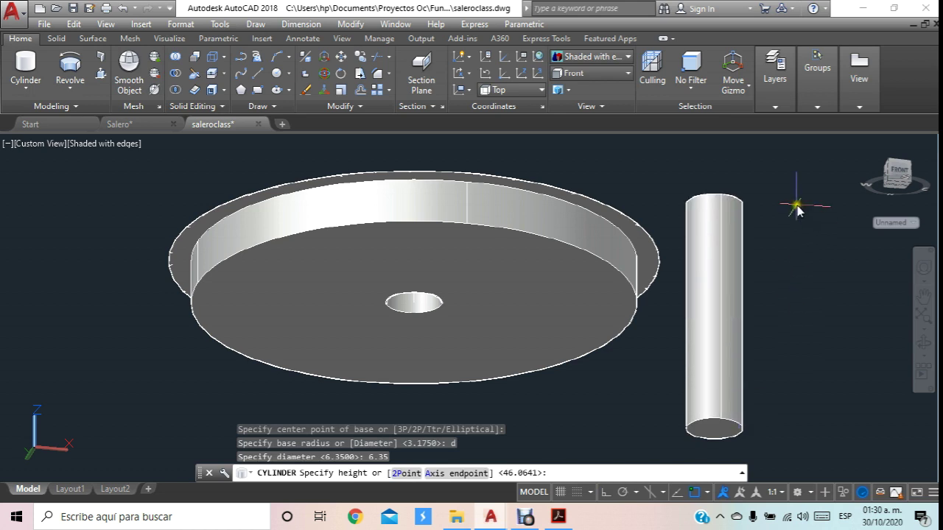
click(807, 166)
key(Escape)
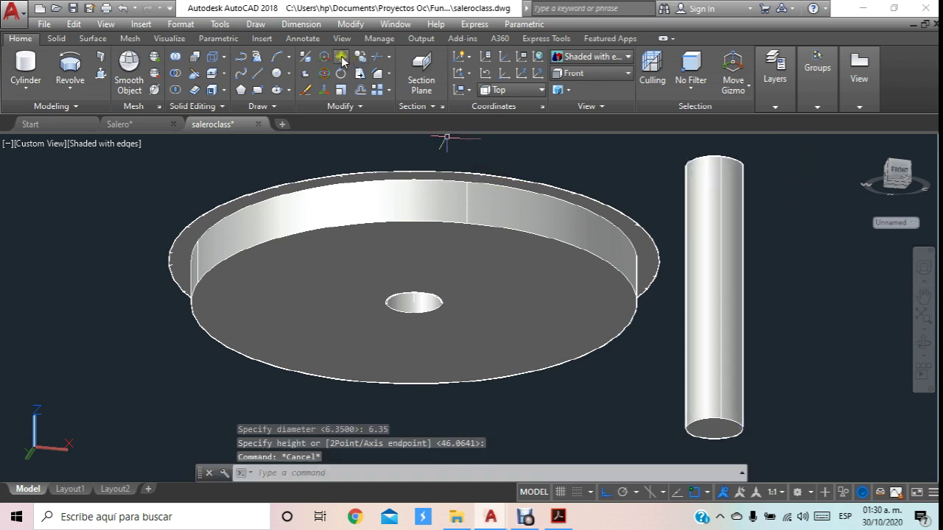
Move the pin by its top centre under the lid's centre hole.
click(345, 59)
key(Return)
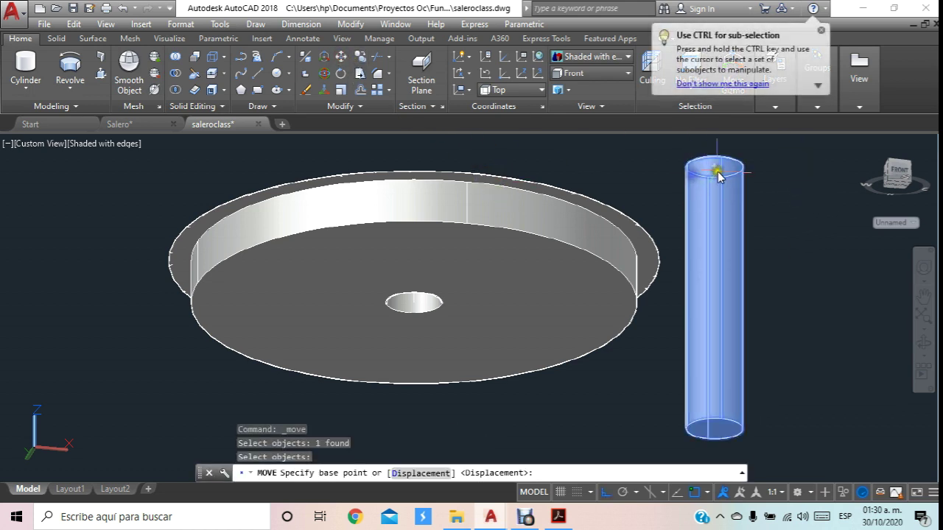
click(713, 168)
click(410, 312)
click(923, 342)
mouse_move(658, 216)
mouse_down()
mouse_move(623, 274)
mouse_move(596, 273)
mouse_move(413, 140)
mouse_up()
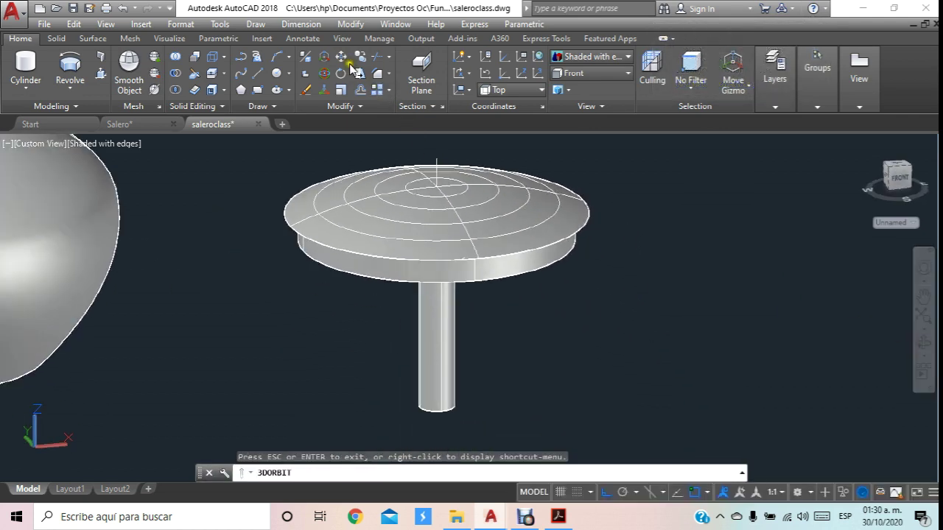
Lift the pin cylinder up through the lid and begin subtracting it from the lid.
click(341, 57)
click(442, 328)
right_click(748, 374)
click(752, 359)
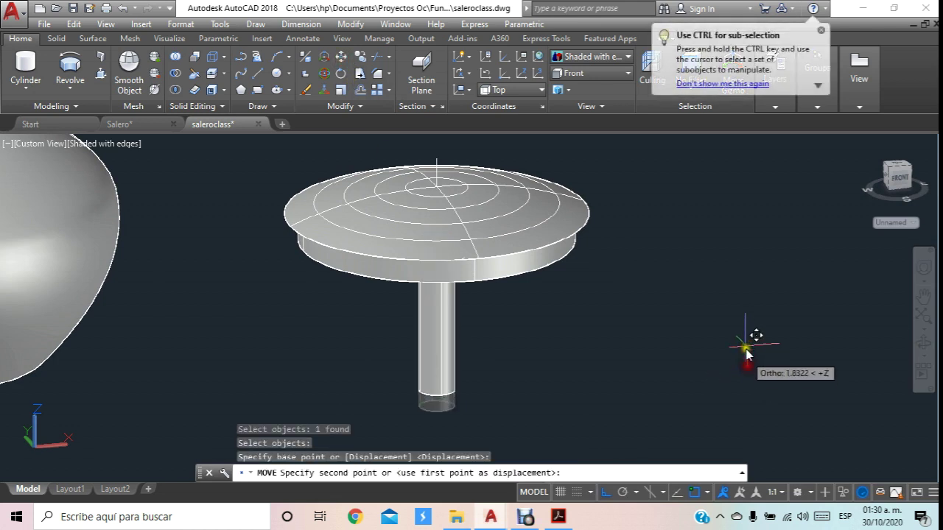
click(751, 253)
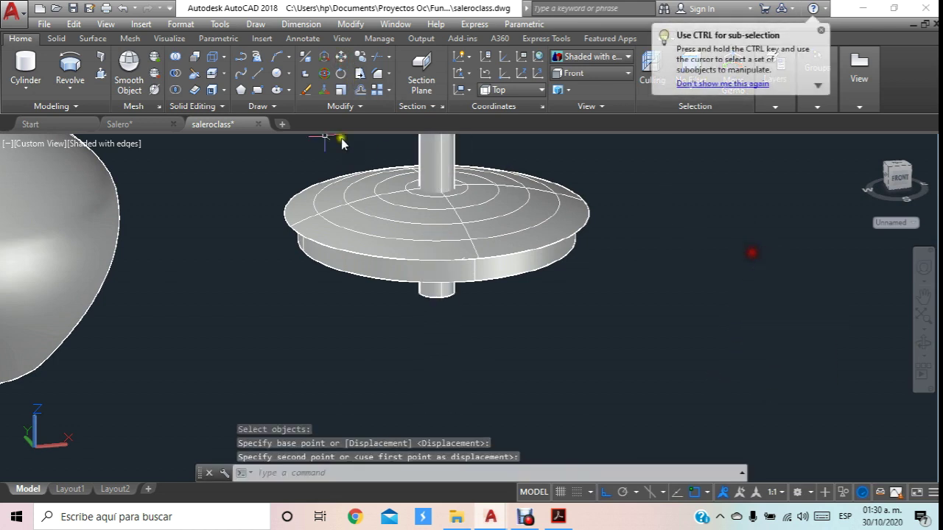
click(170, 77)
click(507, 238)
Subtract the cylinder to cut the centre pin hole, then inspect the underside and PDF drawings.
right_click(612, 243)
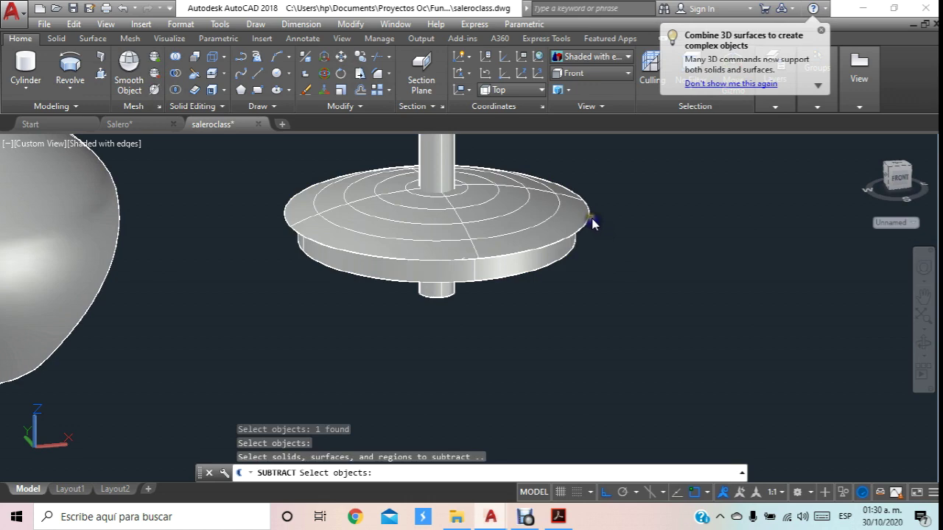
shift+middle_drag(593, 226, 581, 284)
click(431, 214)
right_click(551, 213)
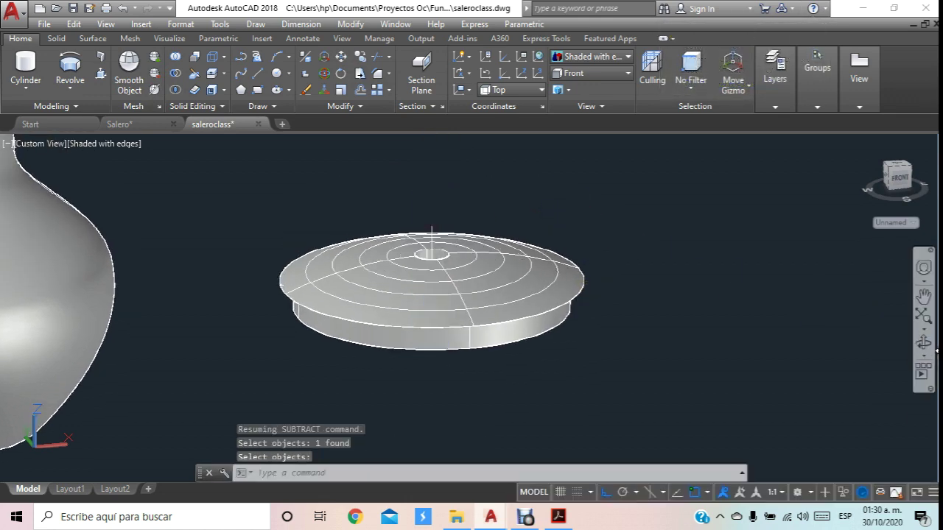
click(923, 343)
mouse_move(595, 319)
mouse_down()
mouse_move(560, 377)
mouse_move(522, 337)
mouse_move(486, 354)
mouse_move(510, 264)
mouse_move(532, 225)
mouse_move(536, 262)
mouse_up()
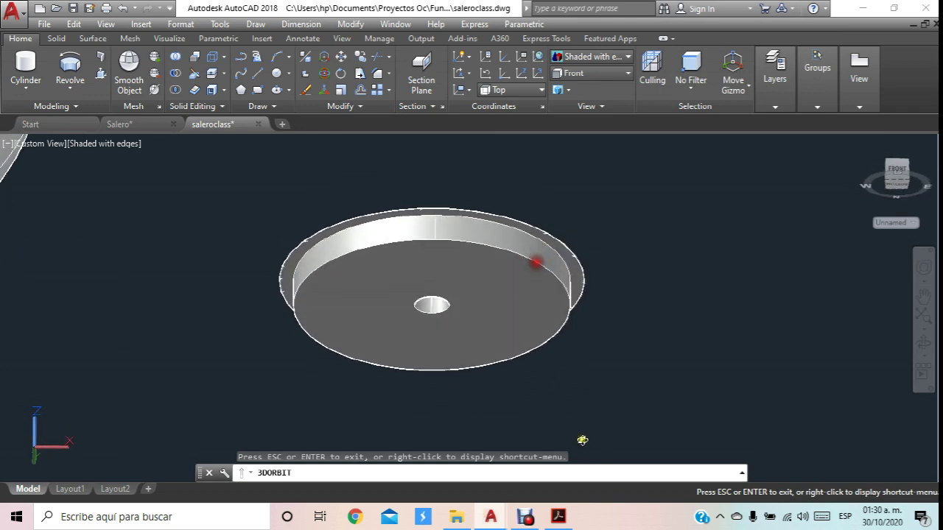
click(566, 516)
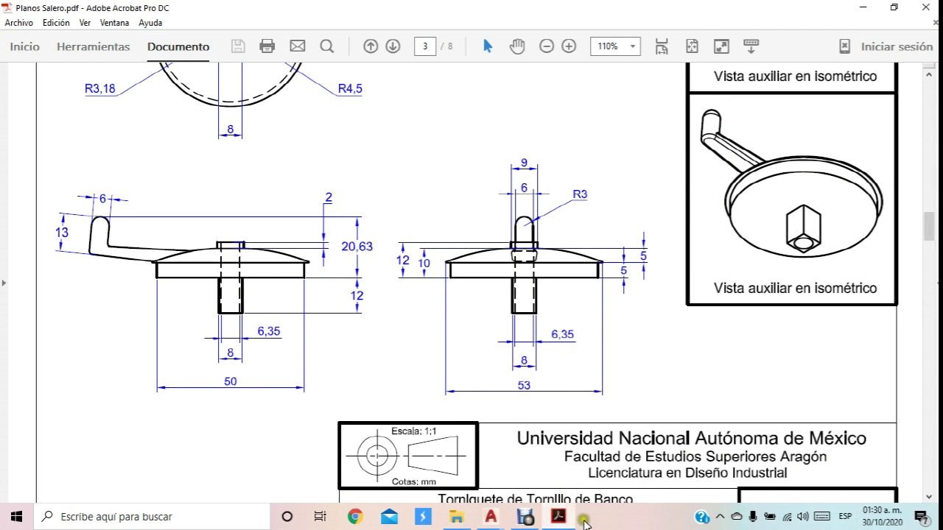
click(560, 513)
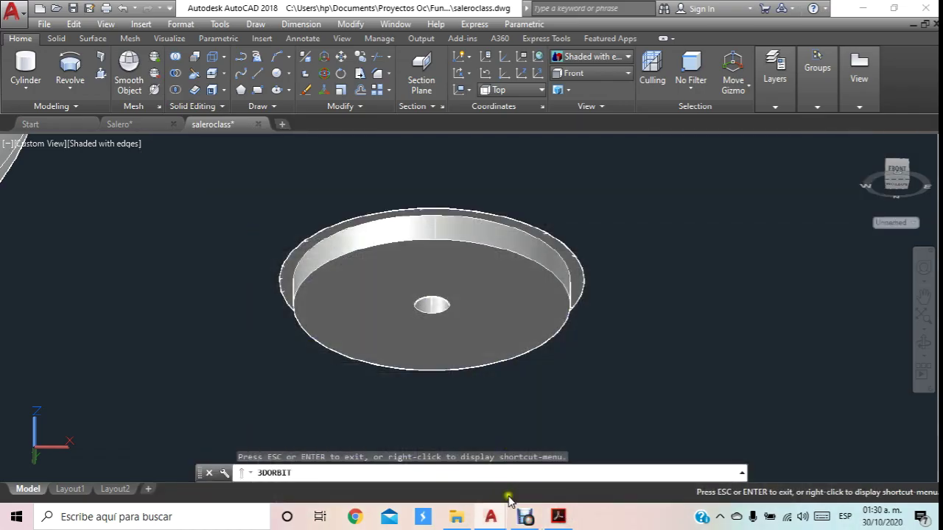
Start a box solid, abandon the first attempt, and orbit to view the lid from above.
mouse_move(578, 354)
mouse_down()
mouse_move(579, 387)
mouse_move(529, 324)
mouse_up()
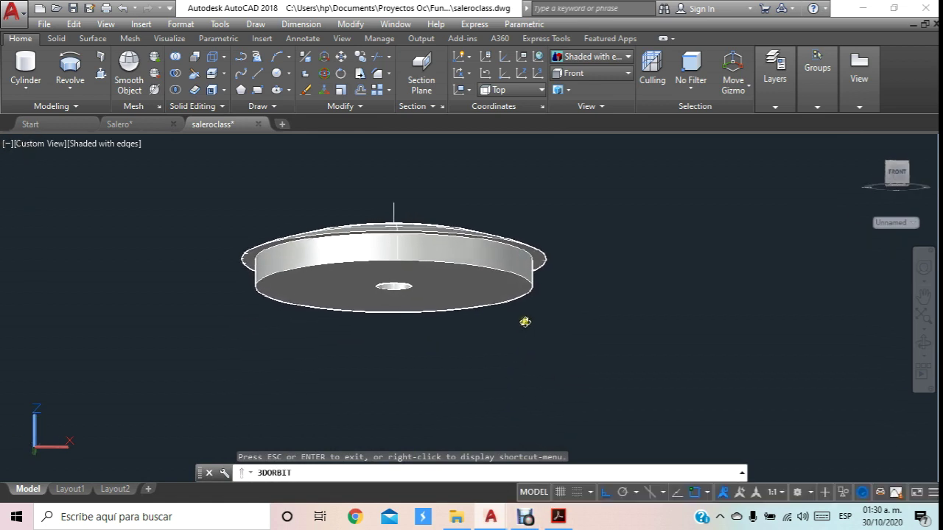
click(26, 89)
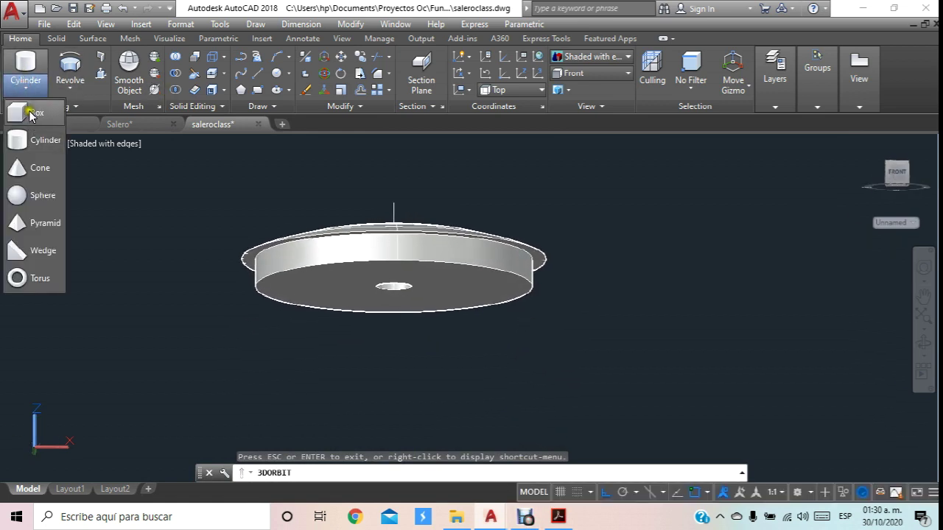
click(30, 116)
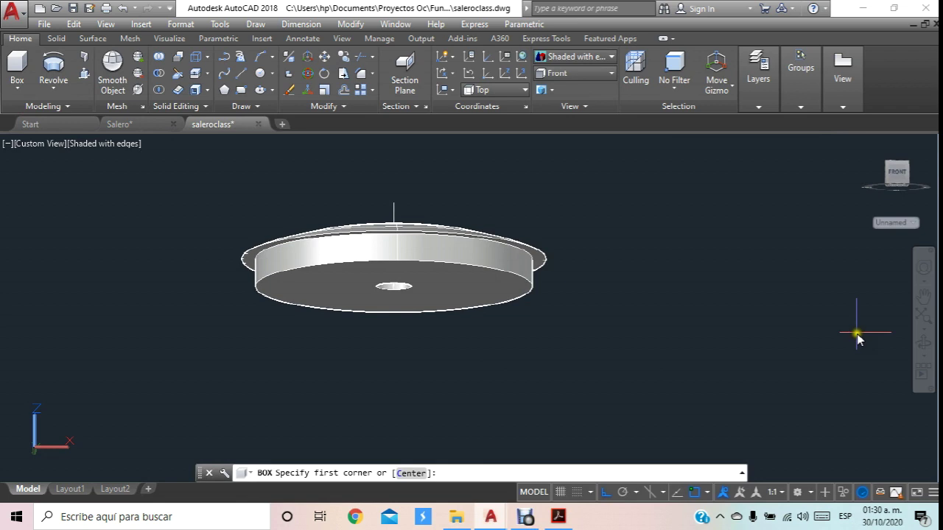
click(583, 375)
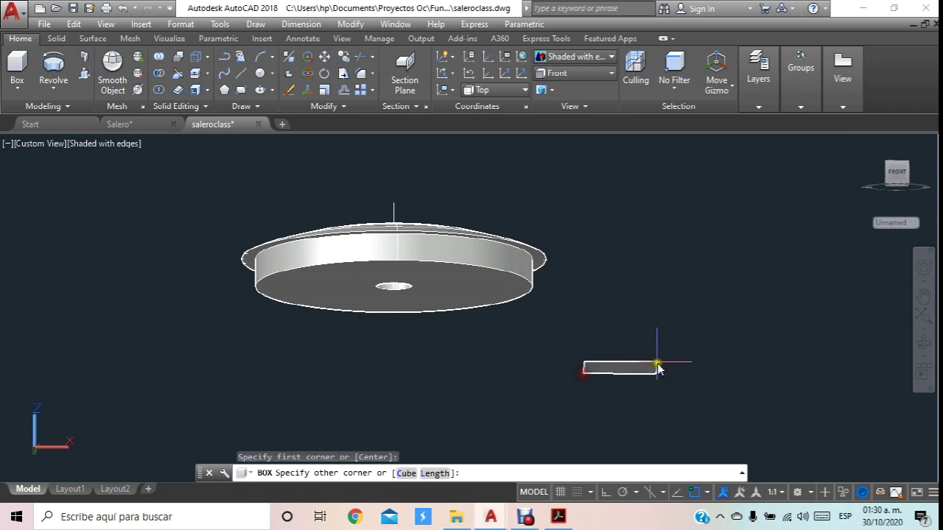
click(428, 476)
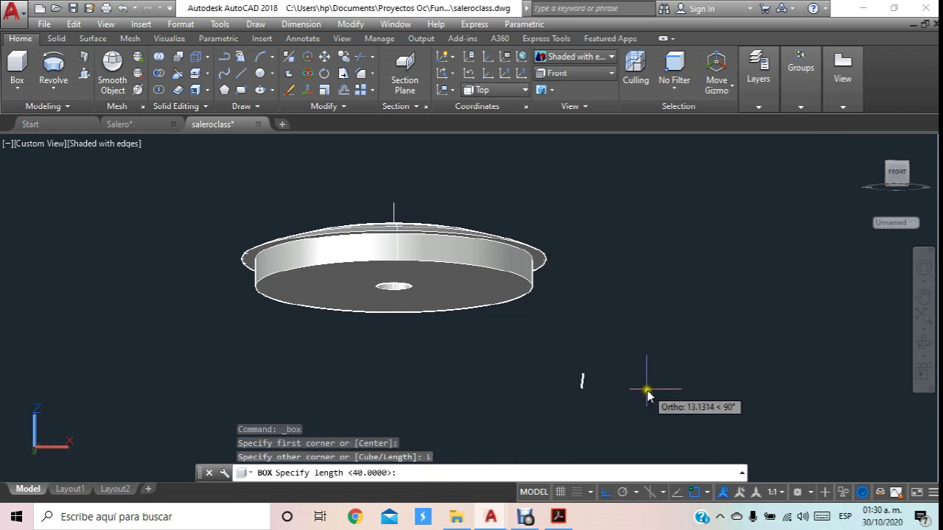
key(Escape)
mouse_move(479, 388)
shift+middle_down()
mouse_move(587, 256)
mouse_move(567, 221)
shift+middle_up()
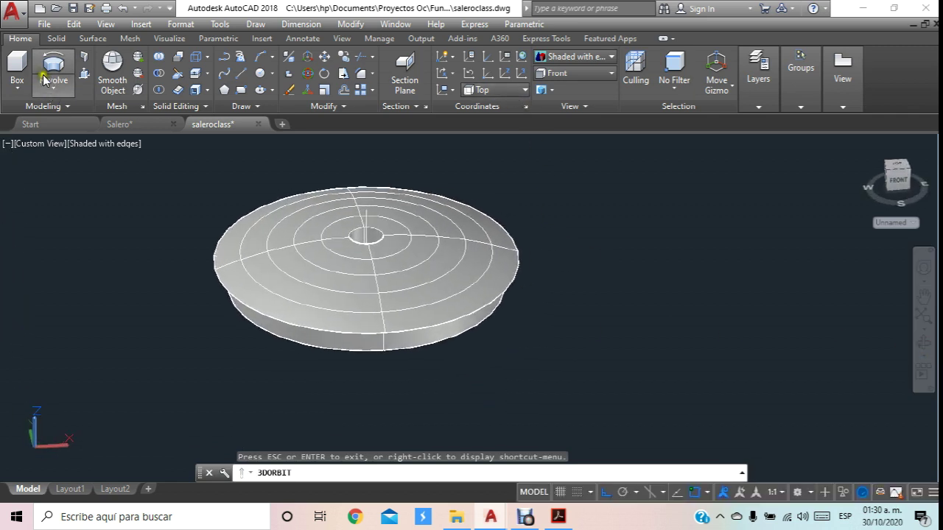
Draw a box 9 long, 9 wide and 12 high beside the lid.
key(Return)
click(610, 370)
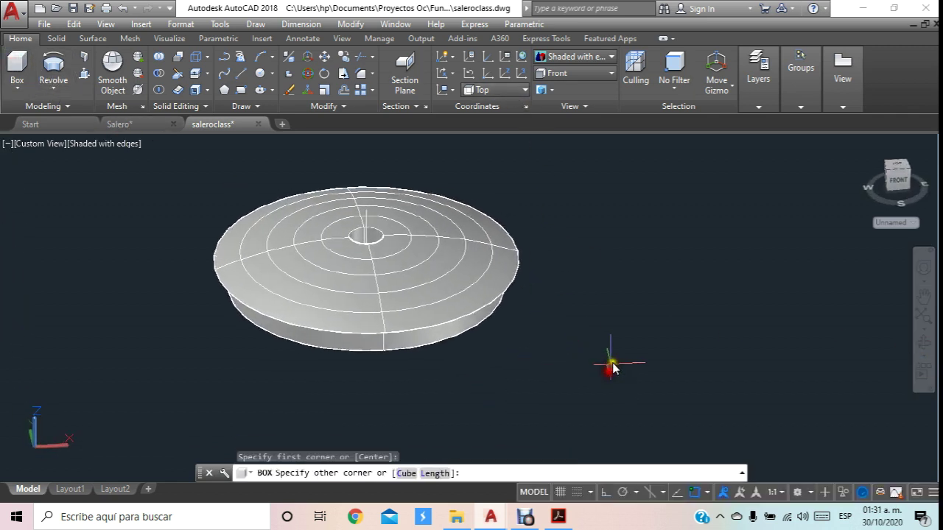
click(435, 474)
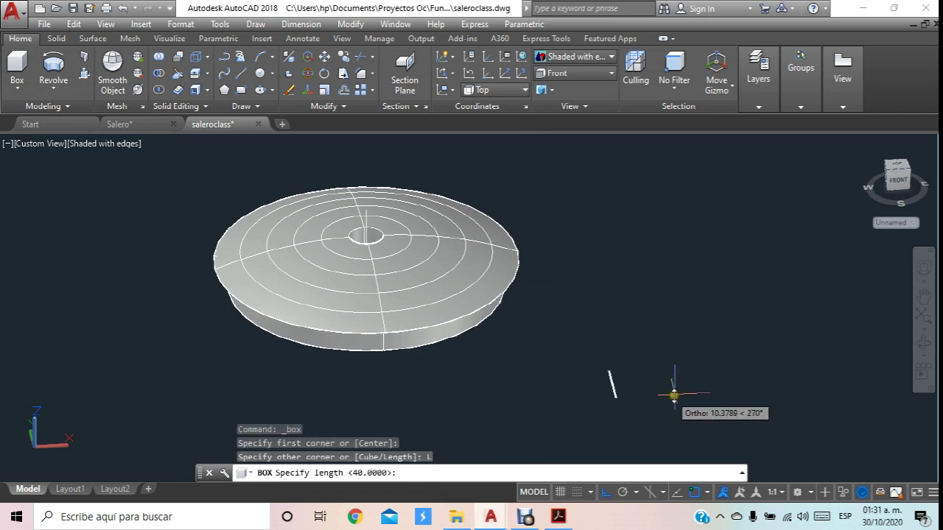
text(9)
key(Return)
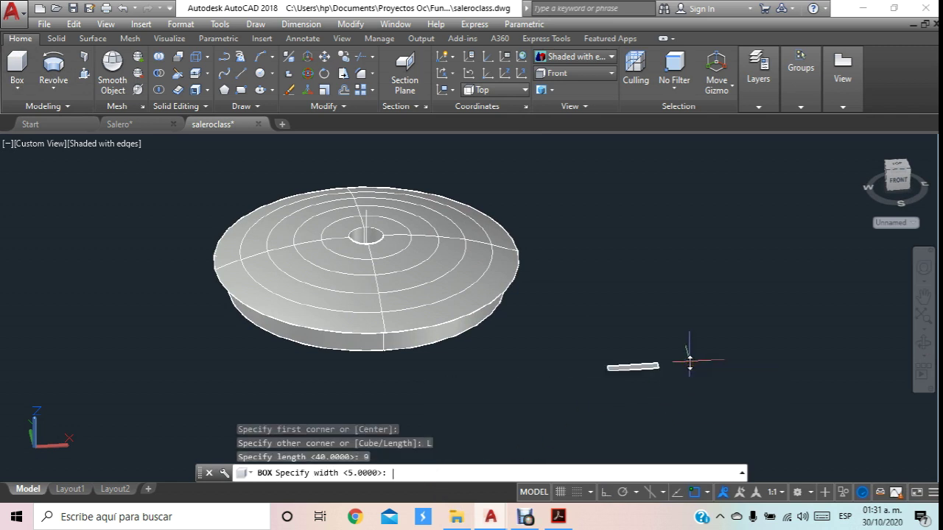
text(9)
key(Return)
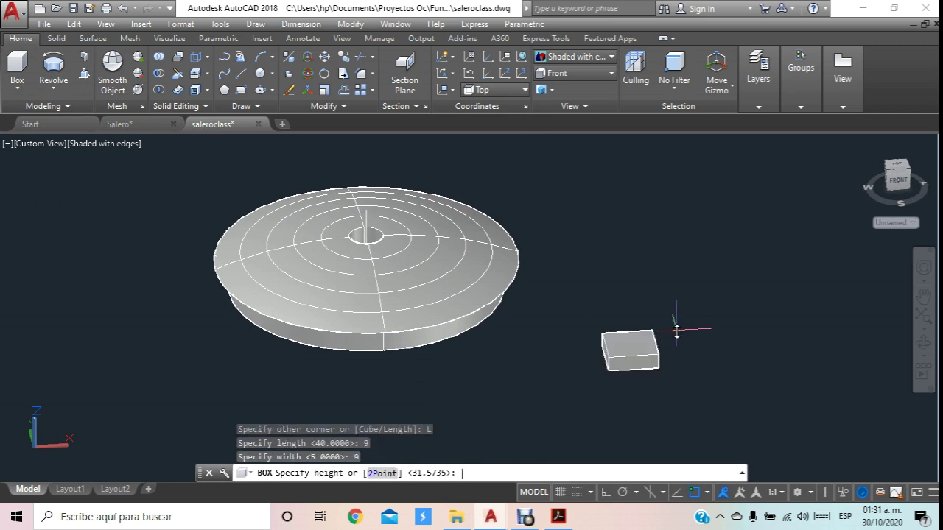
text(2)
key(Return)
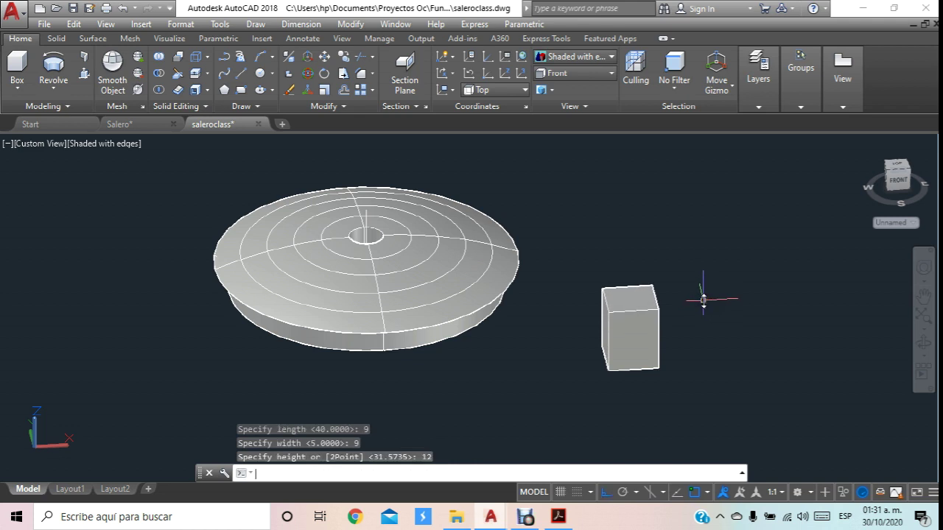
key(Escape)
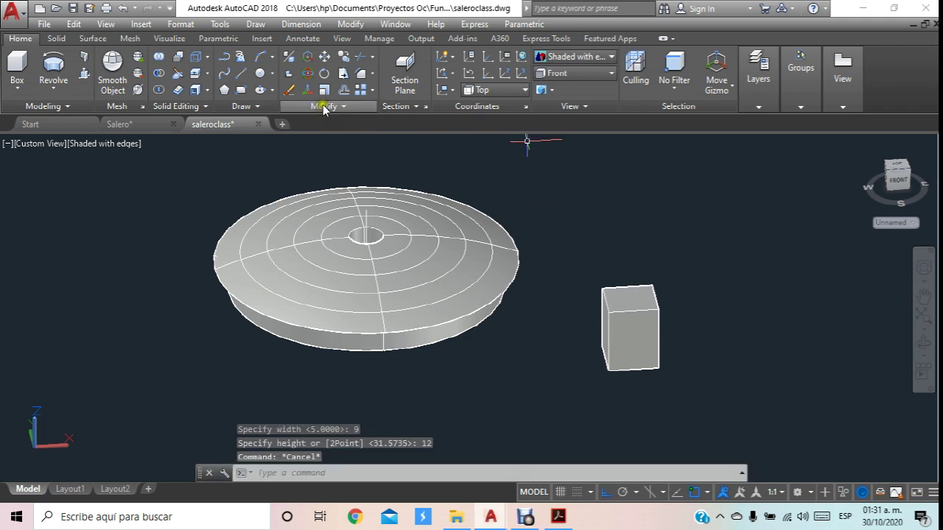
In wireframe, move the lid from its hole's bottom centre onto the box top centre.
click(244, 75)
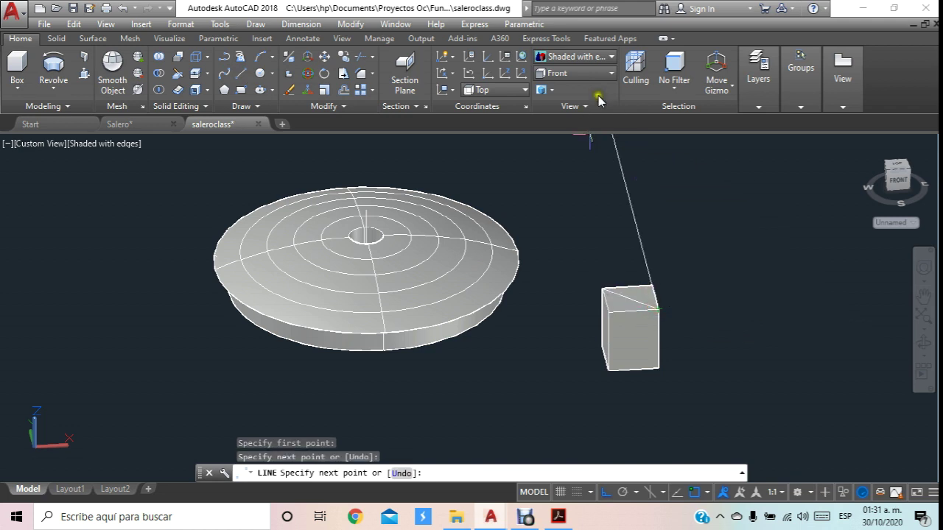
click(574, 57)
click(563, 87)
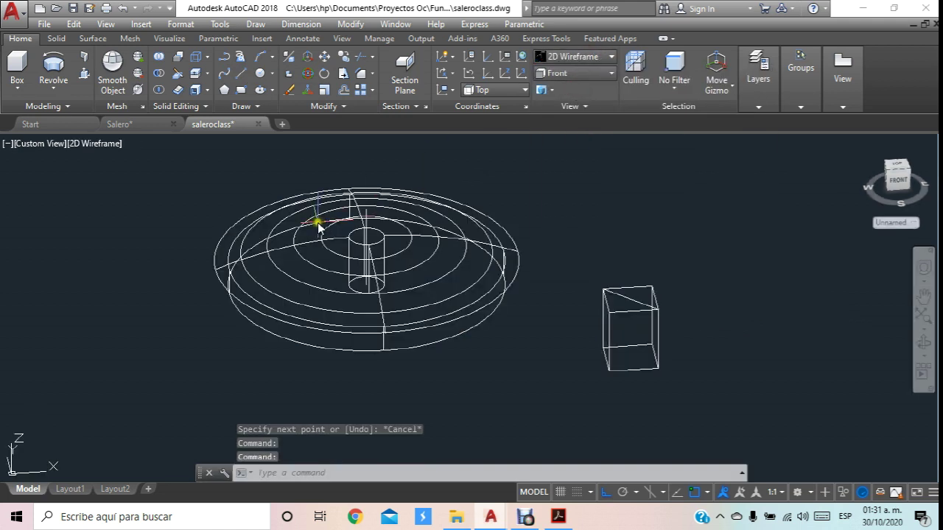
click(324, 57)
click(487, 370)
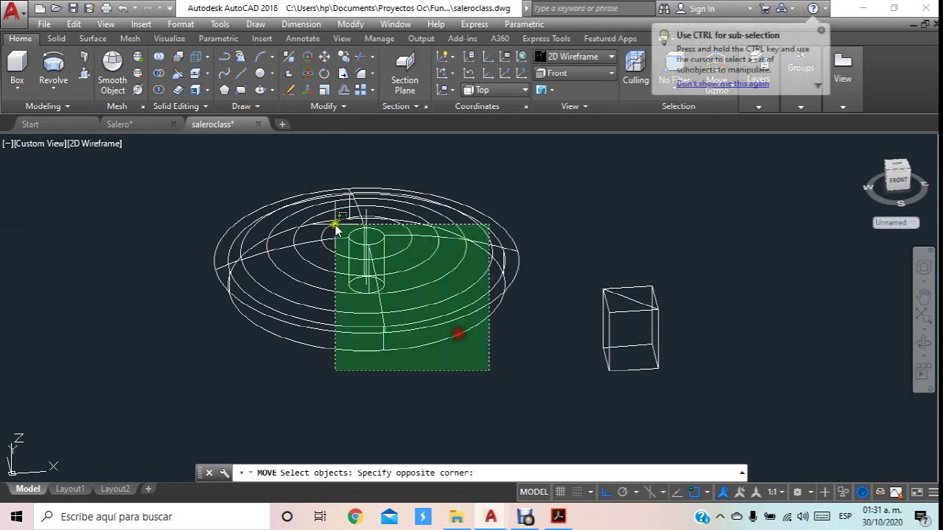
click(333, 228)
scroll(368, 269, up, 5)
right_click(341, 337)
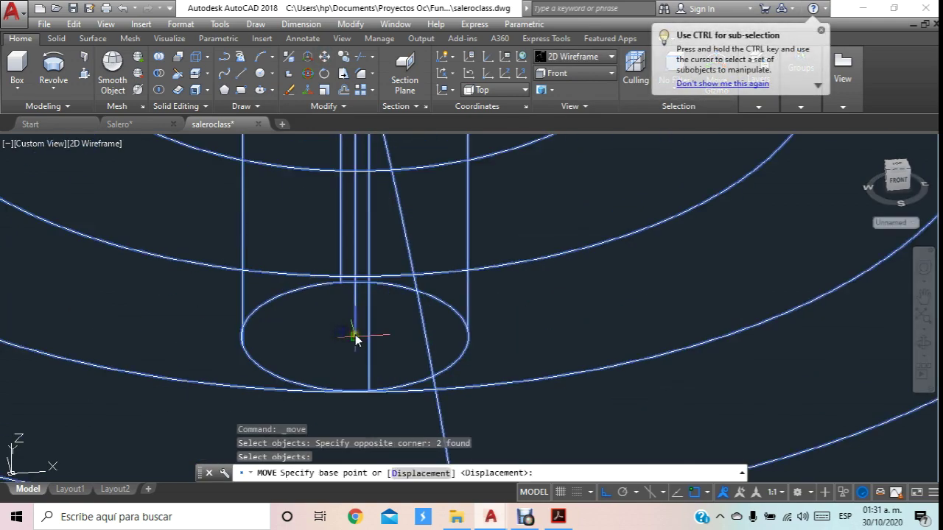
click(355, 337)
scroll(358, 324, down, 3)
scroll(358, 305, down, 3)
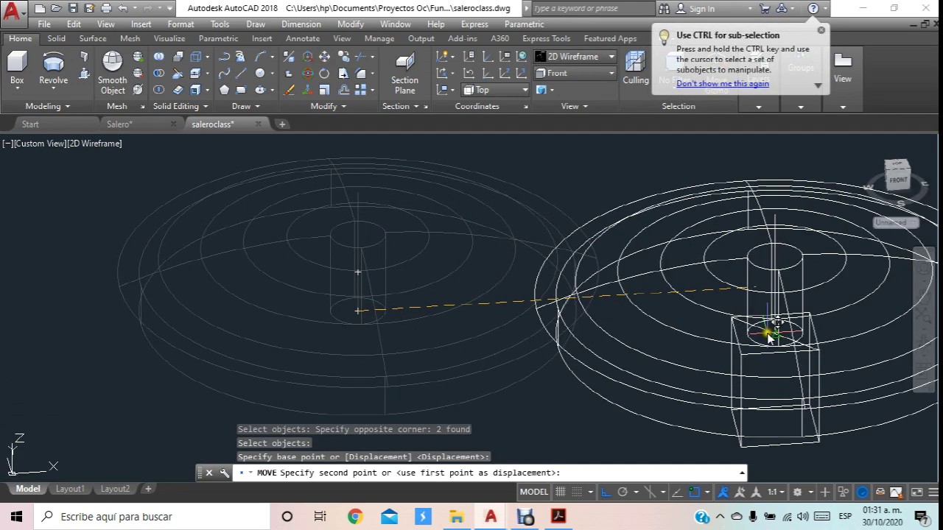
click(768, 331)
Display the model in the Conceptual visual style.
scroll(770, 331, down, 2)
scroll(763, 332, down, 2)
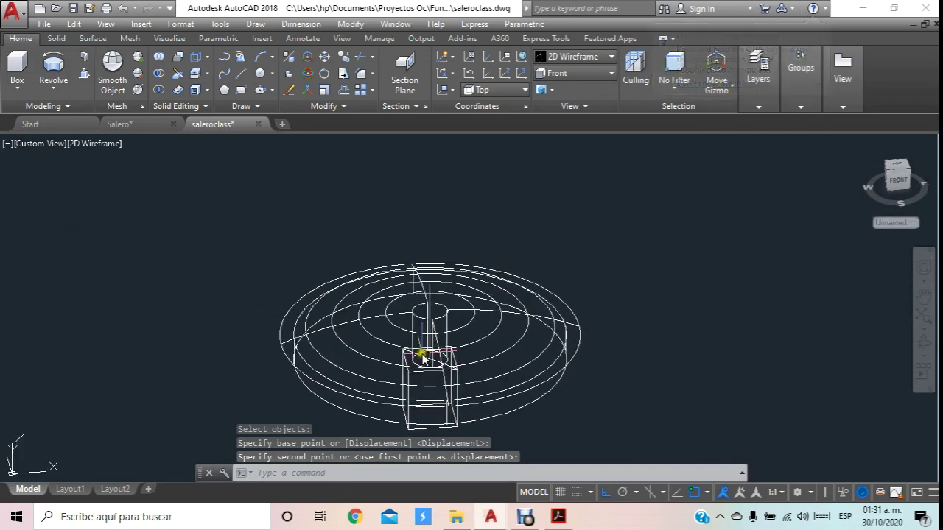
key(Escape)
click(575, 56)
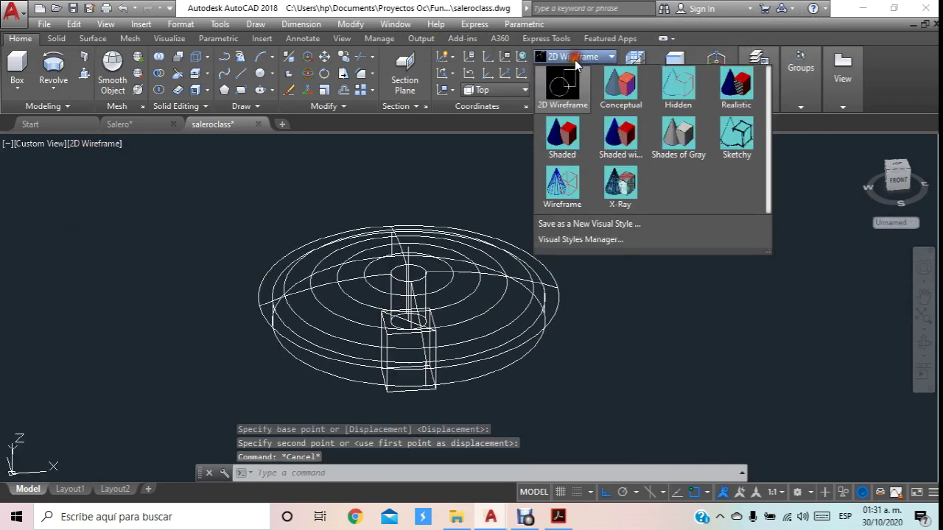
click(609, 92)
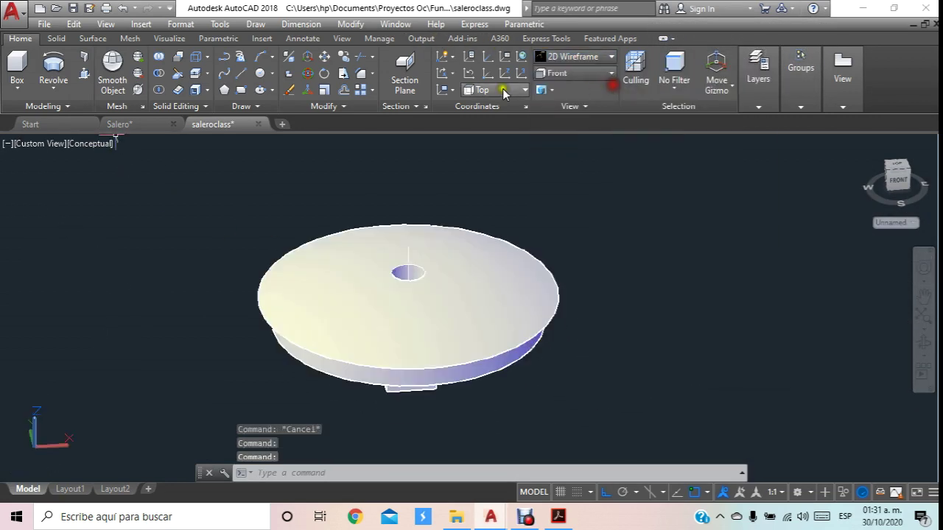
Create a 6.35-diameter, 12-tall cylinder rod.
click(17, 85)
click(39, 140)
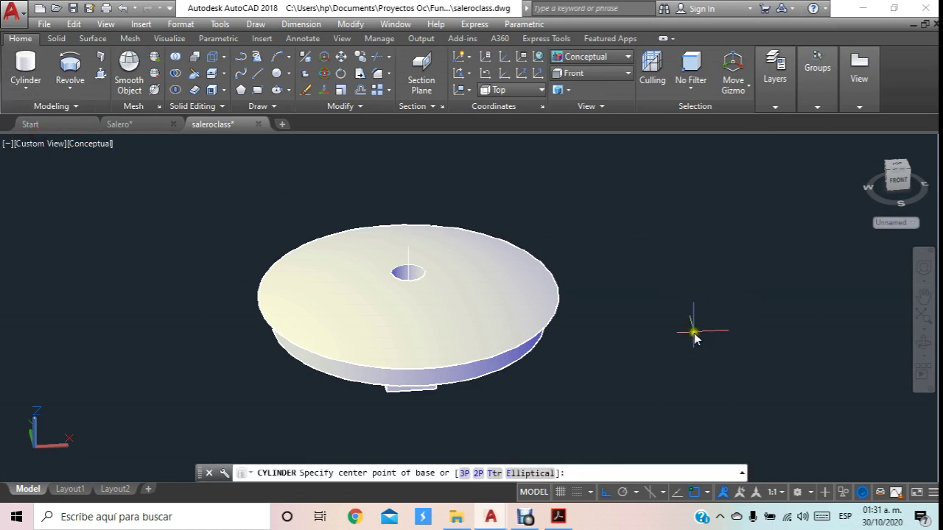
click(693, 332)
text(d)
key(Return)
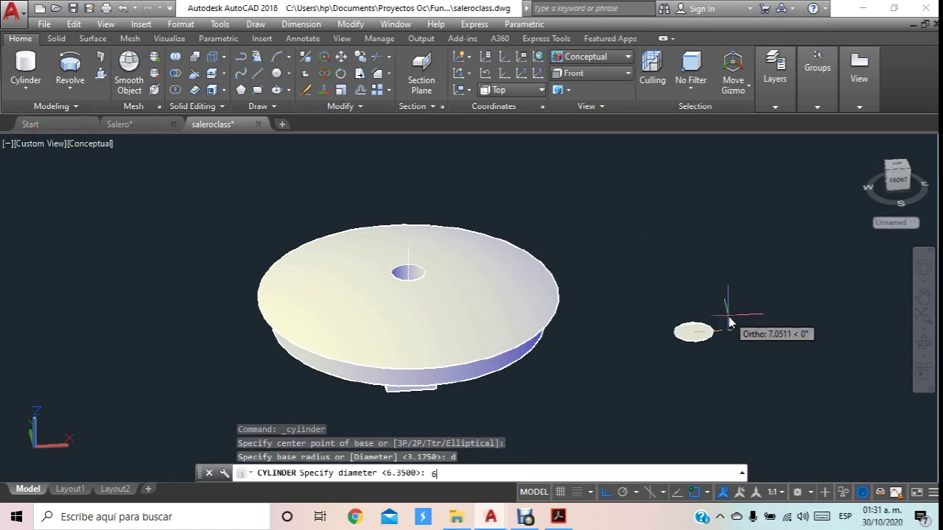
text(5)
key(Return)
scroll(729, 322, down, 4)
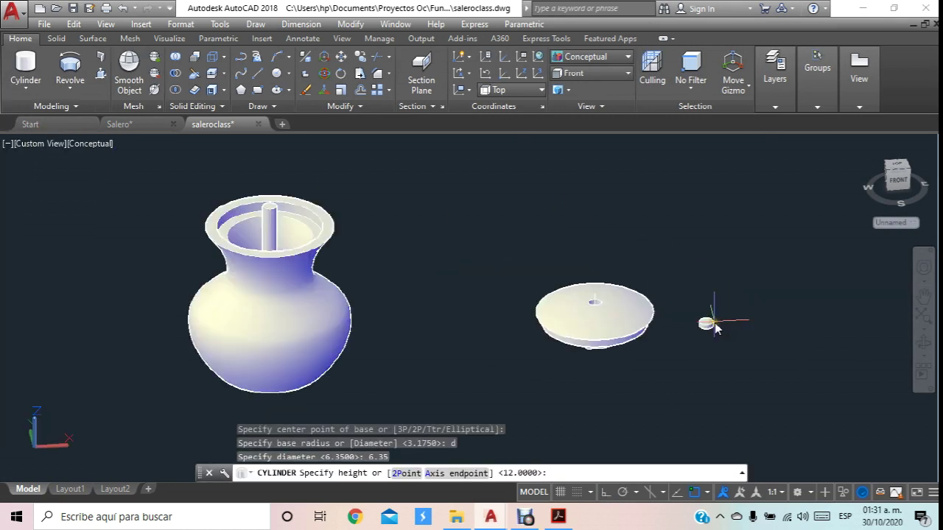
click(740, 232)
scroll(741, 282, up, 3)
key(Escape)
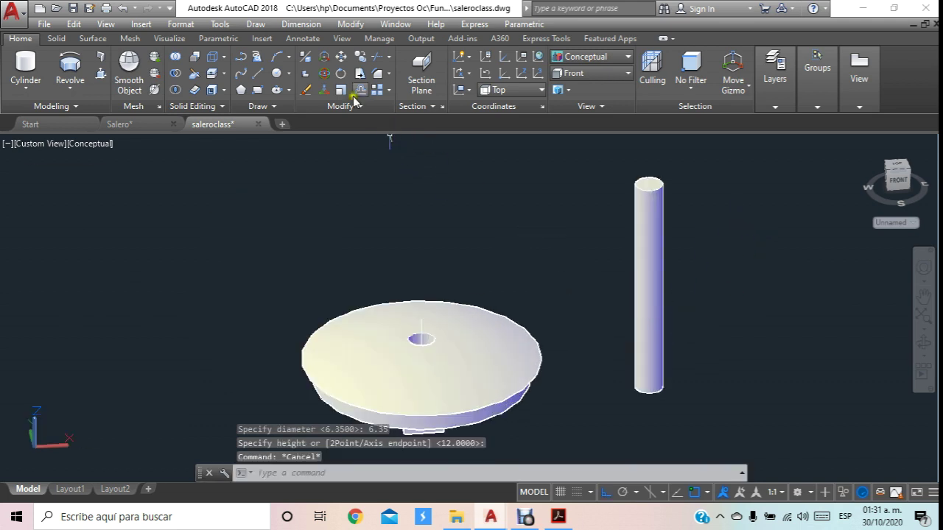
Move the rod's bottom centre onto the disk's centre.
click(344, 58)
click(653, 385)
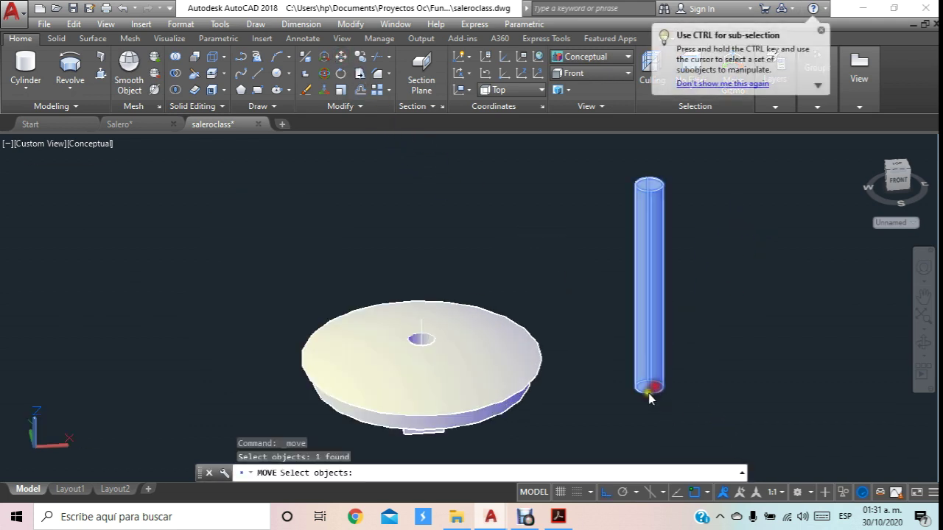
key(Return)
click(648, 387)
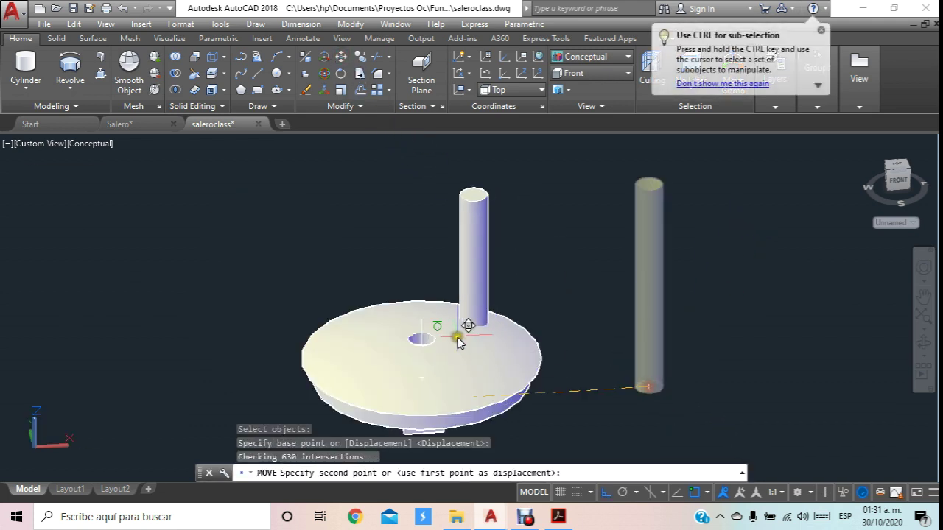
click(417, 346)
middle_drag(472, 315, 354, 169)
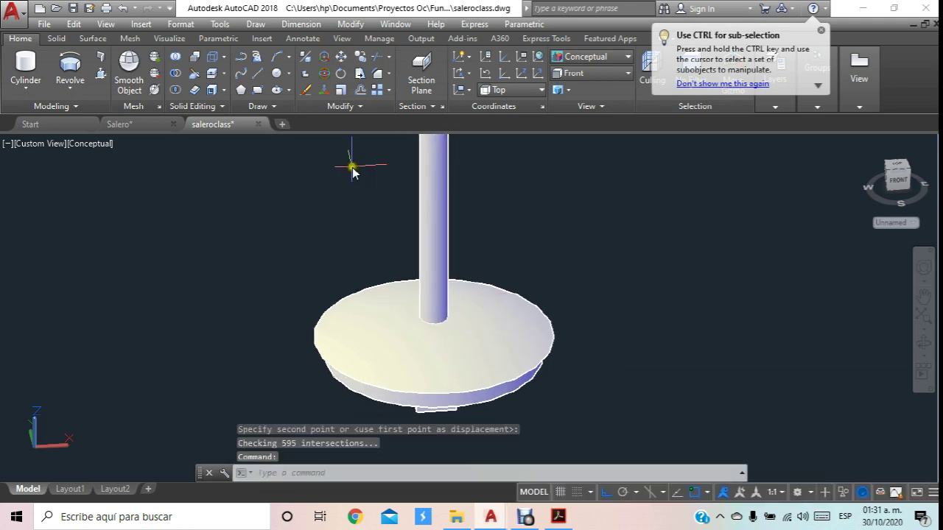
scroll(353, 169, down, 2)
Move the rod down along -Z so it passes through the disk.
click(340, 56)
click(405, 212)
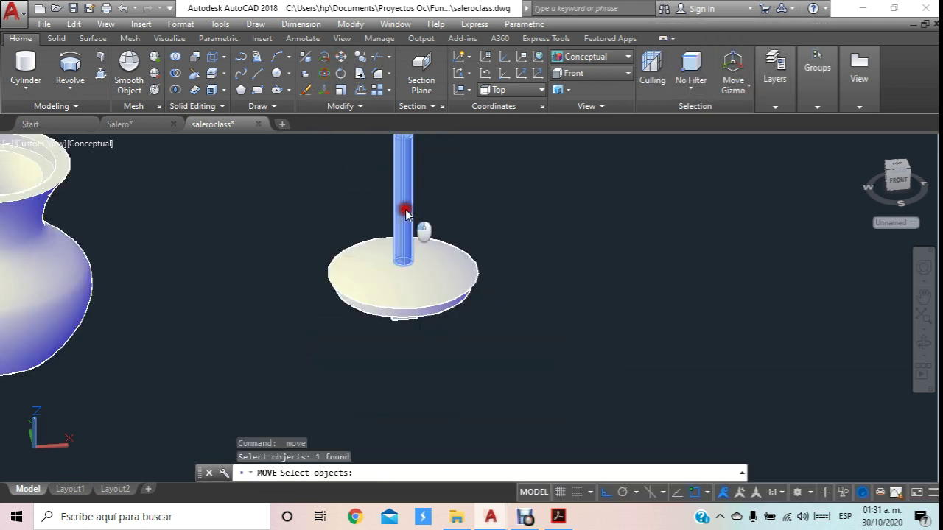
right_click(571, 211)
click(573, 208)
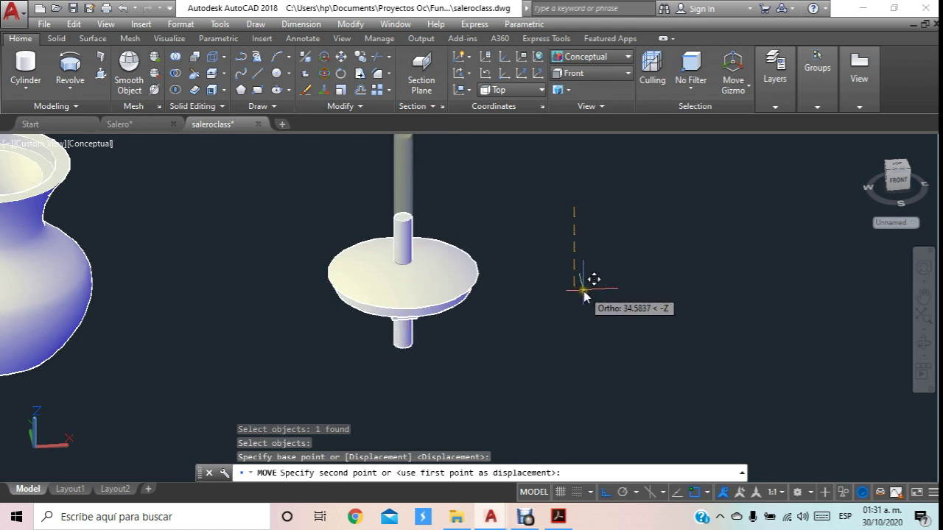
scroll(462, 305, up, 2)
key(Escape)
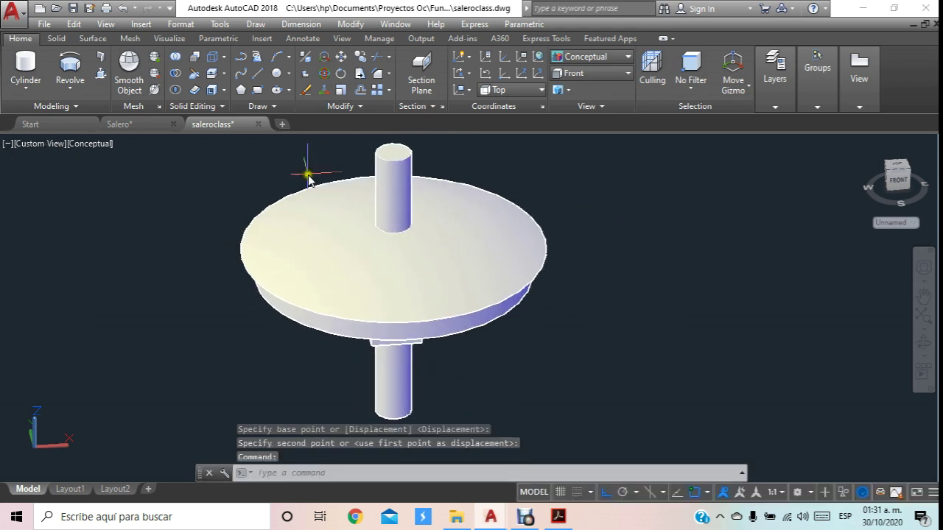
key(Escape)
click(174, 77)
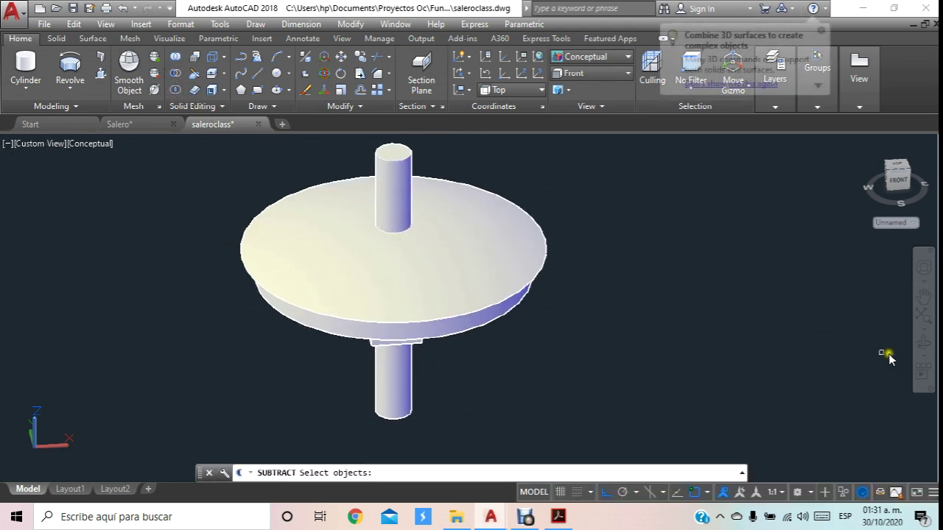
Subtract the cylinder from the lid disk and square boss to cut the pin hole.
click(458, 266)
scroll(393, 366, up, 5)
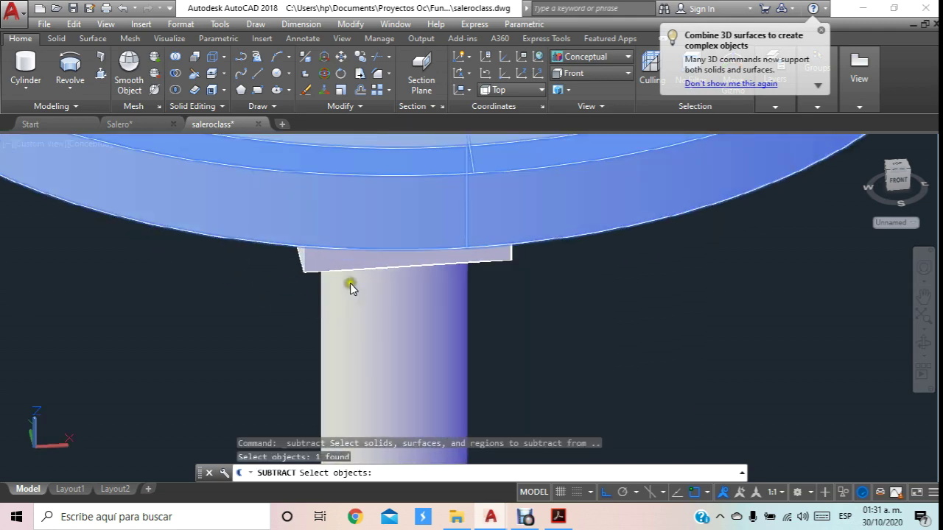
click(335, 253)
scroll(353, 265, down, 3)
scroll(379, 279, down, 2)
right_click(485, 288)
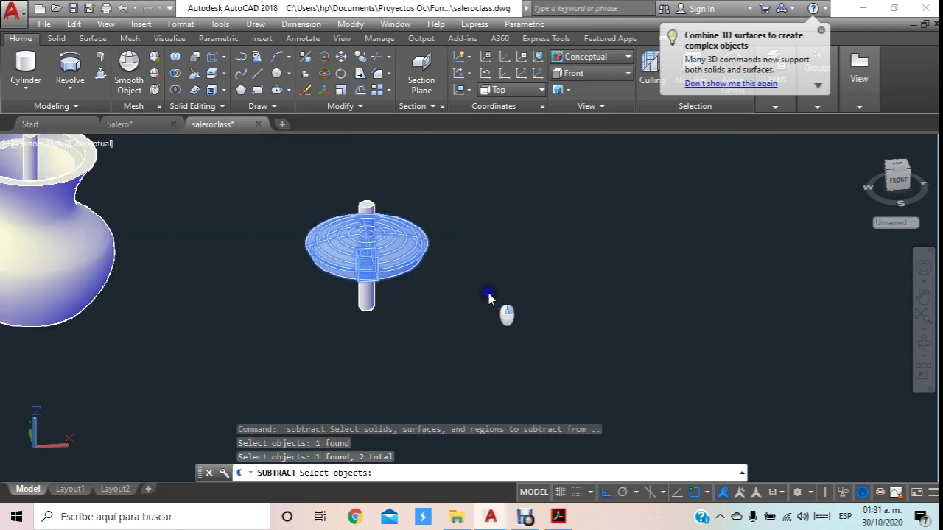
click(366, 221)
right_click(455, 208)
key(Escape)
Orbit the lid to inspect its underside from an almost edge-on view.
scroll(353, 269, up, 3)
click(352, 271)
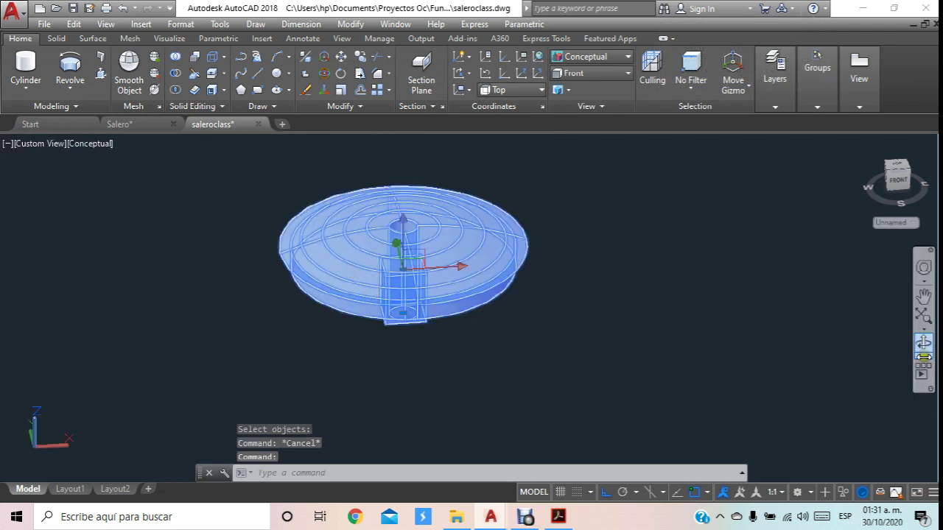
shift+middle_drag(352, 271, 463, 210)
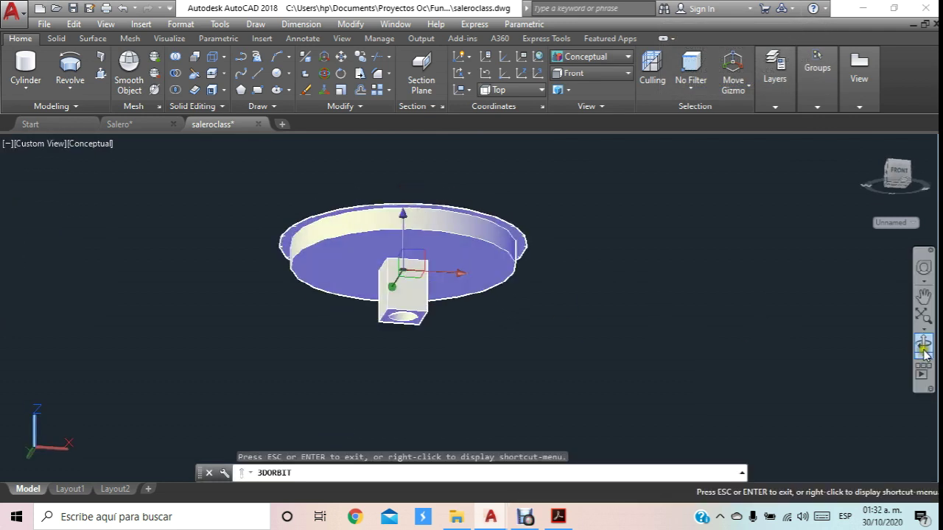
drag(794, 334, 558, 369)
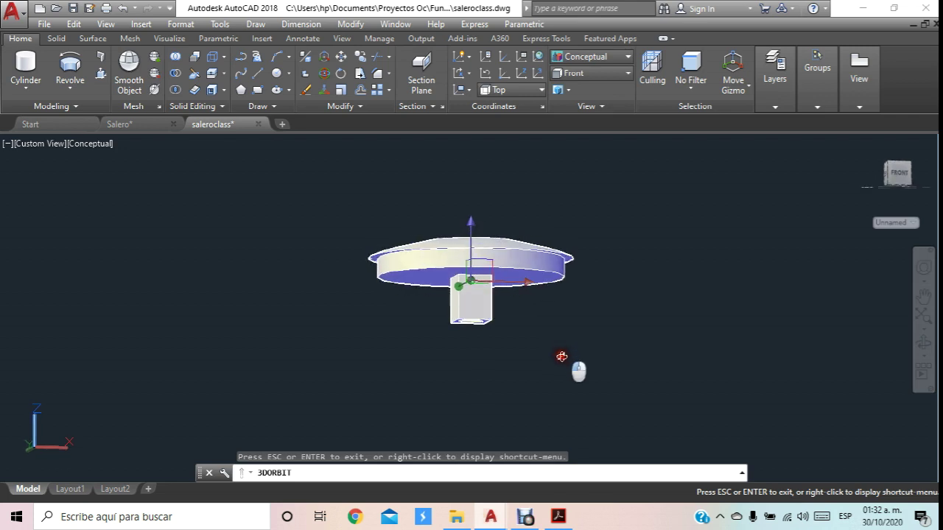
scroll(558, 369, down, 2)
scroll(581, 317, down, 2)
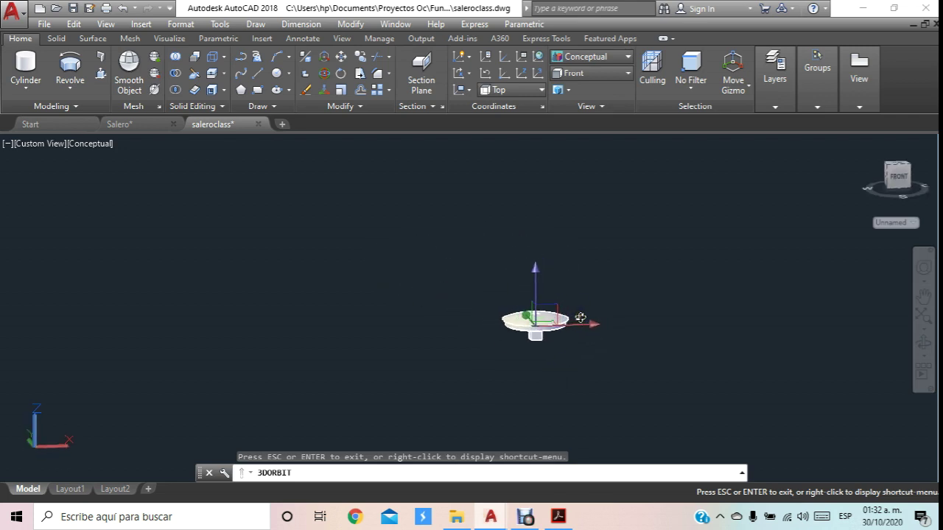
scroll(580, 317, up, 2)
scroll(579, 327, up, 2)
key(Escape)
Pan the lid to the centre and orbit to view it from lower down.
scroll(572, 332, down, 5)
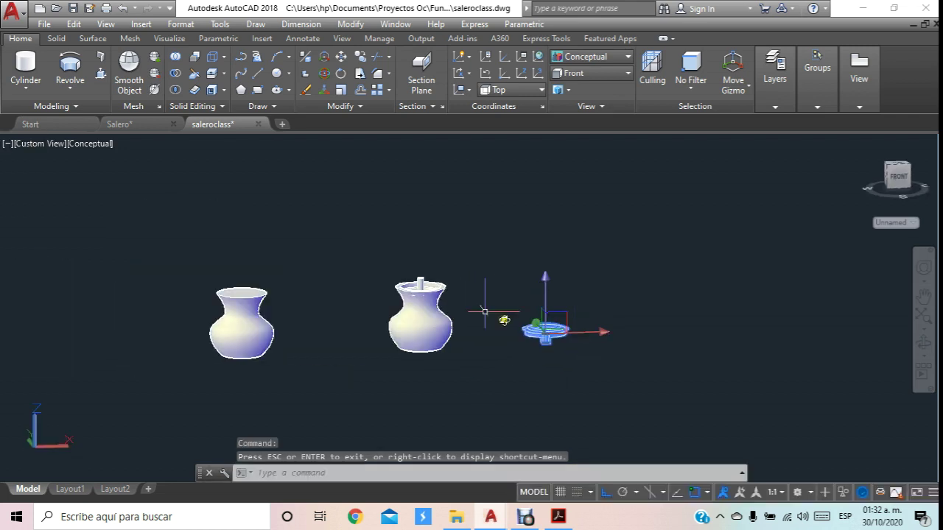
scroll(393, 305, up, 3)
scroll(442, 324, up, 2)
mouse_move(579, 333)
middle_down()
mouse_move(435, 291)
mouse_move(441, 271)
mouse_move(433, 294)
middle_up()
mouse_move(623, 366)
middle_down()
mouse_move(549, 320)
mouse_move(560, 273)
middle_up()
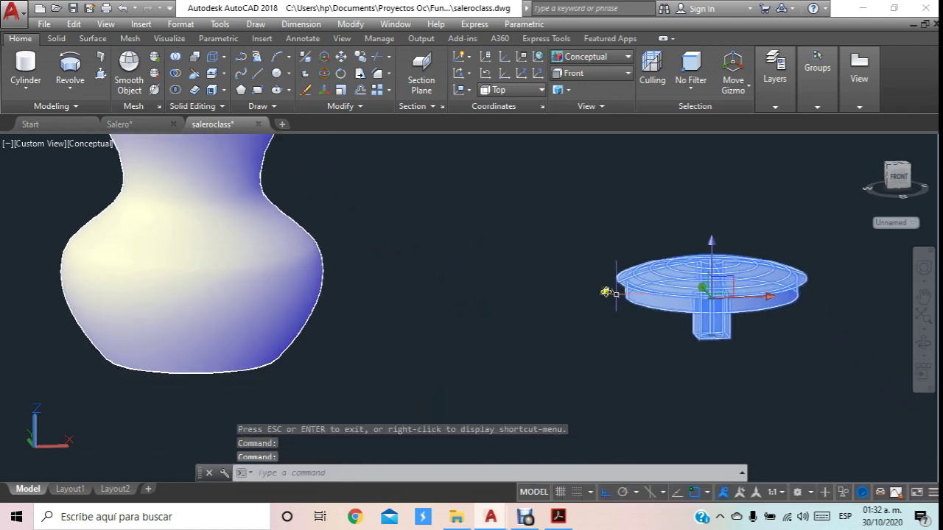
click(924, 344)
mouse_move(741, 332)
mouse_down()
mouse_move(726, 288)
mouse_move(726, 301)
mouse_up()
key(Escape)
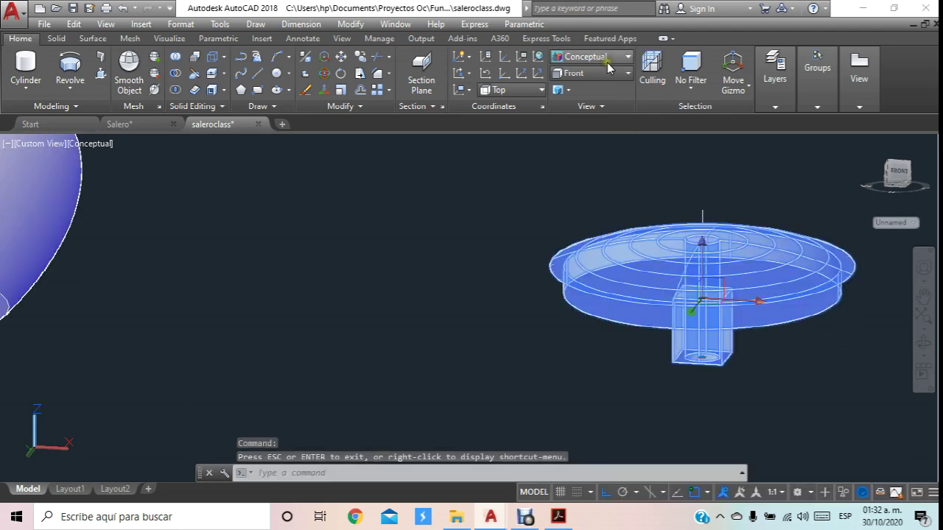
click(608, 60)
Switch to 2D Wireframe and try moving the lid solid alone, then cancel.
click(580, 99)
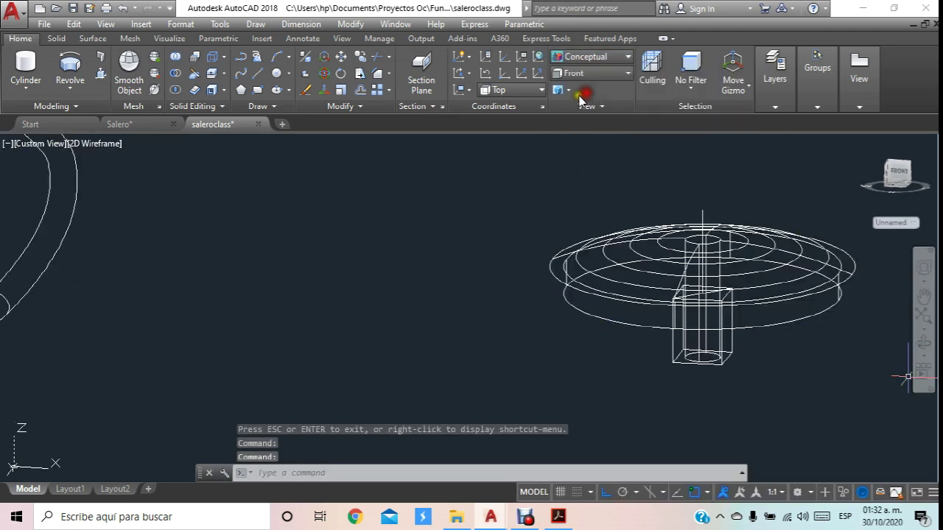
click(346, 61)
scroll(430, 263, down, 5)
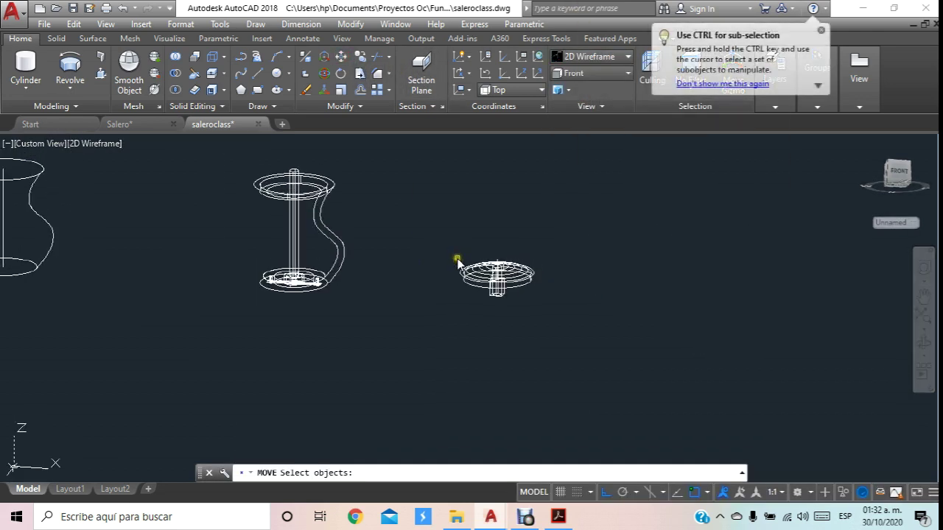
scroll(454, 255, up, 3)
scroll(636, 298, up, 2)
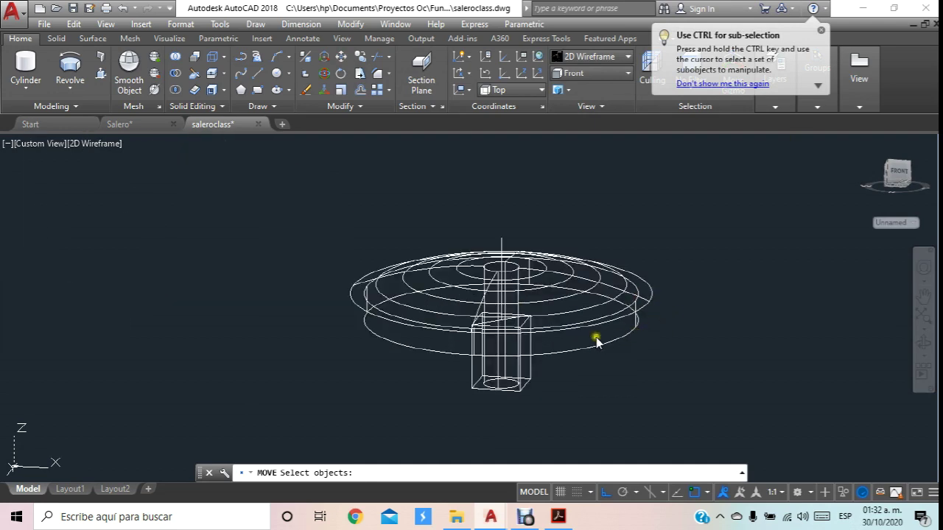
scroll(597, 340, up, 3)
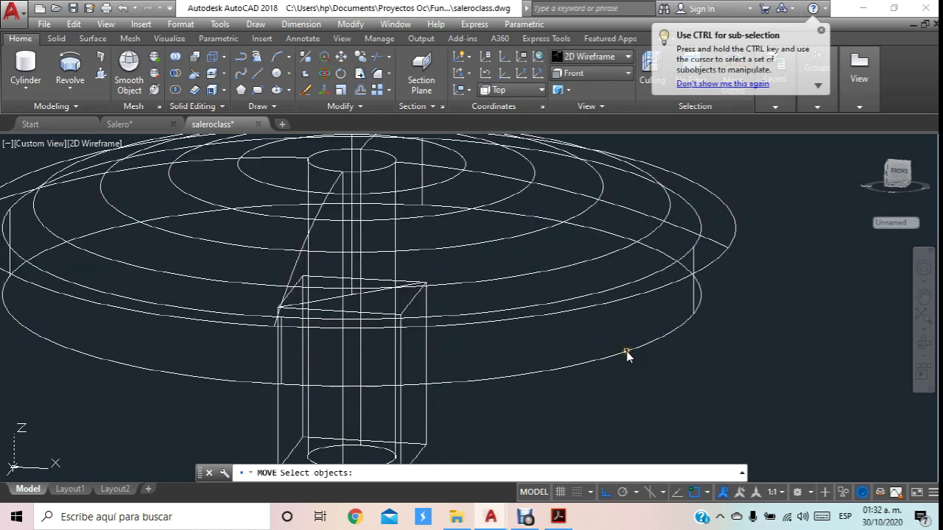
click(626, 355)
key(Return)
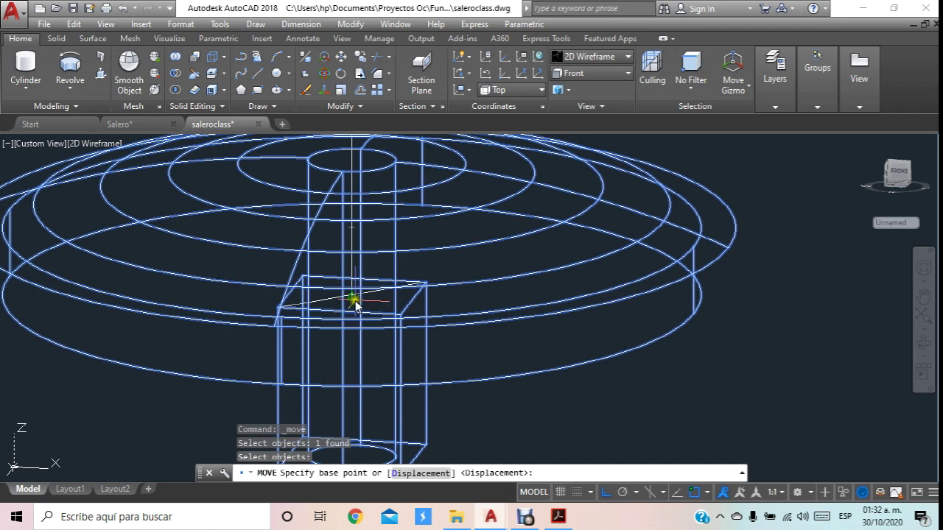
click(354, 302)
scroll(358, 298, down, 3)
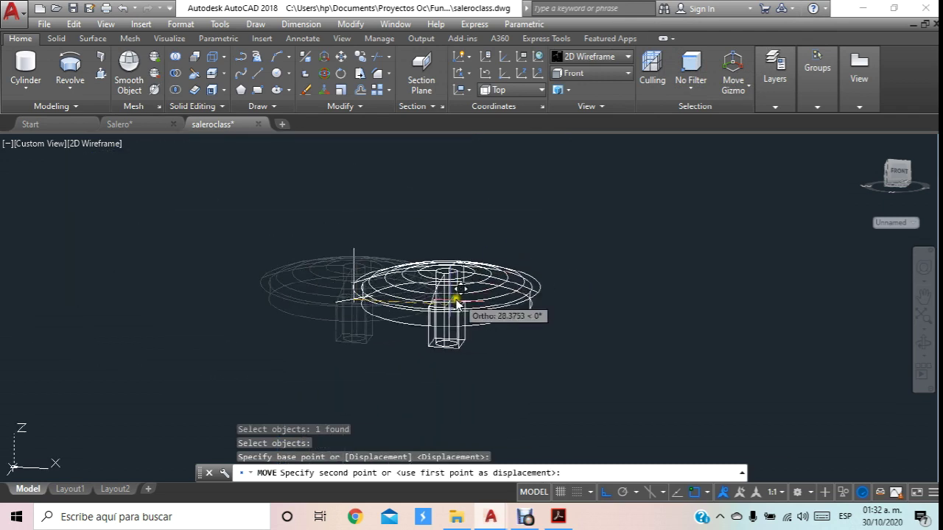
key(Escape)
Move all three lid parts, based on the square boss's top, toward the body.
click(343, 59)
click(252, 193)
click(490, 352)
scroll(378, 292, up, 3)
scroll(314, 300, up, 3)
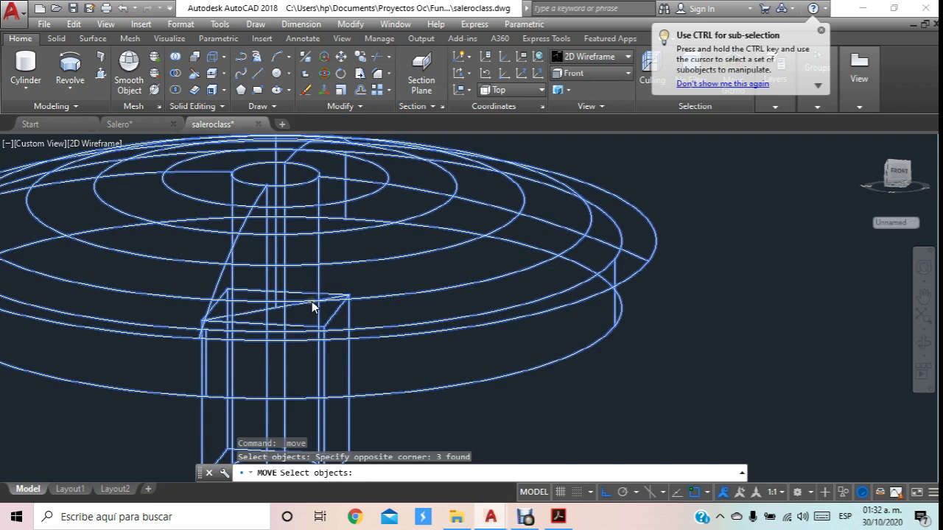
scroll(313, 300, up, 4)
key(Return)
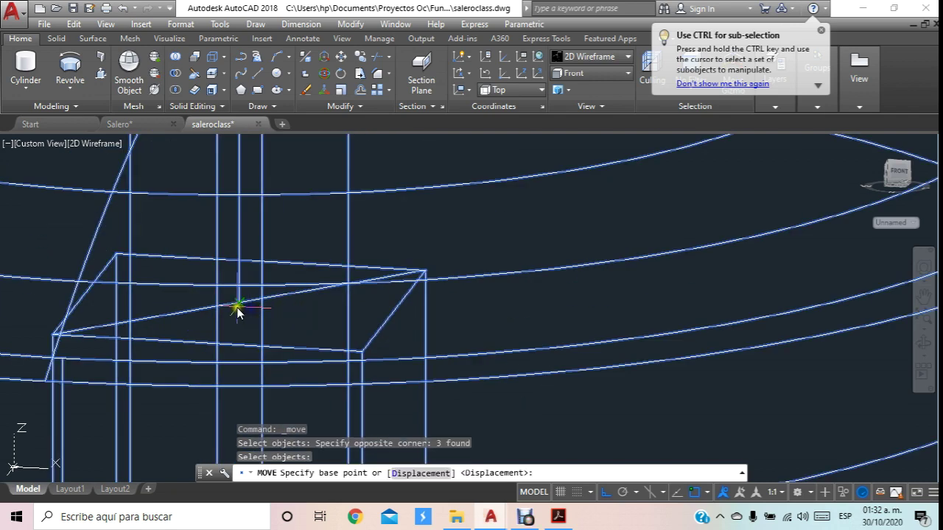
click(240, 310)
scroll(242, 306, down, 5)
scroll(243, 305, down, 2)
scroll(120, 246, up, 3)
scroll(110, 227, up, 3)
scroll(110, 228, up, 2)
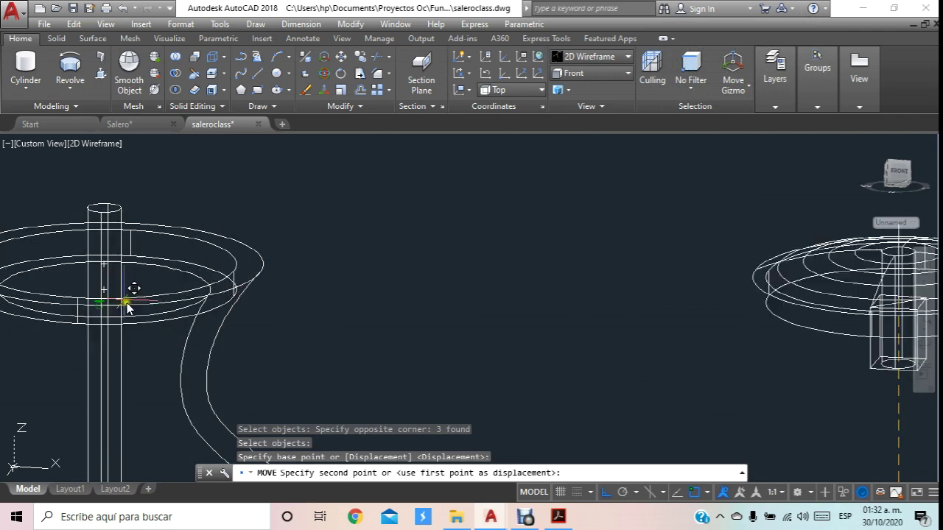
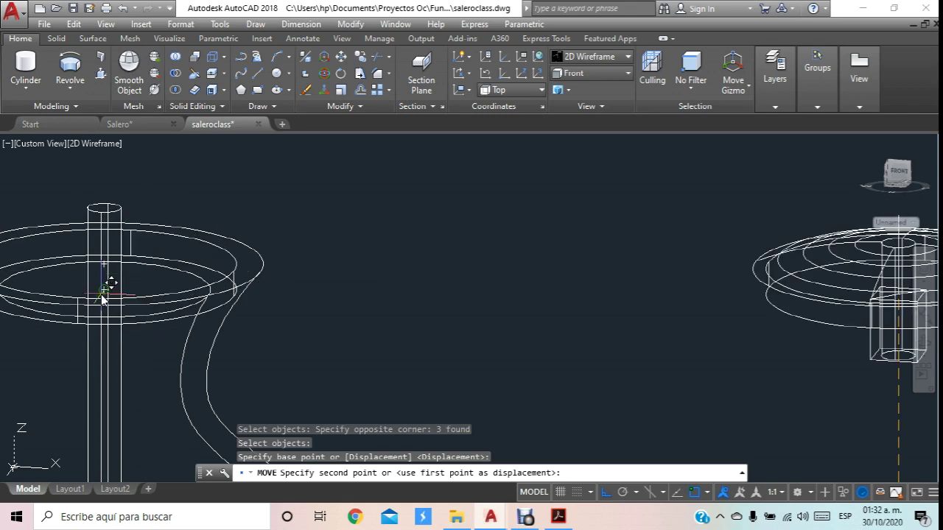
Drop the moved lid parts on the body, then view them in Conceptual style from the top.
click(103, 293)
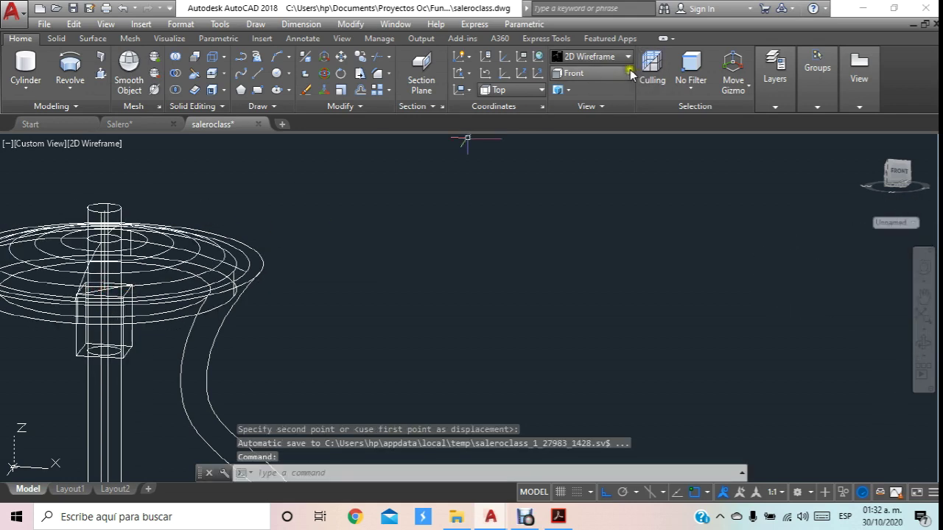
click(581, 57)
click(638, 87)
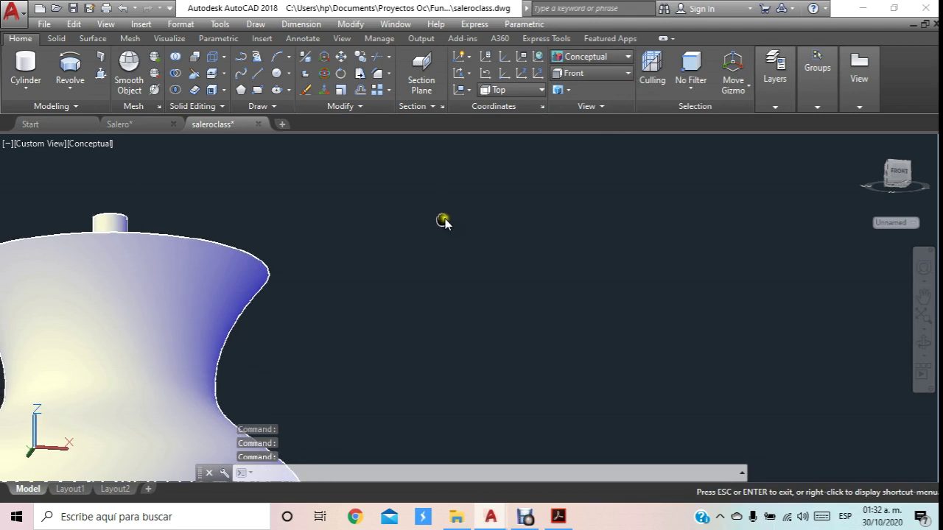
click(924, 341)
mouse_move(556, 239)
mouse_down()
mouse_move(492, 291)
mouse_move(494, 312)
mouse_move(509, 280)
mouse_move(604, 284)
mouse_move(564, 300)
mouse_move(573, 289)
mouse_up()
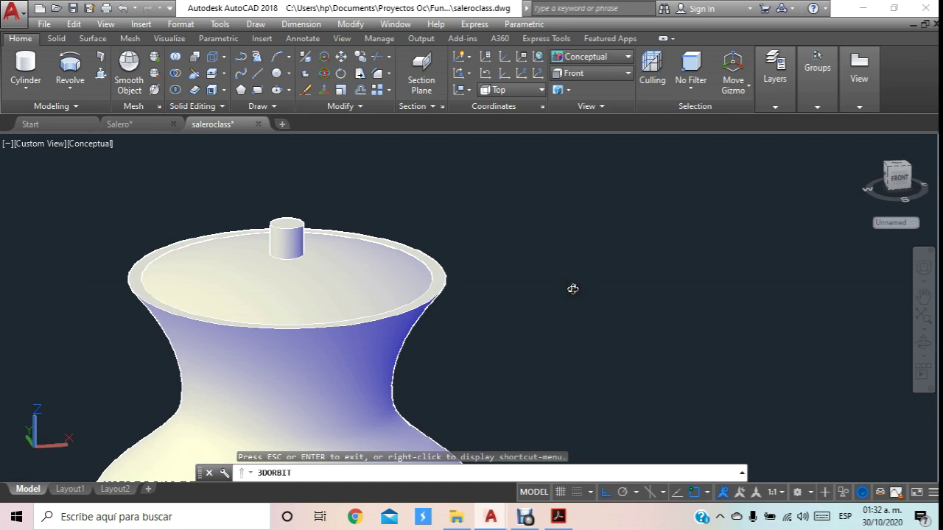
key(Escape)
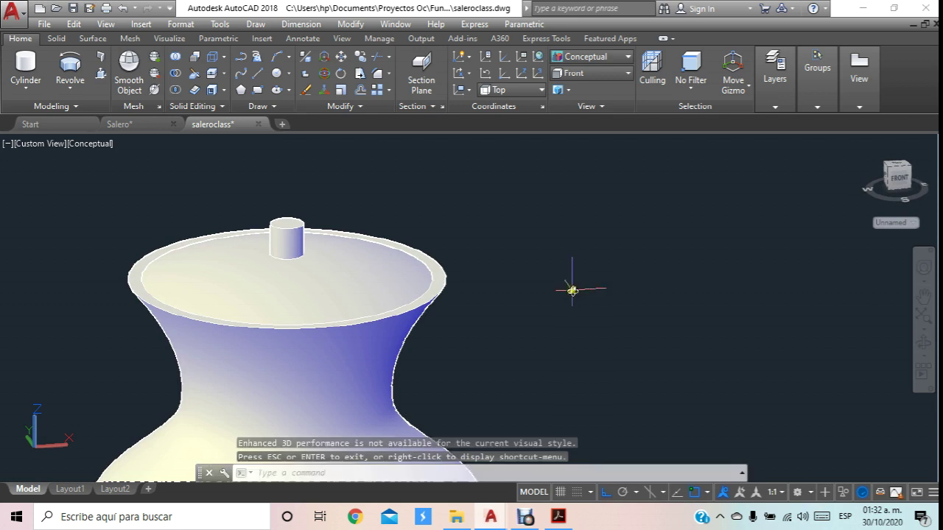
Undo the view change and the lid move so the lid stays separate, then zoom in.
key(ctrl+z)
key(ctrl+z)
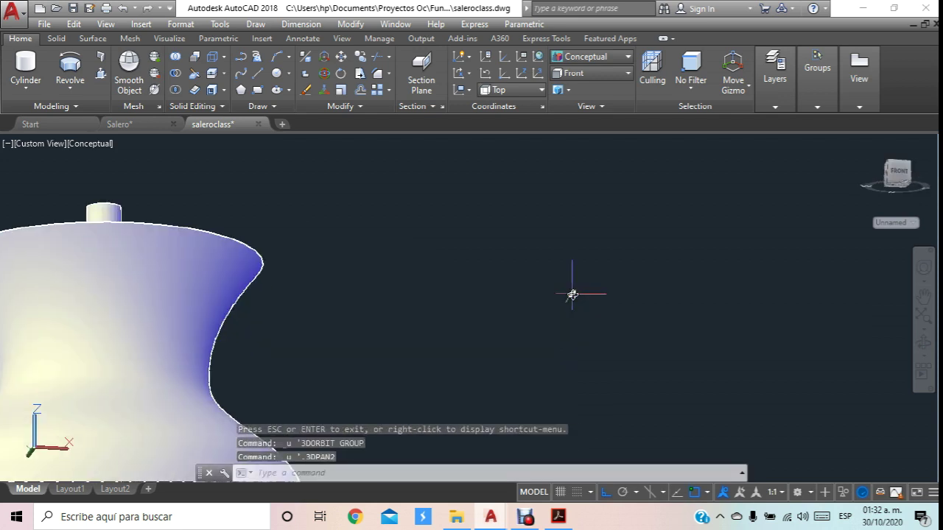
key(ctrl+z)
key(ctrl+z)
key(ctrl+z)
scroll(572, 295, down, 4)
scroll(469, 228, up, 3)
scroll(469, 228, up, 3)
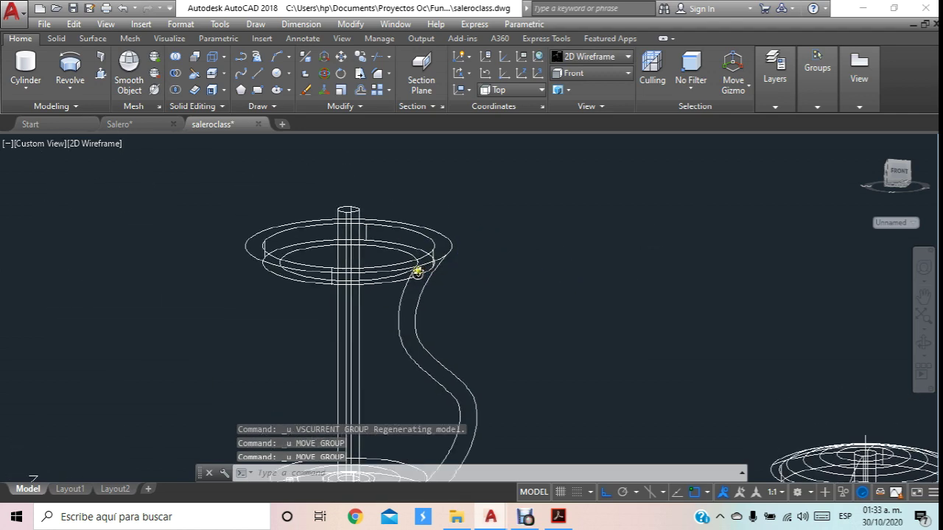
scroll(412, 273, up, 1)
scroll(418, 291, up, 1)
scroll(400, 273, up, 1)
scroll(391, 274, up, 1)
scroll(383, 274, up, 1)
middle_drag(368, 302, 368, 282)
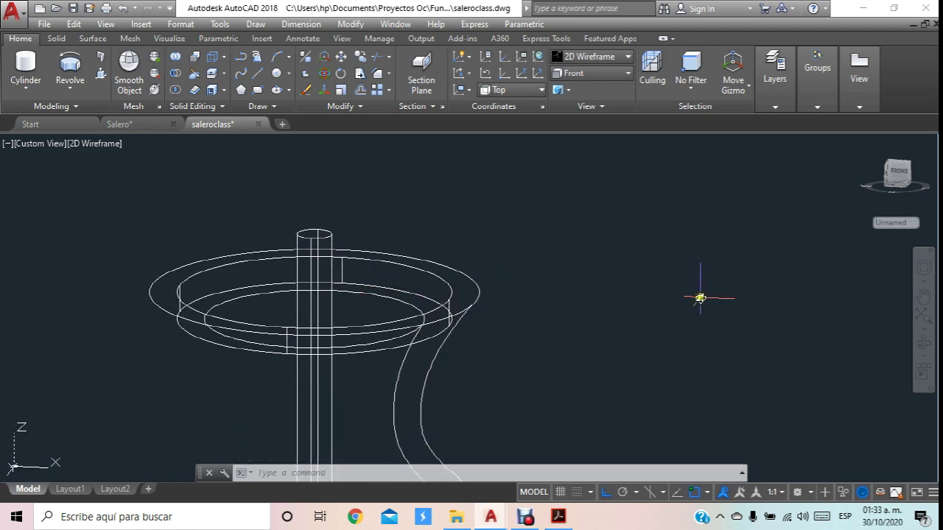
Orbit to a near-front view and set the visual style to Shaded with Edges.
click(923, 342)
mouse_move(442, 242)
mouse_down()
mouse_move(435, 273)
mouse_move(466, 148)
mouse_up()
click(628, 57)
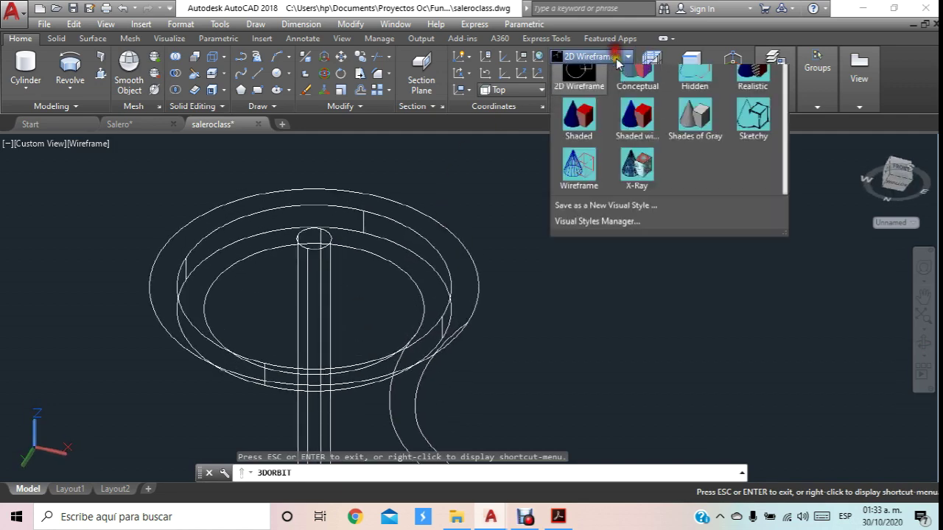
click(627, 88)
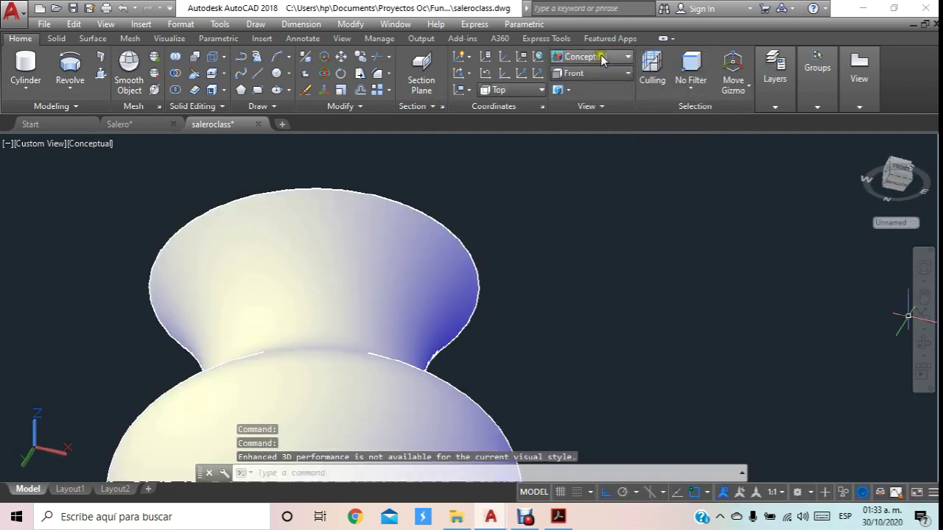
click(628, 56)
click(630, 140)
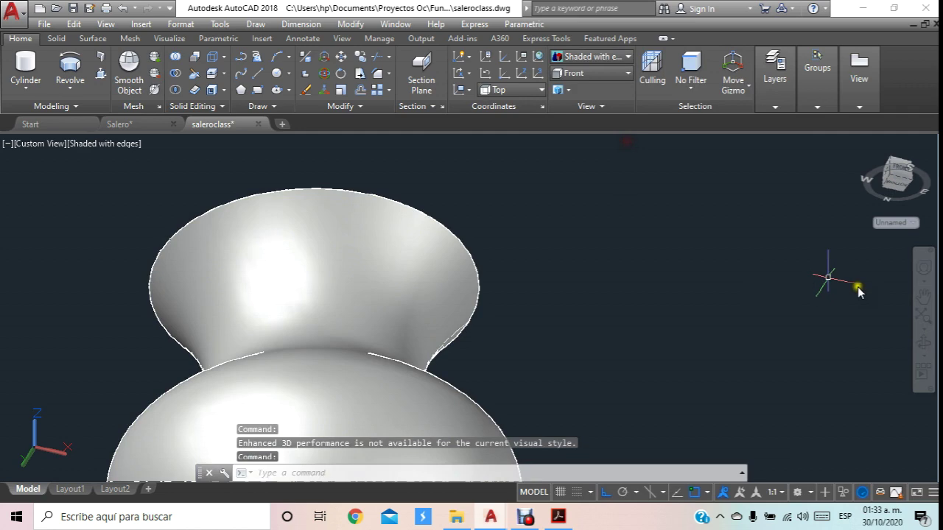
Orbit to look down into the shaker, then to a front view of lid and body.
click(923, 343)
mouse_move(526, 257)
mouse_down()
mouse_move(537, 379)
mouse_move(469, 316)
mouse_up()
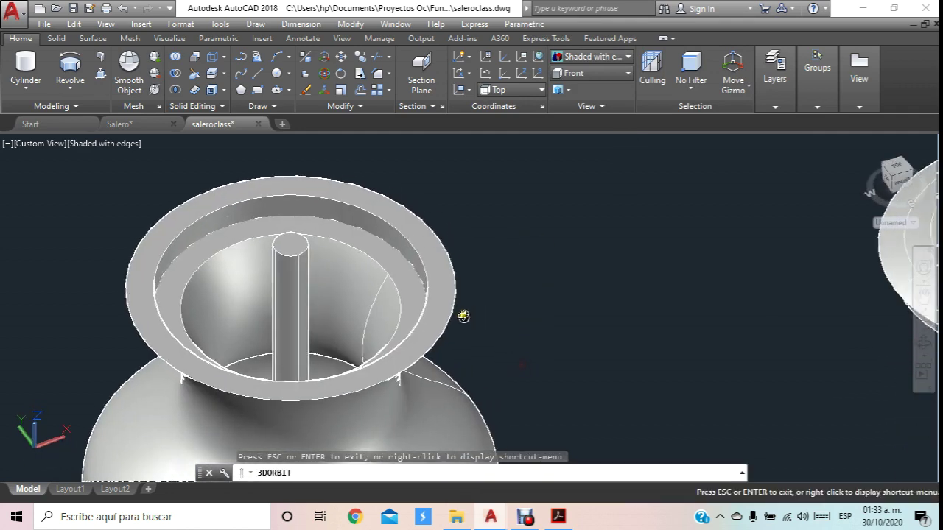
key(Escape)
click(258, 75)
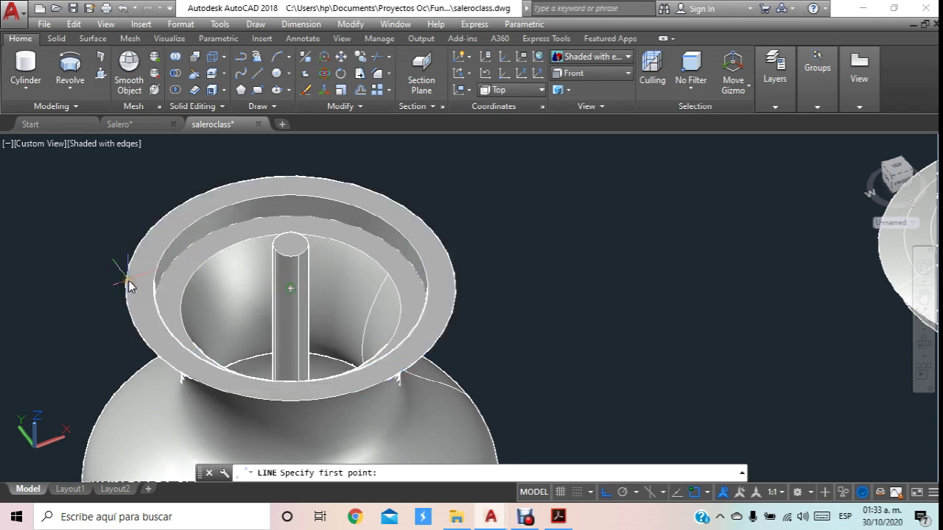
scroll(129, 286, down, 2)
scroll(134, 267, down, 1)
scroll(390, 265, up, 2)
mouse_move(587, 287)
shift+middle_down()
mouse_move(587, 221)
mouse_move(573, 189)
shift+middle_up()
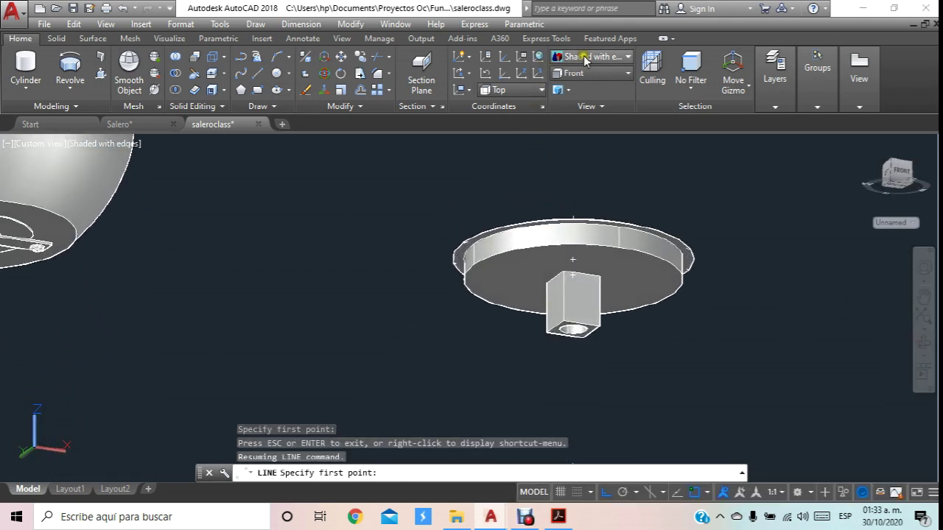
Switch to 2D Wireframe and window-select the three lid parts for a move.
click(609, 58)
click(583, 82)
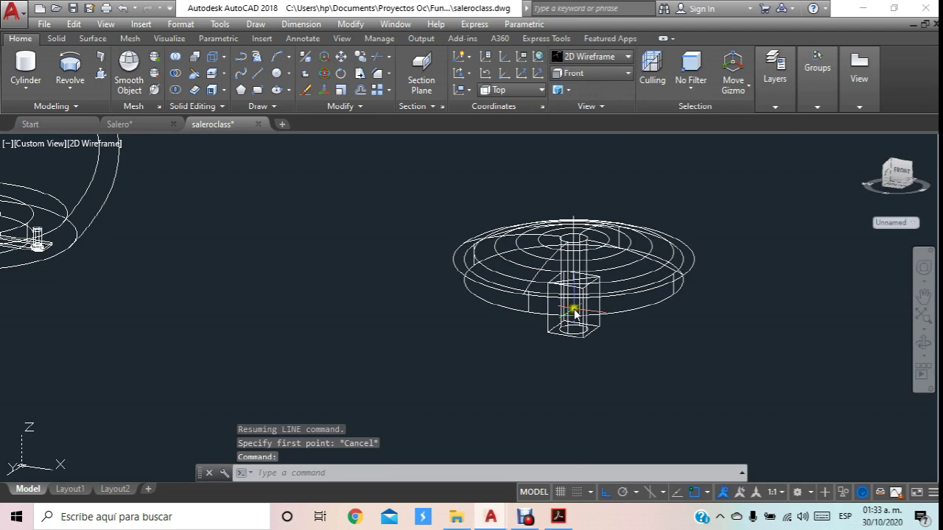
click(344, 58)
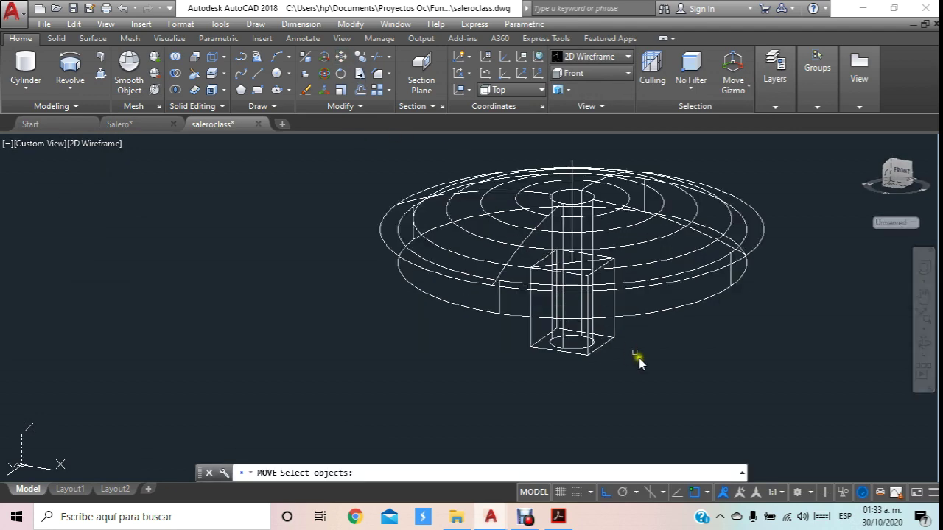
click(663, 359)
click(545, 171)
scroll(586, 316, up, 3)
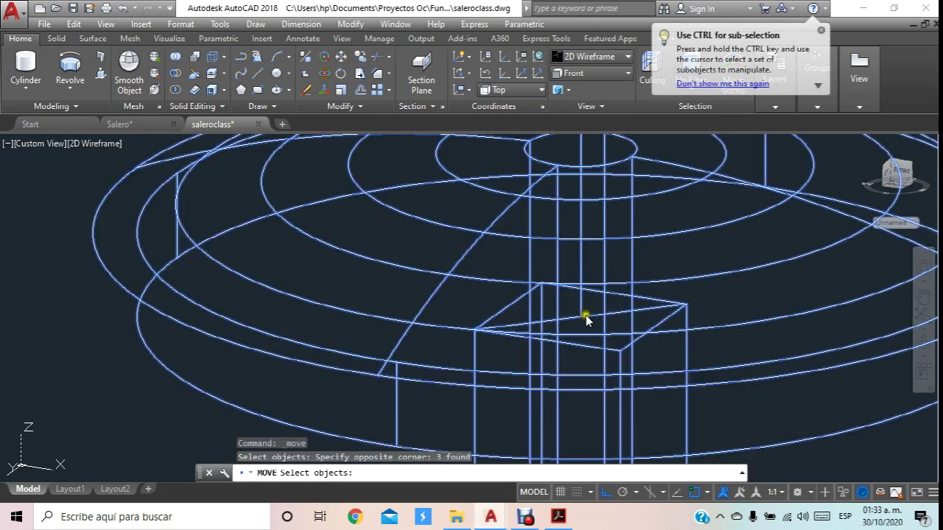
key(Return)
Move the lid parts onto the body's top centre and shade the model in Conceptual style.
click(579, 321)
scroll(579, 321, down, 3)
scroll(585, 312, down, 2)
scroll(421, 211, up, 2)
scroll(376, 144, up, 1)
scroll(375, 140, up, 2)
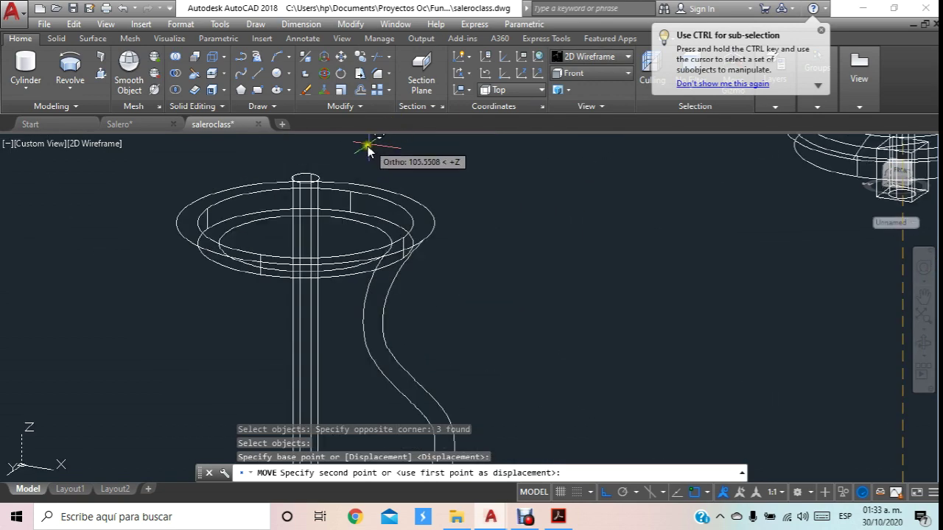
scroll(358, 175, up, 2)
scroll(381, 216, up, 1)
middle_drag(381, 217, 463, 204)
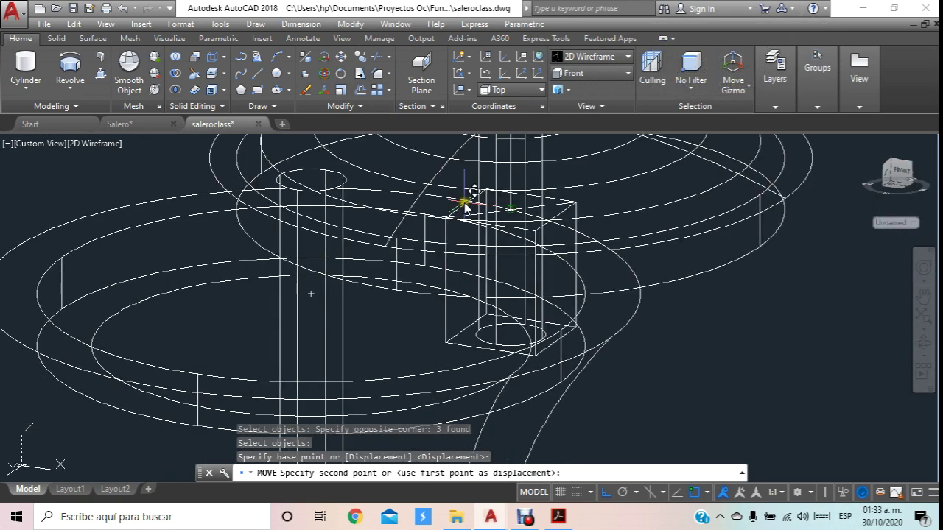
click(315, 294)
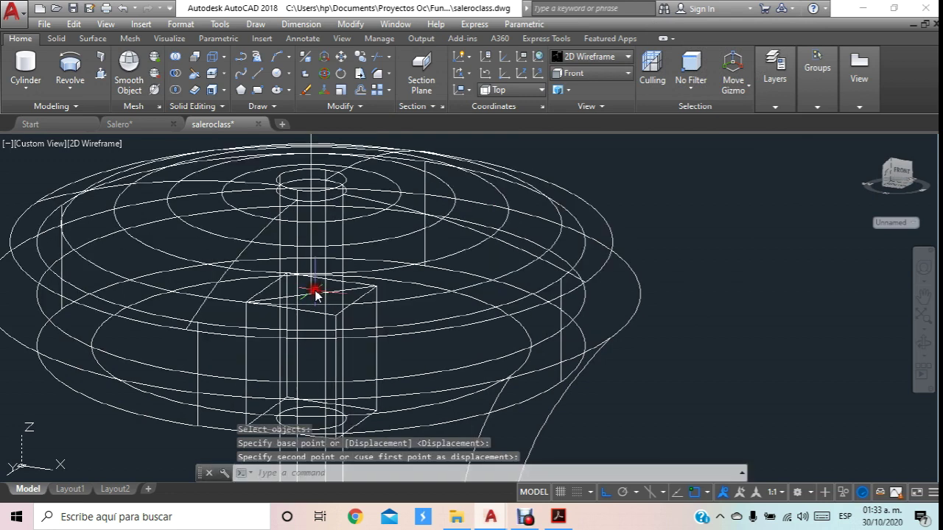
click(593, 56)
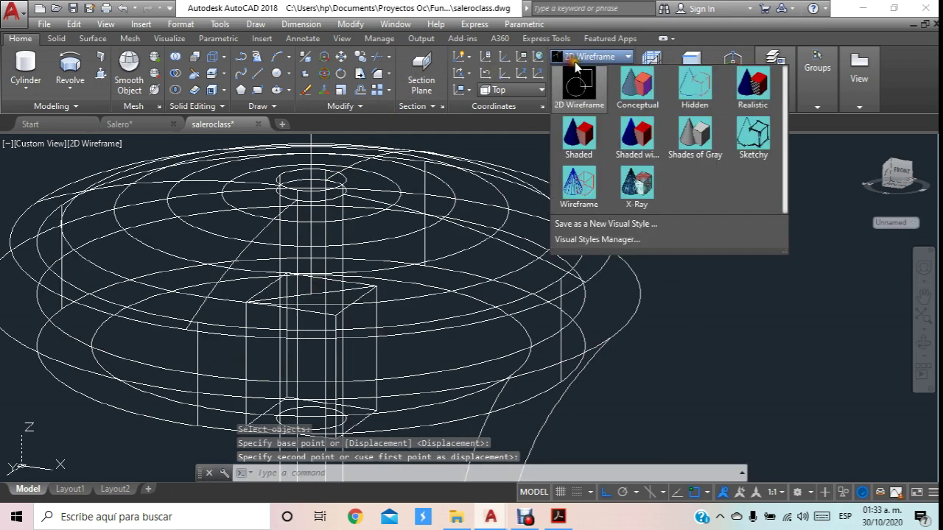
click(632, 82)
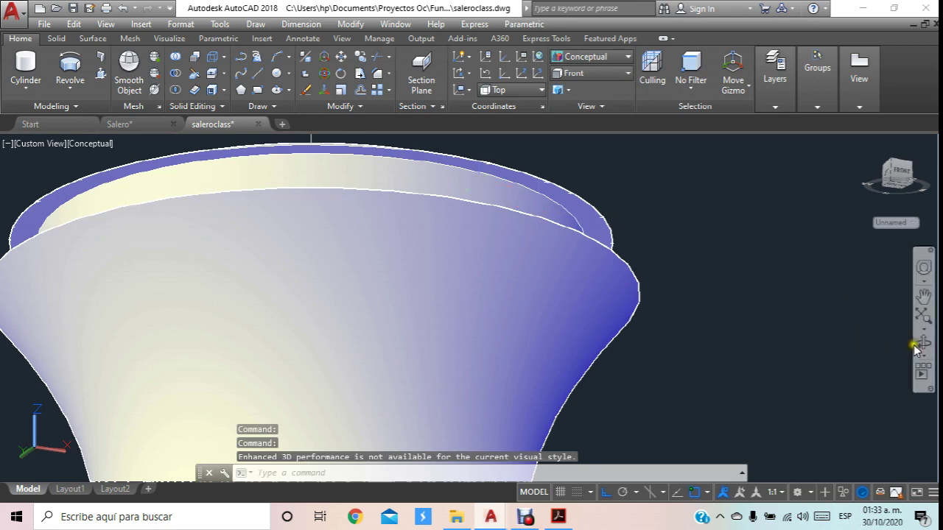
Orbit above the lid, trial-move it 4 units down, then undo that move.
click(914, 346)
mouse_move(640, 258)
mouse_down()
mouse_move(522, 285)
mouse_move(516, 250)
mouse_up()
click(341, 57)
click(467, 204)
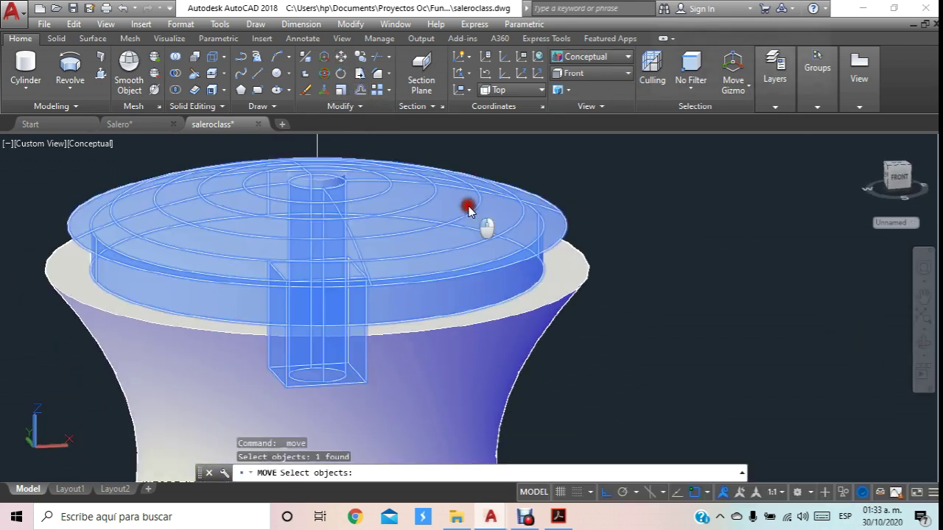
key(Return)
click(673, 240)
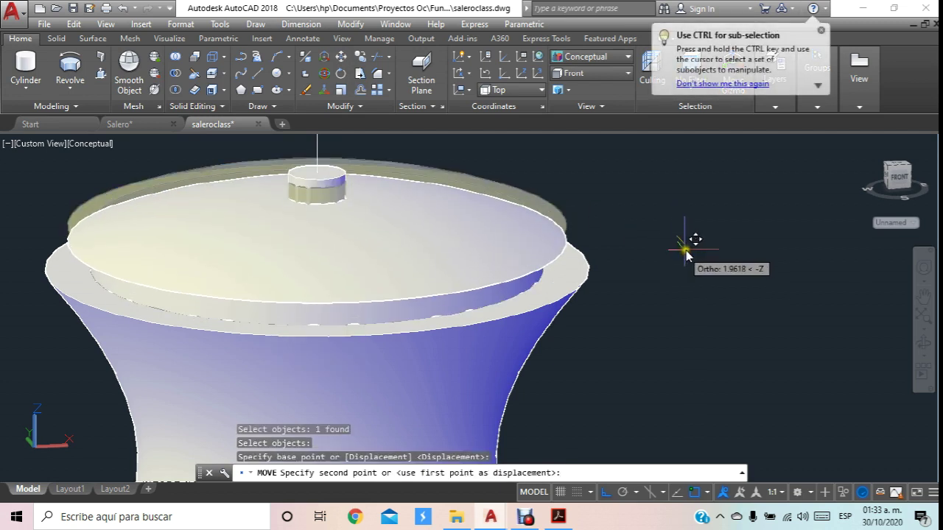
text(4)
key(Return)
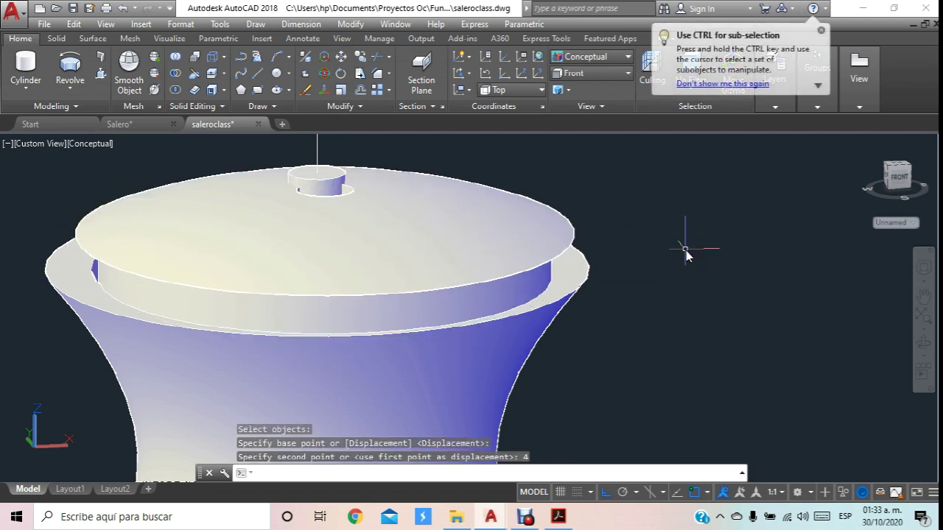
key(Escape)
key(ctrl+z)
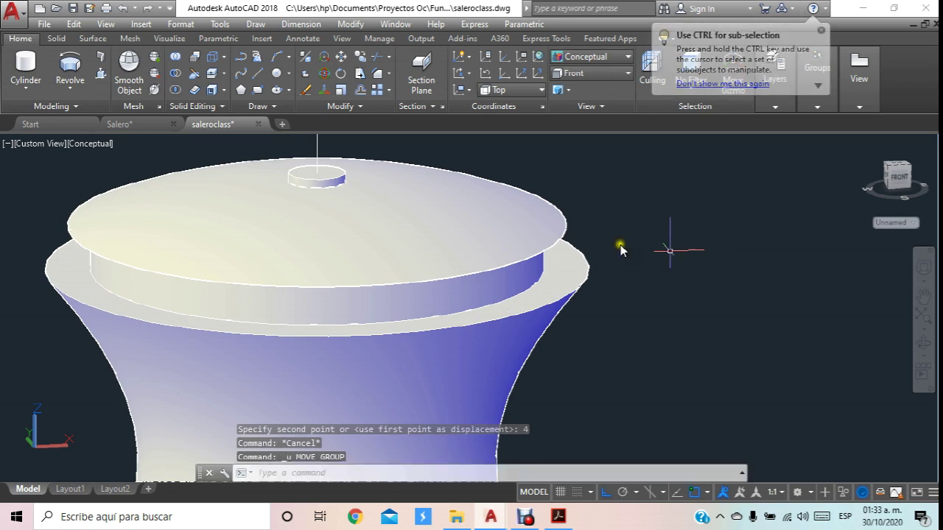
Lower the lid 4 units in -Z onto the shaker's rim and orbit to check it.
click(342, 57)
click(482, 248)
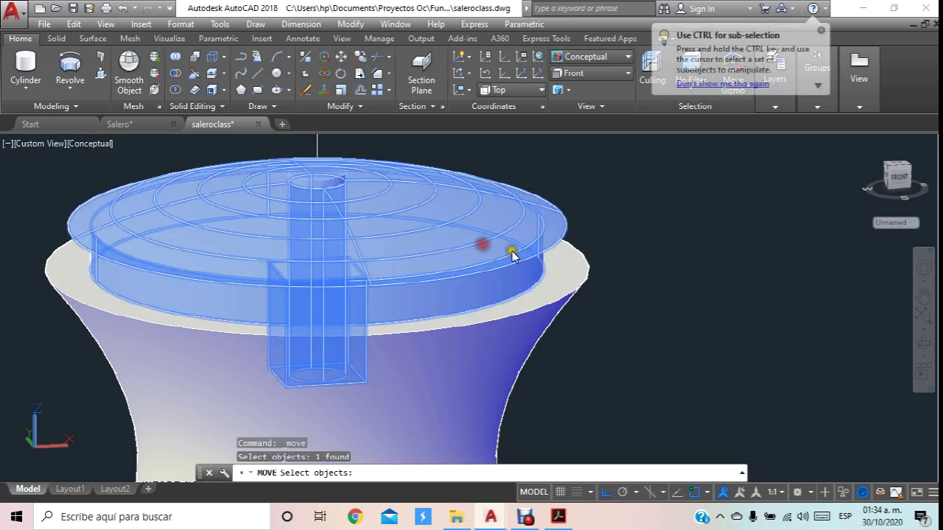
key(Return)
click(742, 230)
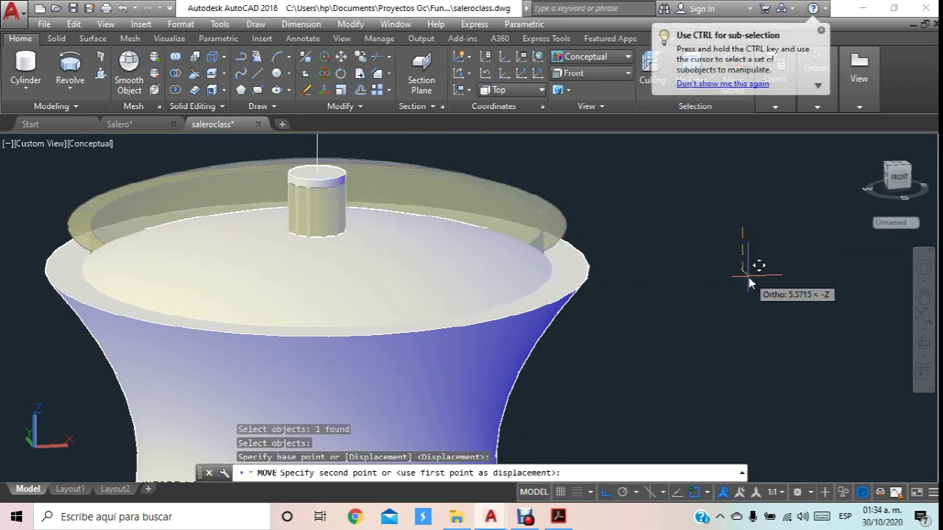
text(4)
key(Return)
key(Escape)
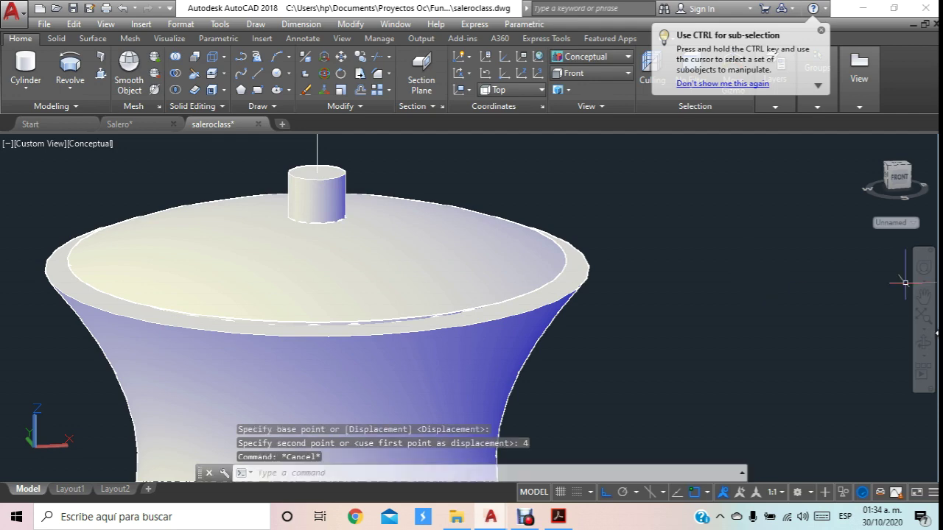
click(925, 345)
mouse_move(553, 238)
mouse_down()
mouse_move(454, 221)
mouse_move(476, 236)
mouse_move(498, 228)
mouse_move(543, 295)
mouse_move(538, 276)
mouse_move(568, 261)
mouse_move(545, 354)
mouse_up()
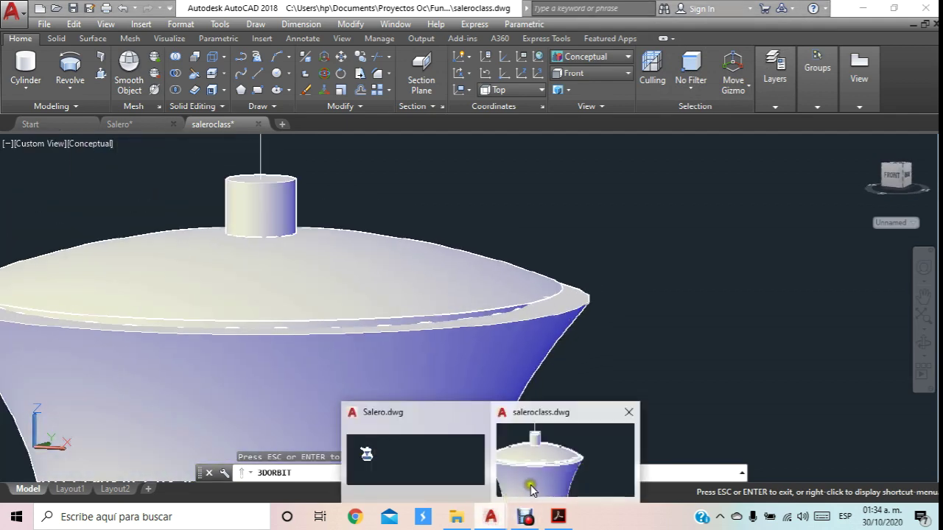
Scroll through pages 2–5 of Planos Salero.pdf to check the lid and knob dimensions.
click(558, 517)
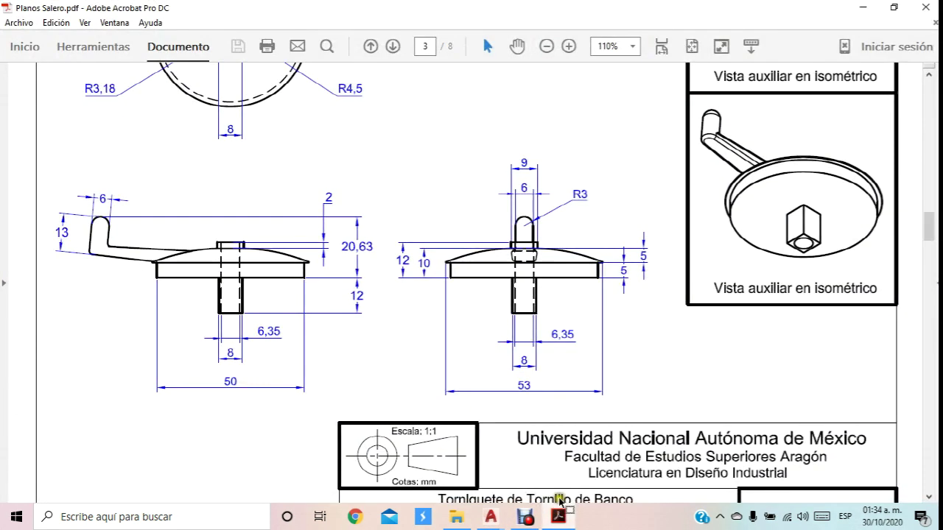
scroll(577, 331, down, 1)
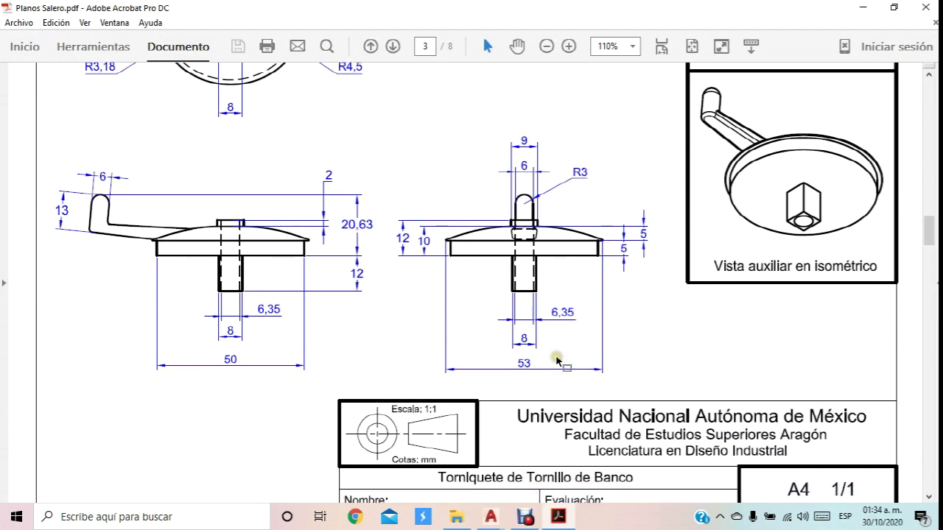
scroll(538, 249, up, 1)
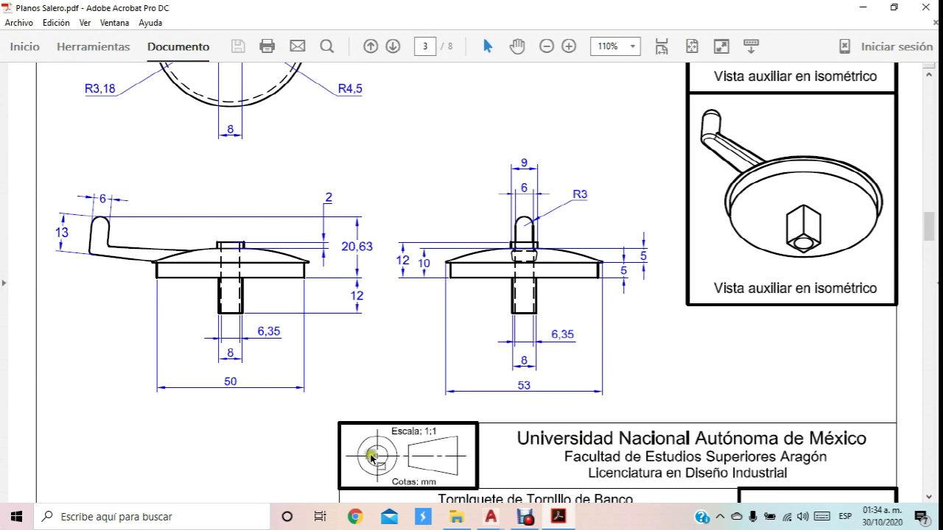
scroll(405, 336, down, 4)
scroll(423, 322, down, 5)
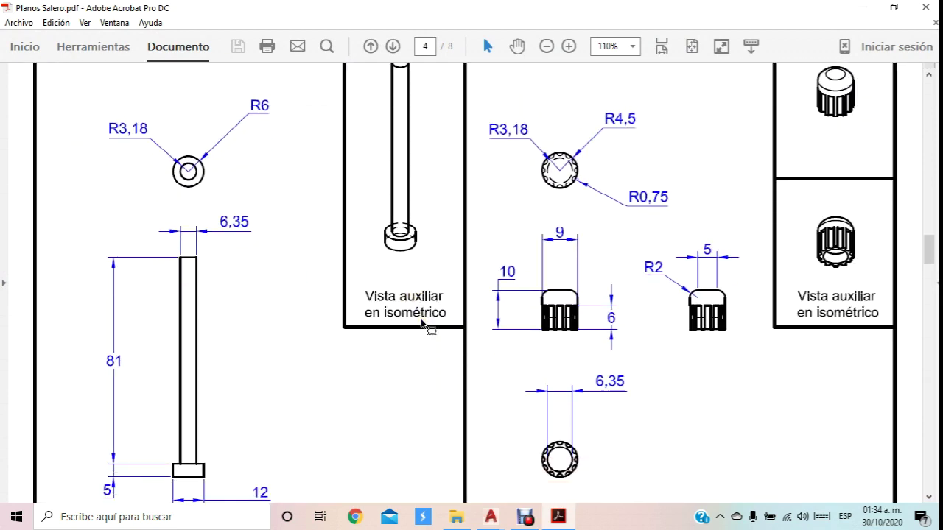
scroll(423, 321, down, 3)
scroll(424, 322, down, 3)
scroll(425, 317, down, 10)
scroll(425, 317, up, 1)
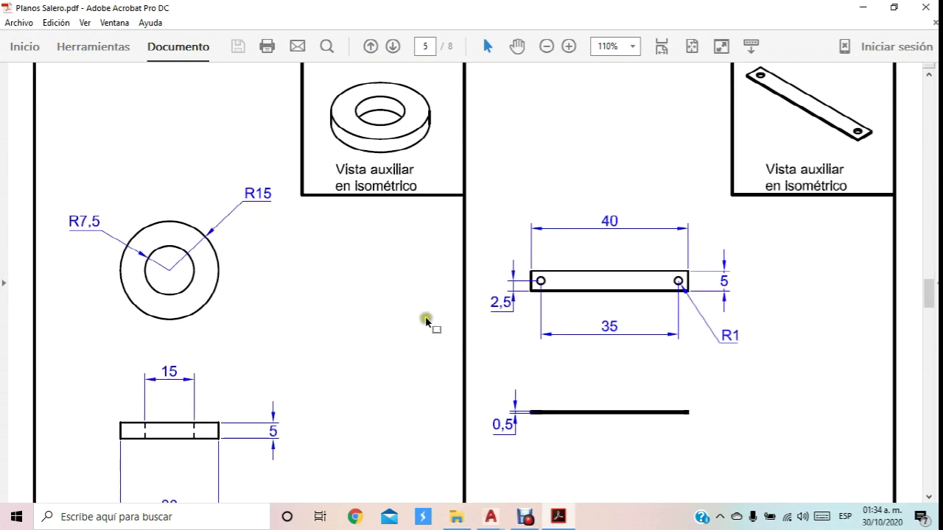
scroll(434, 309, up, 12)
scroll(442, 302, up, 3)
scroll(445, 300, up, 6)
scroll(453, 297, up, 8)
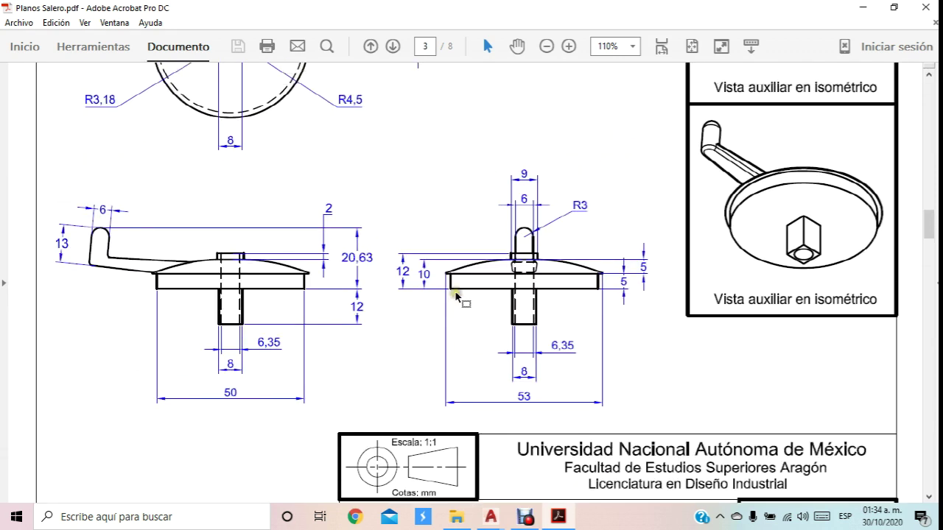
scroll(457, 296, up, 2)
scroll(457, 297, up, 3)
scroll(456, 297, up, 6)
scroll(457, 296, up, 1)
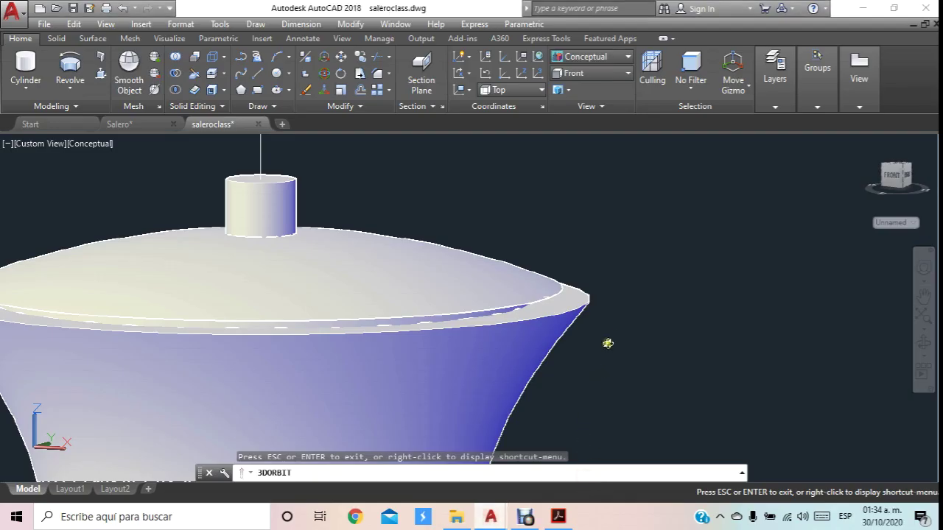
Round the shaker's top rim edge with a 0.75-radius fillet.
mouse_move(607, 343)
mouse_down()
mouse_move(594, 358)
mouse_move(588, 320)
mouse_up()
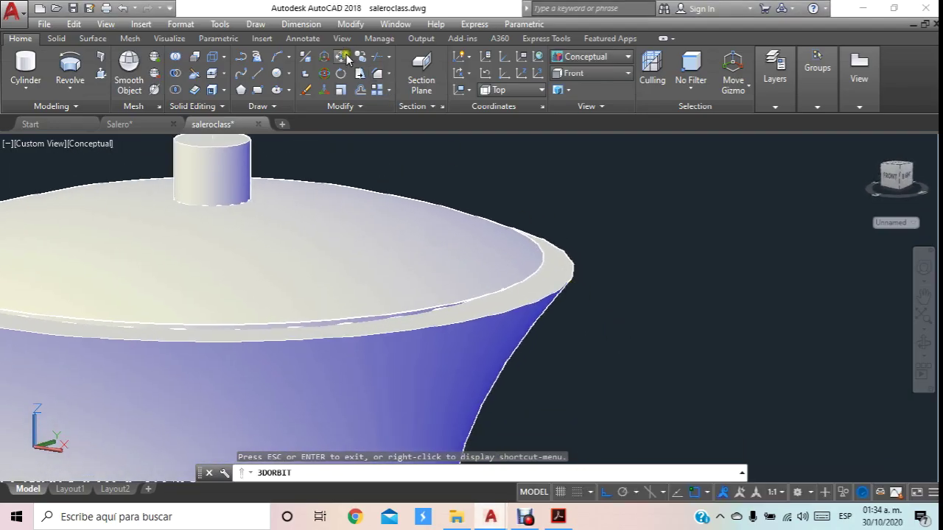
click(367, 74)
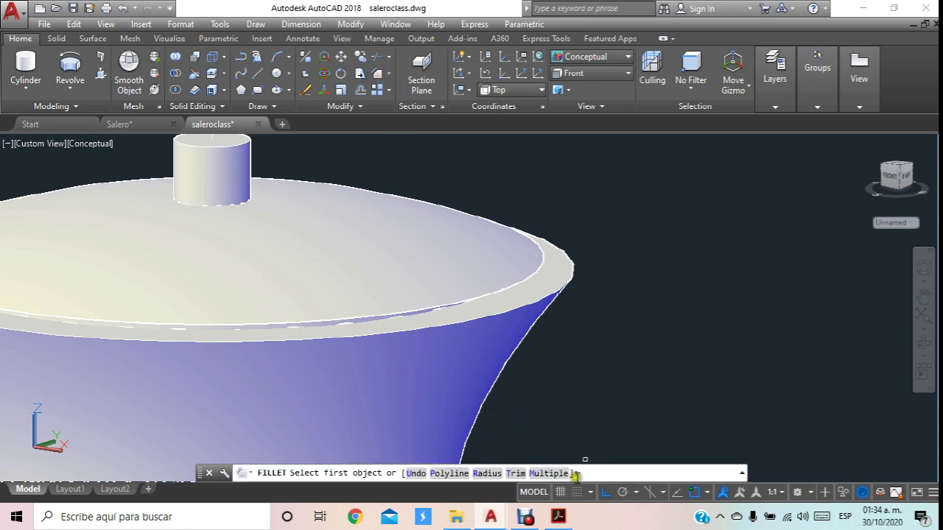
click(486, 474)
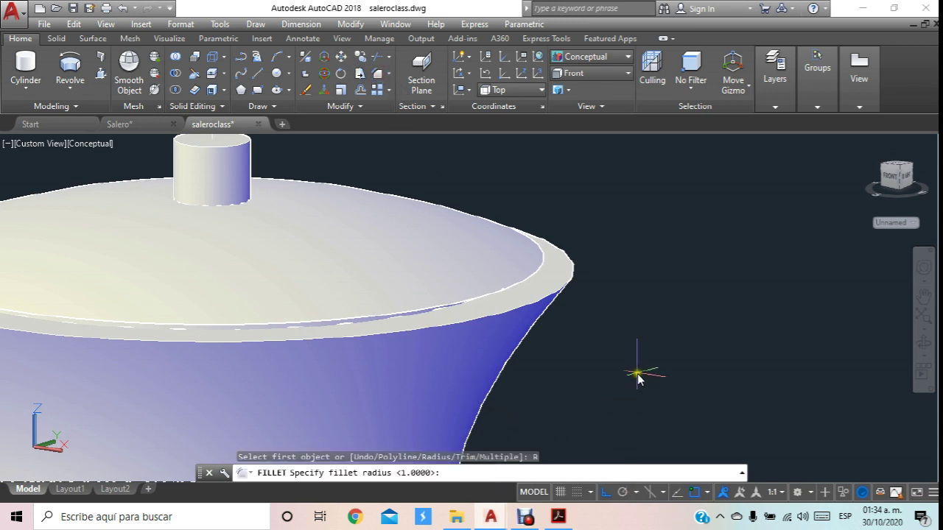
text(.75)
key(Return)
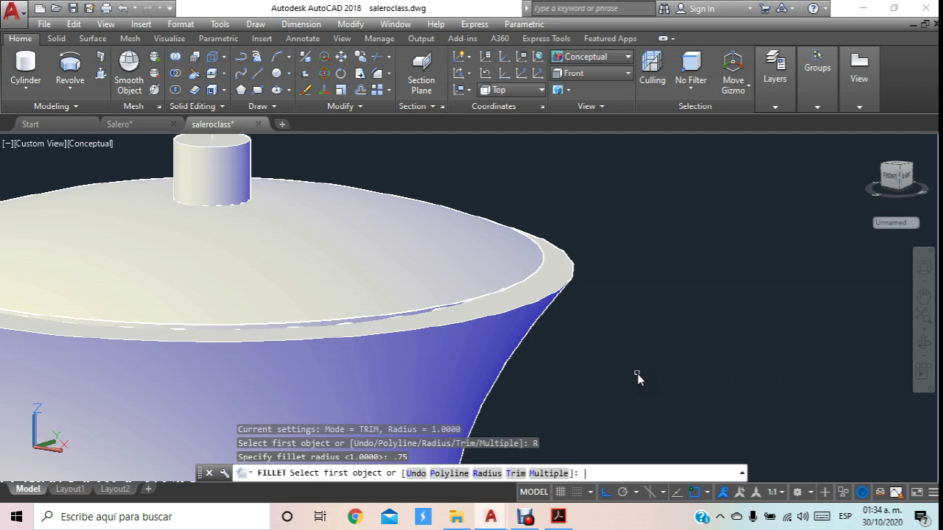
click(533, 305)
key(Return)
key(Return)
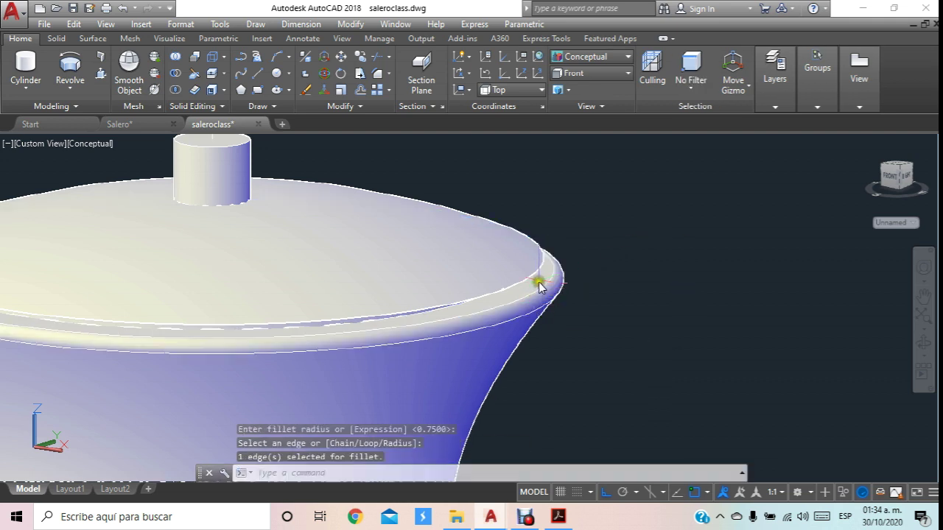
scroll(536, 288, up, 2)
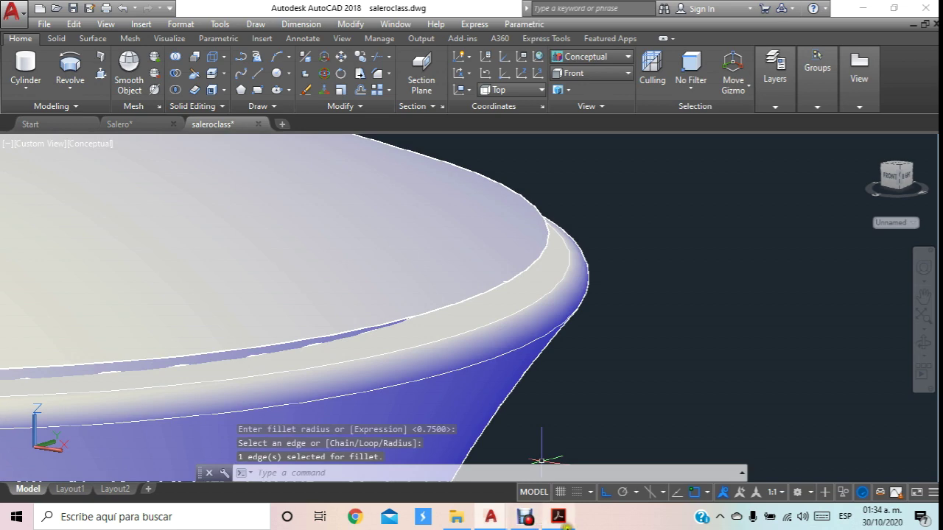
Bring Planos Salero.pdf forward and scroll down to the lid plans on page 3.
click(560, 520)
scroll(523, 337, down, 2)
scroll(522, 333, down, 8)
scroll(523, 331, down, 2)
scroll(527, 294, down, 1)
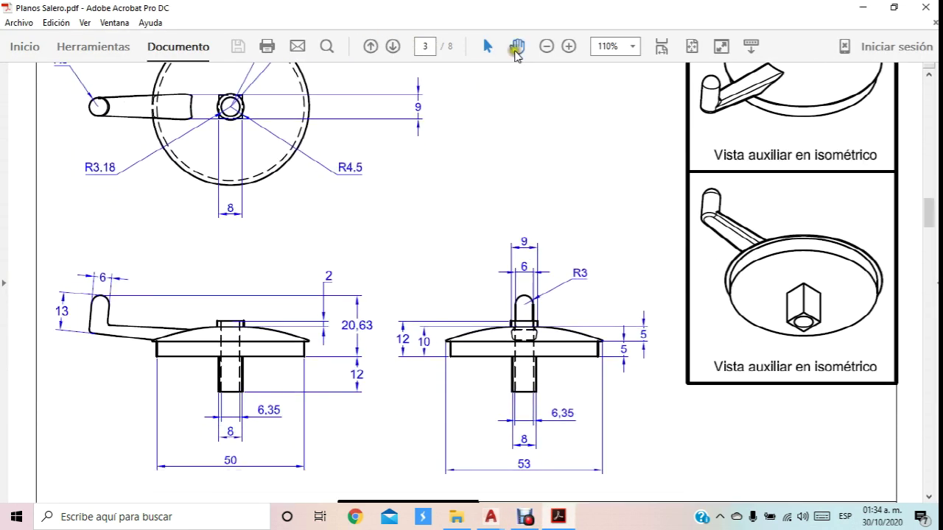
click(569, 47)
click(570, 46)
scroll(595, 307, down, 3)
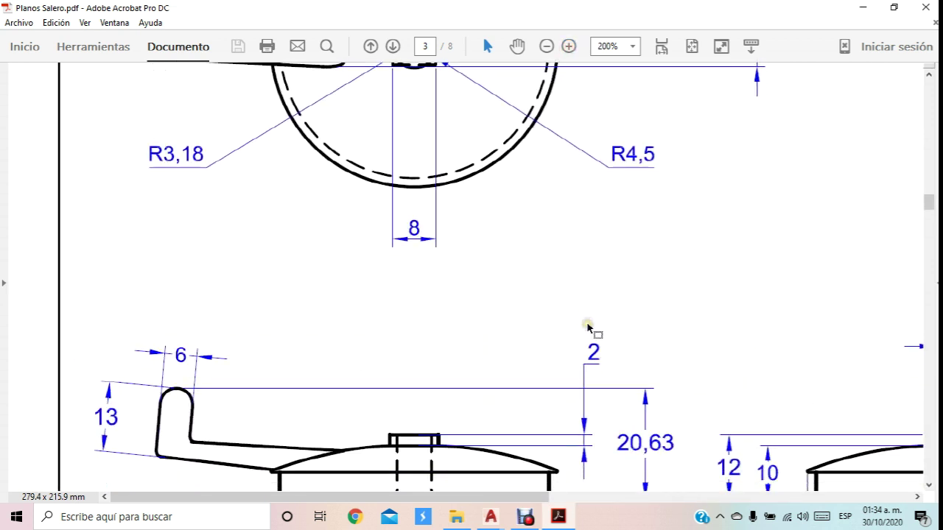
scroll(591, 328, down, 3)
scroll(588, 329, down, 1)
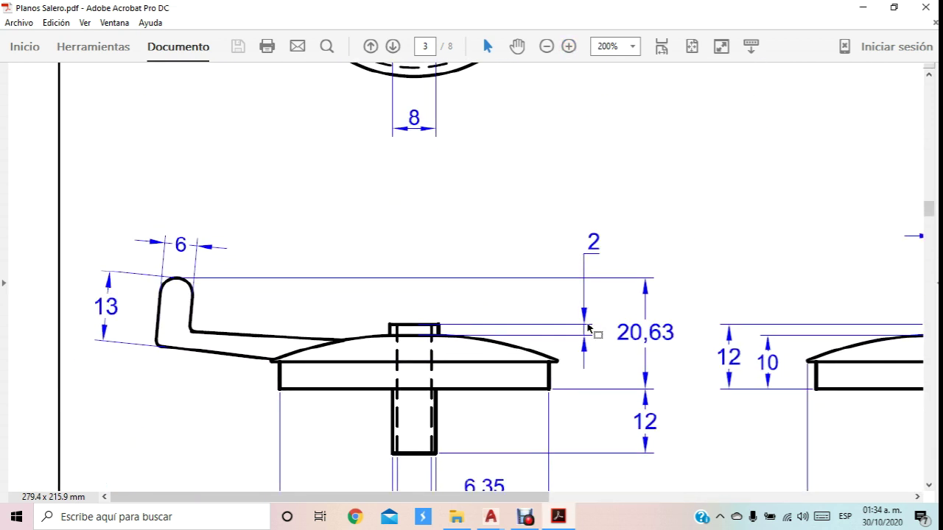
drag(492, 497, 551, 497)
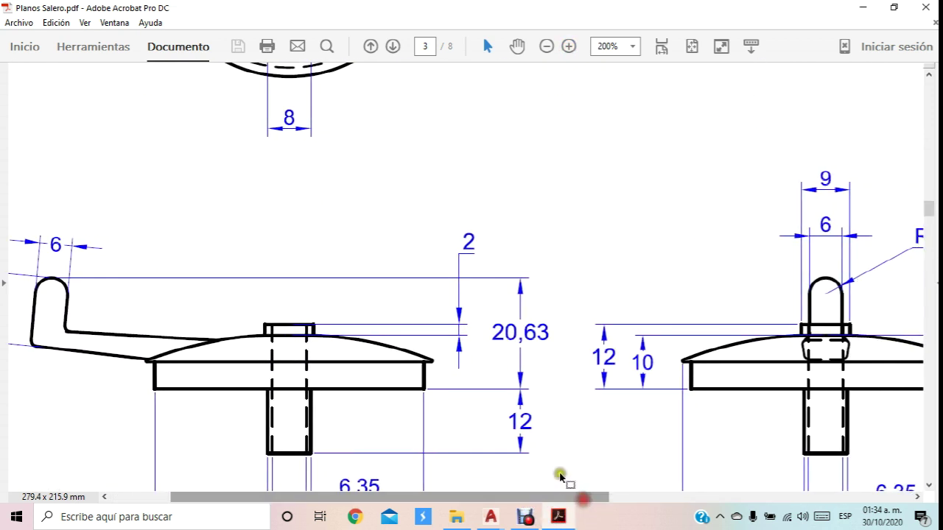
scroll(562, 476, down, 3)
drag(488, 496, 615, 497)
scroll(580, 435, down, 2)
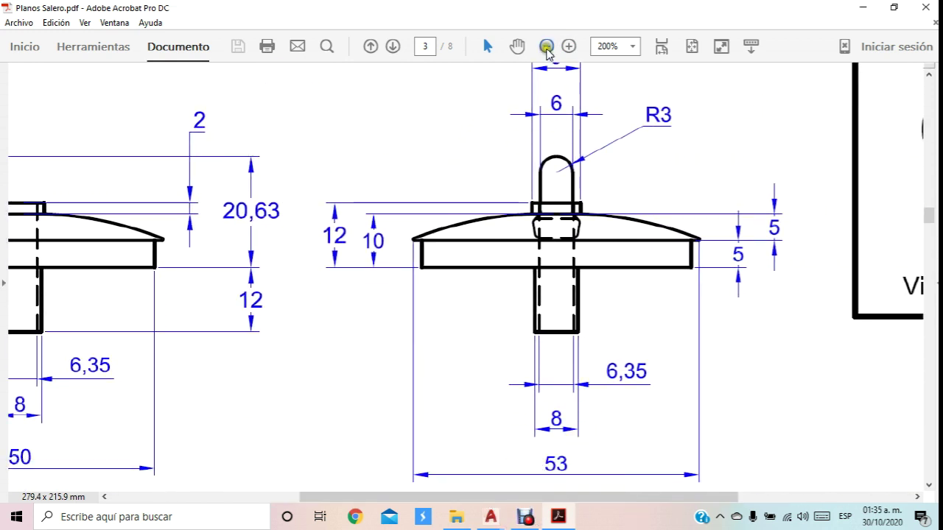
click(547, 47)
click(546, 47)
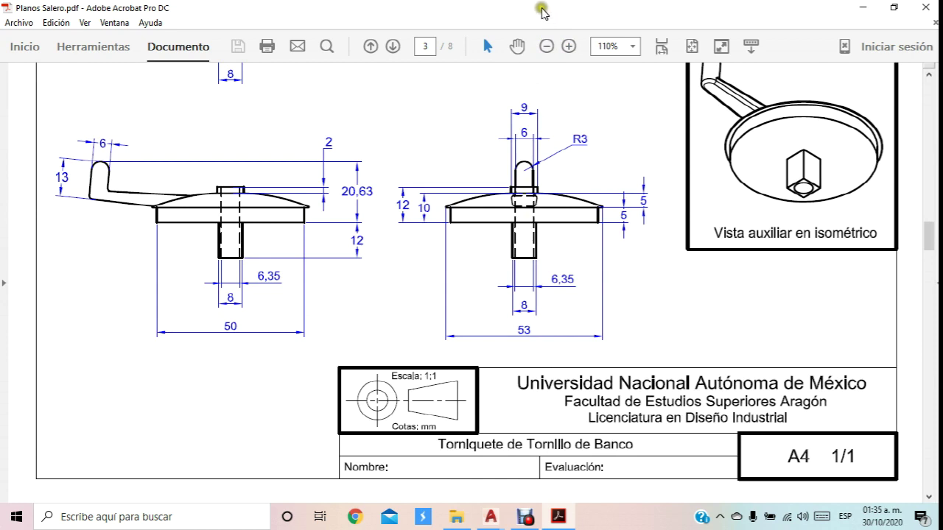
scroll(453, 218, down, 5)
scroll(455, 218, down, 2)
scroll(459, 218, down, 1)
scroll(458, 218, down, 3)
scroll(458, 218, down, 5)
scroll(460, 218, up, 5)
scroll(460, 218, up, 3)
scroll(460, 219, up, 2)
scroll(459, 219, down, 3)
scroll(460, 219, down, 5)
scroll(461, 217, down, 2)
scroll(462, 217, down, 3)
scroll(462, 216, down, 8)
scroll(472, 231, down, 1)
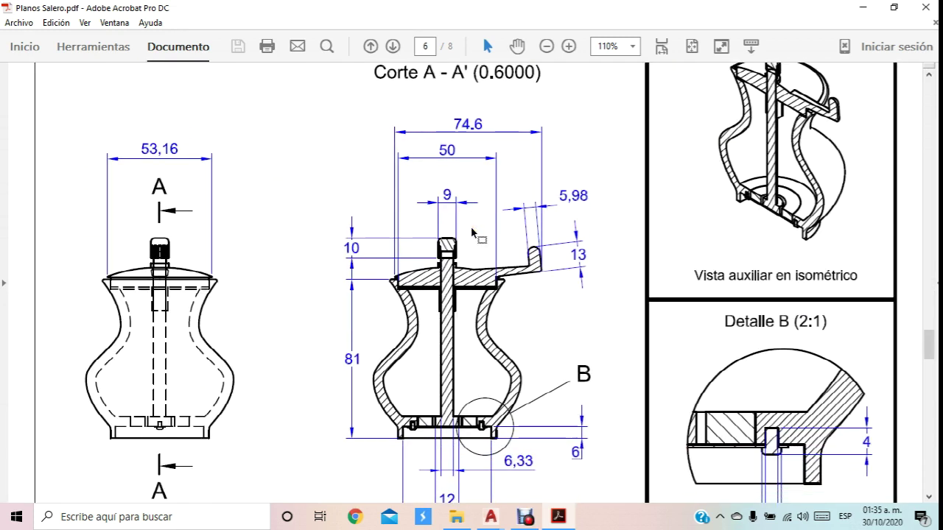
scroll(472, 232, down, 1)
scroll(472, 231, up, 2)
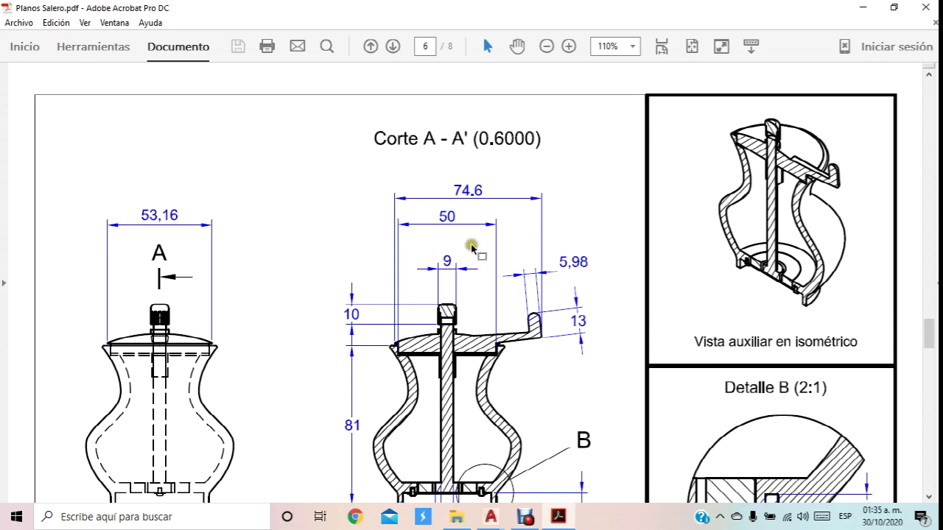
scroll(479, 322, up, 6)
scroll(479, 322, up, 1)
mouse_move(491, 517)
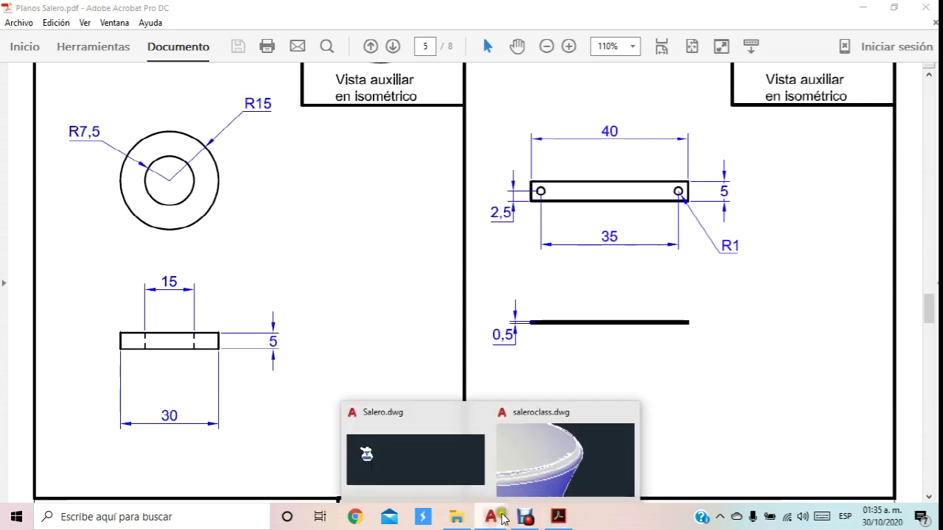
Back in saleroclass.dwg, fillet the lid's inner rim edge with a 0.5 radius.
click(552, 464)
scroll(527, 284, up, 3)
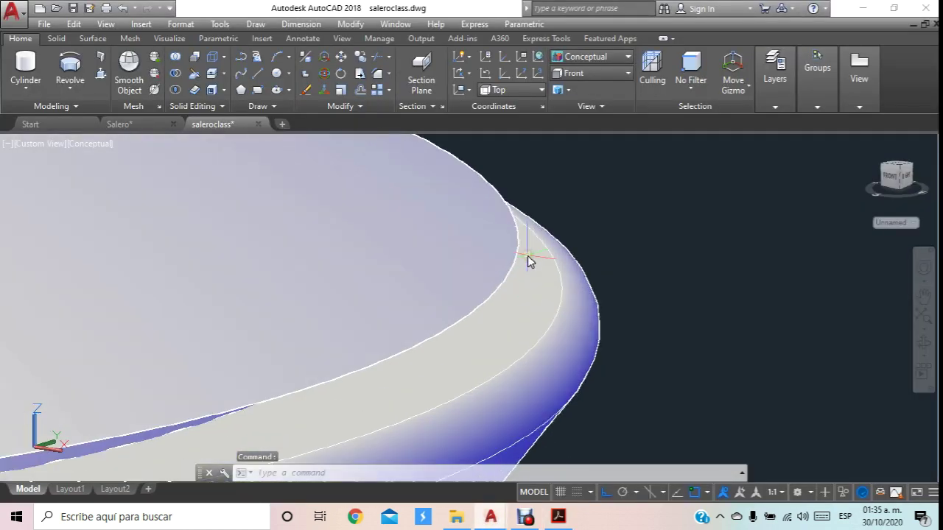
click(381, 74)
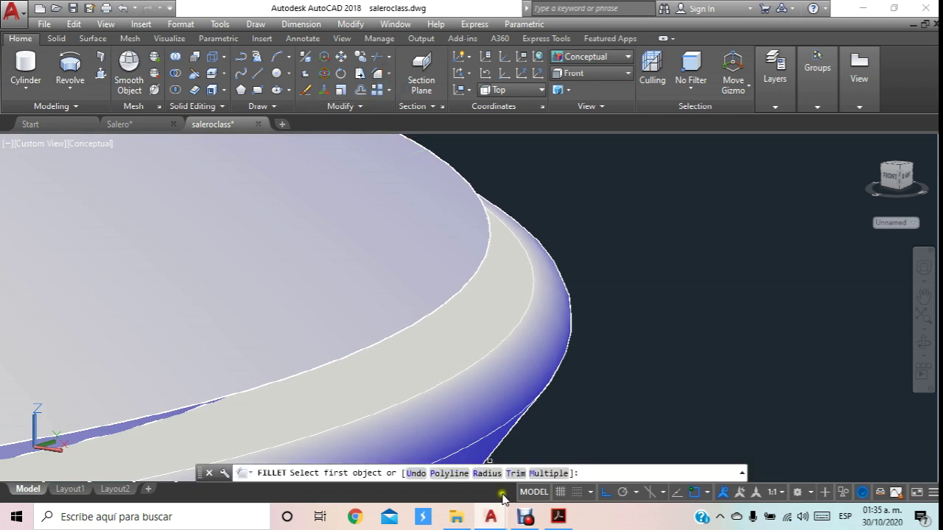
click(487, 476)
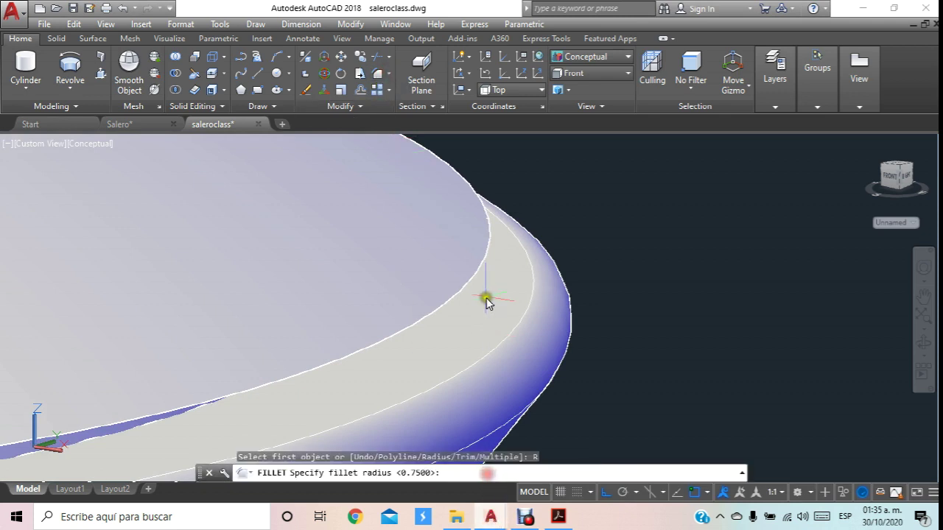
text(.)
text(5)
key(Return)
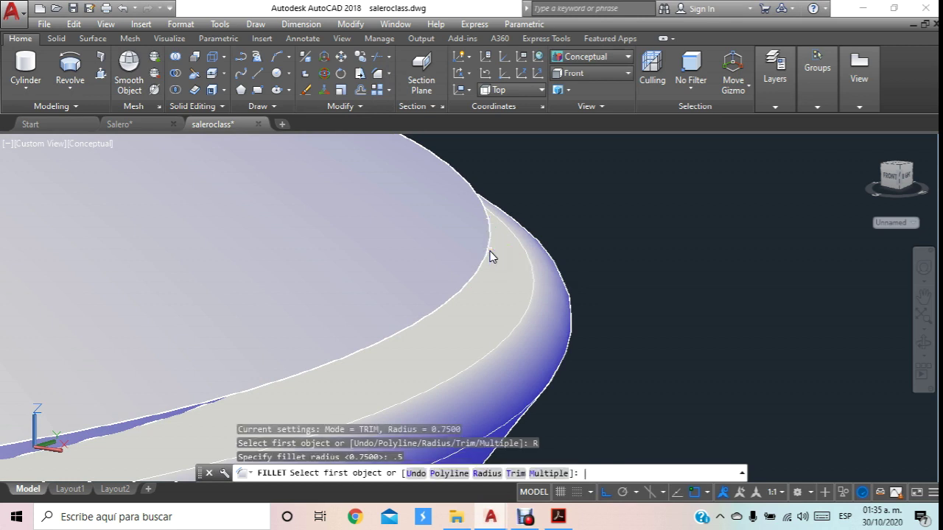
click(489, 255)
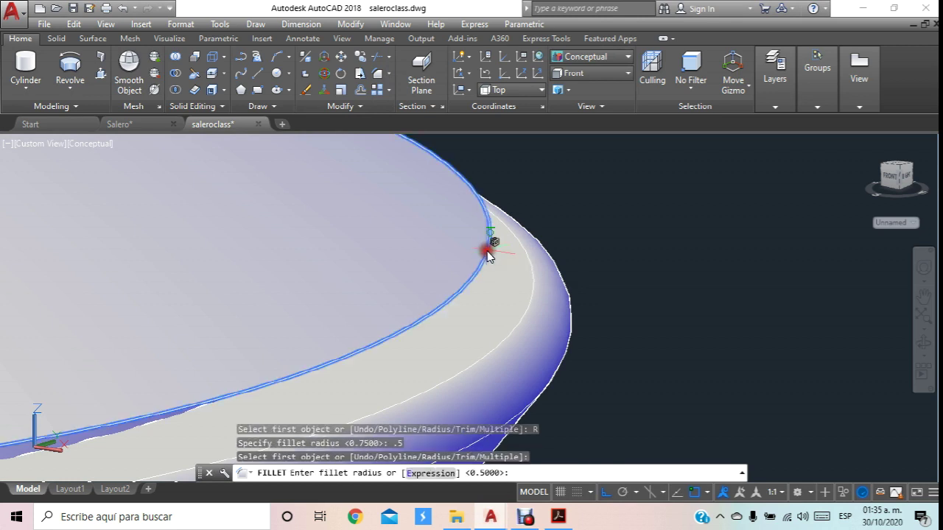
key(Return)
key(Return)
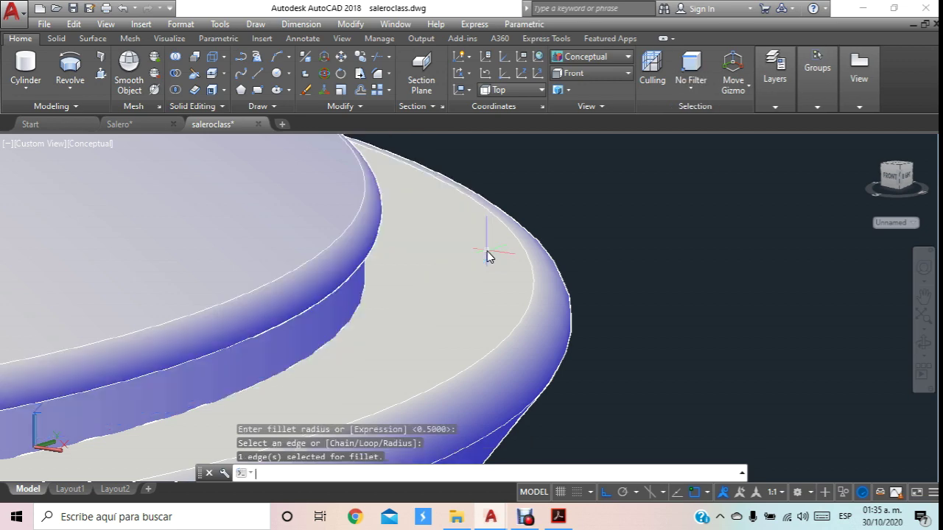
End the fillet command, review the result while zooming, and undo the 0.5 fillet.
scroll(486, 260, down, 3)
scroll(485, 261, down, 3)
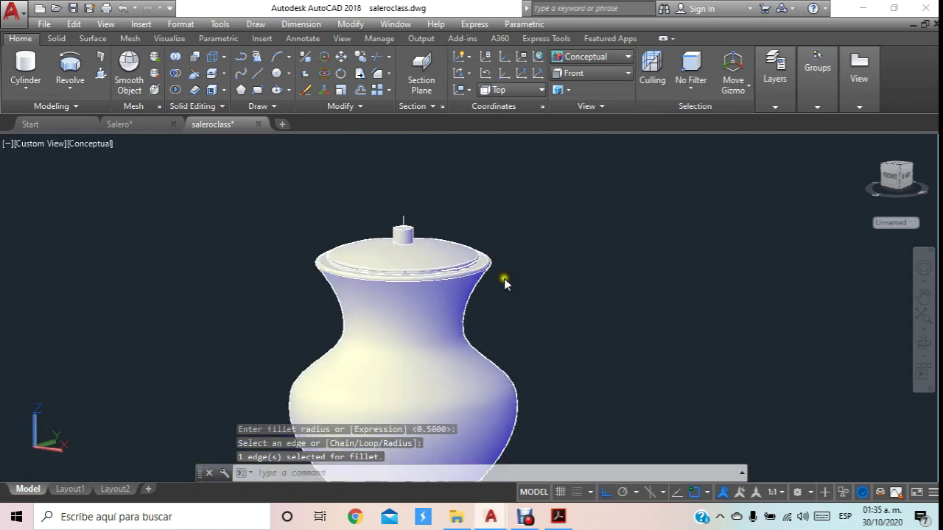
key(Return)
scroll(496, 270, up, 3)
scroll(497, 271, up, 2)
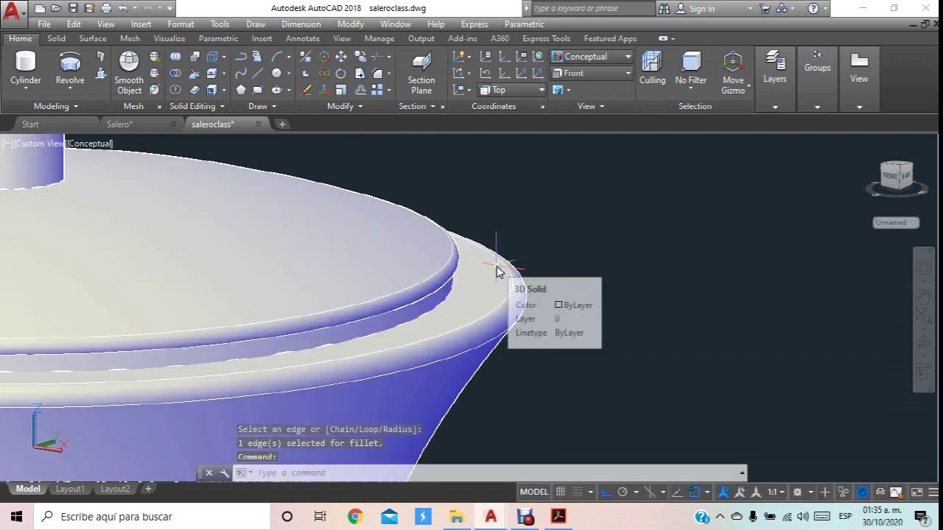
key(ctrl+z)
key(ctrl+z)
key(ctrl+z)
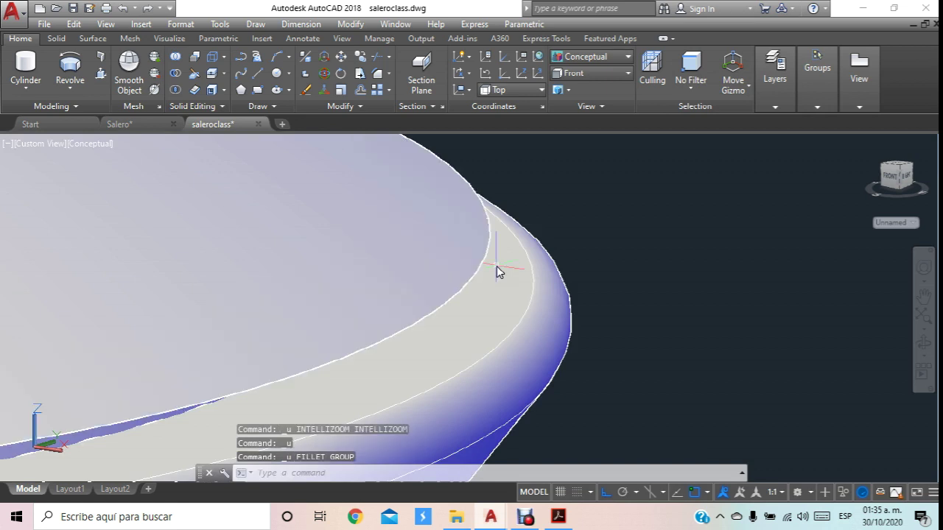
Fillet the lid's outer edge with a 0.25 radius and zoom out to the whole shaker.
click(377, 73)
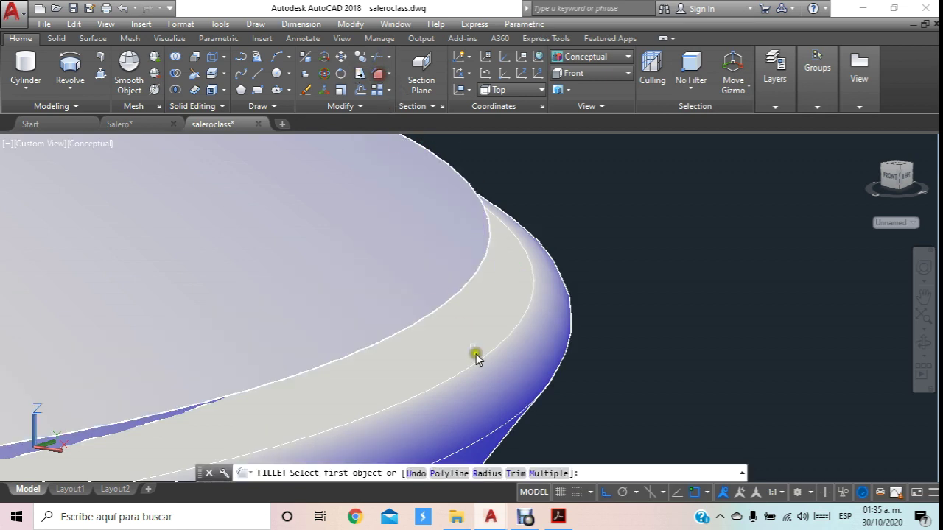
click(487, 474)
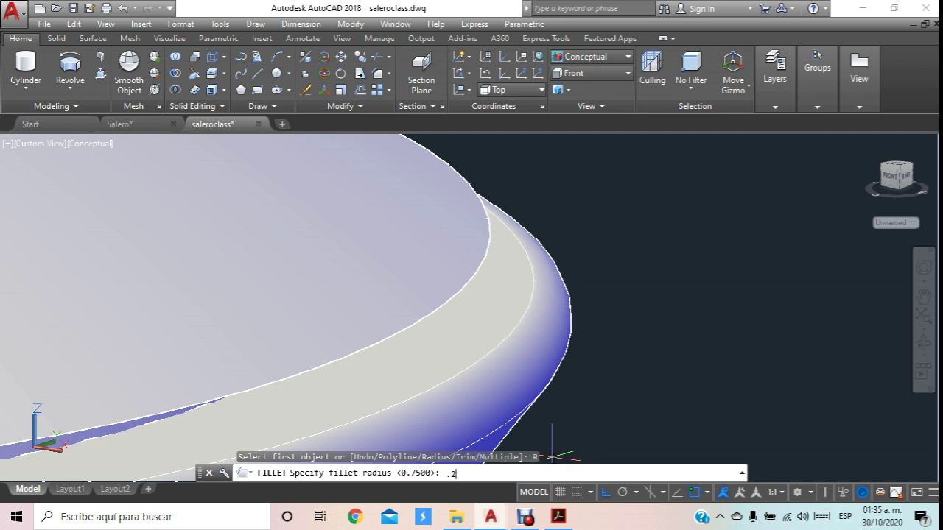
text(5)
key(Return)
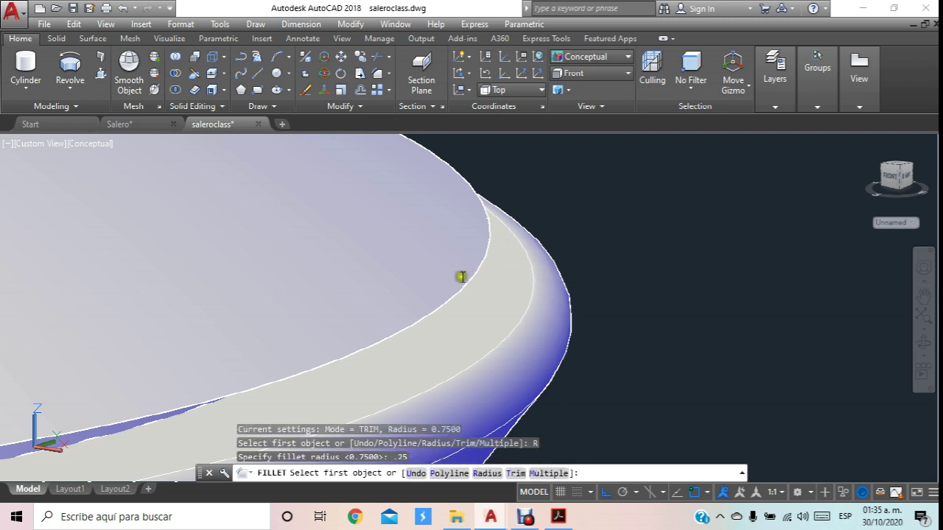
click(467, 288)
key(Return)
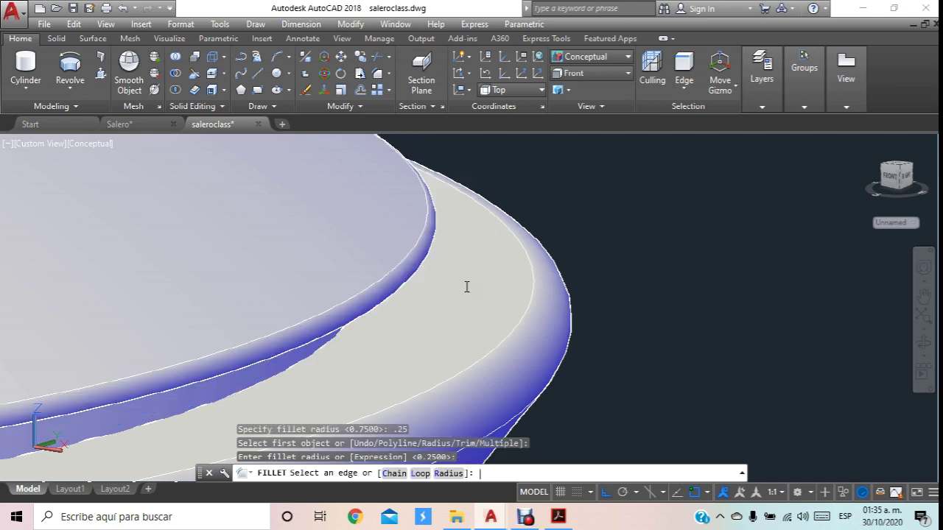
key(Return)
scroll(467, 276, down, 5)
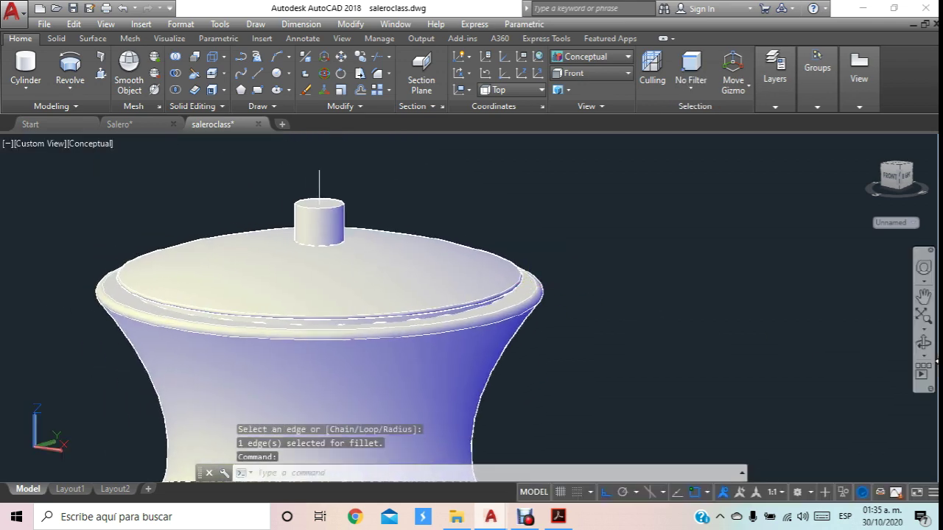
Orbit to inspect the shaker from above the lid and below the base, then switch to the PDF.
click(923, 335)
mouse_move(600, 278)
mouse_down()
mouse_move(434, 334)
mouse_move(477, 290)
mouse_up()
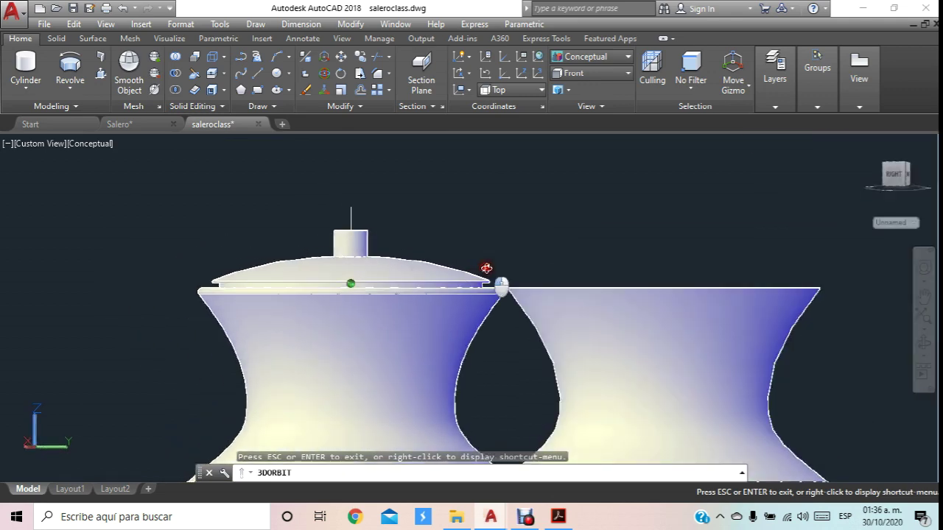
scroll(476, 289, down, 5)
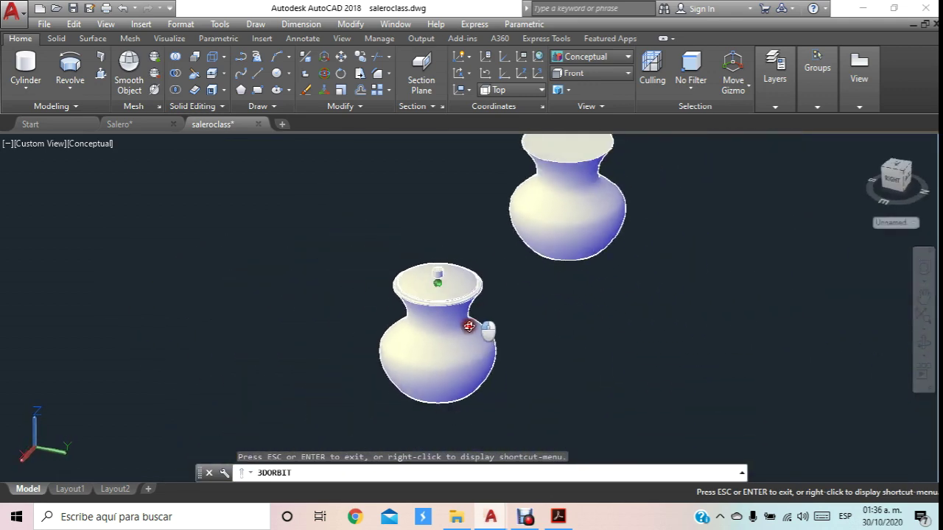
scroll(461, 312, up, 2)
scroll(452, 320, up, 3)
mouse_move(452, 320)
mouse_down()
mouse_move(448, 270)
mouse_move(466, 250)
mouse_move(435, 310)
mouse_move(442, 233)
mouse_move(431, 225)
mouse_move(420, 231)
mouse_move(427, 236)
mouse_up()
scroll(437, 219, up, 2)
scroll(425, 243, up, 2)
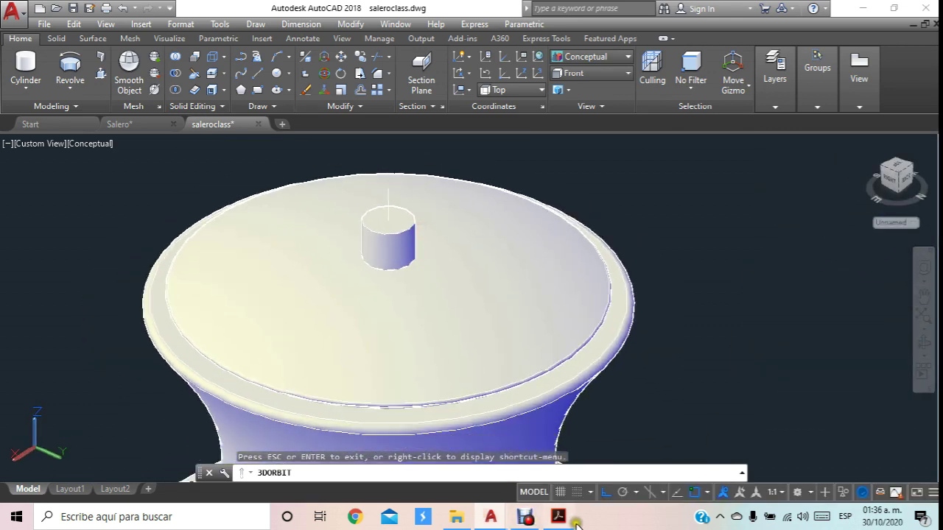
click(559, 517)
Scroll Planos Salero.pdf up to page 4's knob dimensions, then return to saleroclass.
scroll(194, 310, up, 1)
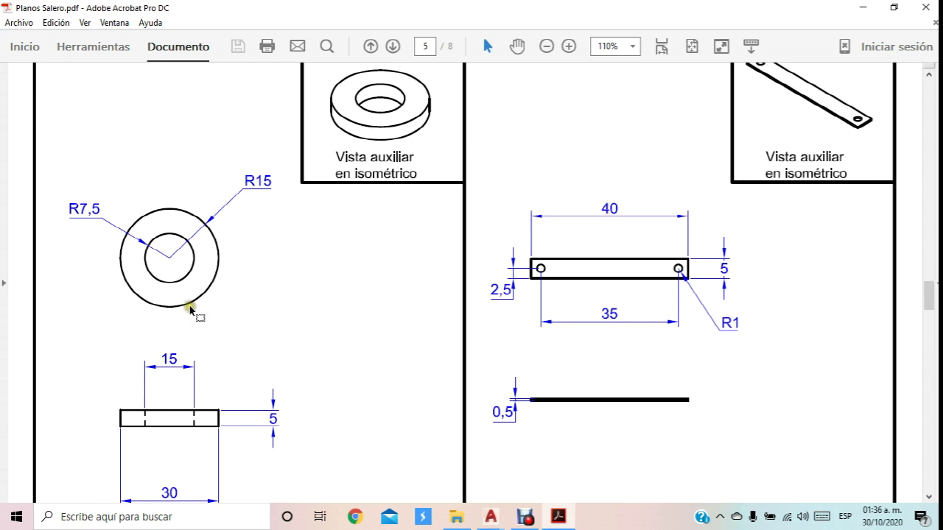
scroll(207, 313, up, 10)
scroll(207, 313, up, 2)
scroll(213, 317, up, 2)
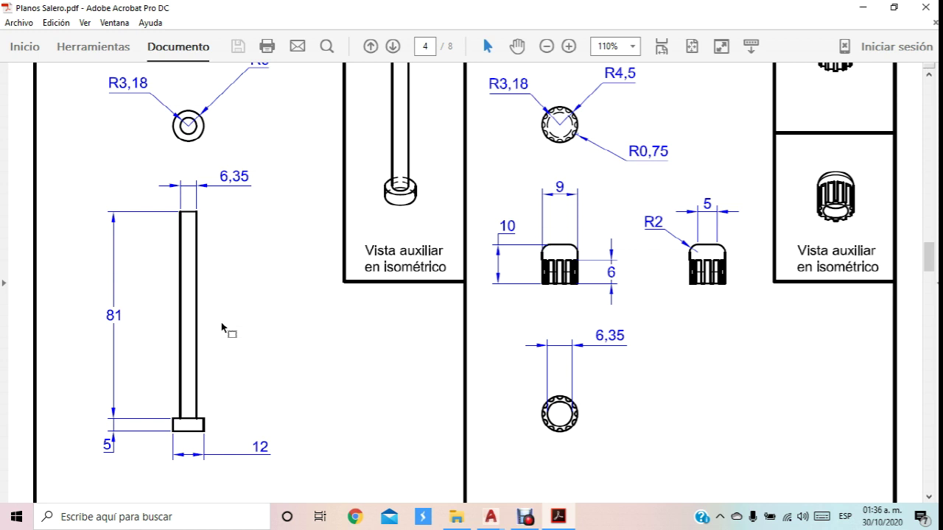
mouse_move(490, 517)
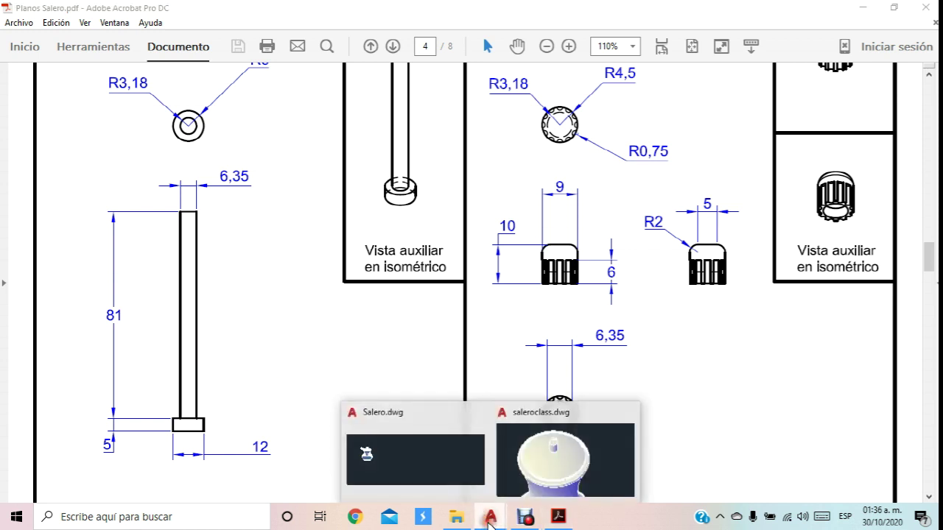
click(564, 464)
Create a cylinder beside the shaker with diameter 9 and height 10.
click(26, 70)
click(677, 295)
text(d)
key(Return)
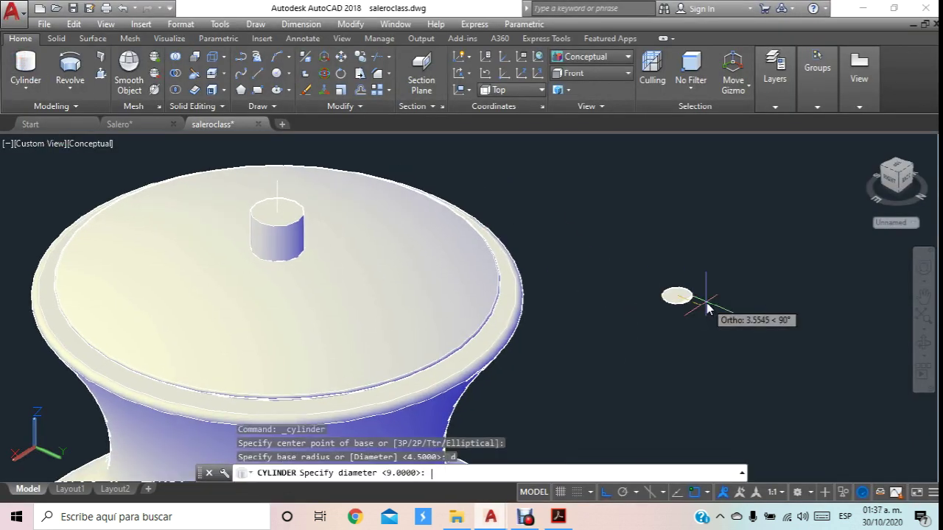
text(9)
key(Return)
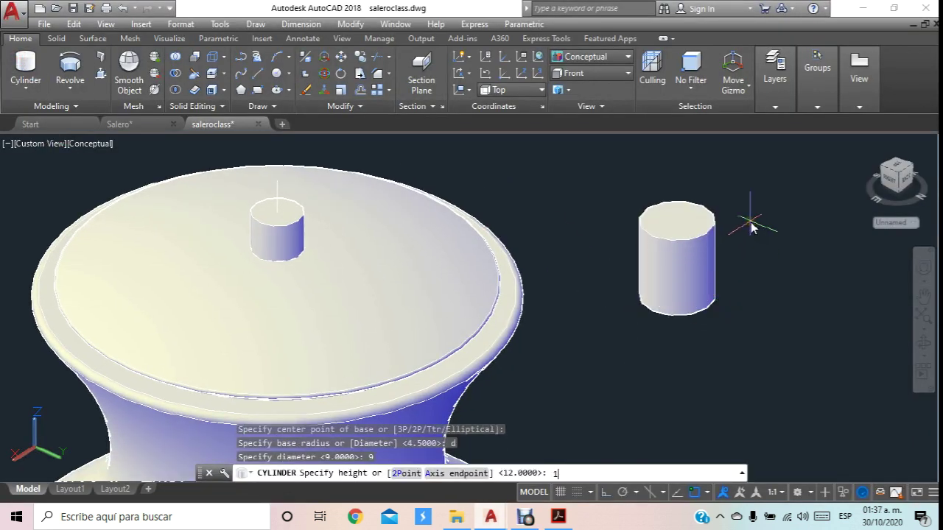
text(0)
key(Return)
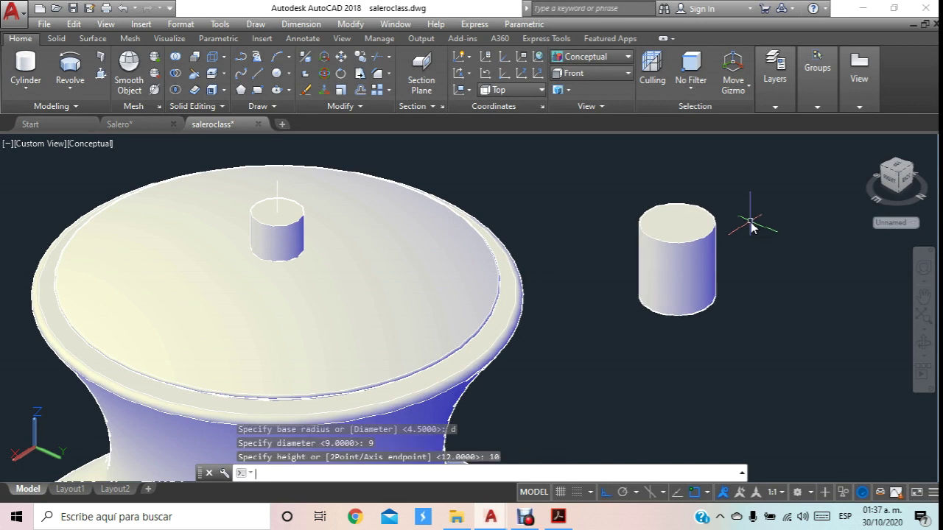
Round the cylinder's top edge with a radius 1 fillet.
key(Return)
middle_drag(726, 246, 537, 259)
scroll(627, 243, up, 2)
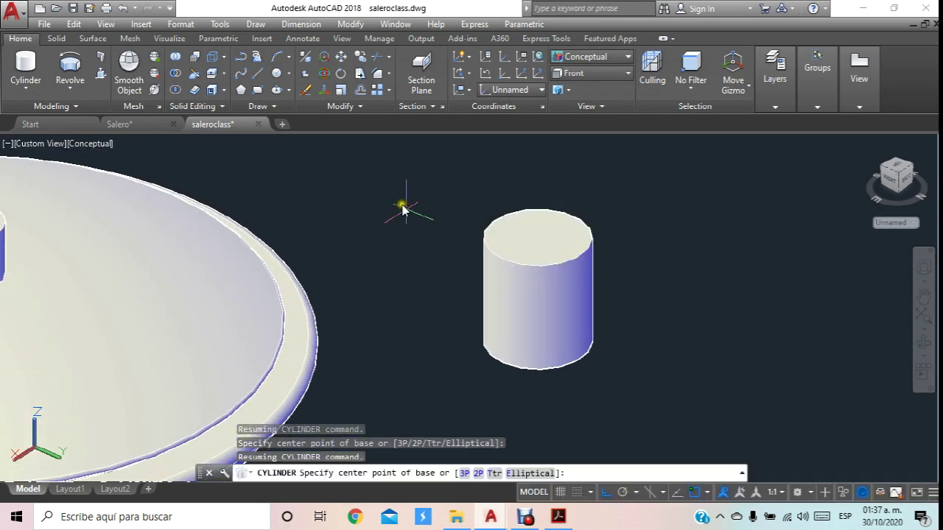
click(378, 74)
click(491, 473)
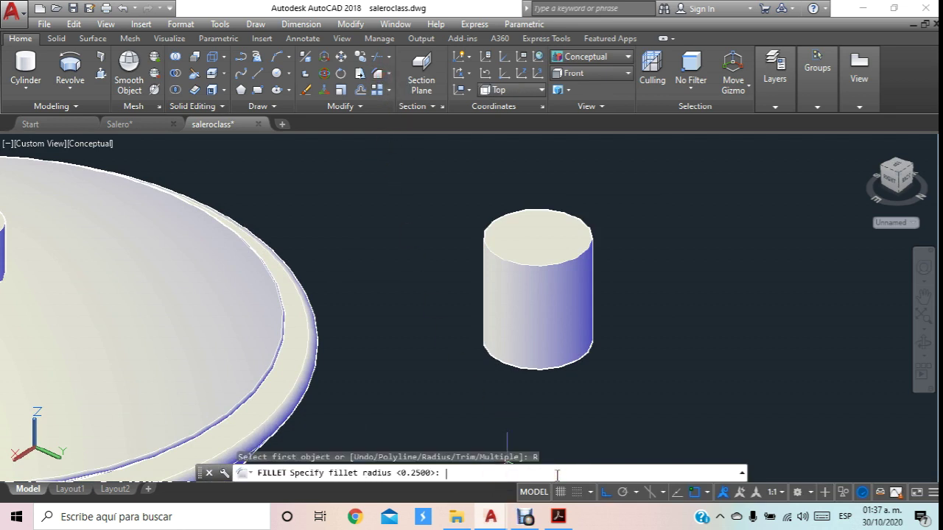
text(1)
key(Return)
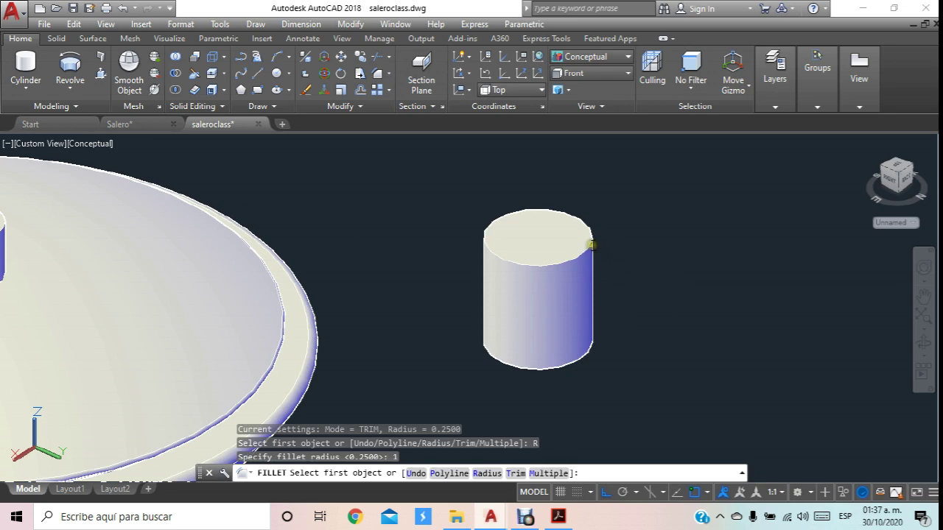
click(592, 244)
key(Return)
key(Return)
key(Return)
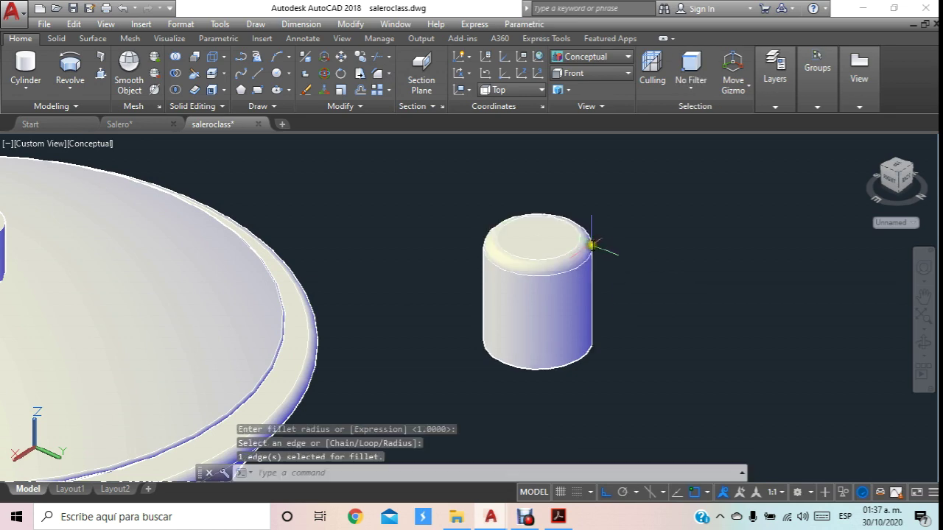
scroll(592, 244, up, 3)
Check the PDF plans, then undo the radius 1 fillet.
click(556, 518)
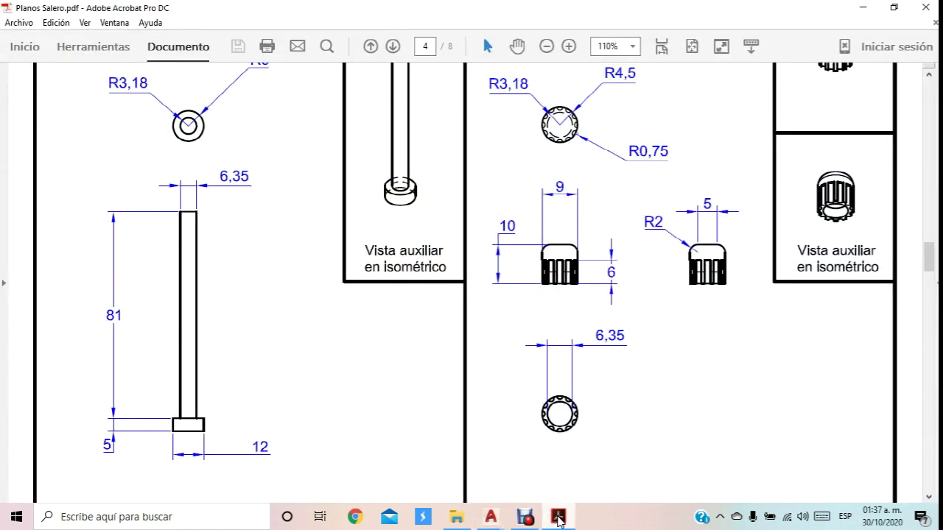
click(558, 520)
key(ctrl+z)
key(ctrl+z)
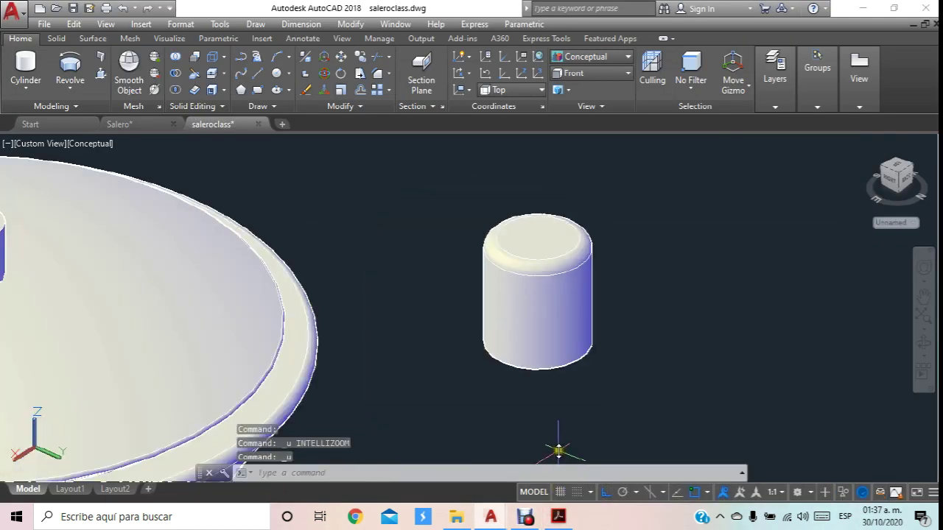
key(ctrl+z)
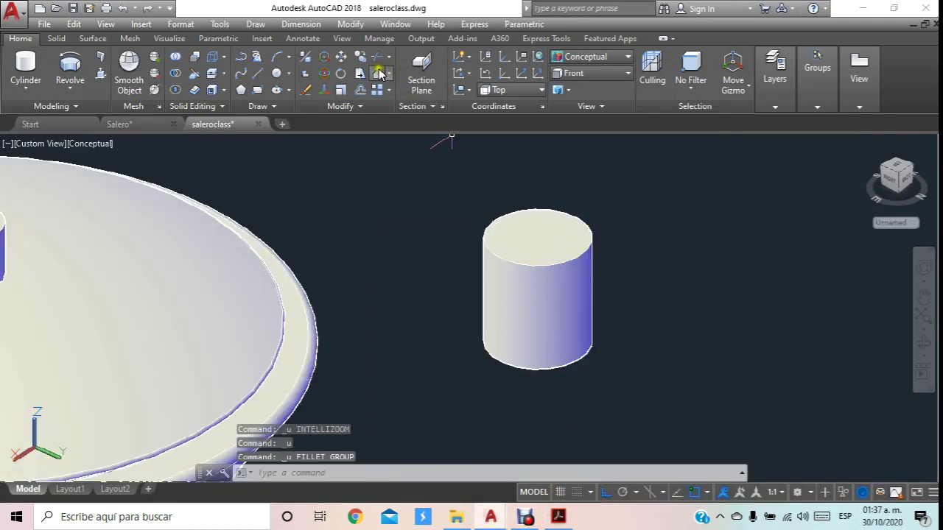
Fillet the cylinder's top edge at radius 2 instead and view it from above.
click(377, 74)
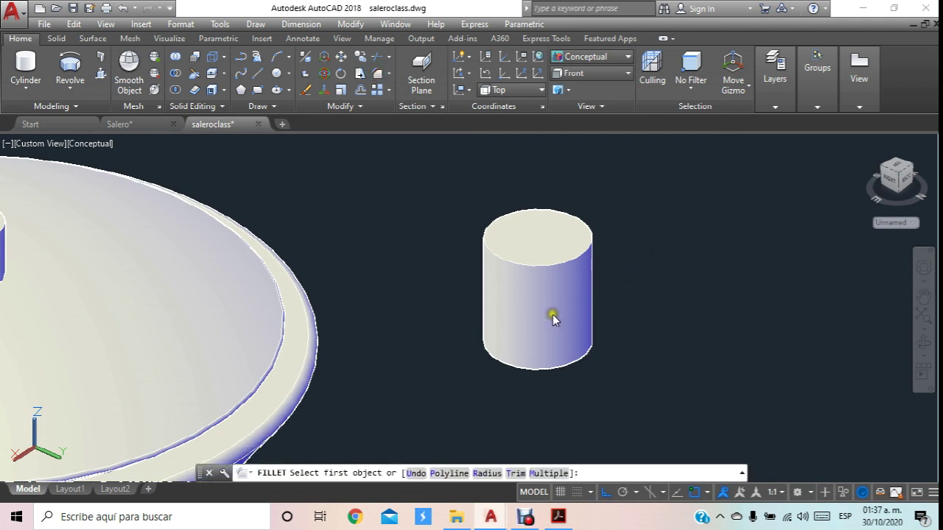
click(500, 474)
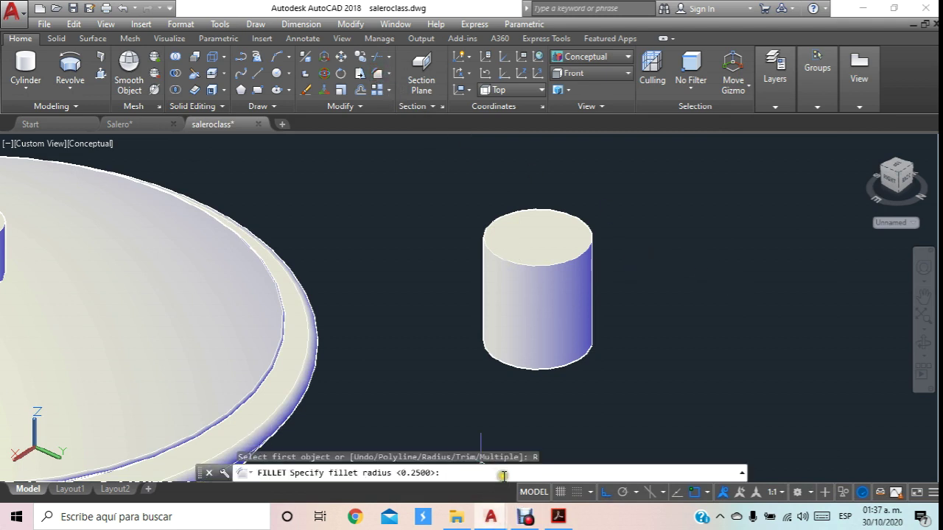
text(2)
key(Return)
click(571, 263)
key(Return)
key(Return)
key(Return)
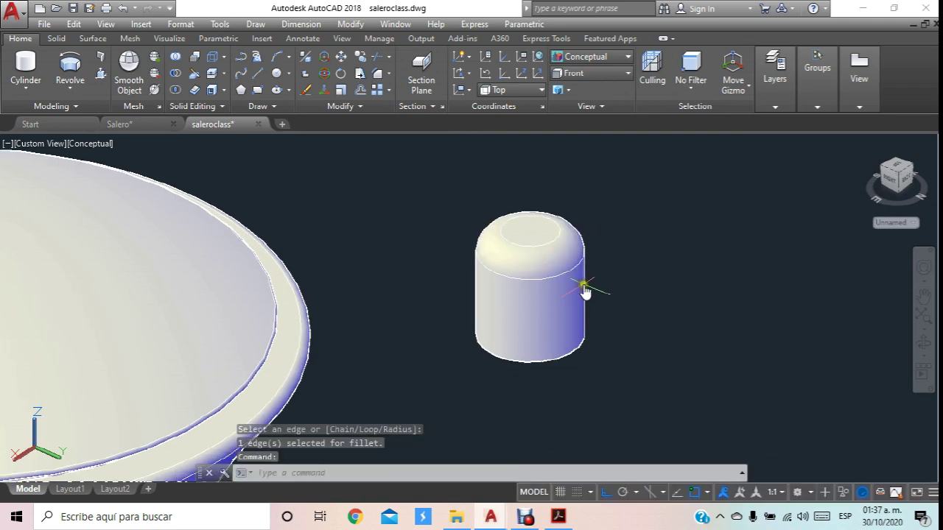
click(558, 520)
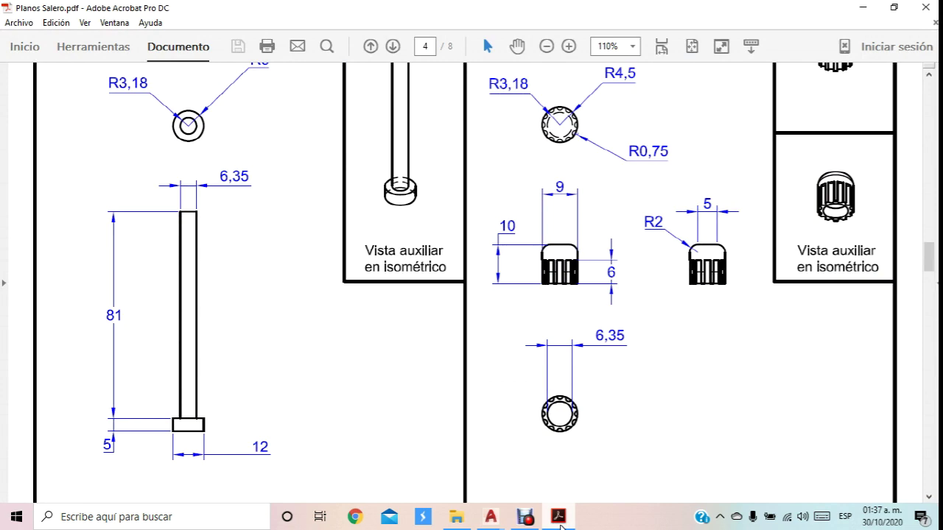
click(560, 525)
mouse_move(543, 415)
shift+middle_down()
mouse_move(520, 331)
mouse_move(381, 168)
shift+middle_up()
click(25, 65)
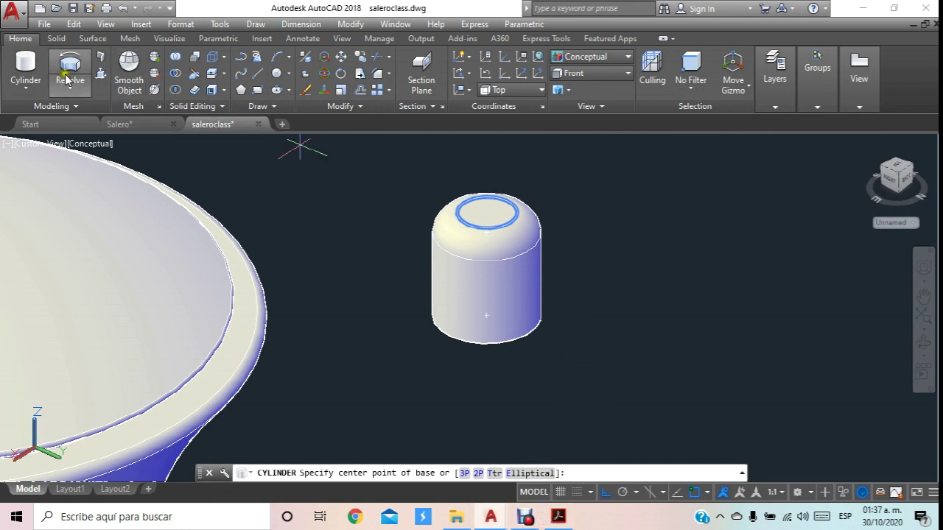
Create a thin cylinder of diameter 1 and height 6 right of the knob cylinder.
click(22, 67)
click(599, 346)
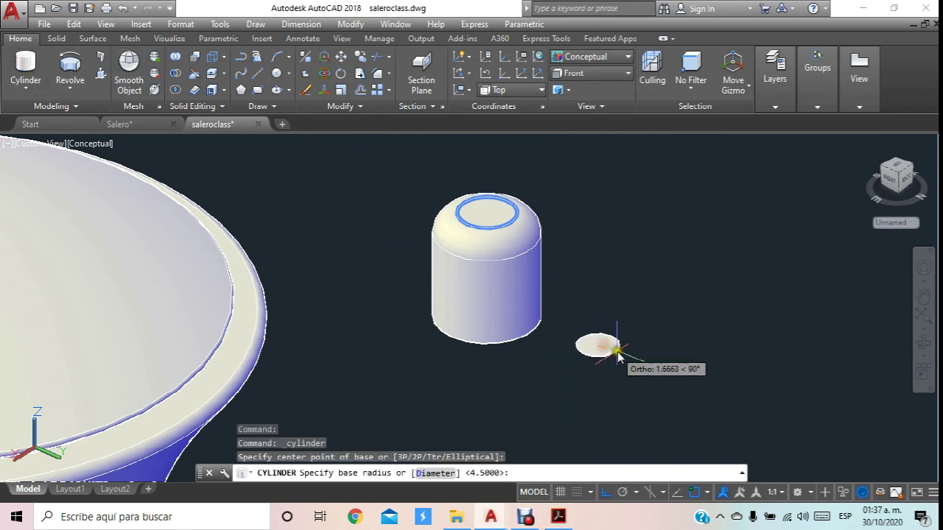
text(d)
key(Return)
text(1)
key(Return)
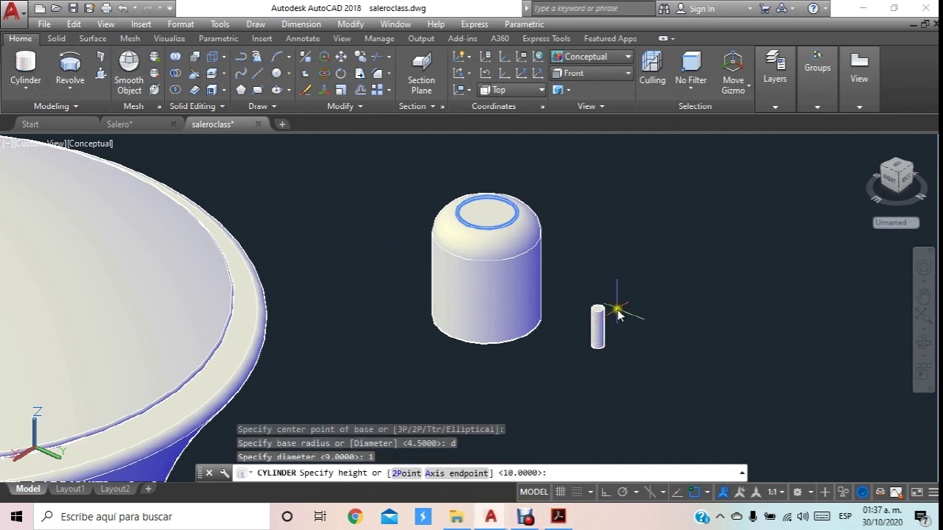
scroll(621, 297, up, 2)
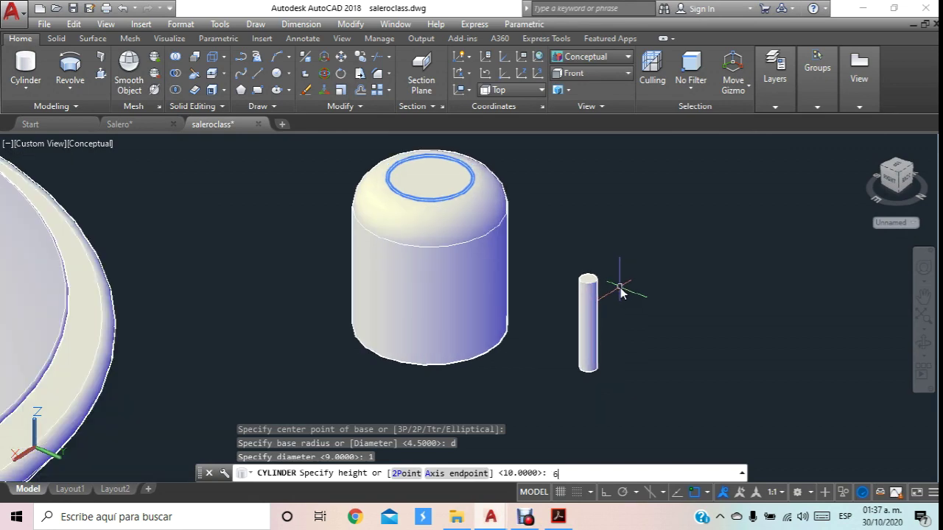
key(Return)
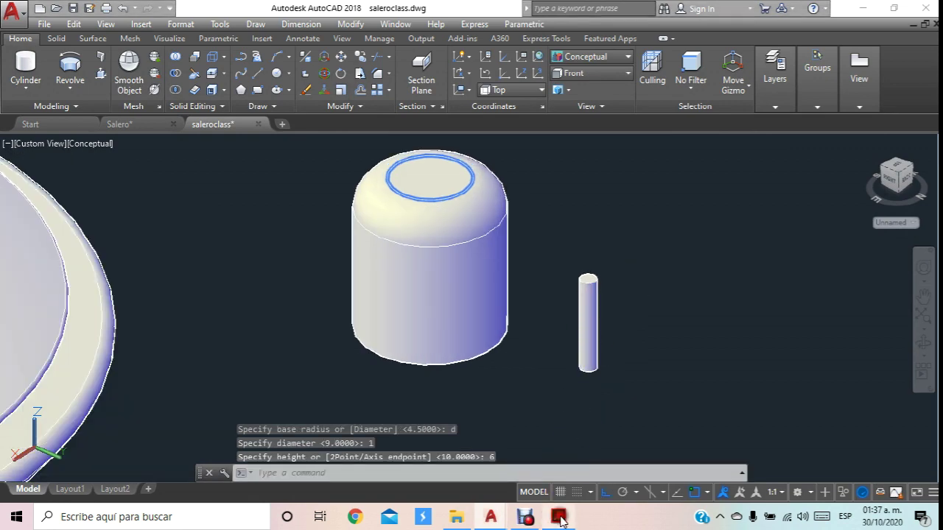
Check the PDF plans, return to the saleroclass drawing and begin selecting the thin cylinder.
click(560, 519)
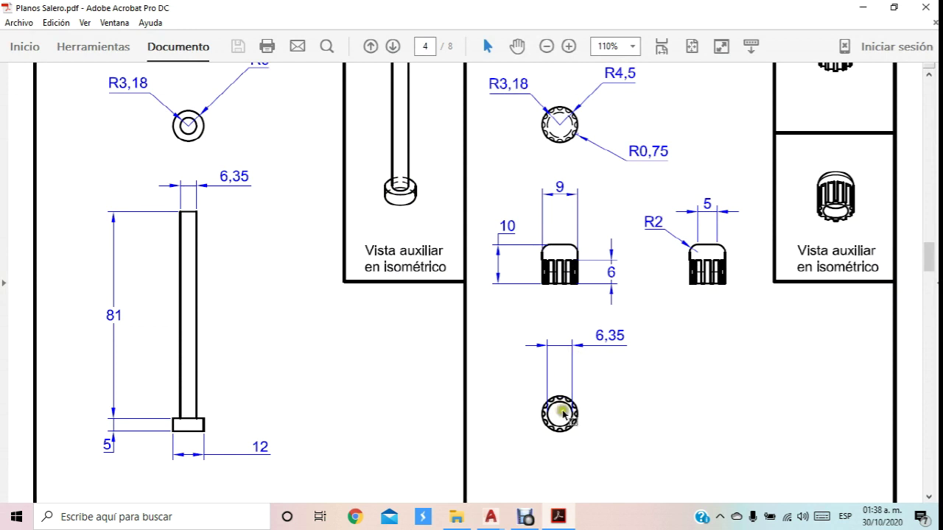
click(499, 519)
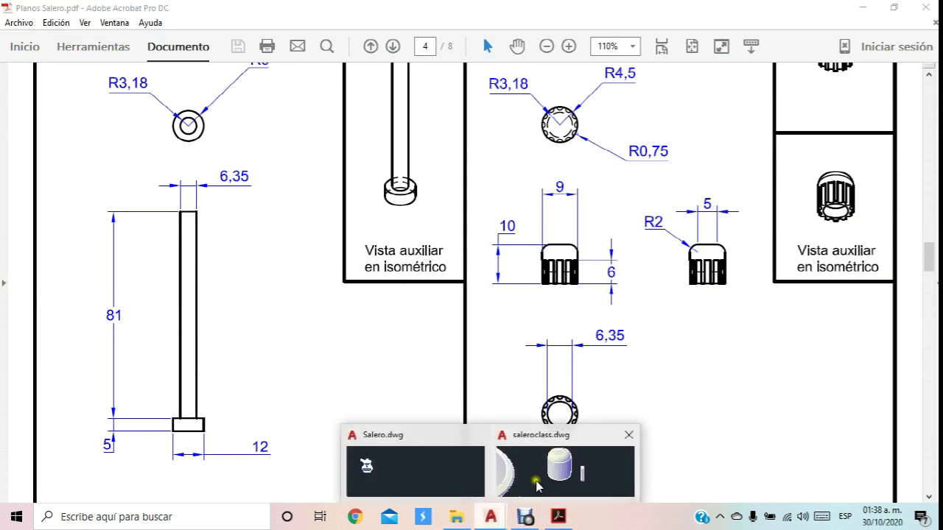
click(564, 470)
scroll(611, 310, up, 3)
scroll(611, 311, up, 2)
click(610, 310)
Delete the thin 1-diameter cylinder.
click(554, 345)
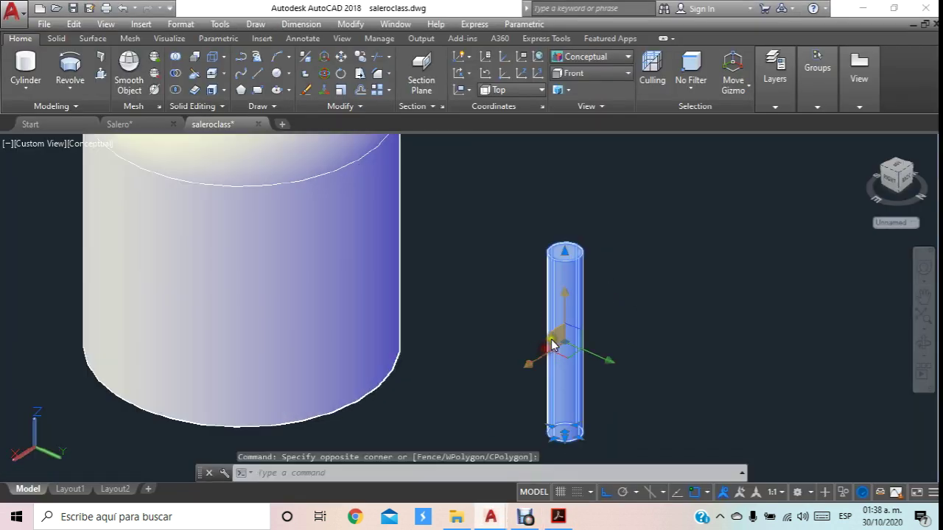
key(Delete)
scroll(554, 331, down, 2)
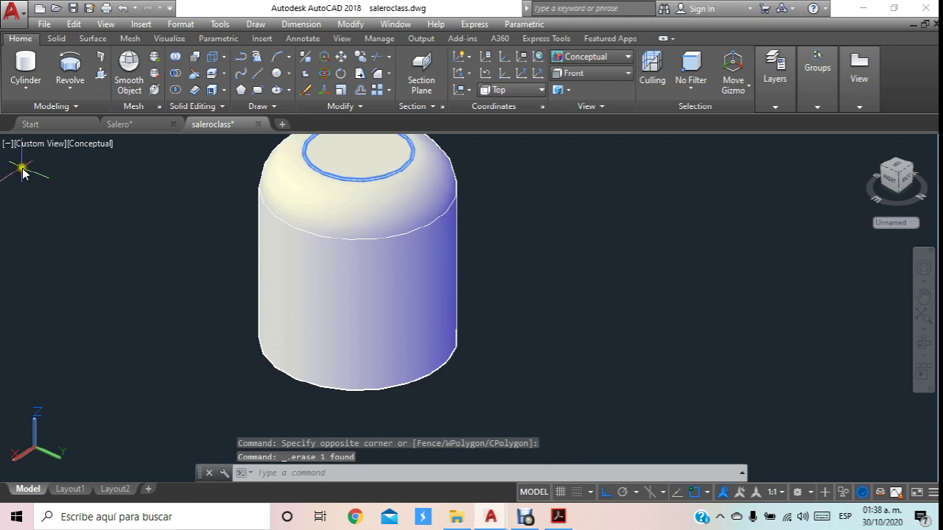
Create a 1.5-diameter, 6-high cylinder to the right of the body.
click(25, 70)
click(564, 352)
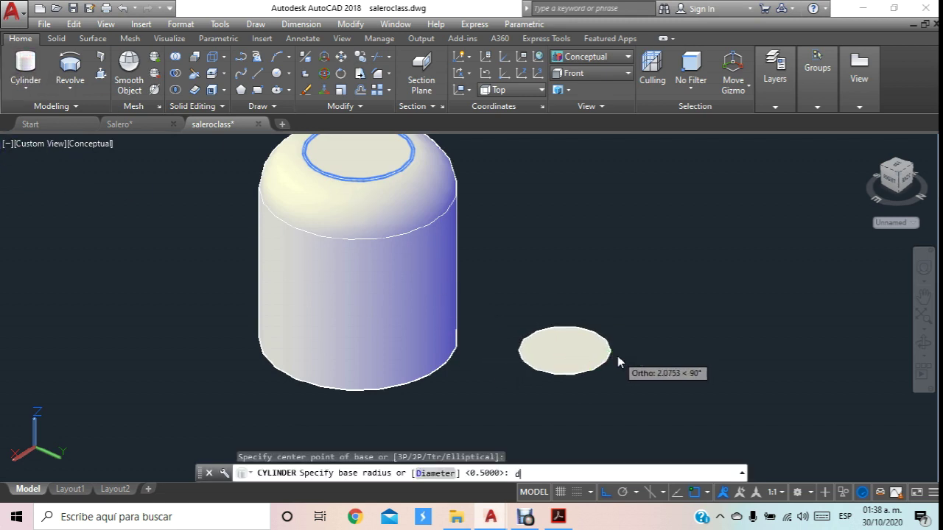
key(Return)
text(1.5)
key(Return)
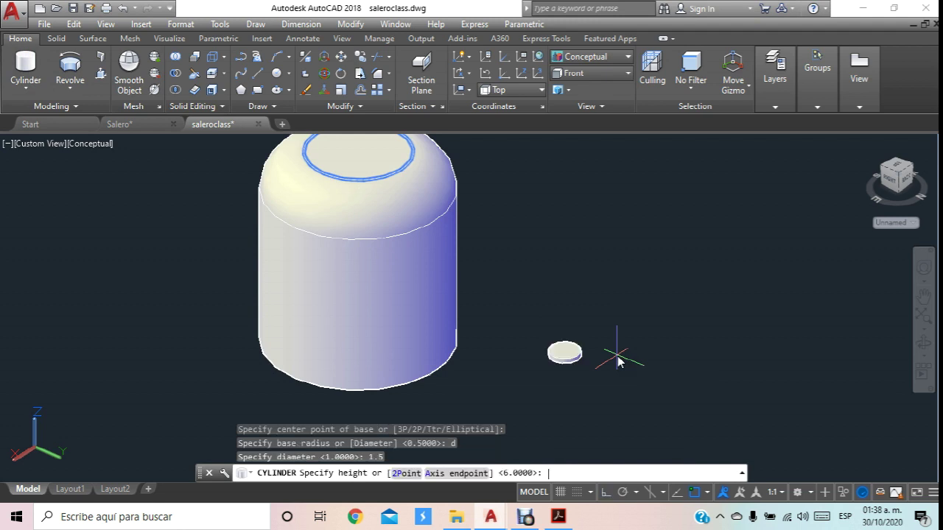
text(6)
key(Return)
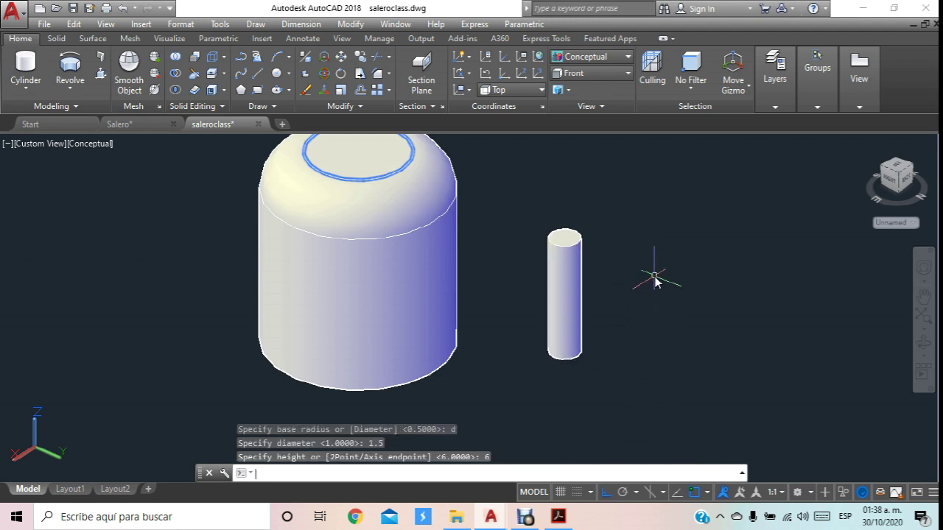
middle_drag(519, 183, 563, 184)
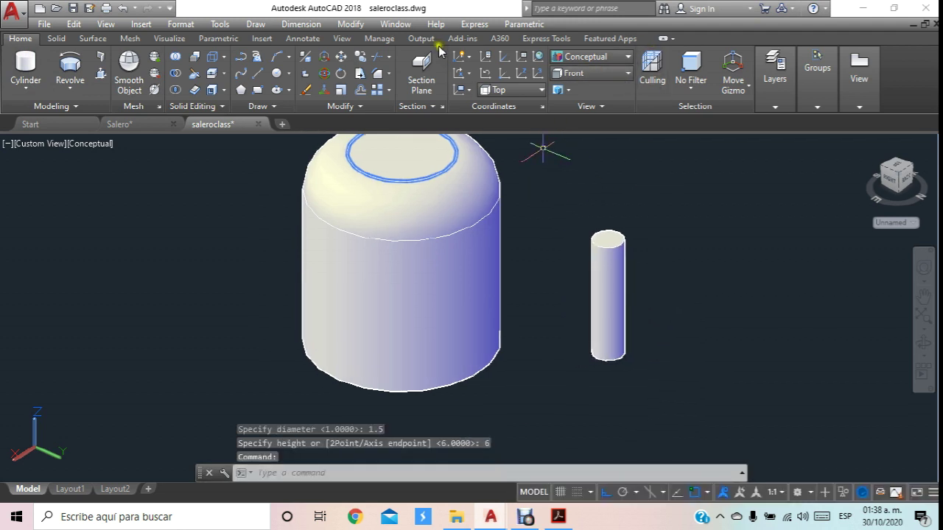
Switch to 2D Wireframe and draw a 9-unit line below the body.
click(601, 59)
click(585, 81)
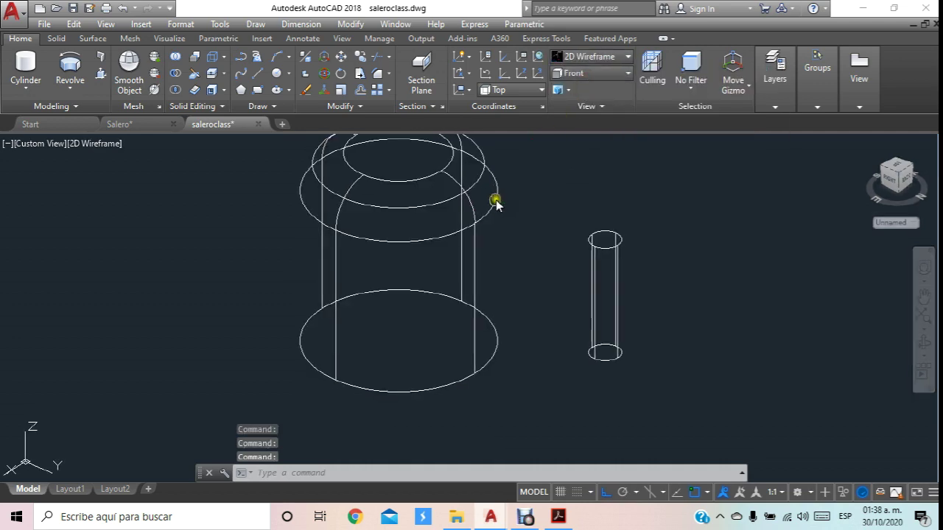
click(257, 73)
scroll(326, 194, down, 3)
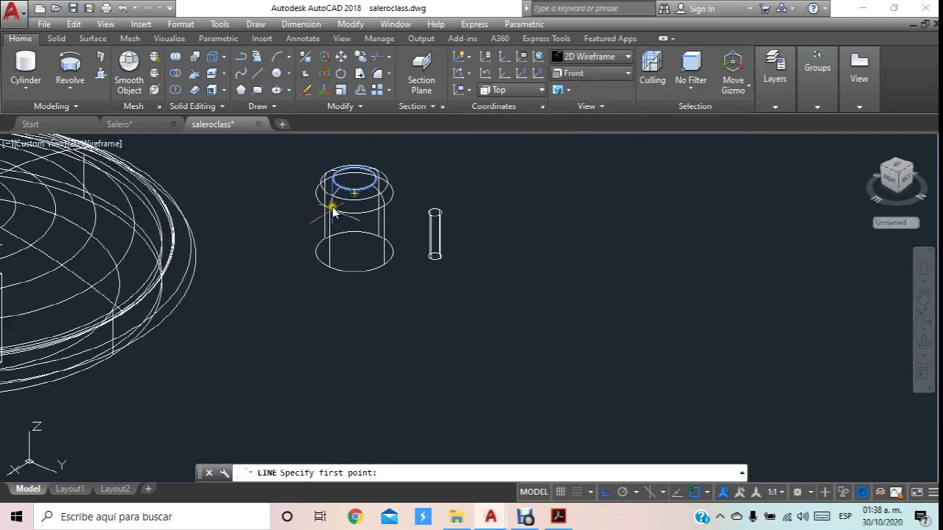
scroll(292, 282, up, 1)
click(292, 282)
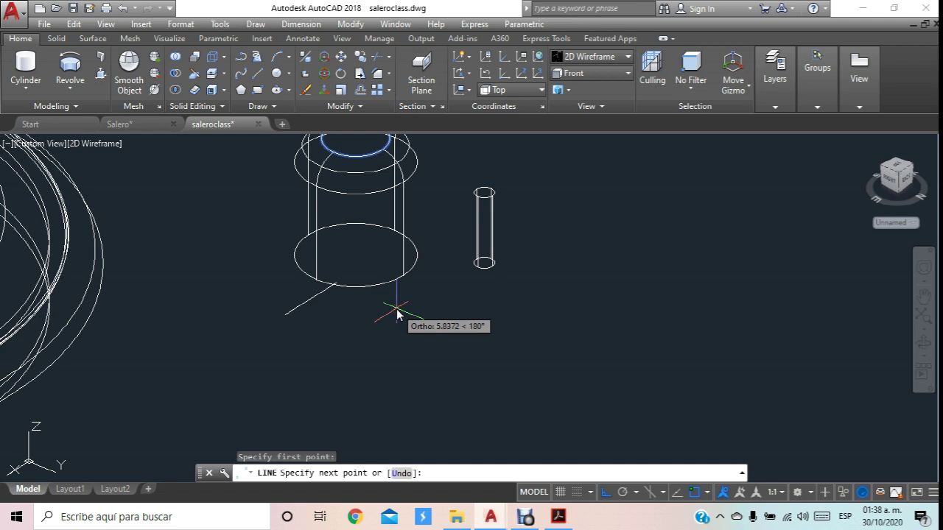
text(9)
key(Return)
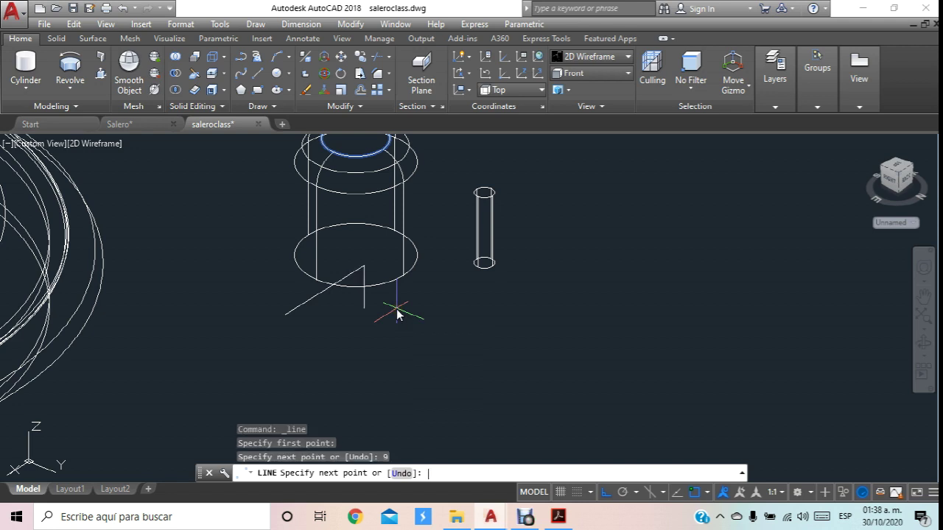
key(Escape)
Move the 9-unit line to the body's base centre.
click(341, 58)
click(335, 328)
click(302, 287)
key(Return)
click(327, 293)
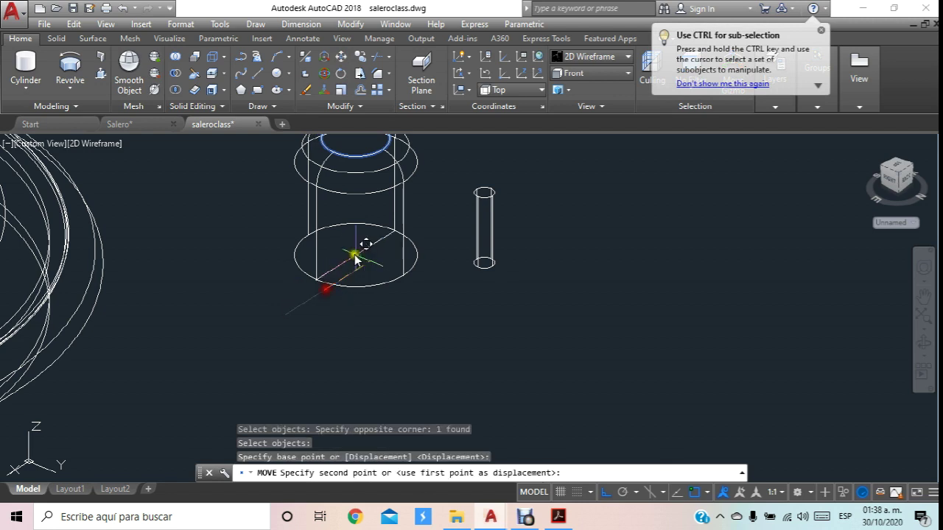
click(356, 255)
scroll(396, 220, up, 5)
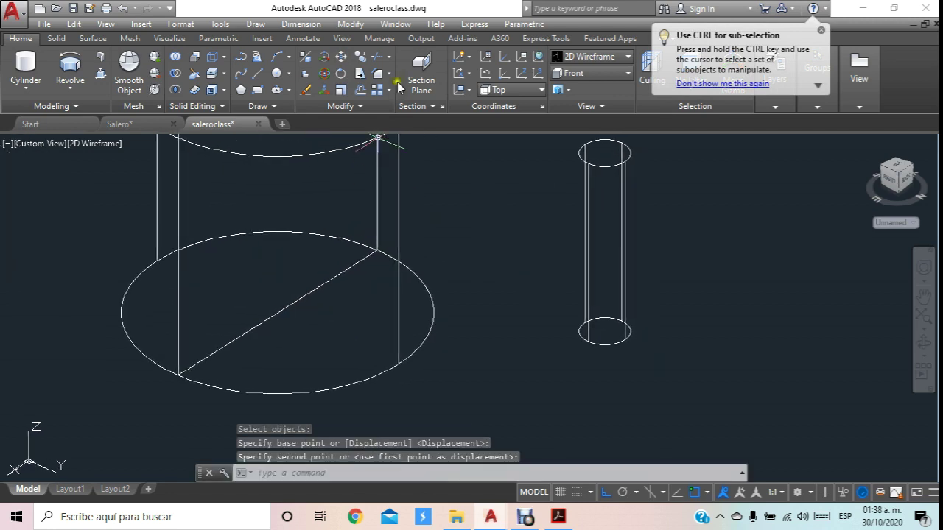
Move the slim cylinder onto the body's base rim.
click(346, 59)
drag(589, 258, 553, 252)
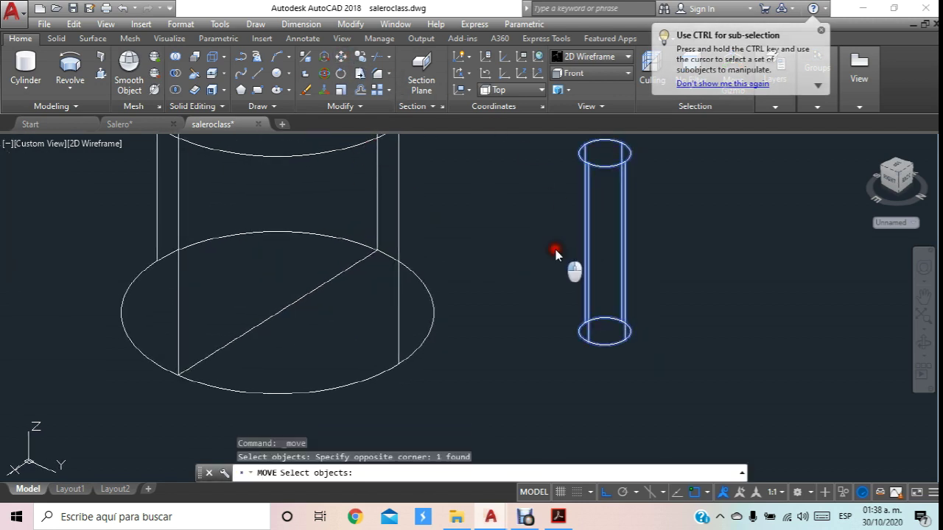
key(Return)
click(606, 335)
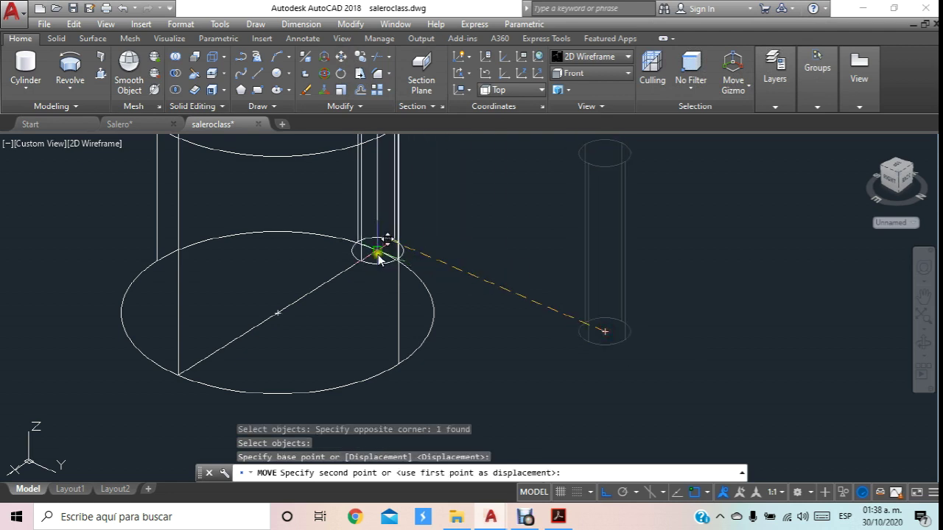
click(377, 252)
middle_drag(389, 271, 414, 343)
Set the visual style to Shaded with edges and orbit the model.
click(593, 56)
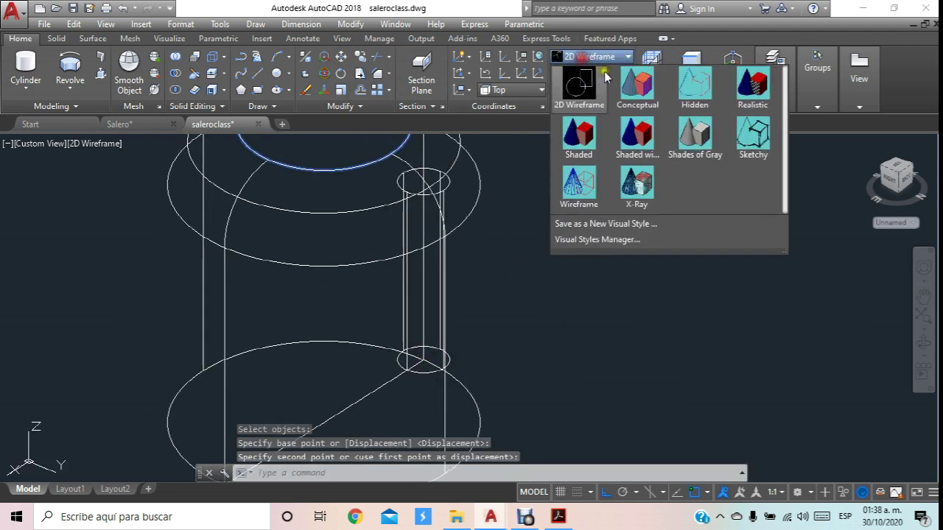
click(627, 87)
click(593, 57)
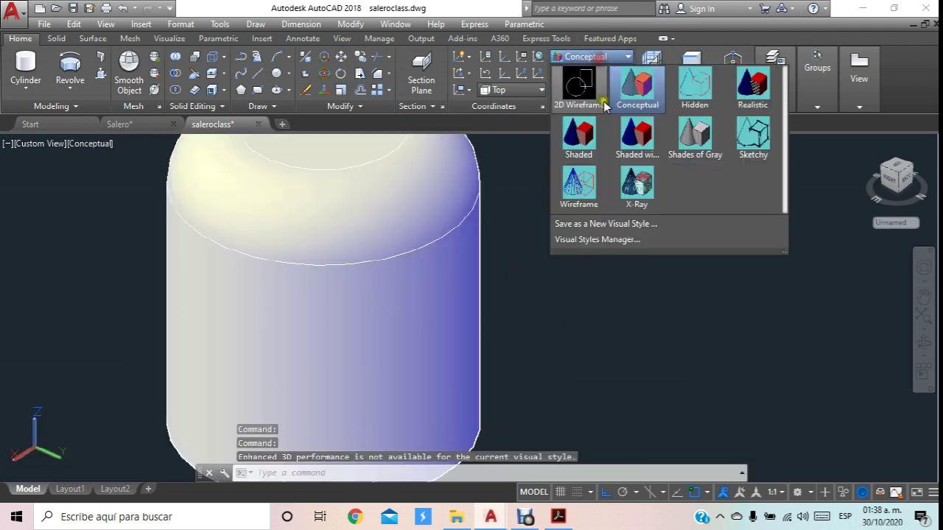
click(635, 139)
click(922, 339)
mouse_move(526, 248)
mouse_down()
mouse_move(435, 270)
mouse_move(343, 257)
mouse_move(490, 330)
mouse_move(475, 268)
mouse_move(463, 266)
mouse_up()
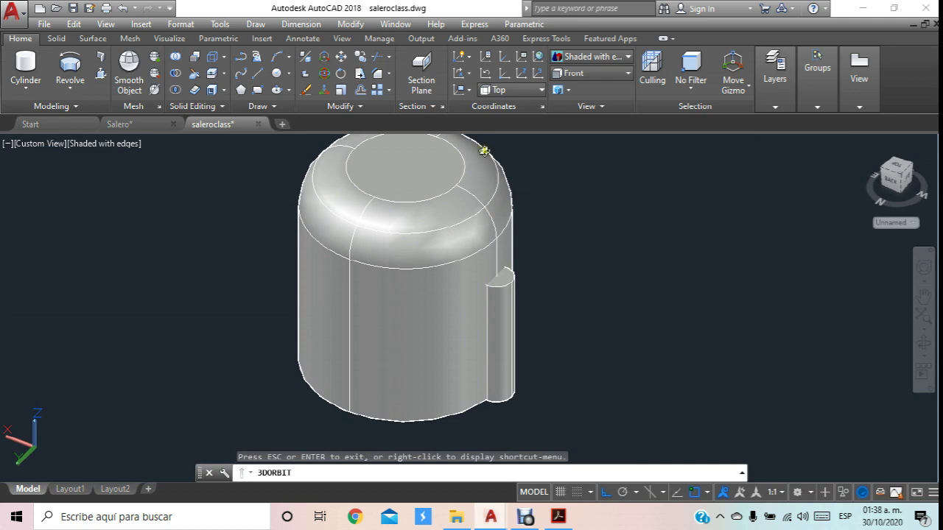
Polar-array the slim cylinder about the base centre into 12 copies spaced 30° apart.
click(390, 90)
click(387, 167)
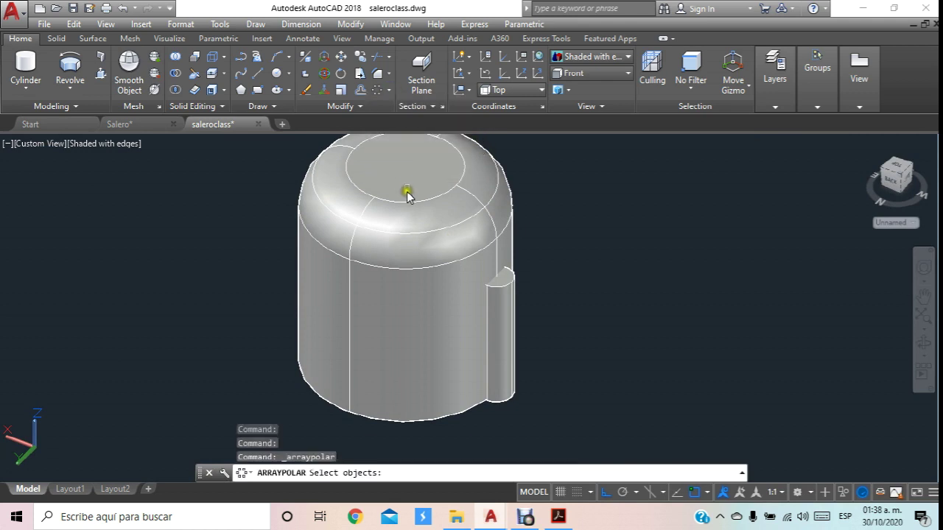
click(506, 313)
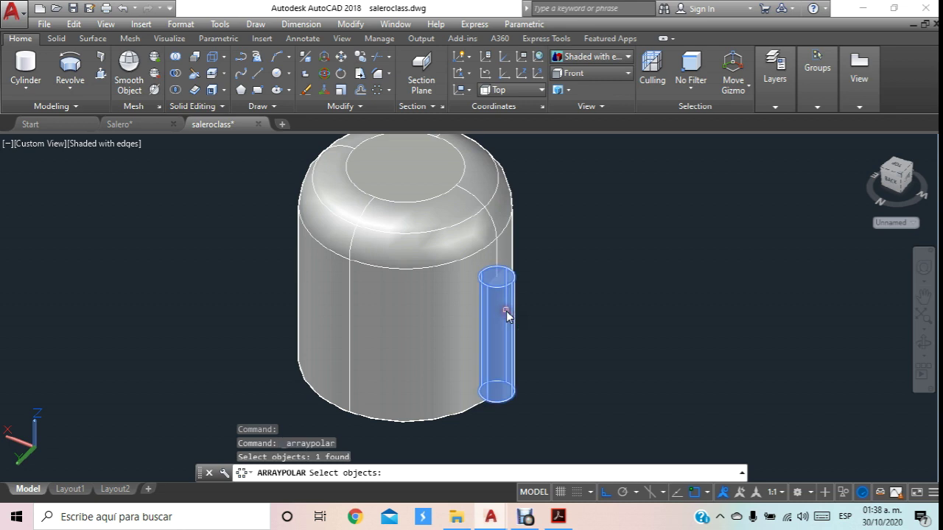
key(Return)
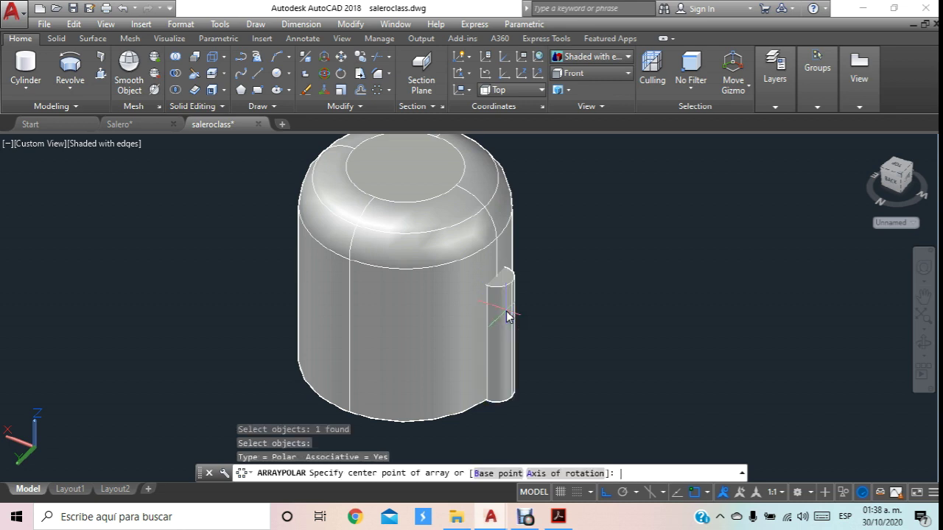
click(406, 359)
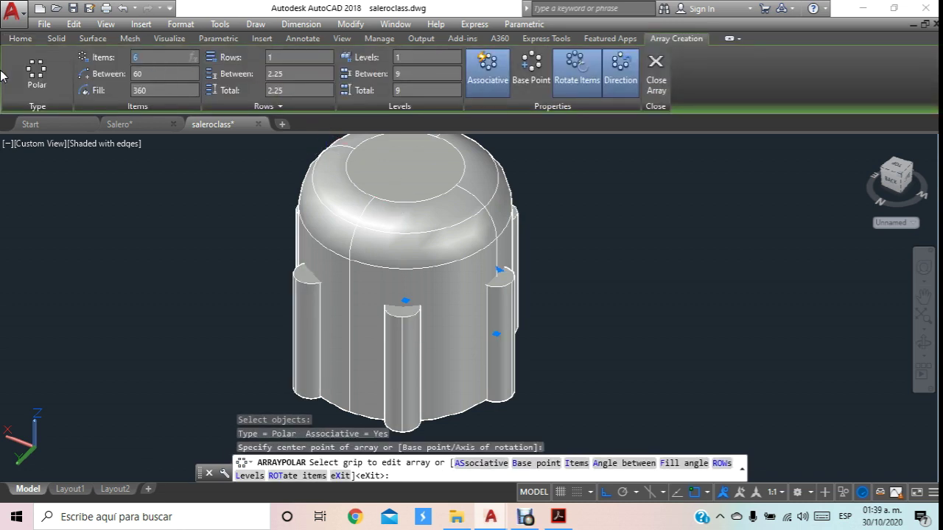
text(12)
key(Return)
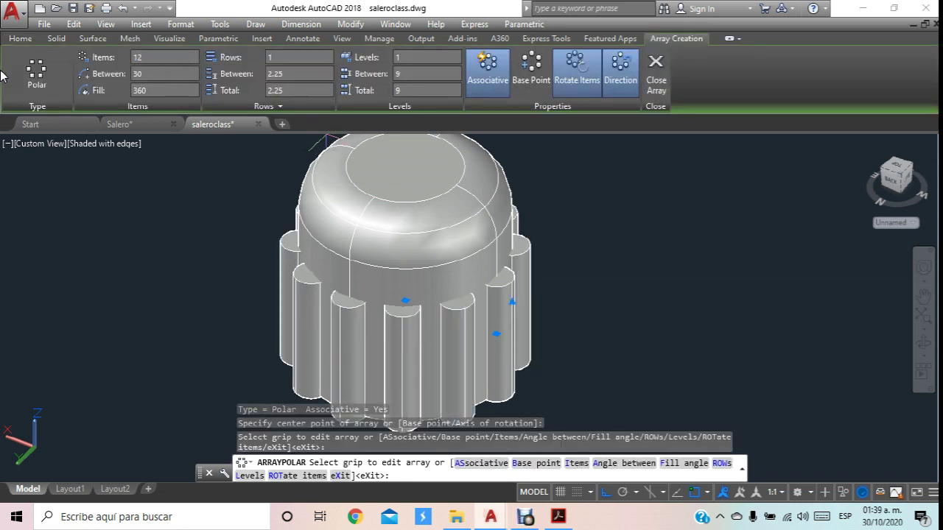
click(924, 341)
mouse_move(535, 249)
mouse_down()
mouse_move(406, 143)
mouse_move(459, 253)
mouse_move(455, 267)
mouse_move(412, 273)
mouse_move(398, 258)
mouse_up()
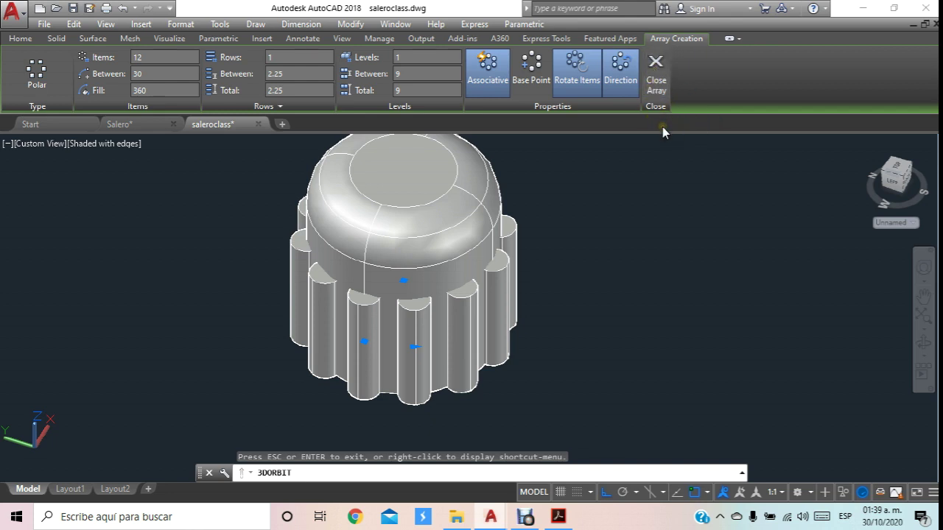
shift+middle_drag(483, 254, 444, 238)
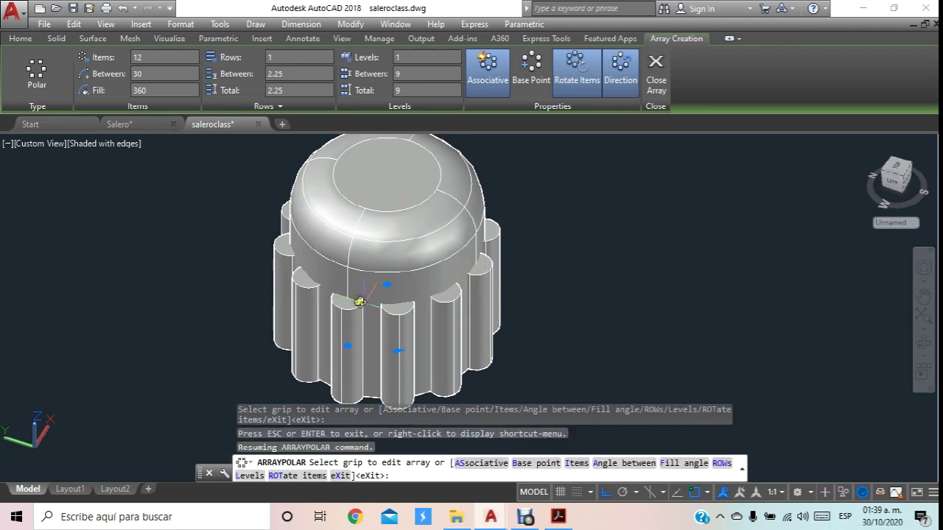
key(Escape)
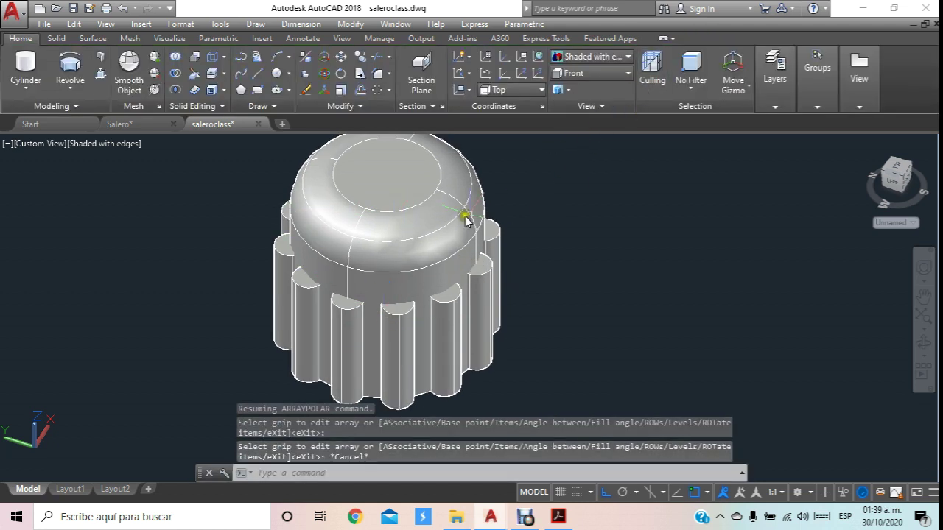
Explode the polar array into separate cylinders and view the model from below.
text(ex)
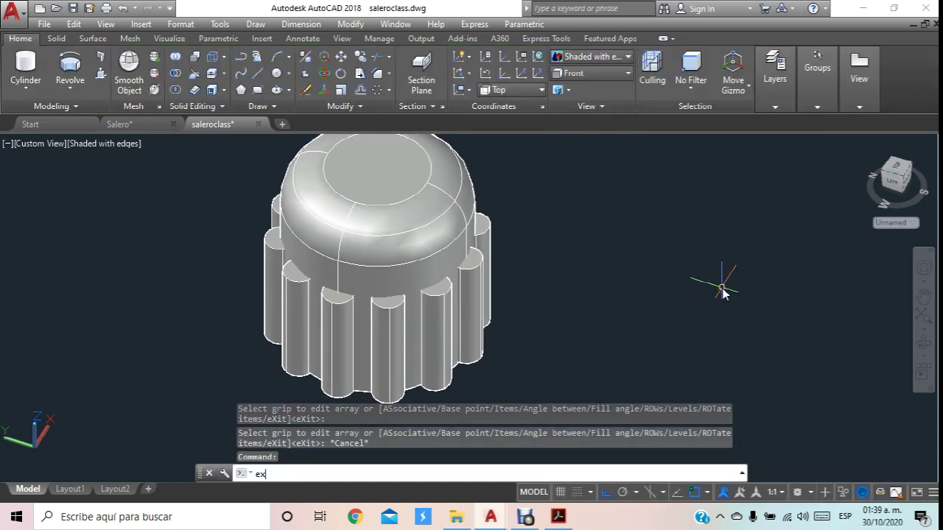
text(o)
key(Return)
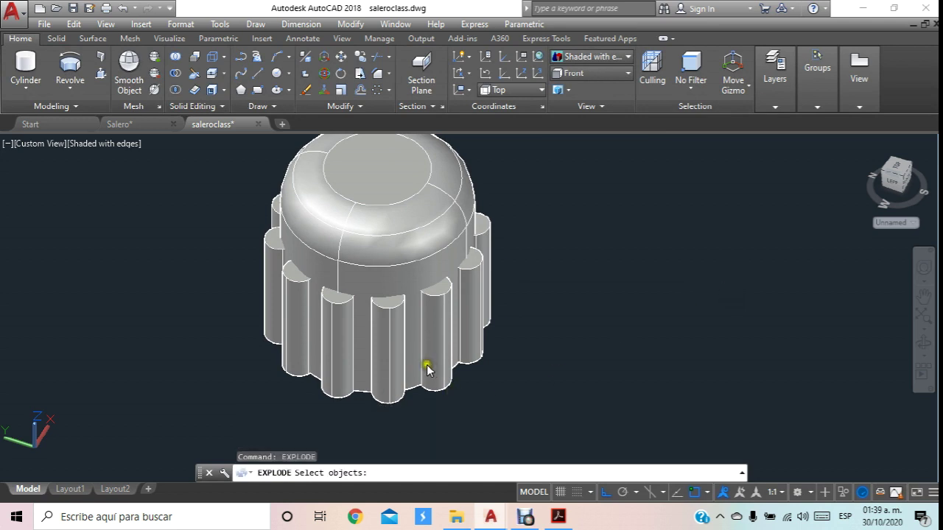
click(480, 307)
key(Return)
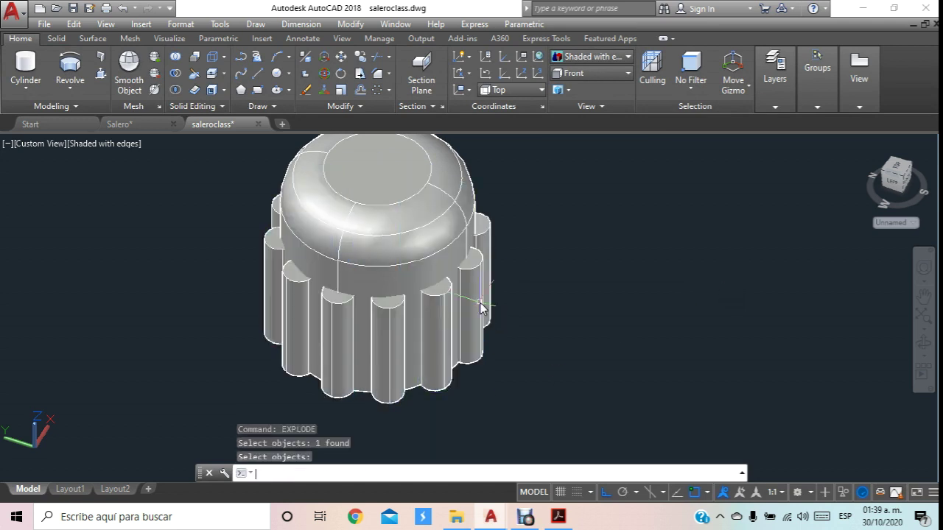
click(923, 343)
mouse_move(459, 286)
mouse_down()
mouse_move(442, 257)
mouse_move(442, 172)
mouse_move(406, 253)
mouse_move(400, 229)
mouse_up()
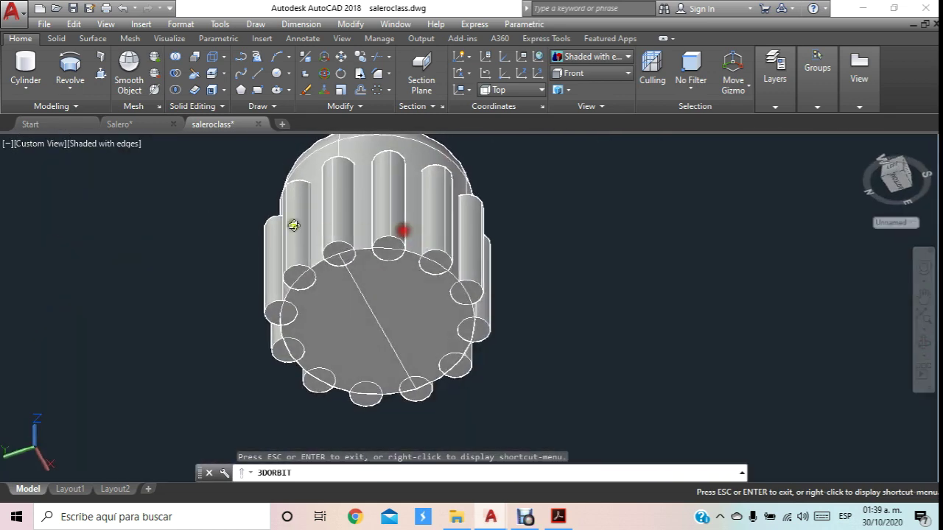
key(Escape)
Begin subtracting slim cylinders from the main body, then cancel it.
click(174, 73)
click(404, 291)
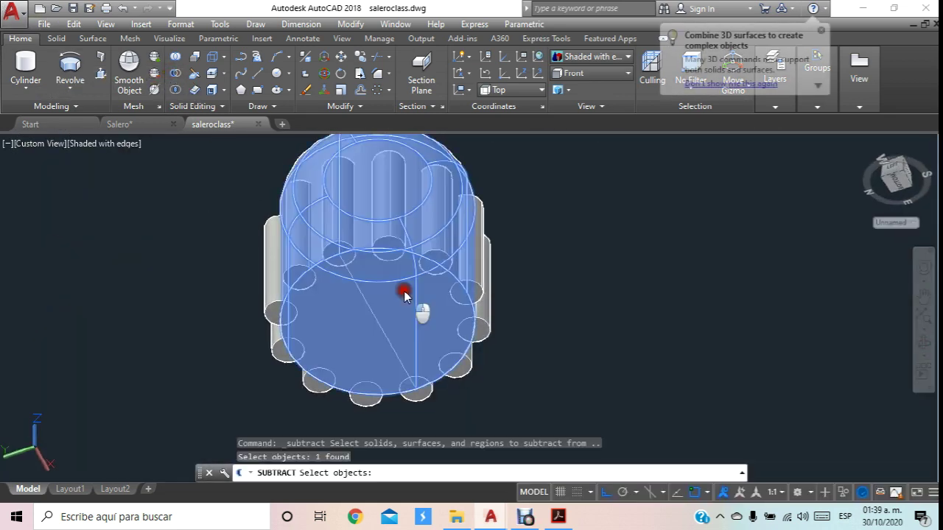
key(Return)
click(476, 259)
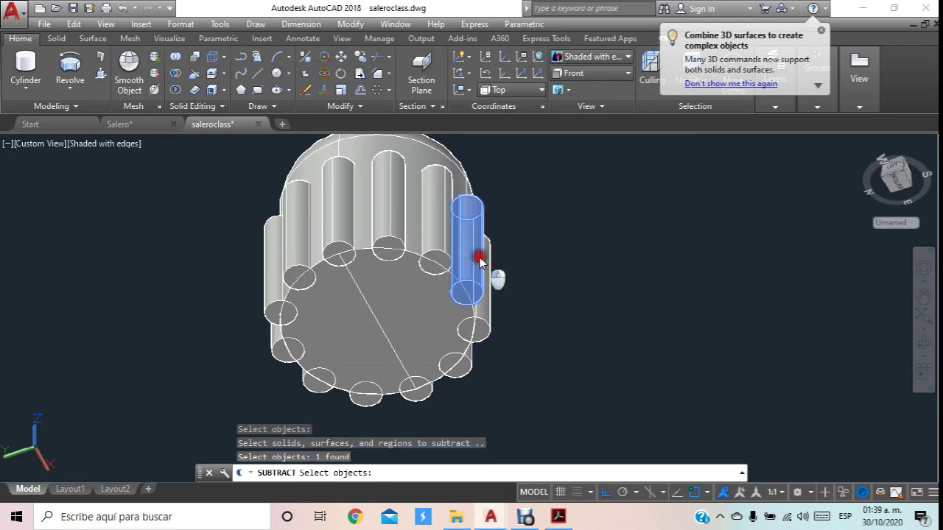
click(432, 225)
click(389, 224)
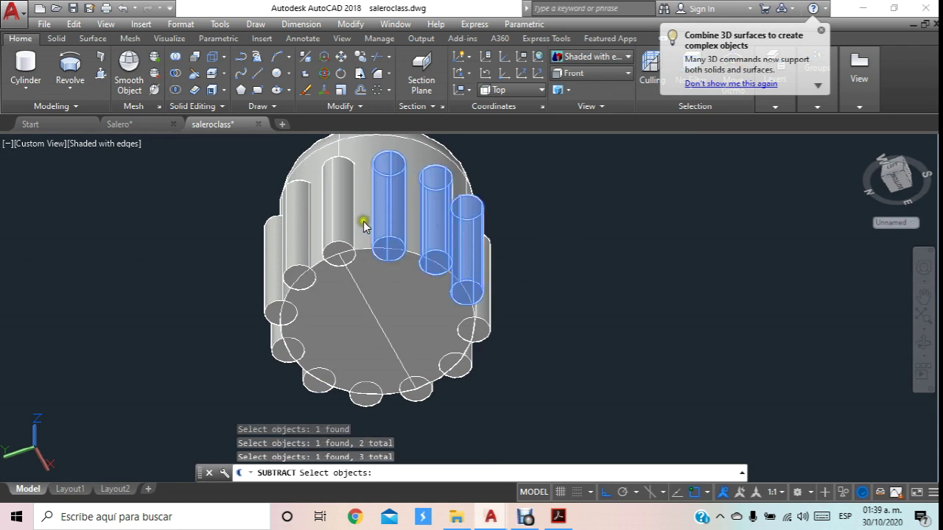
click(341, 225)
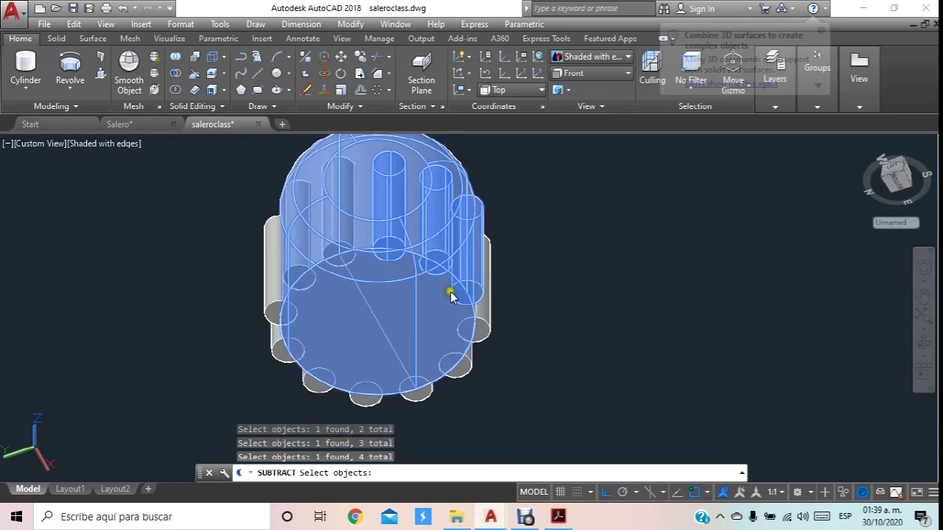
key(Escape)
Subtract all twelve small cylinders from the large cylinder to carve the grooves.
click(174, 76)
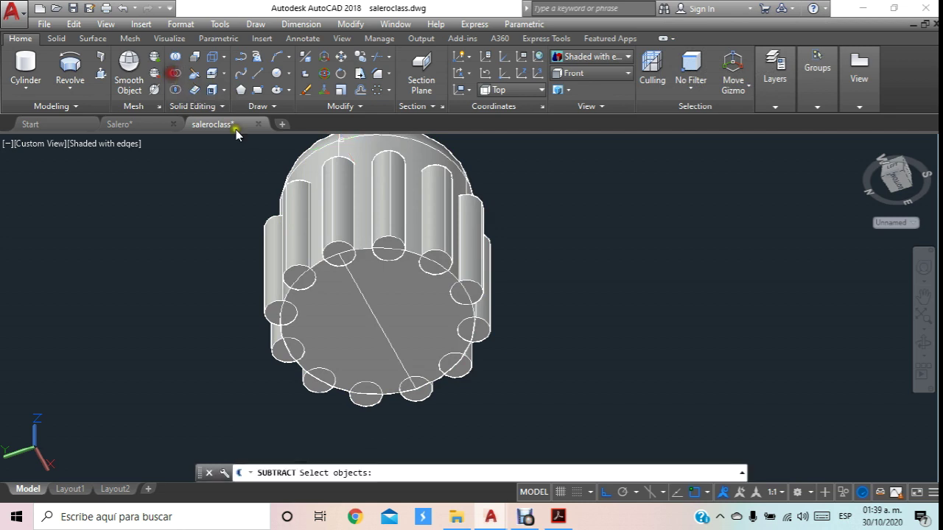
click(432, 299)
key(Return)
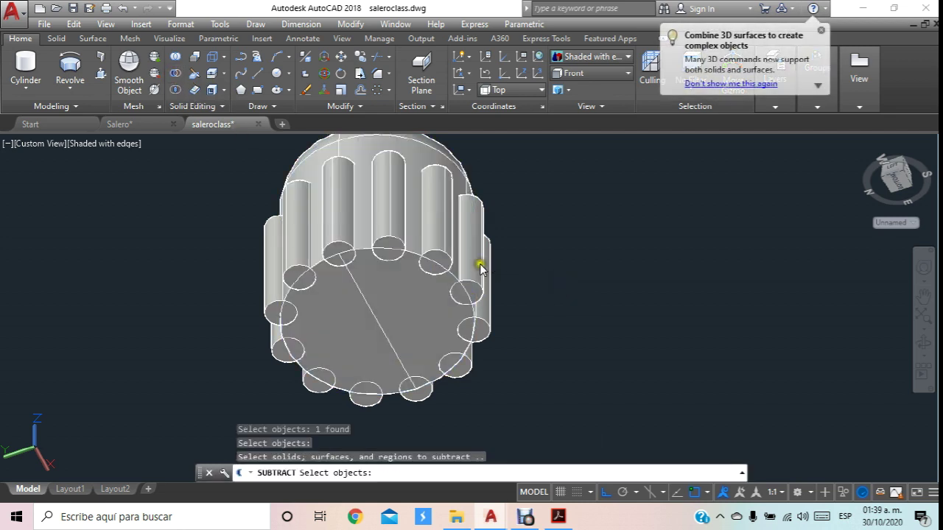
click(479, 263)
click(432, 222)
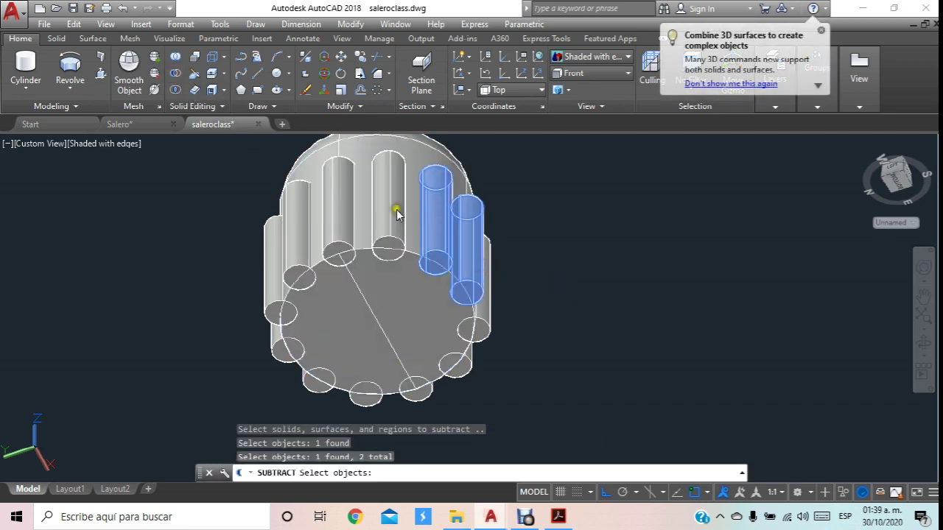
click(398, 212)
click(347, 209)
click(298, 242)
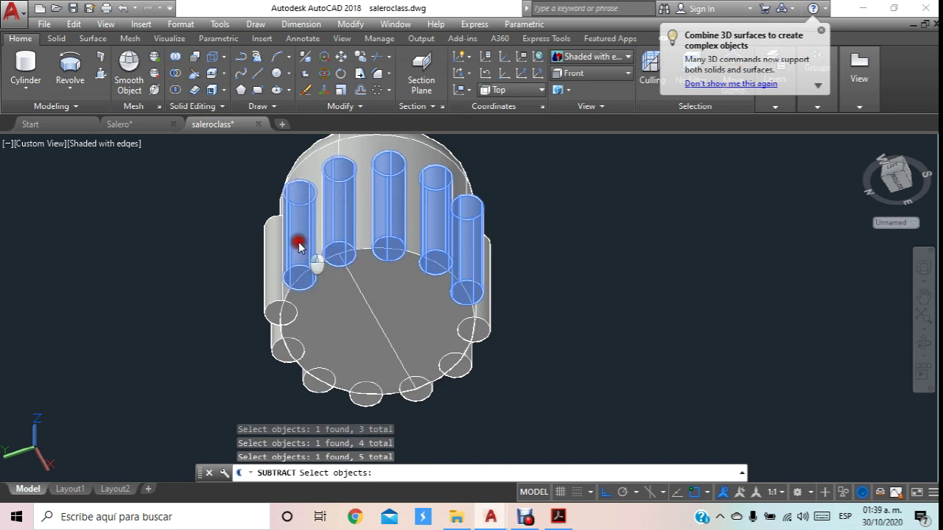
click(266, 279)
click(285, 358)
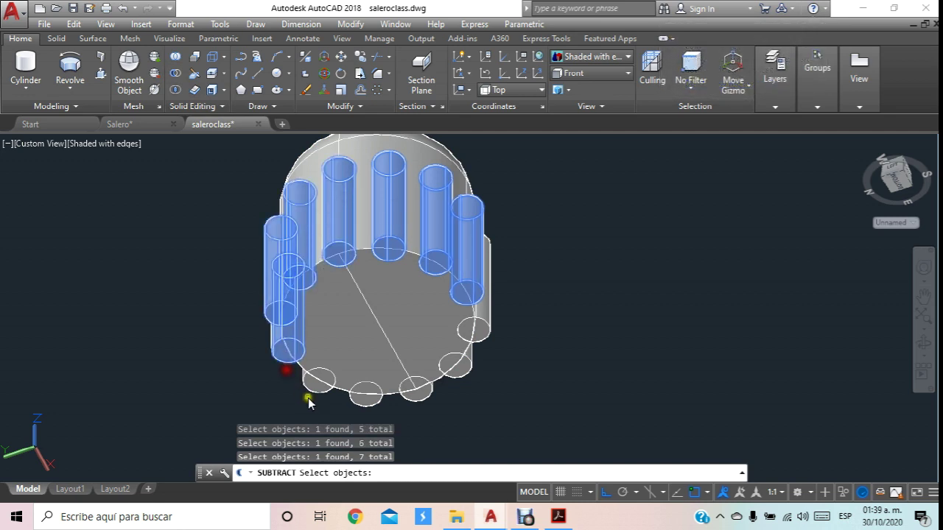
click(314, 392)
click(366, 406)
click(422, 399)
click(472, 374)
click(489, 337)
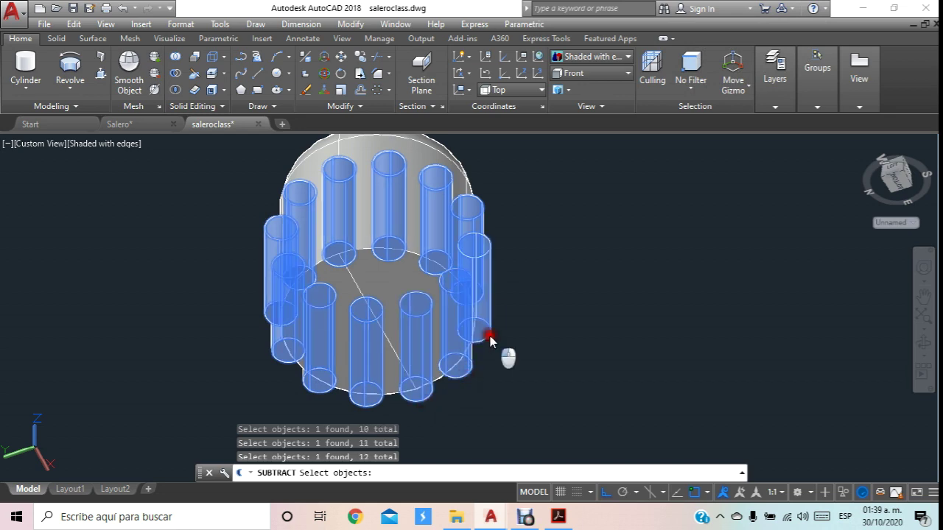
right_click(564, 279)
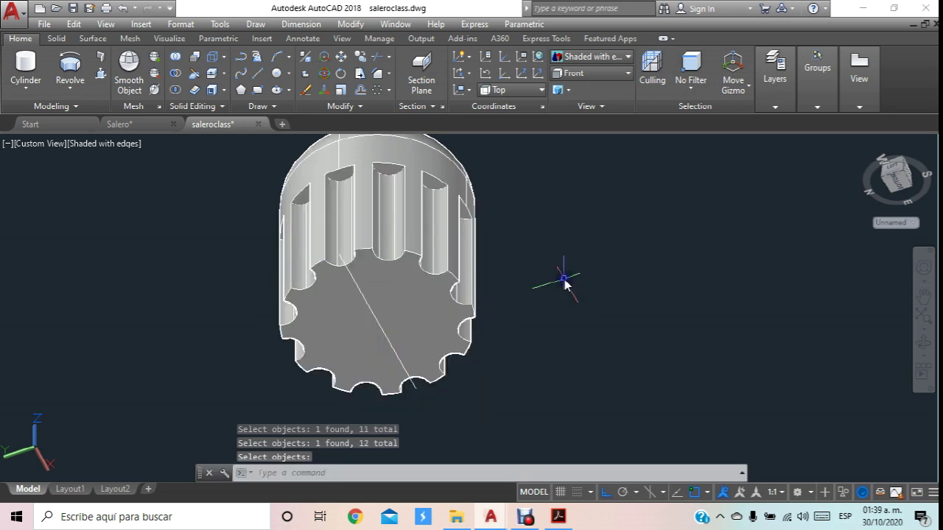
Orbit and zoom out to view the grooved knob, then check the PDF drawings.
click(924, 343)
mouse_move(503, 223)
mouse_down()
mouse_move(516, 259)
mouse_move(450, 236)
mouse_move(450, 255)
mouse_move(467, 202)
mouse_move(461, 252)
mouse_move(473, 226)
mouse_move(477, 238)
mouse_up()
scroll(459, 290, down, 3)
scroll(473, 233, down, 2)
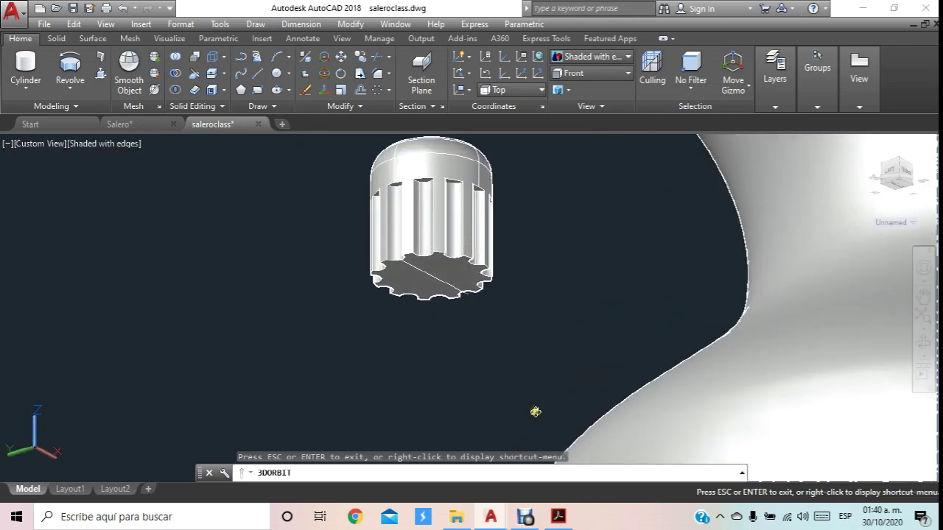
click(556, 518)
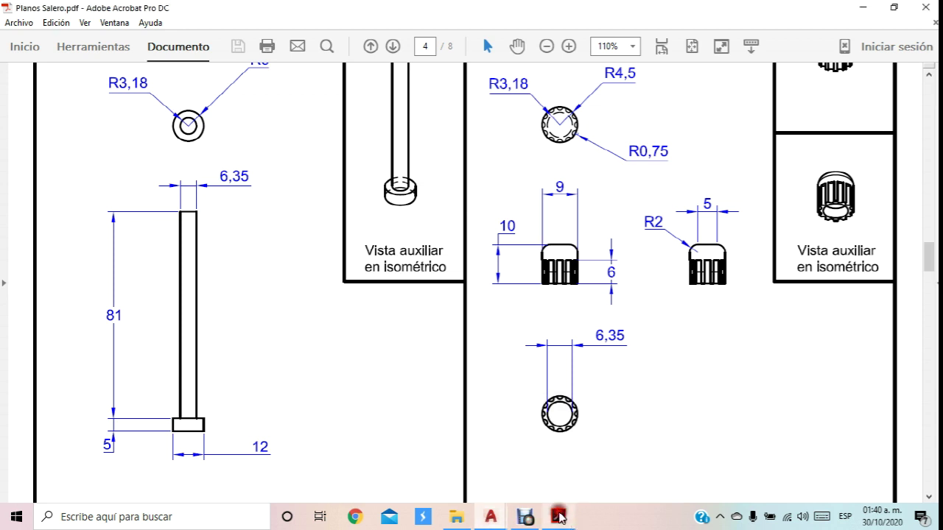
mouse_move(489, 517)
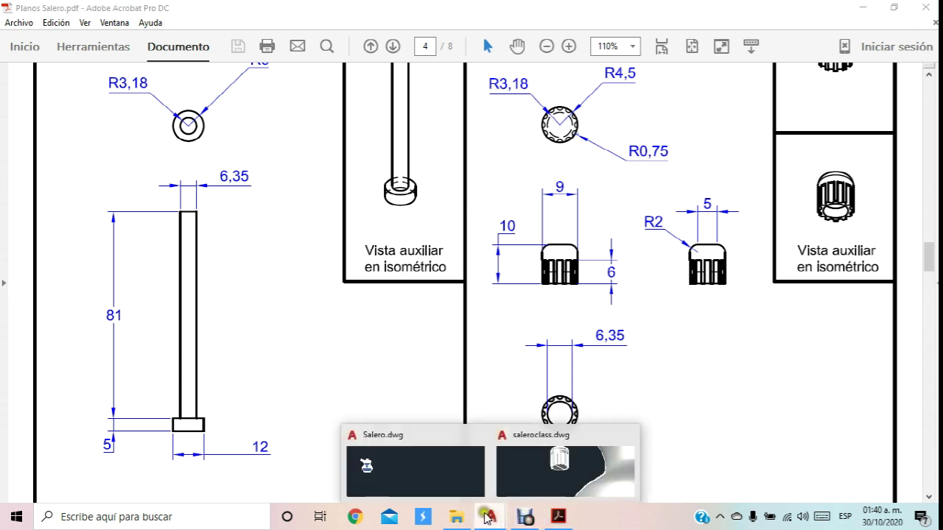
Return from the PDF plans to the saleroclass drawing.
click(565, 469)
Create a 6.35-diameter cylinder beside the grooved knob.
mouse_move(564, 332)
mouse_down()
mouse_move(597, 294)
mouse_move(600, 347)
mouse_move(528, 380)
mouse_up()
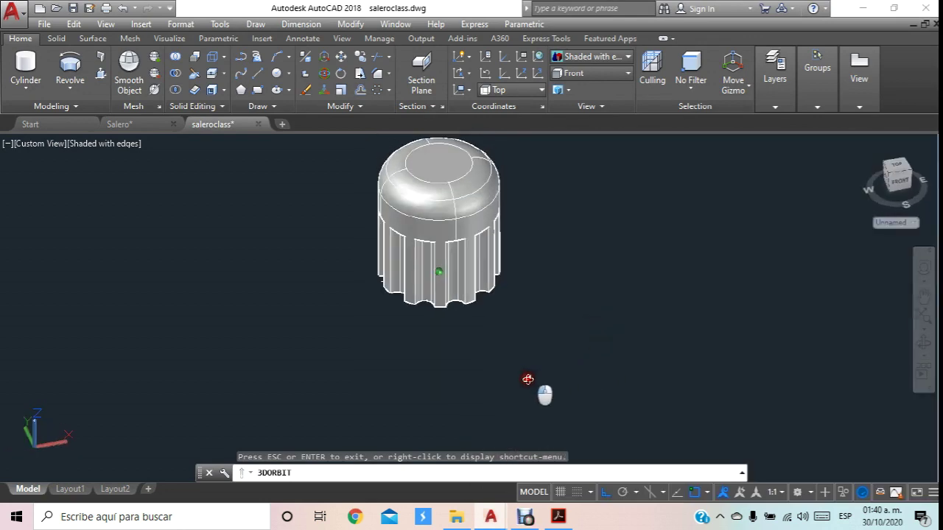
click(26, 67)
click(433, 338)
key(Return)
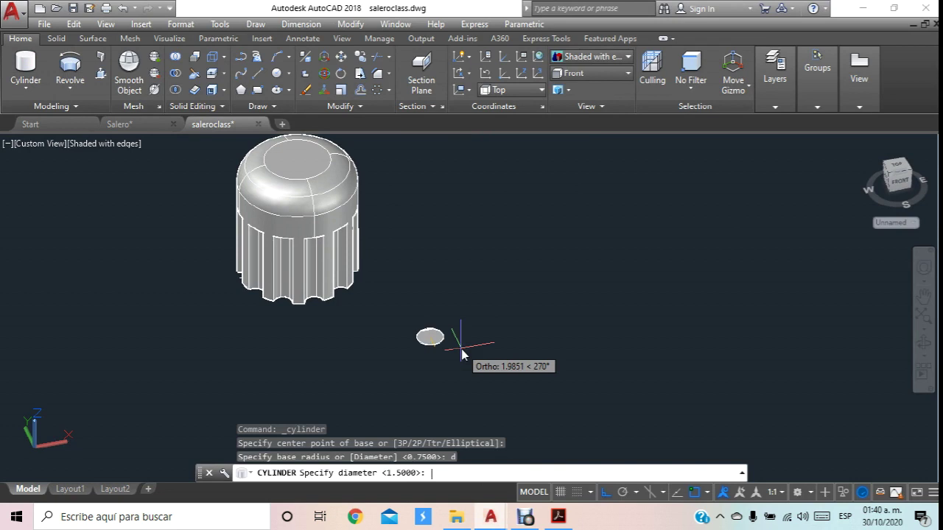
text(6.35)
key(Return)
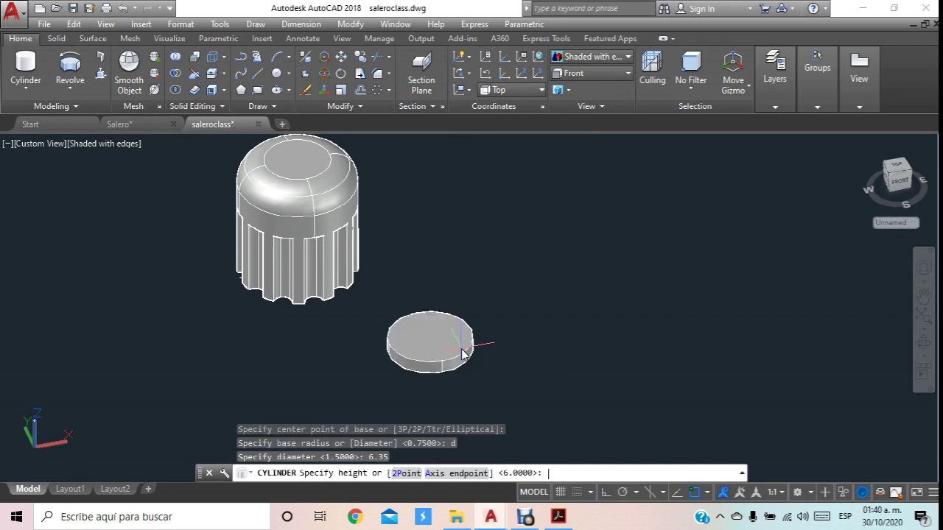
click(495, 207)
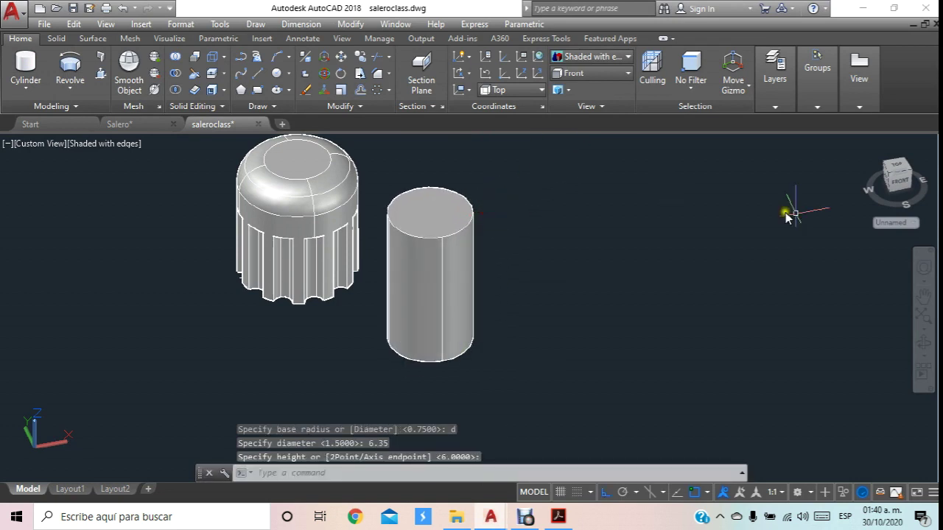
key(Escape)
Orbit to a front view of knob and cylinder and switch to 2D Wireframe.
click(924, 344)
mouse_move(472, 206)
mouse_down()
mouse_move(476, 143)
mouse_move(397, 241)
mouse_move(471, 284)
mouse_move(467, 385)
mouse_up()
click(597, 57)
click(580, 89)
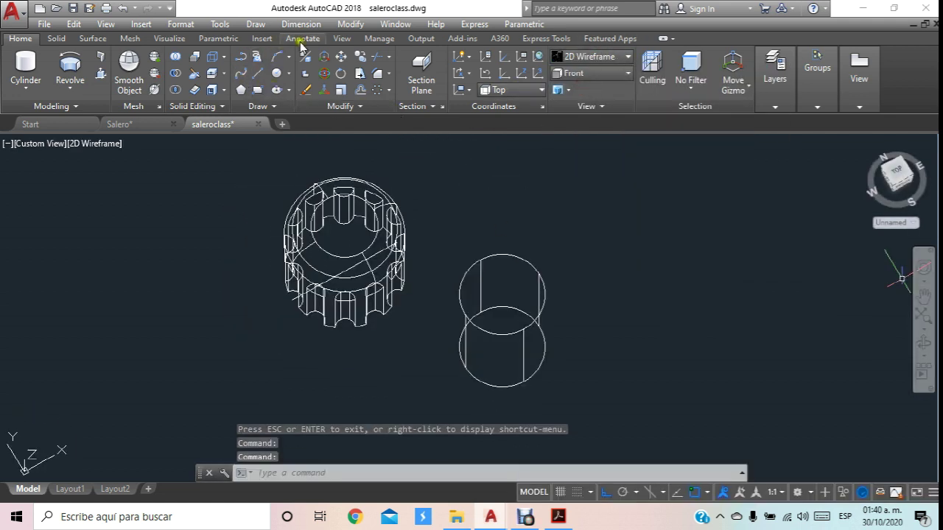
Move the cylinder to the knob's centre and restore Shaded with edges display.
click(341, 56)
drag(527, 232, 467, 301)
key(Return)
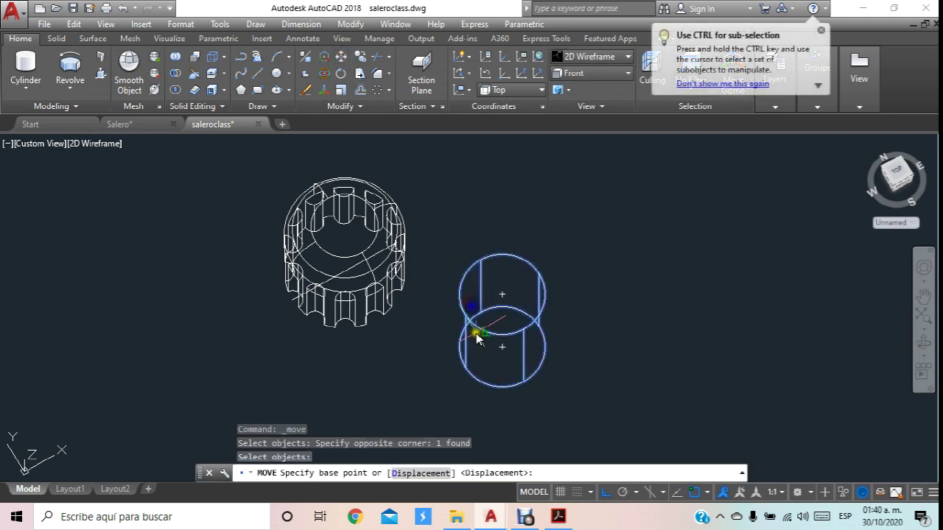
click(510, 298)
scroll(361, 295, up, 4)
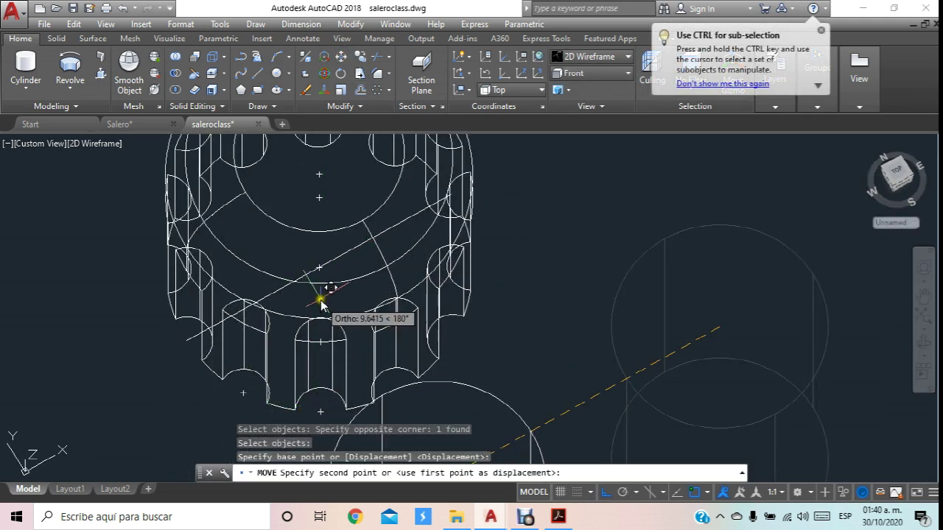
click(322, 272)
scroll(336, 269, down, 3)
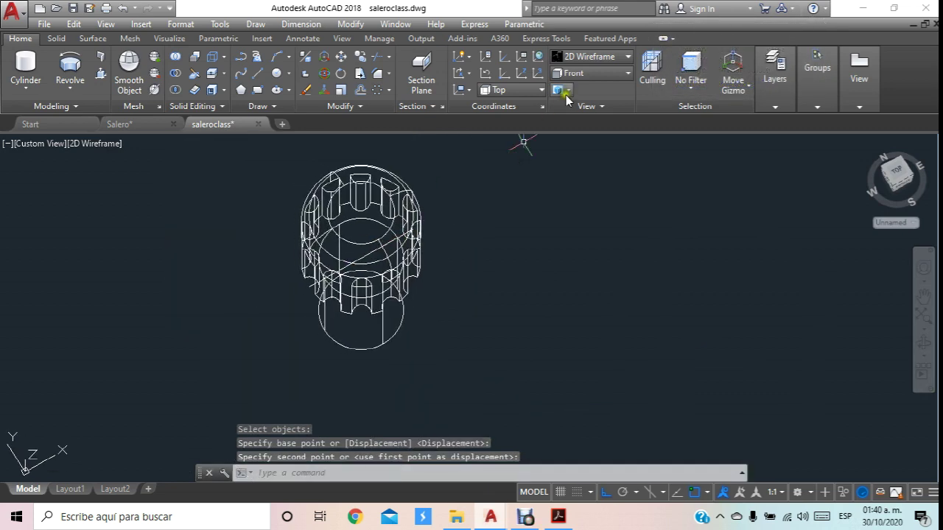
click(599, 65)
click(625, 134)
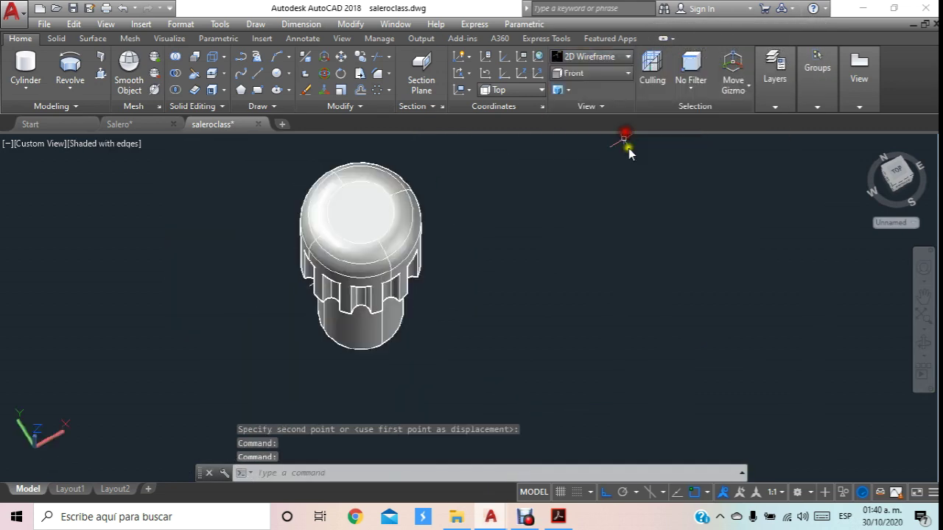
Raise the cylinder 3 units up into the knob.
click(924, 343)
drag(471, 266, 398, 174)
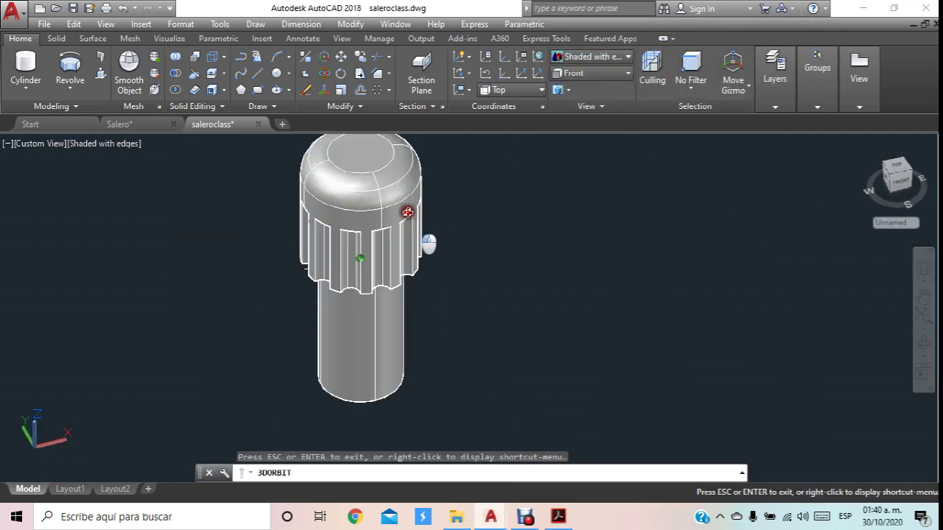
click(341, 56)
click(375, 270)
key(Return)
click(597, 338)
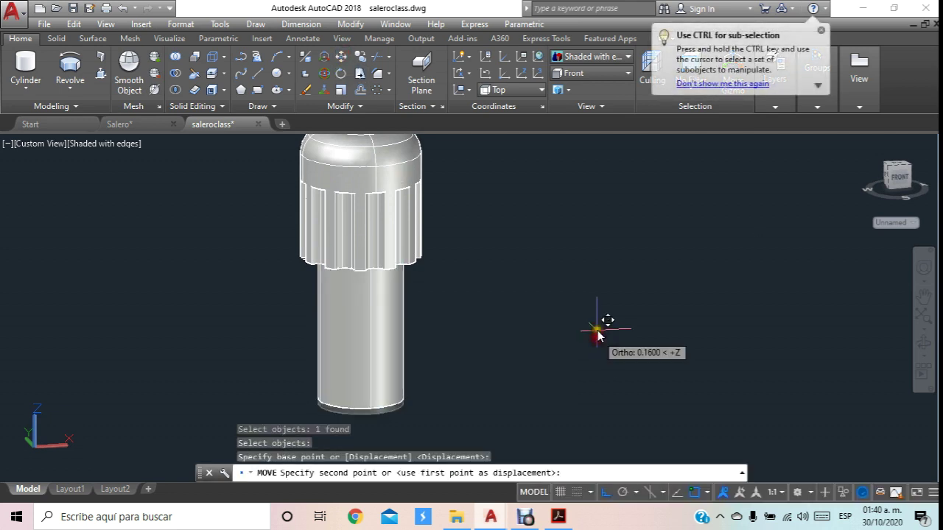
text(3)
key(Return)
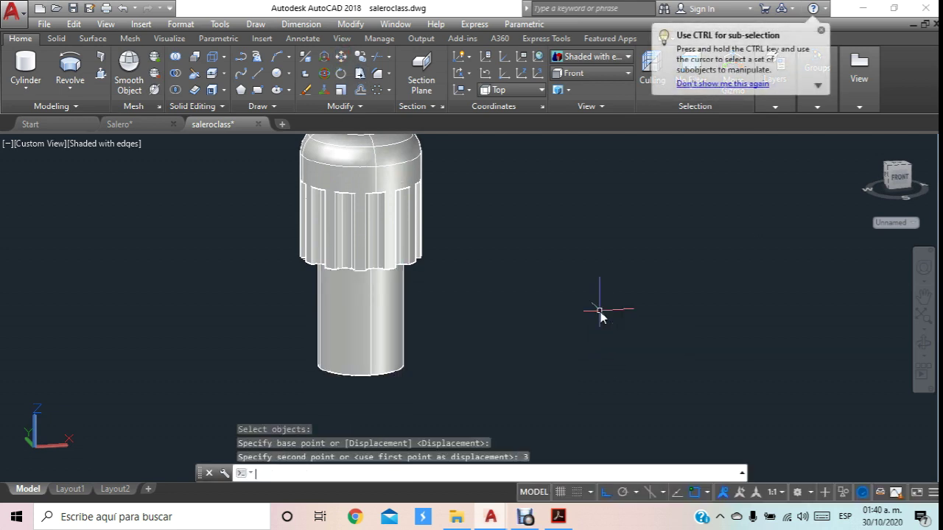
key(Escape)
Subtract the cylinder from the grooved knob, hollowing its underside.
click(178, 74)
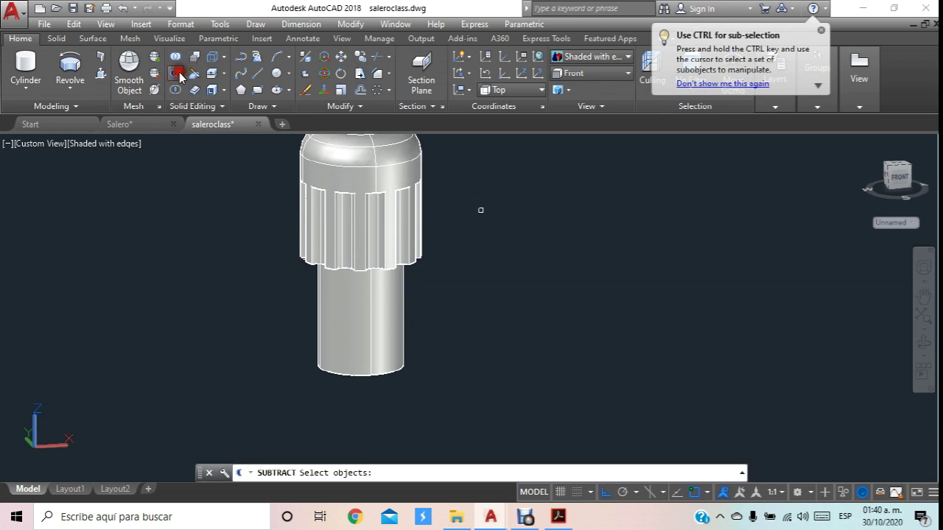
click(331, 179)
right_click(468, 234)
click(389, 322)
right_click(389, 322)
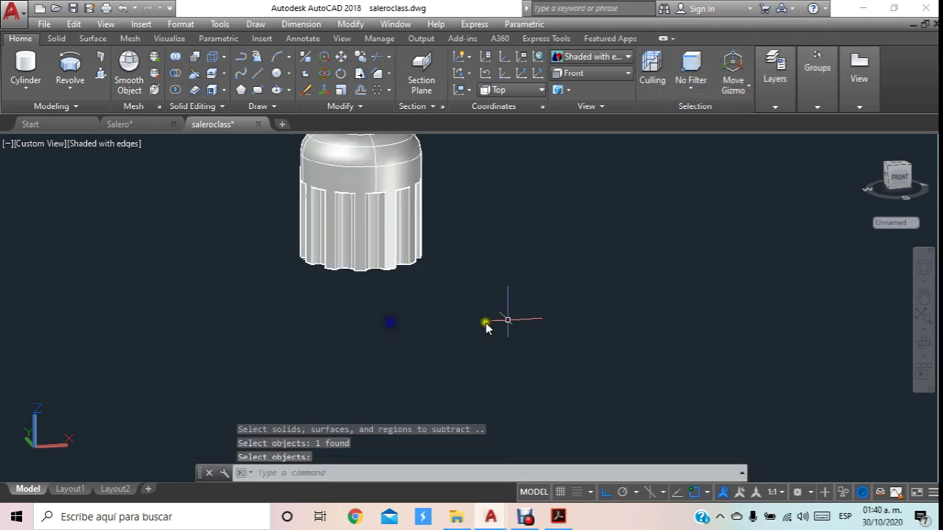
Orbit and zoom out to see both salt shaker models.
click(925, 343)
drag(395, 308, 399, 311)
scroll(412, 246, down, 2)
scroll(417, 239, down, 2)
drag(411, 236, 312, 362)
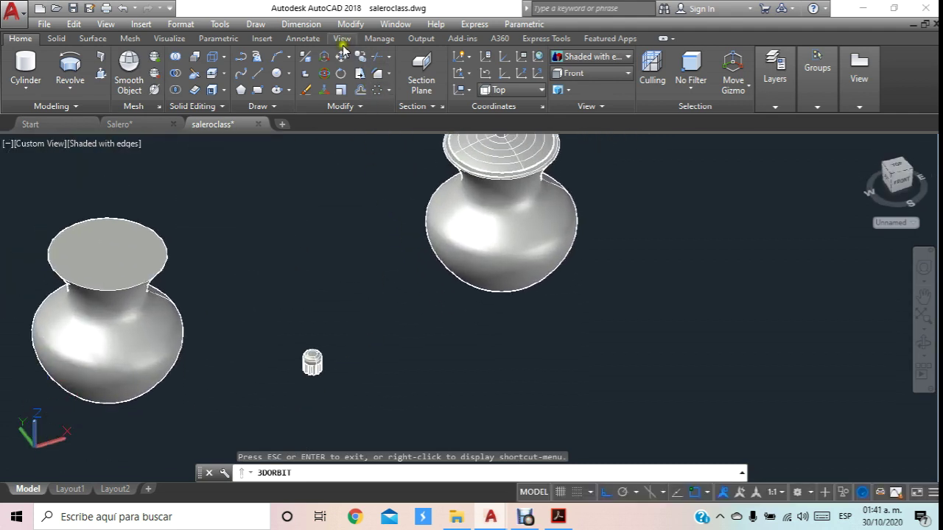
In 2D Wireframe, move the knob from its bottom centre to the lid's top centre.
click(593, 57)
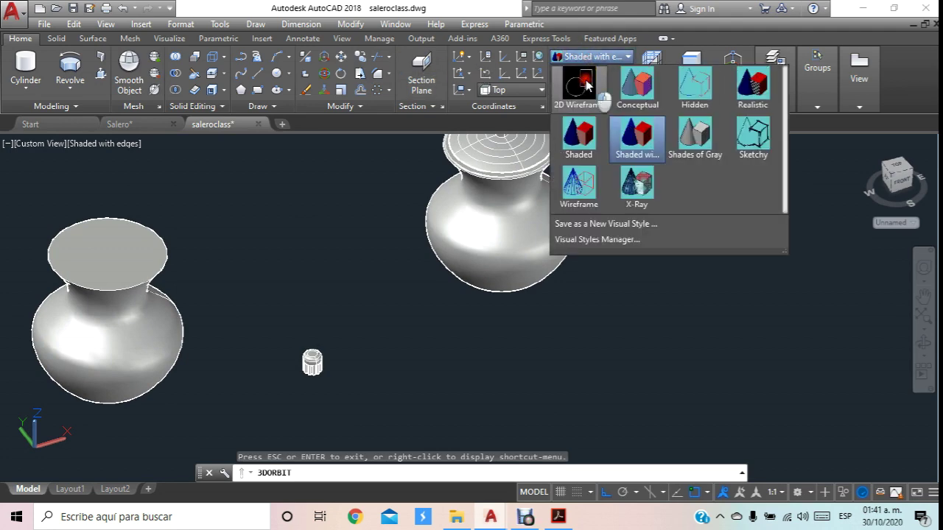
click(582, 81)
click(341, 57)
scroll(284, 376, up, 5)
scroll(452, 337, up, 5)
click(319, 361)
key(Return)
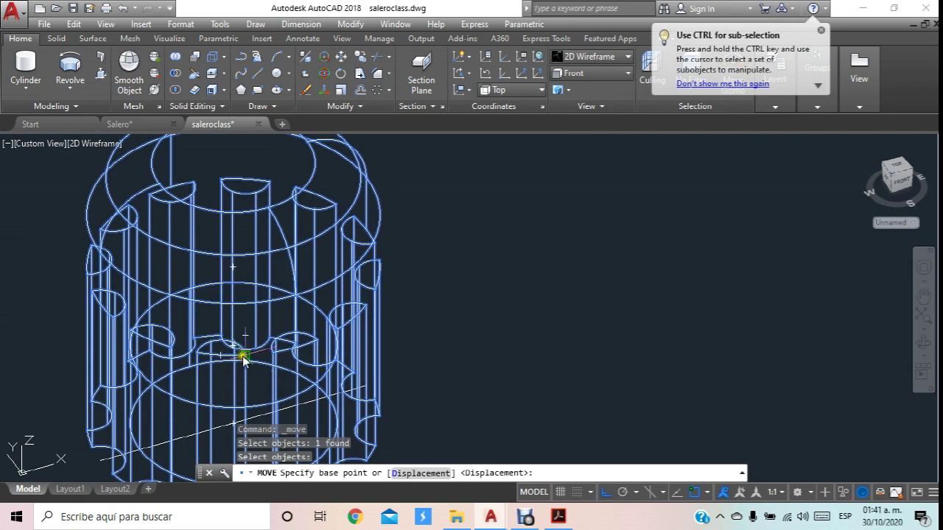
click(233, 352)
scroll(243, 342, down, 8)
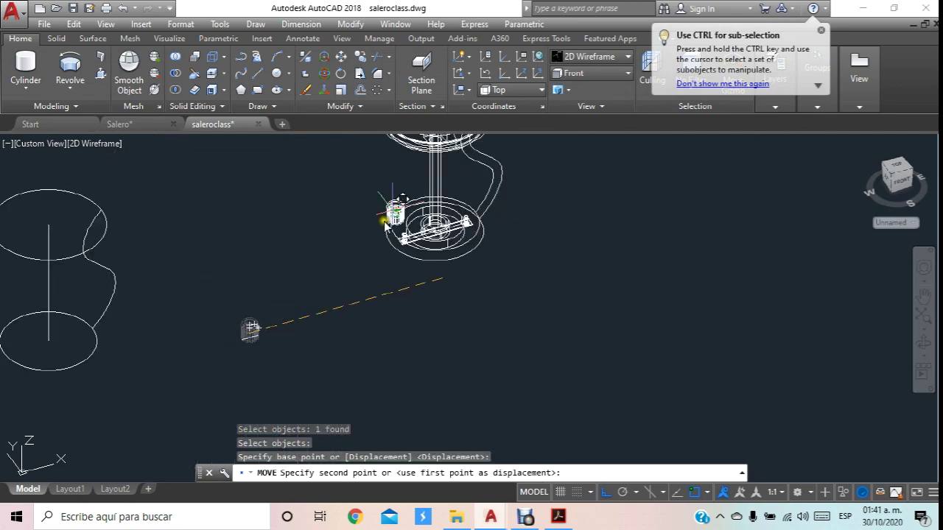
scroll(417, 215, up, 1)
scroll(389, 211, up, 2)
scroll(354, 210, up, 3)
scroll(233, 310, up, 2)
click(234, 295)
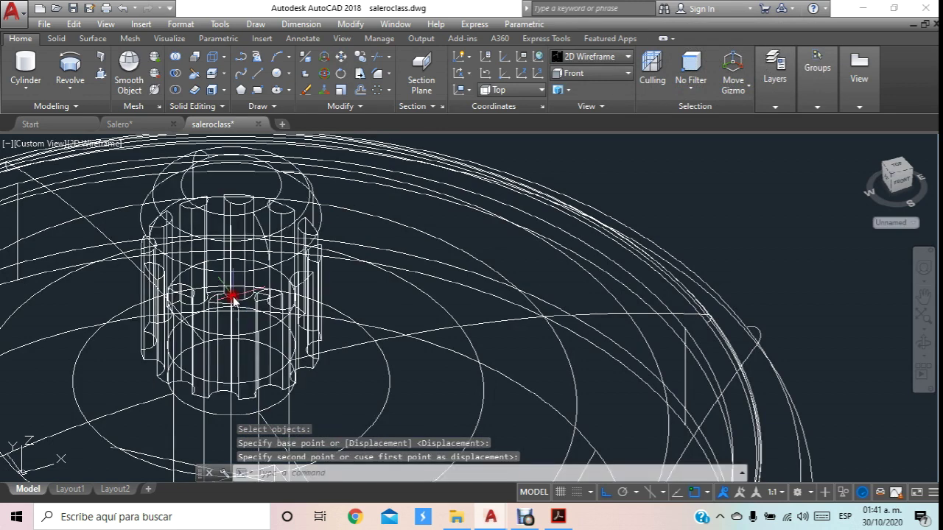
scroll(331, 184, down, 3)
Return to Shaded with edges and orbit to a side view of the shaker.
click(590, 57)
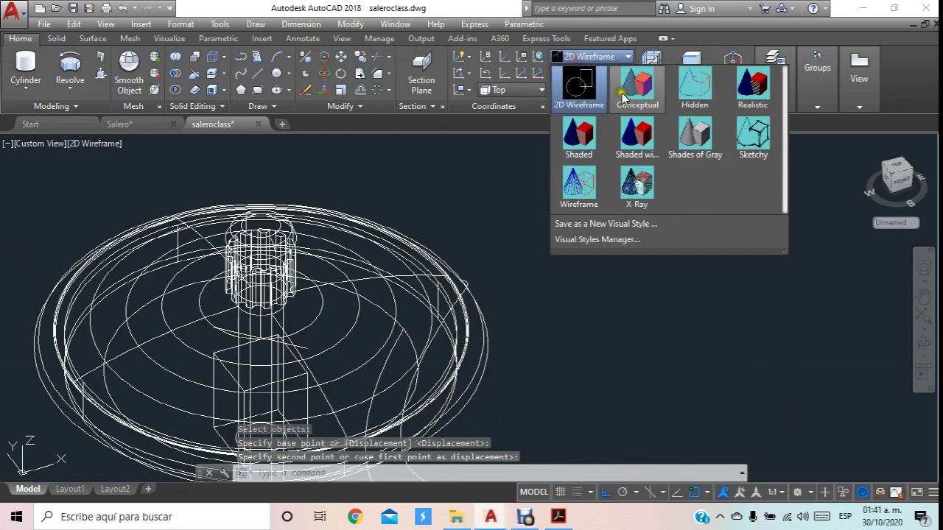
click(629, 127)
scroll(567, 199, down, 3)
scroll(552, 232, down, 1)
click(923, 342)
mouse_move(543, 237)
mouse_down()
mouse_move(470, 179)
mouse_move(331, 212)
mouse_move(91, 206)
mouse_move(464, 204)
mouse_move(574, 216)
mouse_move(593, 235)
mouse_move(393, 274)
mouse_up()
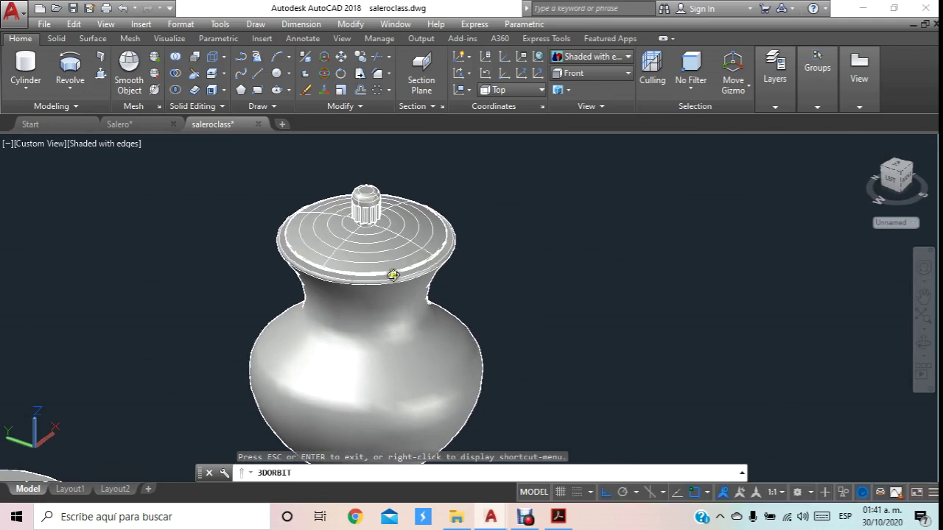
Move the lid to the right of the vase, then undo it.
click(339, 63)
click(421, 249)
key(Return)
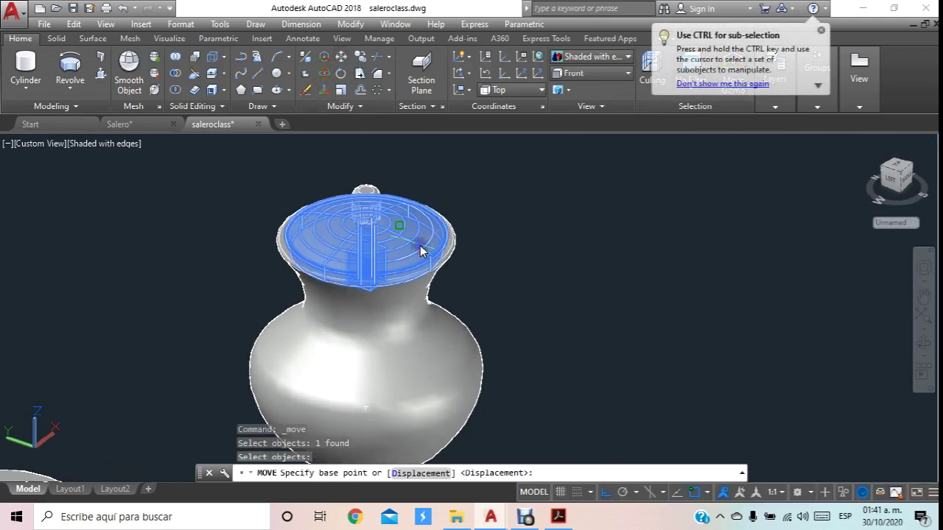
click(421, 249)
click(785, 256)
key(Escape)
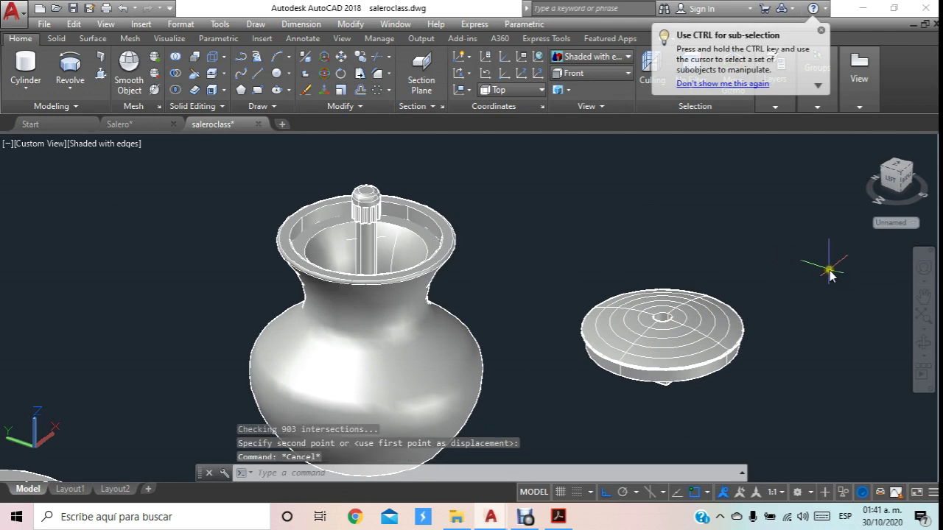
key(ctrl+z)
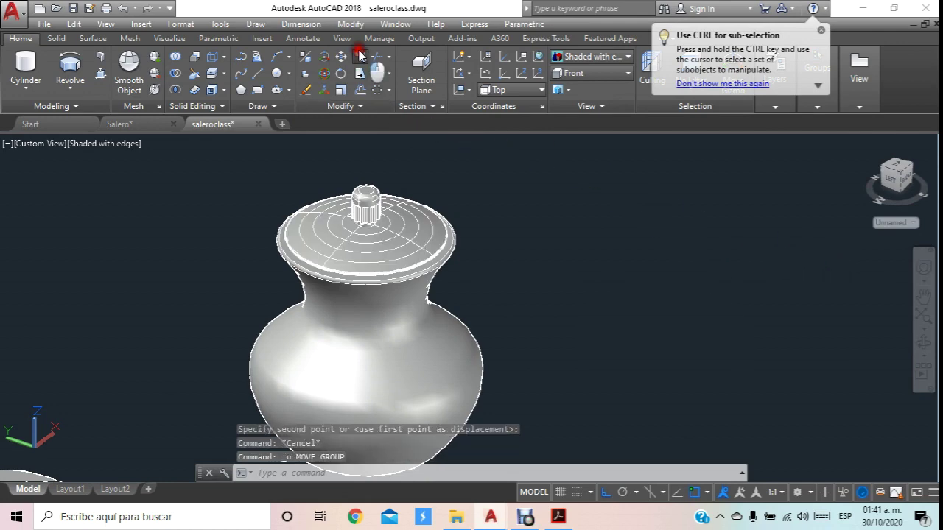
Copy the lid to the right of the shaker and orbit the view.
click(359, 57)
click(395, 230)
key(Return)
click(396, 229)
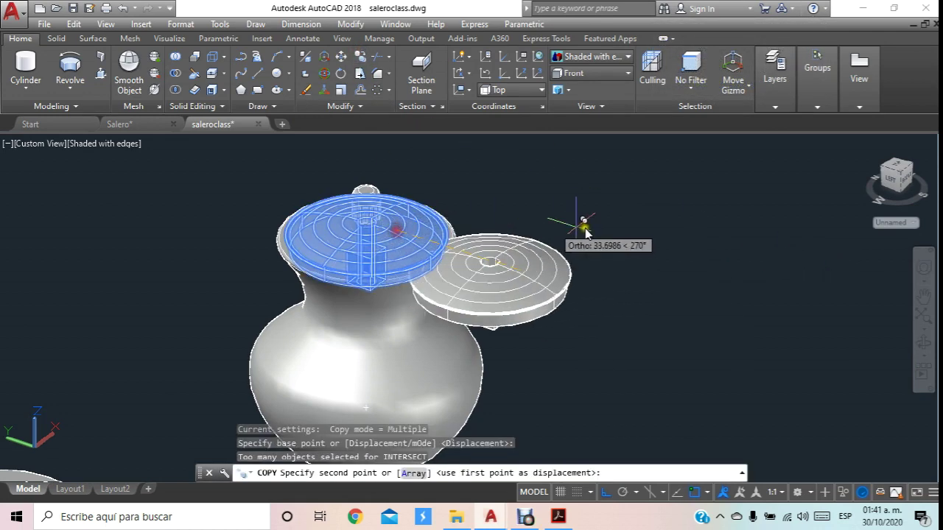
scroll(699, 228, down, 3)
scroll(648, 247, down, 3)
click(713, 280)
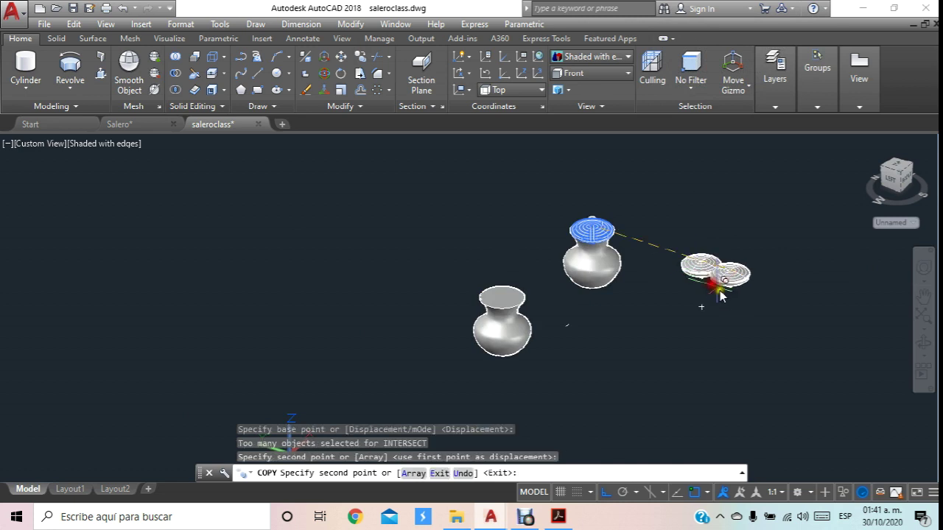
scroll(720, 277, up, 3)
key(Escape)
shift+middle_drag(721, 278, 665, 276)
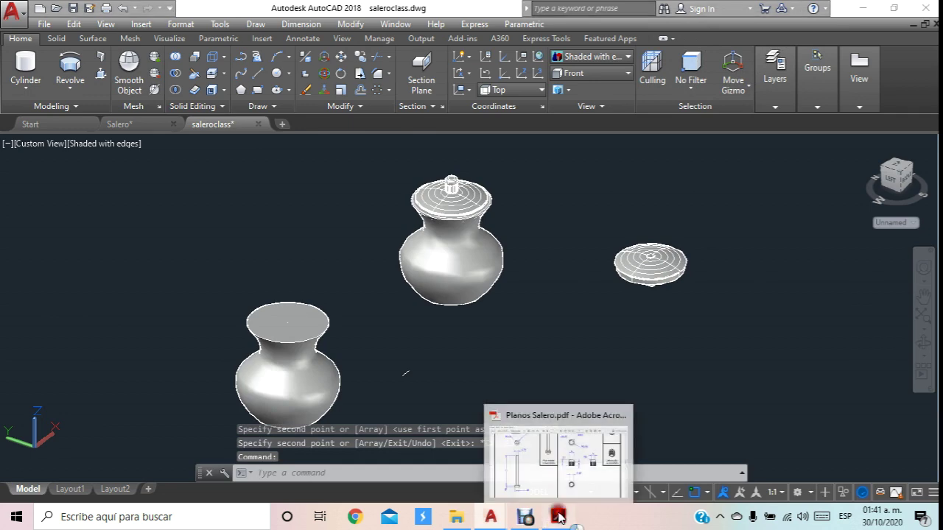
Bring Planos Salero.pdf forward and scroll down through the plan pages.
mouse_move(558, 517)
click(555, 412)
scroll(286, 380, down, 1)
scroll(307, 406, down, 2)
scroll(331, 378, down, 5)
scroll(368, 314, down, 3)
scroll(369, 311, down, 6)
scroll(372, 301, down, 2)
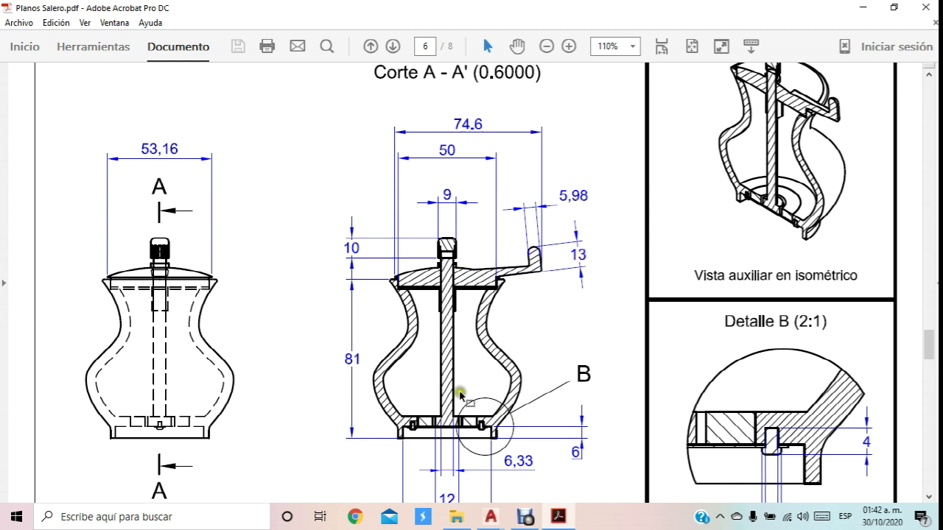
Scroll back up to page 1 with the crank handle's top view.
scroll(433, 354, up, 2)
scroll(447, 305, up, 10)
scroll(450, 297, up, 3)
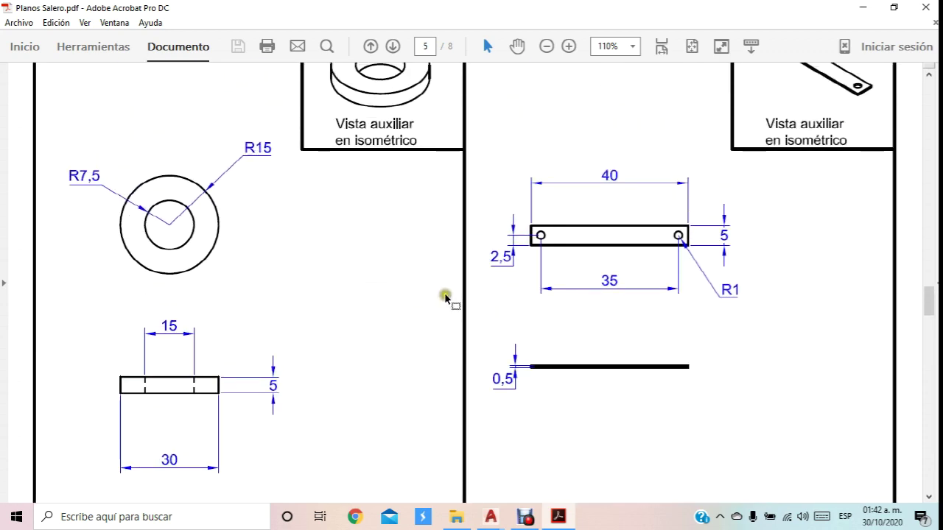
scroll(450, 297, up, 4)
scroll(450, 297, up, 2)
drag(922, 277, 932, 99)
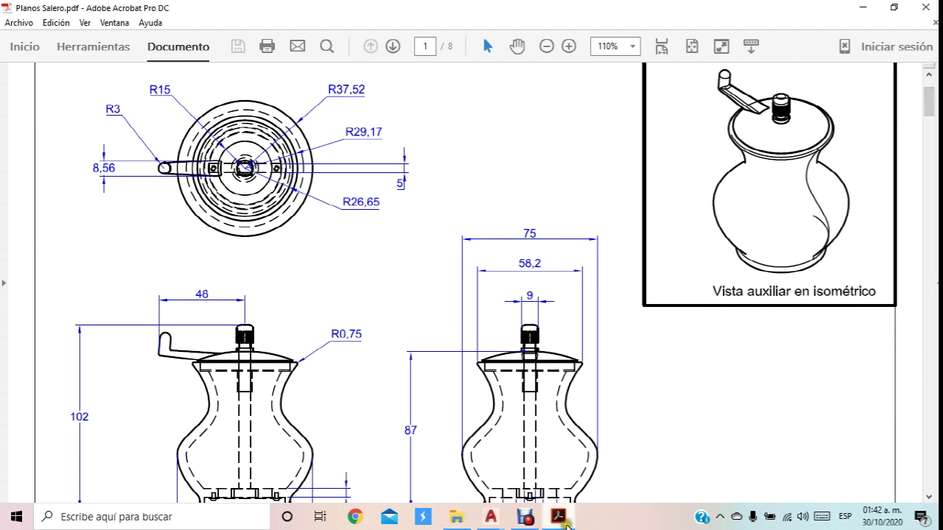
mouse_move(491, 517)
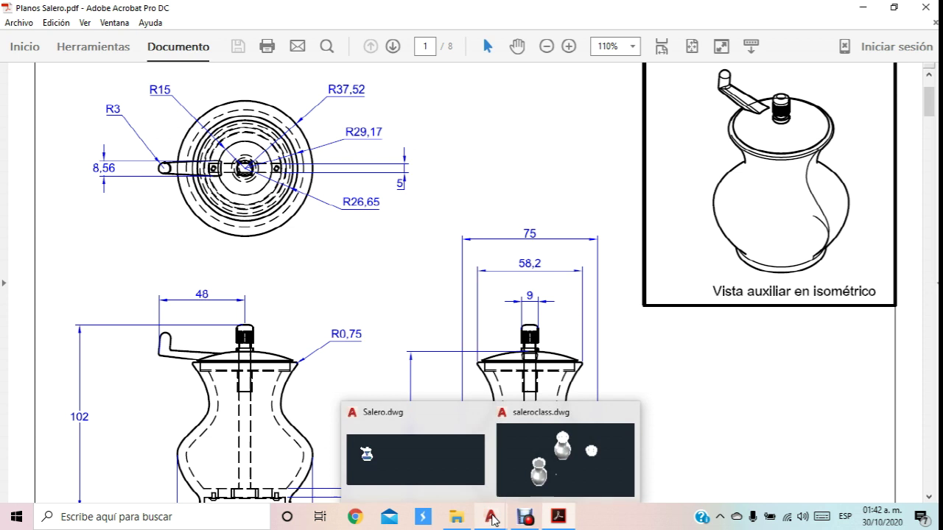
Back in the saleroclass drawing, draw a 40-unit horizontal guide line for the handle.
click(563, 453)
text(l)
key(Return)
click(221, 330)
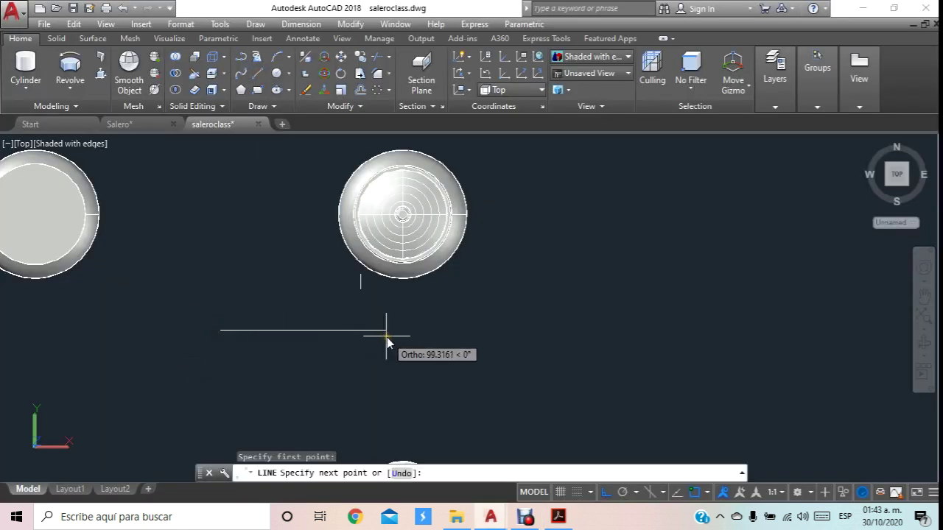
text(40)
key(Return)
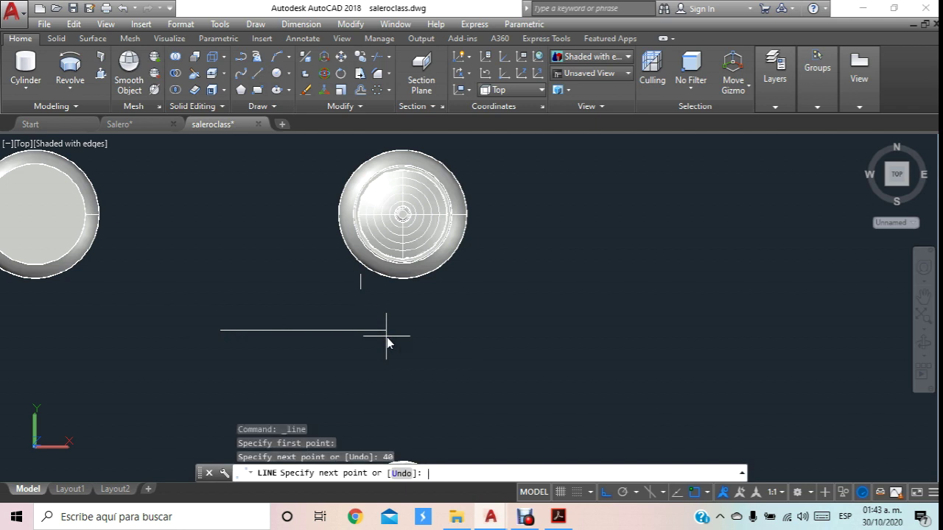
key(Escape)
scroll(317, 405, up, 2)
scroll(352, 288, up, 2)
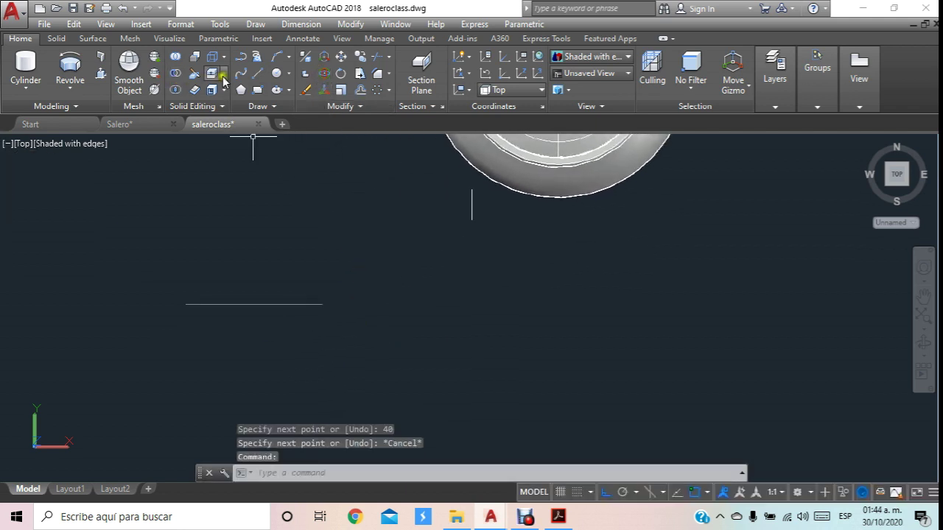
Draw a 9-unit vertical line.
click(259, 74)
click(368, 260)
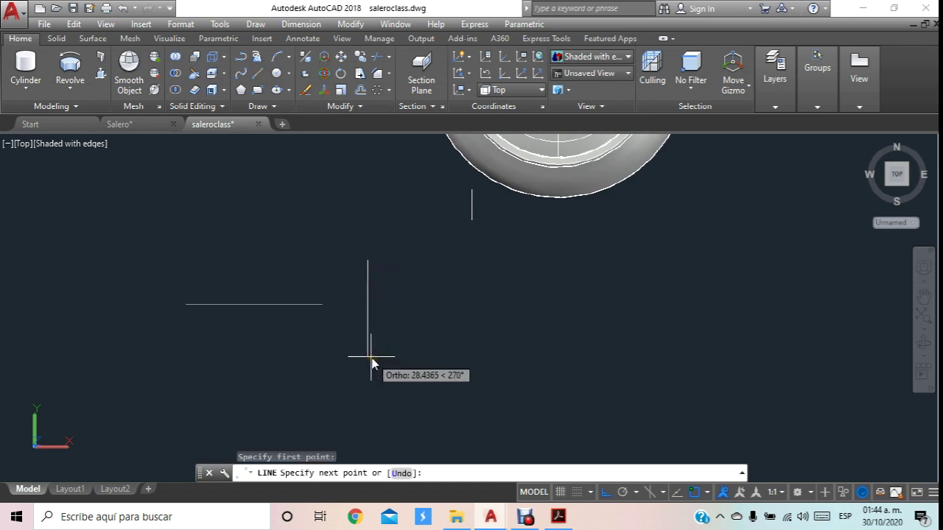
text(9)
key(Return)
key(Escape)
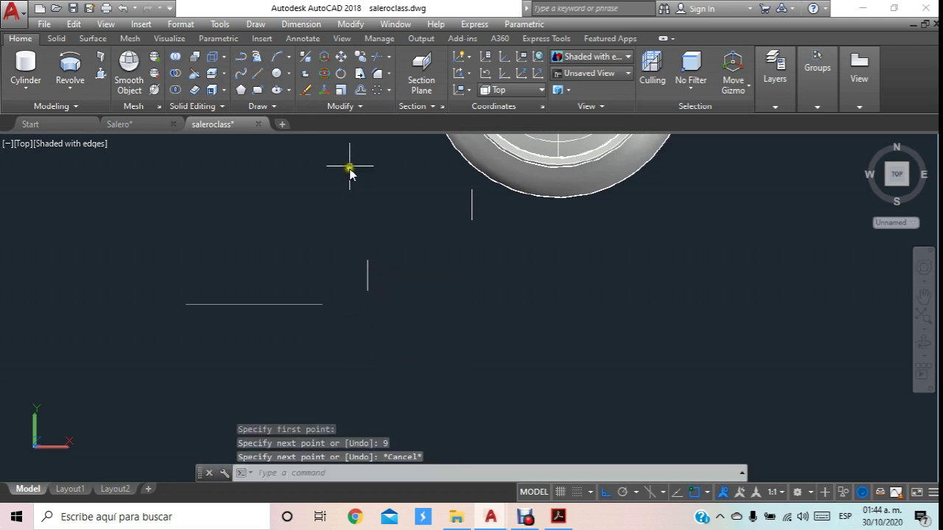
Centre the 9-unit line on the guide line's end and delete a stray short line.
click(341, 57)
click(386, 252)
click(347, 309)
key(Return)
click(363, 283)
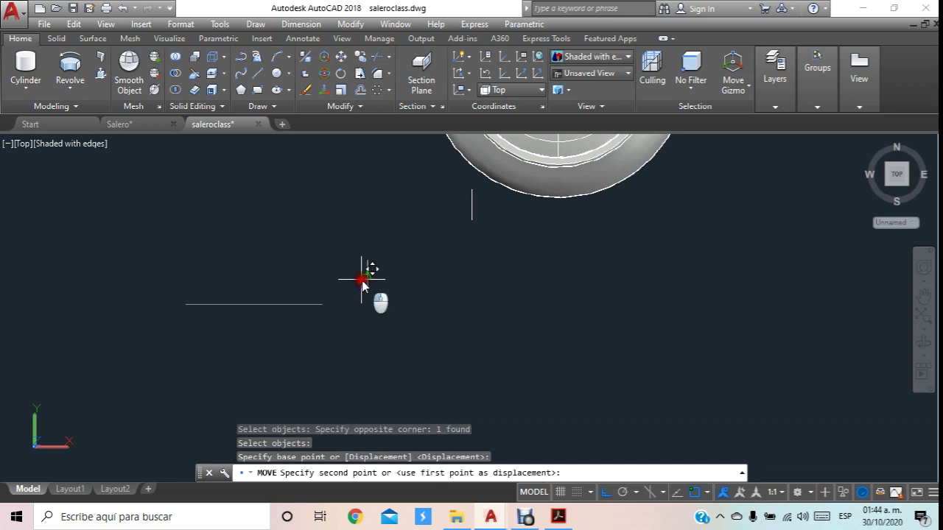
click(321, 304)
key(Escape)
click(479, 211)
click(432, 221)
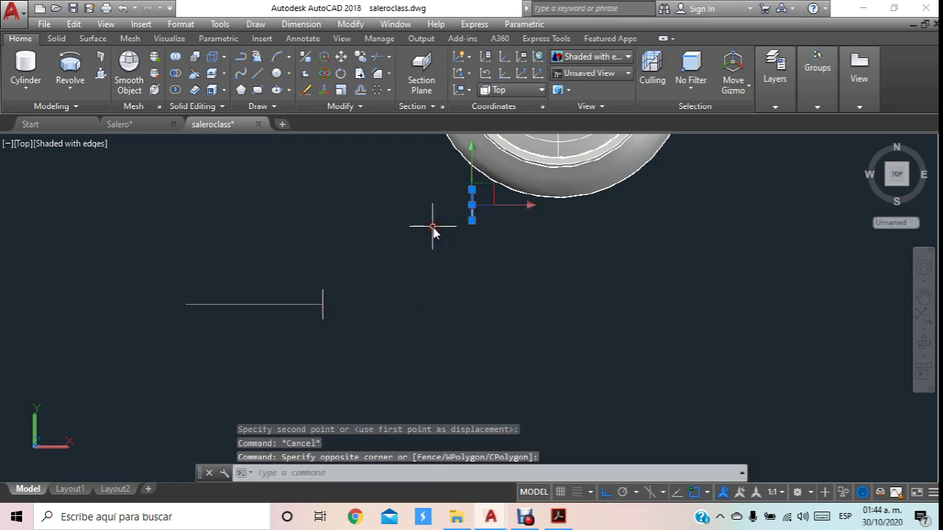
key(Delete)
Draw a 6-unit vertical line and centre it on the guide line's other end.
click(257, 73)
click(149, 284)
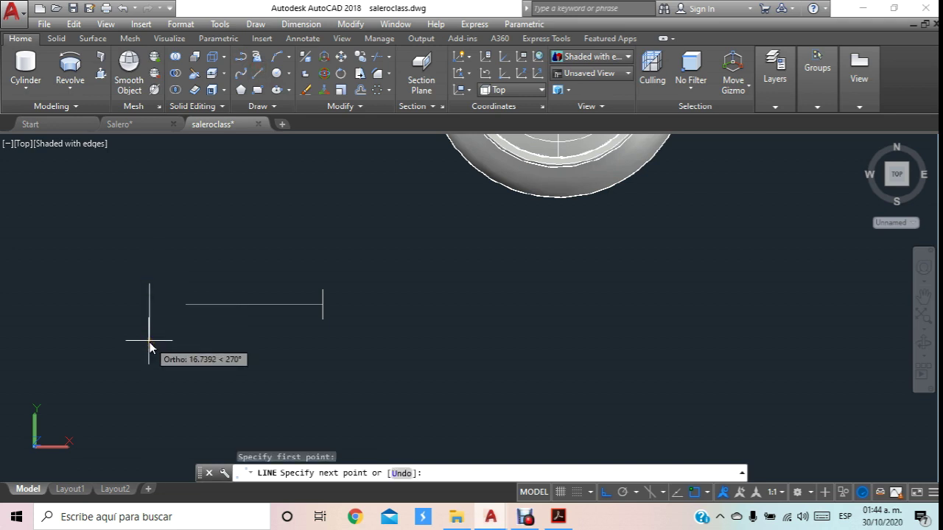
text(6)
key(Return)
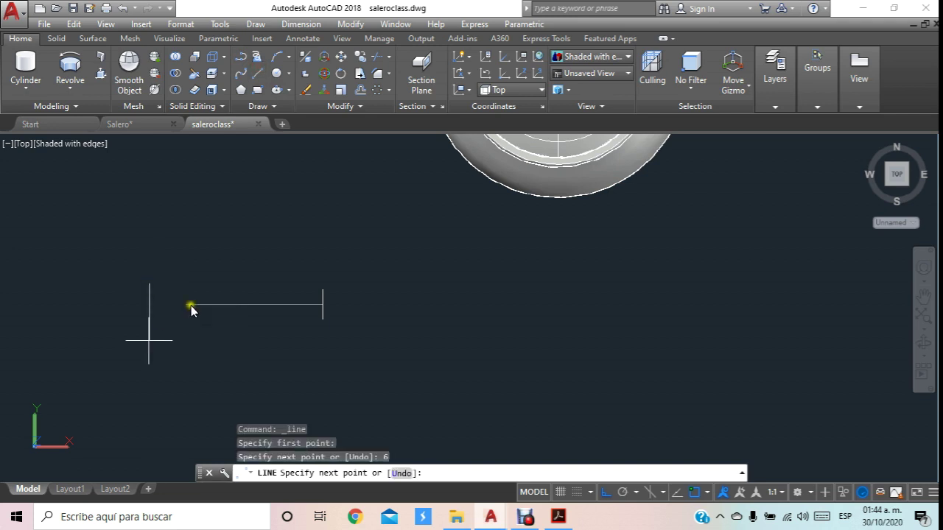
key(Escape)
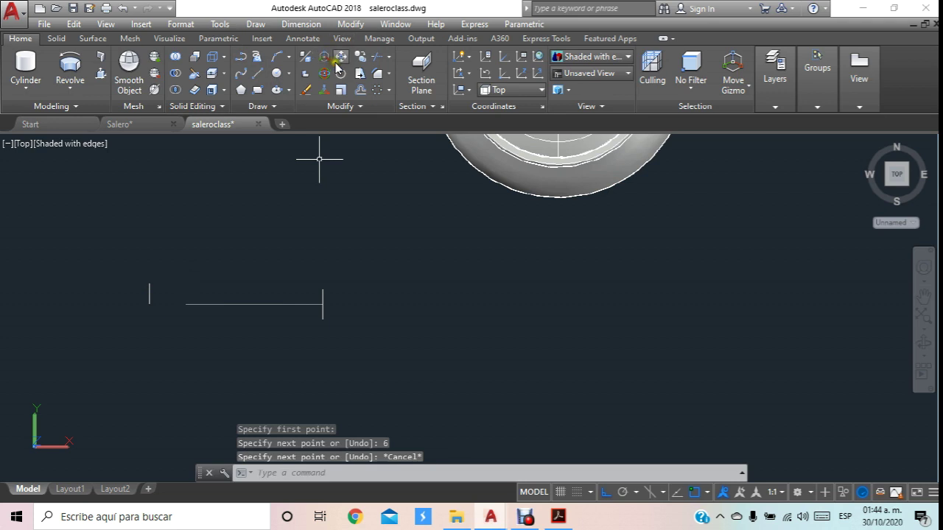
click(339, 59)
click(157, 271)
click(130, 311)
key(Return)
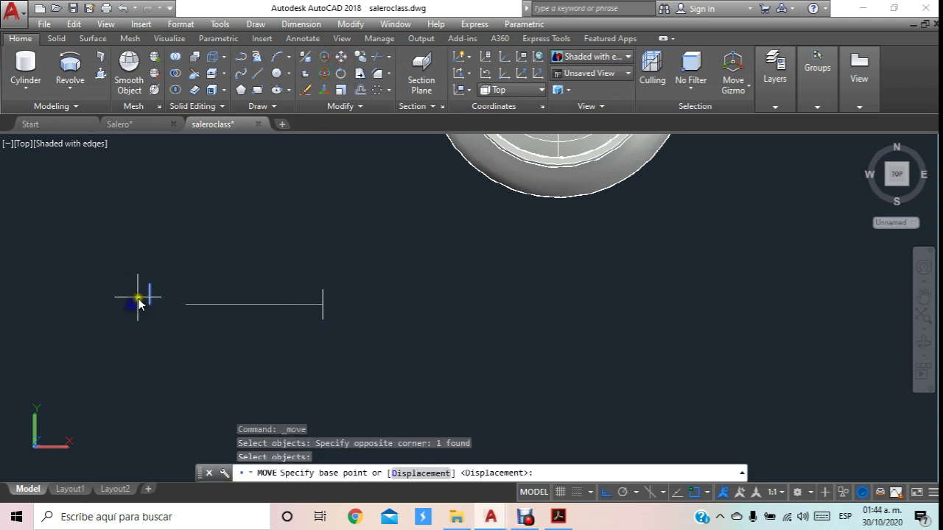
click(149, 301)
click(185, 305)
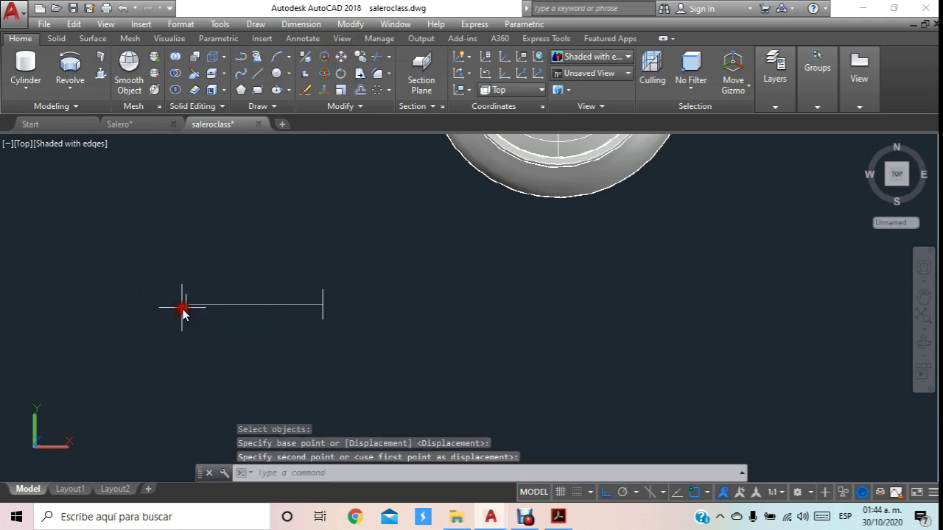
Connect the top and bottom ends of the two vertical lines.
scroll(257, 308, up, 2)
scroll(256, 308, up, 1)
middle_drag(313, 290, 346, 295)
key(Escape)
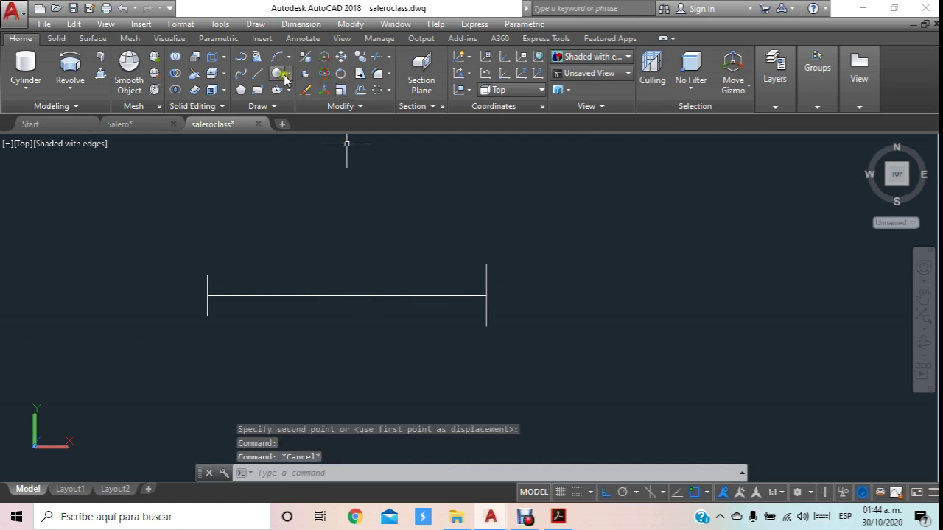
click(261, 75)
click(207, 274)
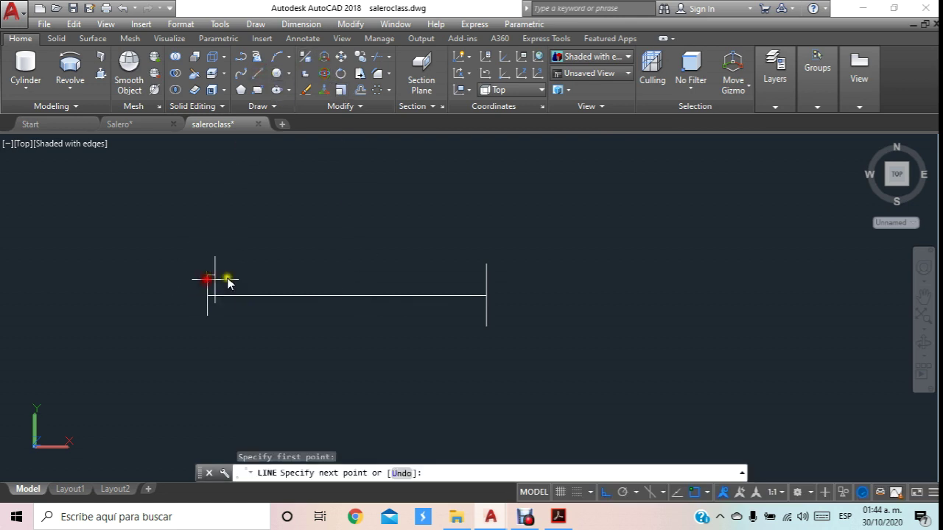
click(485, 262)
key(Escape)
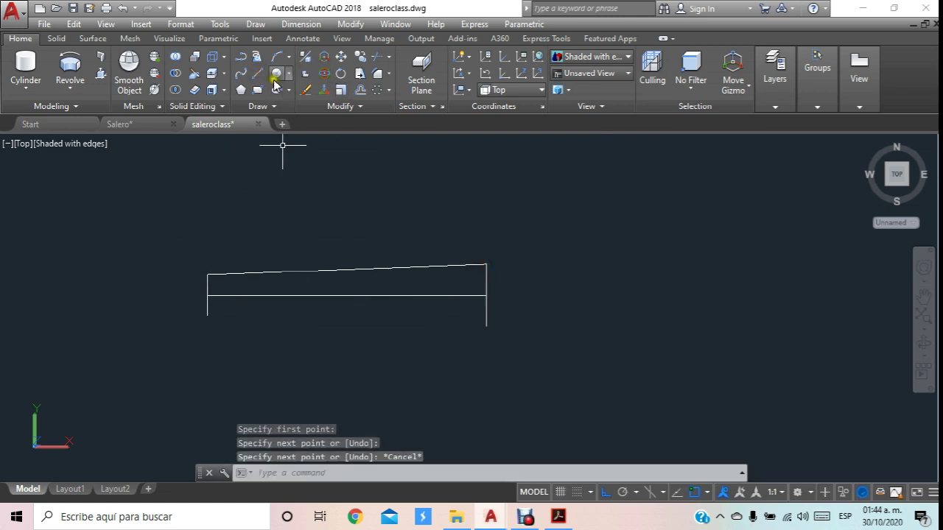
click(258, 73)
click(209, 319)
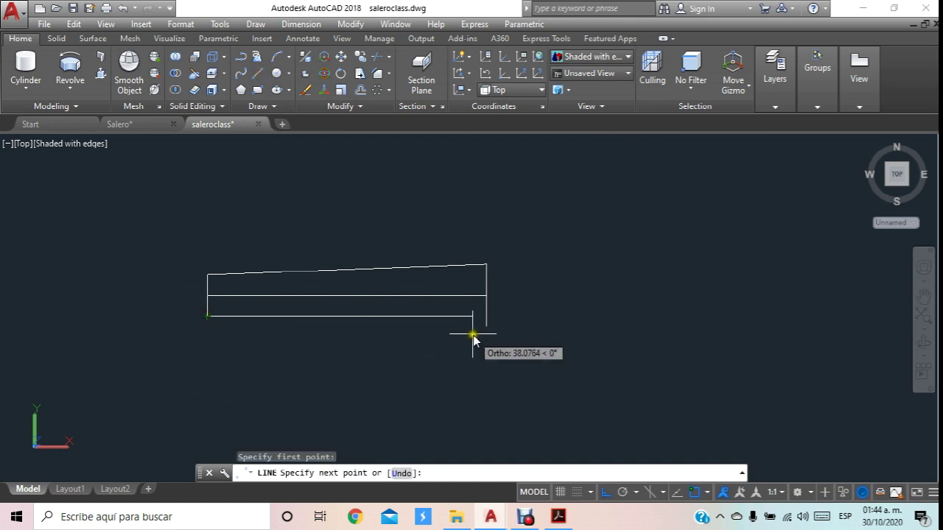
key(Escape)
Erase the middle horizontal guide line.
click(434, 284)
click(383, 315)
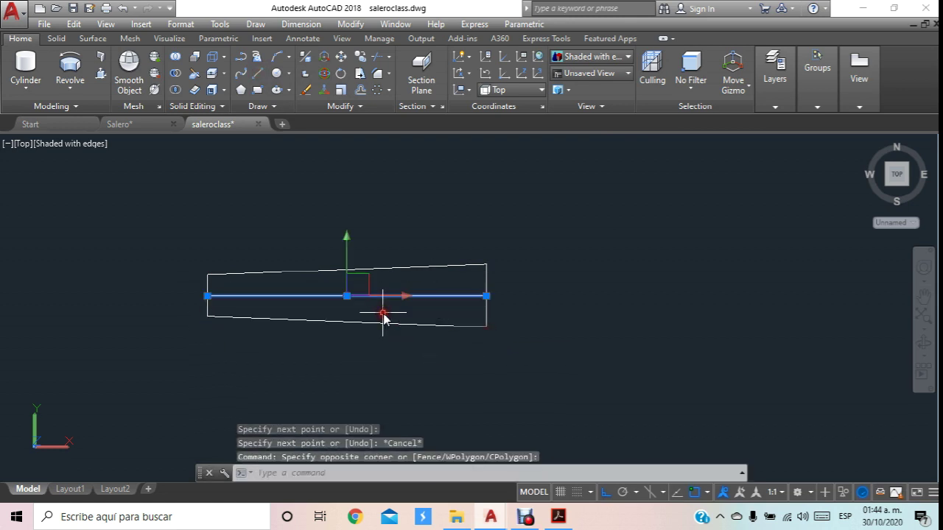
key(Delete)
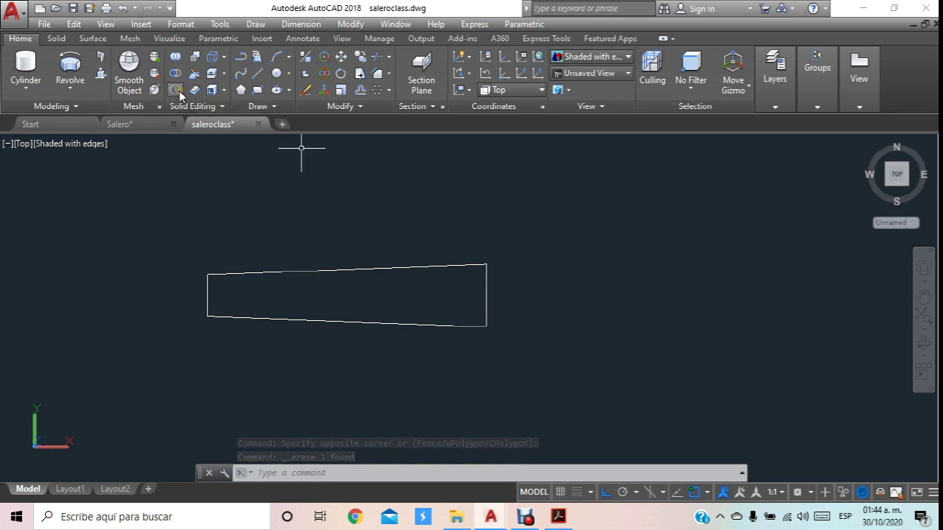
Draw a circle tangent to the rectangle's left, top and bottom edges.
click(288, 73)
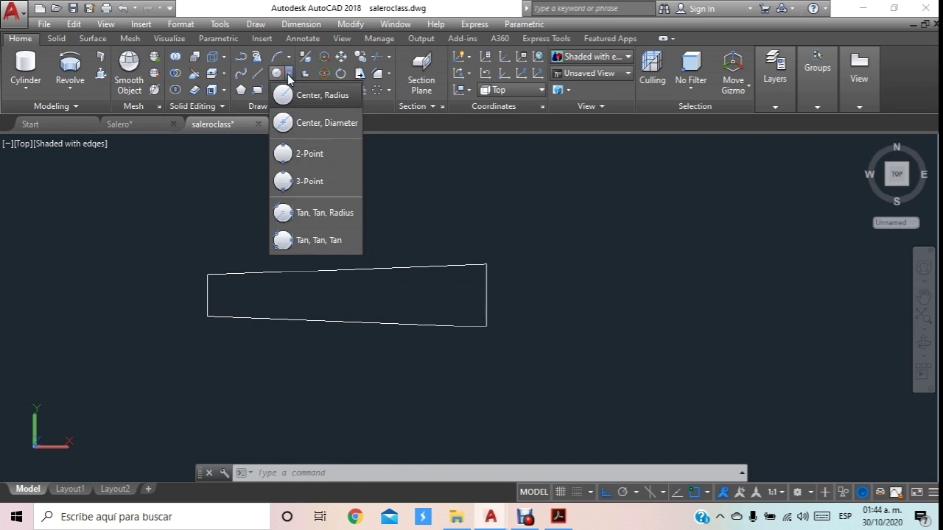
click(343, 240)
scroll(226, 303, up, 5)
click(171, 271)
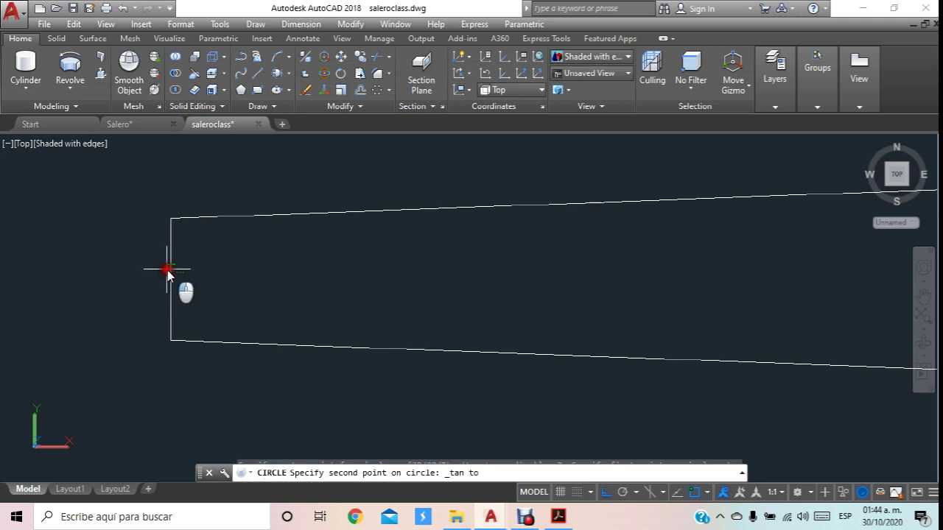
click(228, 219)
click(245, 345)
scroll(280, 324, down, 4)
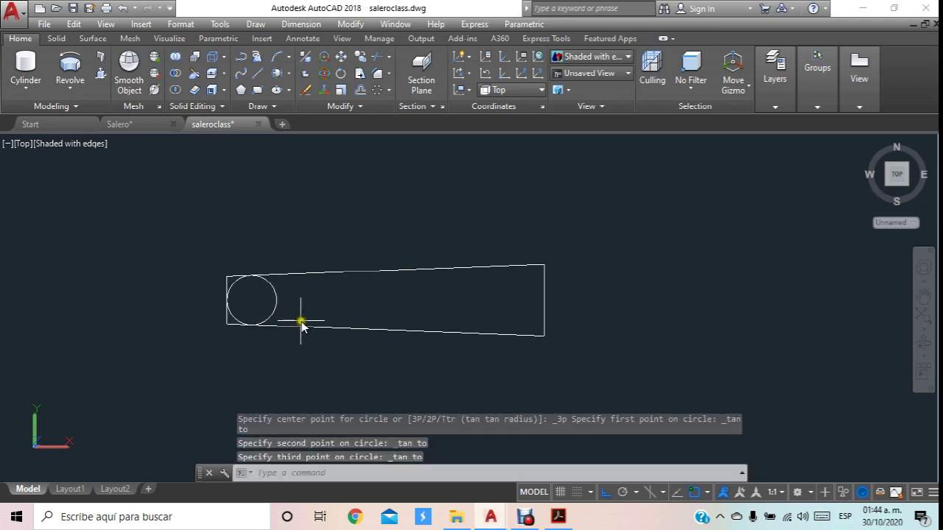
key(Escape)
Trim the rectangle's left-end pieces against the circle, then undo the bad trims.
scroll(250, 265, up, 2)
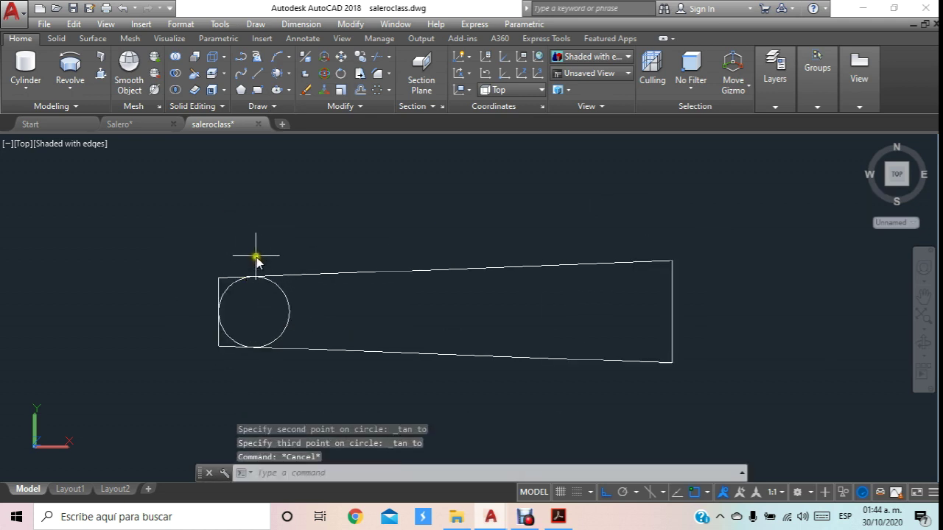
click(382, 62)
click(312, 245)
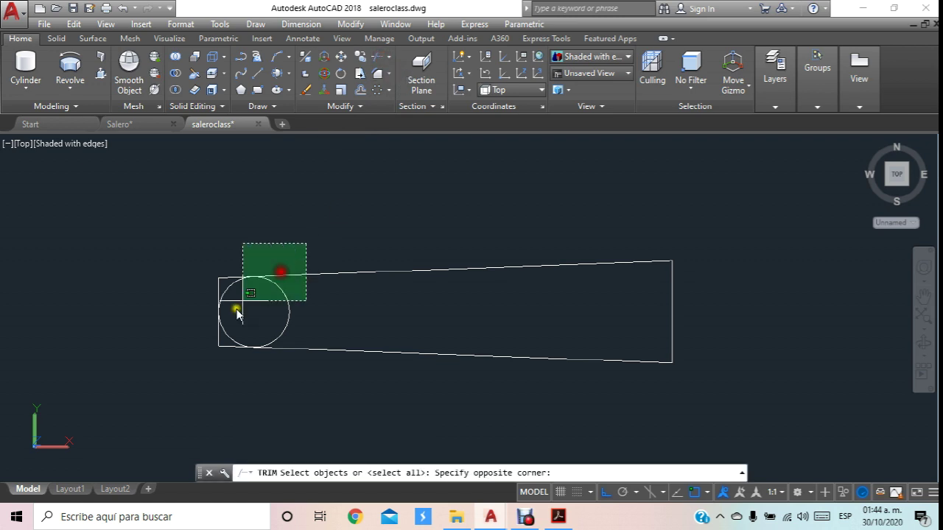
click(201, 350)
scroll(229, 324, up, 2)
key(Return)
click(228, 405)
click(193, 361)
click(240, 209)
click(181, 259)
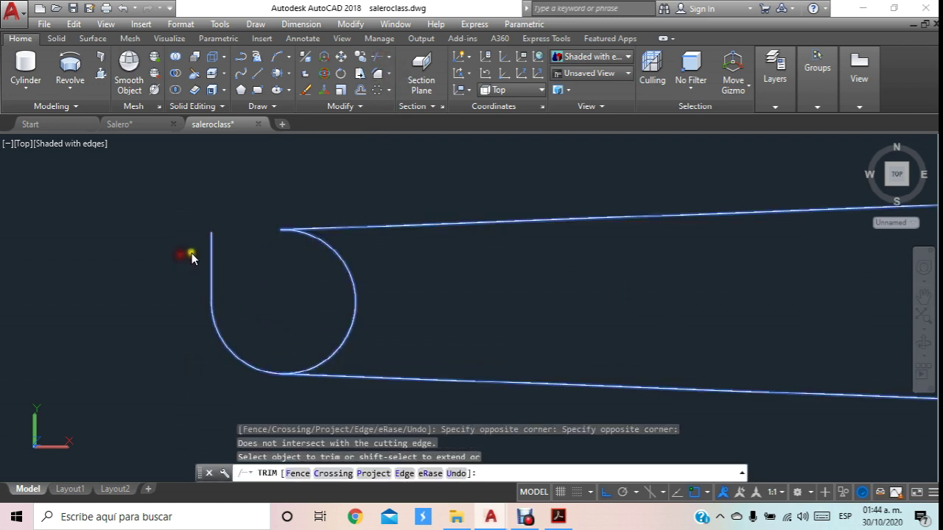
click(190, 253)
key(ctrl+z)
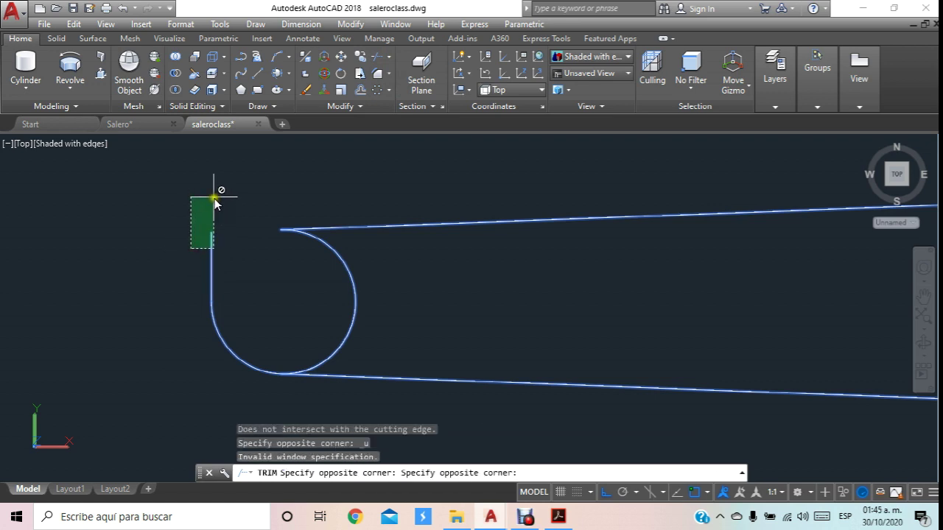
key(Escape)
key(ctrl+z)
Trim away the bottom-left corner segments and the top-left stub beside the circle.
middle_drag(269, 177, 389, 143)
scroll(390, 169, up, 2)
middle_drag(369, 179, 377, 129)
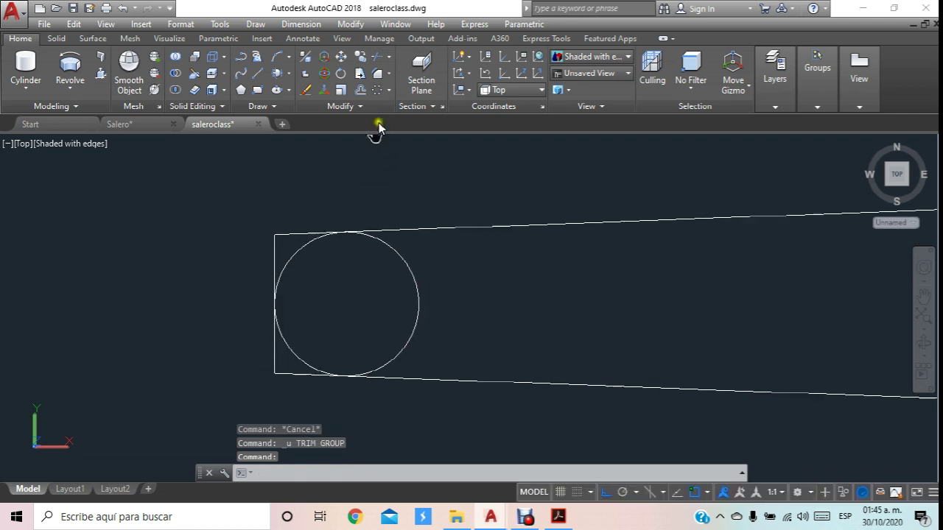
click(378, 56)
click(429, 175)
click(285, 412)
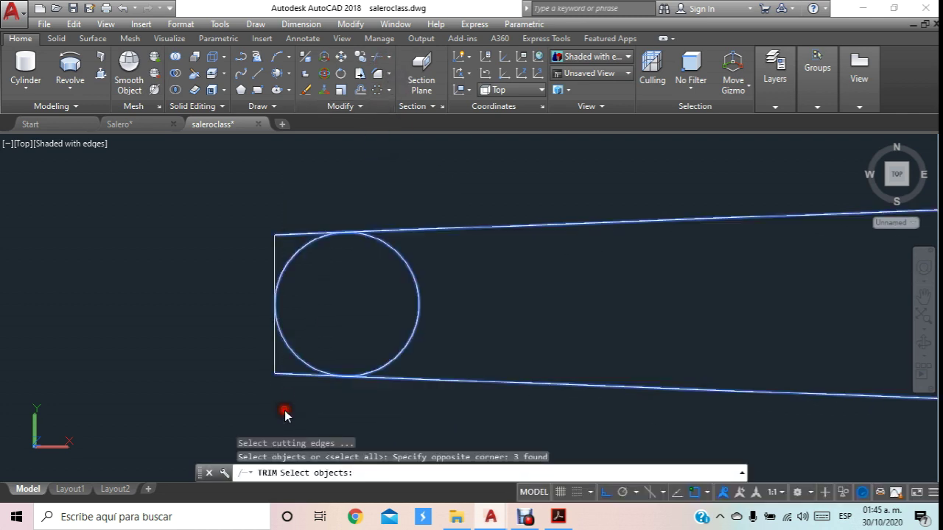
key(Return)
drag(290, 395, 257, 369)
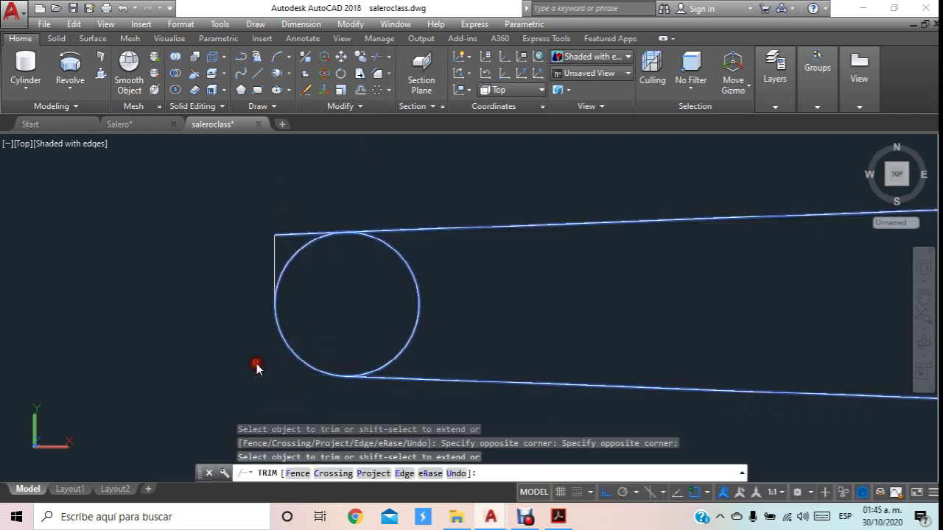
click(288, 214)
click(262, 241)
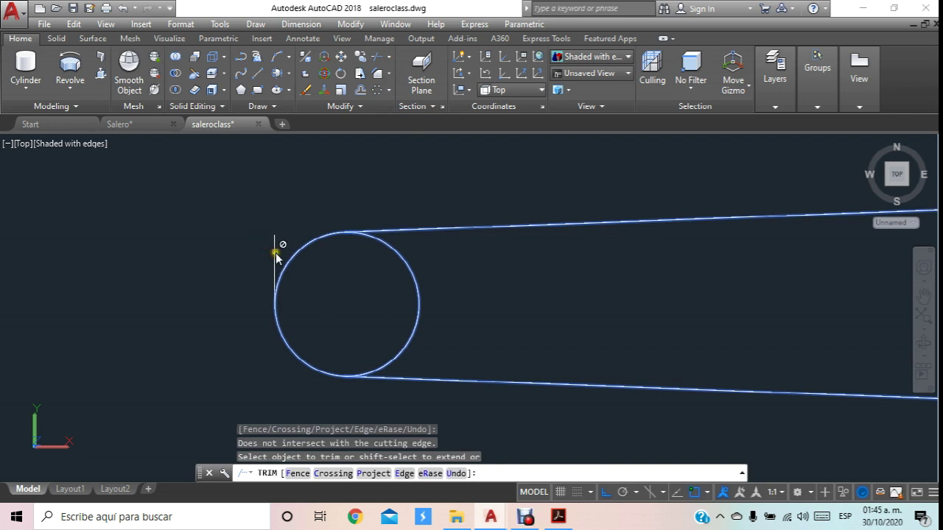
key(Escape)
Erase the leftover vertical line and trim off the circle's right half.
click(274, 249)
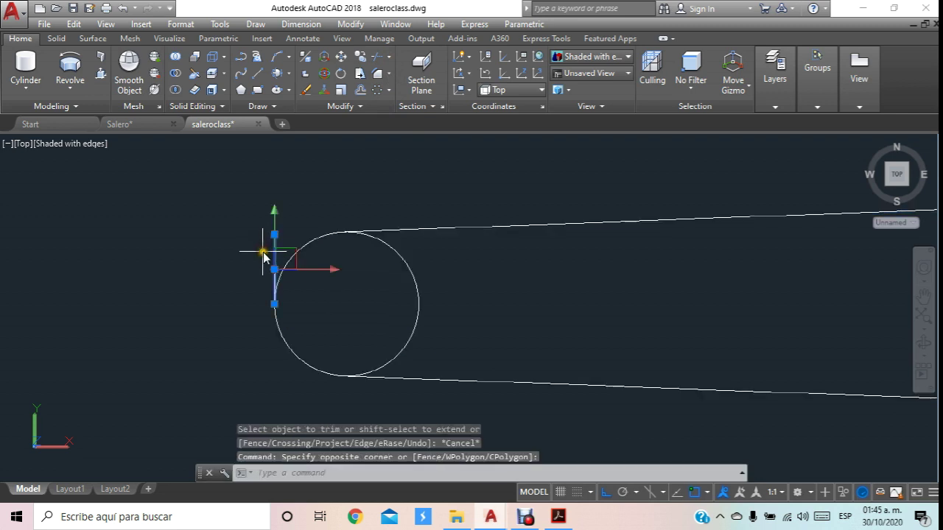
key(Delete)
click(376, 56)
click(568, 173)
click(520, 399)
key(Return)
click(484, 312)
click(415, 311)
key(Escape)
Review the trimmed handle outline and switch to the Salero drawing.
scroll(415, 311, down, 5)
scroll(419, 307, down, 6)
scroll(418, 302, up, 2)
scroll(418, 304, up, 4)
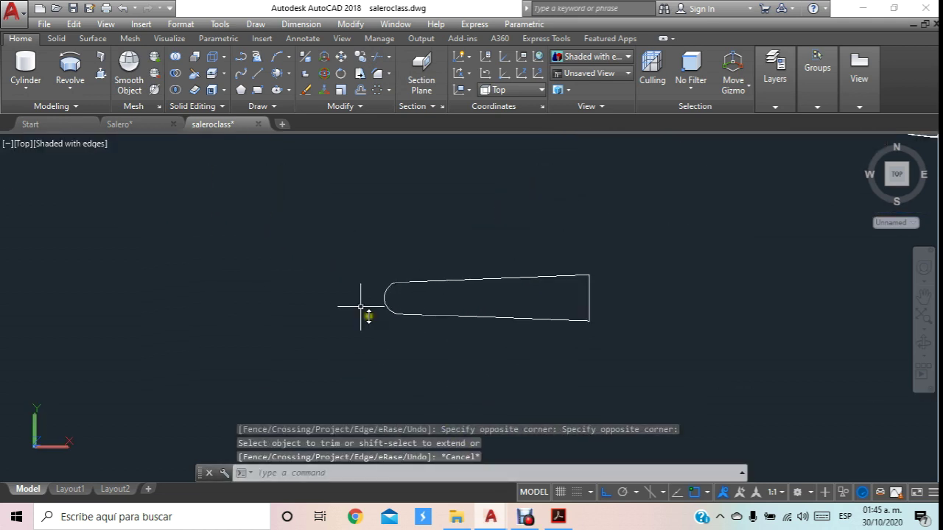
click(138, 126)
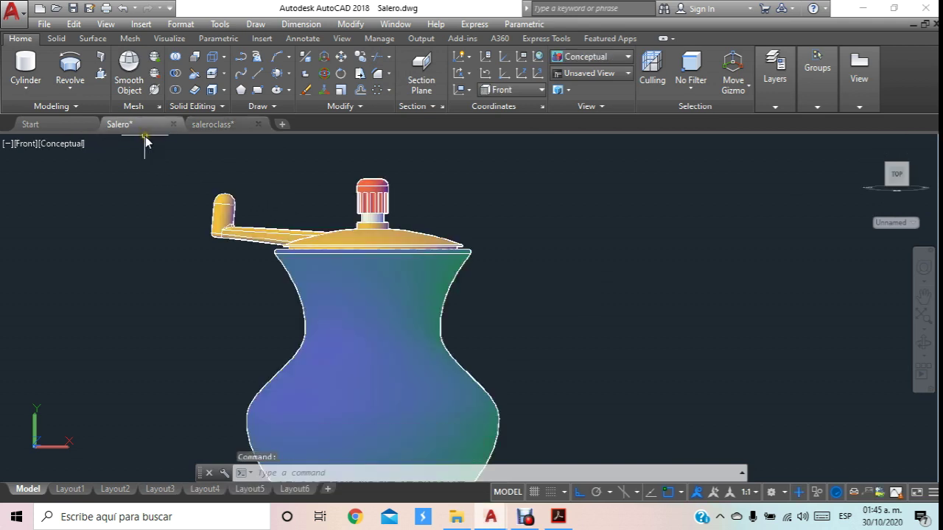
Try a line below the crank in Salero, cancel it, and switch to saleroclass.
scroll(250, 204, up, 3)
scroll(196, 257, up, 3)
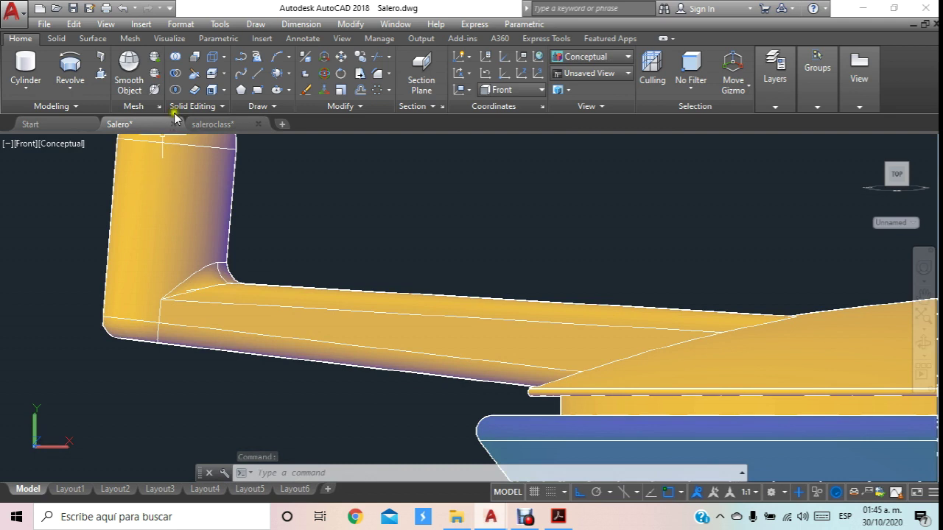
click(253, 75)
click(169, 345)
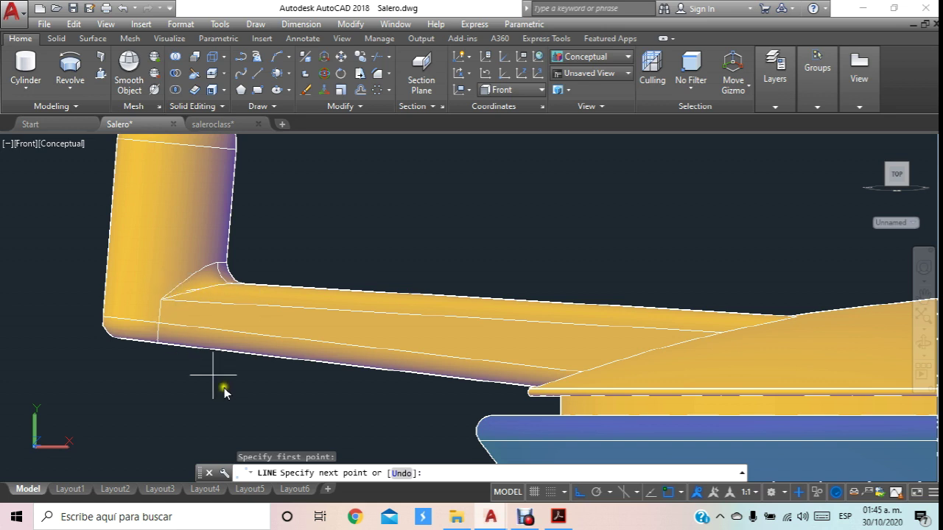
key(Escape)
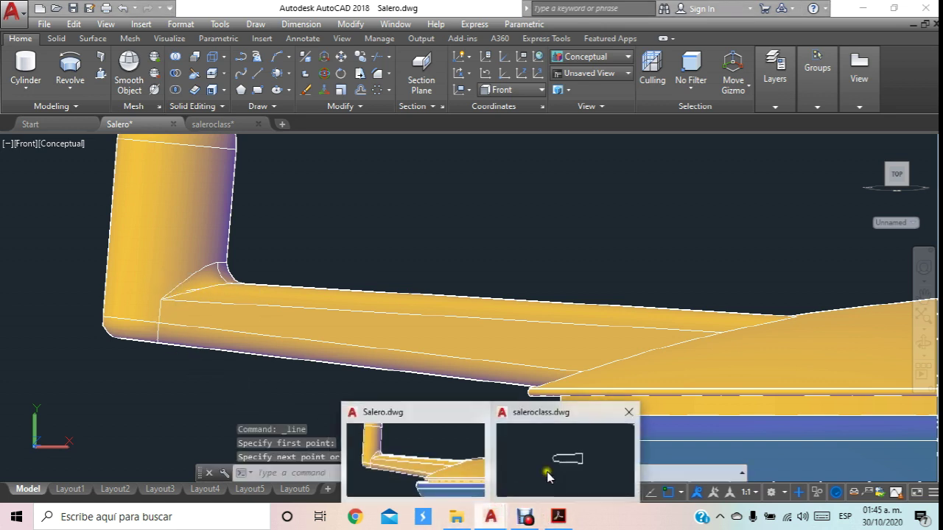
click(560, 460)
scroll(425, 279, up, 2)
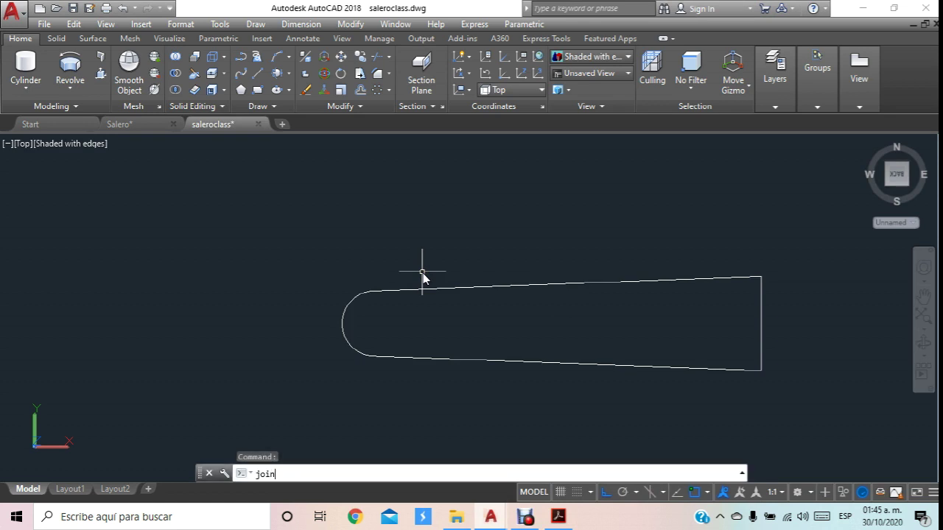
JOIN the four outline edges into one polyline and confirm by selecting it.
key(Return)
scroll(441, 36, down, 1)
scroll(503, 209, down, 2)
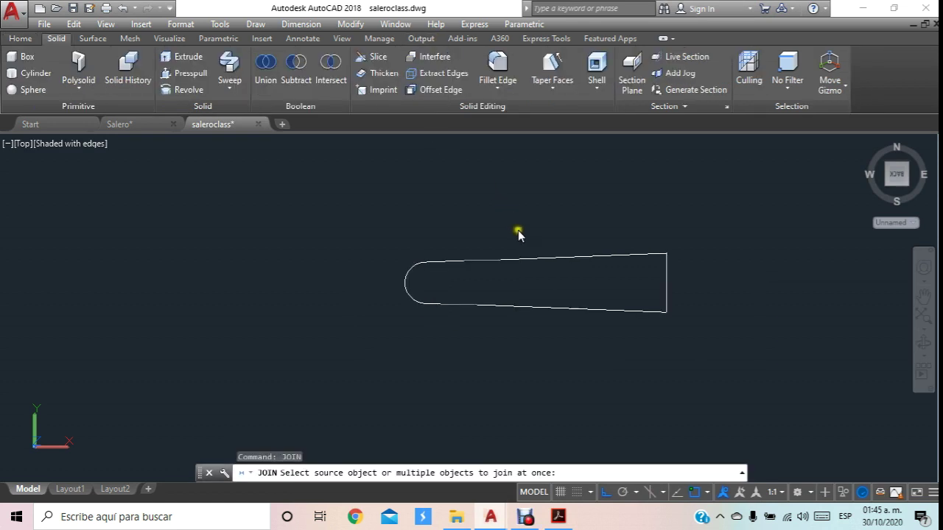
click(675, 211)
click(346, 352)
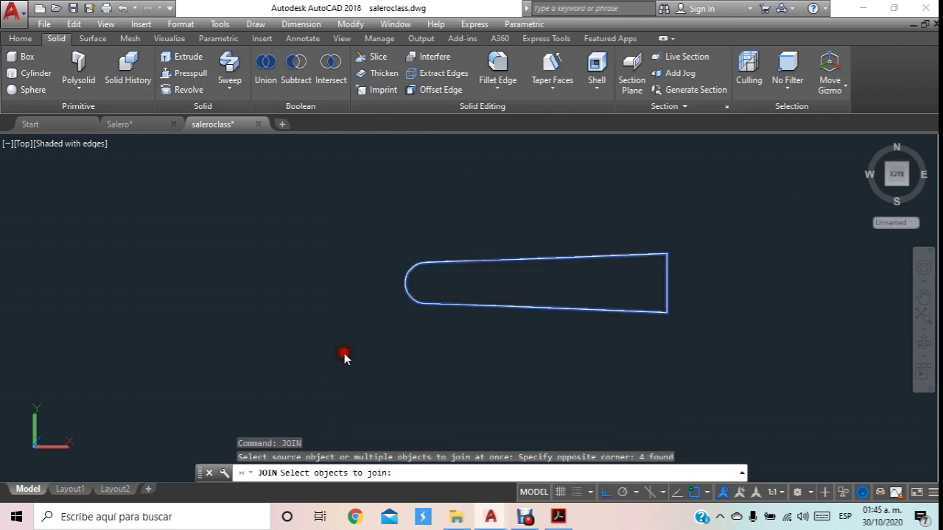
key(Return)
key(Return)
key(Escape)
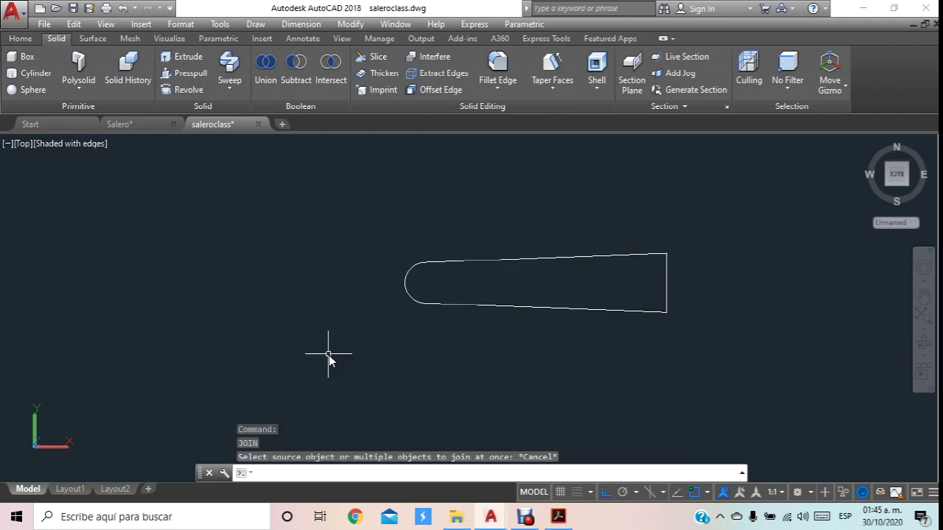
click(498, 306)
key(Escape)
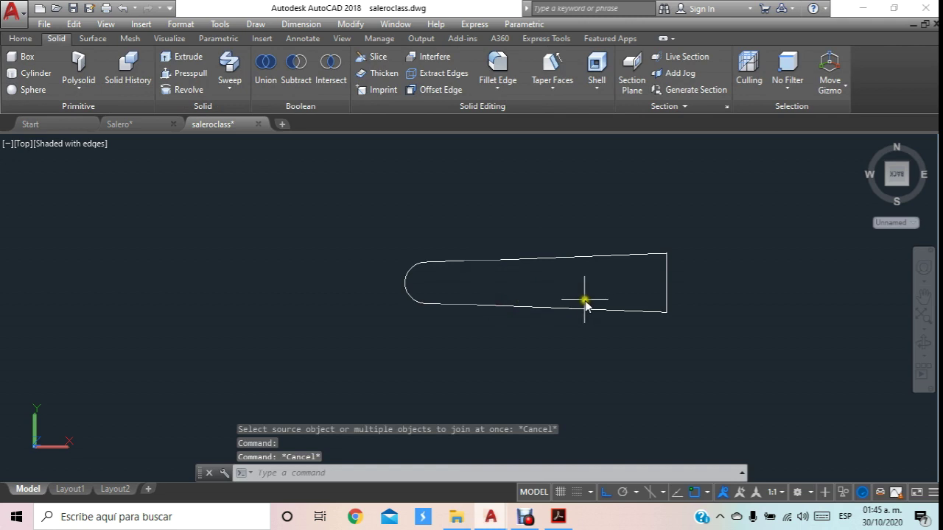
Orbit and zoom to inspect the joined handle outline in 3D.
drag(516, 290, 582, 214)
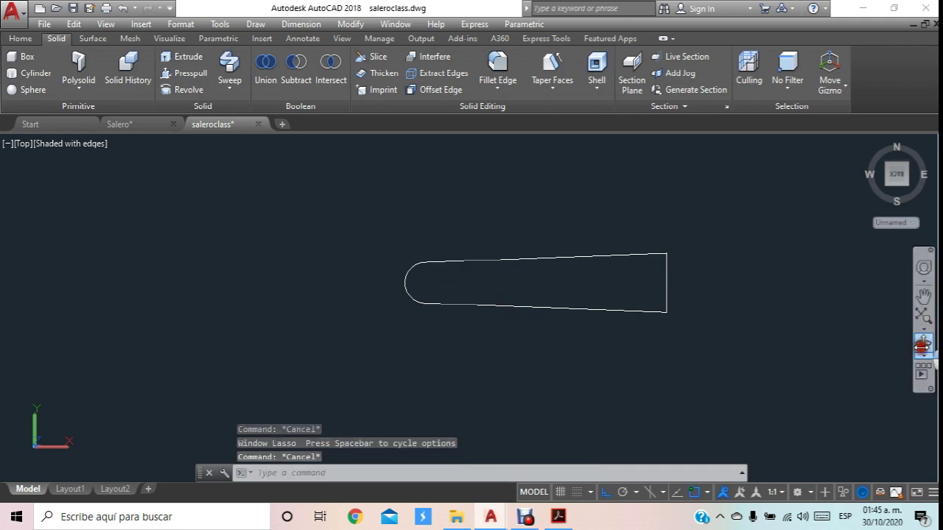
click(923, 341)
drag(545, 332, 508, 306)
scroll(506, 306, down, 5)
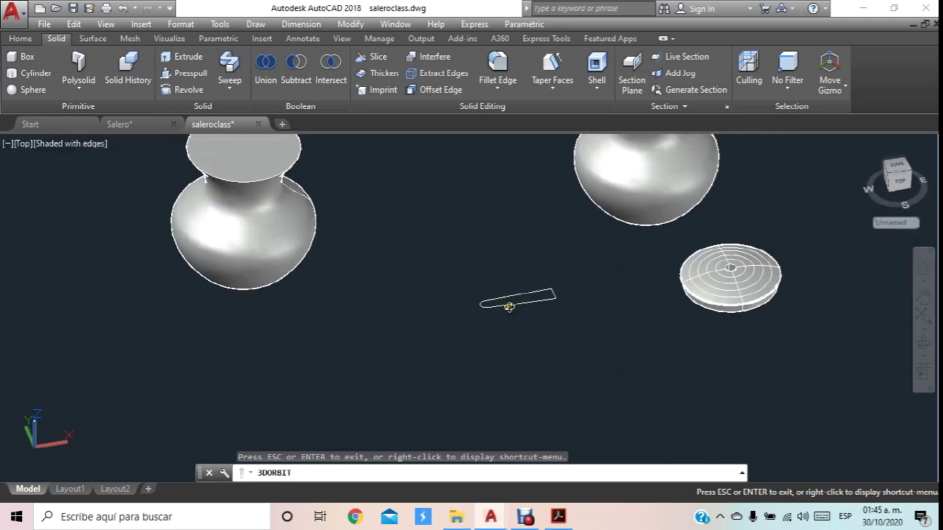
scroll(505, 307, down, 2)
scroll(516, 298, up, 2)
scroll(526, 295, up, 2)
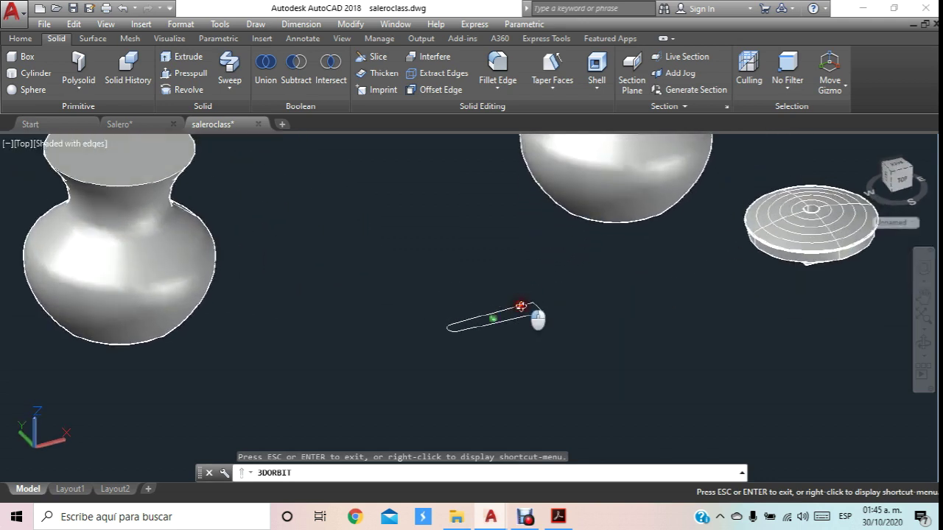
scroll(531, 313, up, 2)
scroll(525, 308, up, 1)
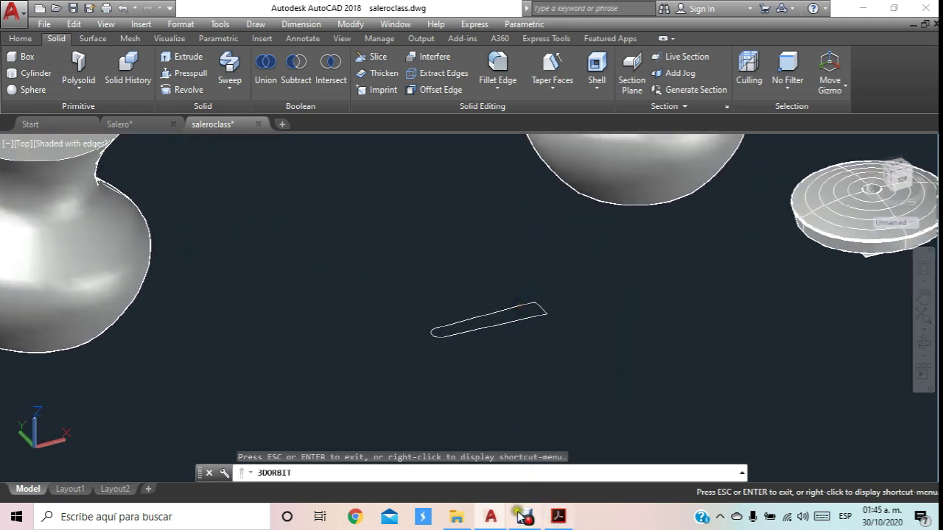
Back in Salero, start and cancel trial lines below and above the crank arm.
click(120, 125)
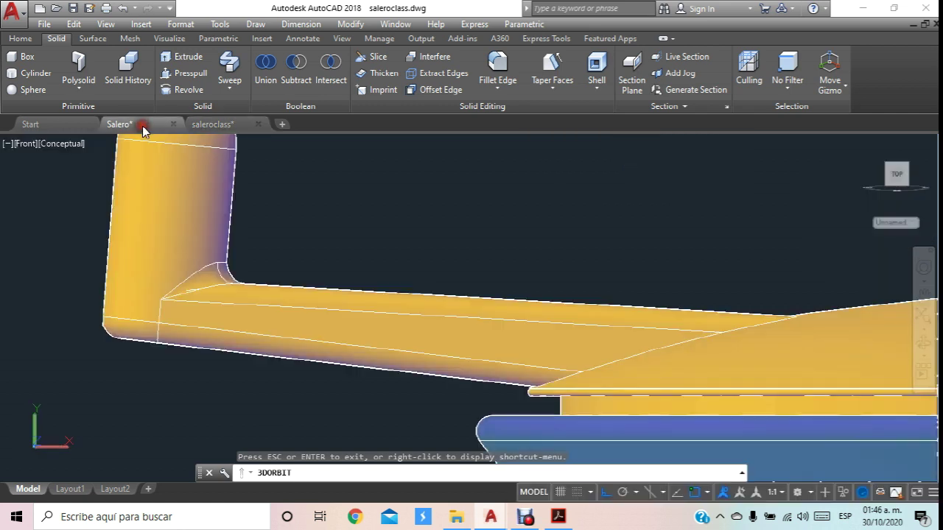
scroll(442, 265, down, 3)
middle_drag(474, 280, 455, 282)
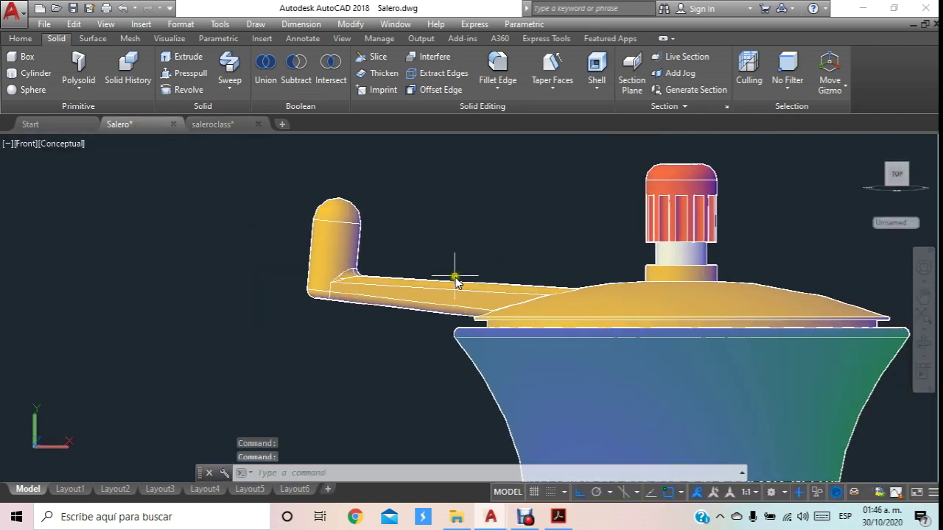
scroll(478, 321, up, 2)
click(29, 39)
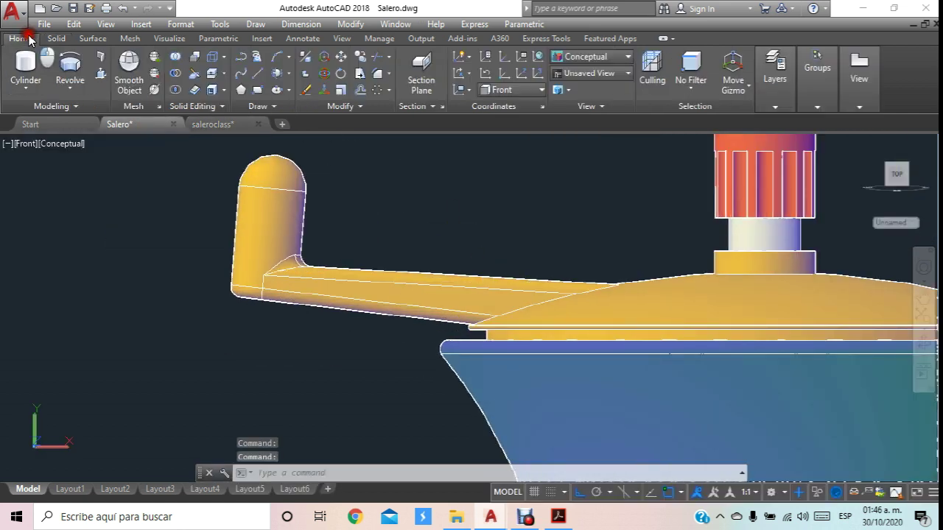
click(257, 76)
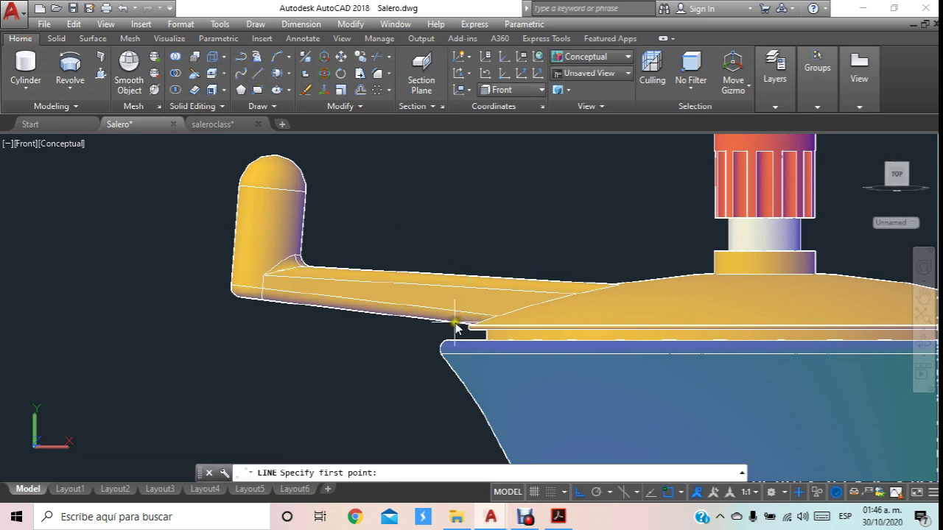
click(455, 329)
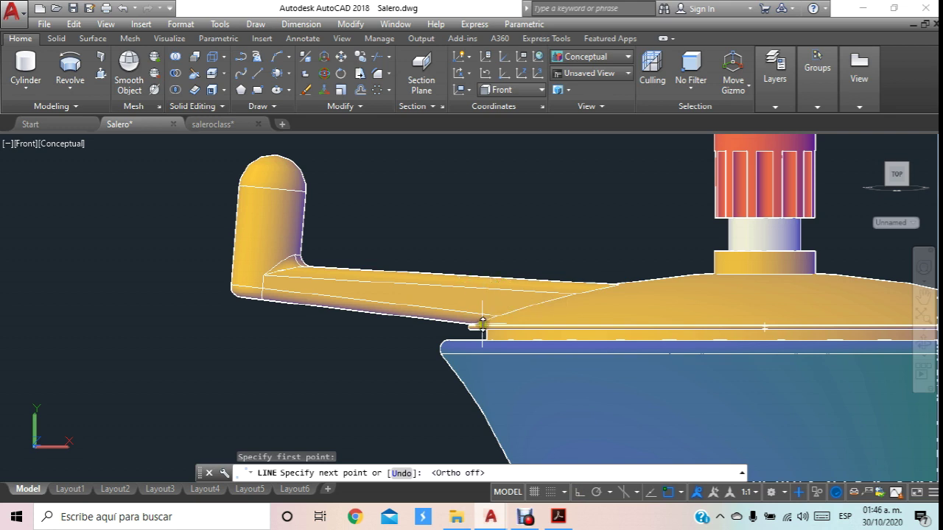
key(Escape)
click(243, 75)
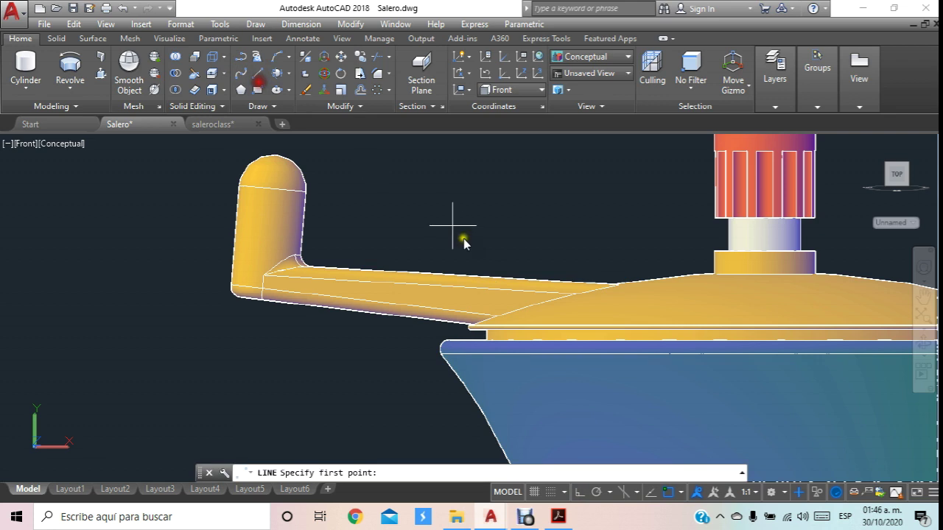
click(499, 258)
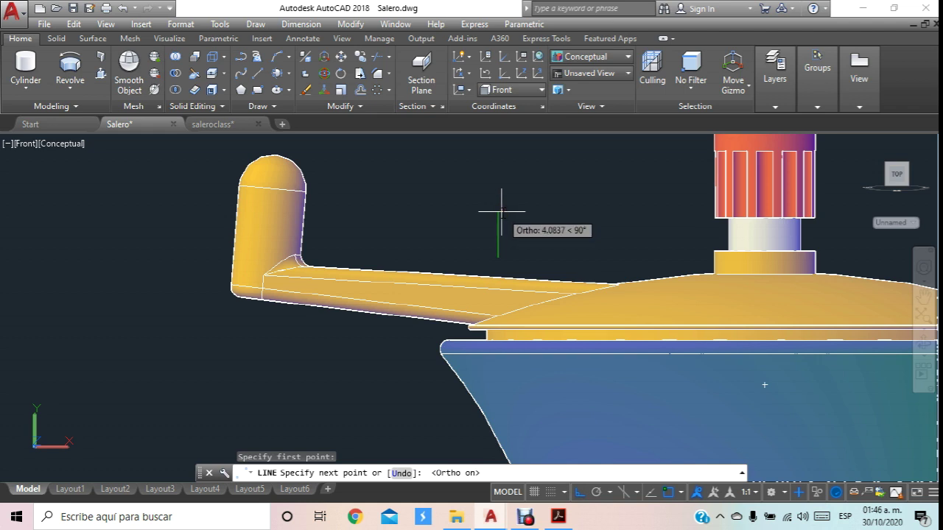
key(Escape)
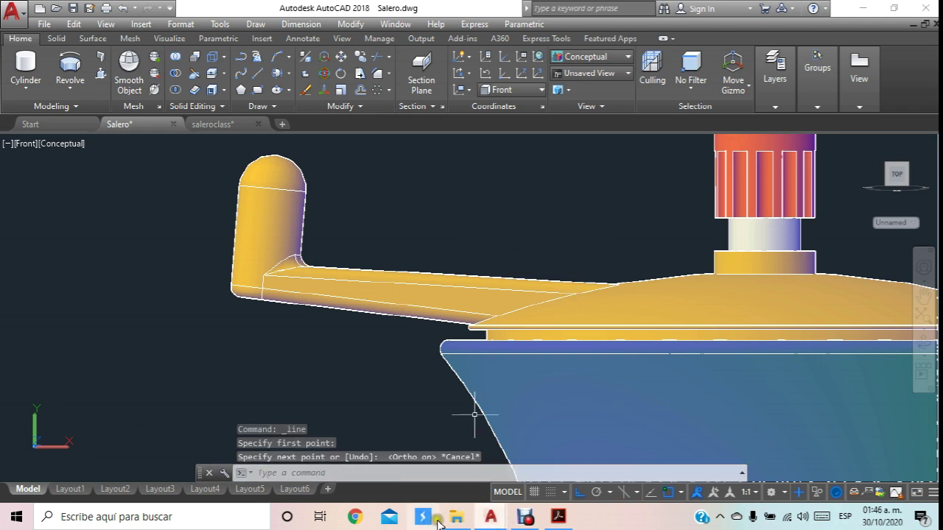
Extrude the closed handle outline in saleroclass 6 units, then view from the Front.
click(213, 125)
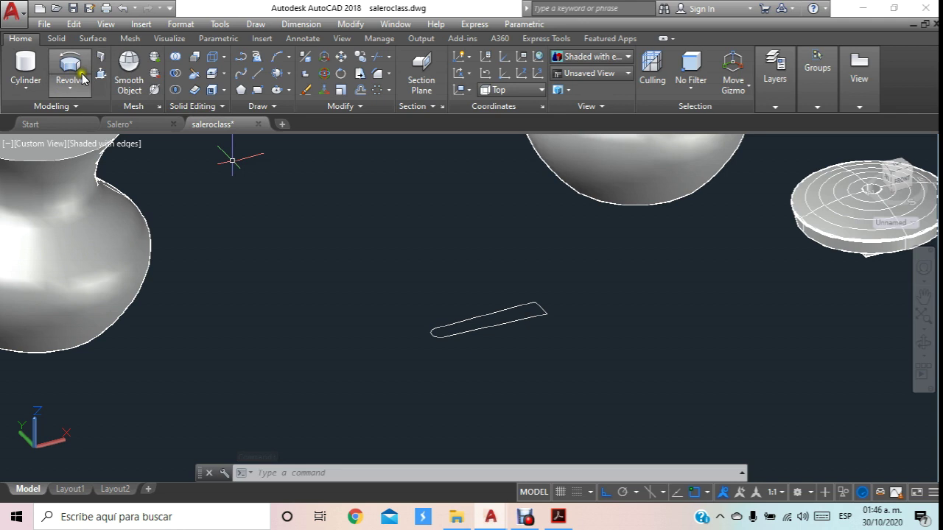
click(70, 88)
click(83, 112)
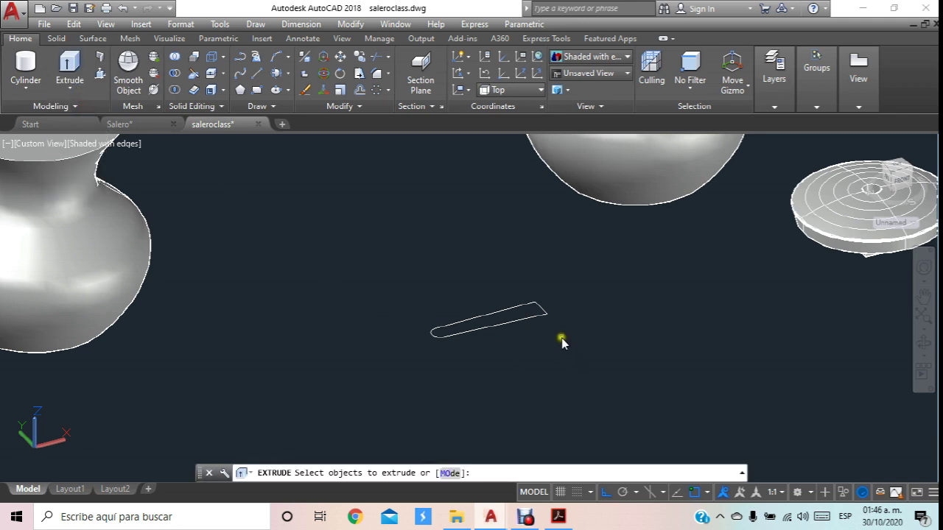
click(545, 314)
key(Return)
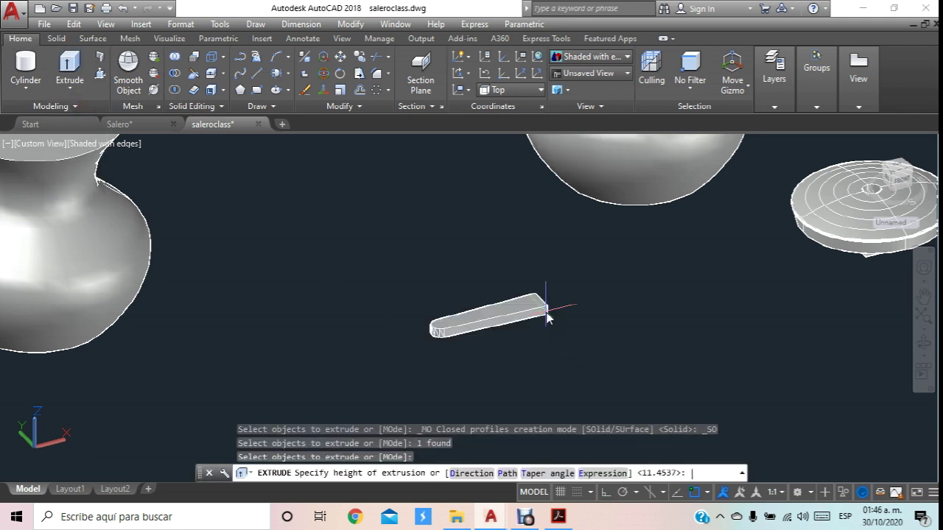
text(6)
key(Return)
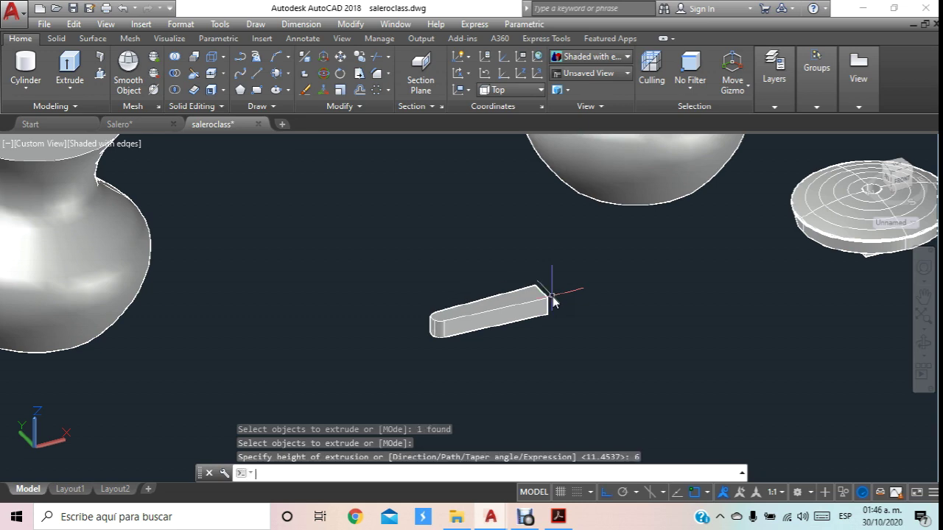
key(Escape)
scroll(553, 301, up, 2)
scroll(582, 313, up, 1)
scroll(594, 322, down, 4)
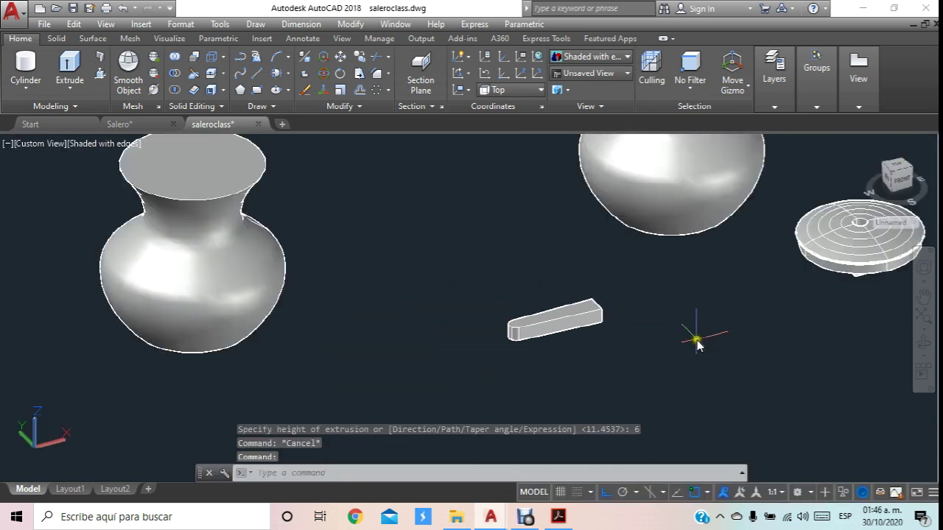
key(Escape)
click(902, 182)
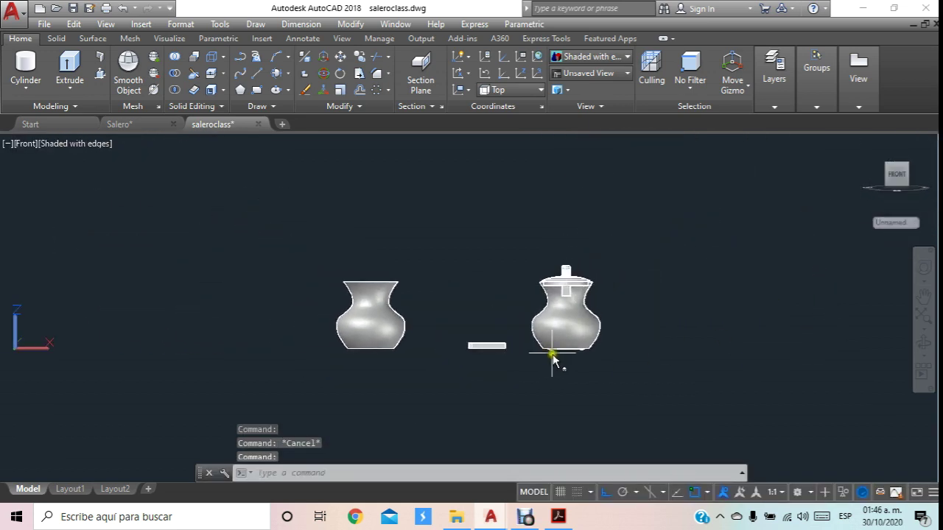
Draw a 40-unit horizontal line beside the extruded bar.
scroll(420, 331, up, 5)
middle_drag(390, 306, 398, 329)
scroll(363, 262, up, 2)
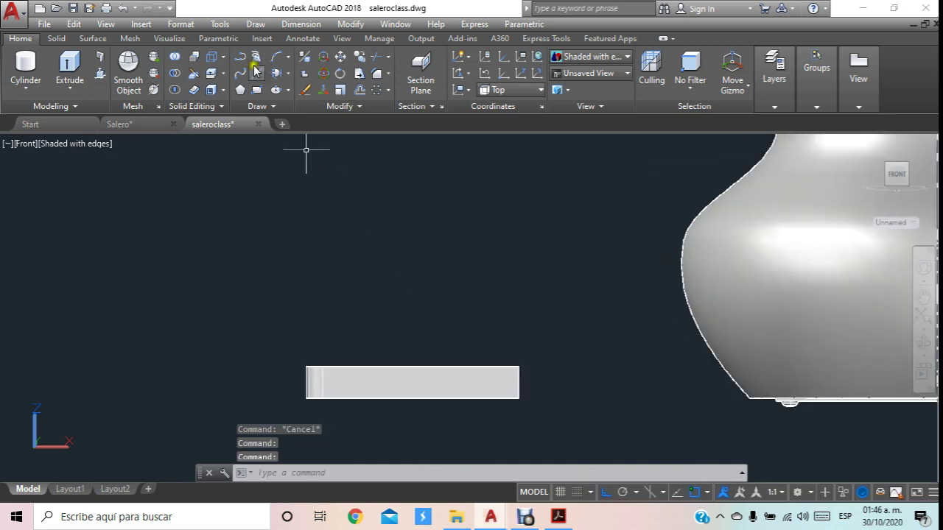
click(252, 78)
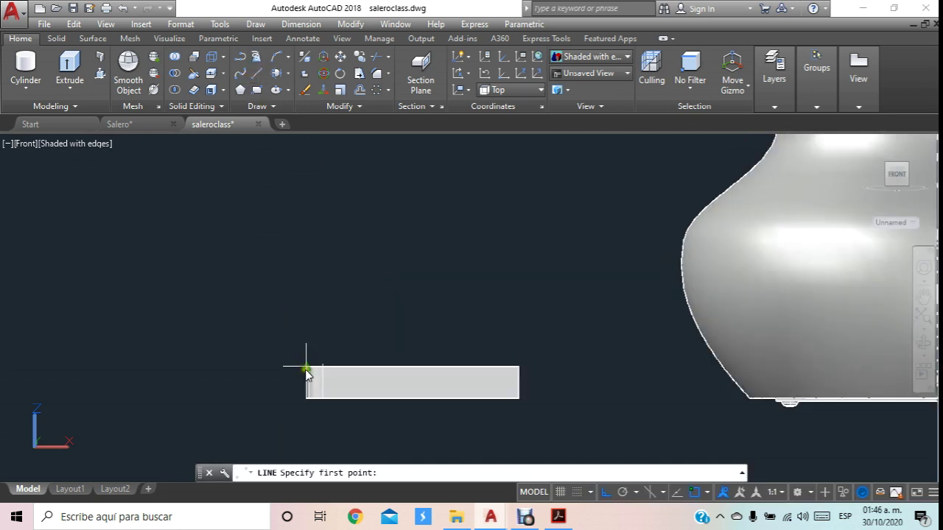
click(305, 254)
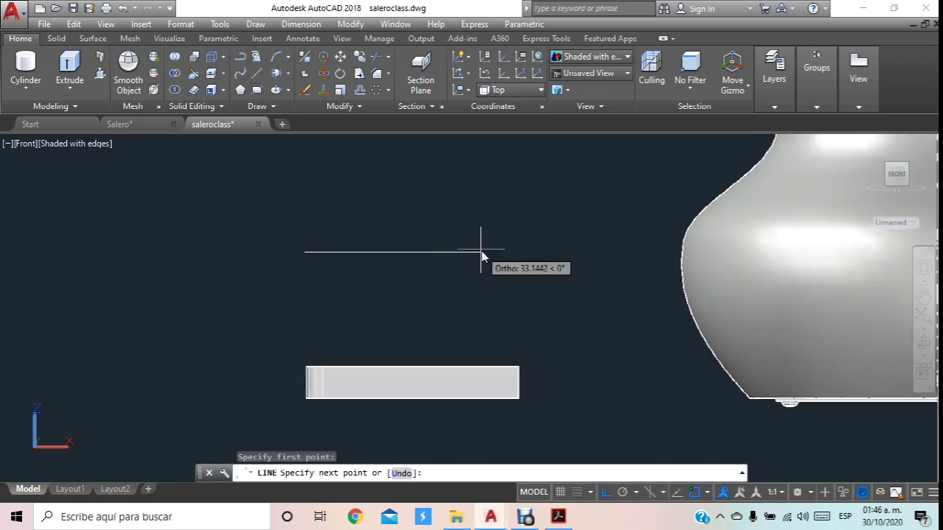
text(40)
key(Return)
key(Escape)
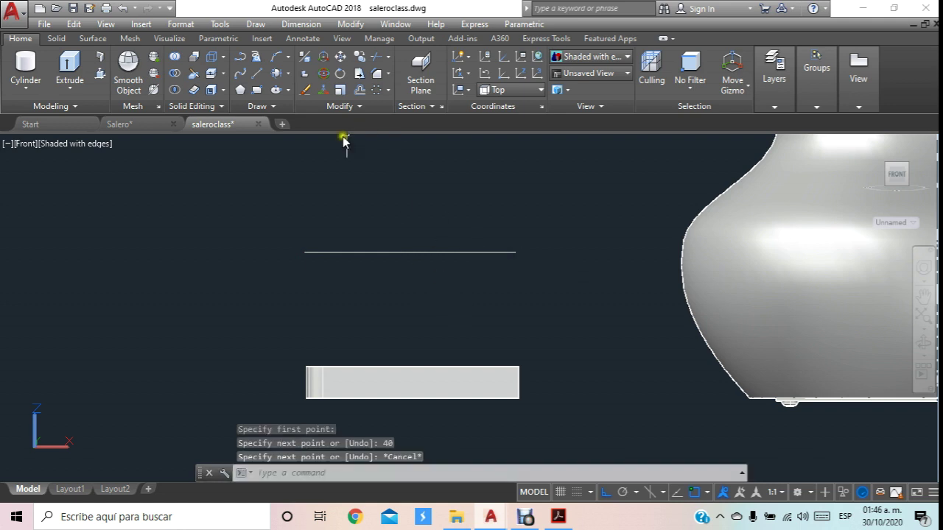
Abandon a line attempt and set the UCS to Front.
click(249, 81)
scroll(301, 218, up, 3)
click(297, 265)
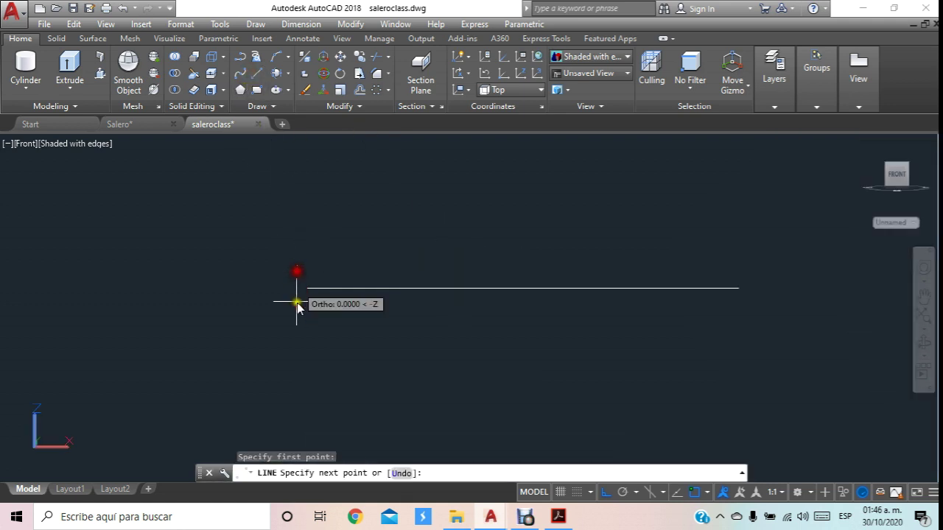
key(Escape)
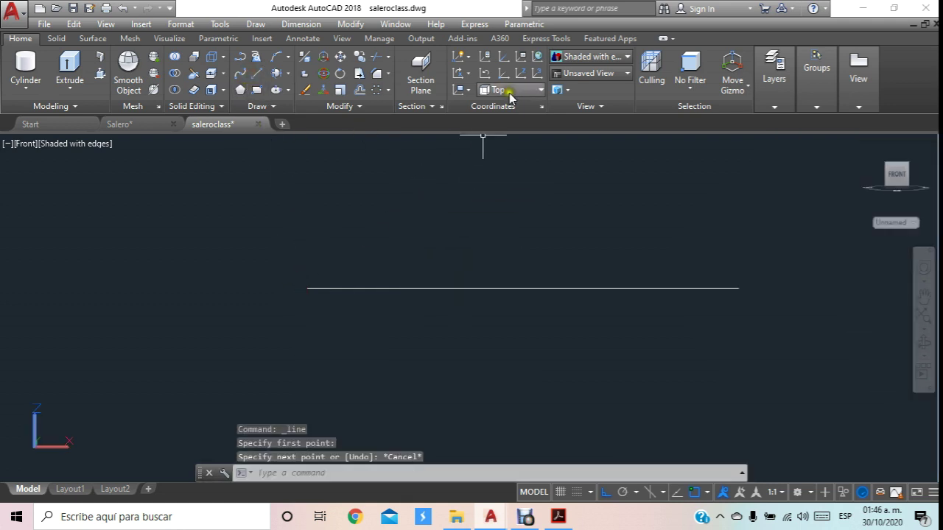
click(505, 94)
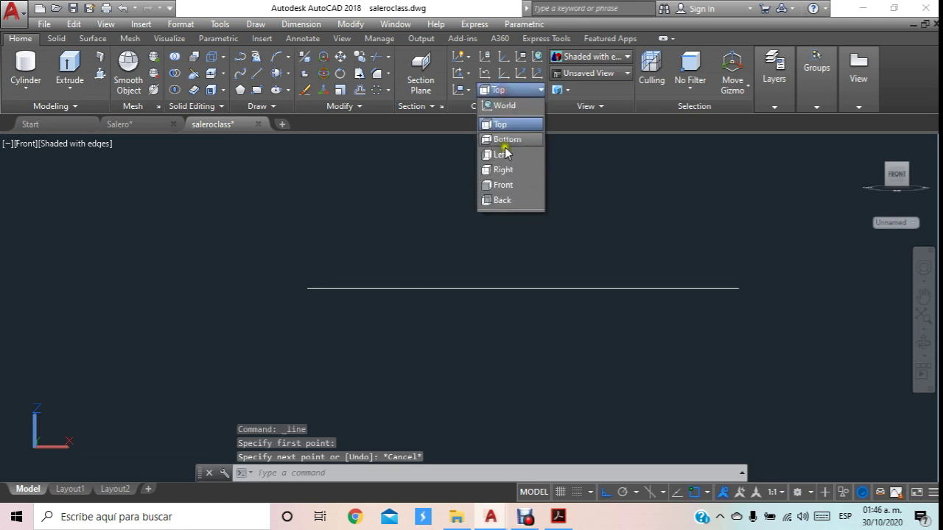
click(503, 185)
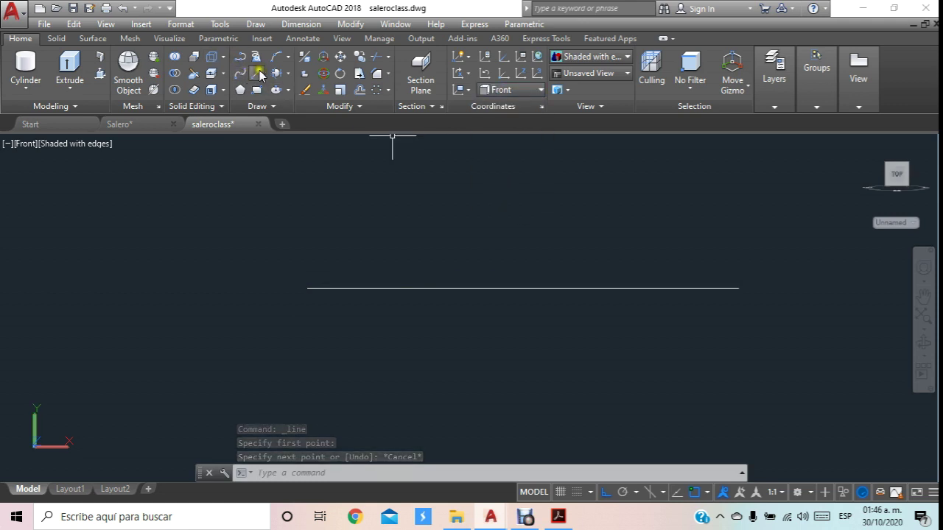
Draw a 3-unit vertical line and move it to the horizontal line's left end.
click(256, 73)
click(224, 221)
text(3)
key(Return)
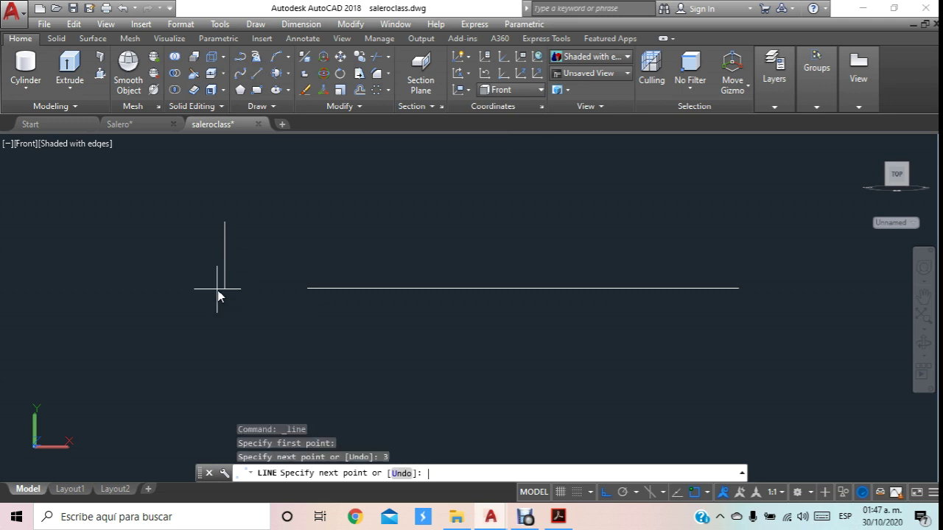
key(Escape)
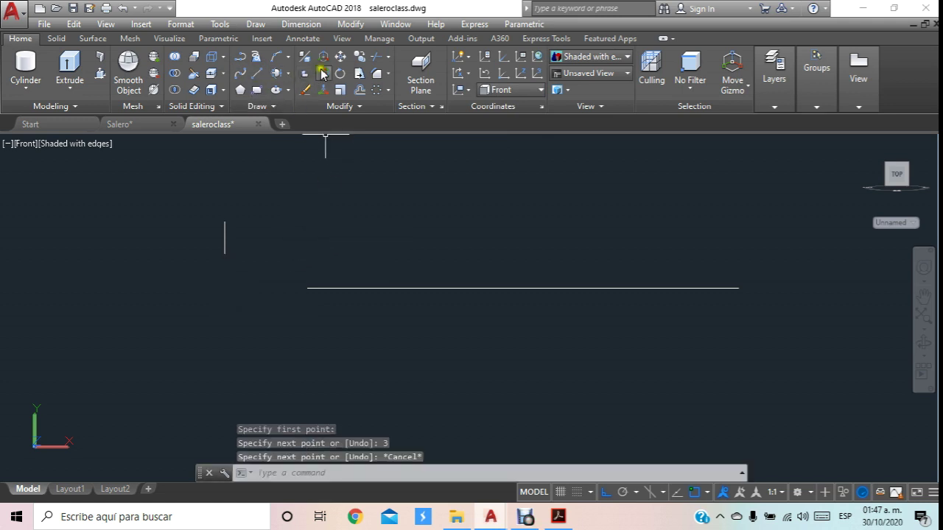
click(341, 59)
click(263, 199)
click(158, 295)
key(Return)
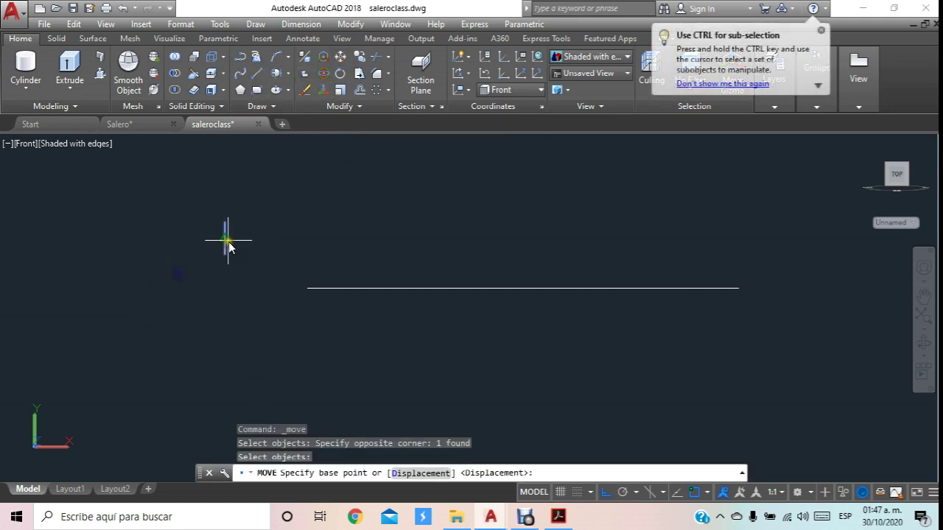
click(226, 238)
click(308, 287)
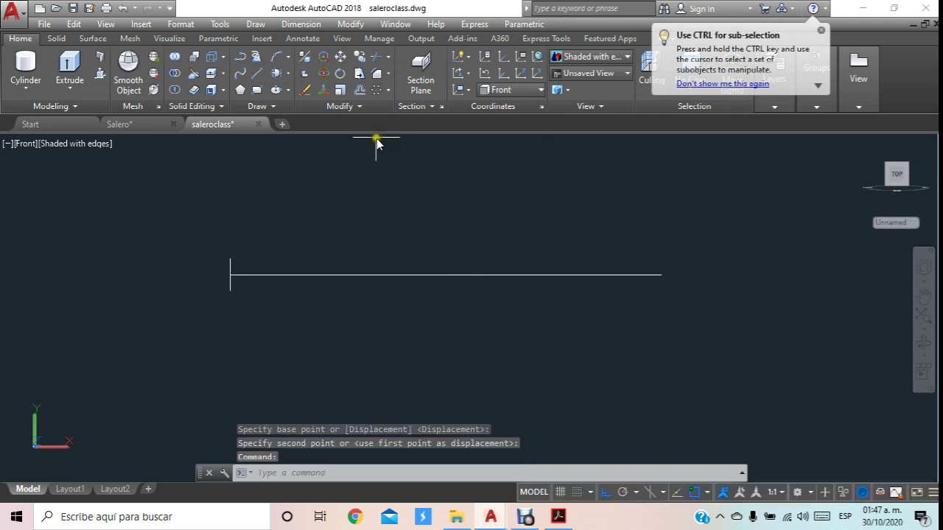
Draw a 6-unit vertical line and move its midpoint to the horizontal line's right end.
click(257, 73)
click(700, 226)
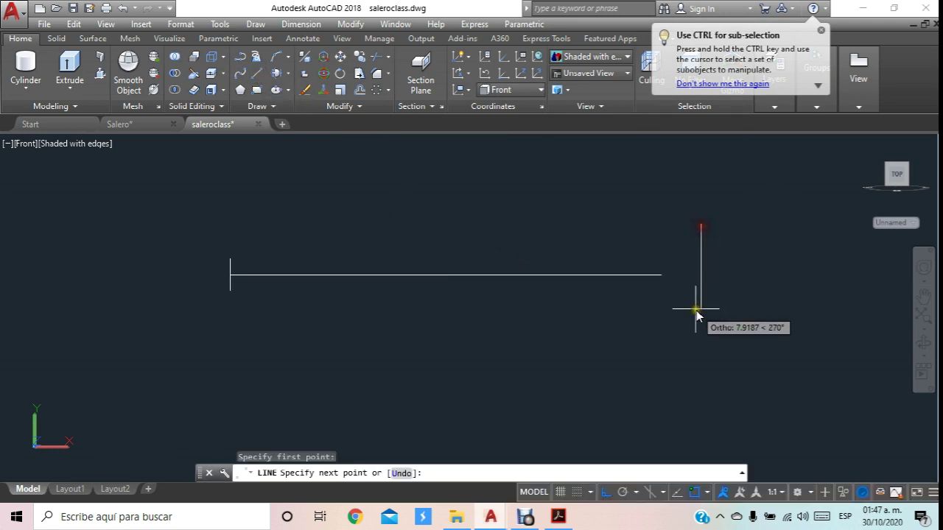
text(6)
key(Return)
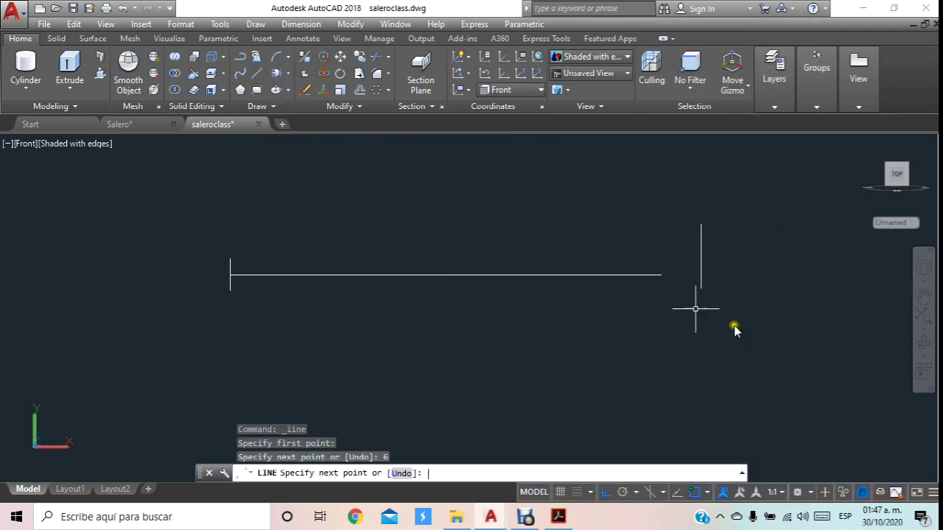
key(Escape)
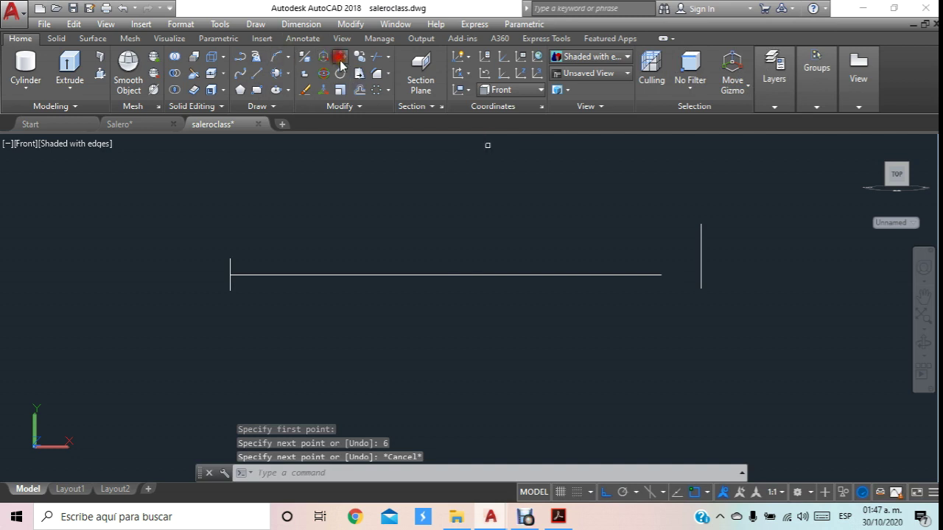
click(340, 62)
click(729, 204)
click(688, 310)
key(Return)
click(703, 255)
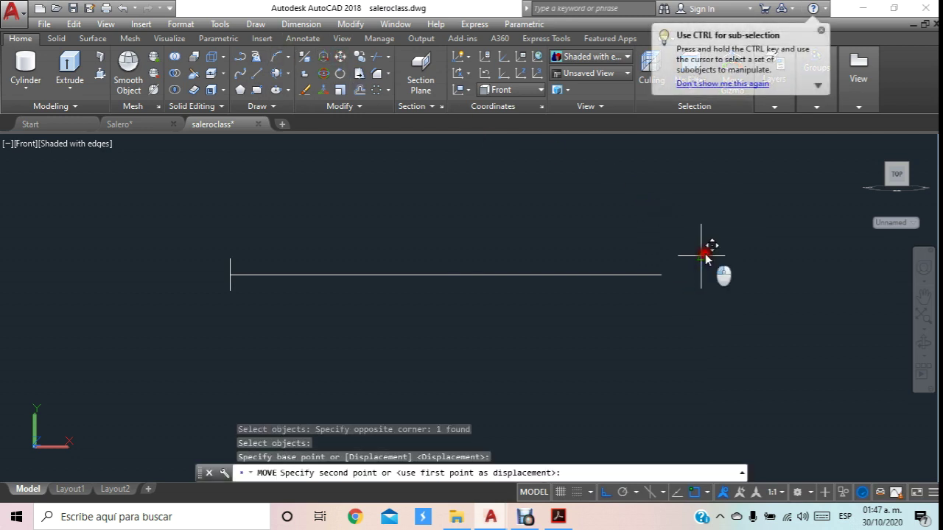
click(662, 277)
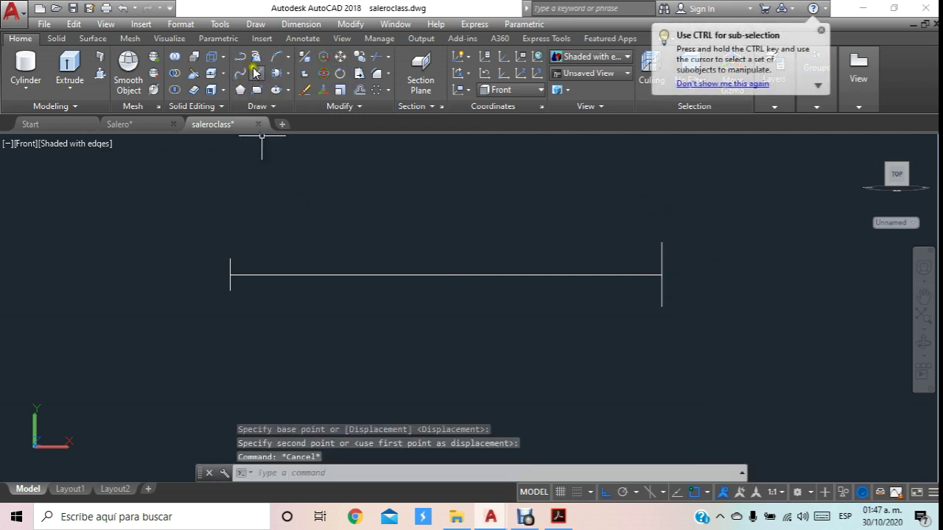
click(255, 73)
Draw the right vertical, top and left edges of the tapered outline with Line.
click(232, 259)
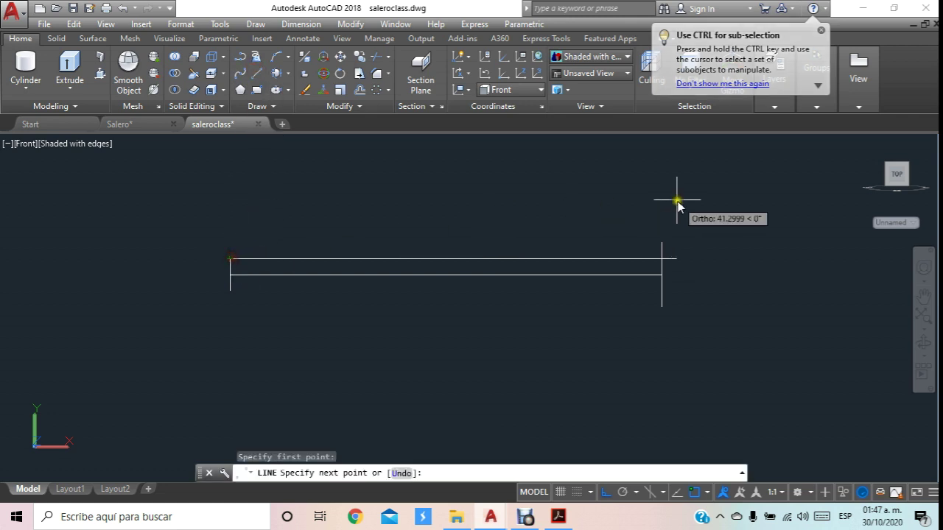
scroll(659, 247, down, 5)
scroll(660, 244, up, 3)
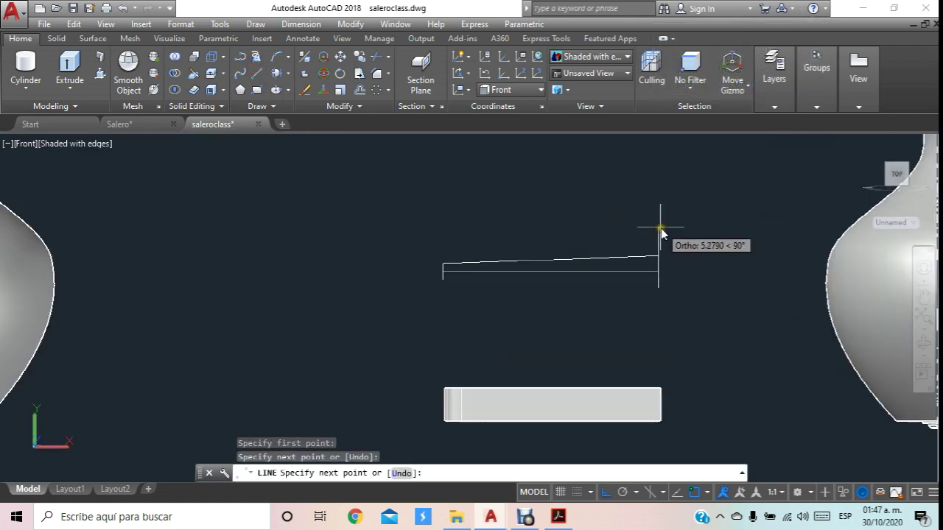
click(655, 197)
click(379, 202)
key(Escape)
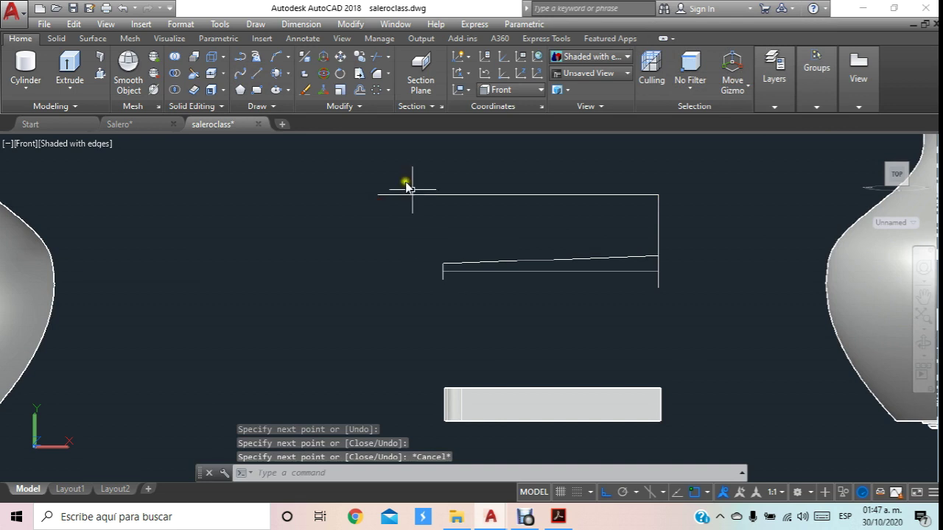
click(258, 76)
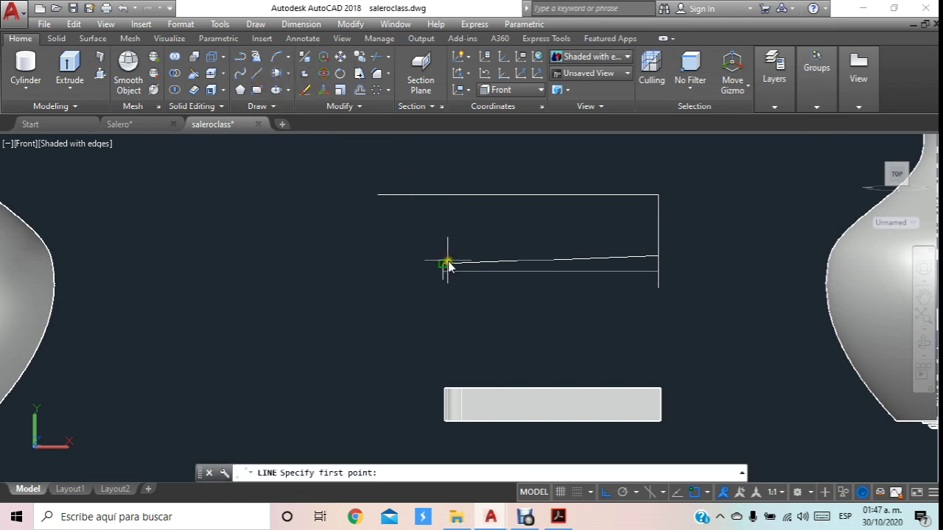
click(445, 264)
click(443, 195)
key(Escape)
Grip-stretch the top edge's left endpoint so it meets the left corner.
click(391, 210)
click(381, 194)
click(378, 196)
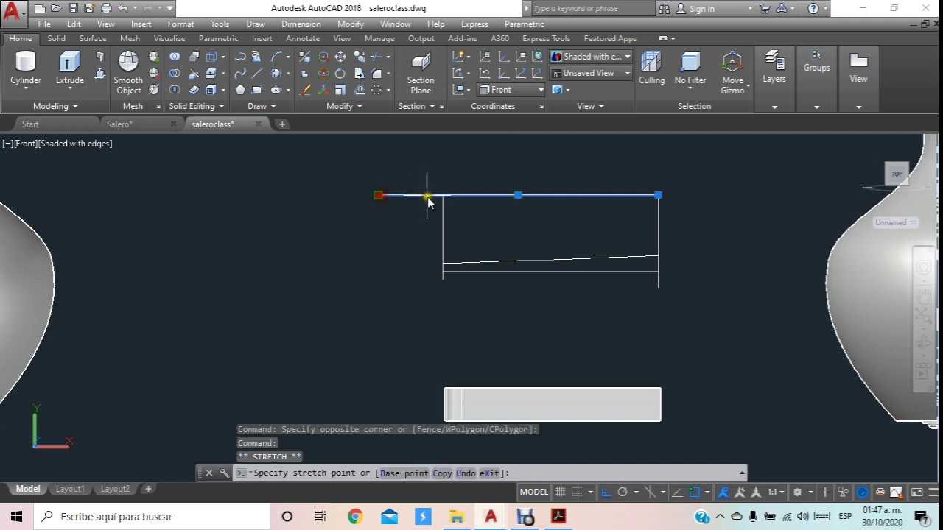
click(440, 201)
key(Escape)
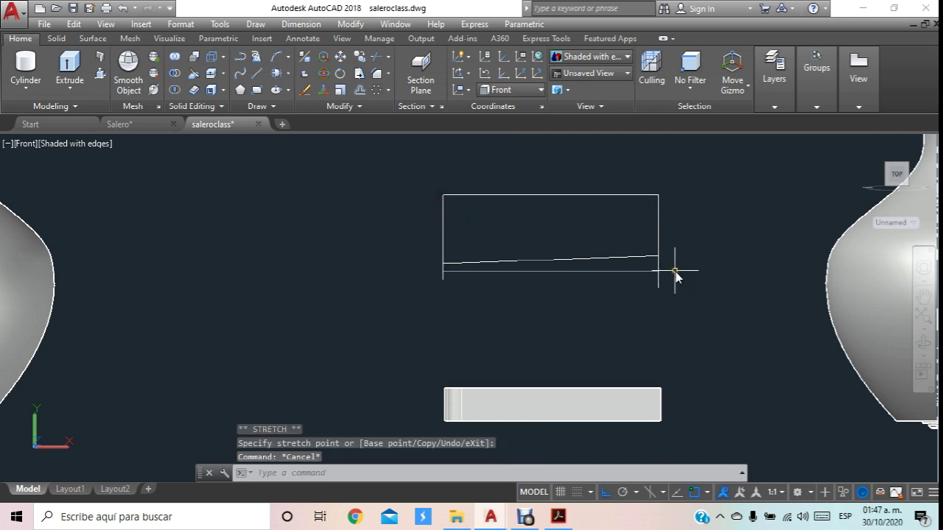
JOIN the top, right, left and sloped bottom edges into one polyline.
text(jo)
key(Return)
click(661, 219)
click(568, 178)
click(407, 230)
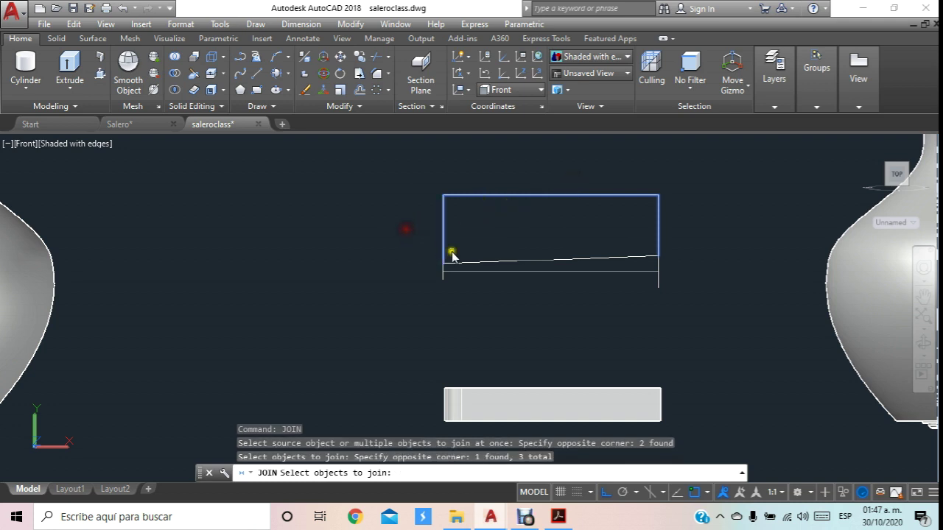
scroll(453, 252, up, 2)
click(543, 256)
click(519, 275)
key(Return)
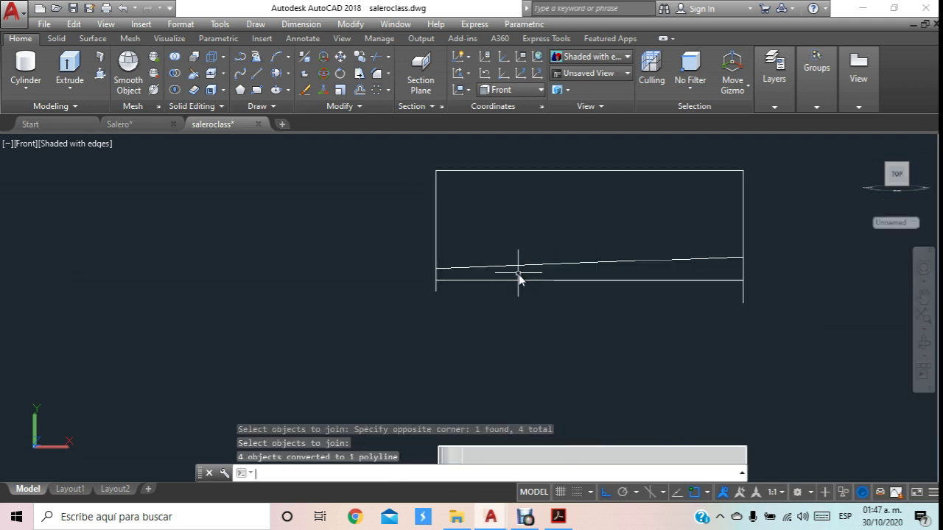
Confirm the outline selects as one piece and pan it beside the vase.
key(Escape)
click(603, 264)
key(Escape)
middle_drag(523, 192, 369, 202)
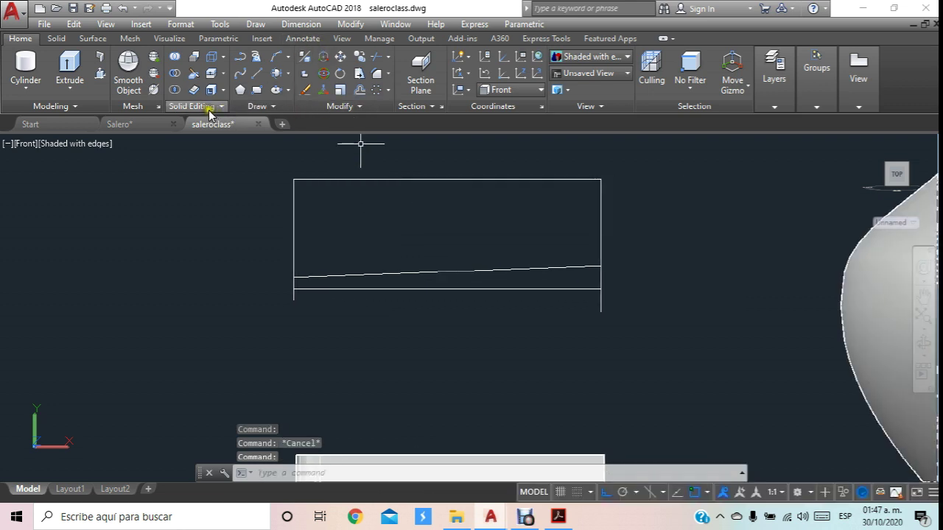
Mirror the upper tapered profile across the horizontal line, keeping the original.
click(326, 110)
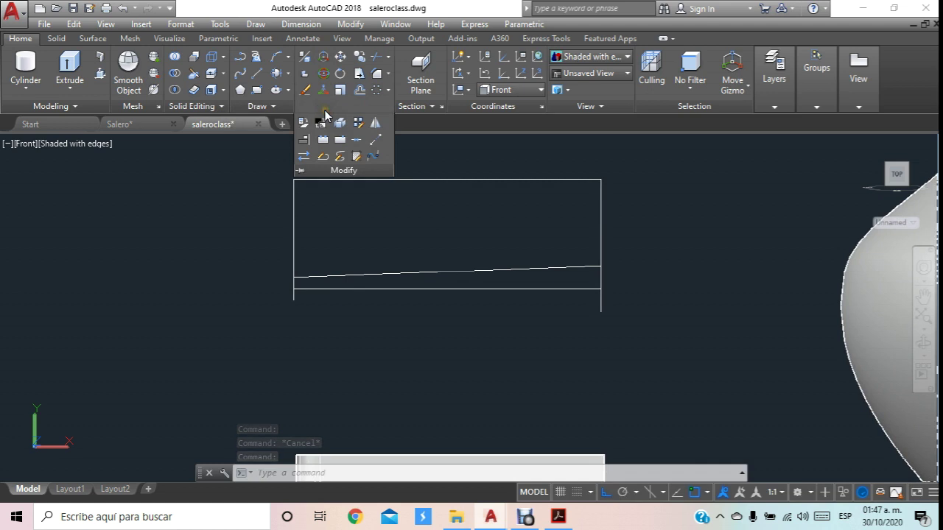
click(373, 126)
drag(612, 183, 577, 208)
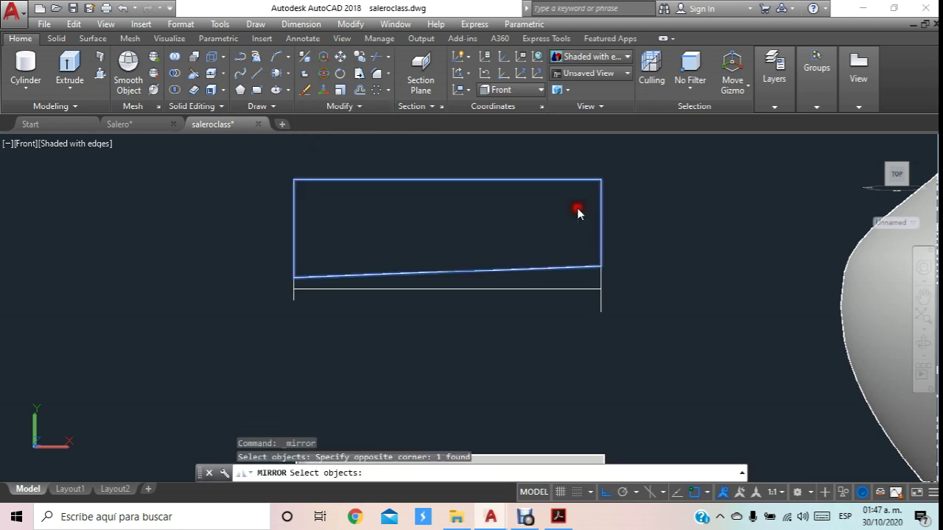
key(Return)
click(600, 290)
click(685, 286)
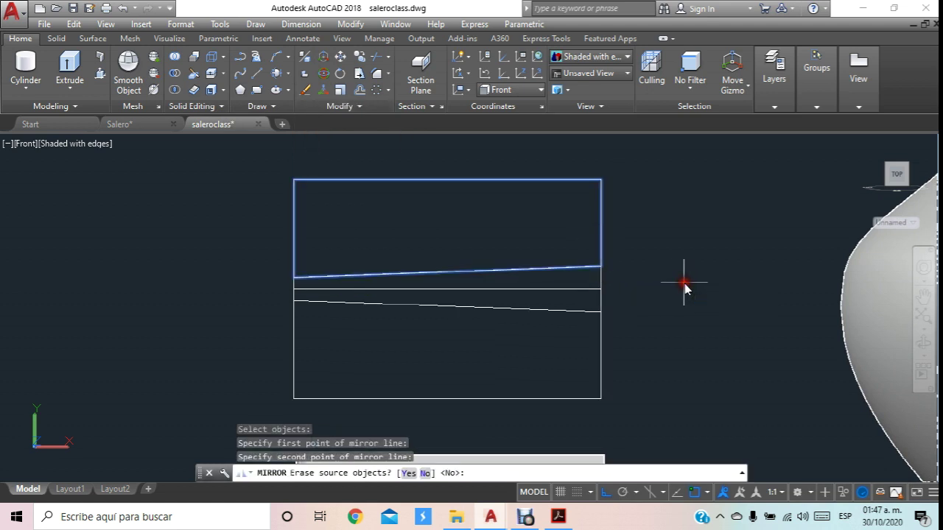
key(Return)
Erase the leftover middle line and the short vertical segment between the profiles.
click(649, 287)
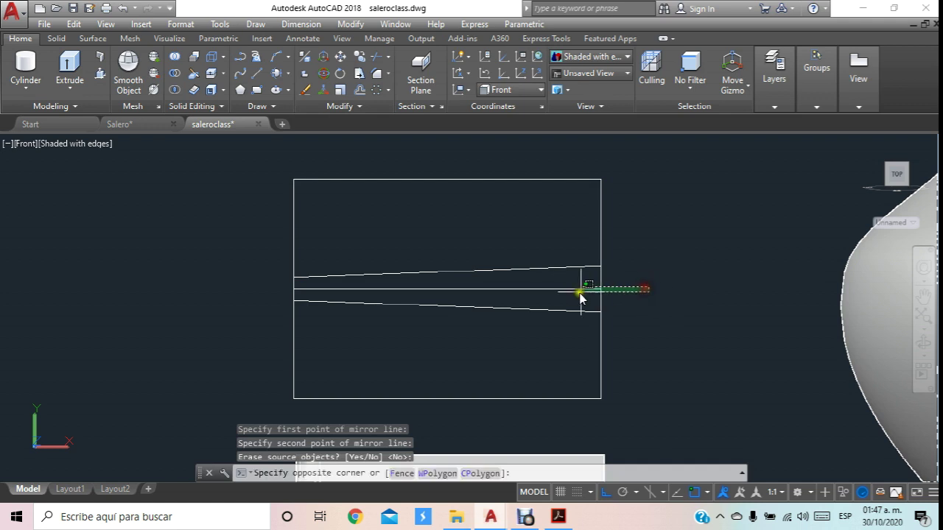
click(608, 306)
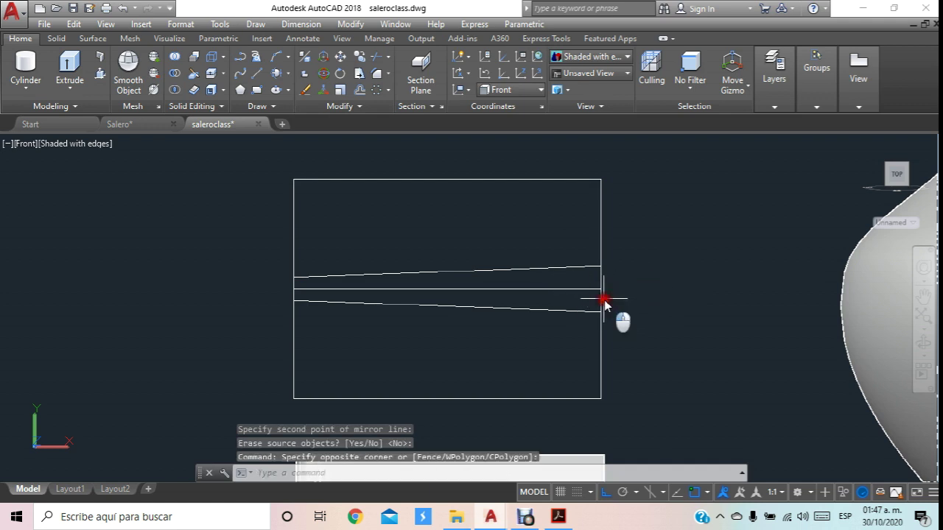
key(Delete)
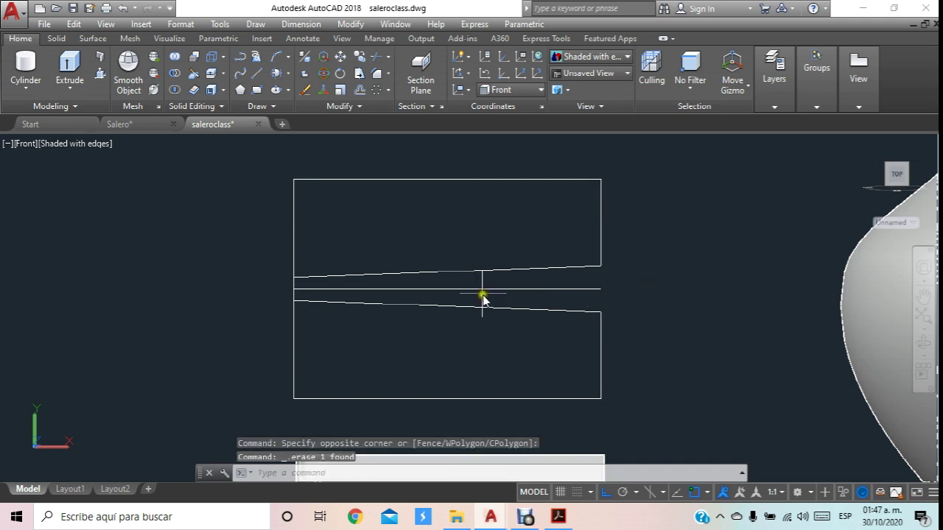
scroll(308, 288, up, 3)
key(Delete)
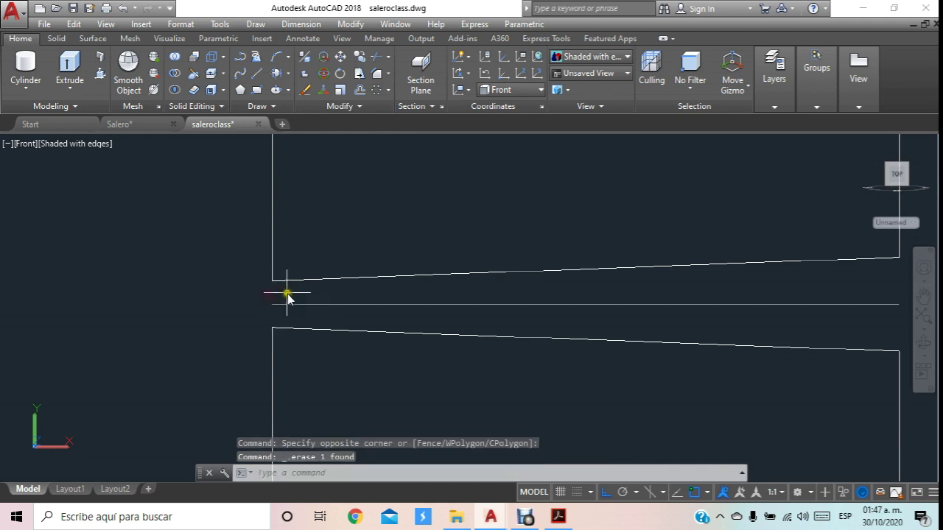
scroll(287, 295, down, 5)
click(289, 293)
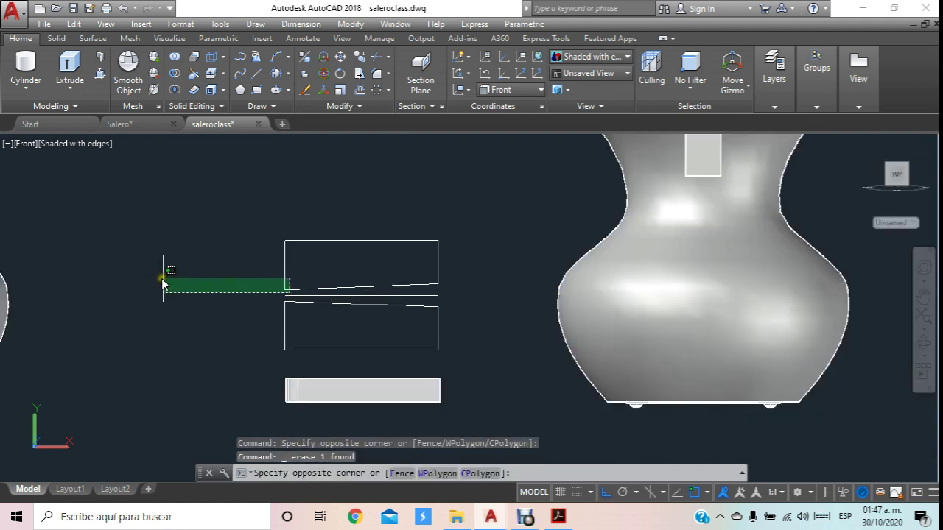
key(Escape)
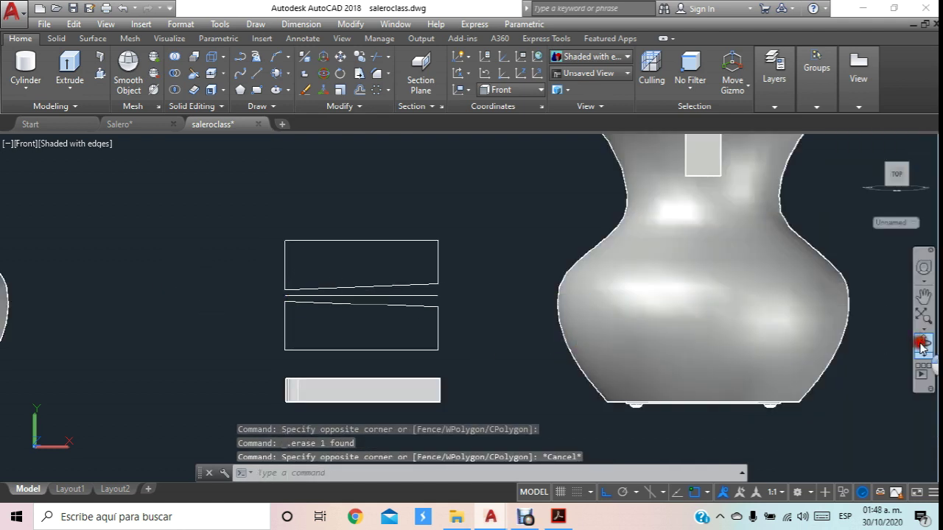
click(922, 344)
From a tilted 3D view, extrude both tapered profiles into solids at the default height.
mouse_move(471, 284)
mouse_down()
mouse_move(386, 244)
mouse_move(400, 269)
mouse_move(385, 233)
mouse_move(408, 286)
mouse_move(433, 271)
mouse_up()
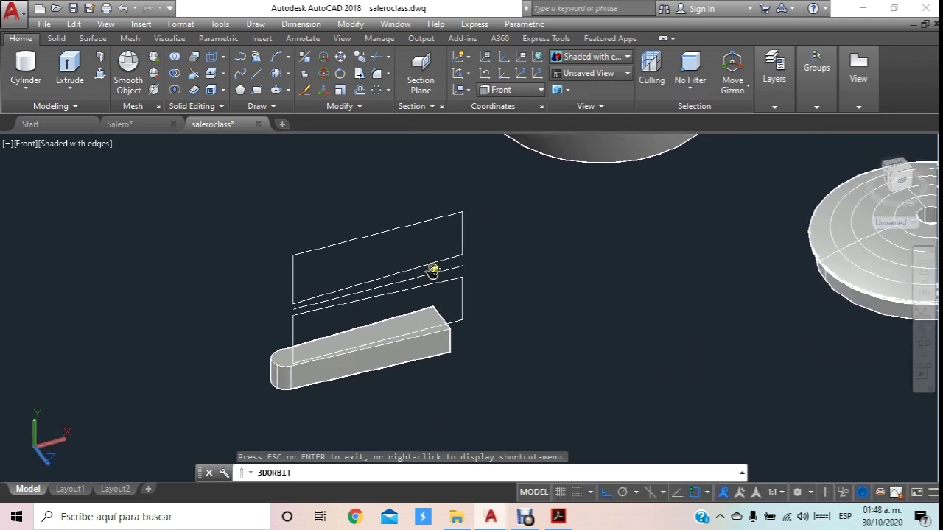
key(Escape)
click(69, 73)
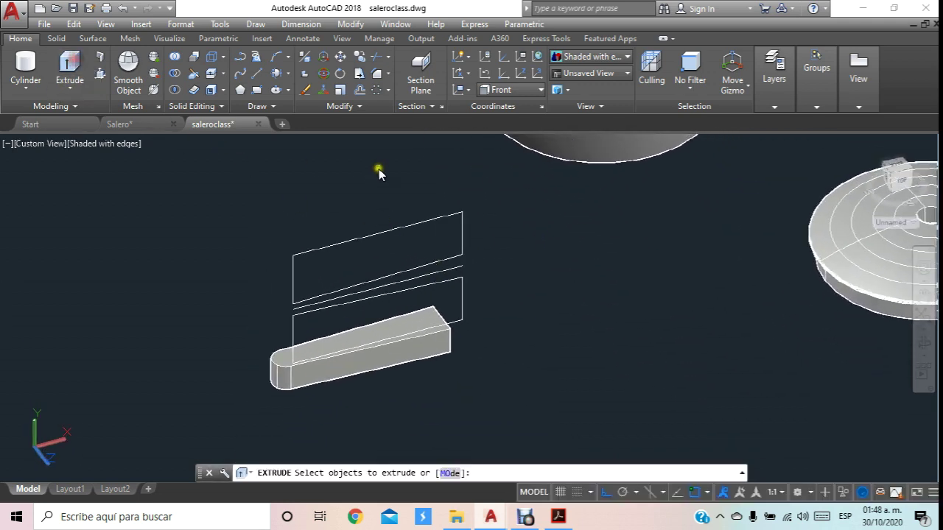
click(463, 235)
click(464, 290)
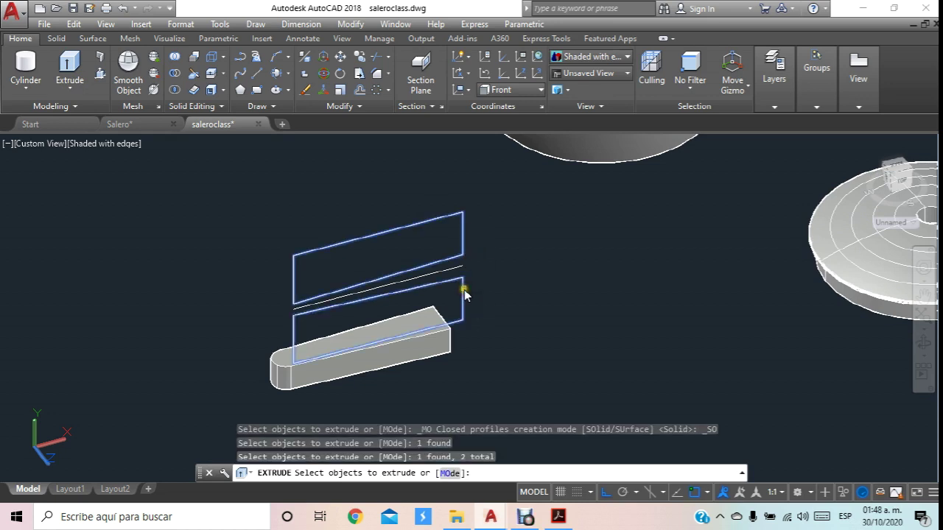
key(Return)
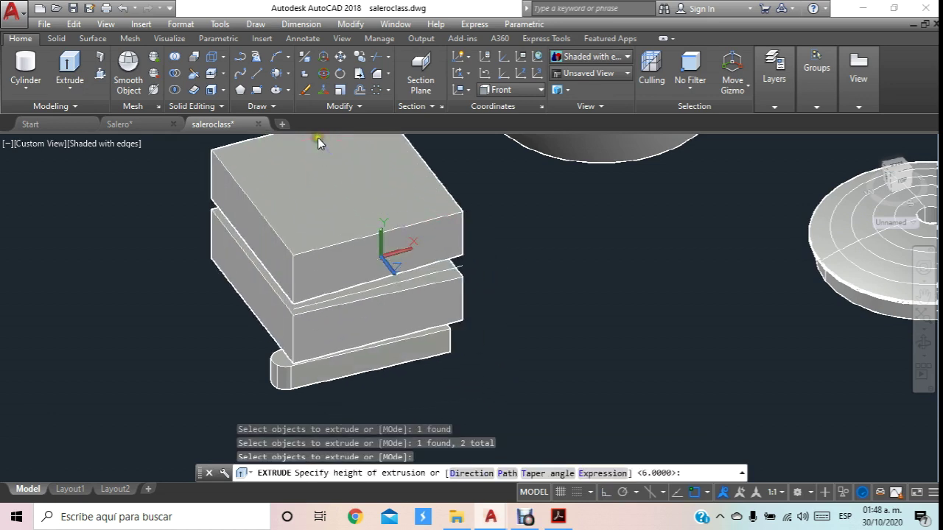
key(Escape)
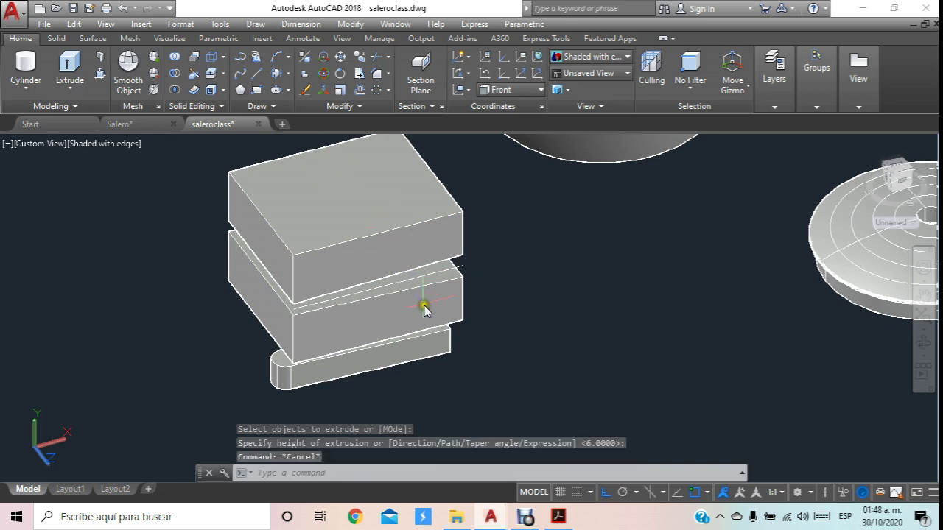
Move the two stacked blocks up and to the left.
click(339, 57)
click(502, 290)
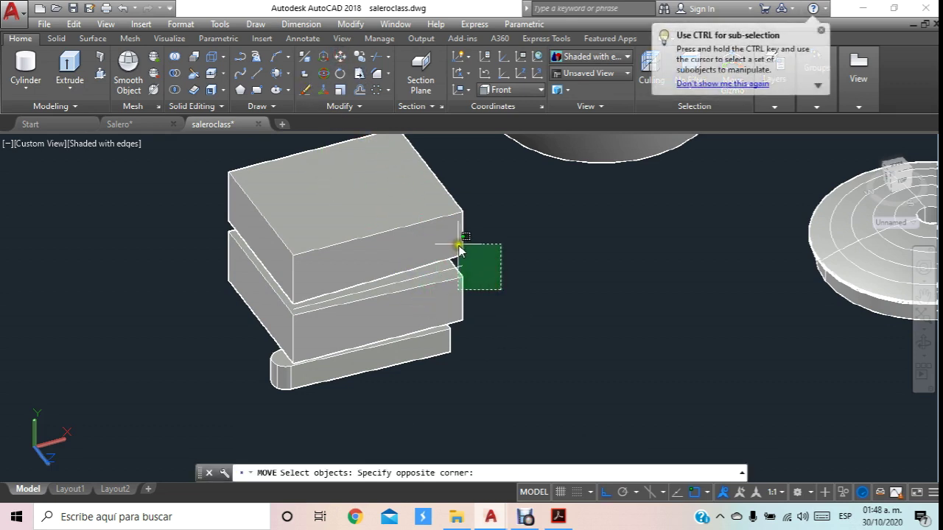
click(458, 250)
key(Return)
click(525, 292)
click(439, 226)
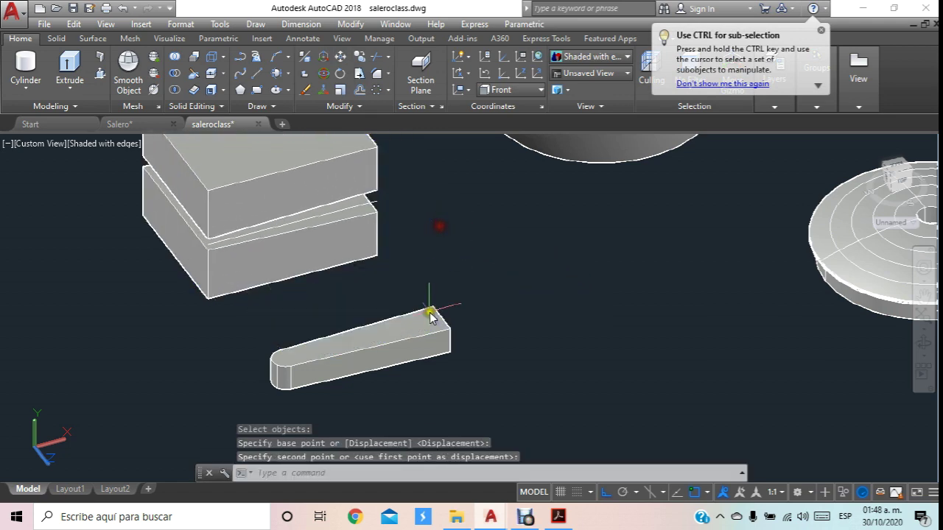
Switch the visual style to 2D Wireframe; a line on the bar is started and cancelled.
click(593, 57)
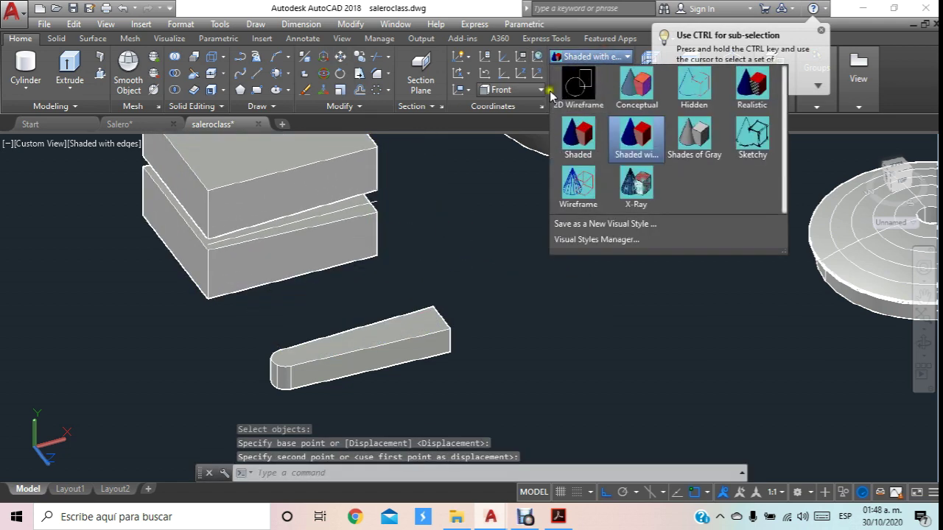
click(554, 98)
click(256, 73)
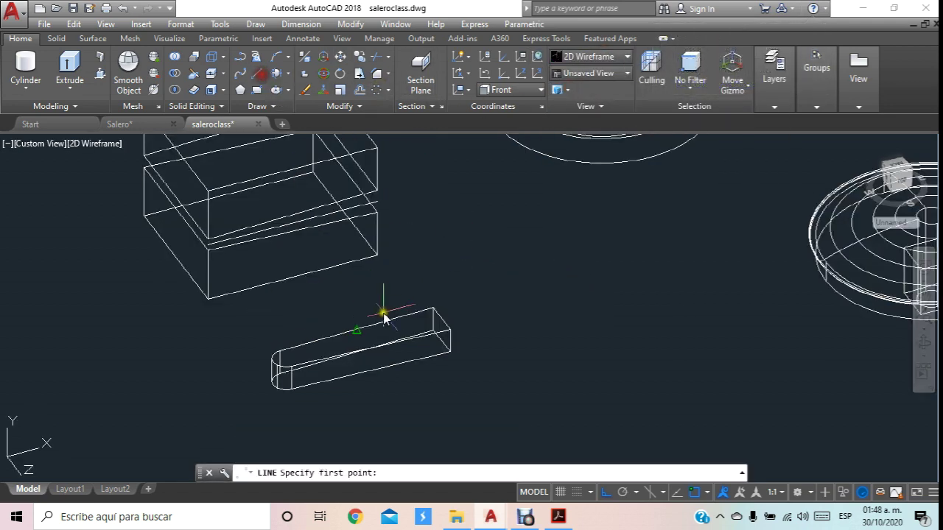
scroll(427, 321, up, 4)
click(475, 329)
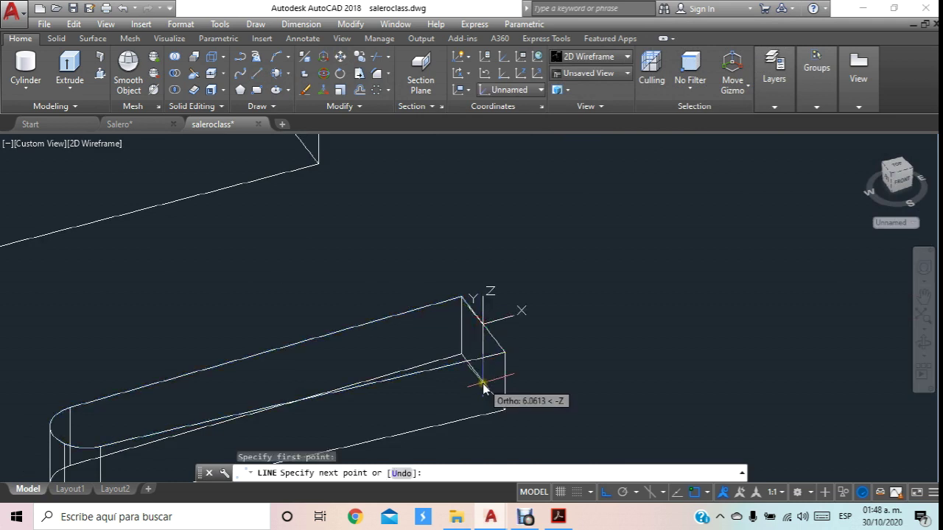
key(Escape)
scroll(509, 247, down, 5)
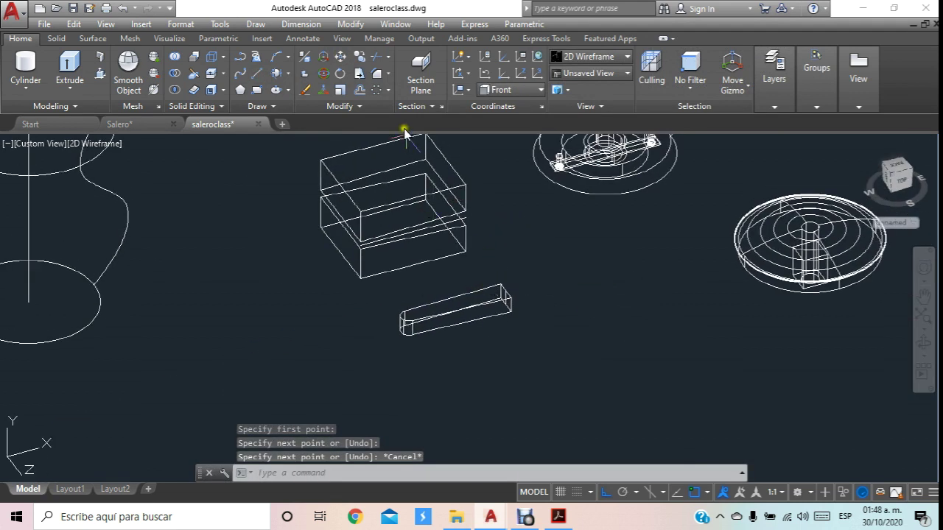
Move the blocks by their corner onto the end of the rounded bar.
click(341, 58)
click(488, 248)
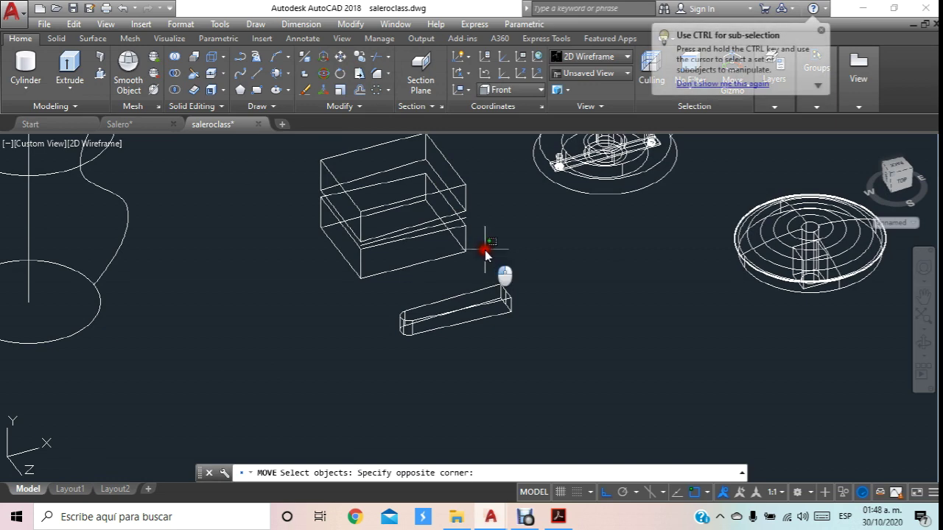
click(453, 204)
scroll(464, 214, up, 5)
key(Return)
click(470, 223)
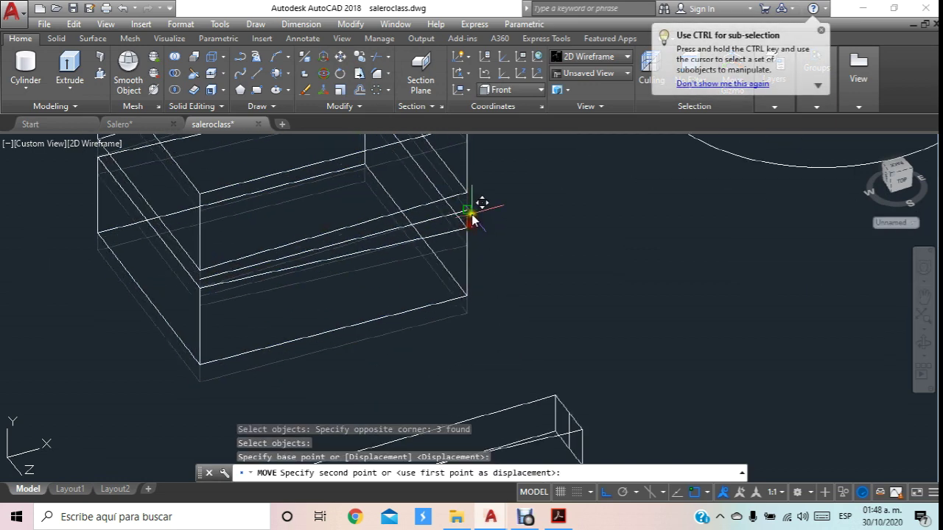
scroll(471, 215, up, 3)
scroll(516, 243, down, 2)
scroll(531, 211, down, 2)
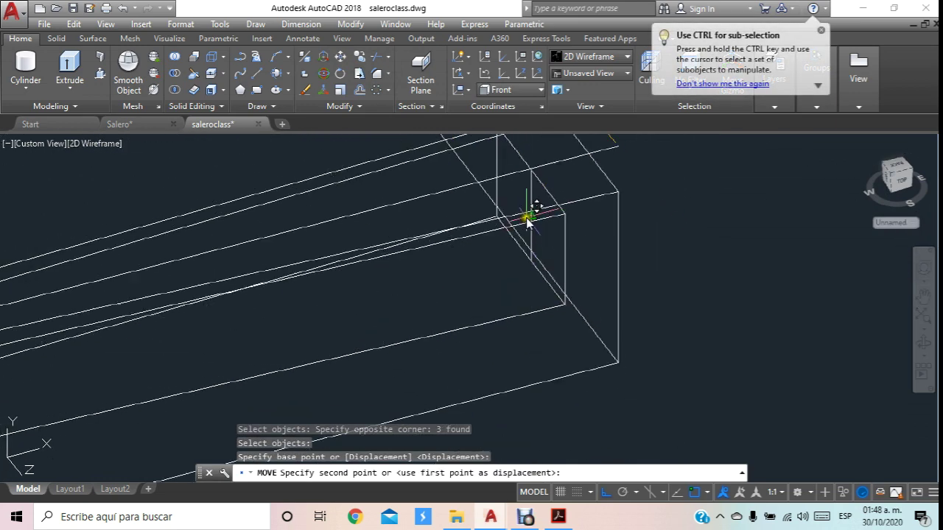
click(526, 218)
scroll(529, 232, down, 2)
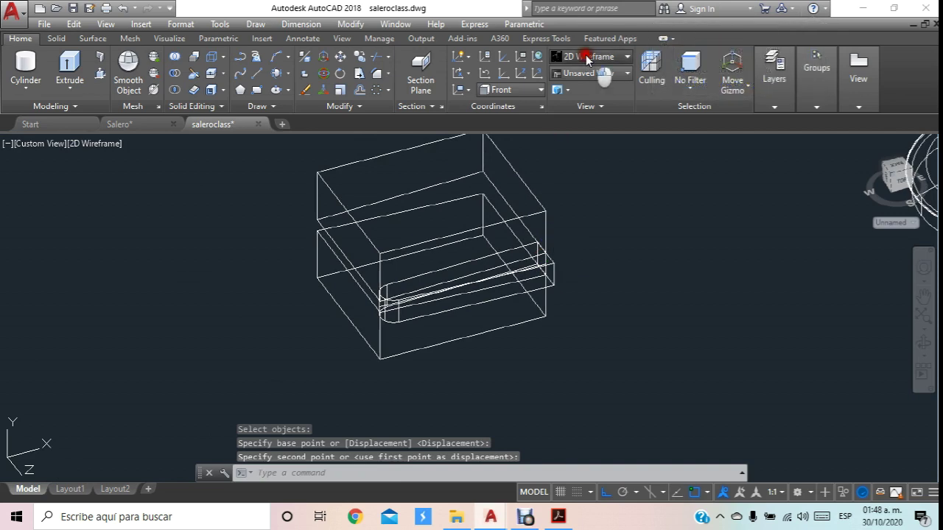
Return to Shaded with Edges and shift both blocks down and to the right.
click(590, 57)
click(637, 134)
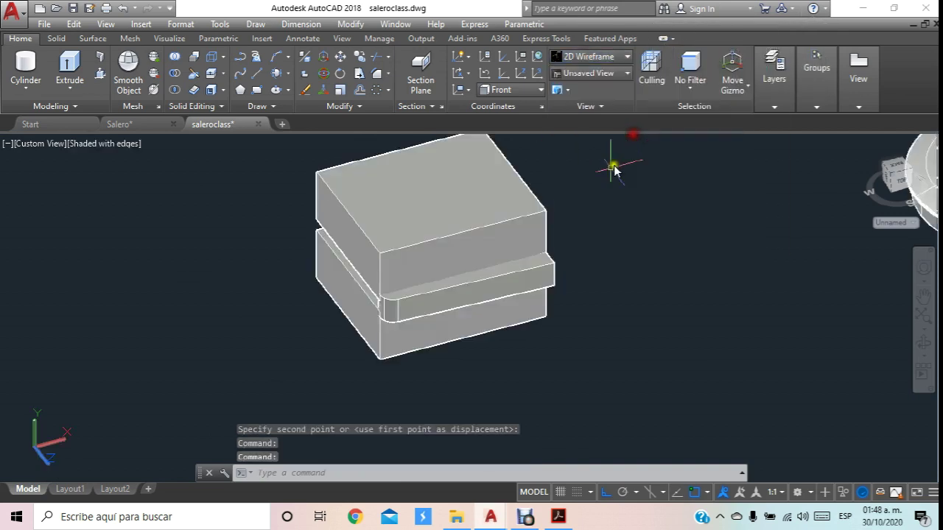
click(344, 60)
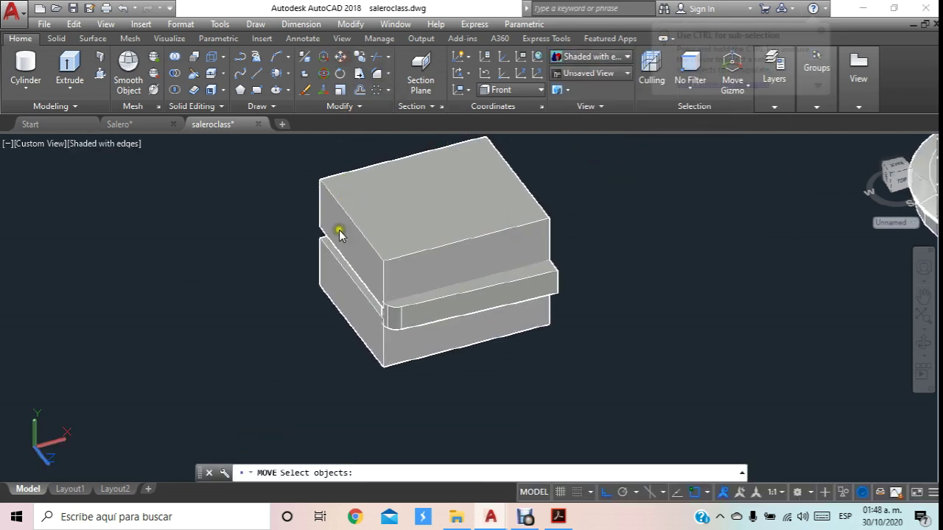
click(337, 236)
click(331, 275)
key(Return)
click(627, 227)
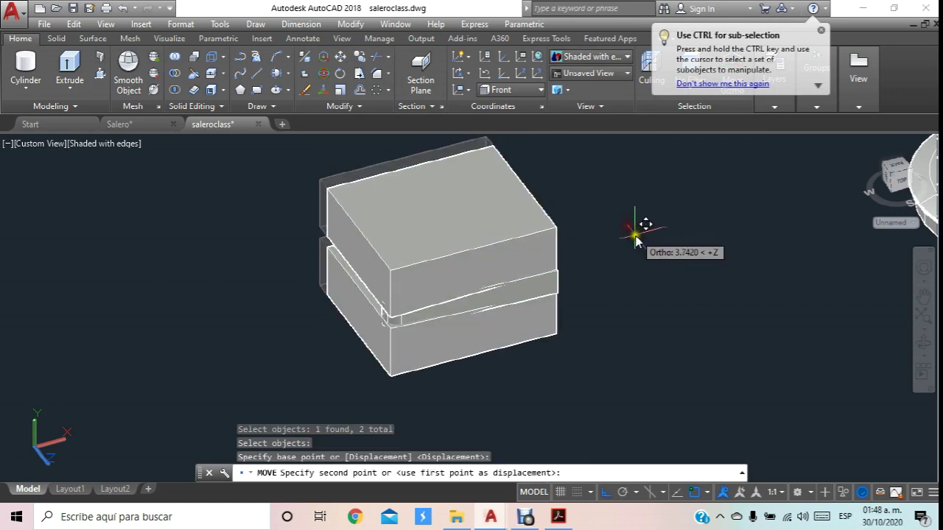
click(661, 266)
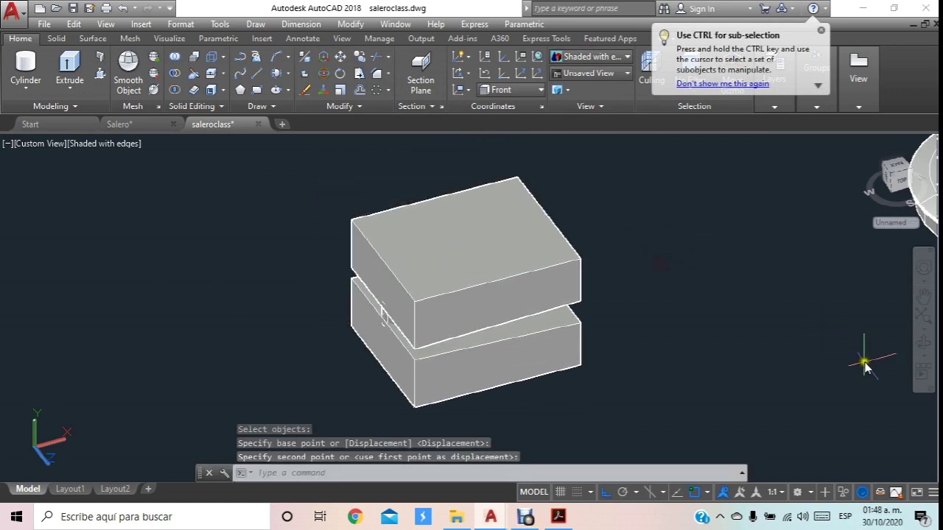
click(926, 343)
mouse_move(653, 305)
mouse_down()
mouse_move(537, 285)
mouse_move(442, 293)
mouse_move(499, 267)
mouse_move(488, 287)
mouse_move(411, 299)
mouse_move(423, 310)
mouse_up()
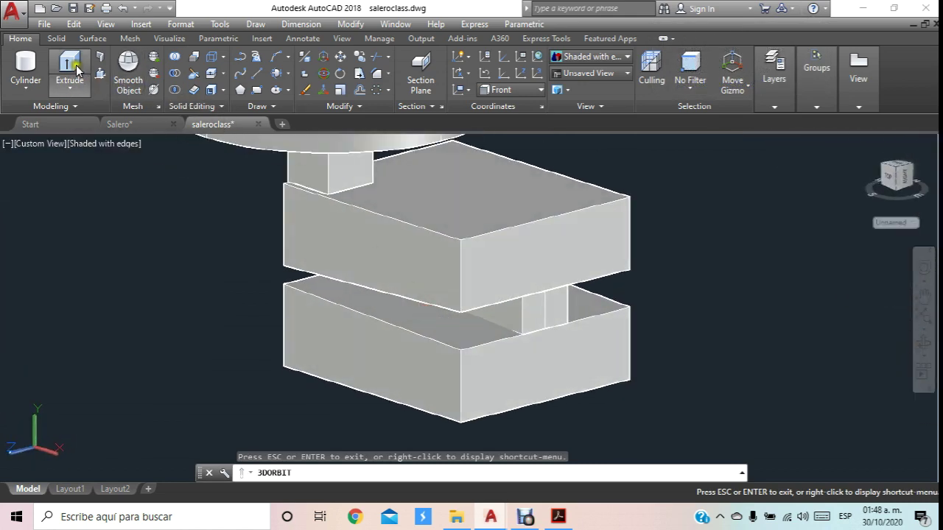
Subtract both blocks from the bar, leaving a tapered solid with a rounded end.
click(177, 70)
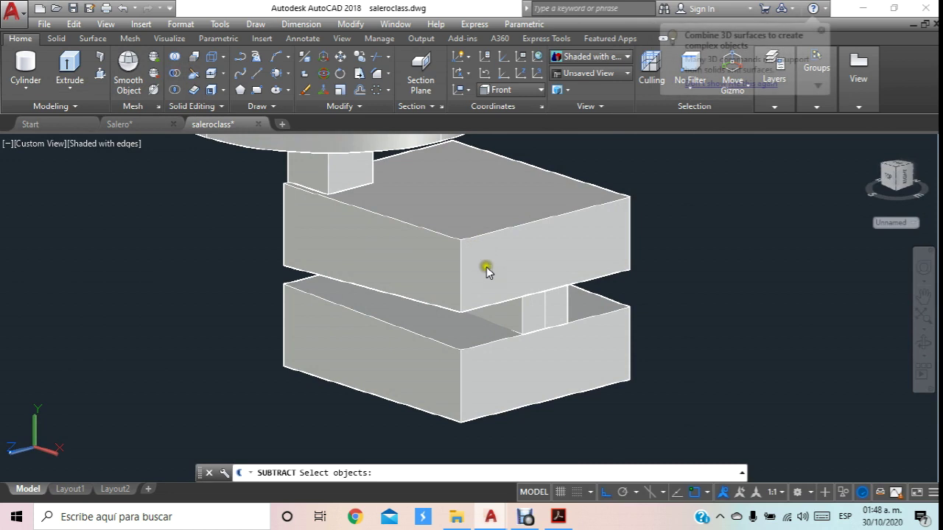
click(535, 325)
key(Return)
click(616, 262)
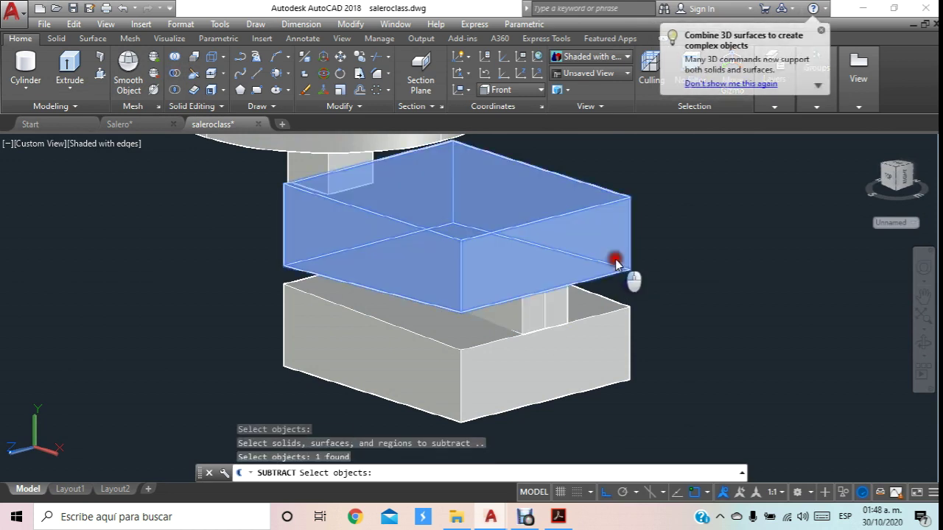
click(608, 317)
key(Return)
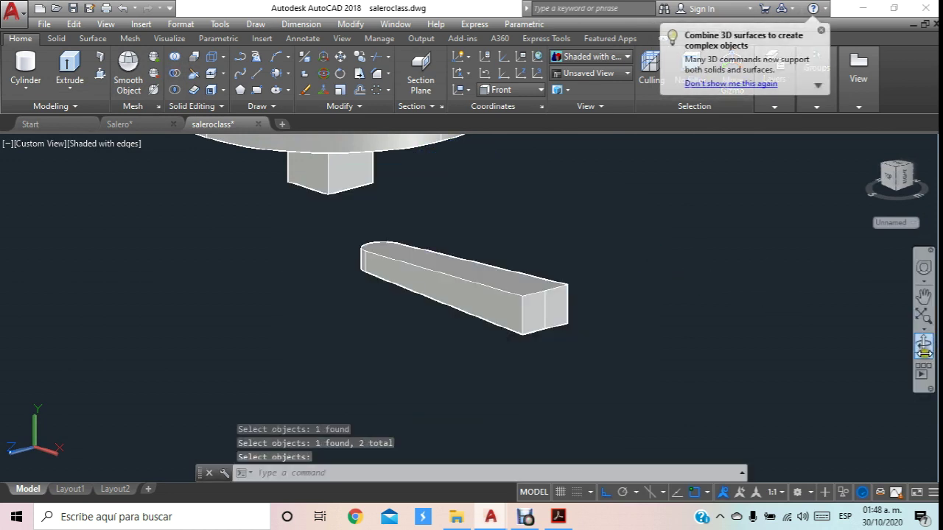
click(927, 343)
mouse_move(404, 246)
mouse_down()
mouse_move(488, 290)
mouse_move(488, 269)
mouse_move(499, 273)
mouse_move(400, 296)
mouse_move(366, 182)
mouse_up()
scroll(400, 296, up, 3)
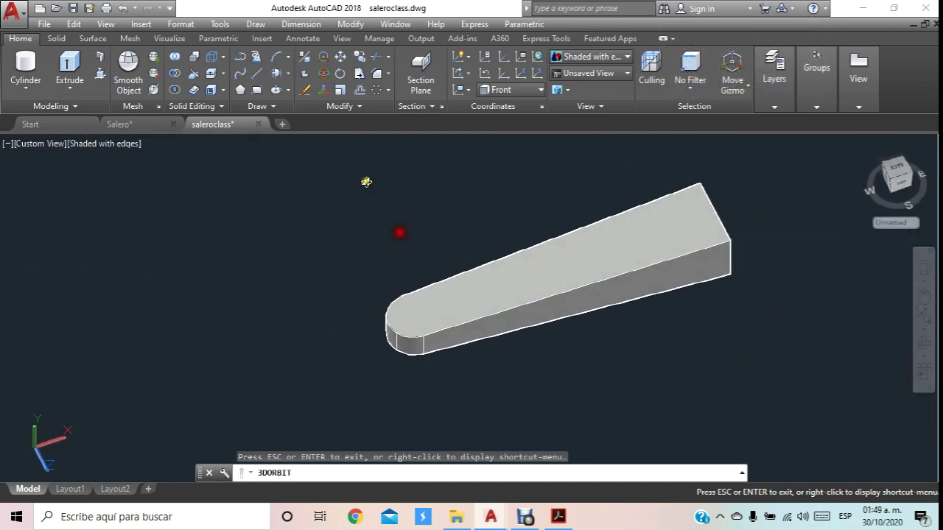
Begin a copy of the bar above itself, then cancel it so only one bar remains.
click(359, 58)
click(646, 268)
scroll(649, 268, down, 5)
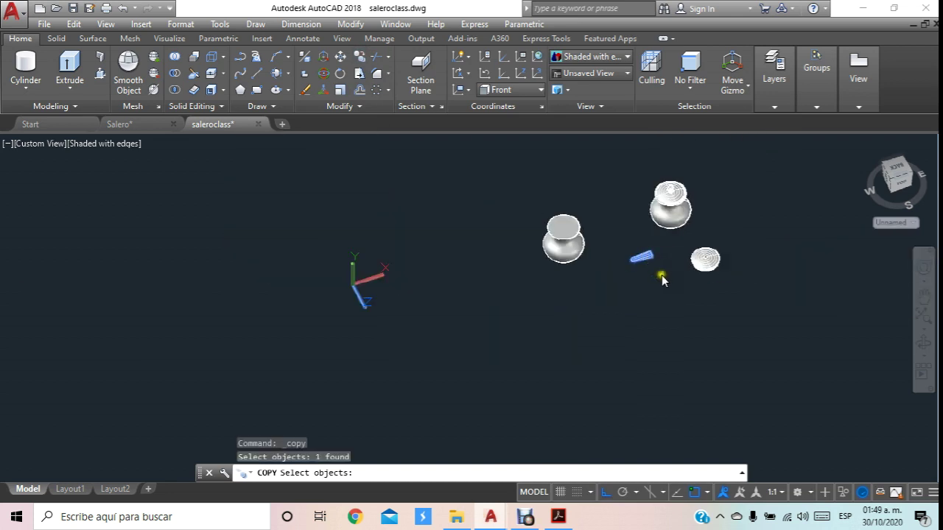
key(Return)
click(661, 275)
click(667, 291)
scroll(663, 284, up, 3)
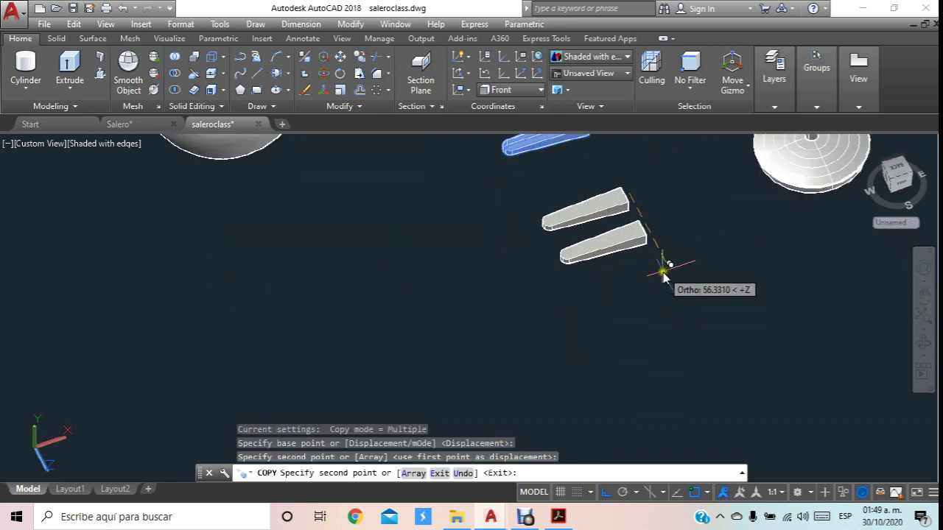
scroll(608, 241, up, 2)
key(Escape)
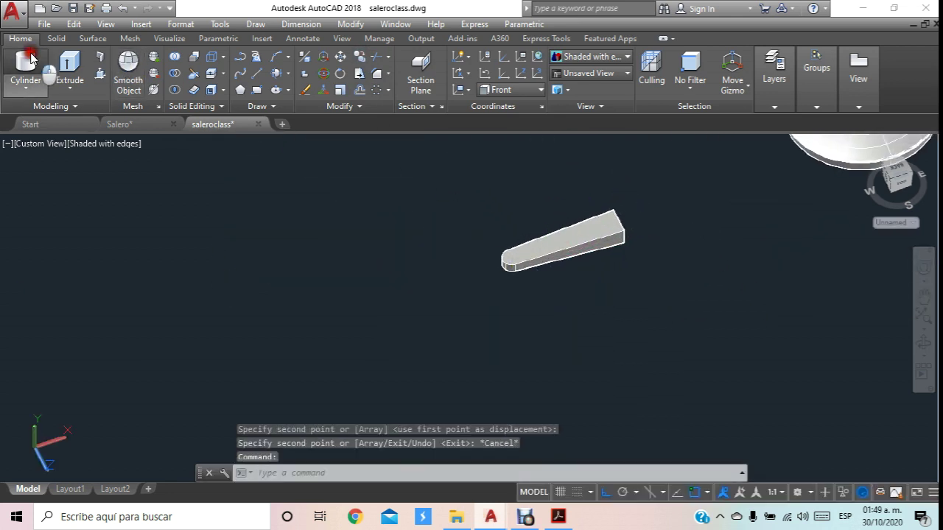
Abandon a first cylinder attempt and set the UCS to Top.
click(25, 67)
scroll(534, 294, up, 1)
click(391, 319)
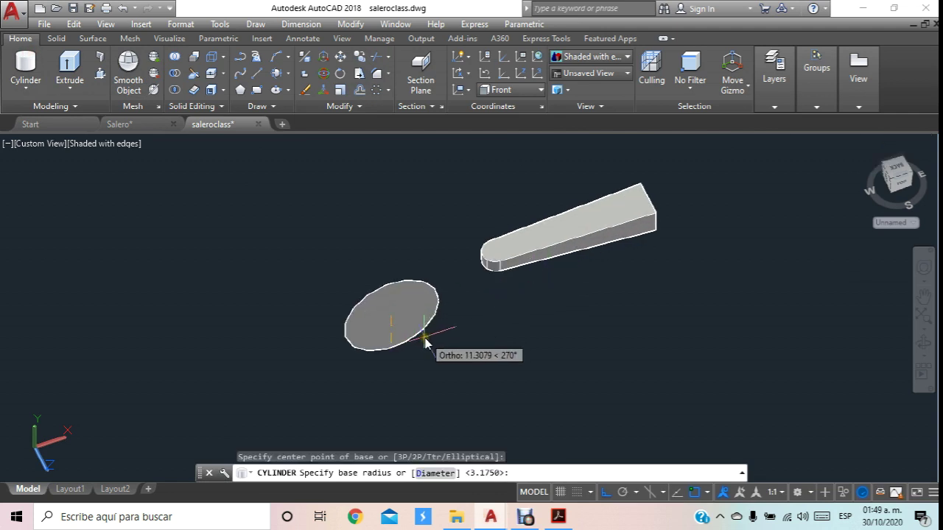
key(Escape)
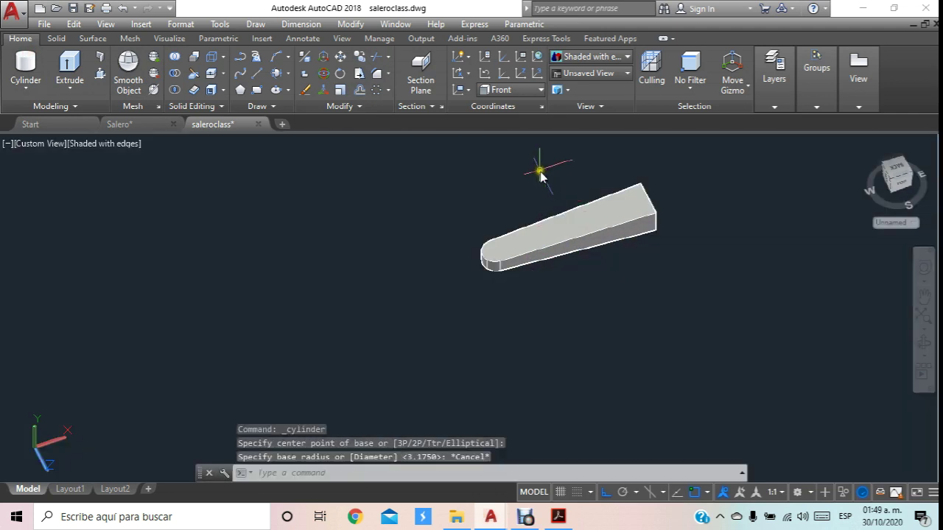
click(512, 90)
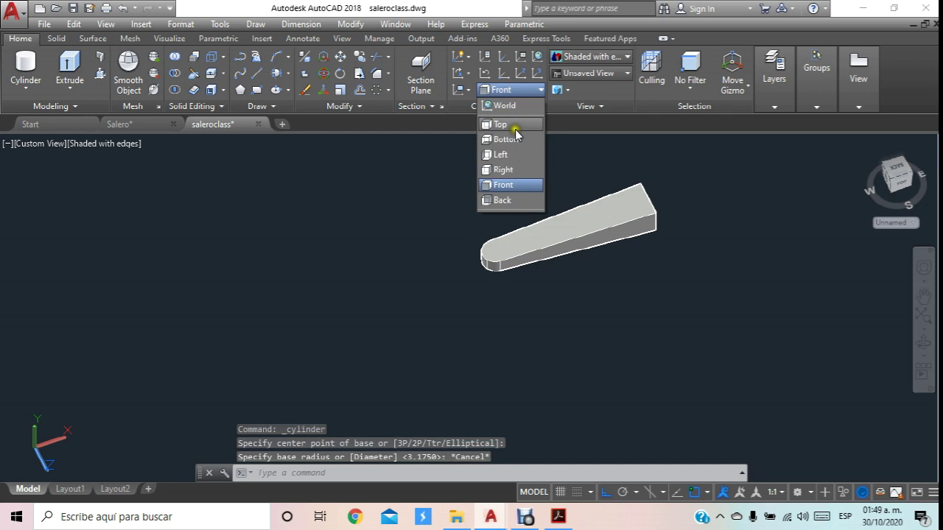
click(501, 125)
Start a diameter-6 cylinder below the bar, then bring up the Planos Salero PDF.
click(25, 66)
click(429, 319)
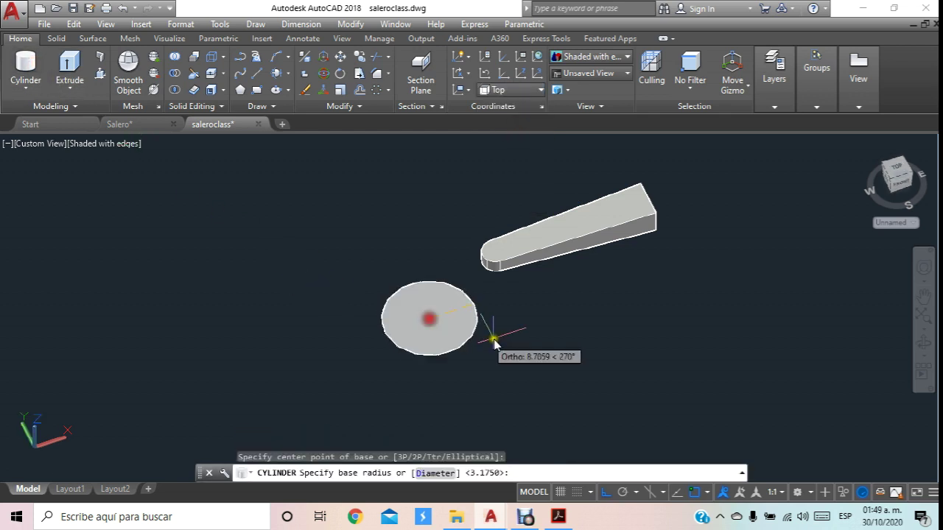
text(d)
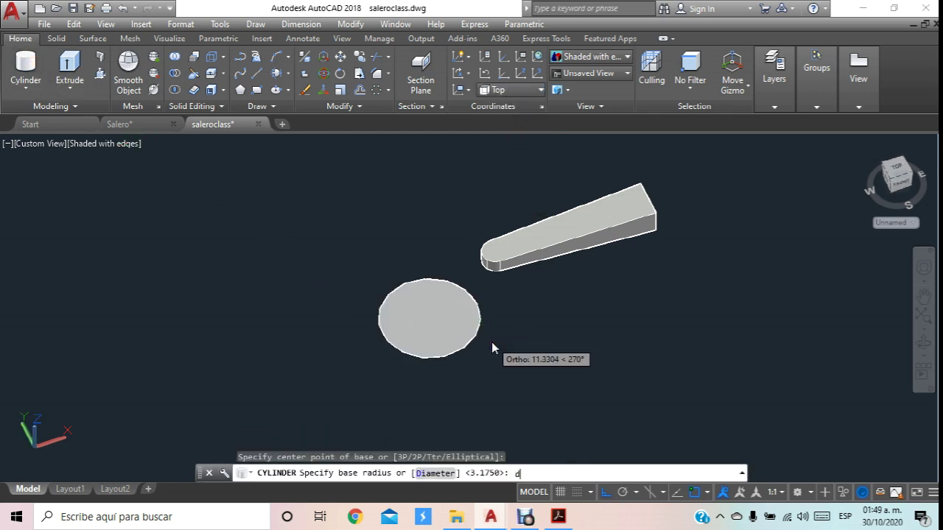
key(Return)
text(6)
key(Return)
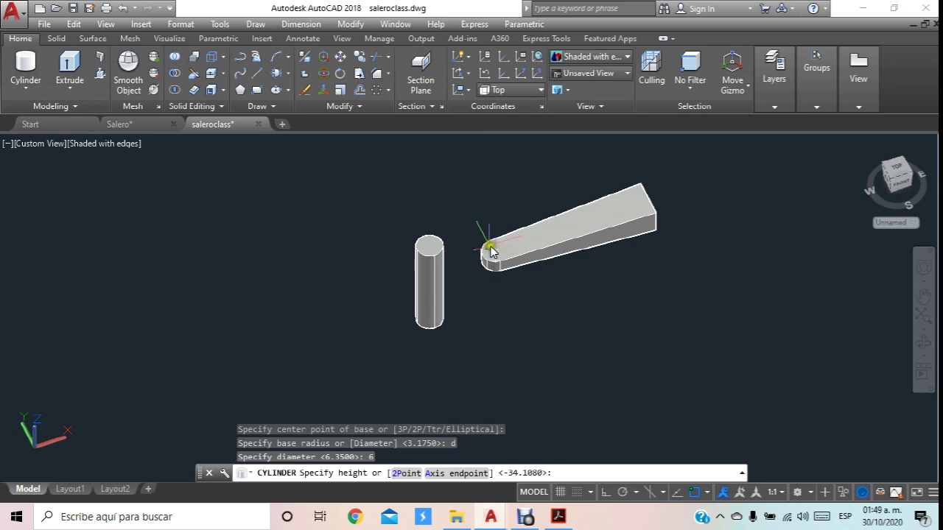
click(557, 518)
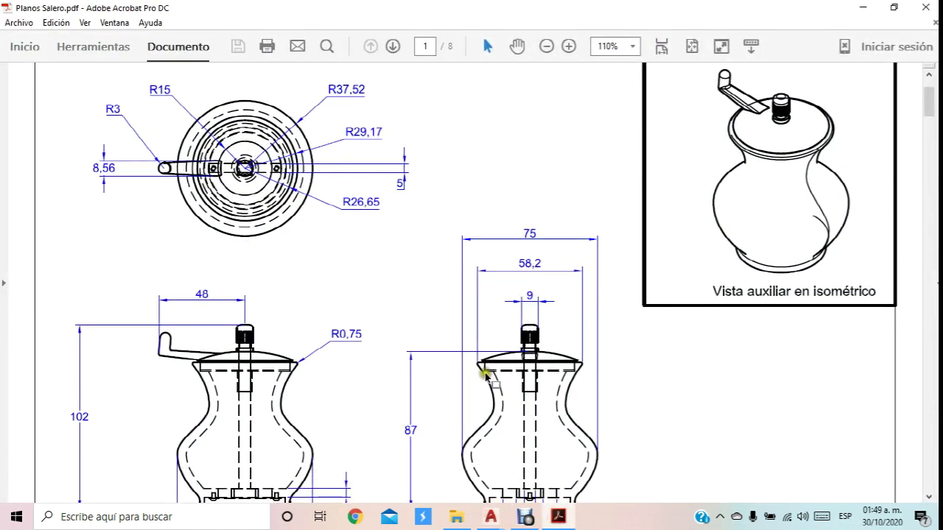
Page through the Planos Salero PDF to the page 6 section view, then return to saleroclass.dwg.
scroll(464, 403, down, 1)
scroll(461, 407, down, 3)
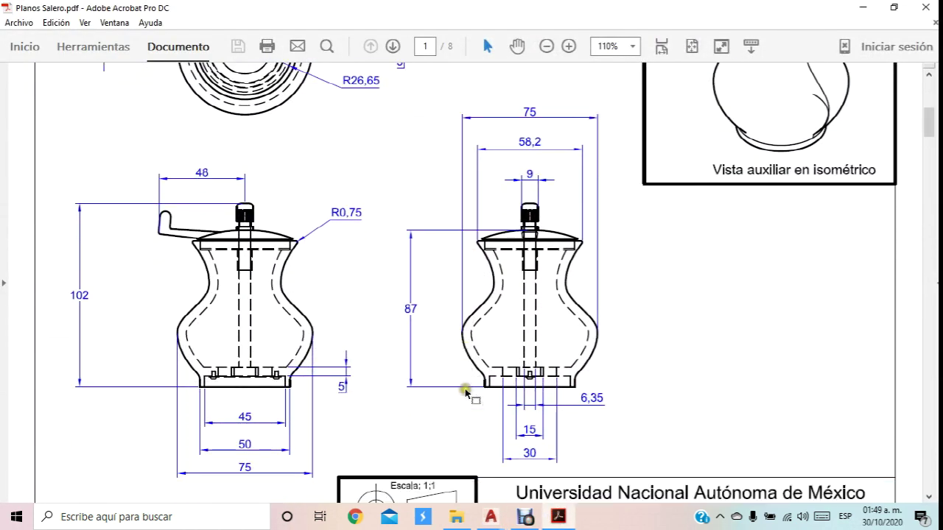
scroll(467, 390, down, 3)
scroll(475, 388, down, 1)
scroll(476, 380, up, 4)
scroll(478, 379, up, 3)
scroll(478, 379, down, 1)
scroll(482, 373, down, 4)
scroll(486, 368, down, 1)
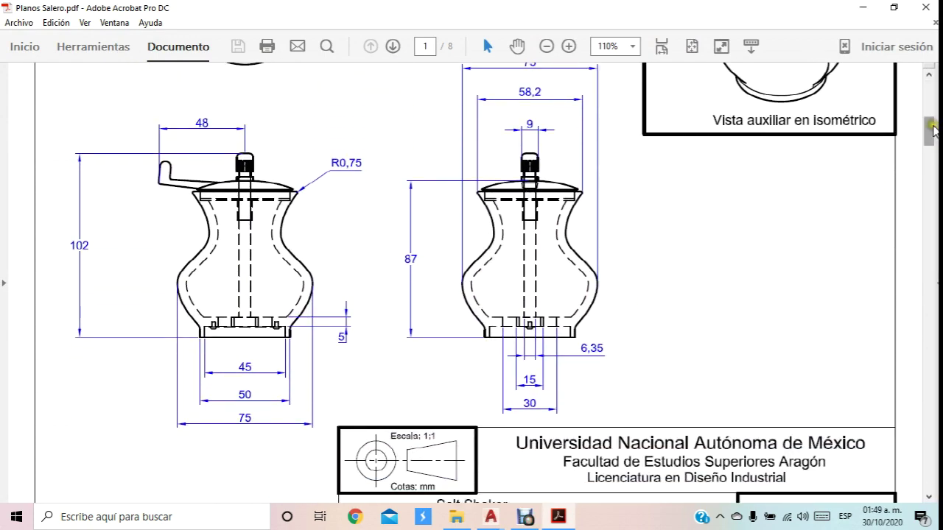
drag(933, 130, 934, 361)
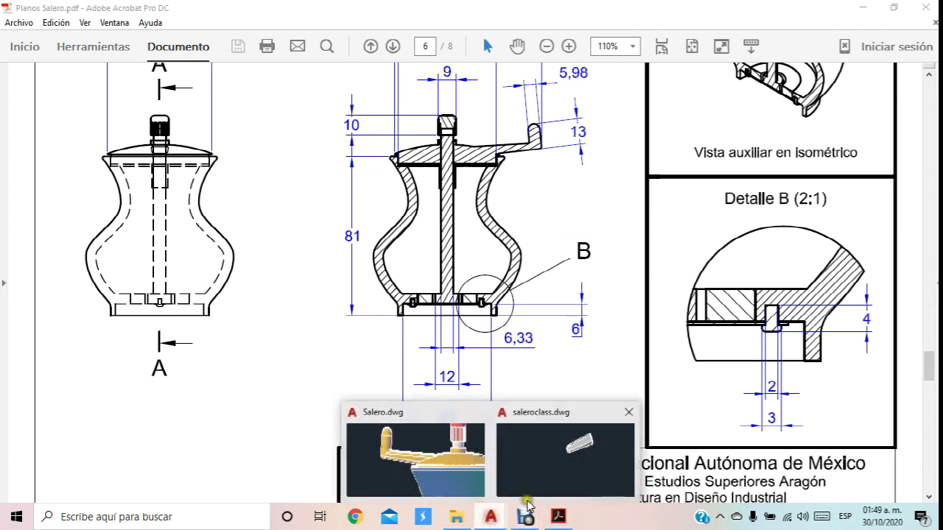
mouse_move(490, 517)
click(497, 453)
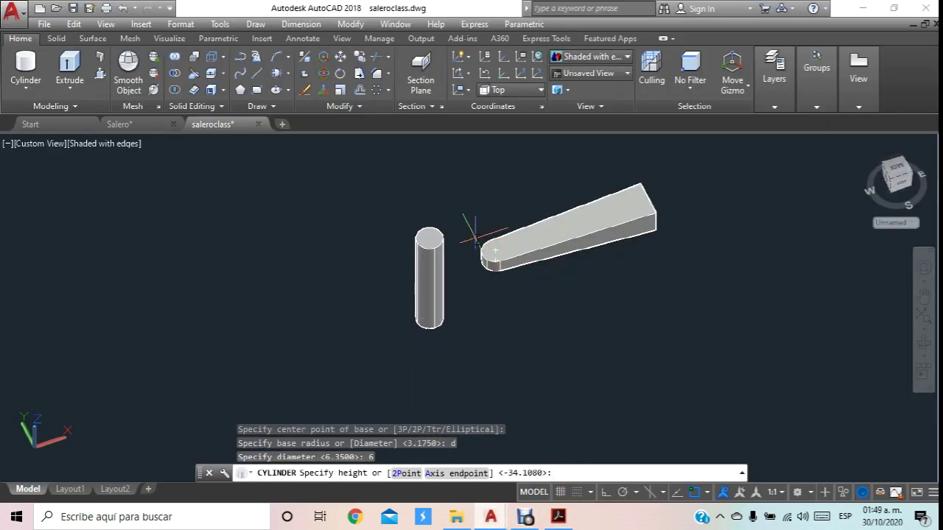
Give the cylinder a height of 12 and switch the display to wireframe.
text(12)
key(Return)
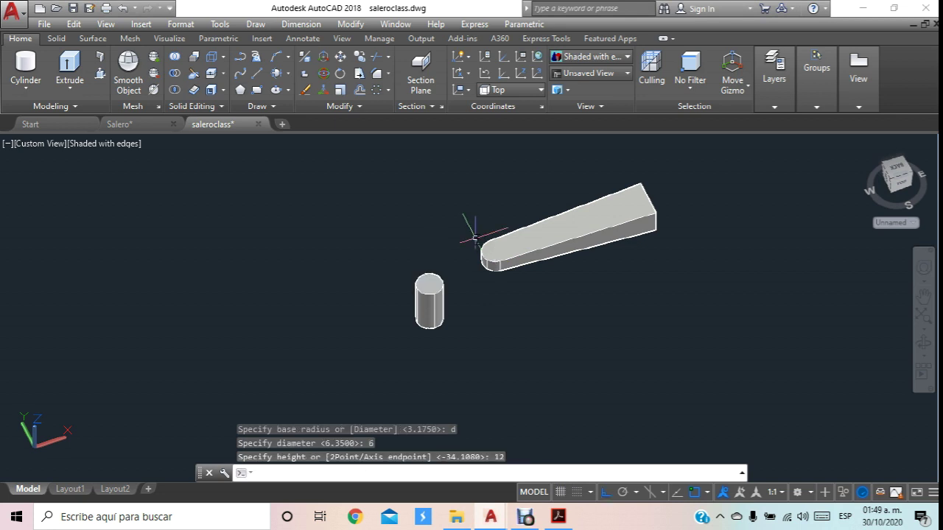
key(Escape)
scroll(475, 239, up, 2)
click(338, 59)
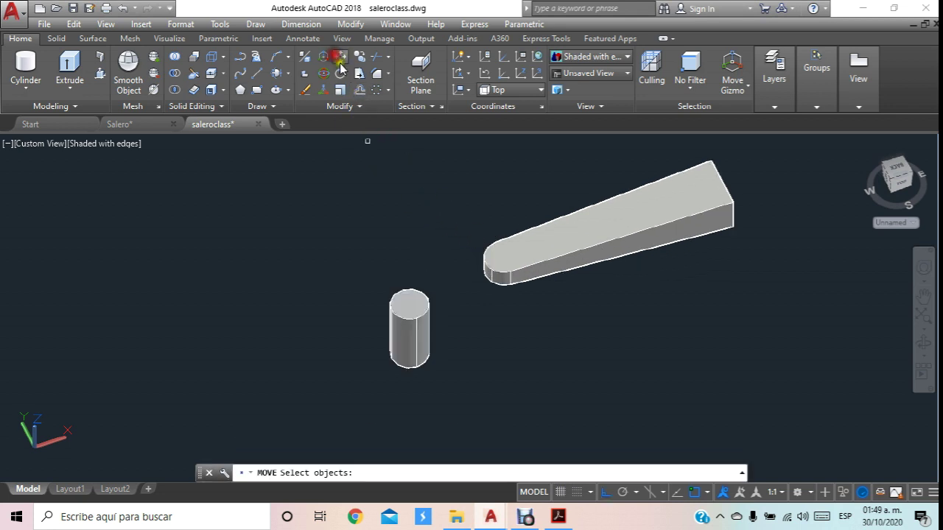
click(616, 58)
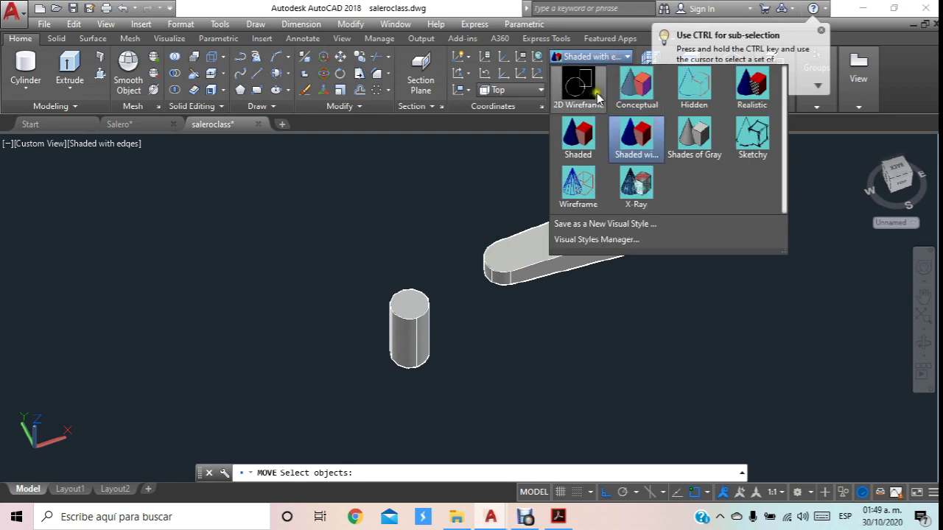
click(568, 89)
Move the cylinder by its base centre onto the bar's rounded end.
click(341, 58)
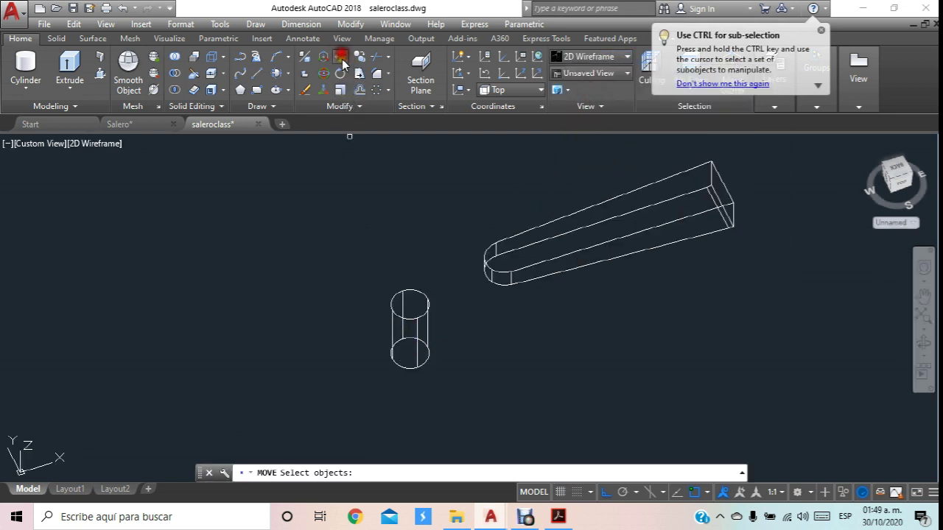
click(411, 340)
key(Return)
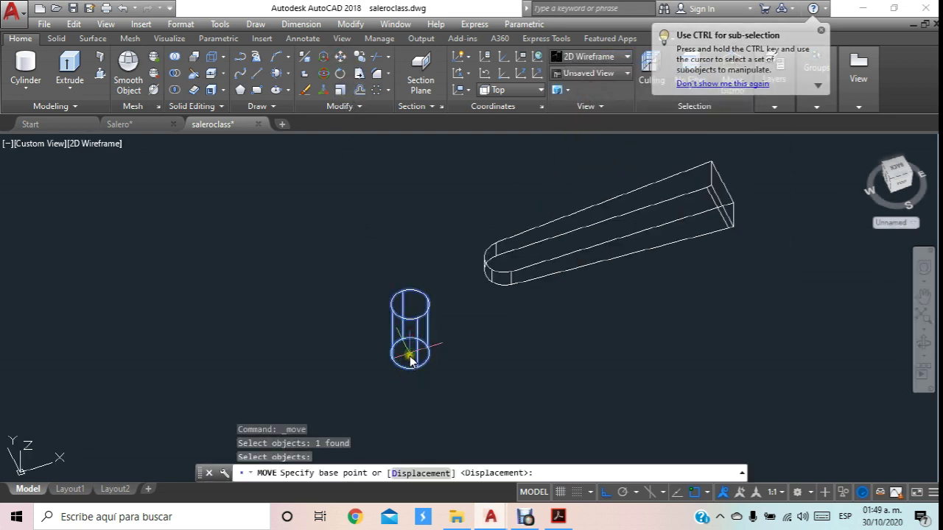
click(410, 355)
scroll(479, 286, up, 2)
scroll(479, 286, up, 2)
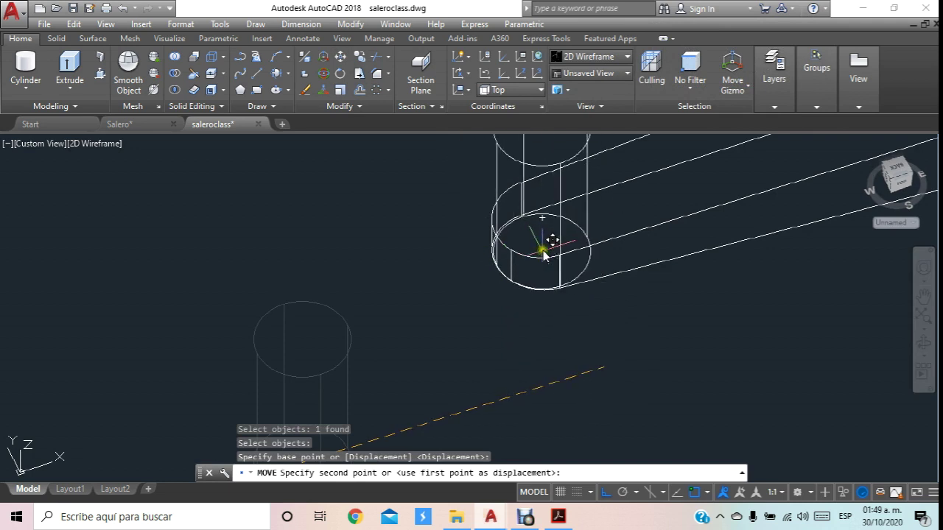
click(543, 256)
middle_drag(543, 256, 485, 326)
Shade the model in the Conceptual style and orbit to a side view.
click(600, 61)
click(630, 88)
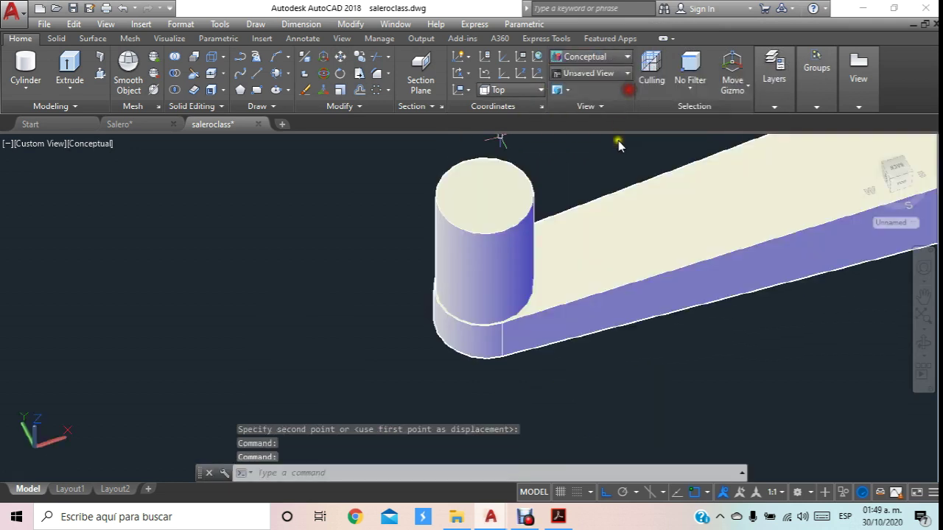
click(925, 346)
mouse_move(749, 379)
mouse_down()
mouse_move(689, 288)
mouse_move(722, 343)
mouse_up()
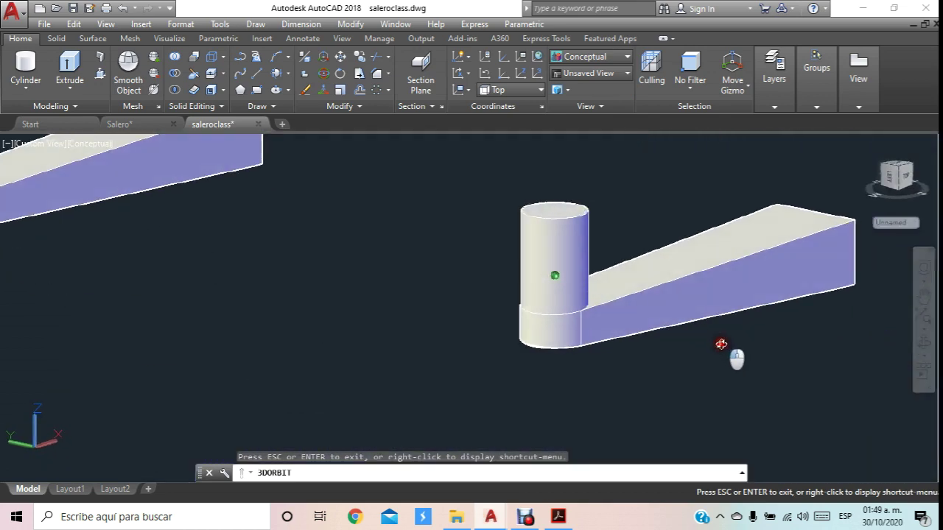
Raise the cylinder by 1 unit and orbit the model to a new angle.
click(341, 59)
click(554, 232)
key(Return)
click(468, 263)
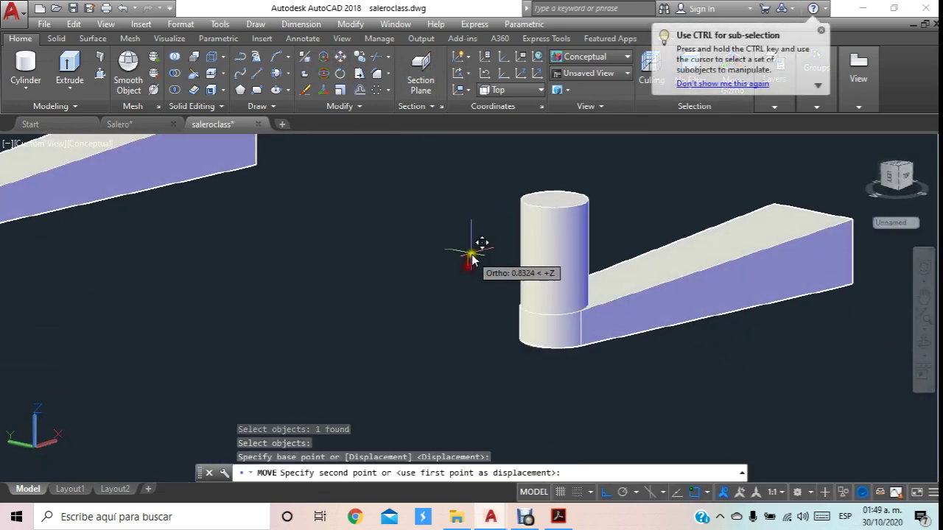
text(1)
key(Return)
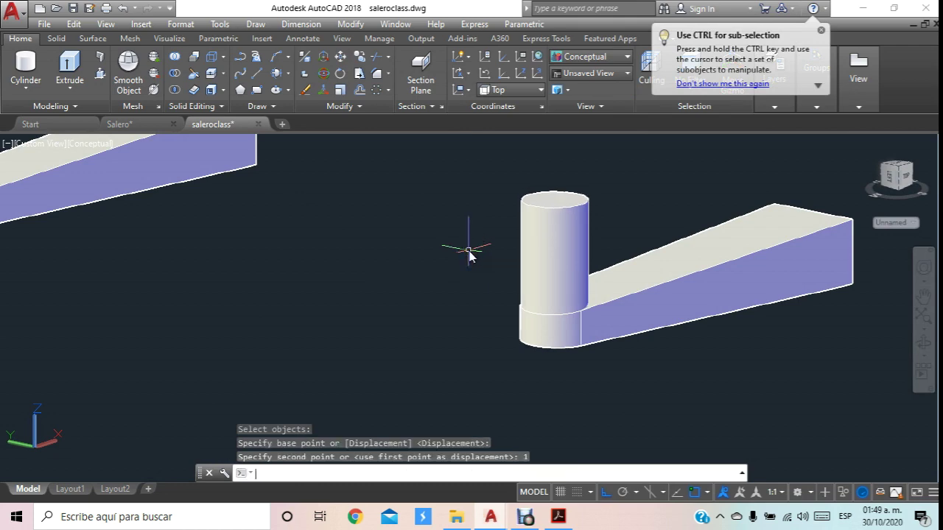
key(Escape)
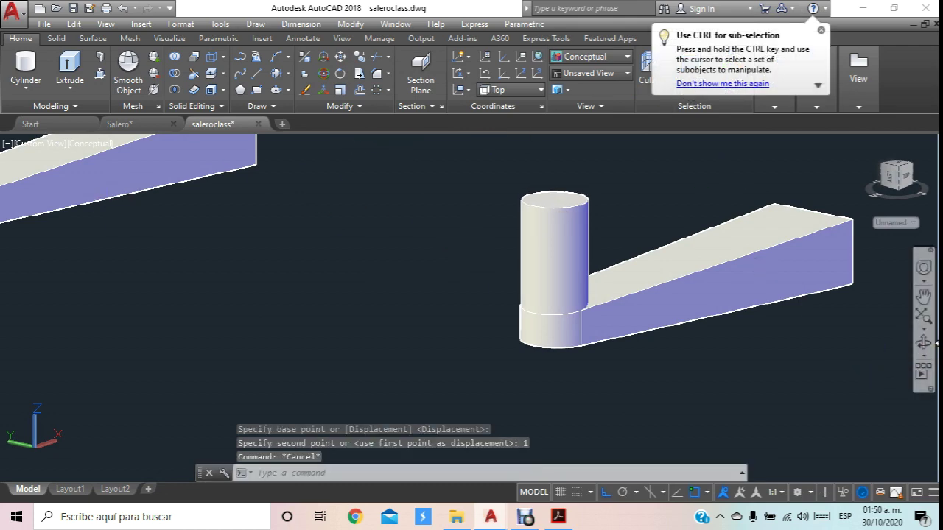
click(924, 343)
mouse_move(617, 280)
mouse_down()
mouse_move(593, 298)
mouse_move(523, 278)
mouse_up()
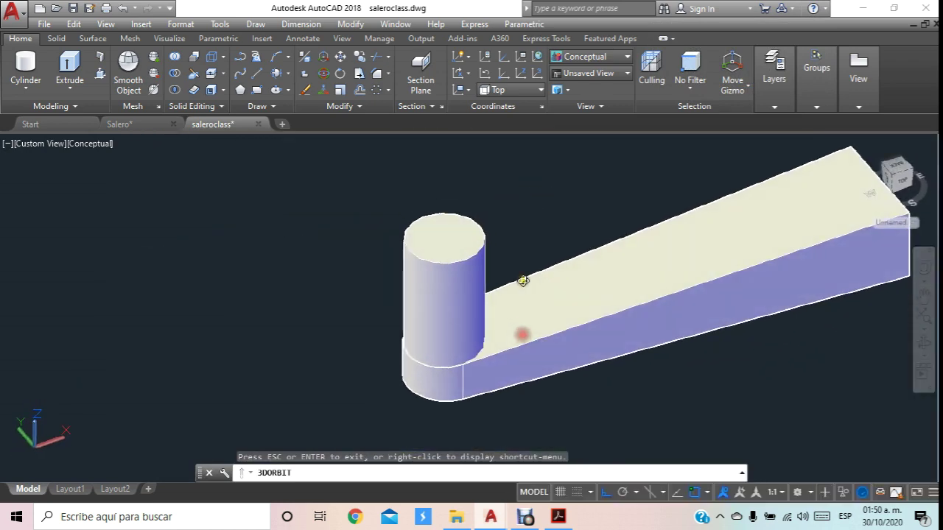
Round the cylinder's top edge into a dome with a radius-3 fillet.
scroll(523, 277, up, 3)
key(Escape)
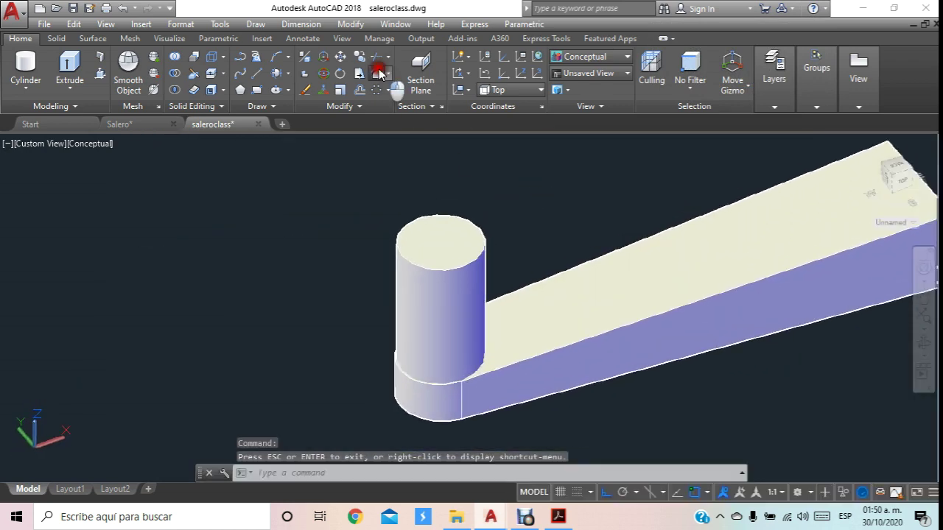
click(378, 73)
click(486, 476)
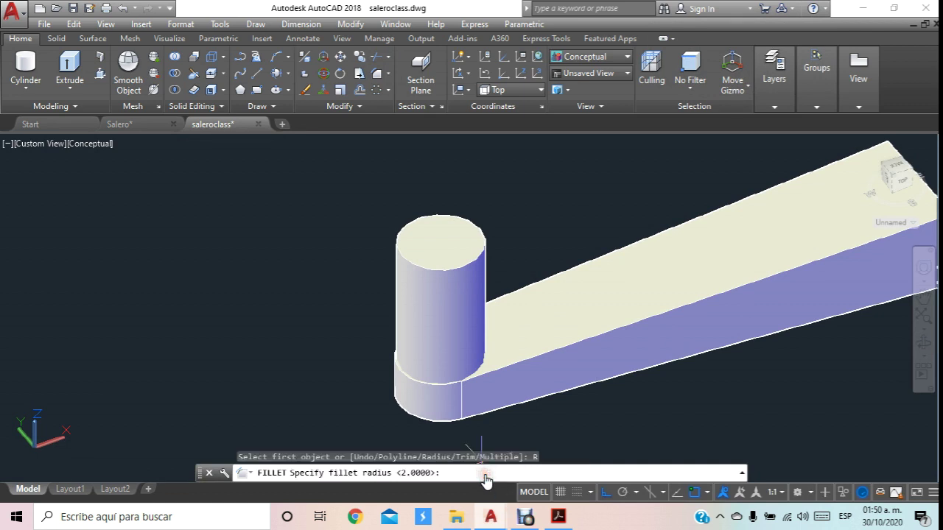
text(3)
key(Return)
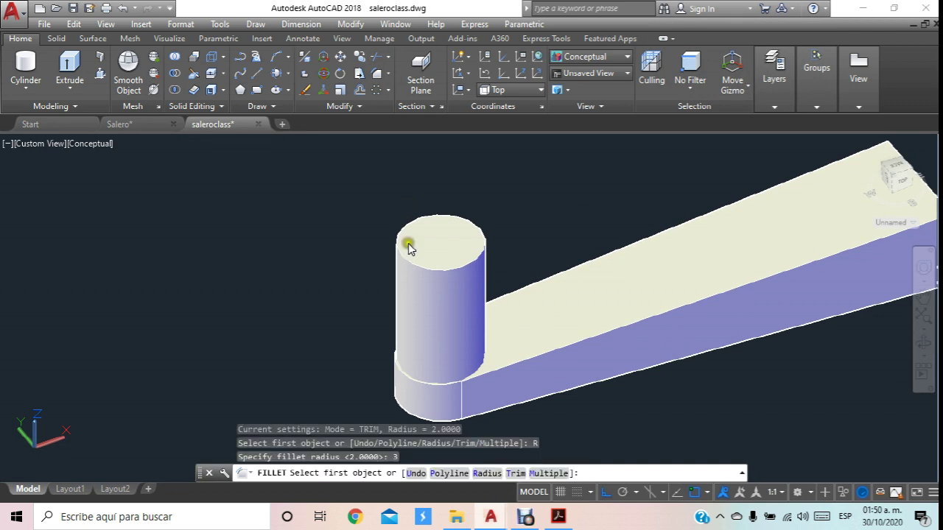
click(451, 274)
key(Return)
key(Return)
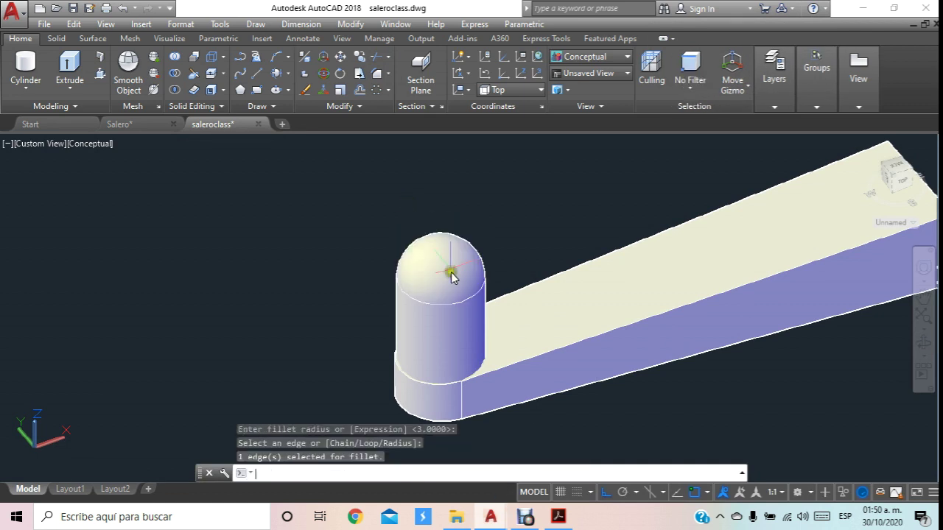
middle_drag(451, 274, 336, 234)
key(Escape)
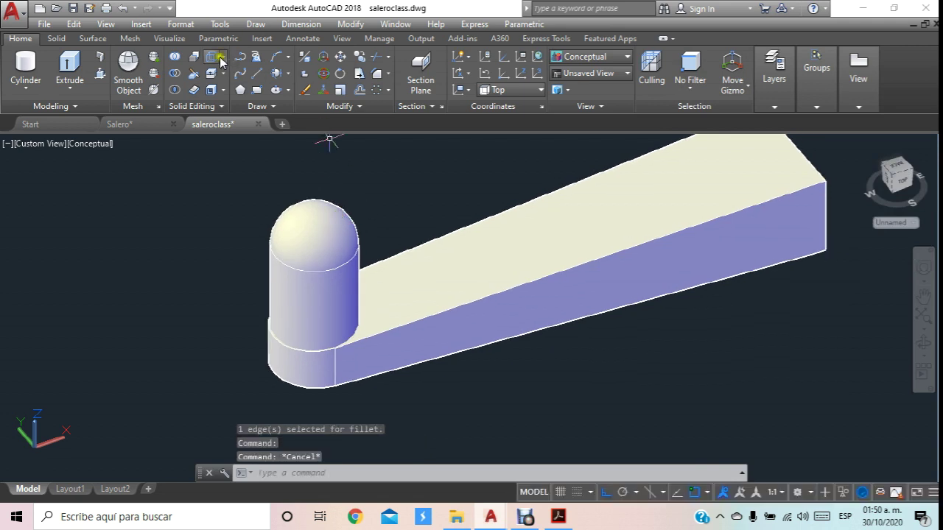
scroll(435, 243, down, 5)
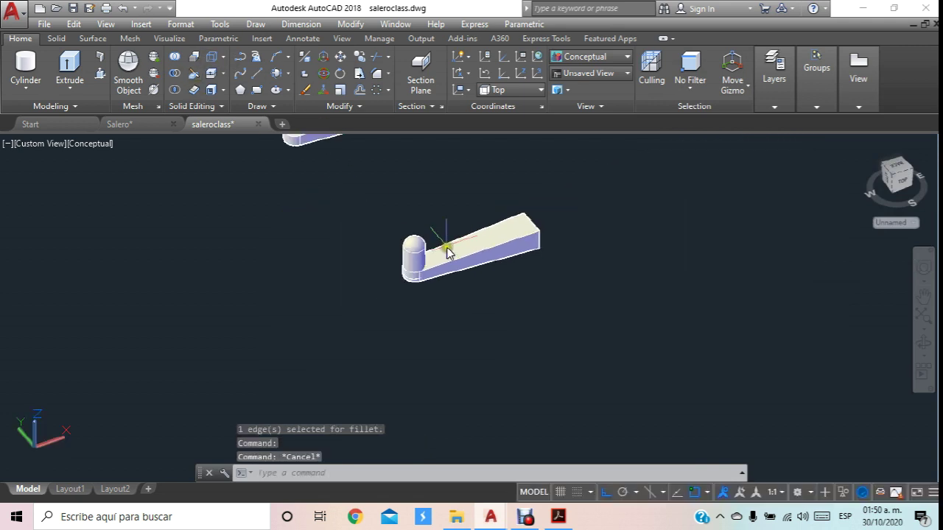
Copy both crank parts to place a duplicate above the original.
click(363, 58)
click(406, 311)
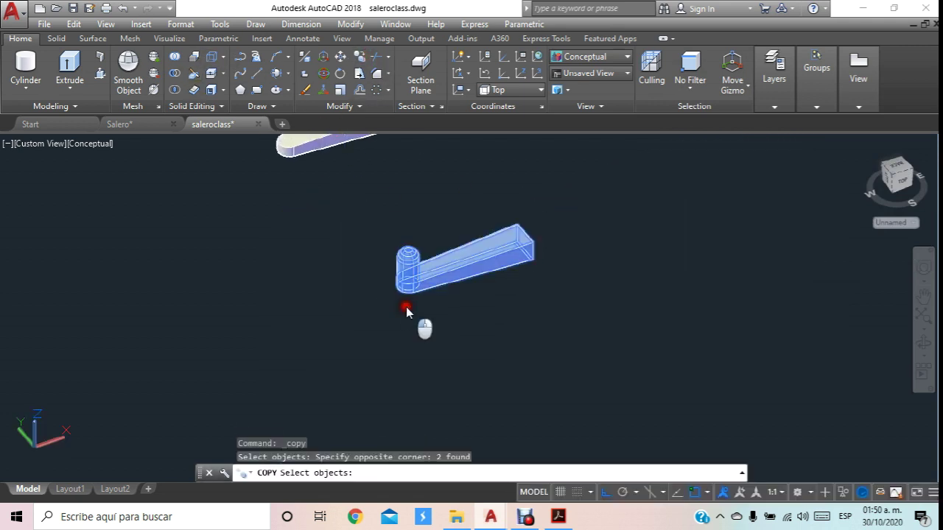
key(Return)
click(469, 349)
click(322, 293)
key(Escape)
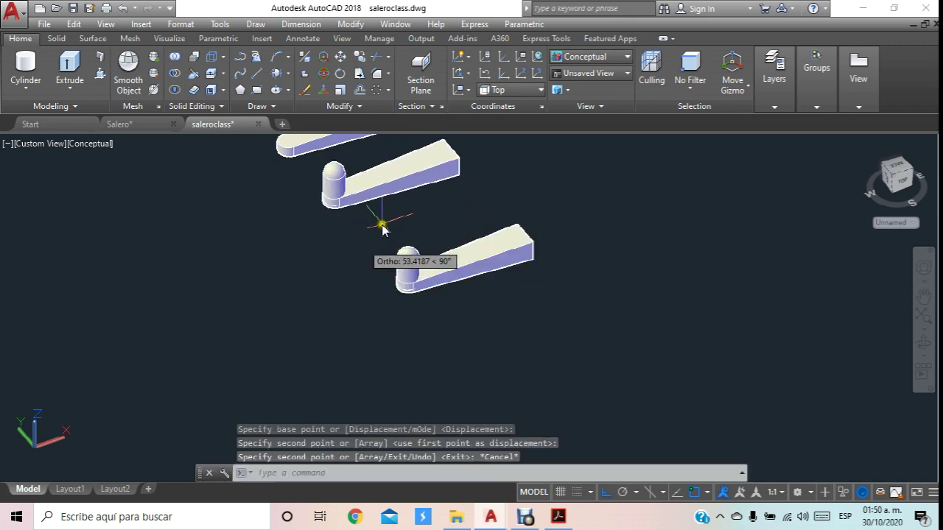
scroll(382, 229, up, 3)
middle_drag(427, 267, 351, 211)
Union the crank's knob and arm into one solid using a crossing window.
click(177, 73)
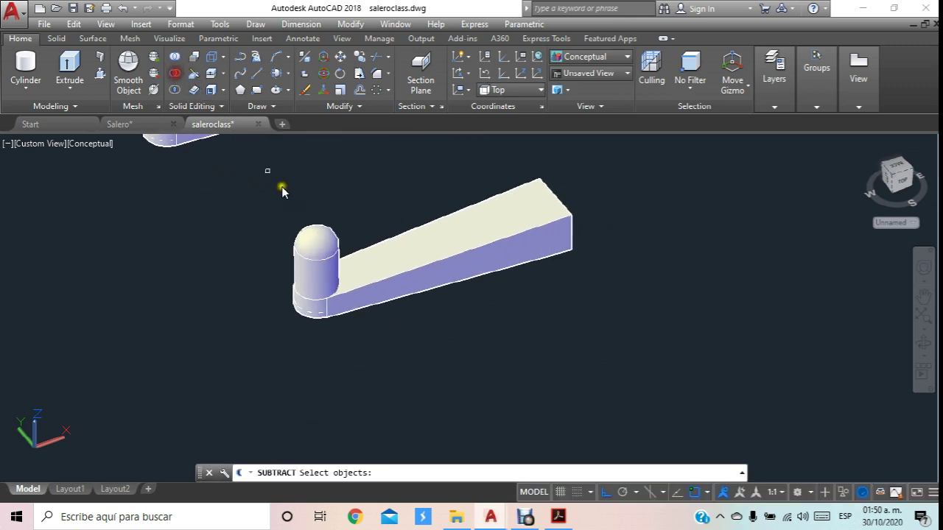
click(389, 357)
click(274, 248)
key(Return)
scroll(401, 286, up, 2)
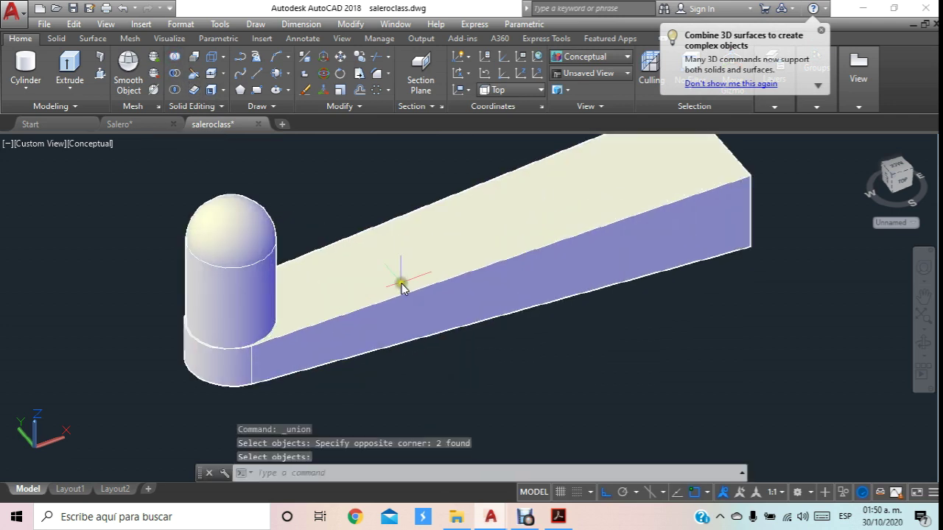
middle_drag(402, 285, 381, 313)
Fillet the crank arm's front and back upper edges with radius 1.
click(376, 73)
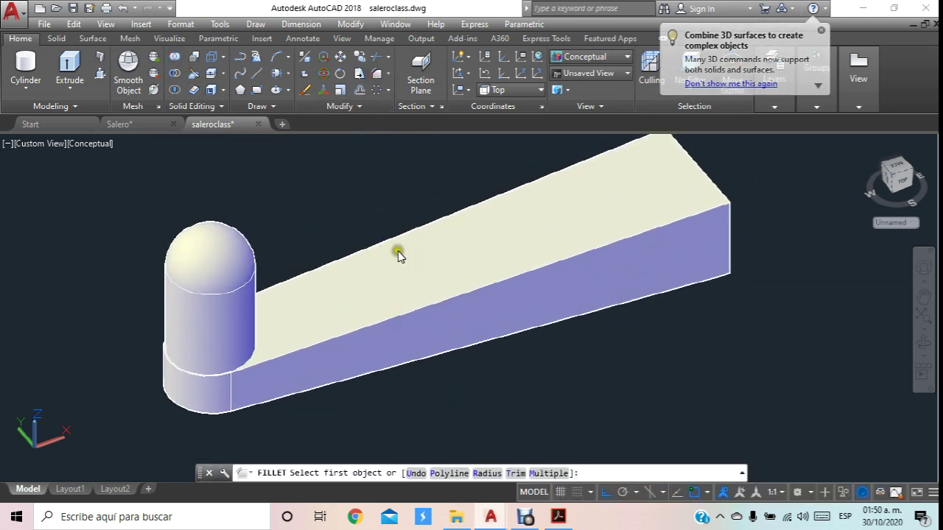
click(486, 473)
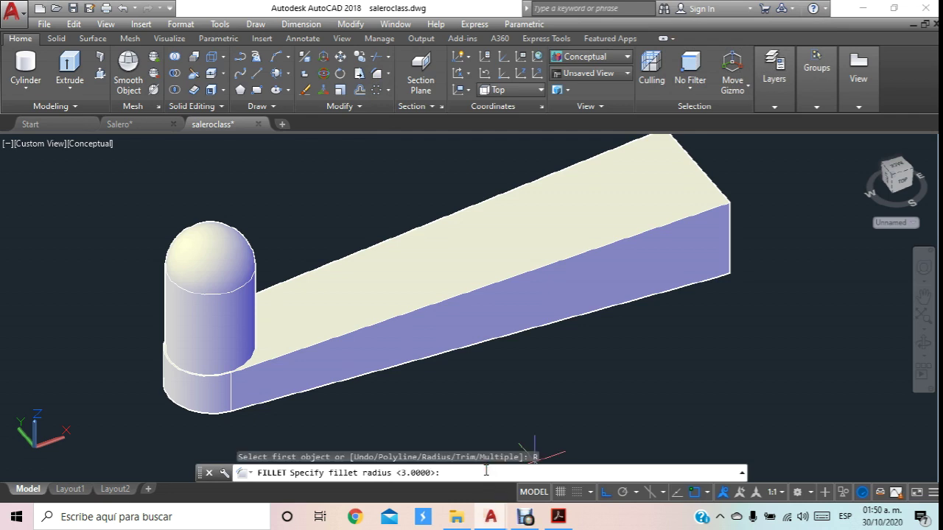
text(1)
key(Return)
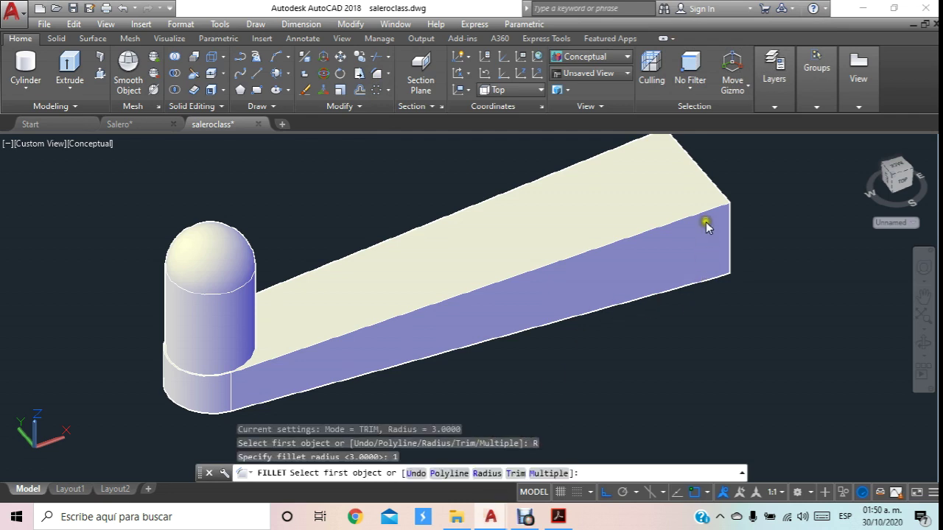
click(705, 214)
key(Return)
right_click(675, 227)
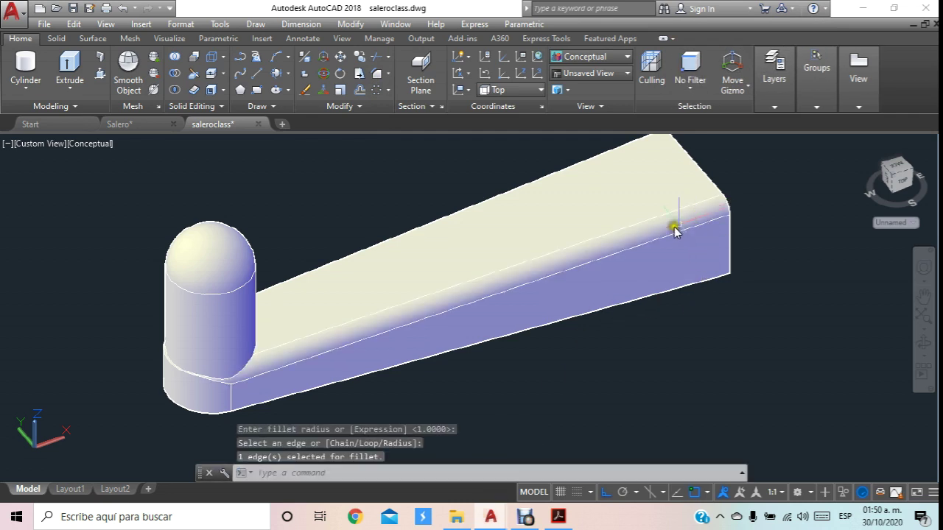
key(Return)
click(541, 182)
key(Return)
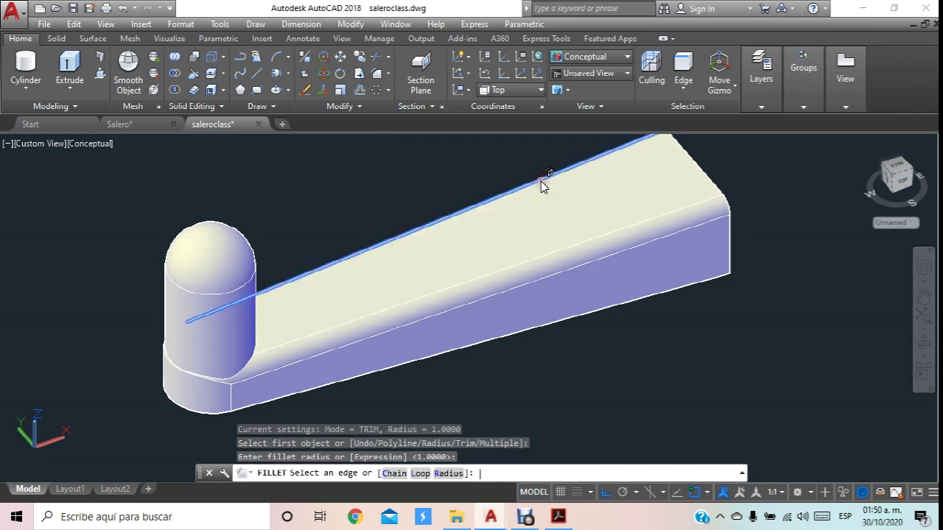
key(Return)
key(Return)
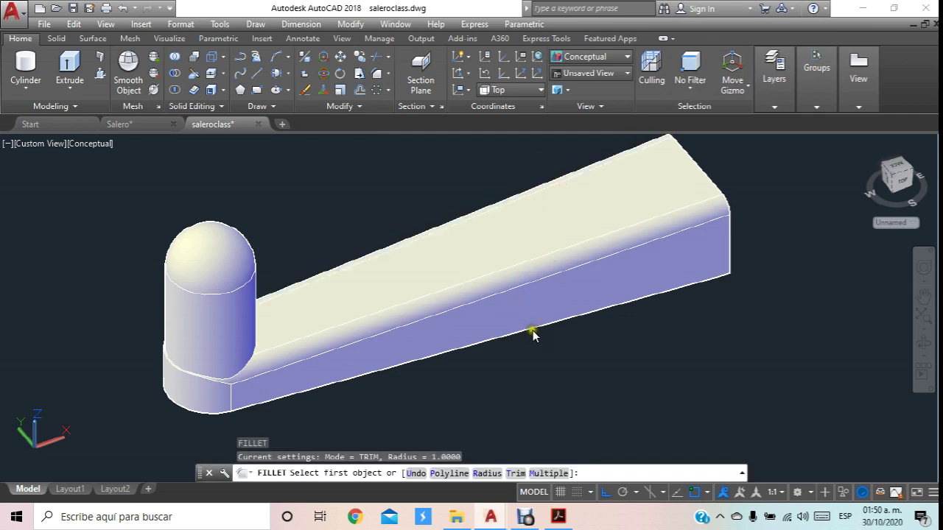
click(533, 330)
key(Return)
key(Return)
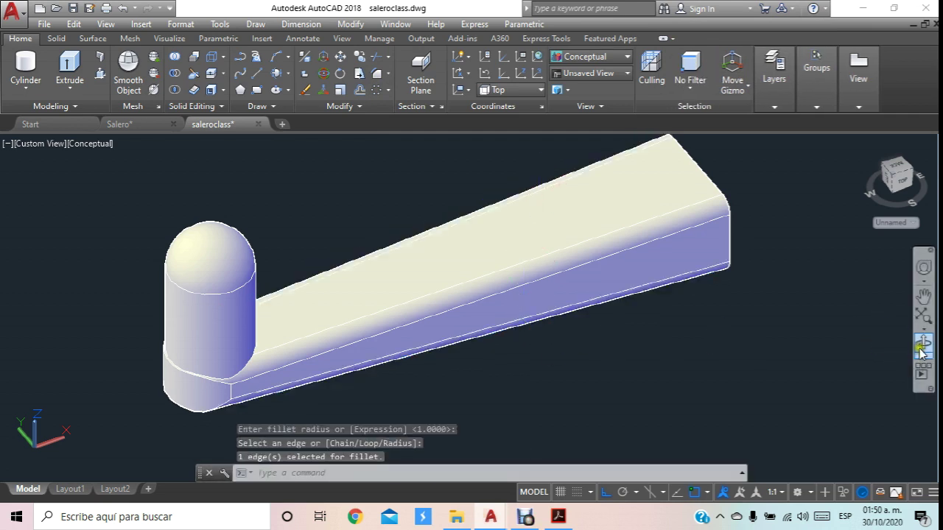
Orbit to the crank's underside and fillet the arm's bottom edge at radius 1.
click(921, 352)
drag(818, 326, 337, 261)
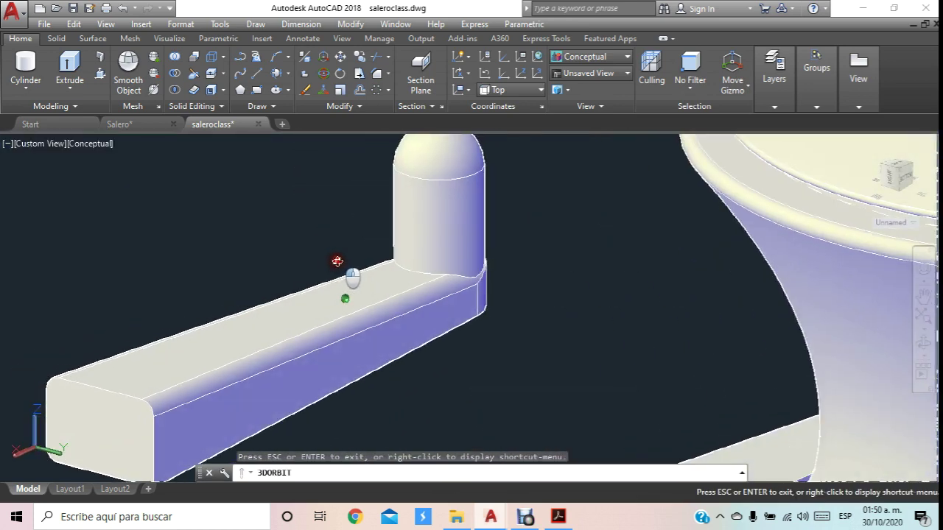
key(Escape)
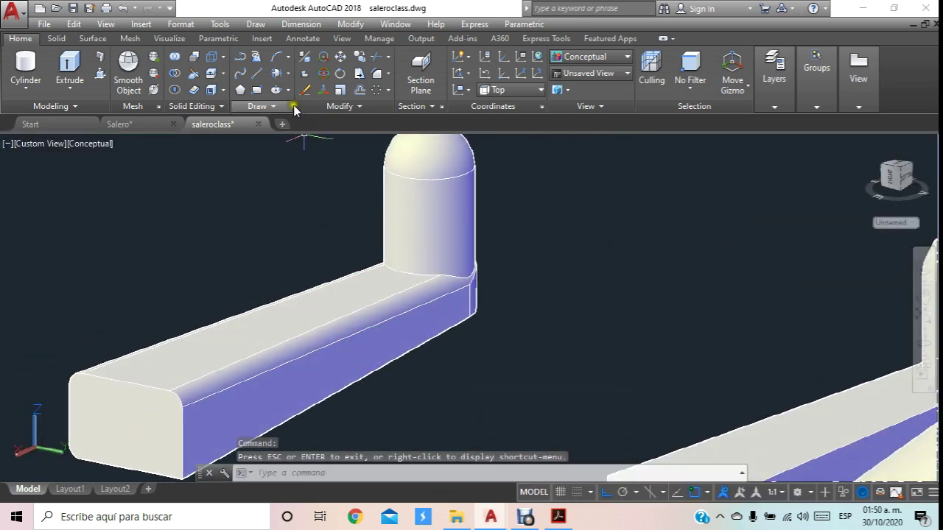
click(379, 73)
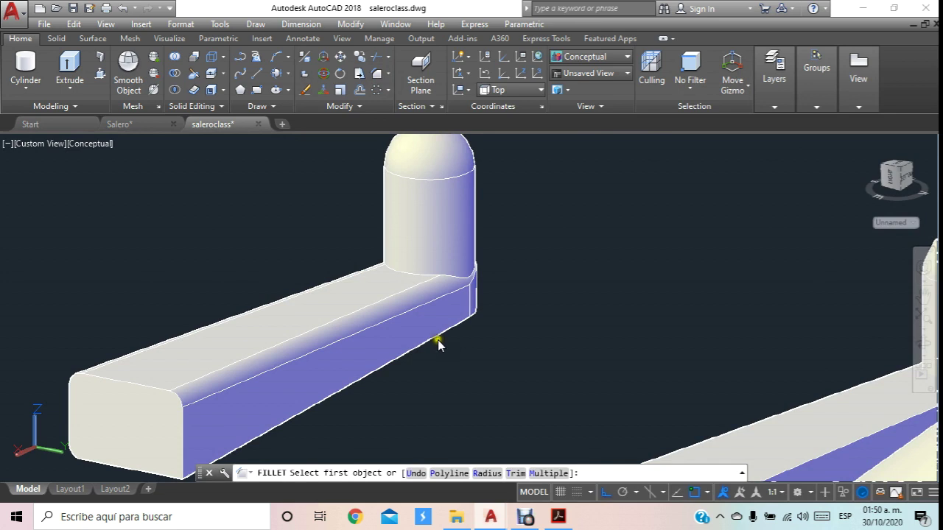
click(437, 340)
key(Return)
key(Return)
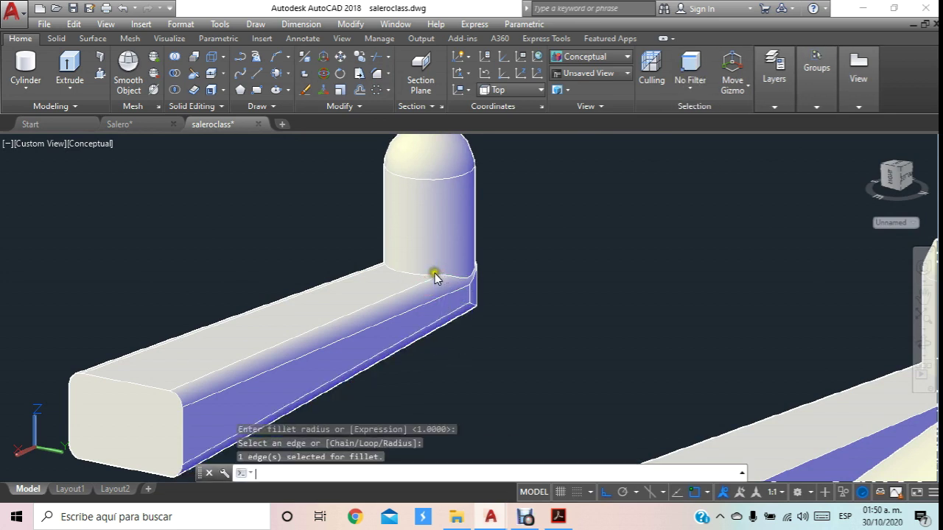
Try to fillet the knob's base edge where it meets the arm.
key(Return)
click(426, 275)
key(Return)
key(Return)
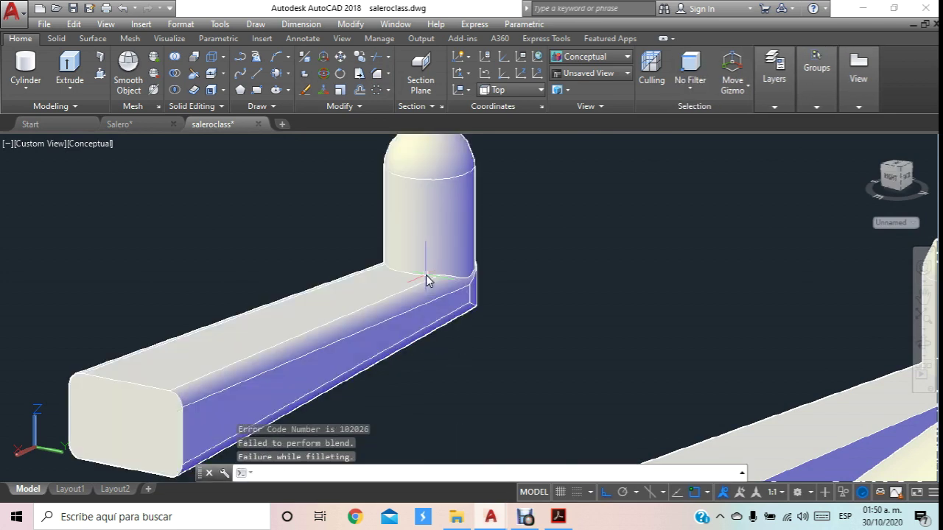
key(Return)
click(426, 277)
key(Return)
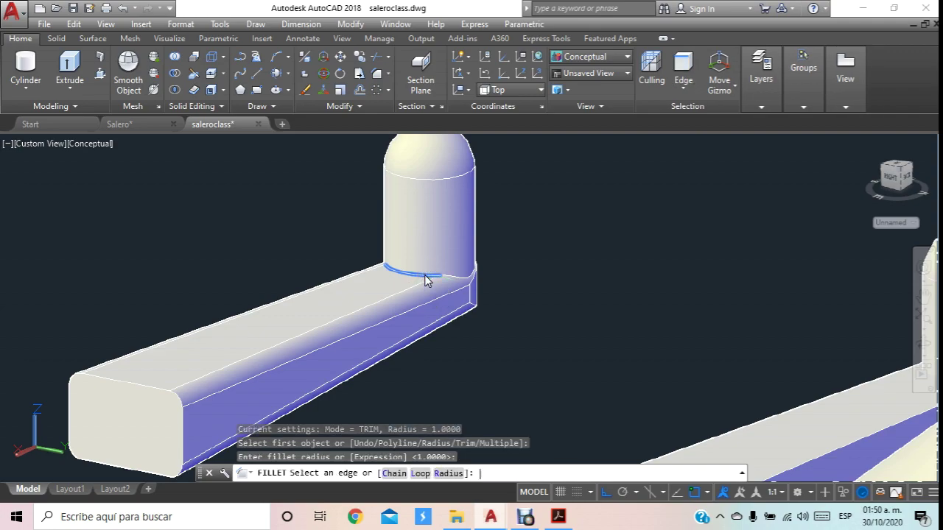
key(Return)
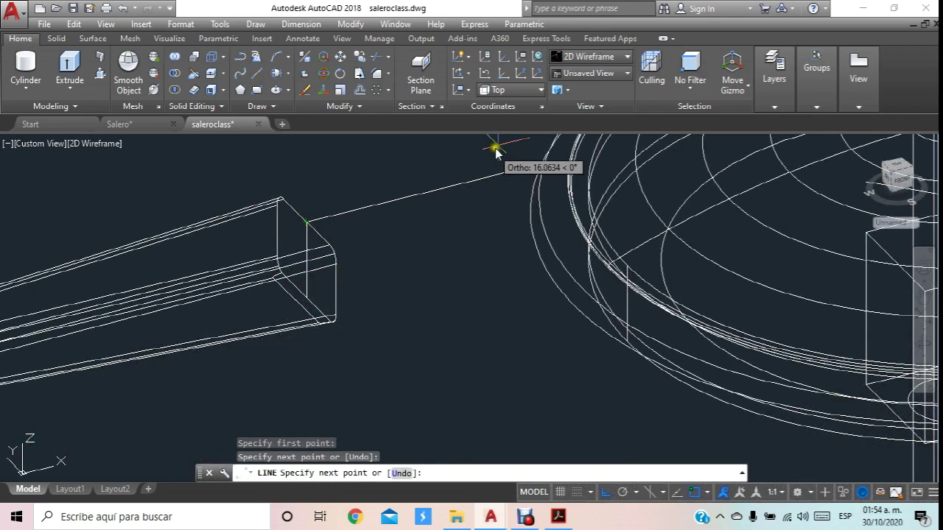
Cancel the pending line and switch the visual style to Conceptual, then Shaded with Edges.
key(Escape)
click(602, 56)
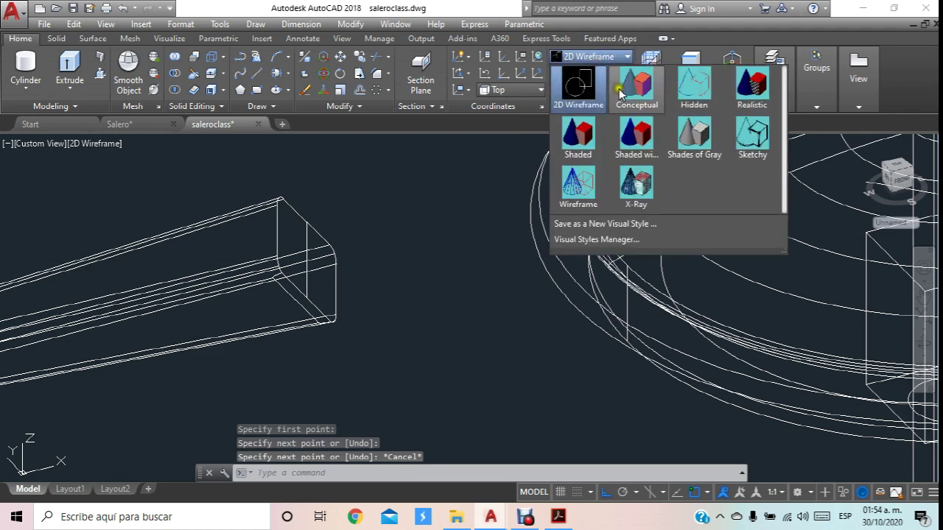
click(596, 84)
click(595, 62)
click(629, 136)
scroll(601, 253, up, 2)
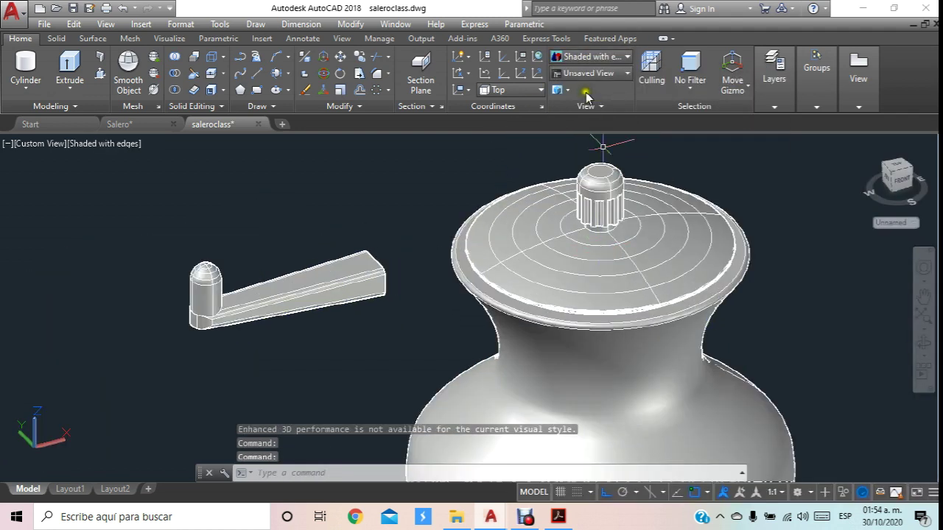
Switch to 2D Wireframe and orbit to a closer oblique view of the model.
click(584, 58)
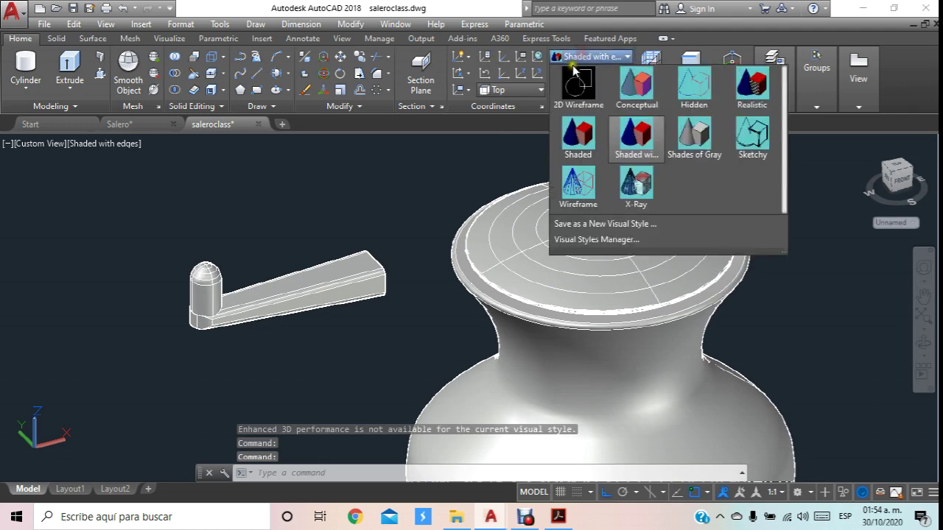
click(572, 82)
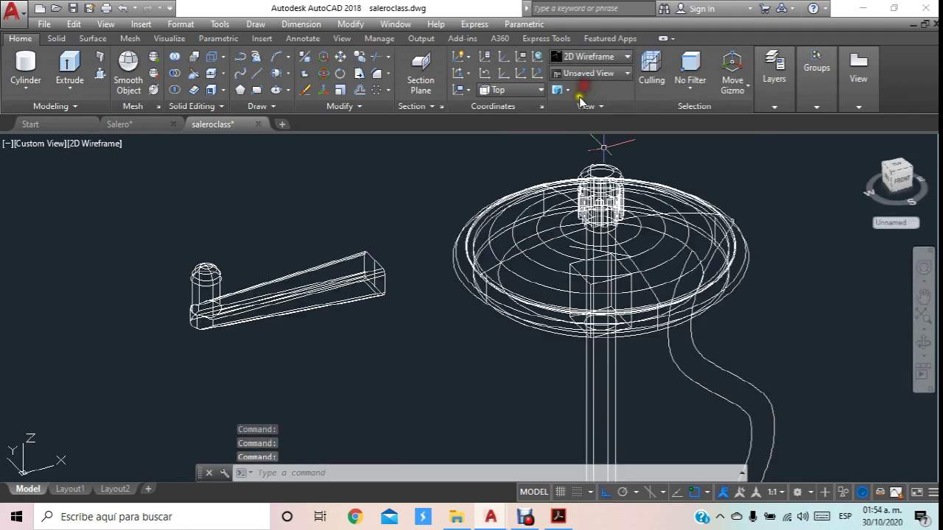
scroll(565, 141, down, 1)
scroll(537, 158, up, 1)
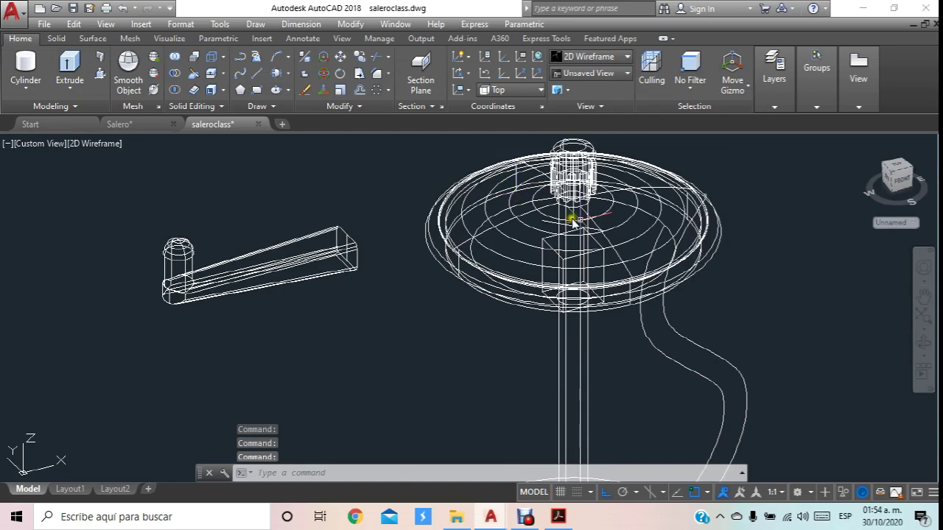
click(924, 340)
drag(611, 189, 577, 263)
mouse_move(436, 230)
mouse_down()
mouse_move(426, 234)
mouse_move(429, 225)
mouse_move(418, 261)
mouse_up()
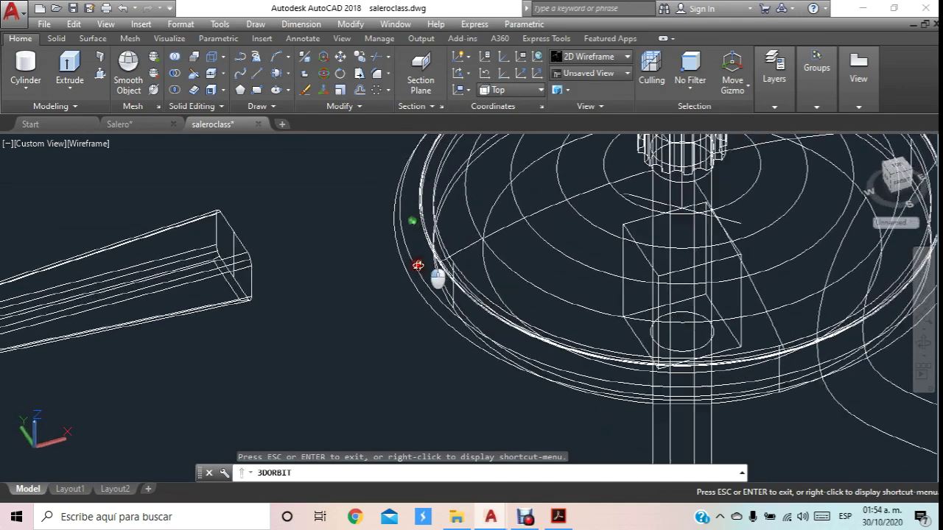
click(257, 74)
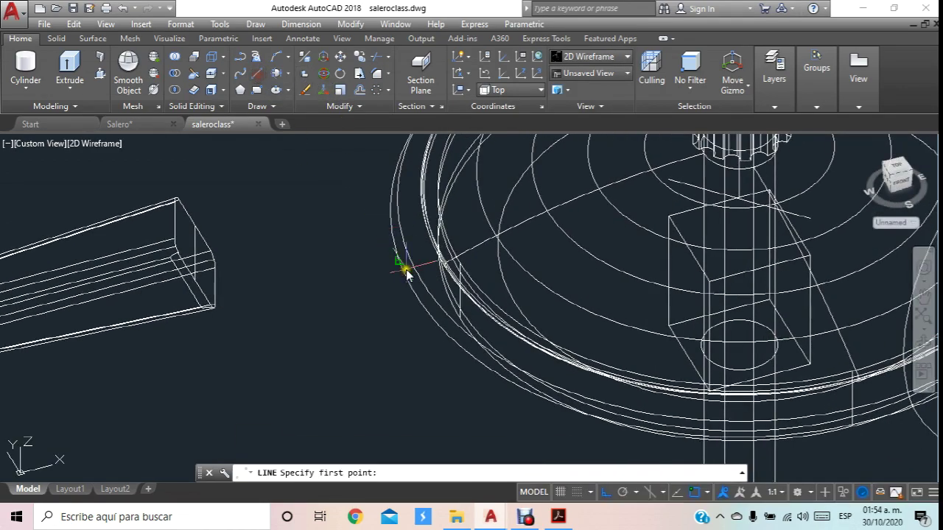
click(422, 282)
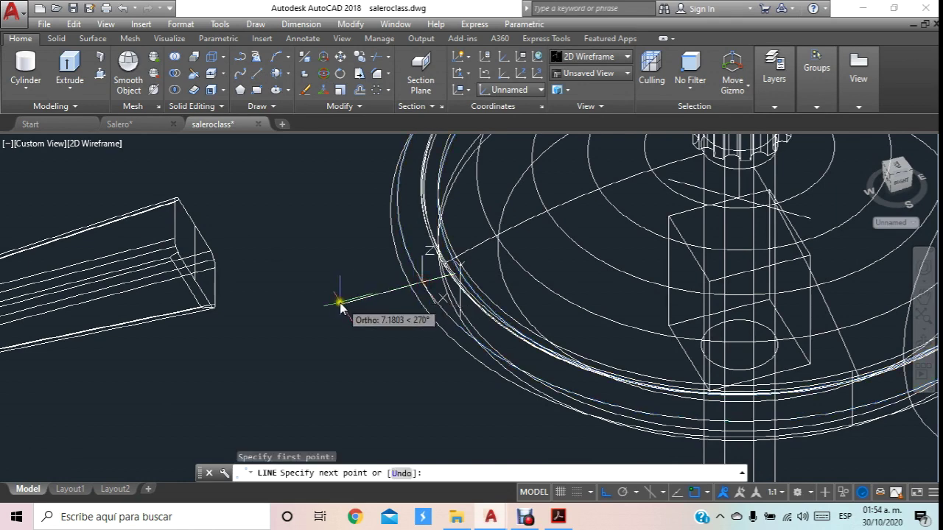
key(Escape)
middle_drag(332, 280, 354, 261)
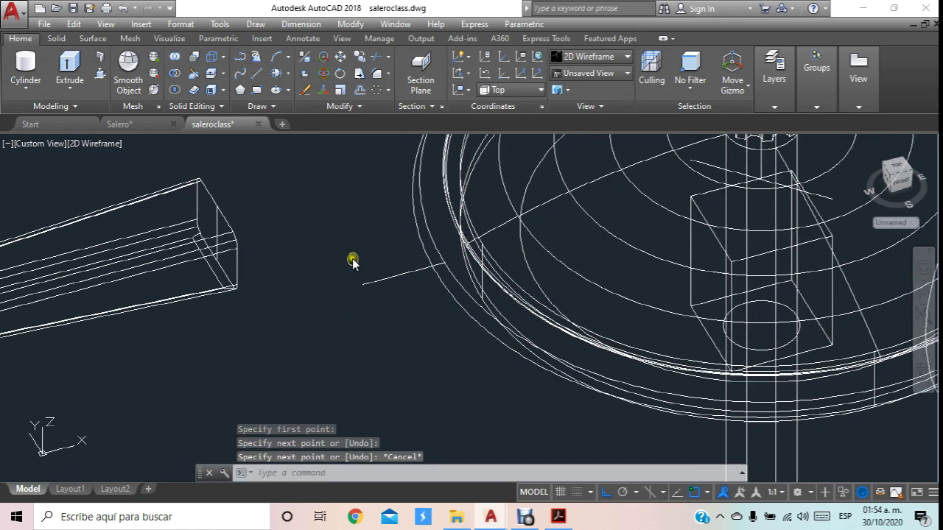
Move the crank from its arm's end corner against the shaker's rim.
click(339, 57)
scroll(288, 227, down, 2)
scroll(309, 232, up, 1)
scroll(305, 266, up, 1)
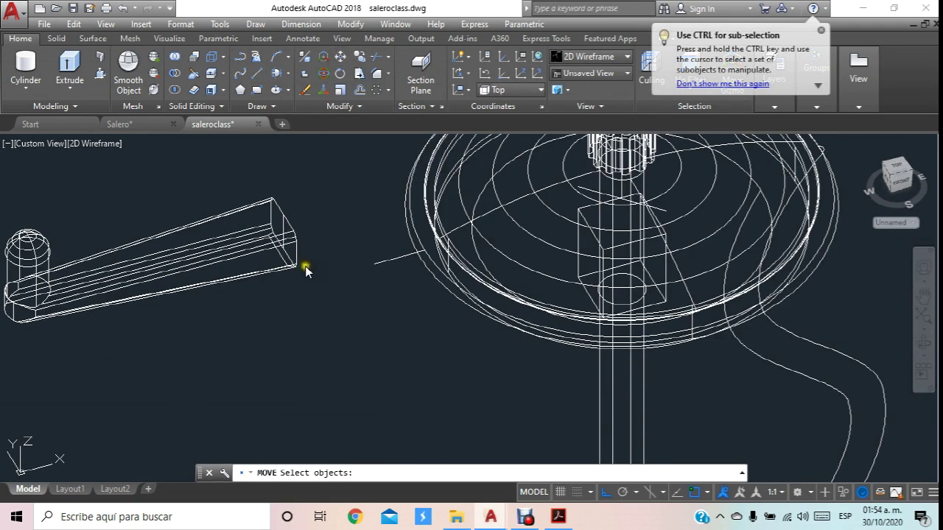
click(260, 211)
scroll(272, 230, up, 2)
key(Return)
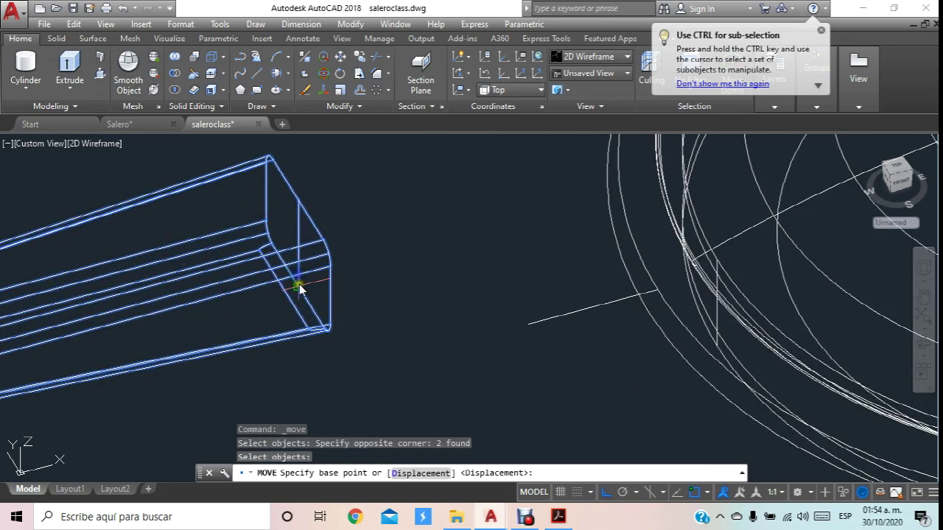
click(299, 277)
click(654, 282)
scroll(654, 282, down, 3)
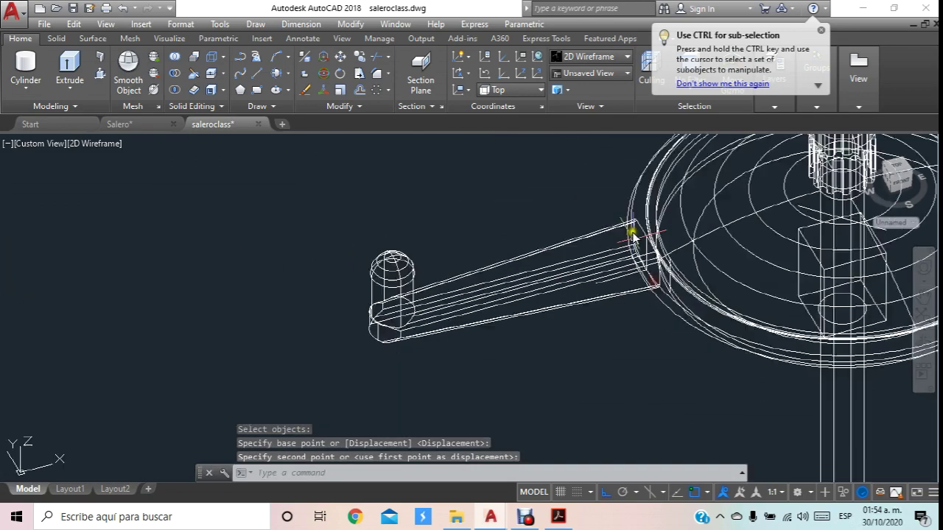
scroll(632, 231, down, 1)
Show the model Shaded with Edges and pan it into view.
click(604, 57)
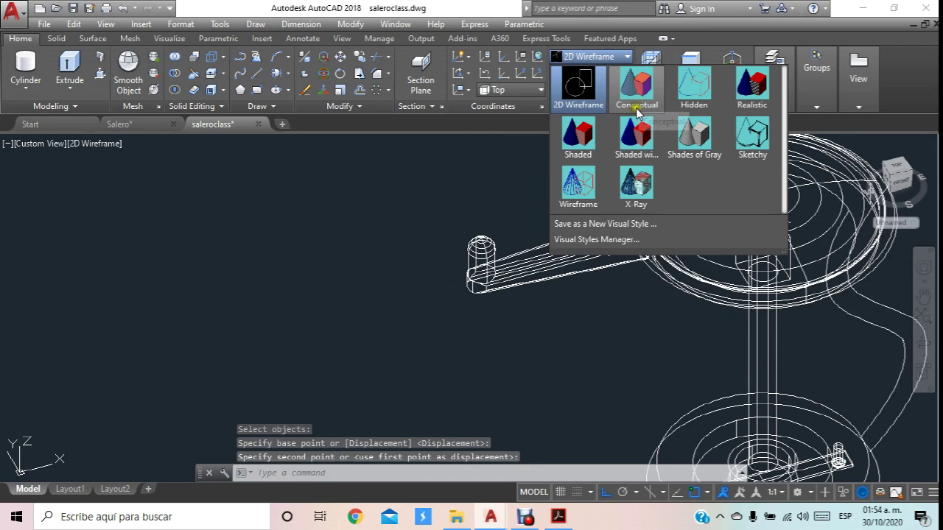
click(636, 135)
middle_drag(516, 204, 456, 180)
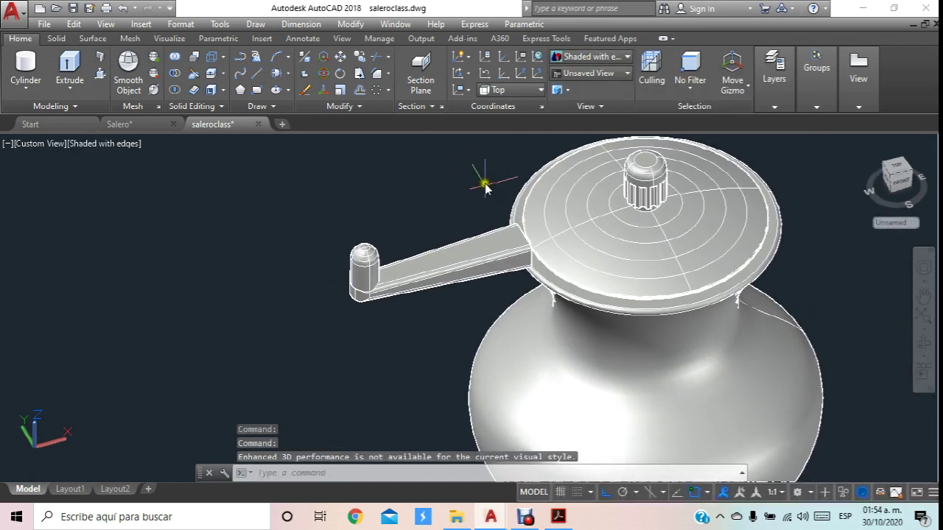
Move the crank 12 units along X toward the shaker lid.
click(924, 345)
mouse_move(635, 270)
mouse_down()
mouse_move(492, 284)
mouse_move(490, 269)
mouse_move(599, 233)
mouse_up()
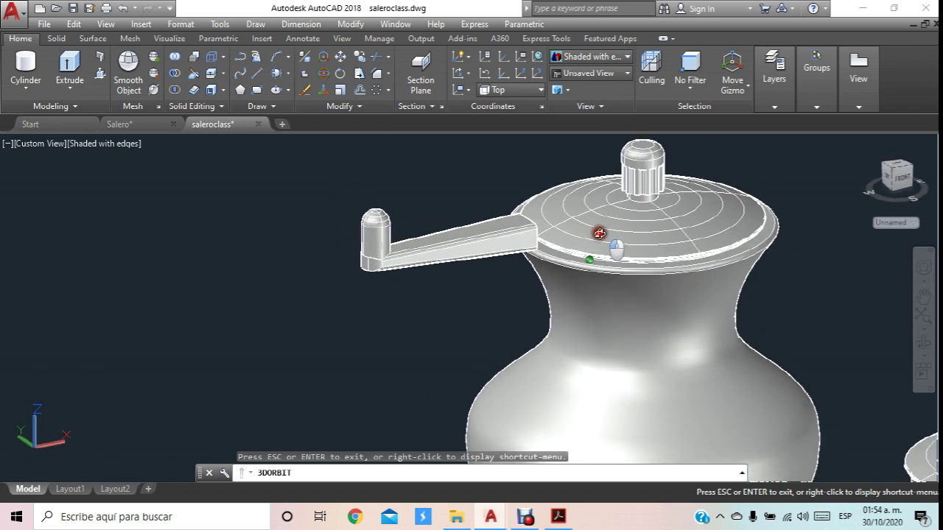
click(345, 58)
click(467, 281)
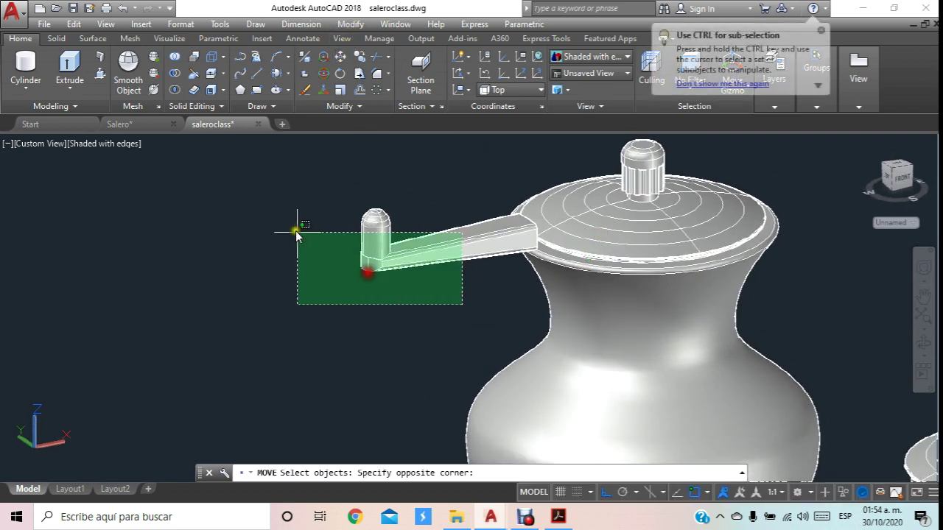
click(295, 220)
right_click(357, 313)
click(337, 314)
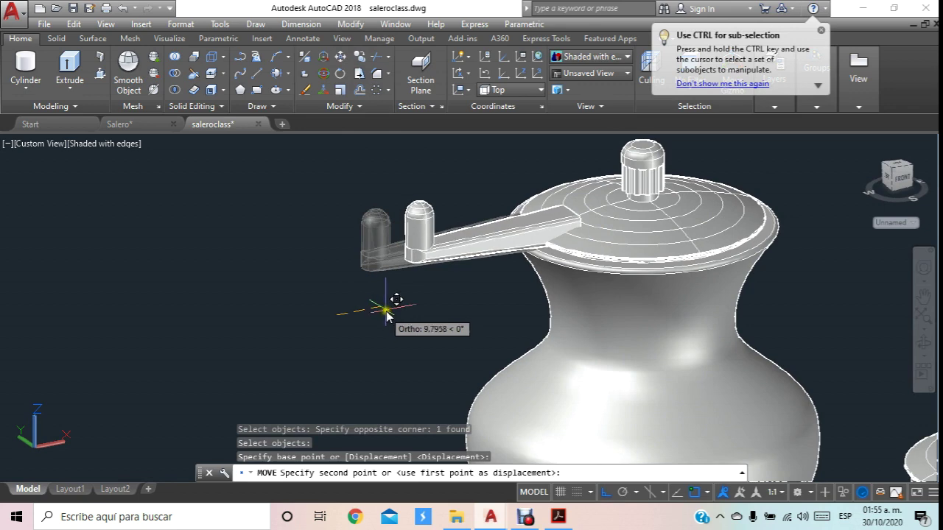
text(12)
key(Return)
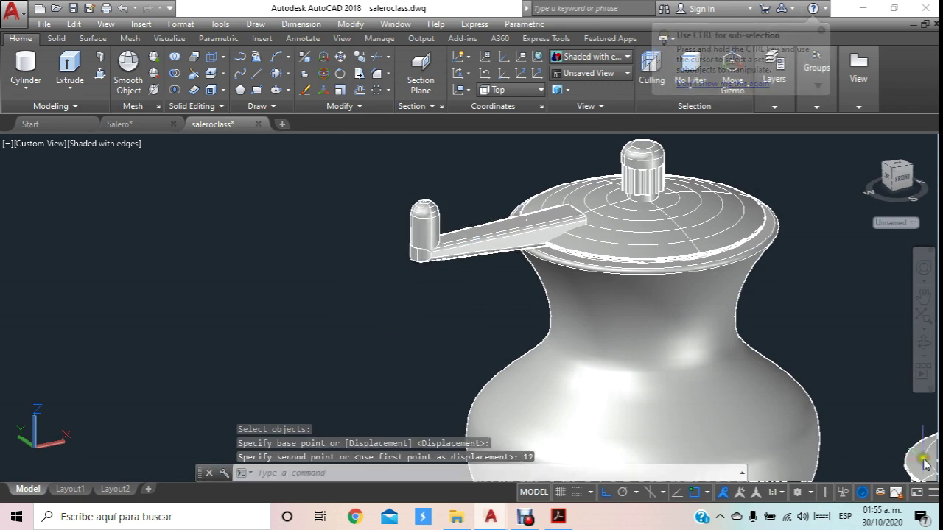
View the model from the Front in the X-Ray visual style.
click(933, 355)
drag(648, 213, 597, 218)
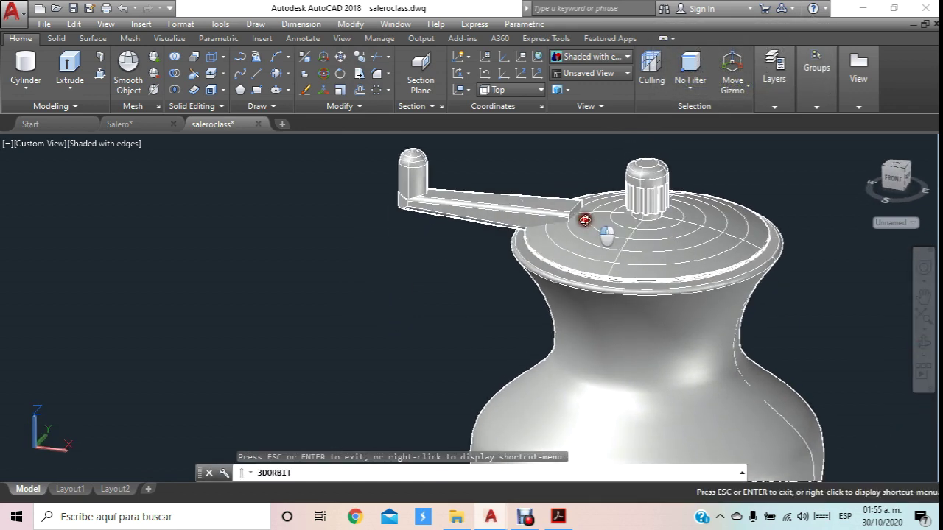
scroll(575, 219, up, 3)
key(Escape)
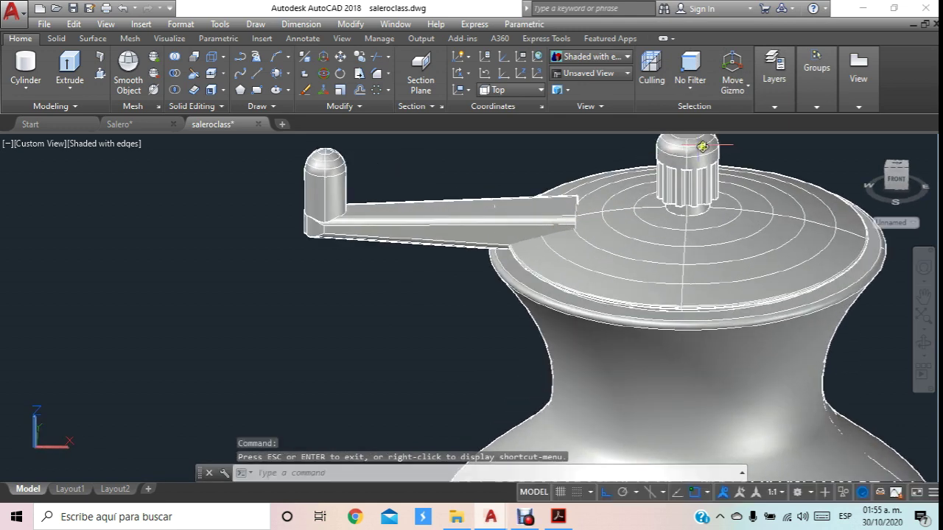
click(893, 179)
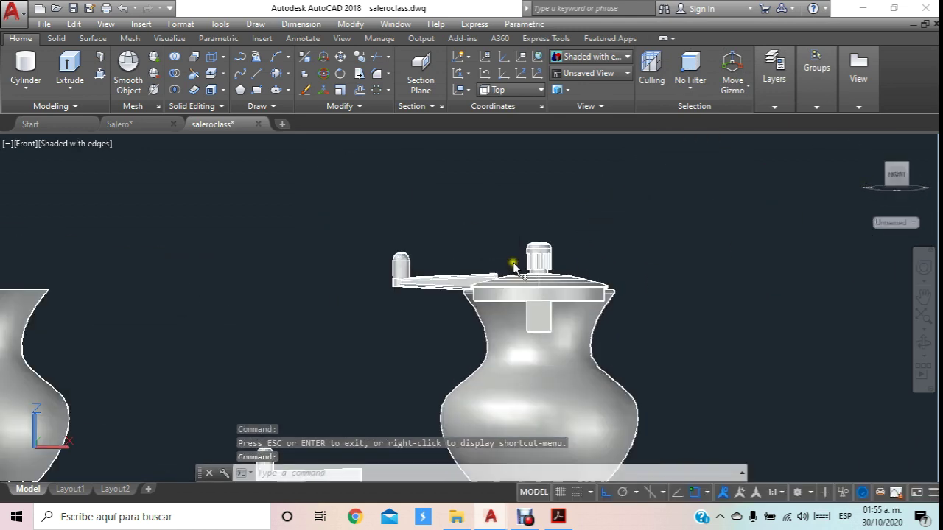
click(626, 57)
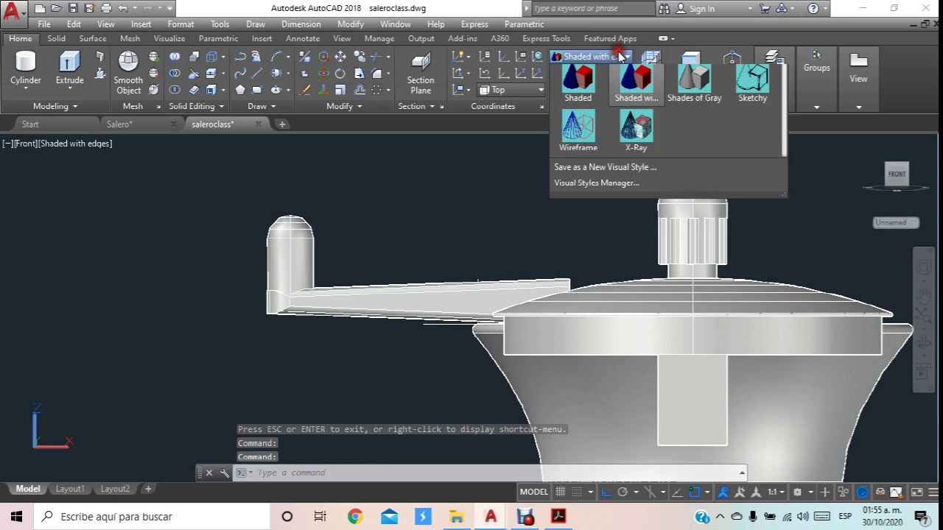
click(624, 193)
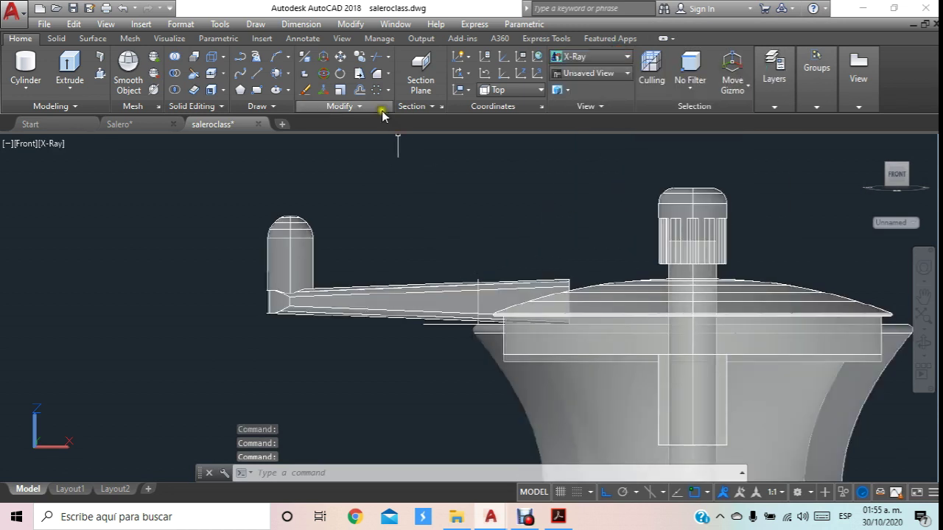
Begin rotating the crank with ortho off, picking a base point at the lid's edge.
click(341, 57)
click(353, 201)
click(245, 358)
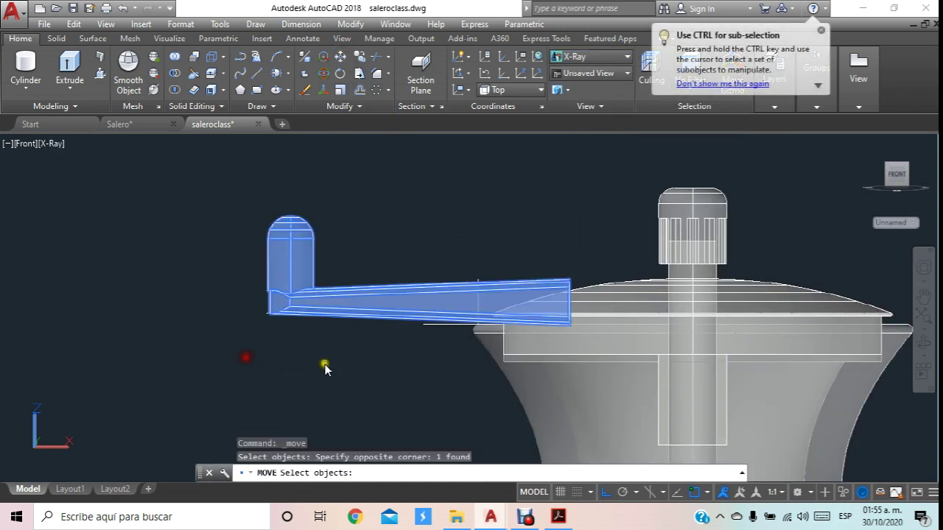
click(343, 74)
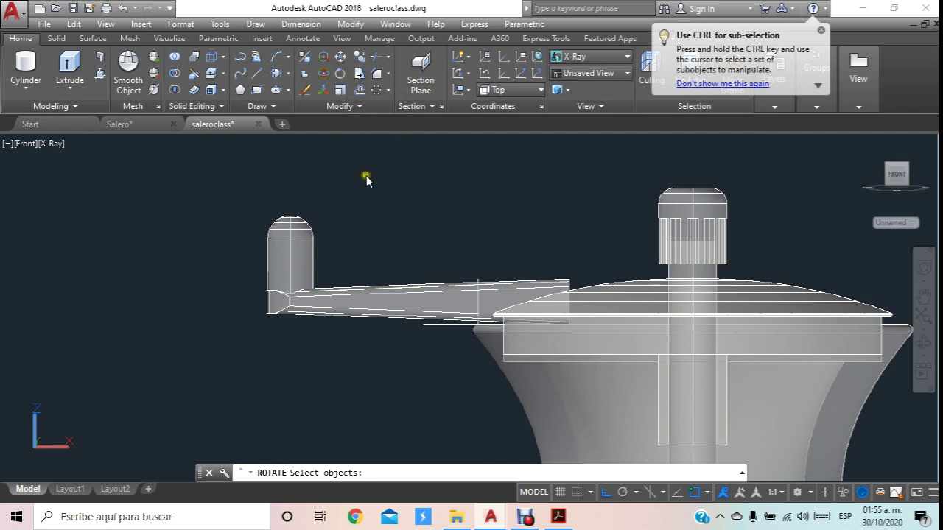
drag(366, 175, 301, 341)
scroll(530, 331, up, 2)
right_click(596, 335)
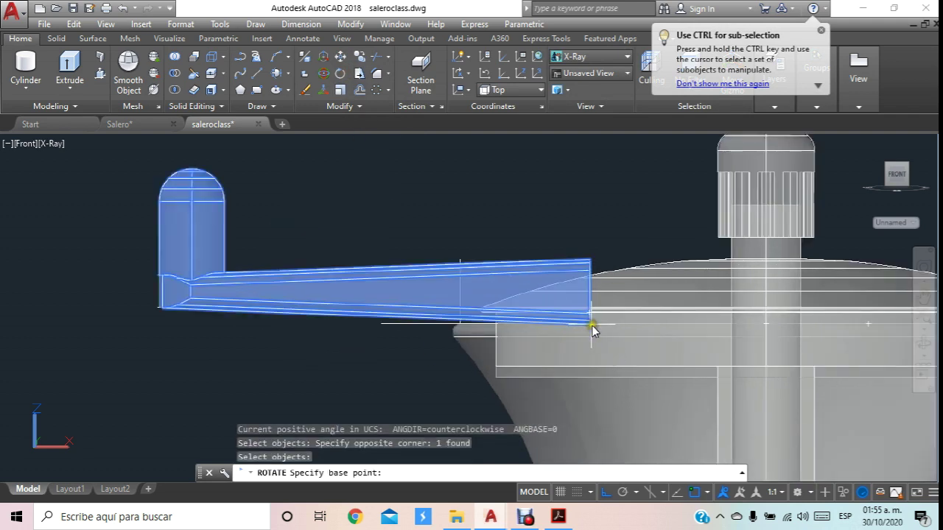
click(605, 492)
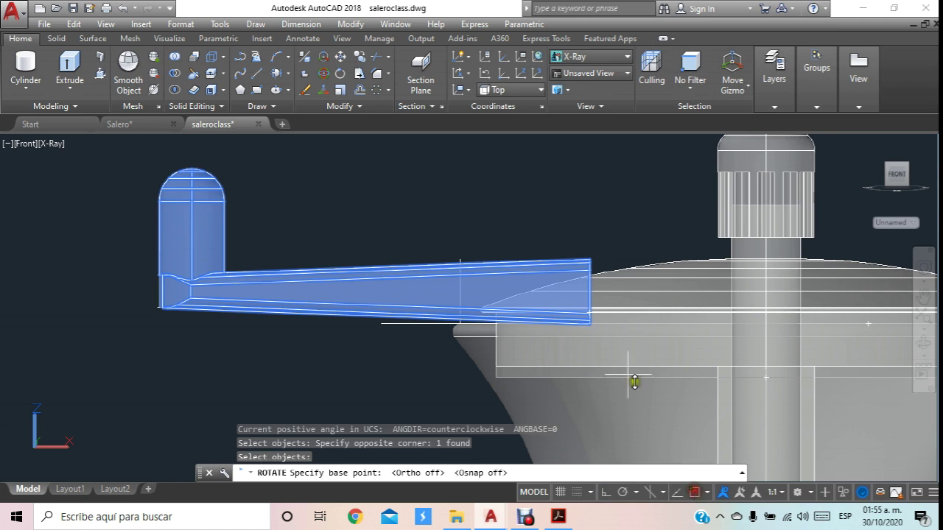
click(590, 324)
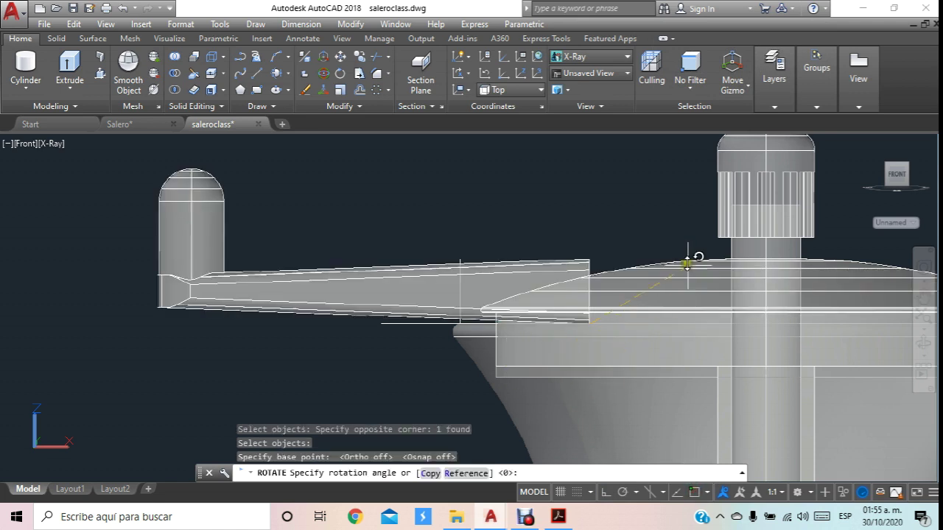
Set the UCS and view preset to Front, centring the crank and lid.
click(525, 96)
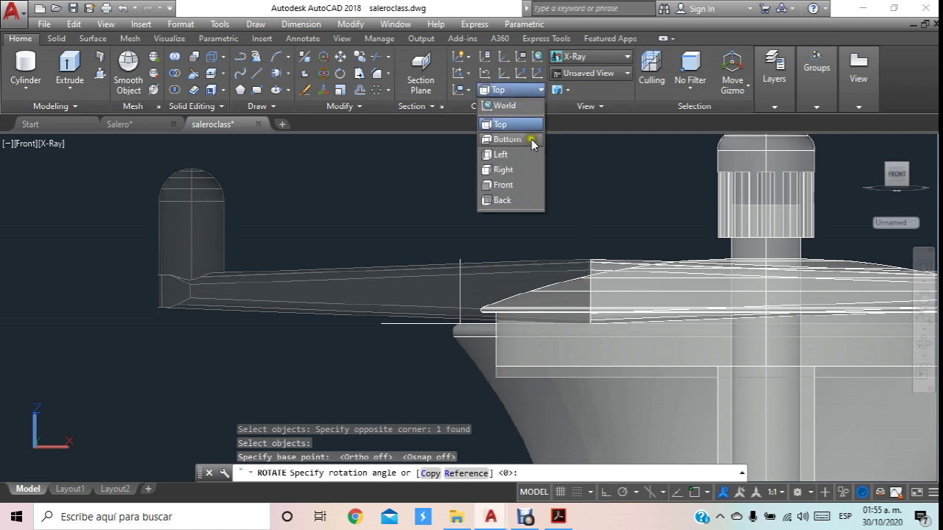
click(518, 185)
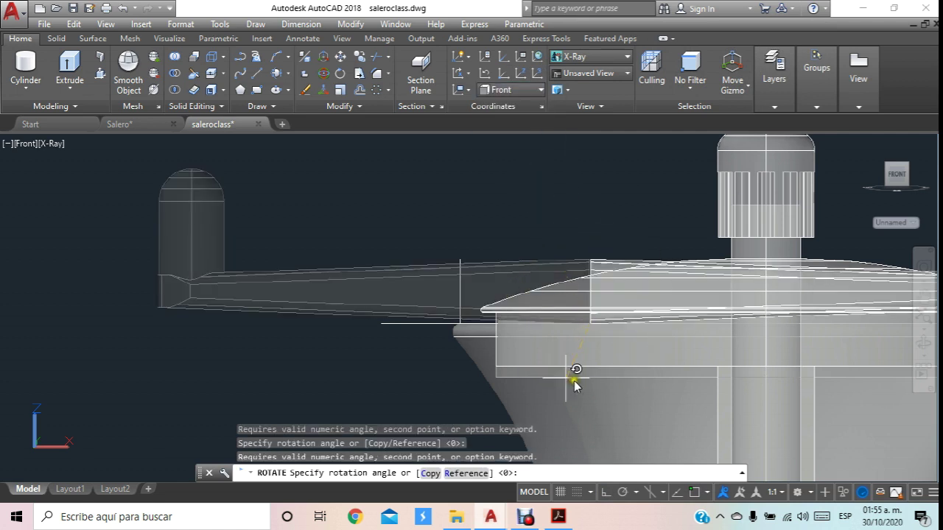
key(Escape)
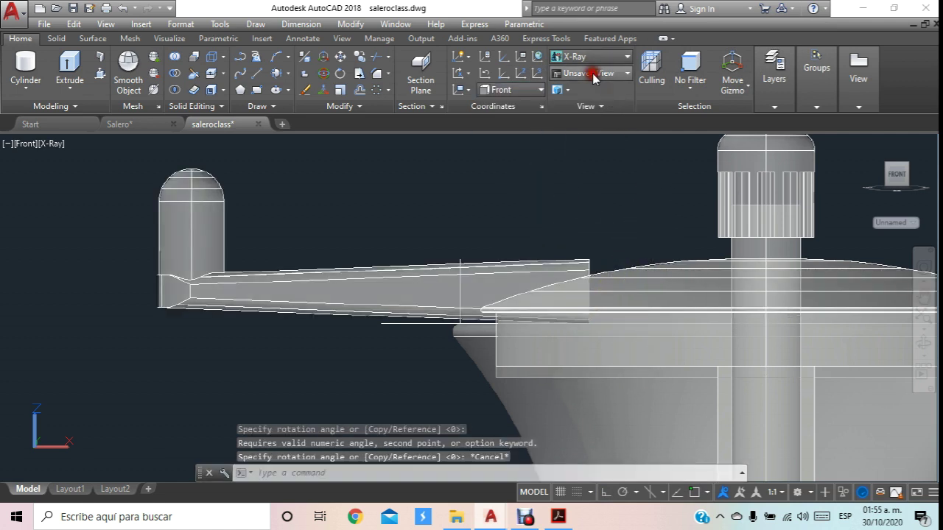
click(593, 74)
click(574, 146)
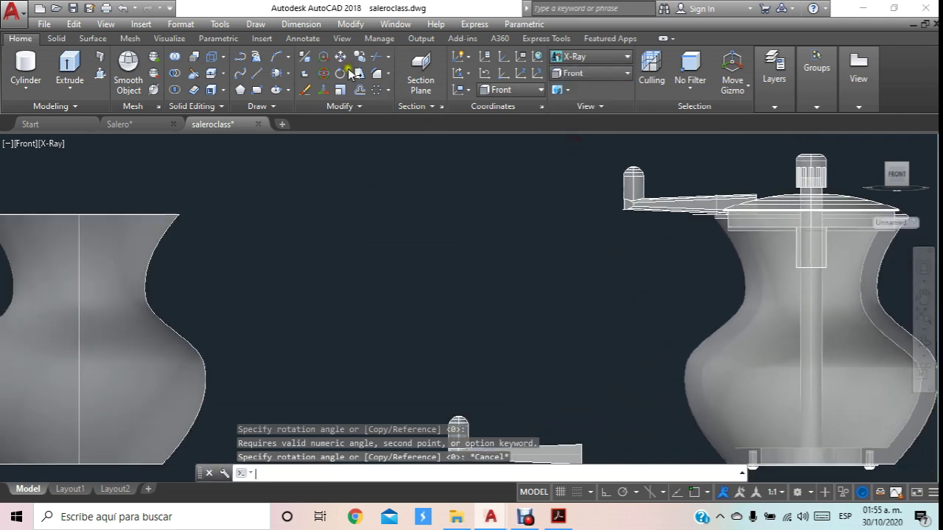
scroll(800, 162, up, 3)
middle_drag(800, 162, 663, 188)
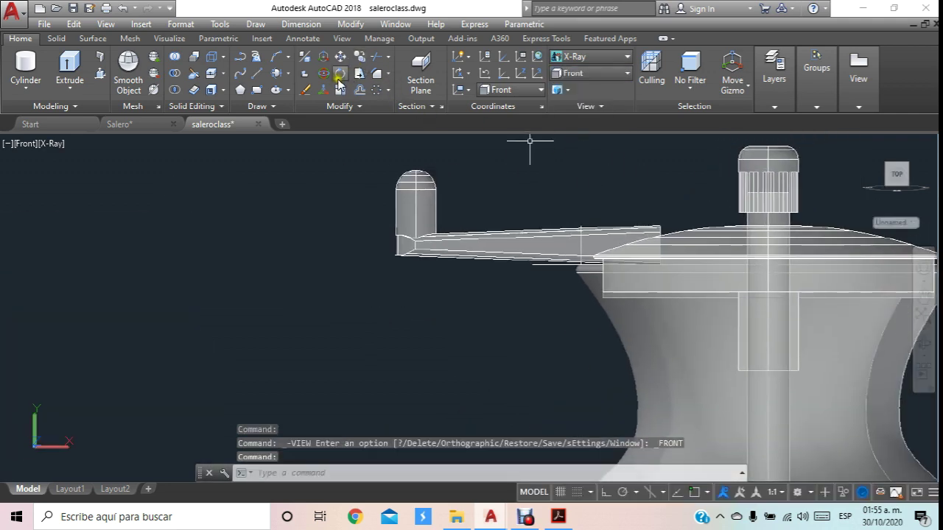
Rotate the crank about its arm's end so the arm slopes down toward the lid.
click(339, 83)
click(524, 303)
click(427, 201)
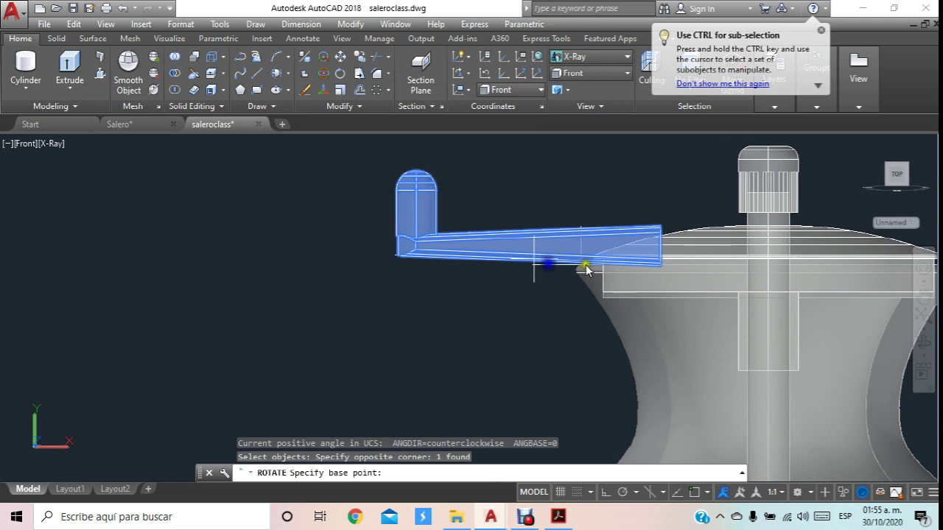
click(660, 265)
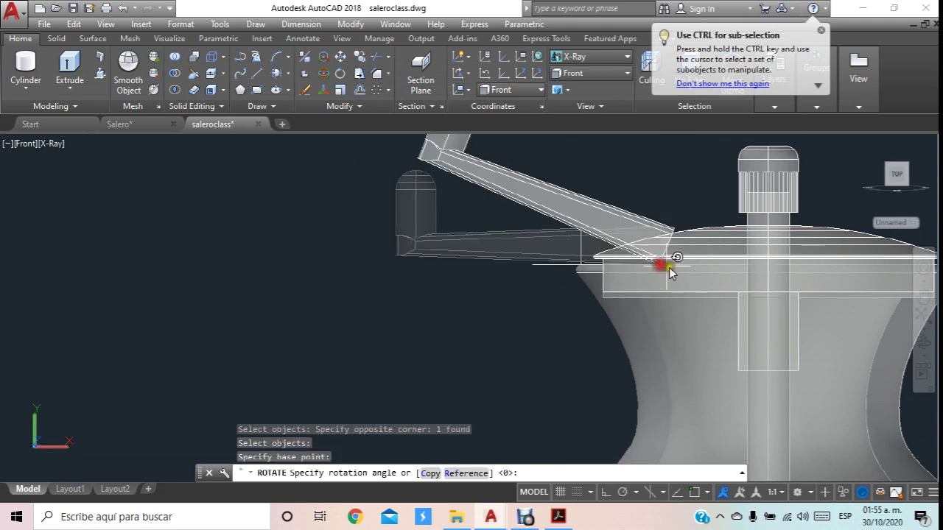
click(715, 269)
Move the crank handle to a new position beside the shaker.
click(341, 58)
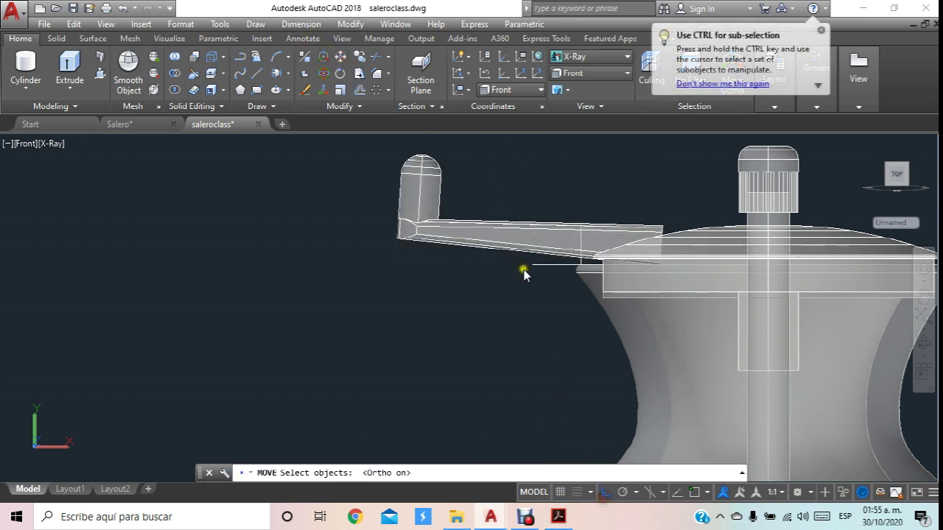
click(385, 286)
key(Return)
click(346, 337)
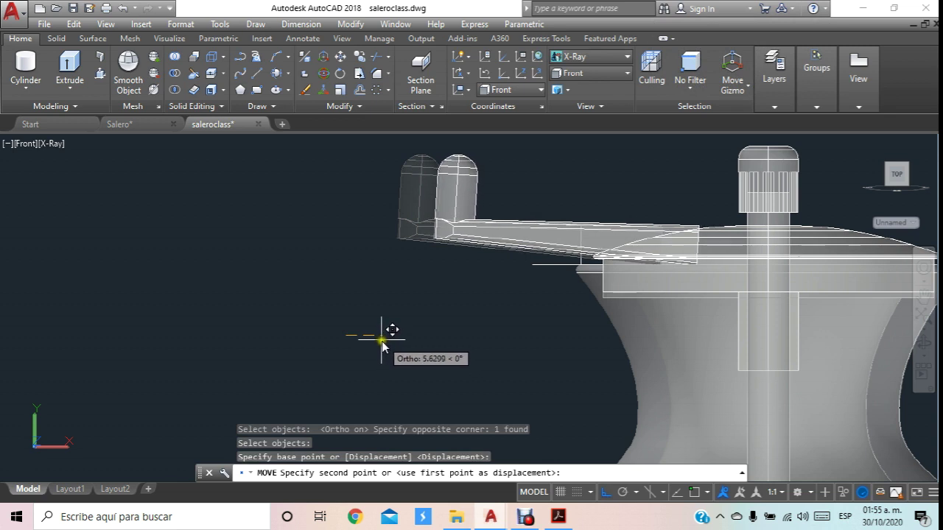
click(377, 336)
scroll(436, 190, up, 2)
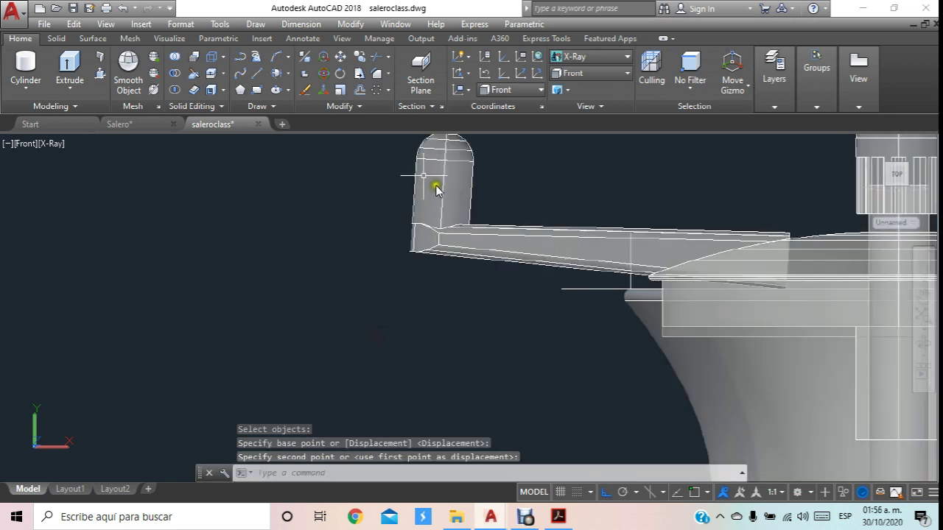
Rotate the handle about its arm's end point to a tilted angle, with Ortho off.
click(341, 79)
click(495, 189)
click(451, 253)
key(Return)
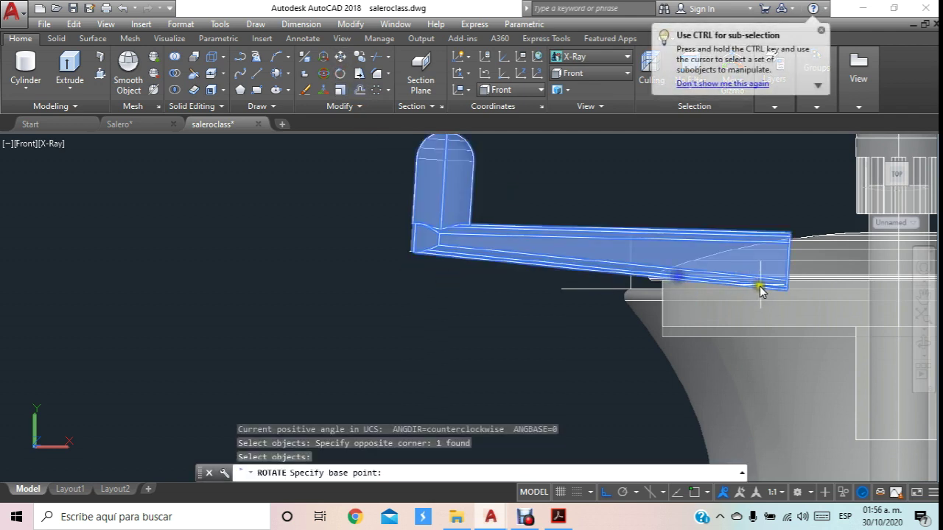
click(796, 291)
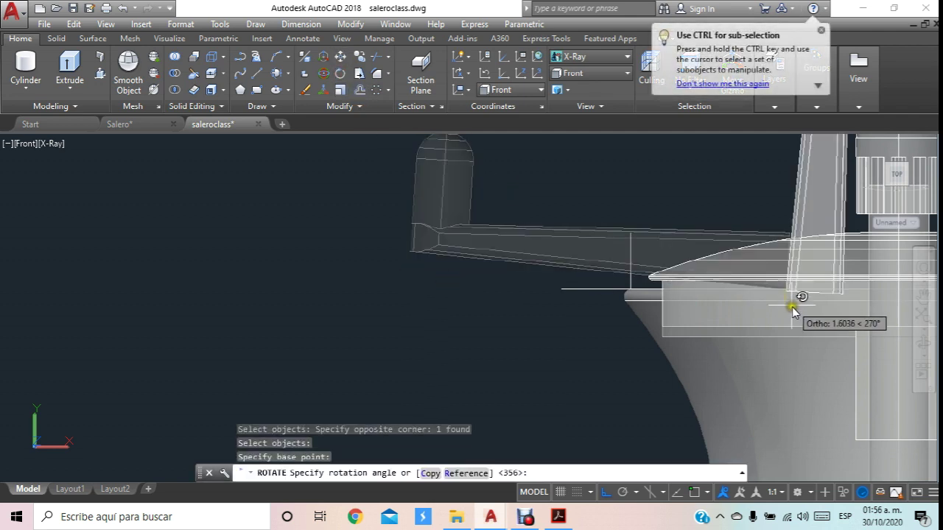
click(604, 493)
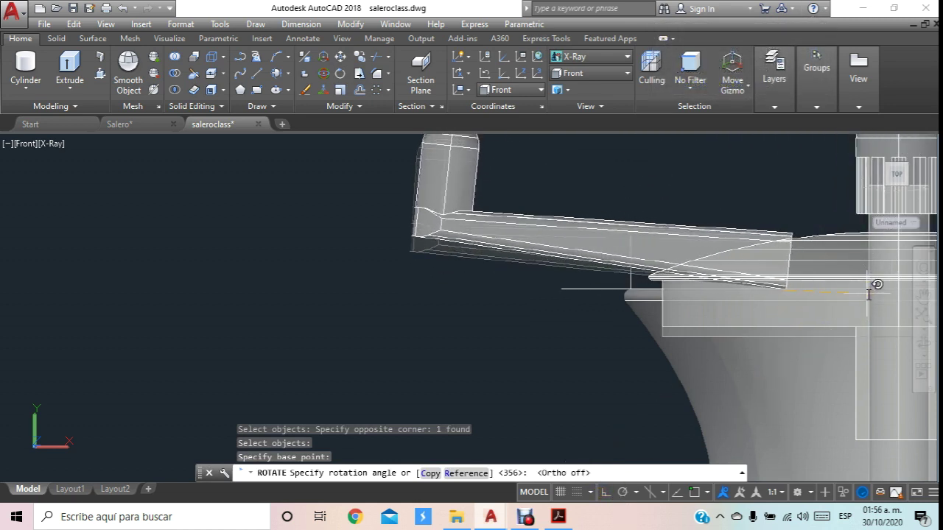
click(870, 293)
Start another move of the handle, cancel it, and turn Ortho back on.
click(340, 56)
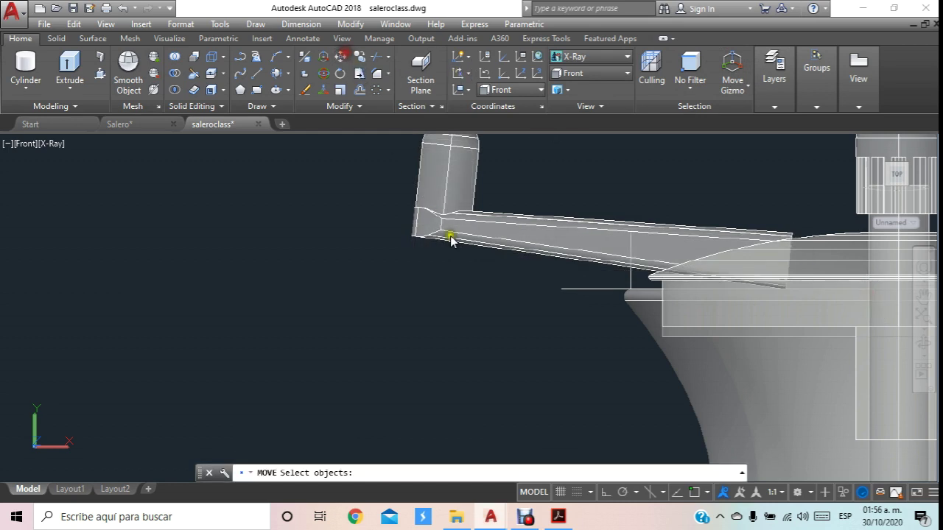
click(498, 234)
key(Return)
click(487, 309)
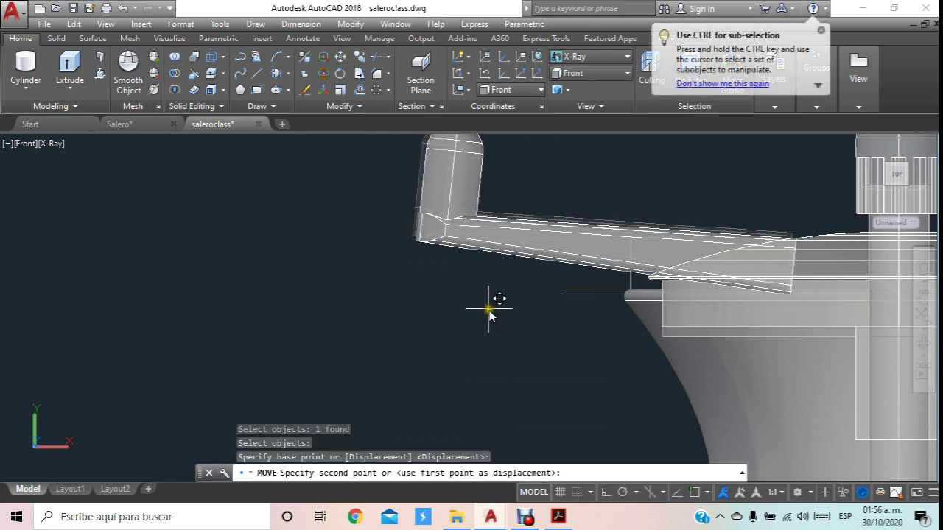
key(Escape)
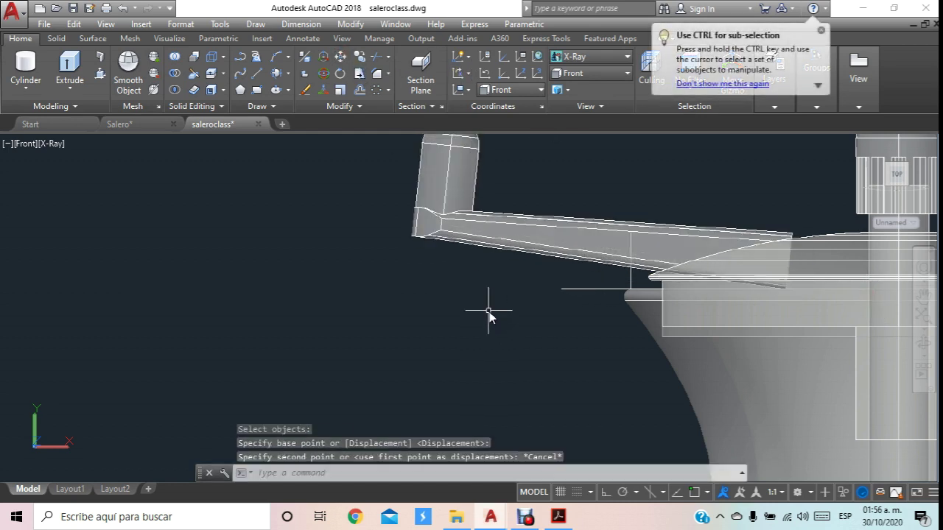
click(606, 493)
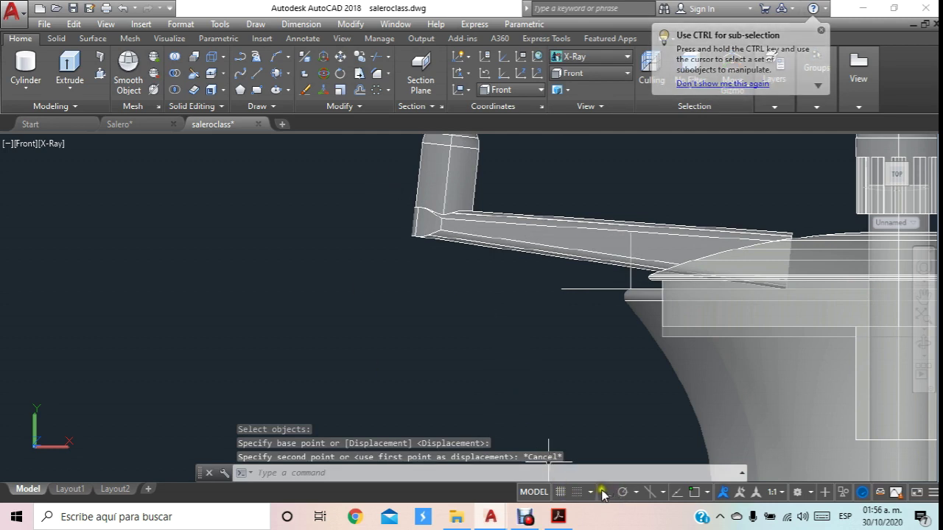
Drop the crank handle straight down onto the lid, then orbit to an oblique view.
click(340, 59)
click(532, 295)
click(486, 242)
key(Return)
click(419, 309)
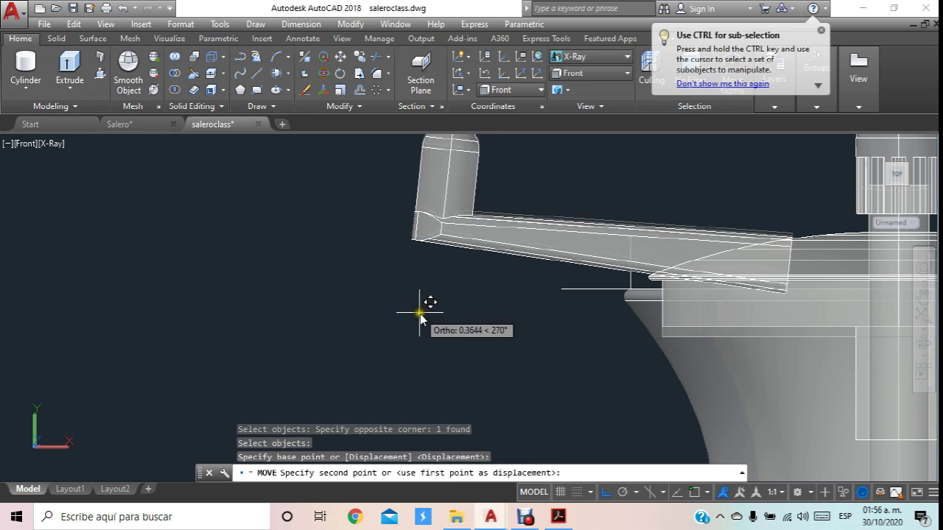
click(422, 316)
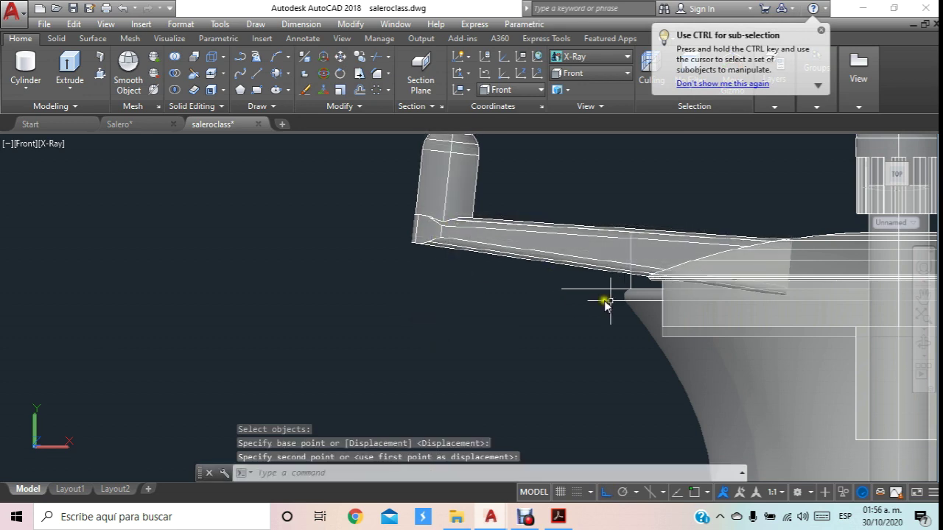
click(921, 341)
mouse_move(665, 242)
mouse_down()
mouse_move(632, 302)
mouse_move(381, 270)
mouse_up()
key(Escape)
Switch the visual style to Shaded with edges.
click(590, 56)
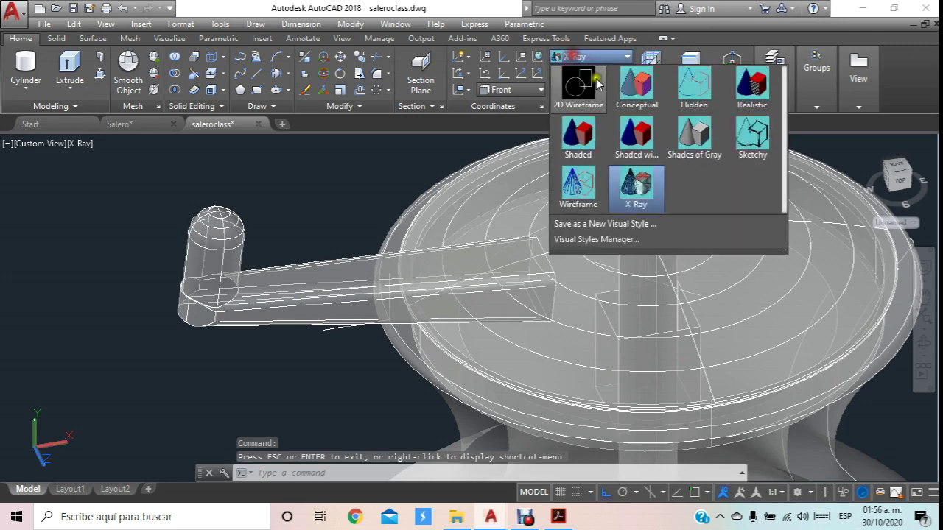
click(635, 135)
scroll(453, 259, down, 5)
scroll(419, 252, up, 2)
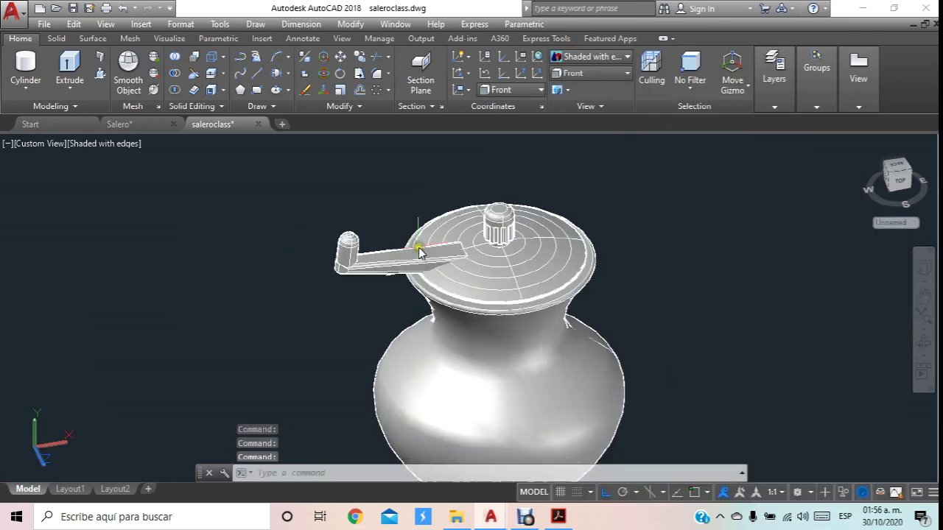
scroll(419, 253, up, 2)
key(Escape)
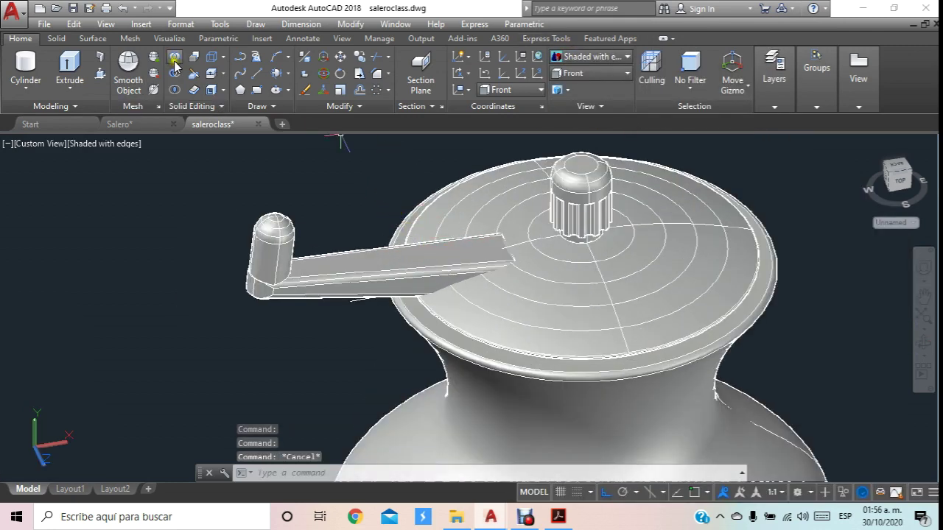
Union the lid and crank handle into one solid.
click(176, 65)
click(545, 322)
click(358, 282)
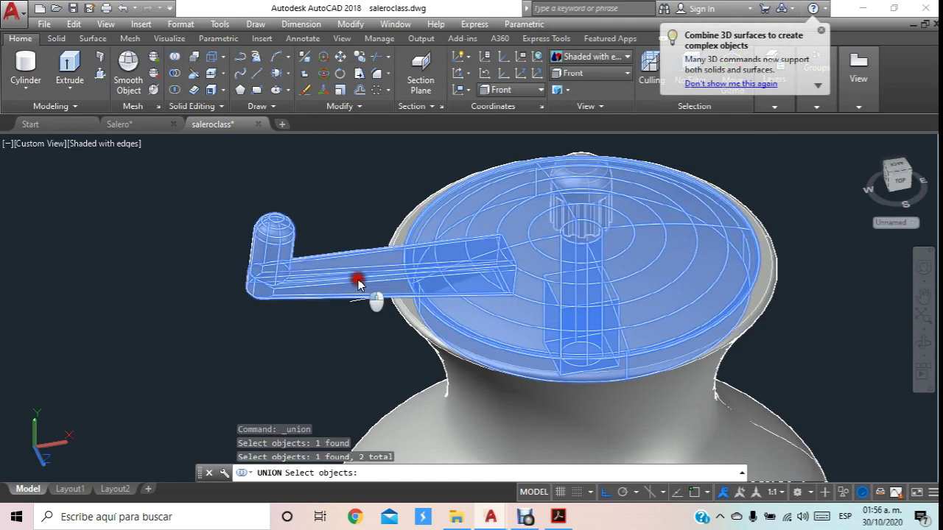
key(Return)
scroll(438, 252, down, 5)
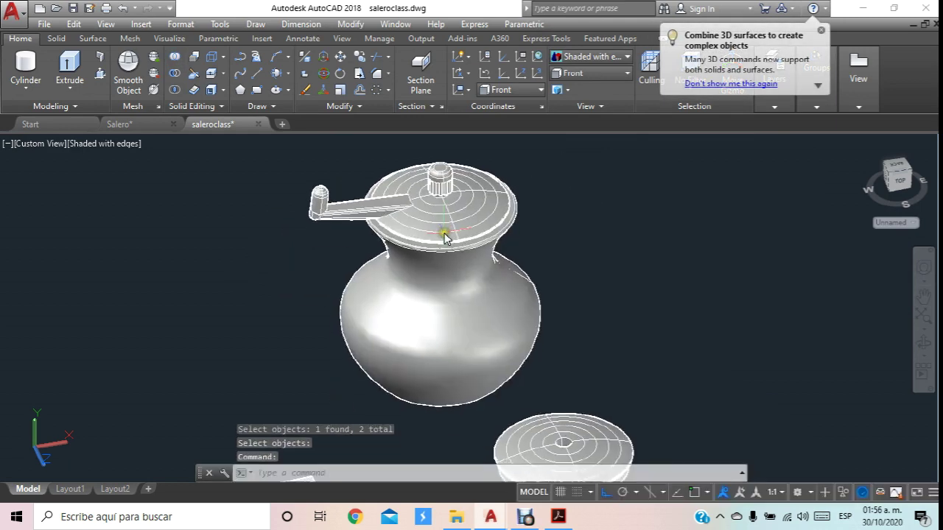
scroll(475, 261, down, 3)
scroll(368, 275, up, 3)
mouse_move(446, 371)
middle_down()
mouse_move(447, 287)
mouse_move(451, 302)
middle_up()
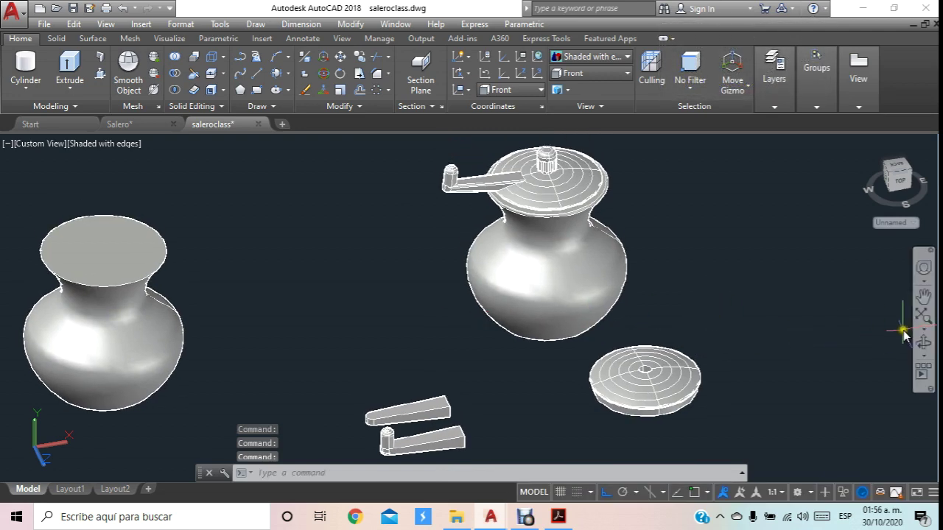
Erase the spare lid and handle, the spare vase body and the small leftover cylinder.
click(923, 342)
mouse_move(715, 268)
mouse_down()
mouse_move(678, 221)
mouse_move(642, 242)
mouse_move(669, 265)
mouse_move(564, 263)
mouse_up()
key(Escape)
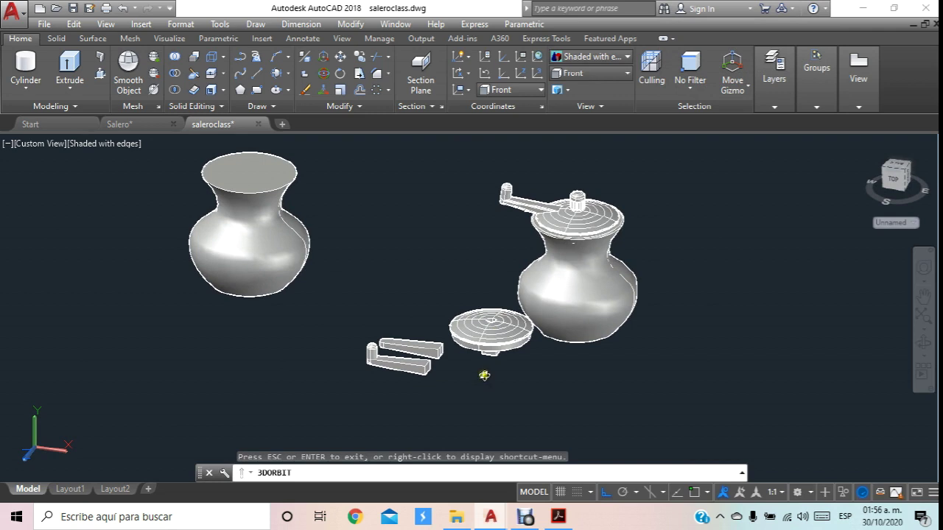
click(481, 366)
click(398, 310)
key(Delete)
click(179, 179)
key(Delete)
click(314, 316)
key(Delete)
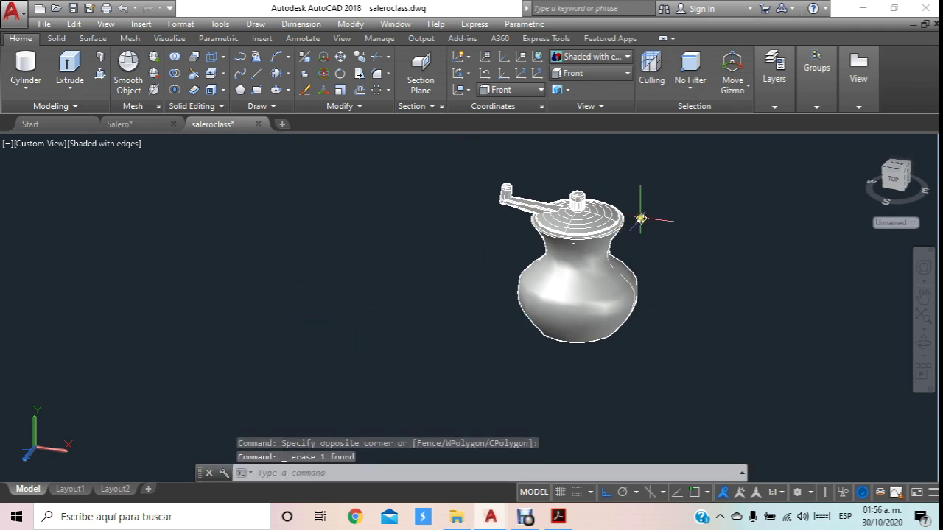
scroll(675, 171, up, 2)
Open the Layer Properties Manager and create layers vidrio and acero.
click(775, 109)
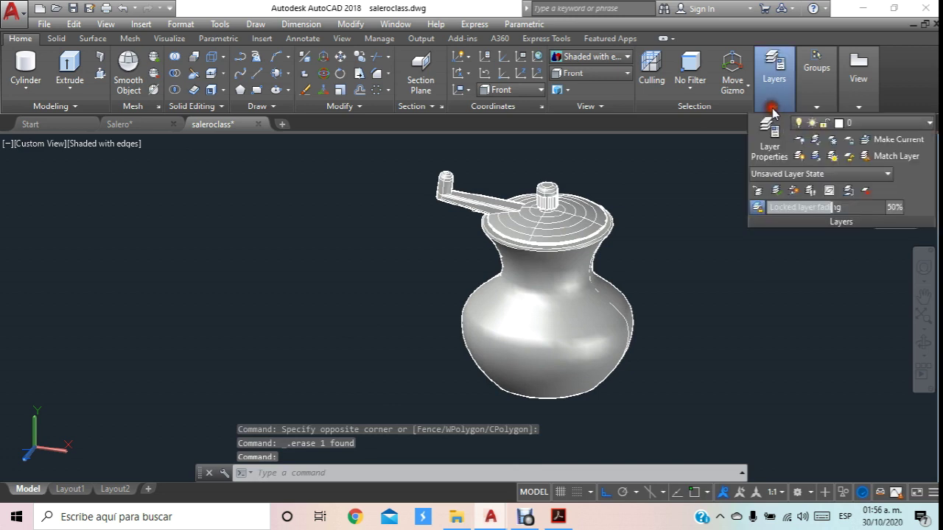
click(762, 136)
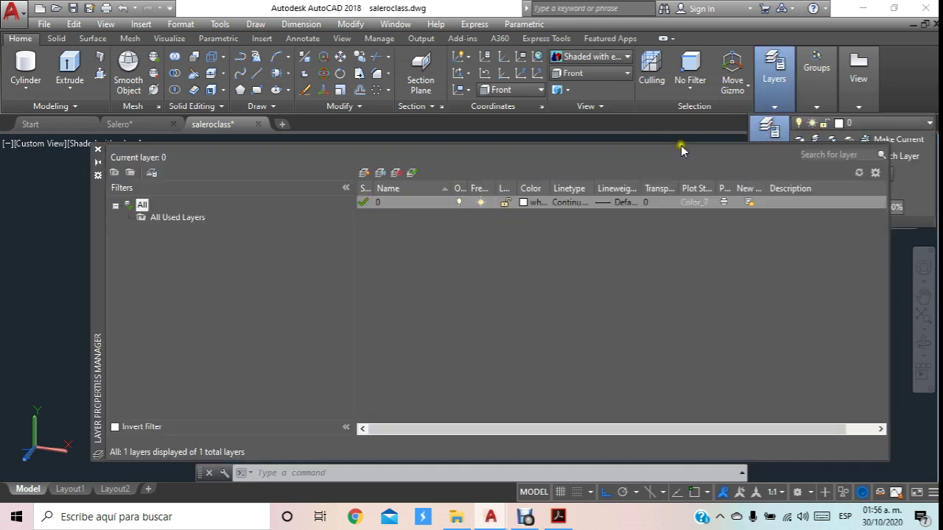
right_click(458, 234)
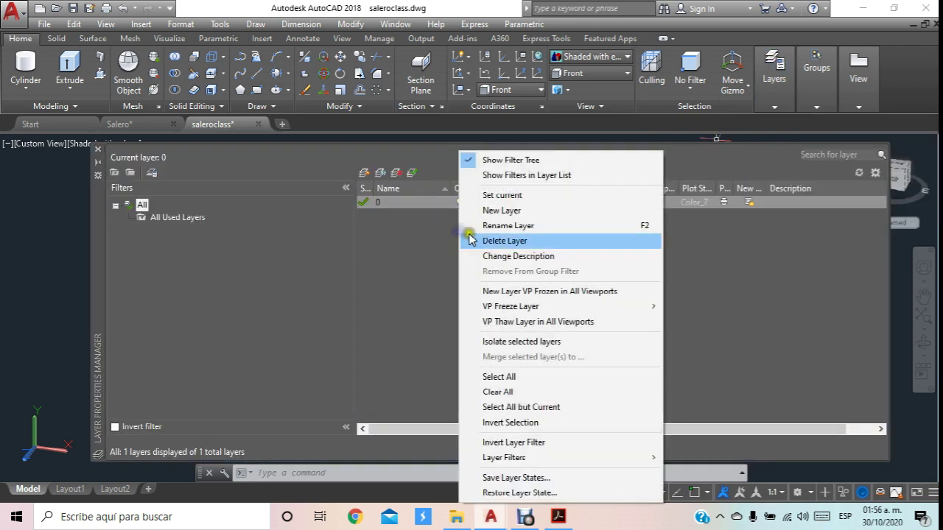
click(530, 212)
text(vidrio)
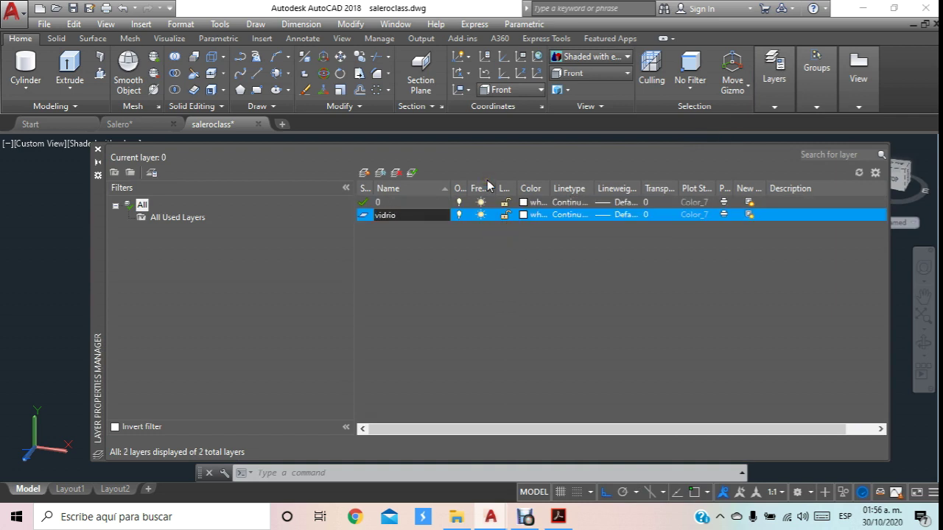
right_click(381, 265)
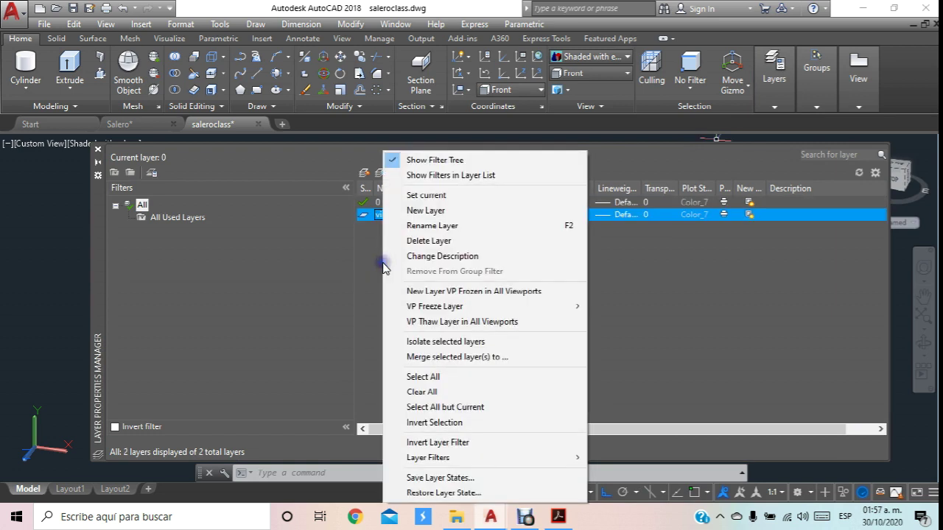
click(432, 212)
text(acero)
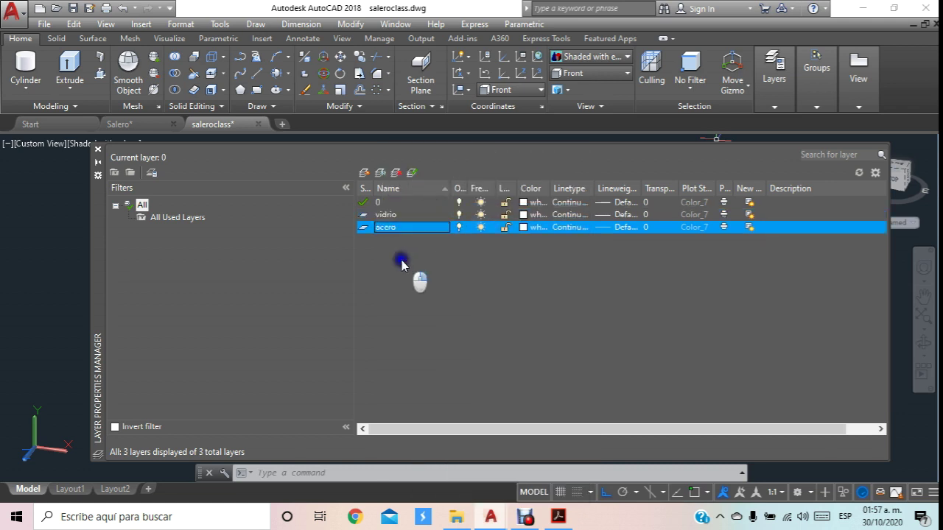
right_click(401, 265)
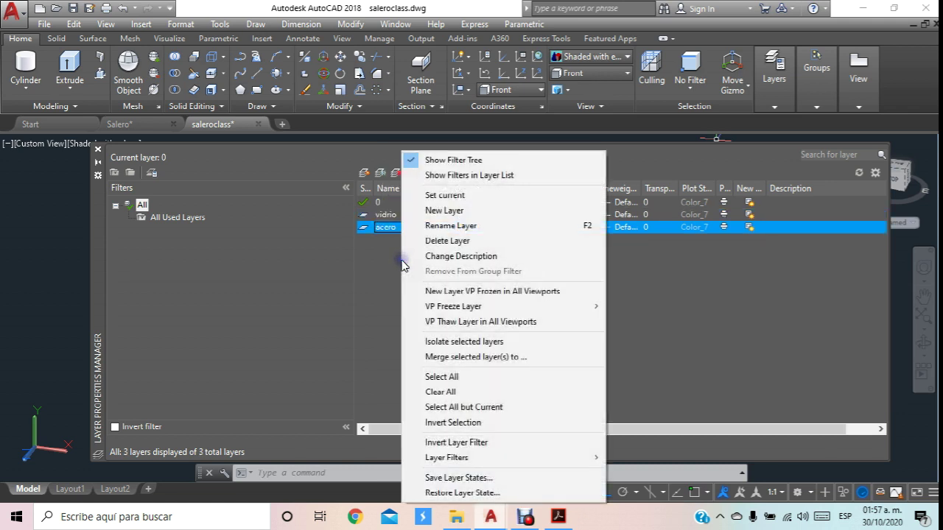
Add layers tapa and plastico, plus one more new layer.
click(479, 214)
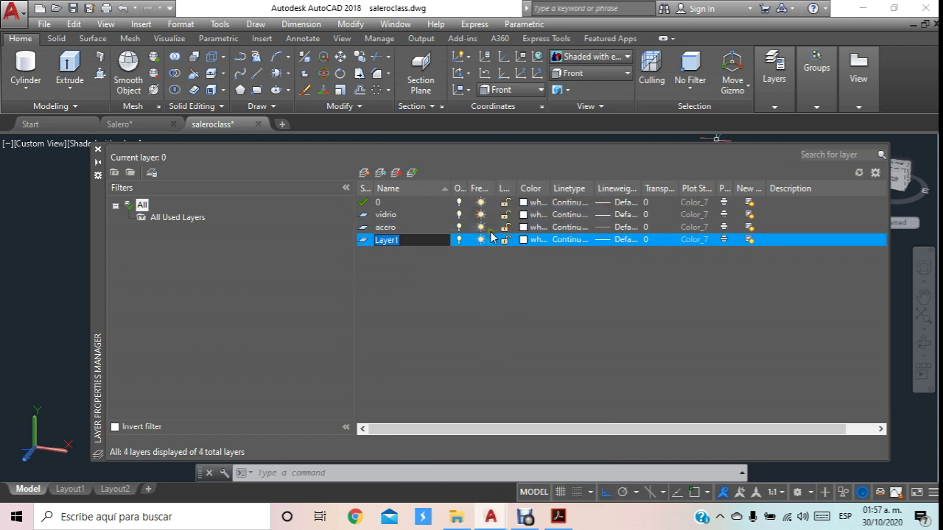
text(tapa)
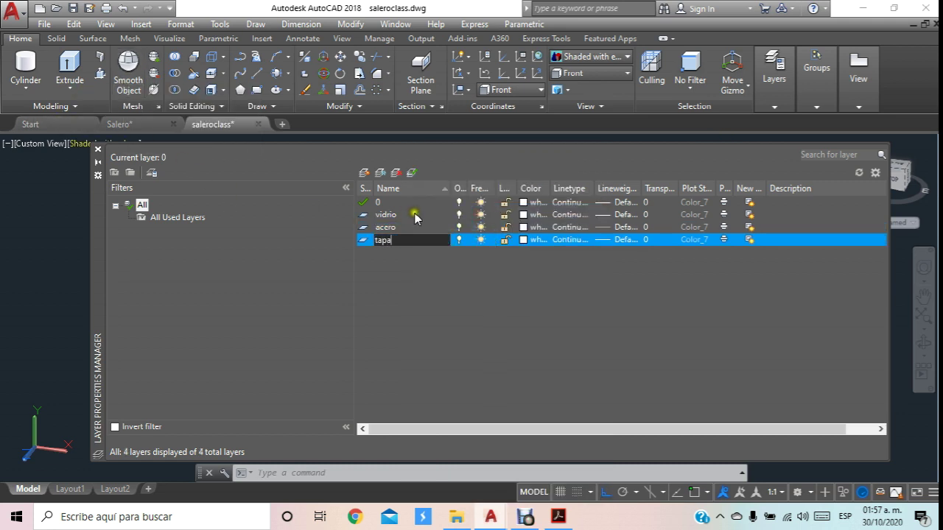
right_click(387, 265)
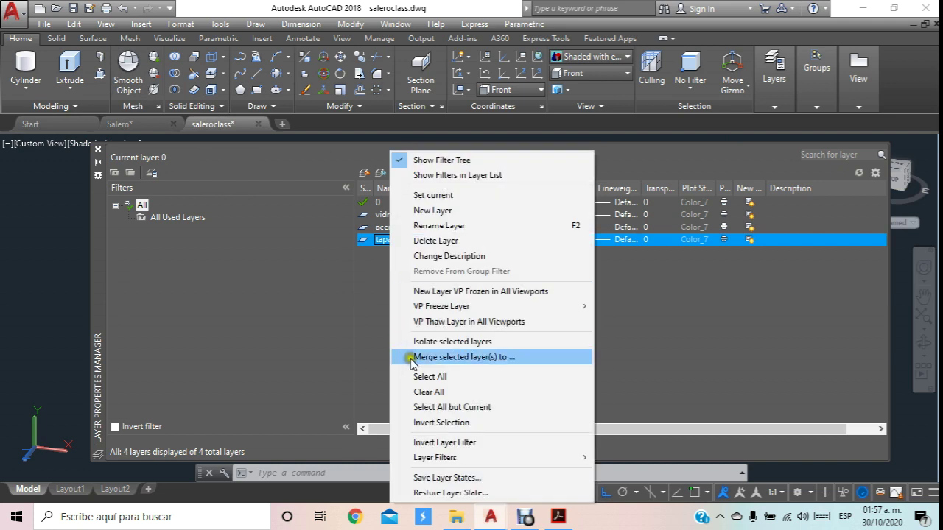
click(462, 213)
text(plastico)
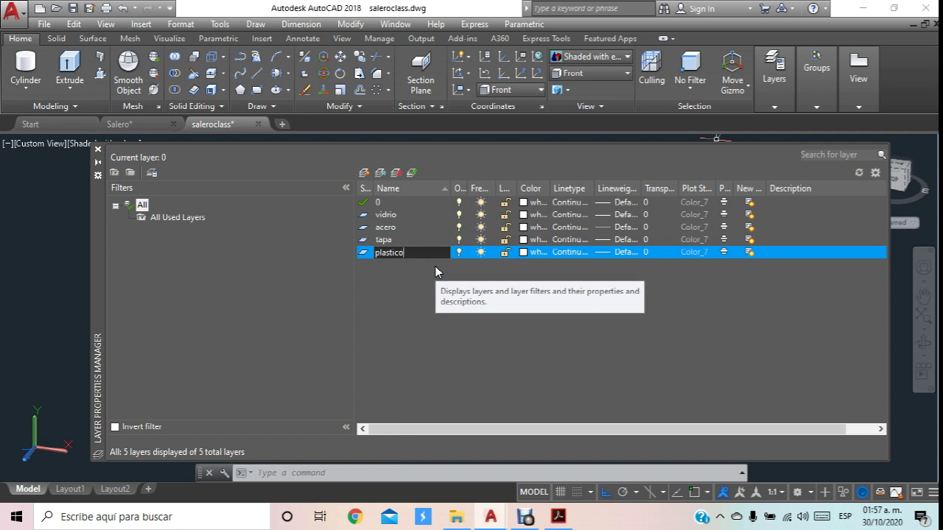
right_click(410, 265)
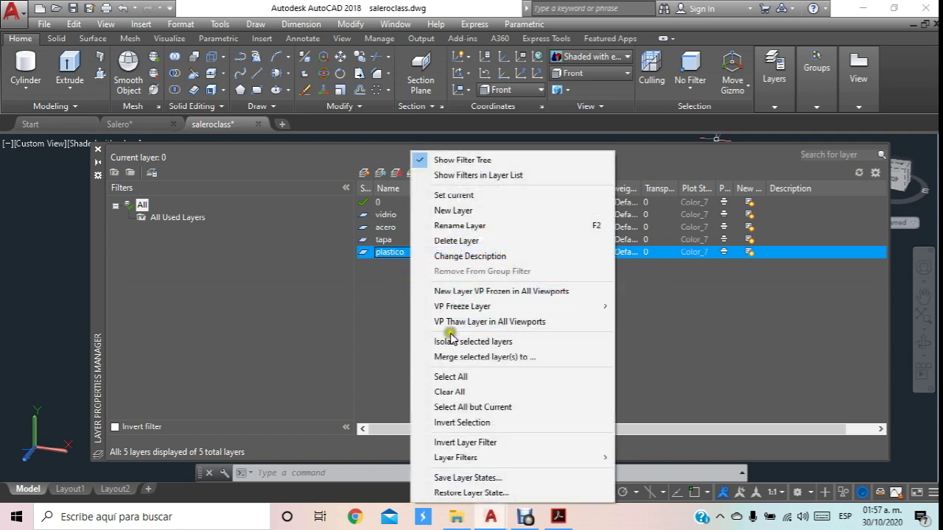
click(477, 211)
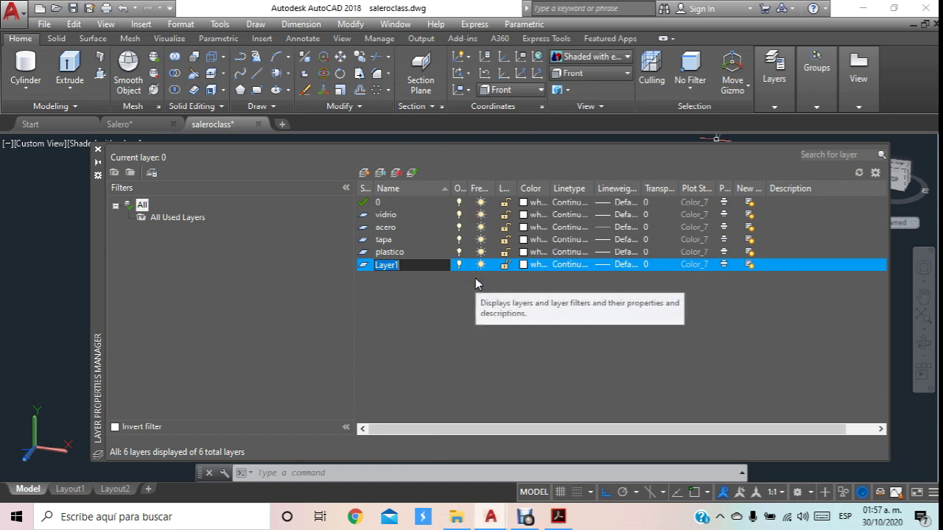
Name the sixth layer metal, and colour vidrio 140 and acero red.
click(411, 301)
click(525, 214)
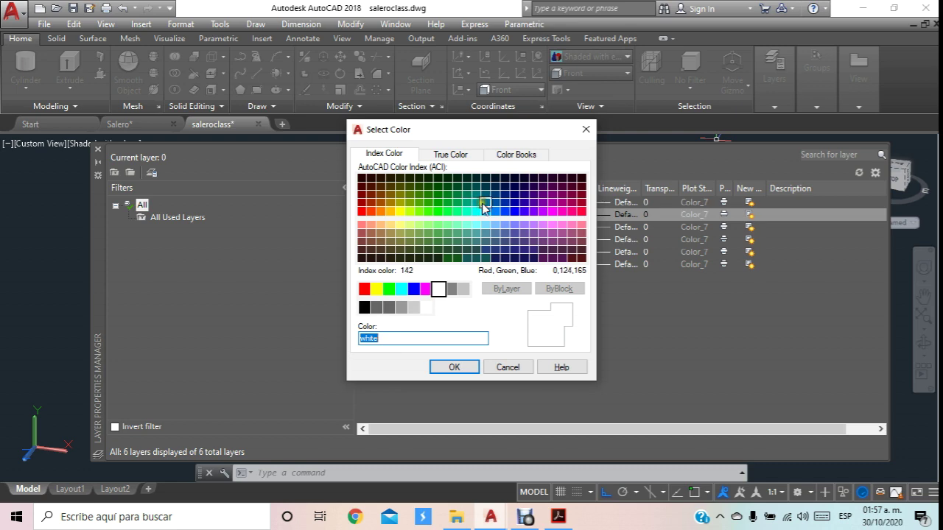
click(483, 212)
click(461, 365)
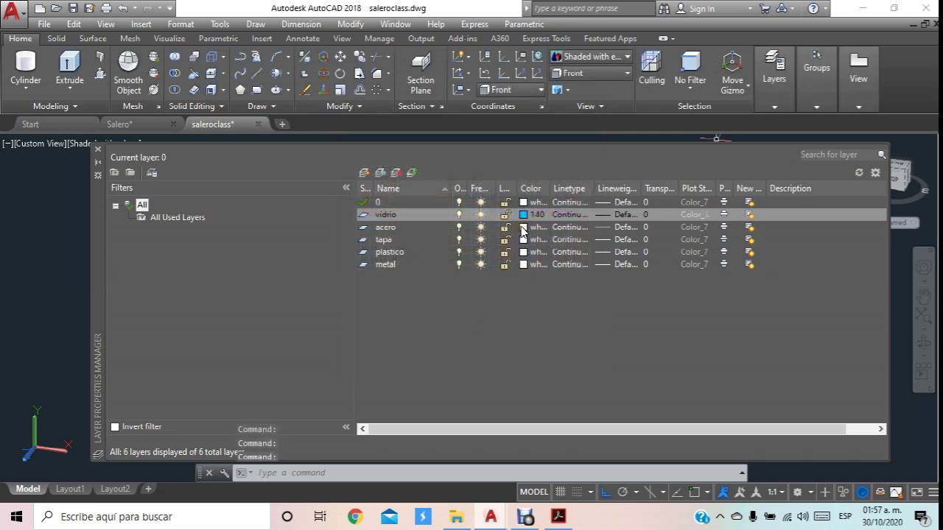
click(523, 227)
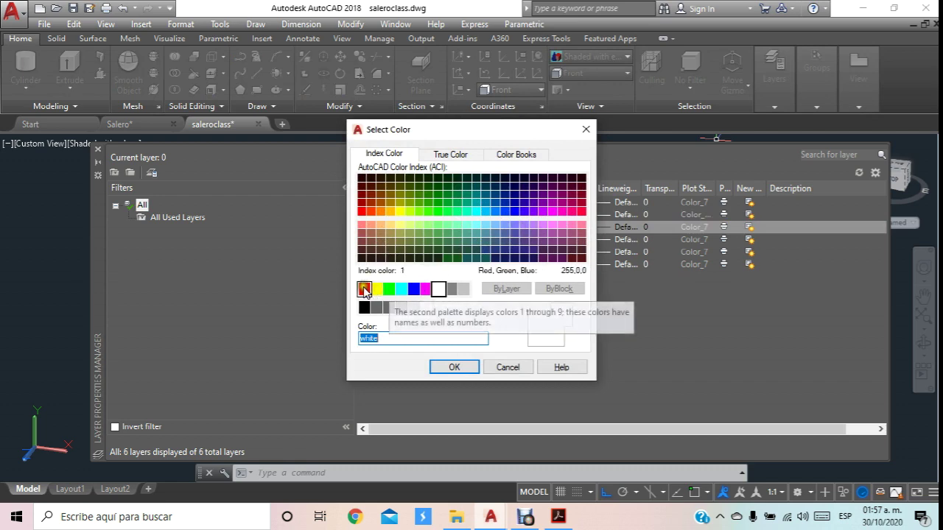
click(363, 289)
click(458, 366)
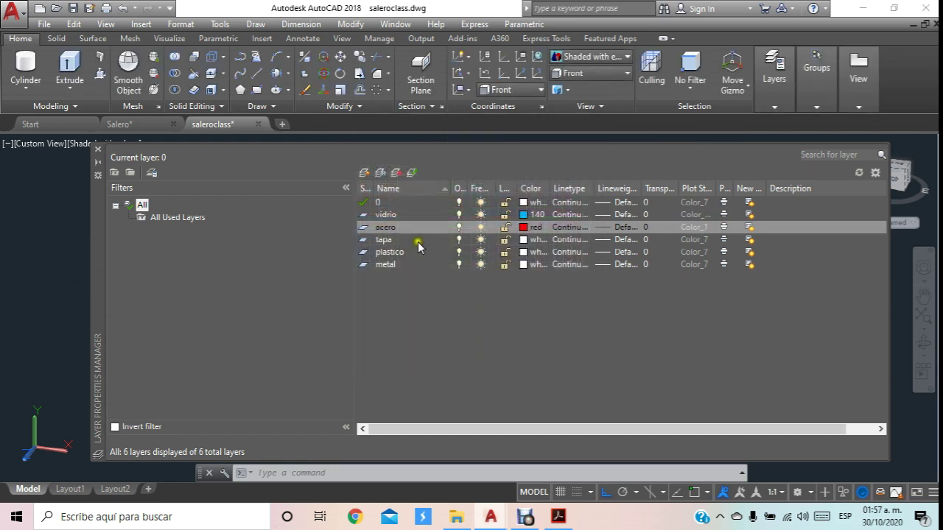
Colour tapa 82, plastico magenta, and metal white.
click(523, 240)
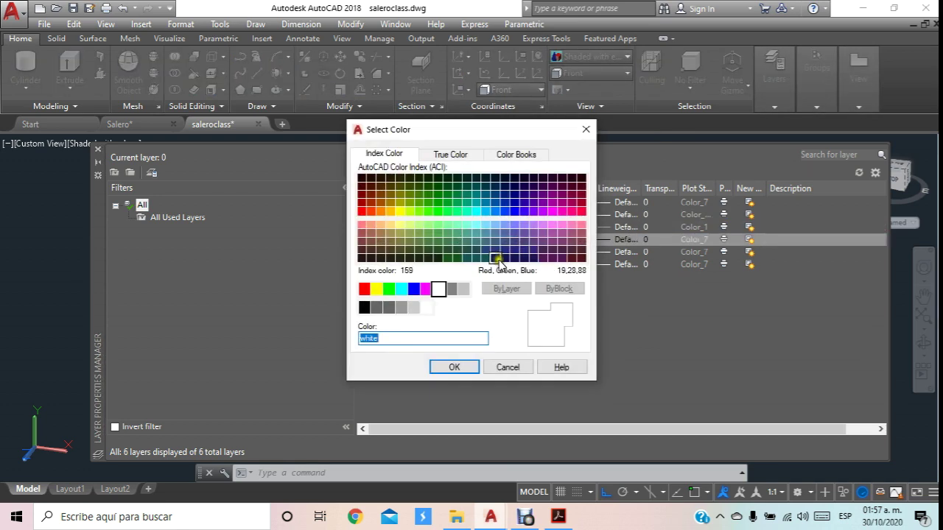
click(427, 204)
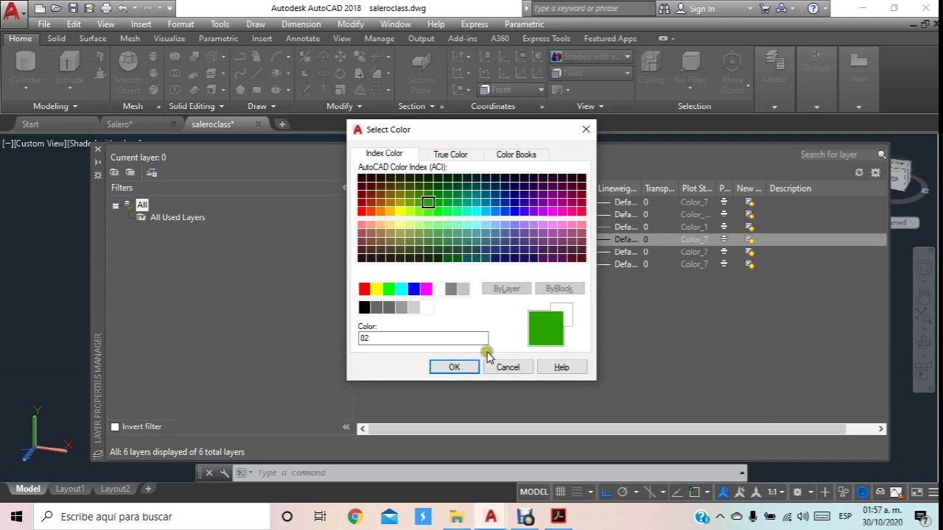
click(467, 363)
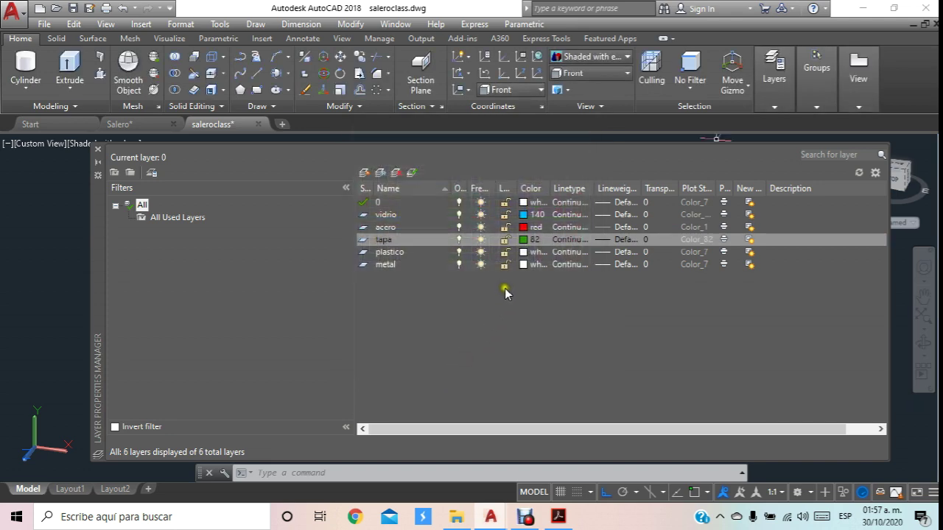
click(523, 253)
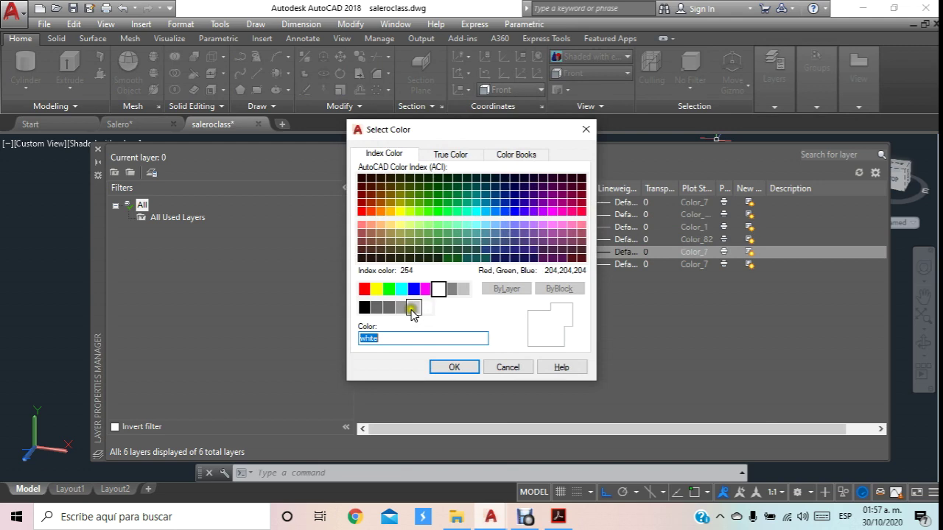
click(426, 289)
click(450, 367)
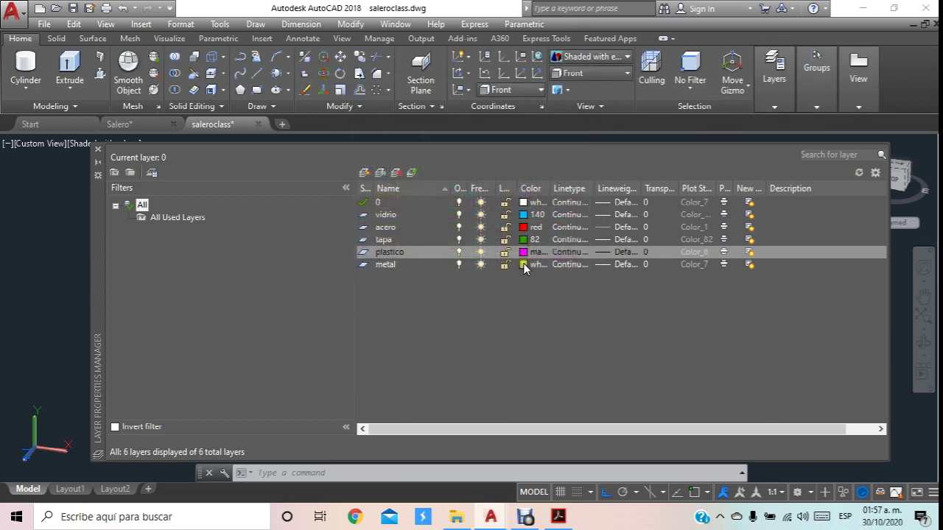
click(523, 265)
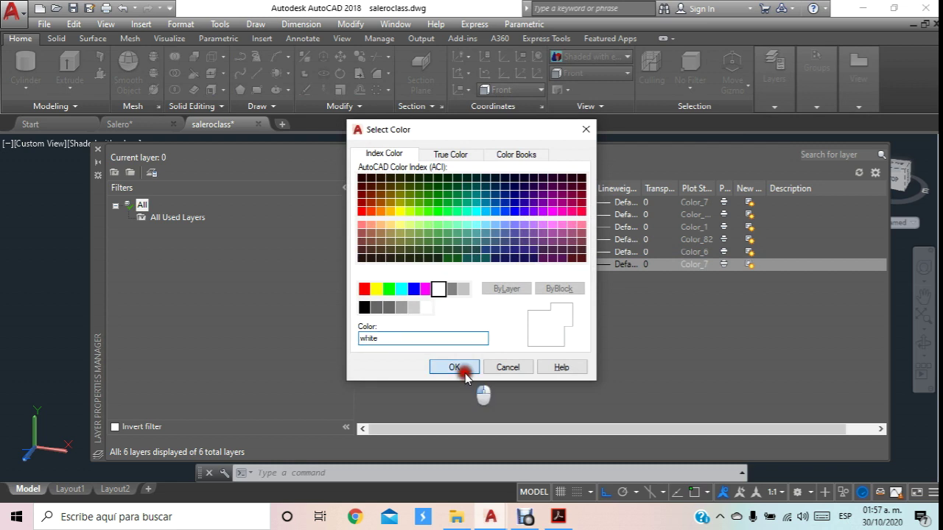
click(464, 372)
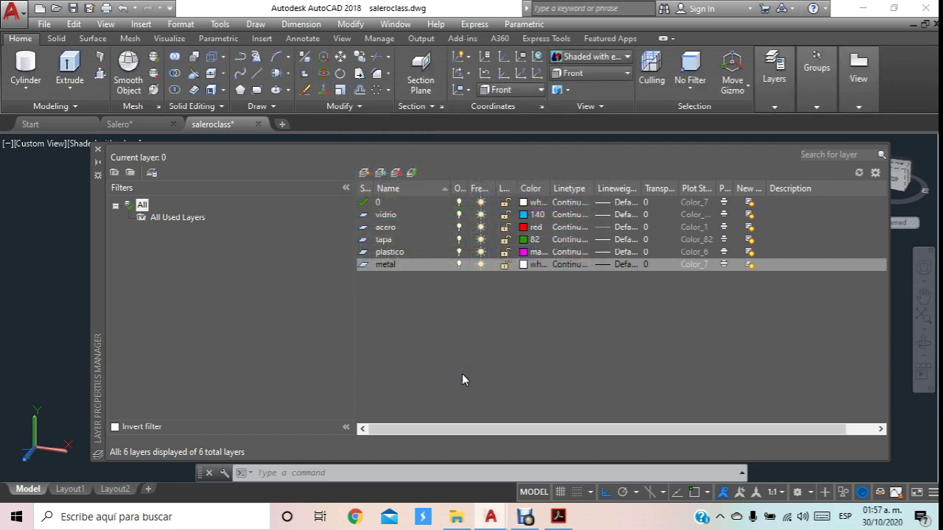
key(Escape)
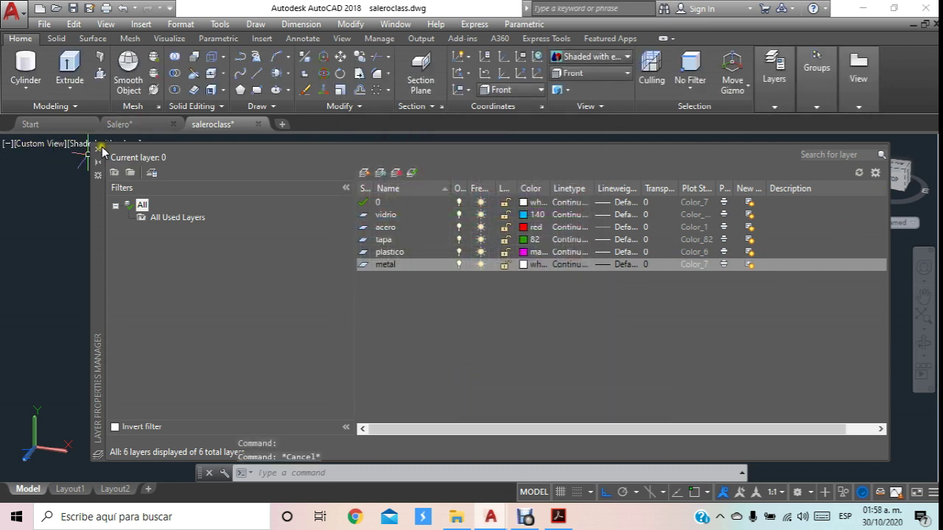
Close the layer manager and put the shaker body on the vidrio layer.
click(99, 148)
key(Escape)
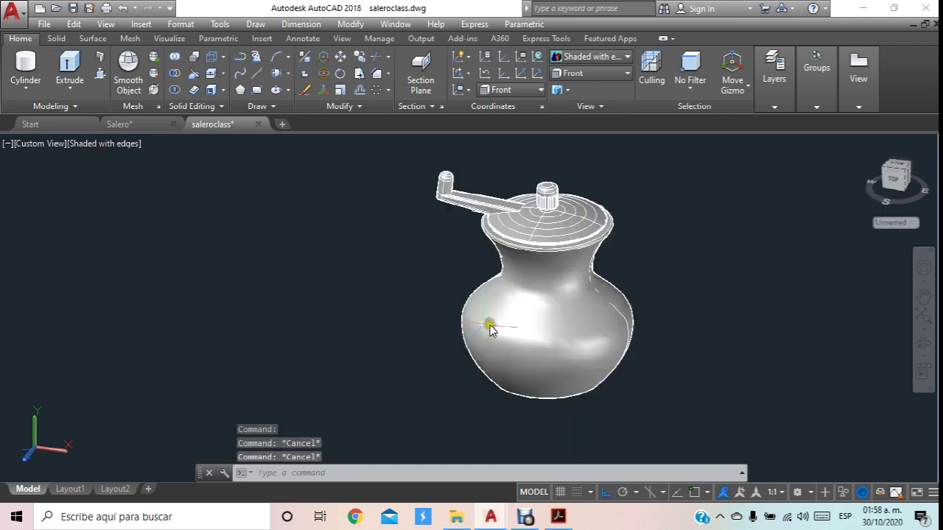
click(540, 326)
mouse_move(773, 70)
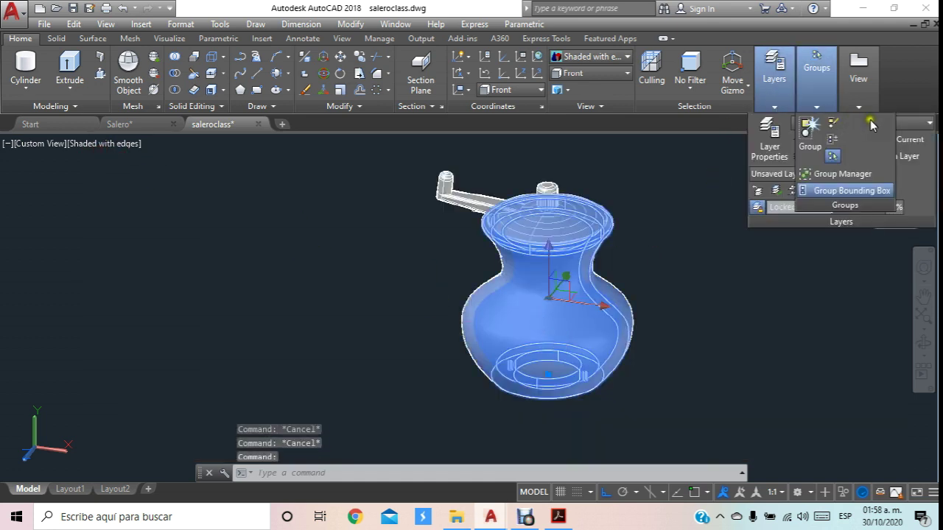
click(899, 125)
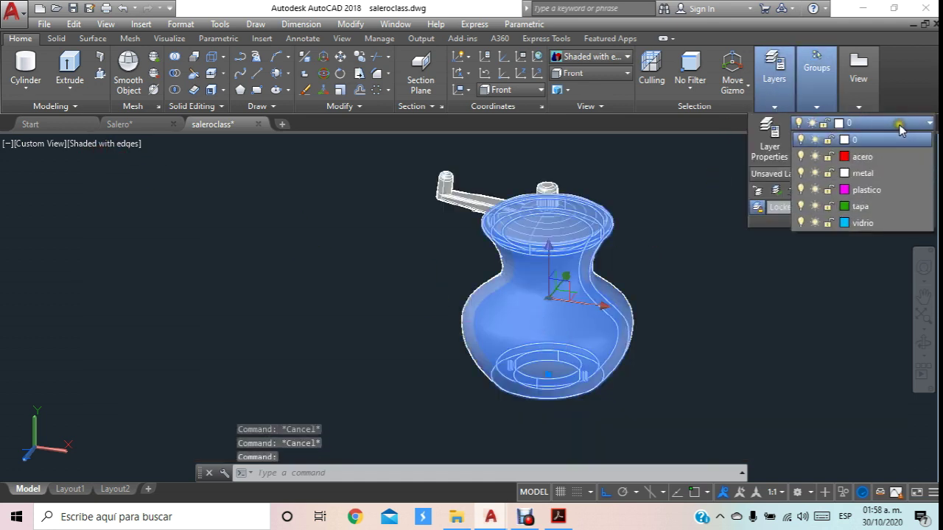
click(862, 224)
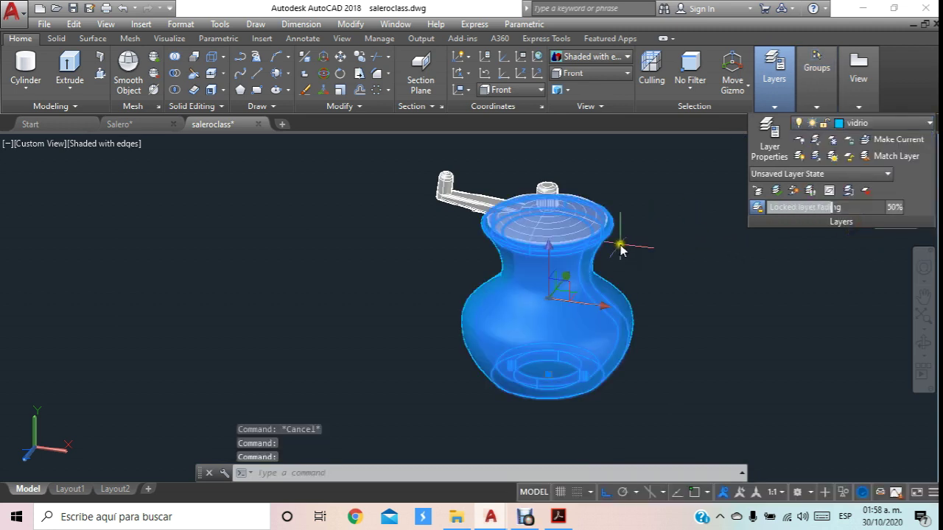
key(Escape)
Put the lid and handle on the tapa layer.
scroll(597, 213, up, 2)
click(584, 219)
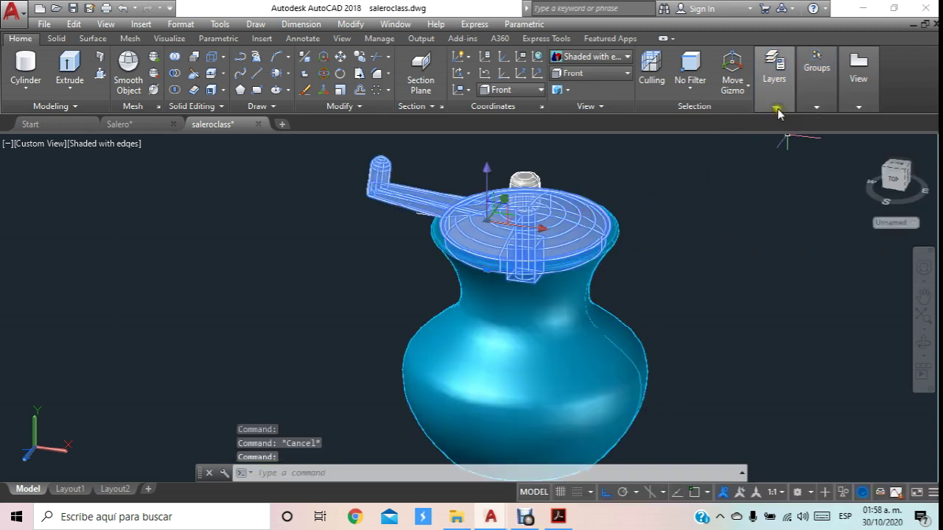
click(866, 127)
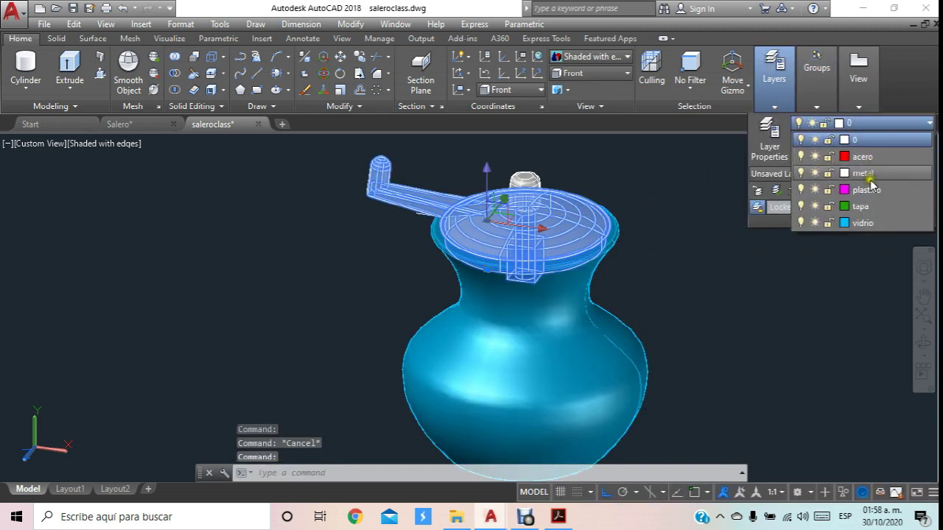
click(860, 207)
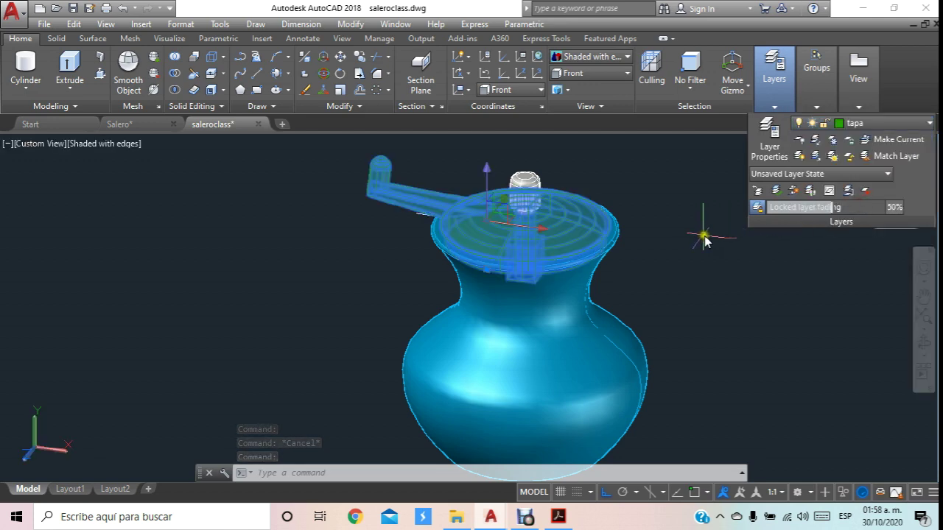
key(Escape)
Orbit to the underside and put the base disc on the plastico layer.
middle_drag(678, 235, 589, 265)
scroll(567, 235, up, 1)
scroll(550, 211, up, 1)
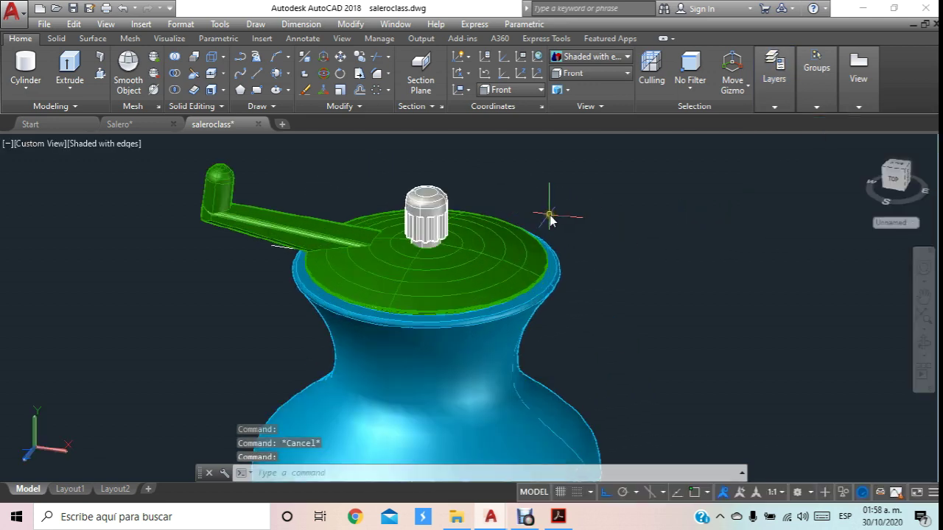
scroll(692, 279, up, 2)
click(924, 325)
mouse_move(652, 363)
mouse_down()
mouse_move(653, 258)
mouse_move(669, 198)
mouse_move(579, 248)
mouse_move(579, 279)
mouse_up()
key(Escape)
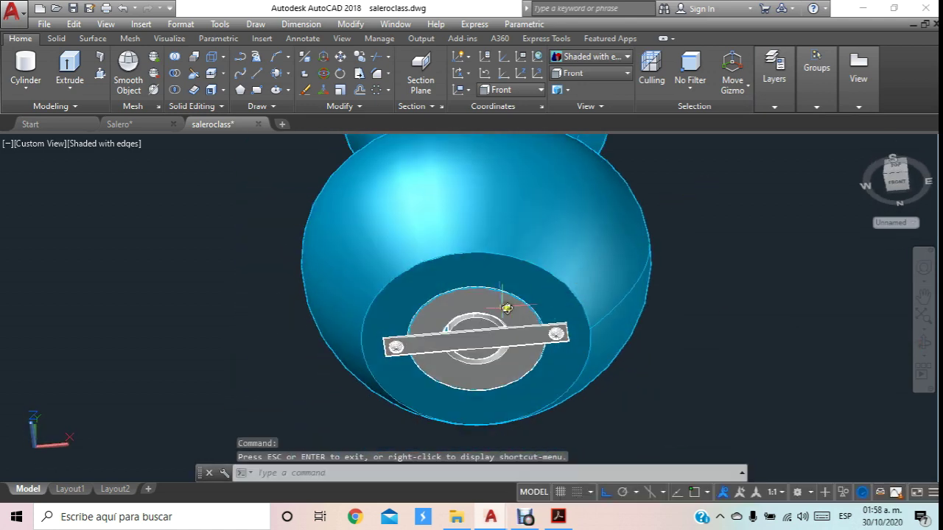
click(497, 309)
click(792, 110)
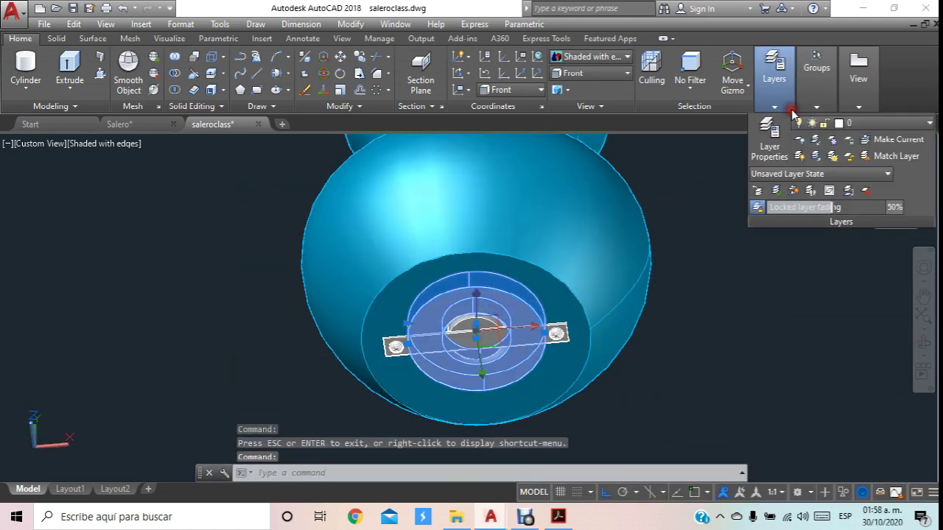
click(844, 123)
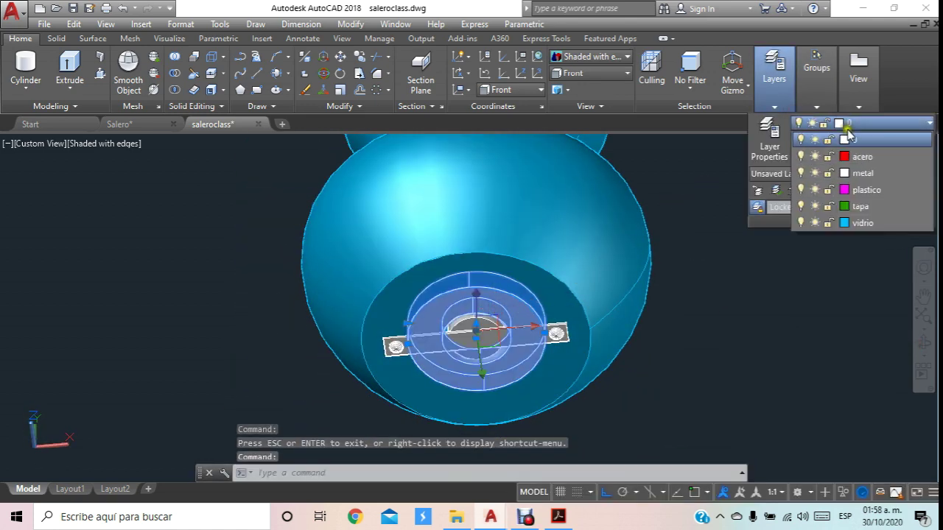
click(866, 190)
key(Escape)
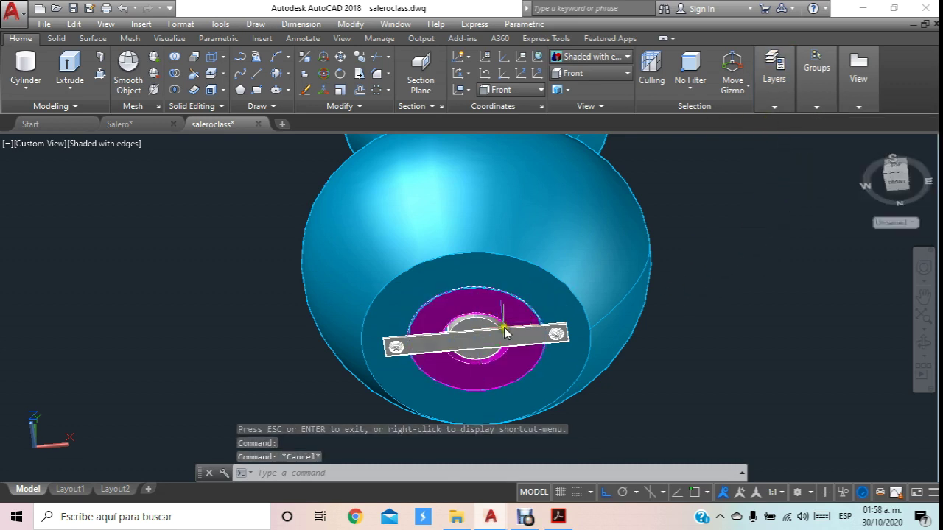
Select both bolts at the ends of the bar across the base.
scroll(479, 335, up, 2)
click(423, 349)
scroll(390, 354, up, 2)
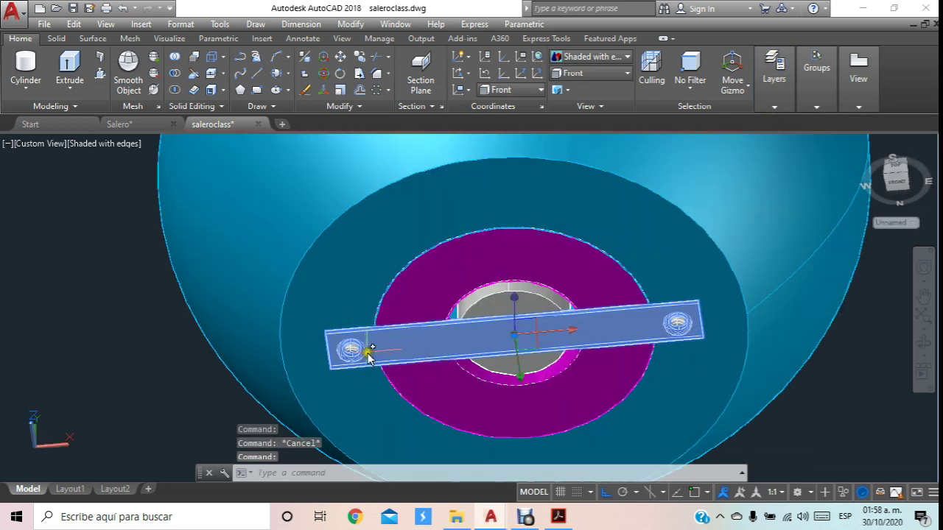
scroll(434, 352, up, 2)
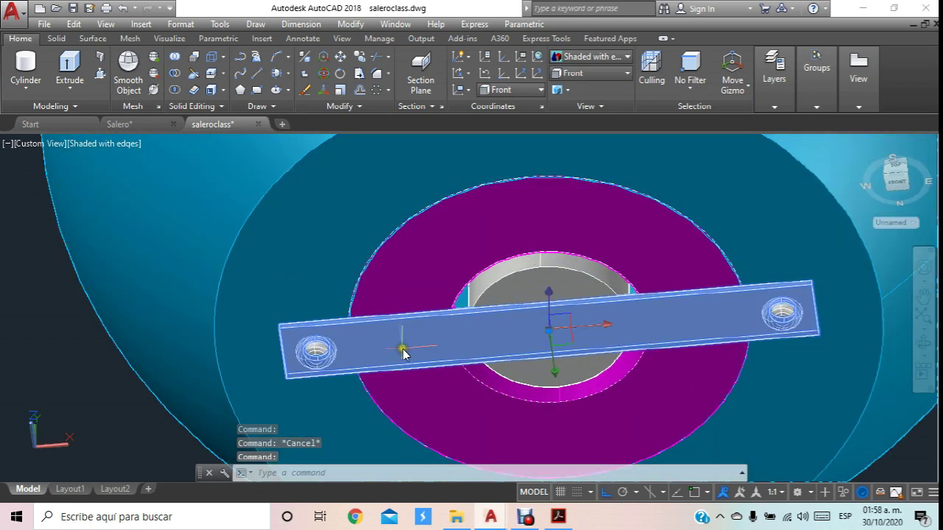
key(Escape)
click(339, 357)
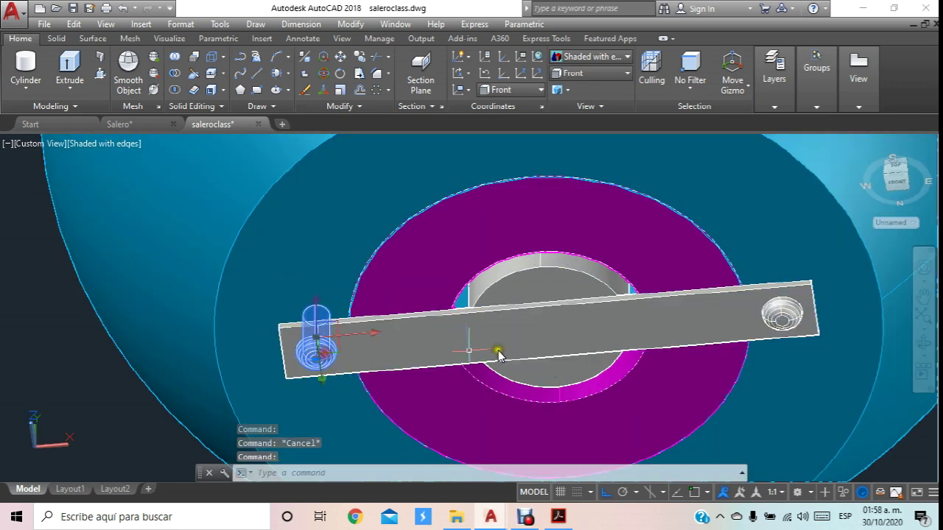
key(Escape)
click(792, 317)
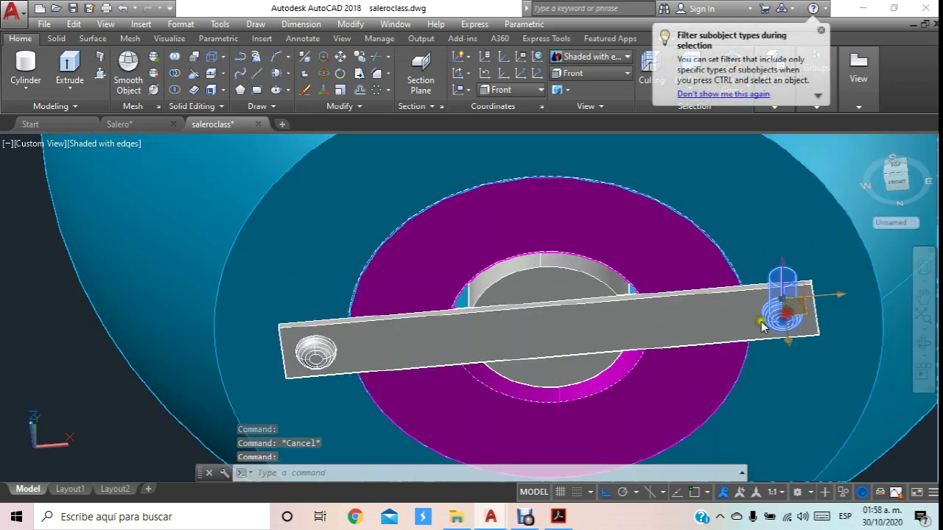
click(323, 354)
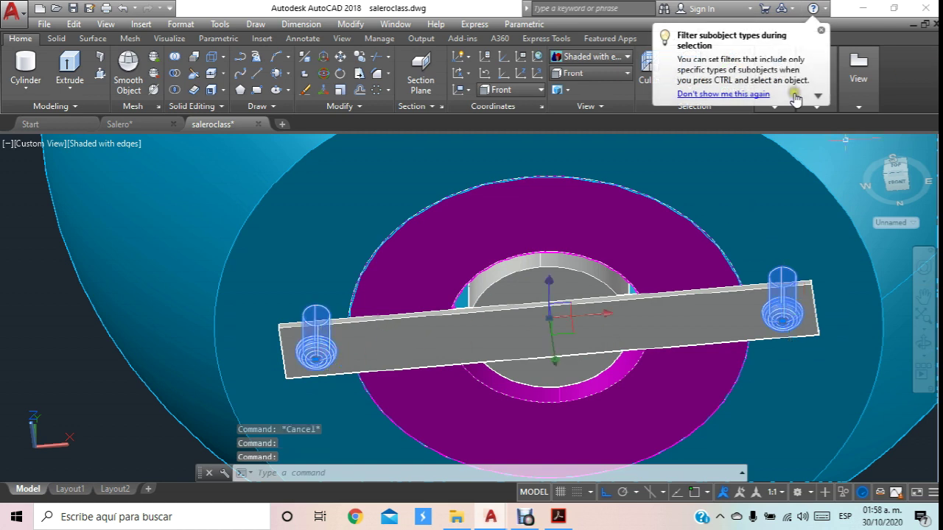
Assign the selected bolts to the red acero layer.
click(858, 74)
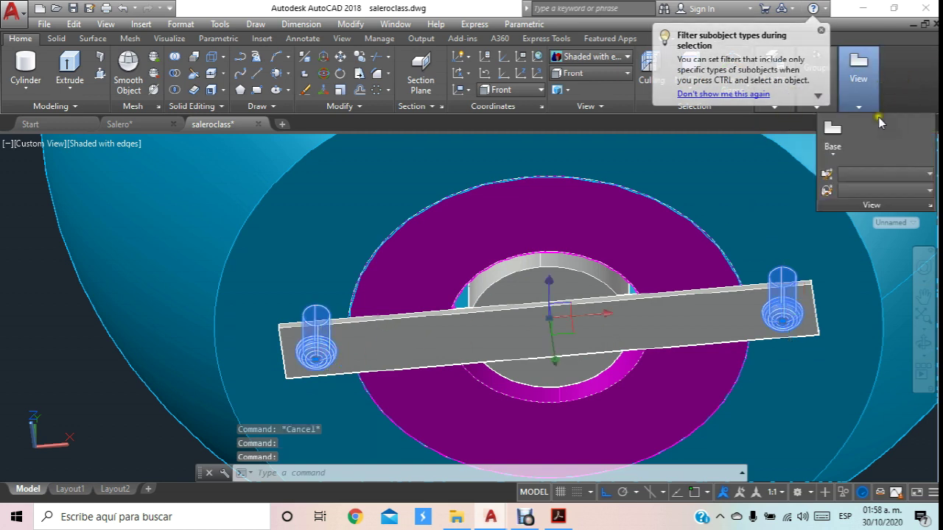
click(773, 111)
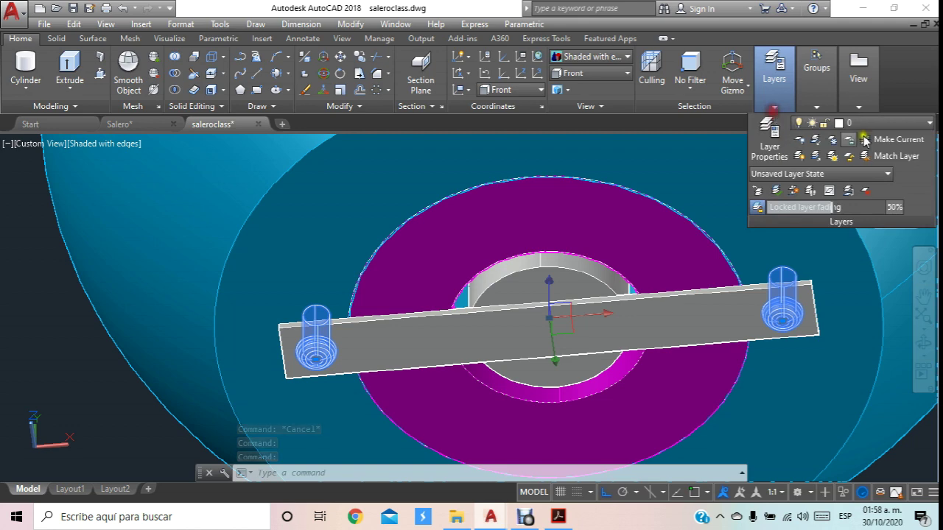
click(882, 124)
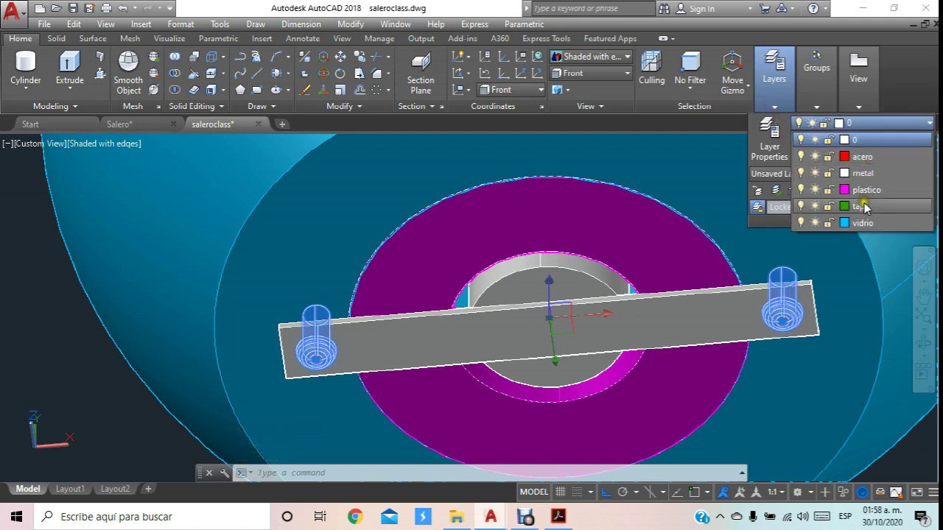
click(869, 164)
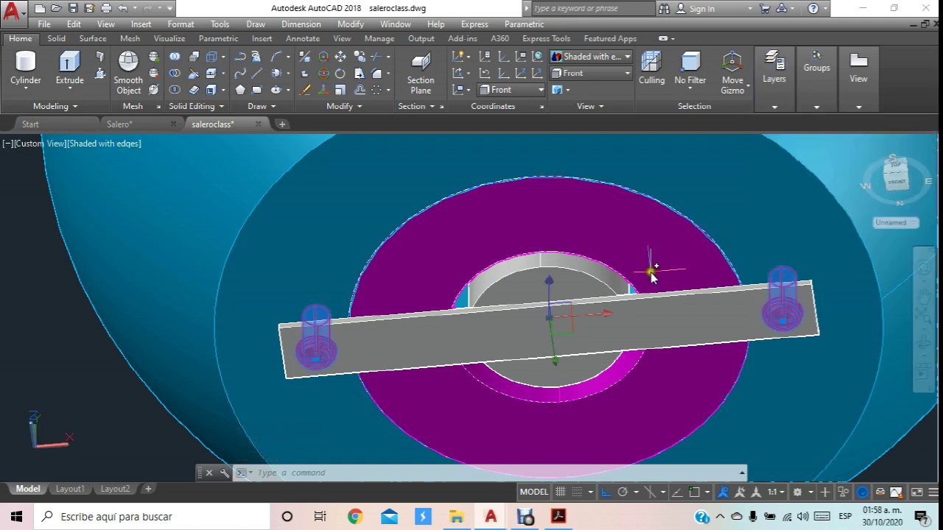
middle_drag(652, 269, 589, 352)
scroll(589, 352, down, 4)
key(Escape)
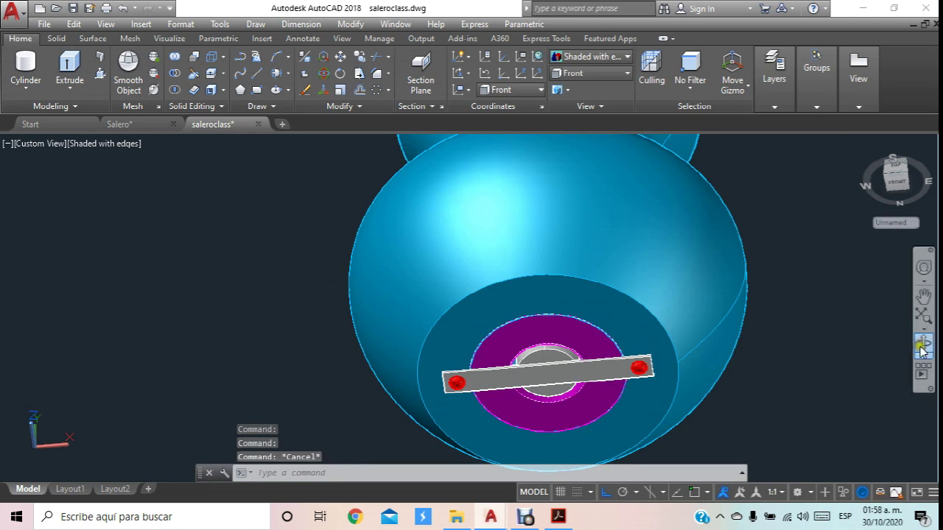
click(920, 348)
Move the knob on the lid onto the acero layer.
mouse_move(684, 259)
mouse_down()
mouse_move(674, 295)
mouse_move(585, 327)
mouse_move(585, 282)
mouse_move(568, 284)
mouse_up()
key(Escape)
click(471, 196)
click(770, 108)
click(859, 107)
click(771, 108)
click(854, 123)
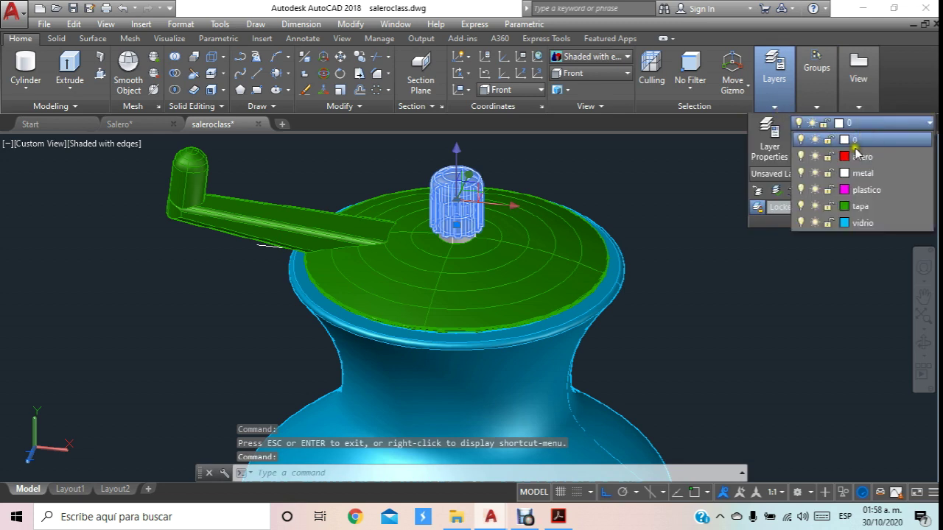
click(856, 155)
Orbit to the underside and put the cross bar under the base on the metal layer.
middle_drag(646, 231, 614, 243)
key(Escape)
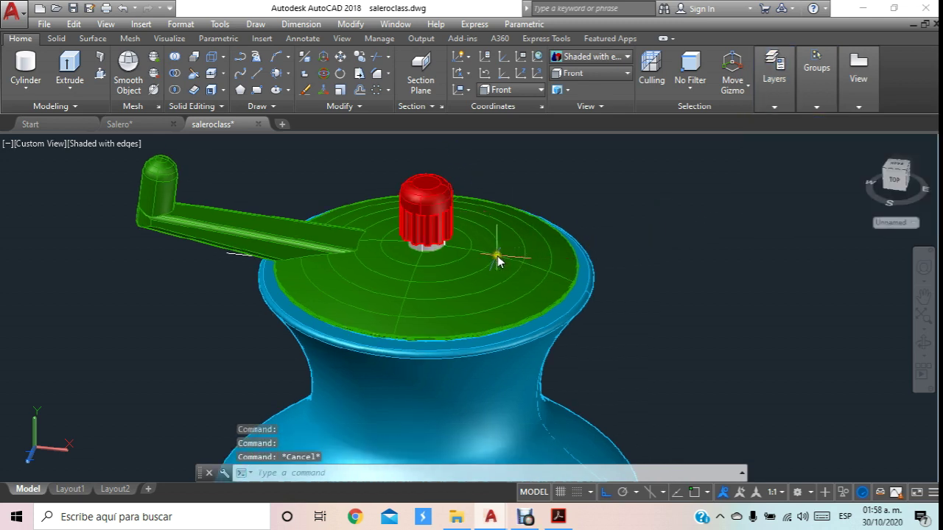
scroll(497, 261, down, 1)
middle_drag(507, 248, 529, 184)
shift+middle_drag(772, 322, 773, 321)
mouse_move(773, 321)
mouse_down()
mouse_move(655, 213)
mouse_move(669, 207)
mouse_move(652, 189)
mouse_up()
scroll(473, 387, up, 3)
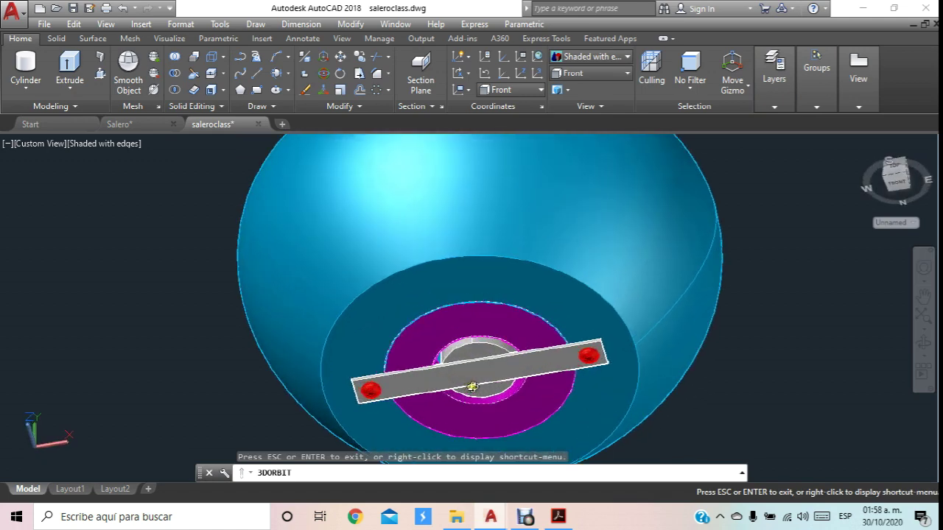
scroll(475, 381, up, 2)
key(Escape)
click(530, 358)
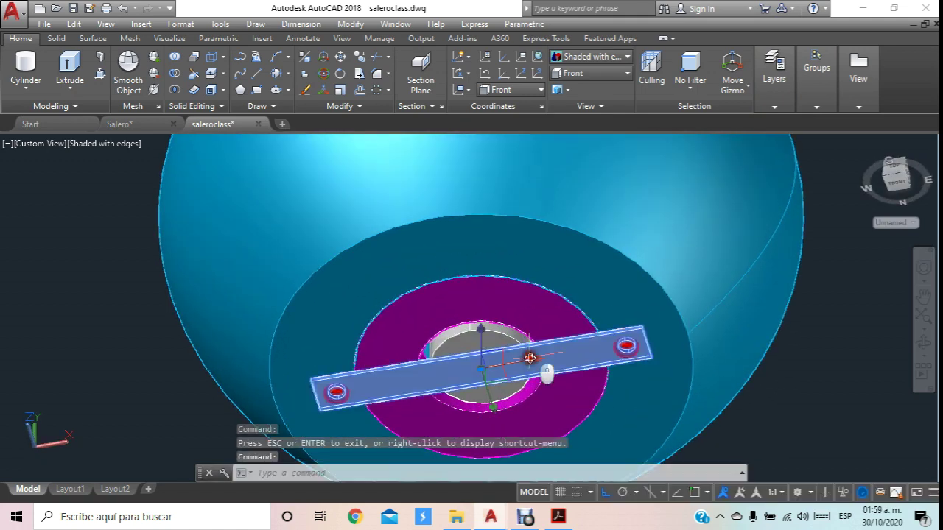
click(774, 74)
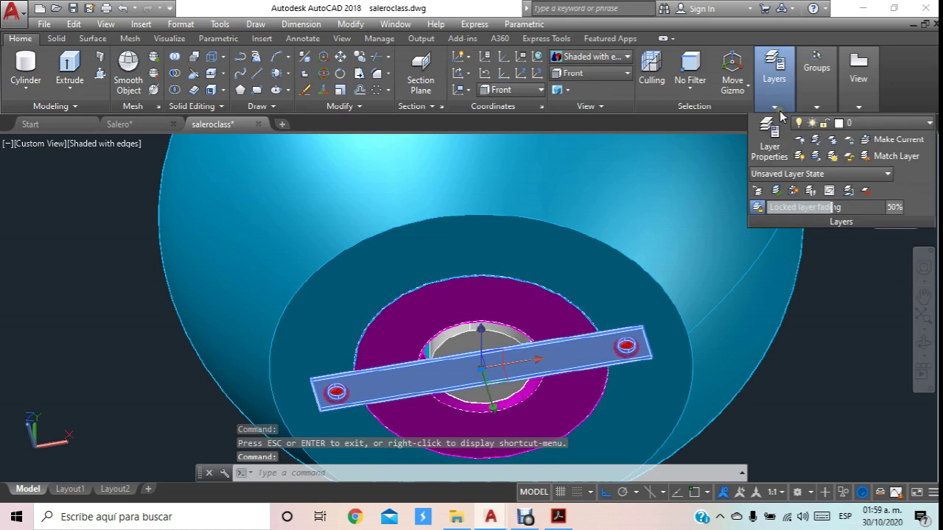
click(847, 124)
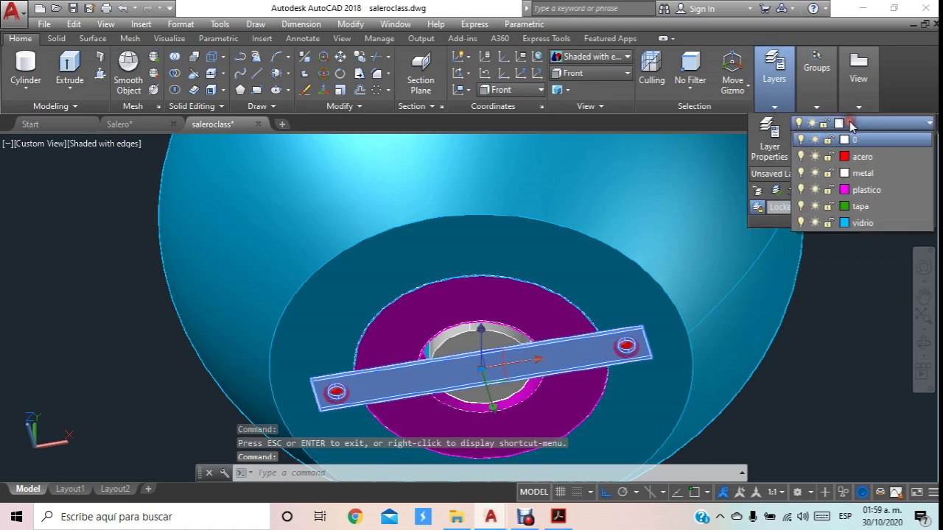
click(870, 175)
Reorient the view and expand the Layers panel controls.
shift+middle_drag(736, 259, 694, 308)
key(Escape)
key(Escape)
scroll(796, 317, down, 2)
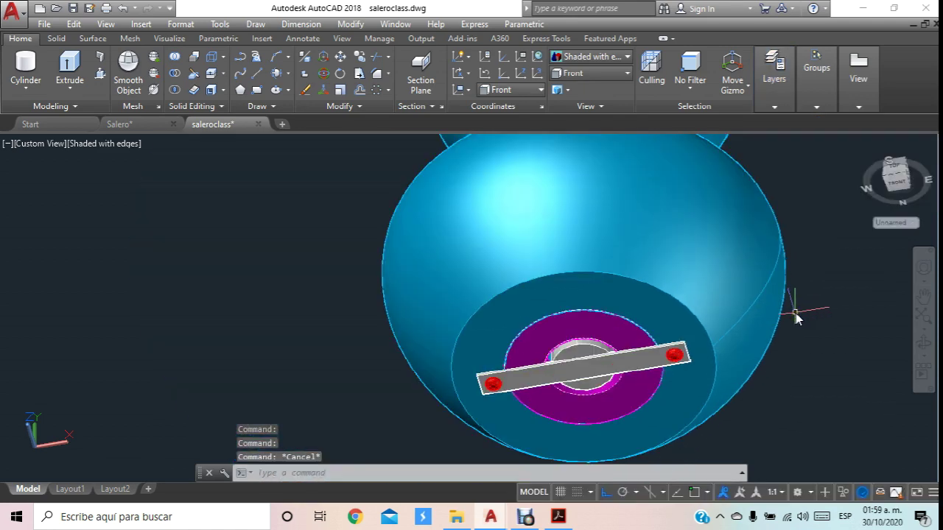
scroll(801, 308, up, 2)
click(774, 77)
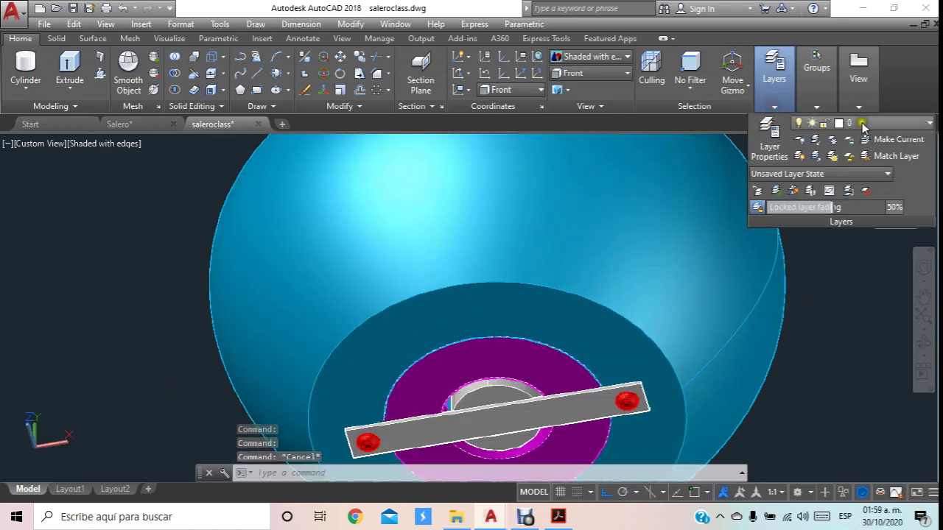
Change the metal layer's colour to index 40 orange in Layer Properties.
click(865, 125)
click(771, 129)
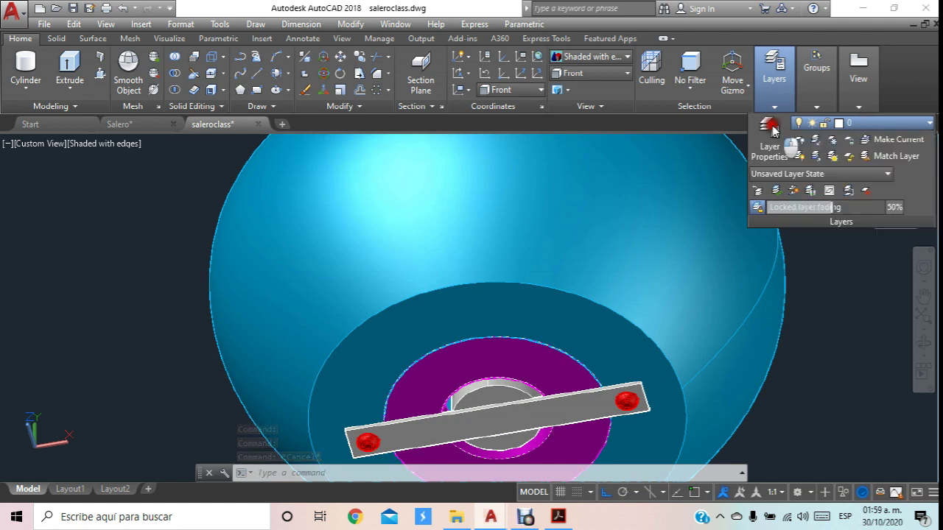
click(772, 129)
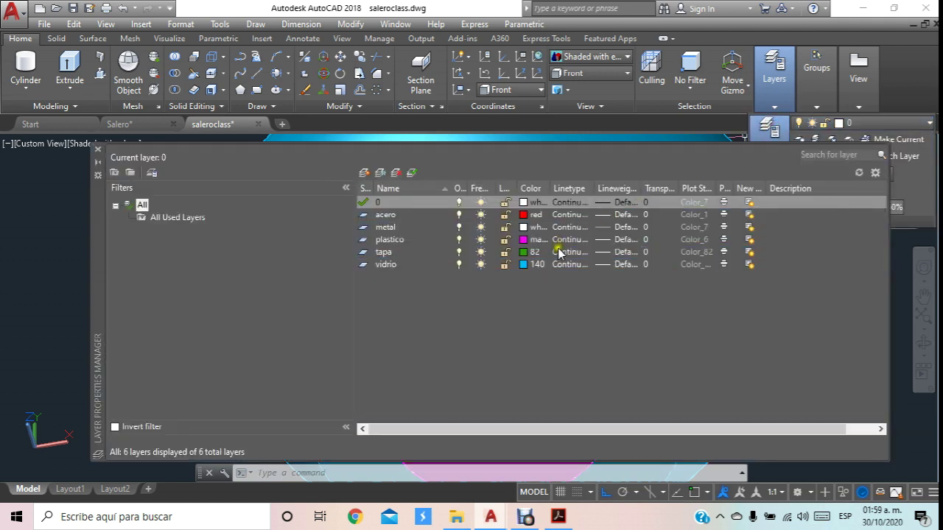
click(537, 228)
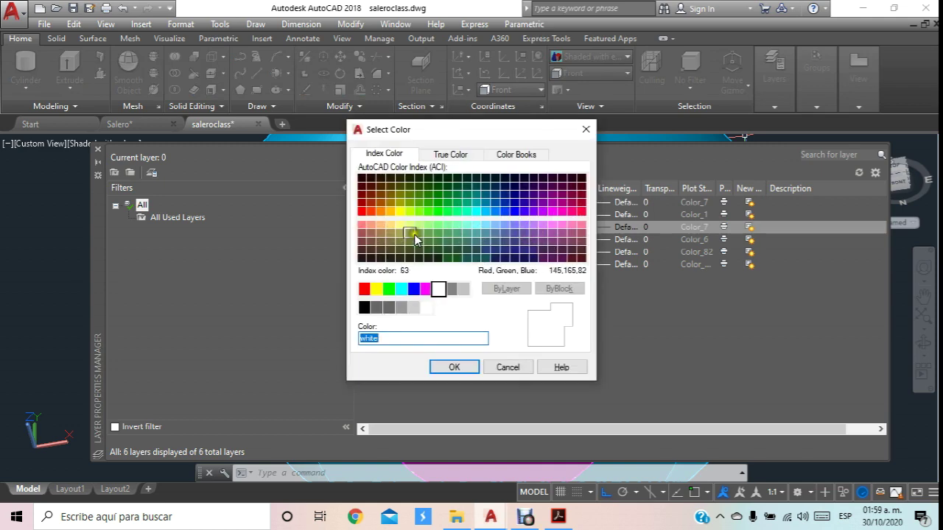
click(390, 211)
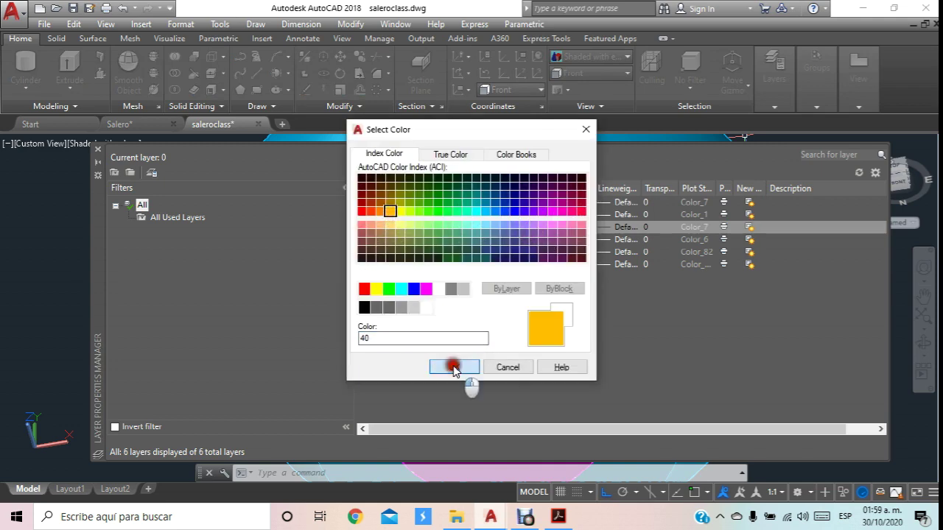
click(451, 367)
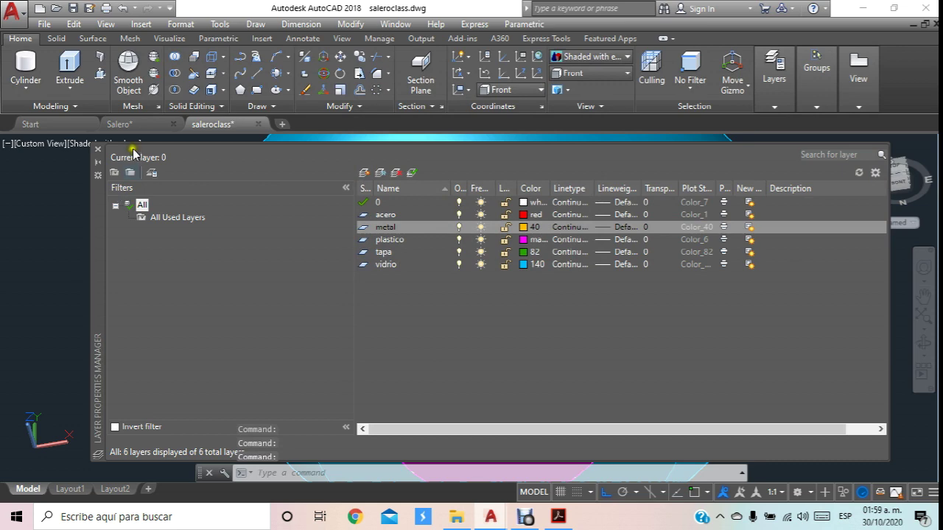
click(98, 149)
Orbit the shaker to an upright side view with the handle swung left.
scroll(593, 245, down, 3)
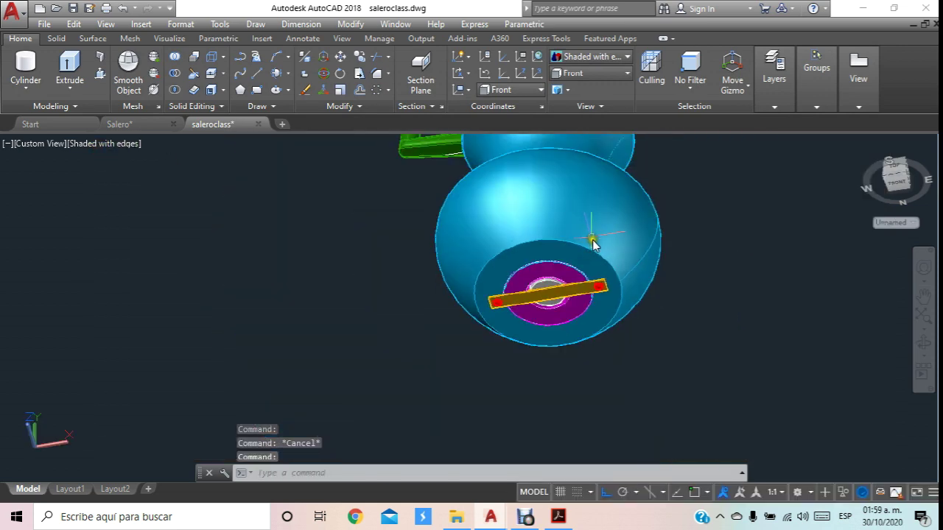
scroll(593, 245, down, 3)
click(924, 342)
mouse_move(587, 245)
mouse_down()
mouse_move(491, 261)
mouse_move(454, 226)
mouse_up()
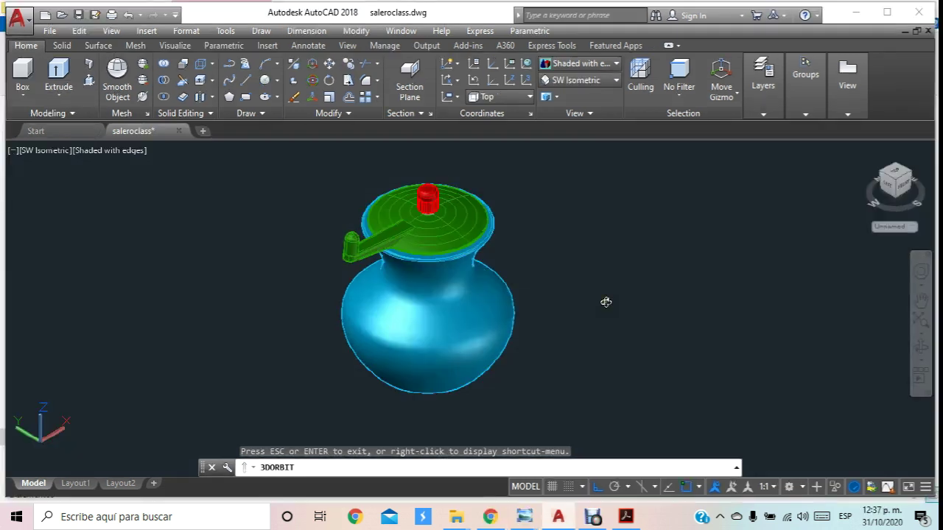
drag(605, 302, 622, 311)
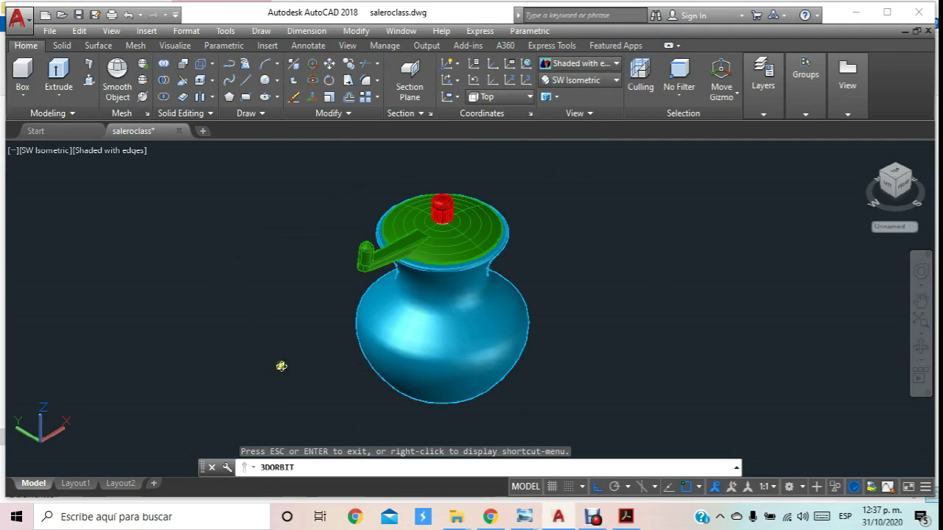
mouse_move(707, 309)
mouse_down()
mouse_move(692, 270)
mouse_move(633, 278)
mouse_up()
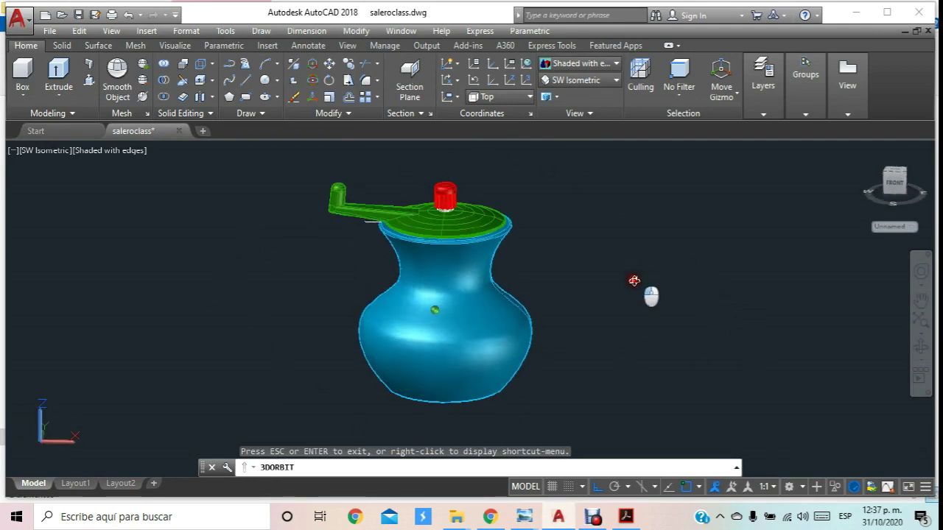
click(626, 517)
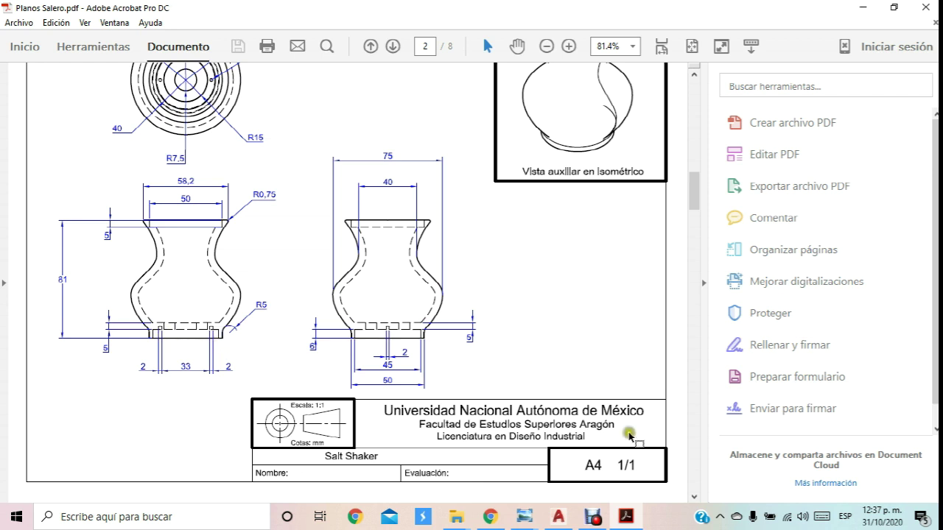
Return from the Planos Salero plan to the AutoCAD model.
click(558, 517)
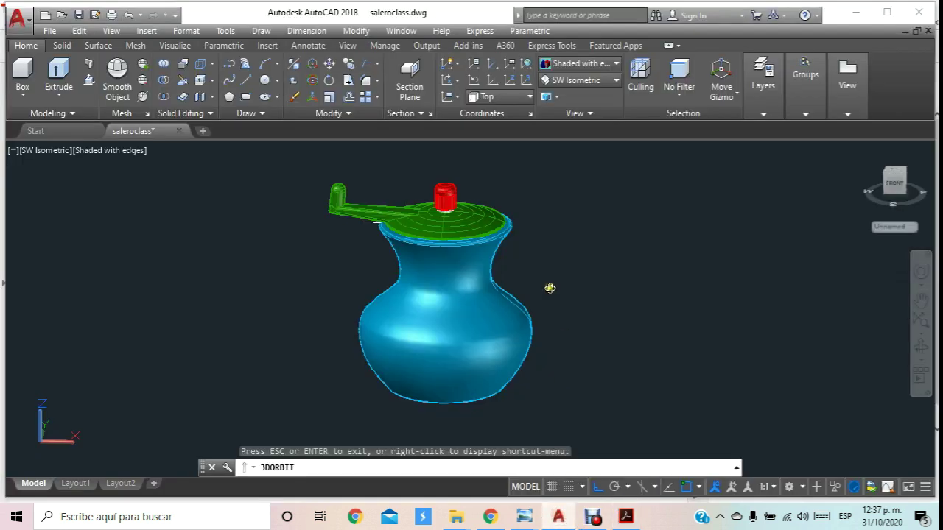
Draw a vertical guide line to the right of the shaker.
middle_drag(550, 288, 403, 275)
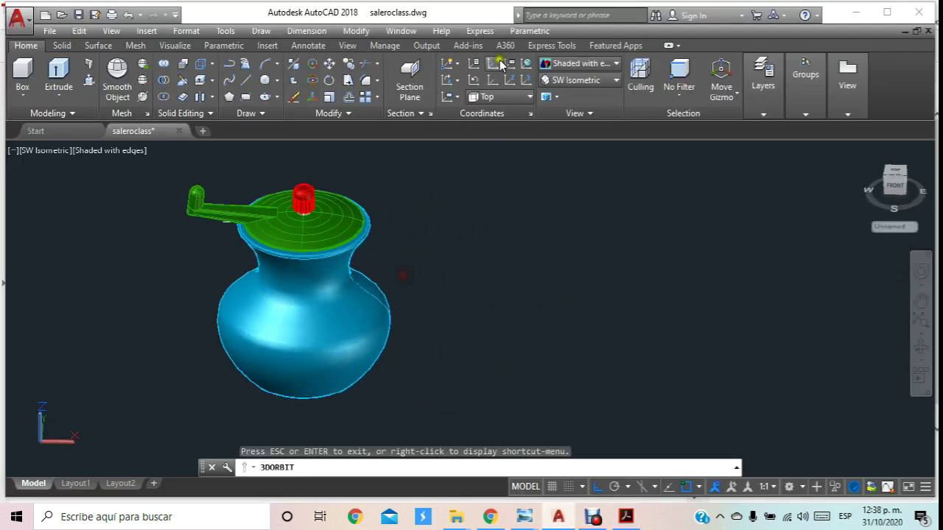
click(247, 80)
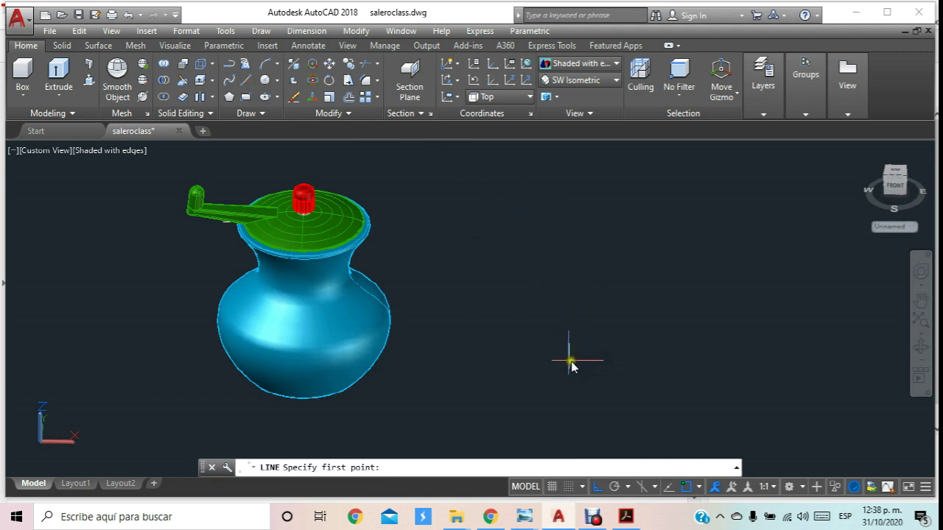
click(556, 359)
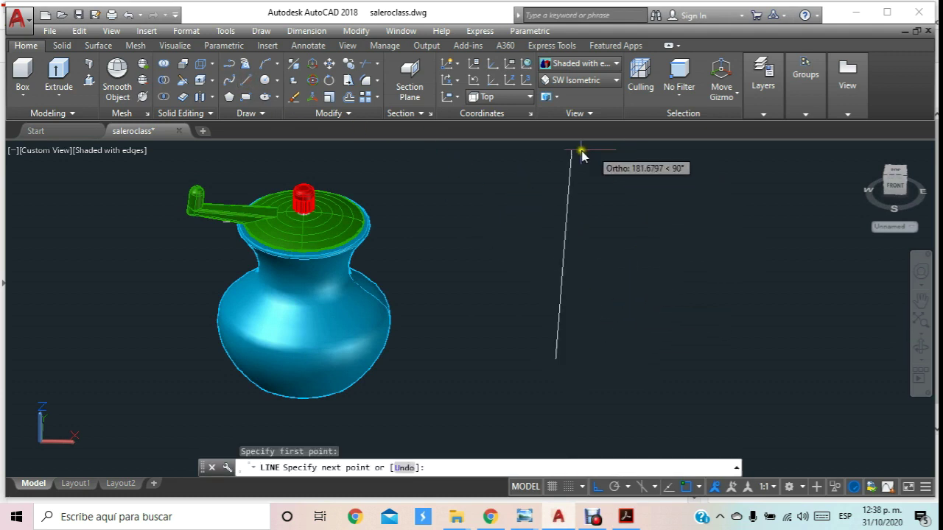
key(Escape)
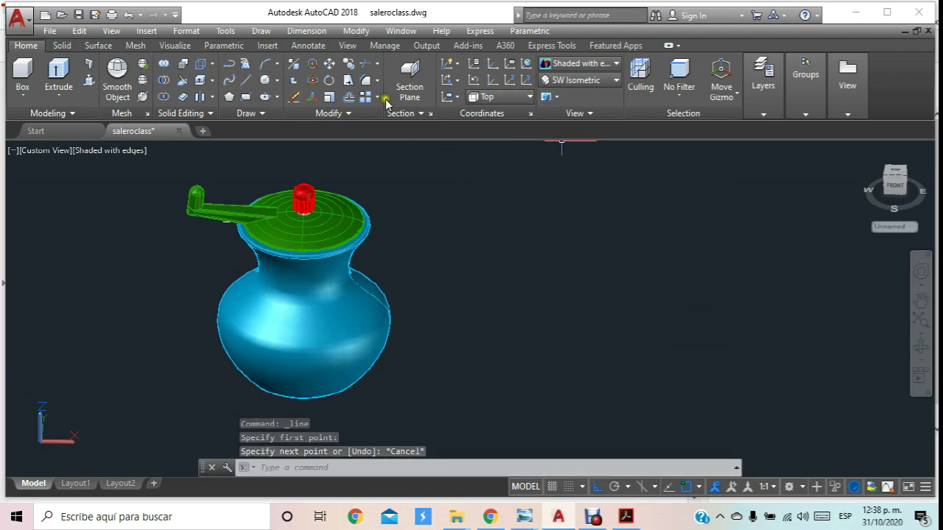
click(248, 80)
click(580, 361)
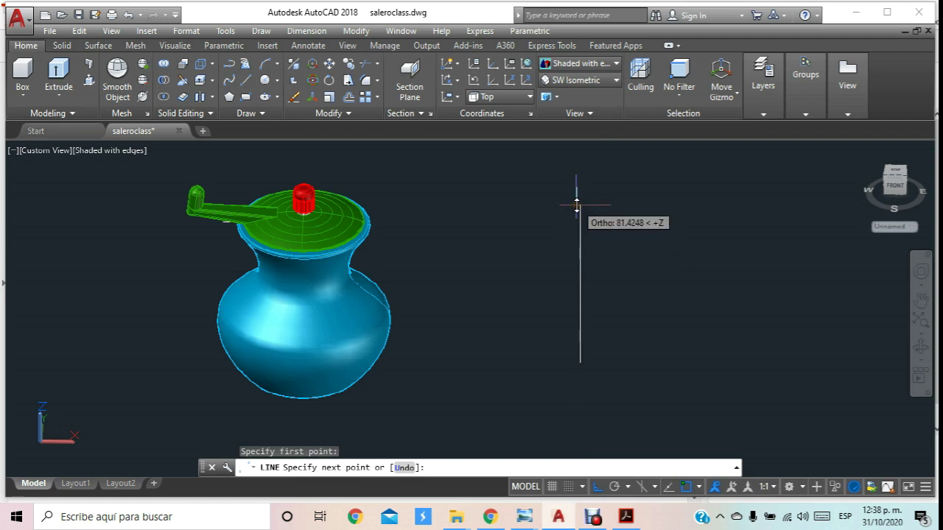
click(579, 205)
key(Escape)
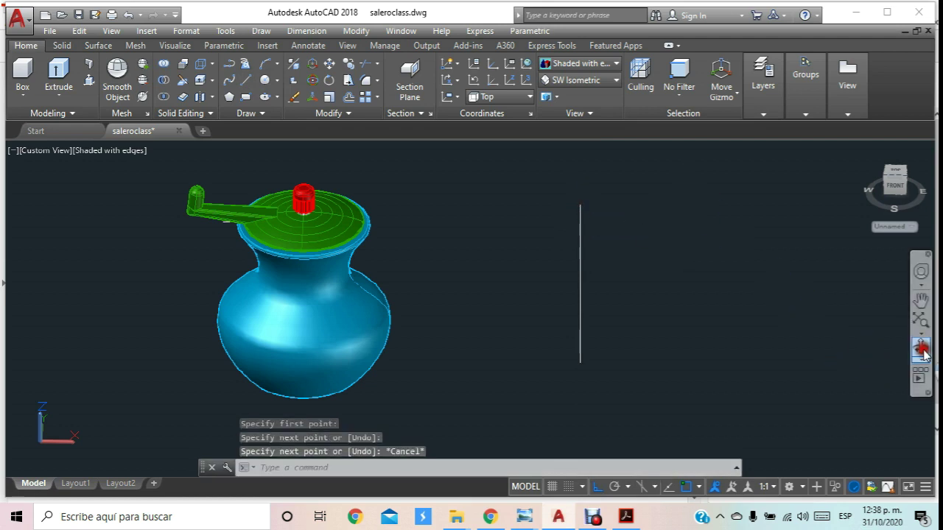
Orbit to a top view and draw a 50-diameter circle at the line's bottom end.
click(921, 350)
mouse_move(543, 236)
mouse_down()
mouse_move(548, 268)
mouse_move(518, 229)
mouse_up()
click(268, 79)
click(566, 304)
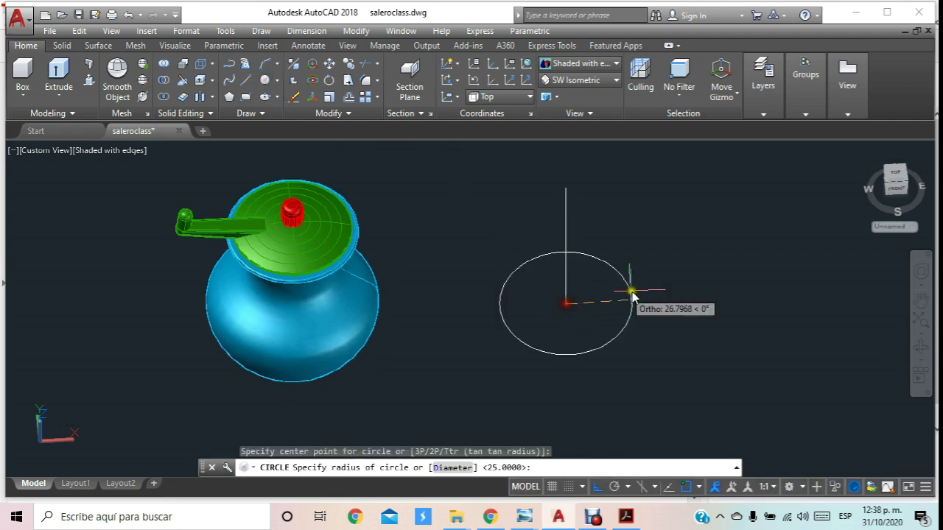
text(d)
key(Return)
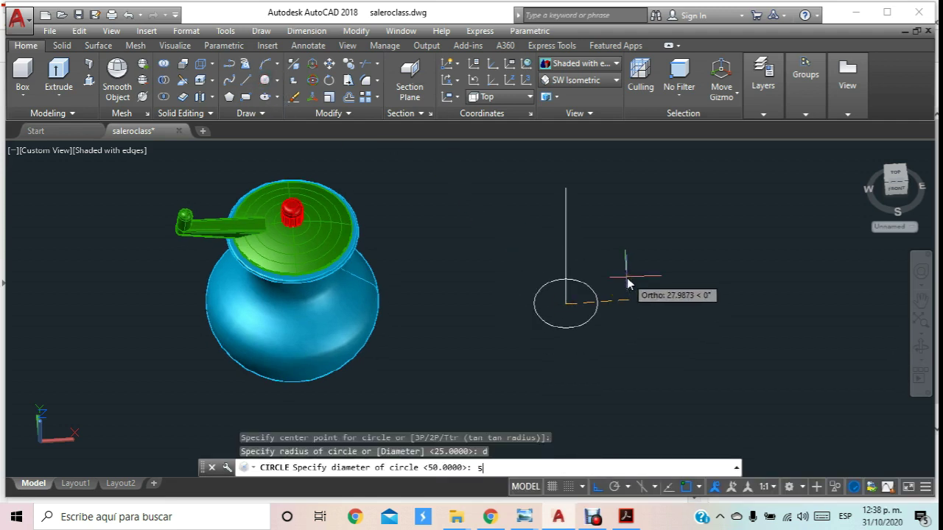
text(0)
key(Return)
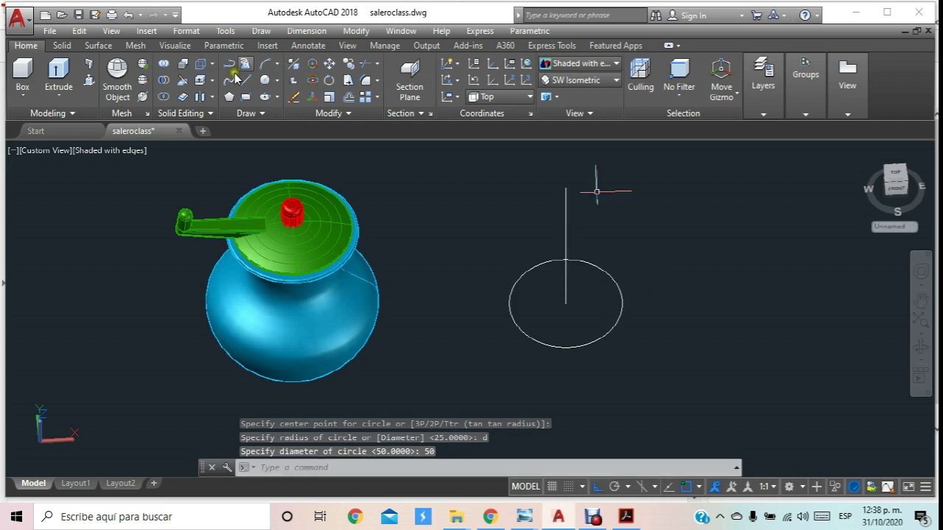
Add a concentric 45-diameter circle and crossing-select the guide line.
click(267, 86)
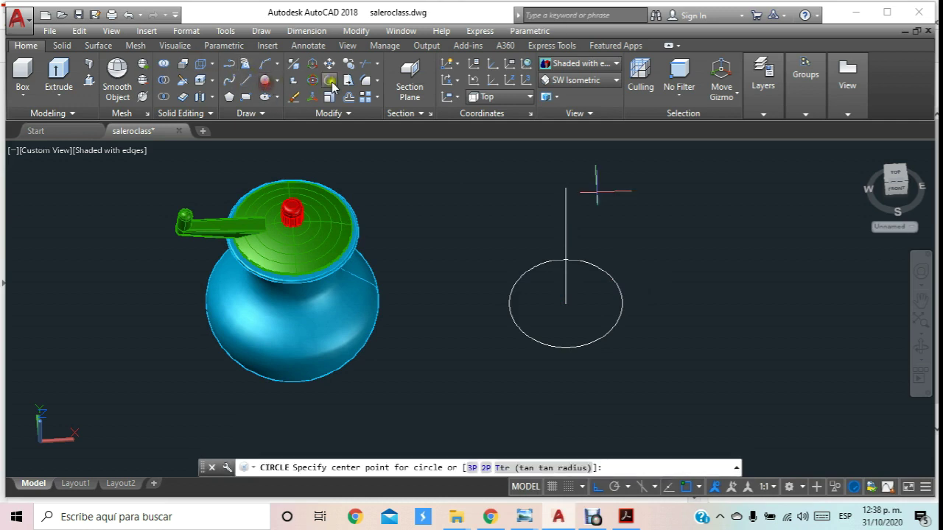
click(570, 310)
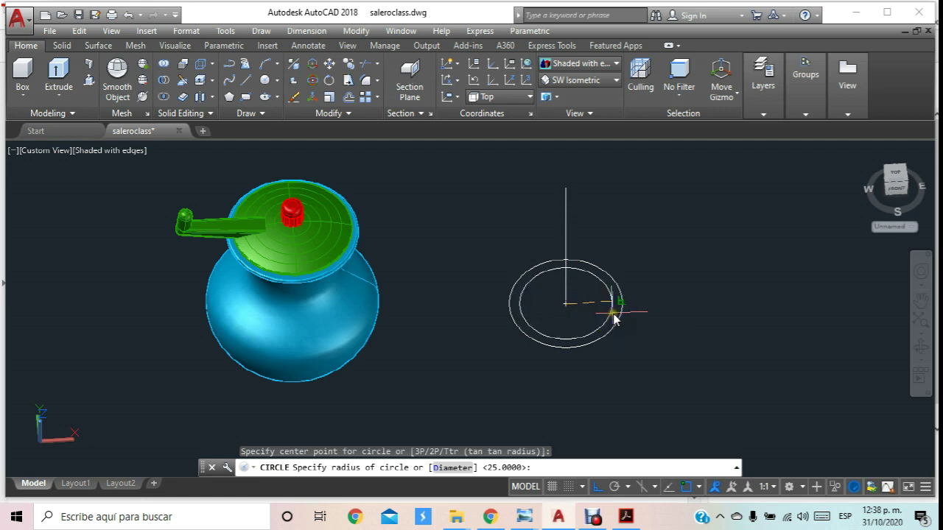
text(d)
key(Return)
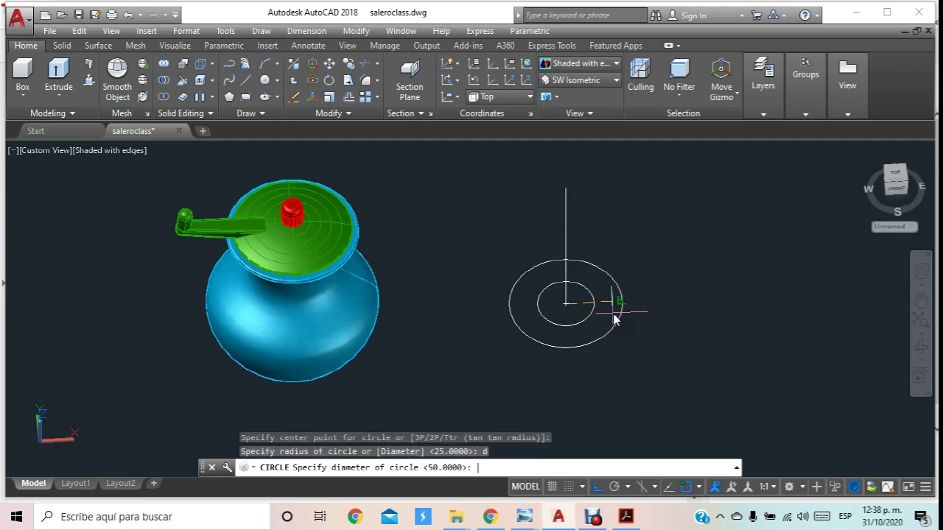
text(45)
key(Return)
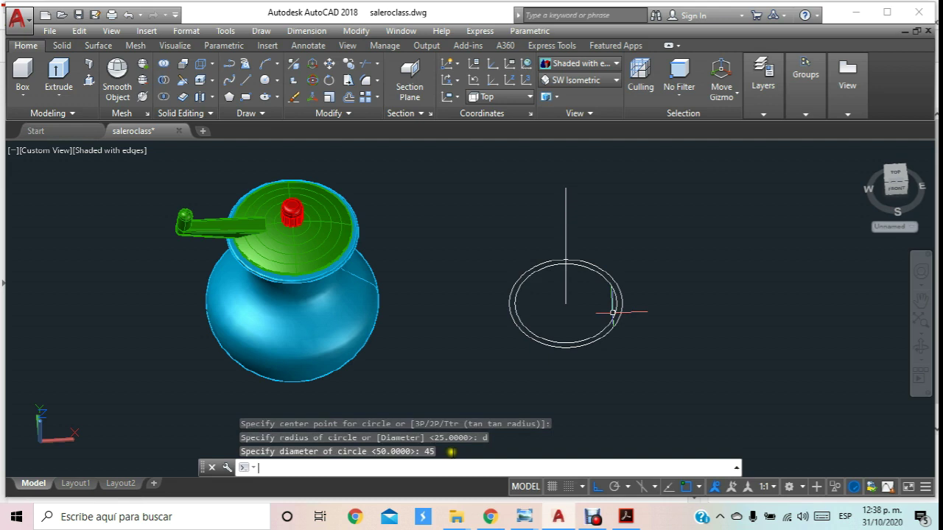
mouse_move(518, 337)
shift+middle_down()
mouse_move(514, 304)
mouse_move(595, 309)
shift+middle_up()
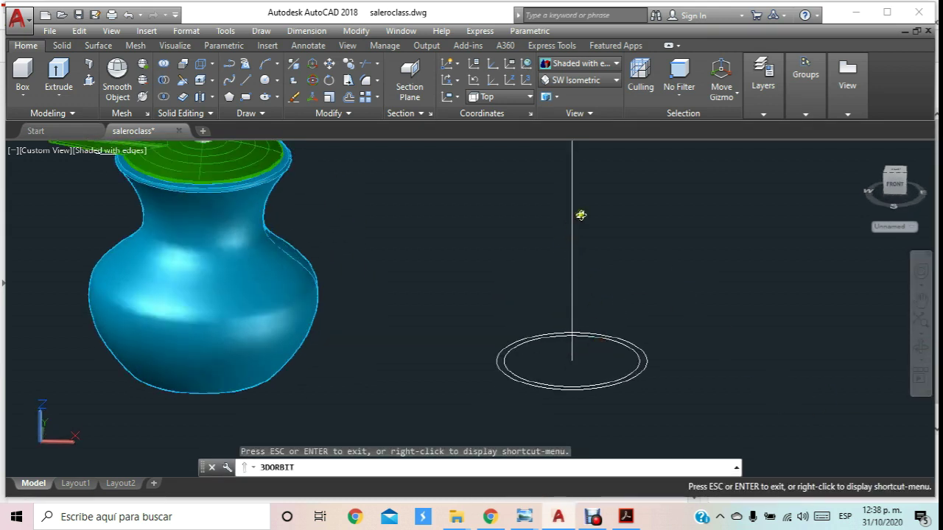
click(589, 209)
click(553, 238)
Delete the guide line and press-pull the band between the circles into a short ring.
key(Delete)
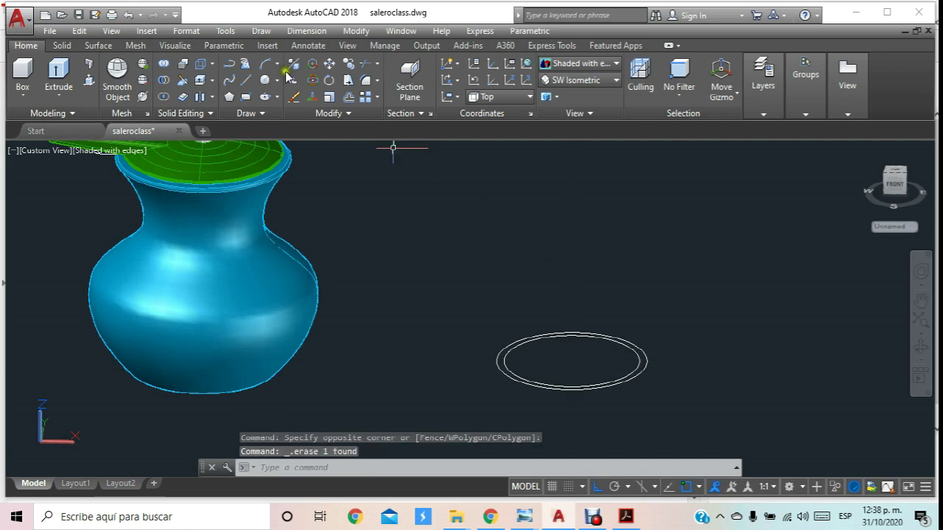
click(89, 80)
scroll(640, 379, up, 2)
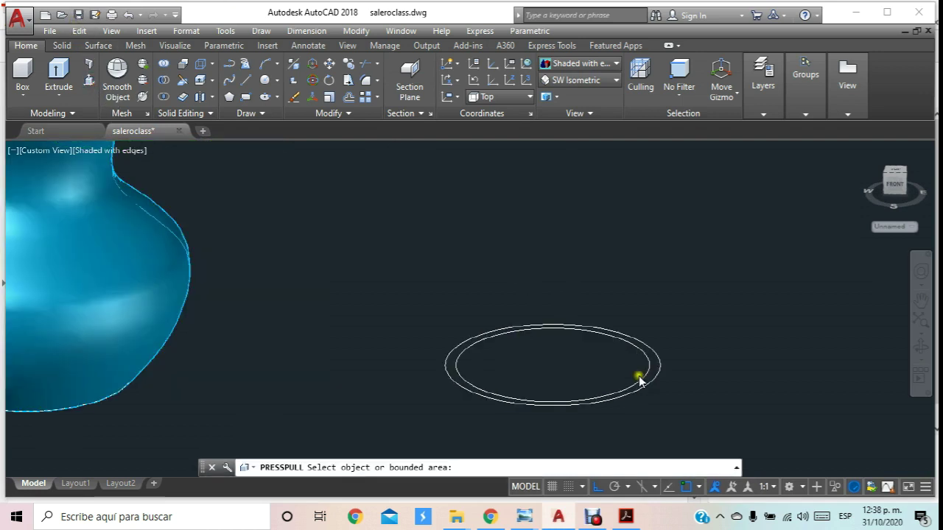
scroll(640, 379, up, 3)
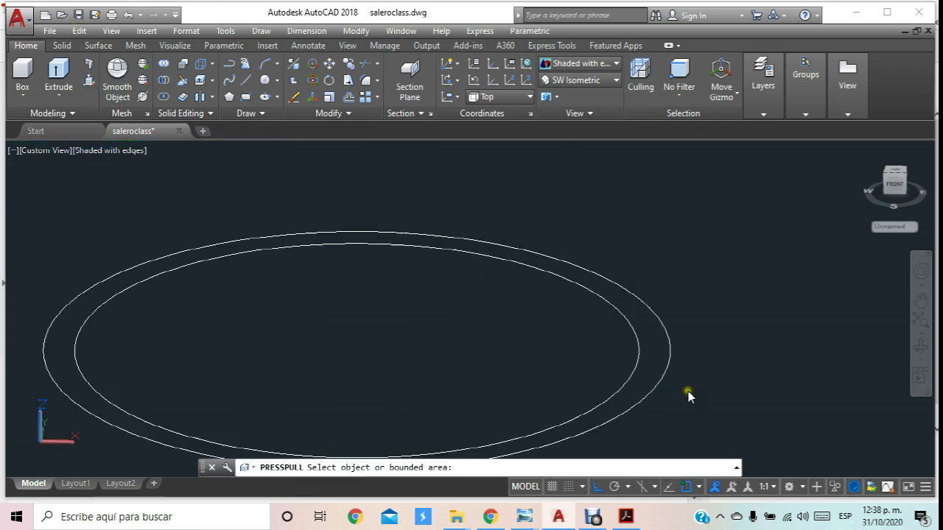
click(658, 359)
scroll(781, 219, down, 5)
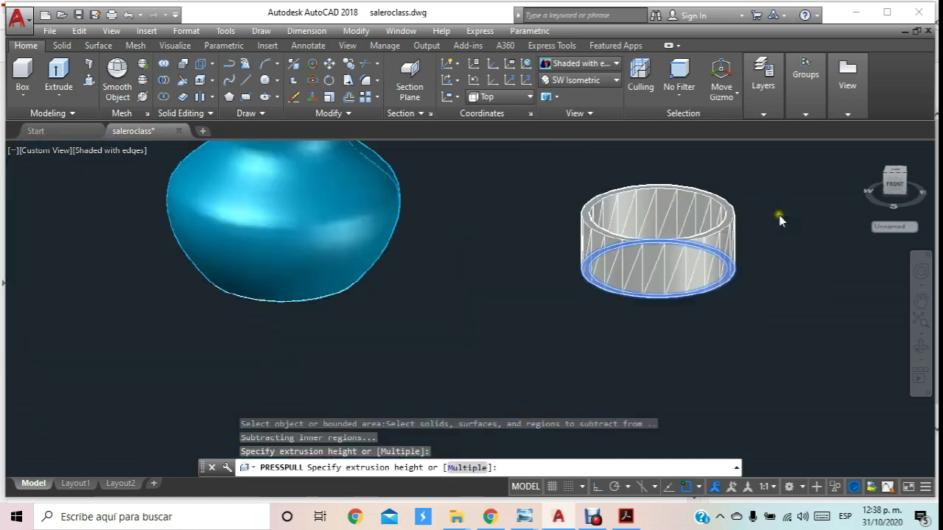
click(688, 288)
scroll(713, 296, up, 1)
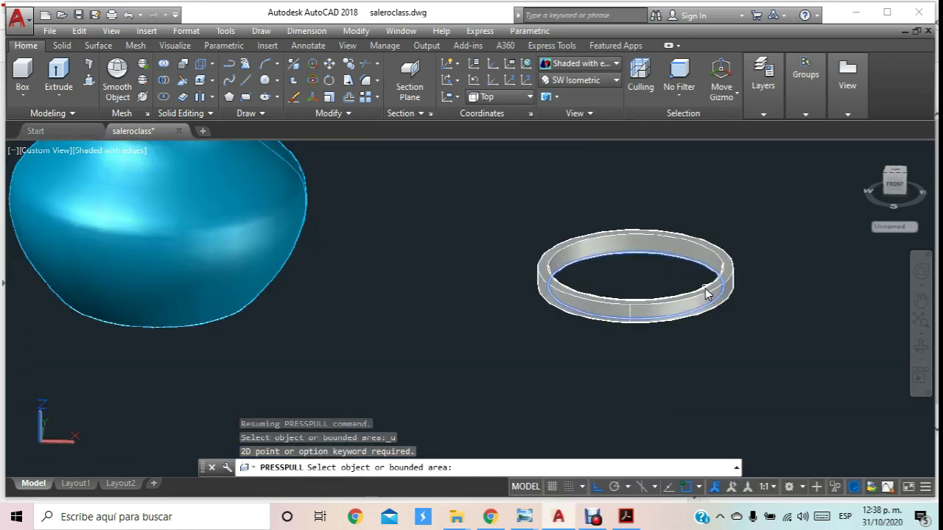
Pan and orbit to view the vase from below beside the ring.
middle_drag(702, 291, 866, 309)
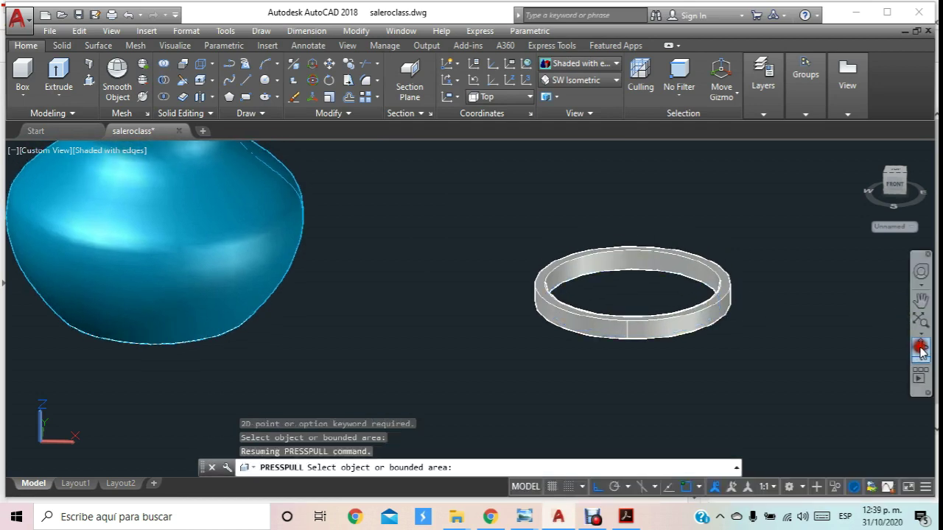
click(921, 348)
mouse_move(419, 294)
mouse_down()
mouse_move(378, 254)
mouse_move(344, 275)
mouse_up()
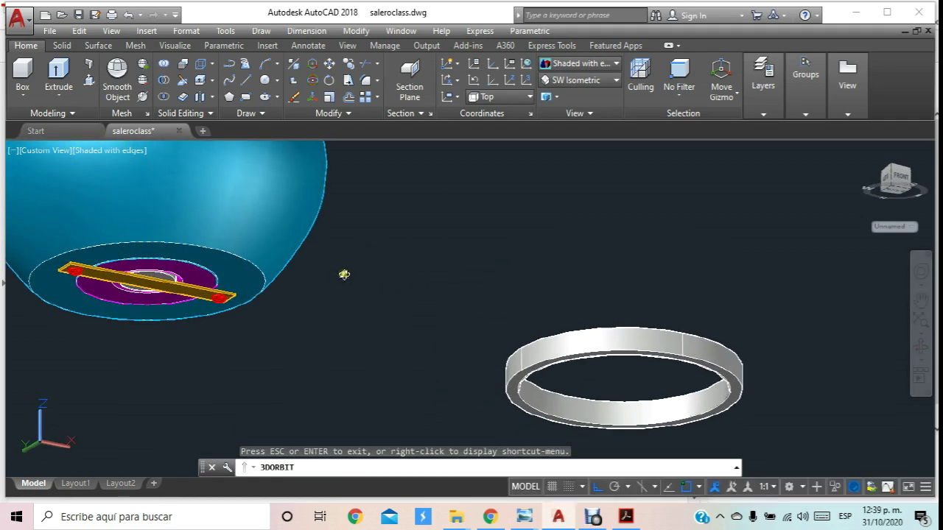
Move the ring from its centre to the centre of the vase base.
click(344, 68)
click(584, 388)
key(Return)
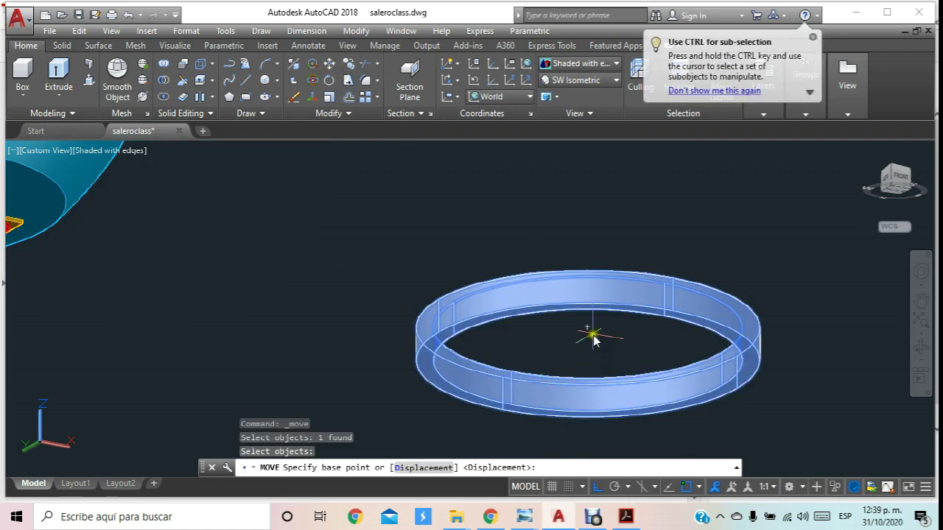
click(590, 326)
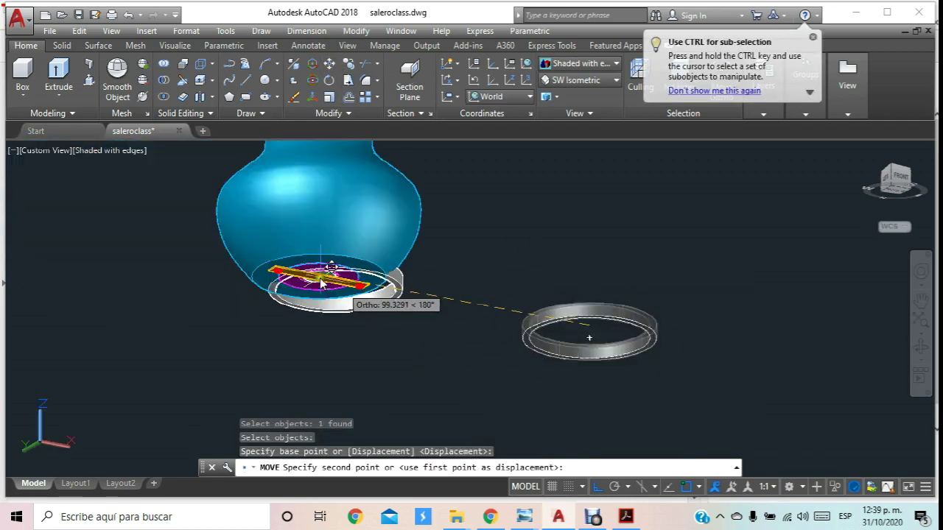
scroll(291, 282, up, 3)
scroll(292, 282, up, 2)
shift+middle_drag(343, 284, 368, 276)
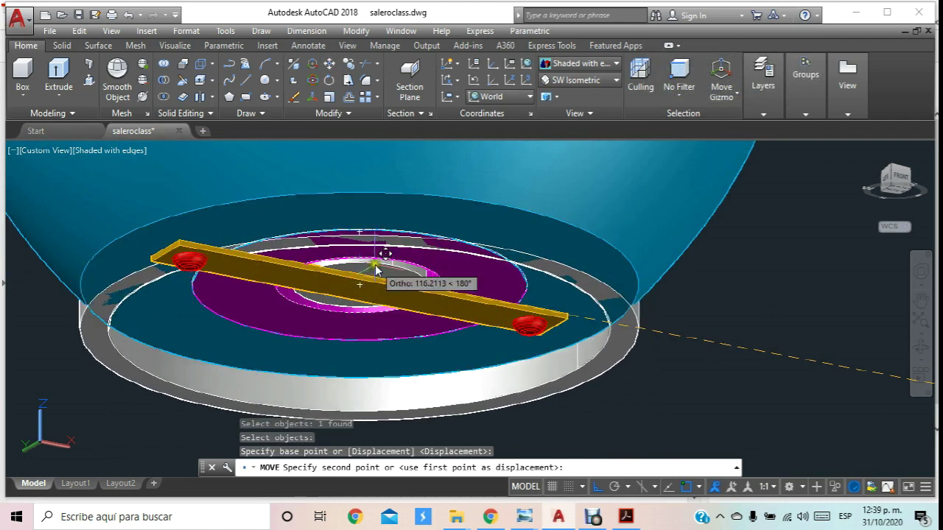
click(358, 287)
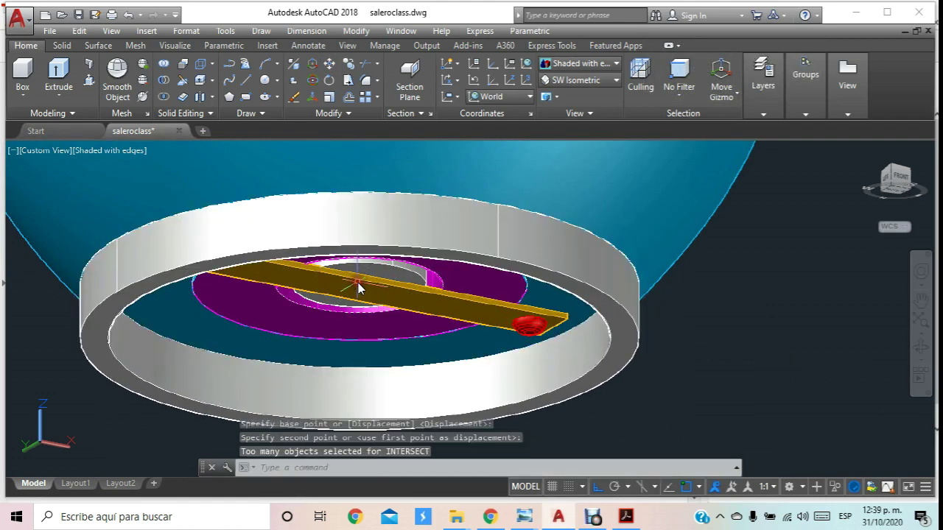
mouse_move(441, 207)
shift+middle_down()
mouse_move(436, 267)
mouse_move(416, 240)
mouse_move(359, 253)
mouse_move(435, 131)
mouse_move(406, 107)
mouse_move(364, 170)
shift+middle_up()
scroll(421, 213, down, 2)
scroll(420, 225, up, 3)
shift+middle_drag(421, 226, 445, 226)
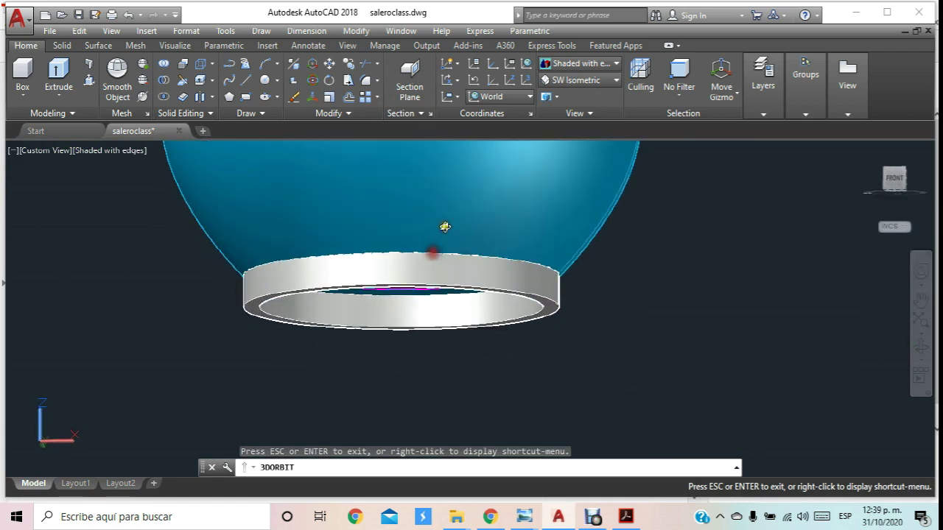
Union the vase body and the base ring into one solid.
click(165, 66)
click(494, 185)
click(551, 302)
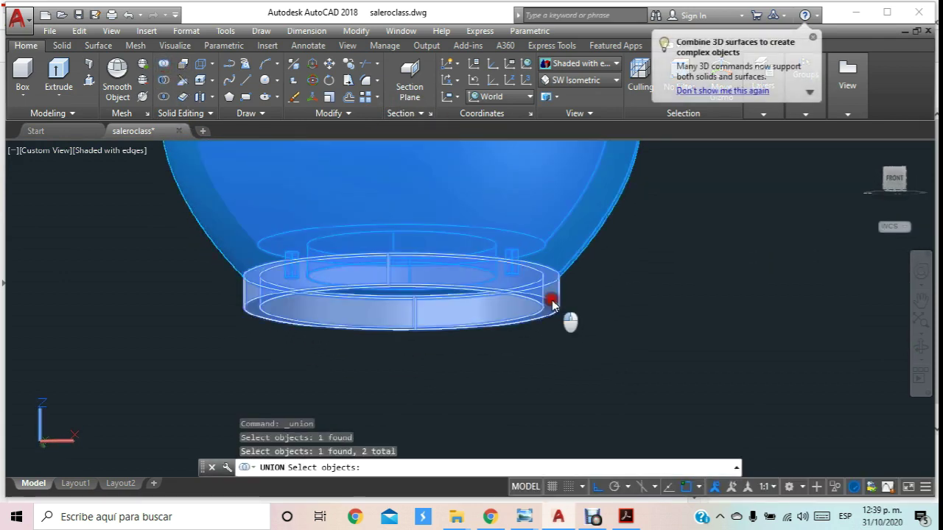
key(Return)
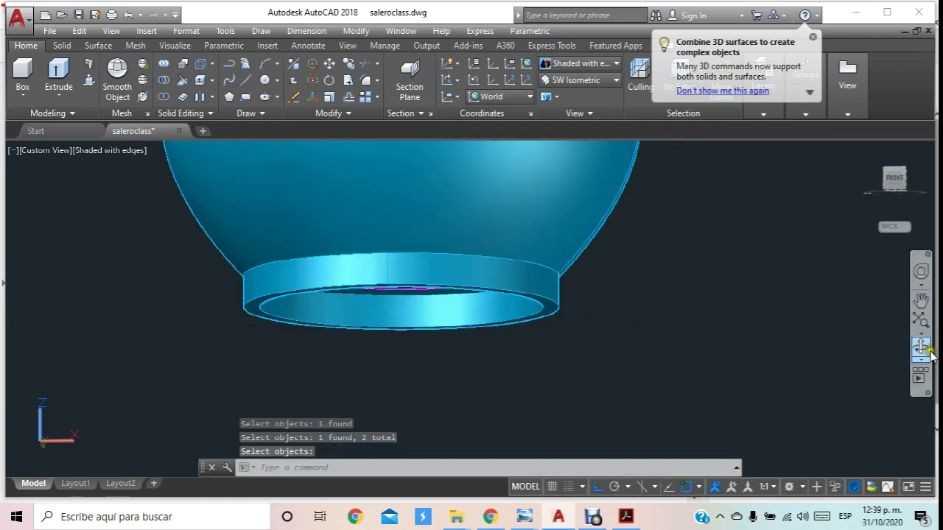
Orbit under the vase, begin filleting the ring edge and check the plans for the radius.
click(924, 349)
mouse_move(543, 240)
mouse_down()
mouse_move(581, 164)
mouse_move(501, 231)
mouse_up()
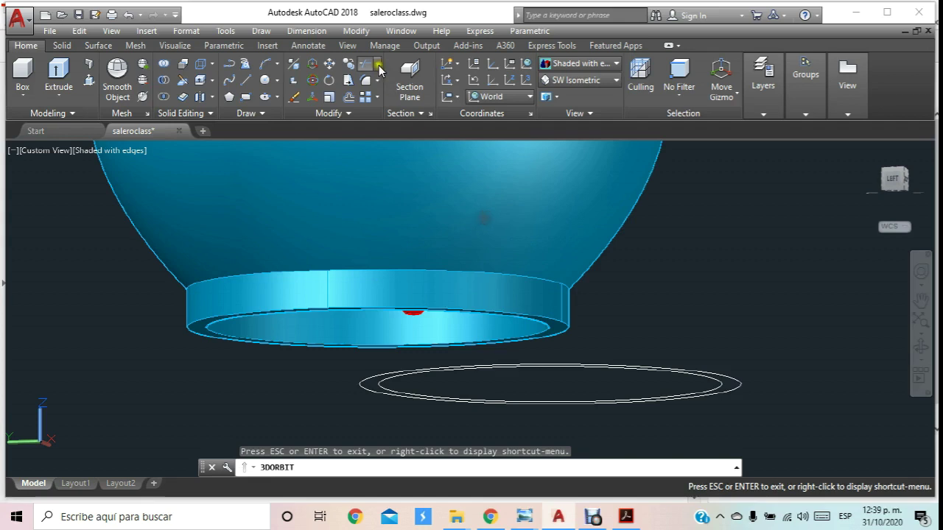
click(366, 65)
scroll(509, 267, up, 2)
scroll(509, 281, up, 2)
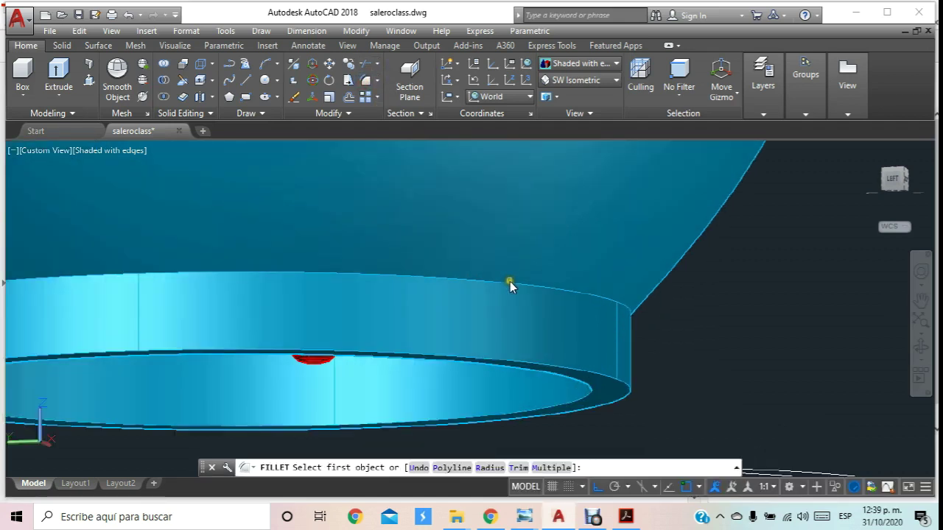
click(510, 286)
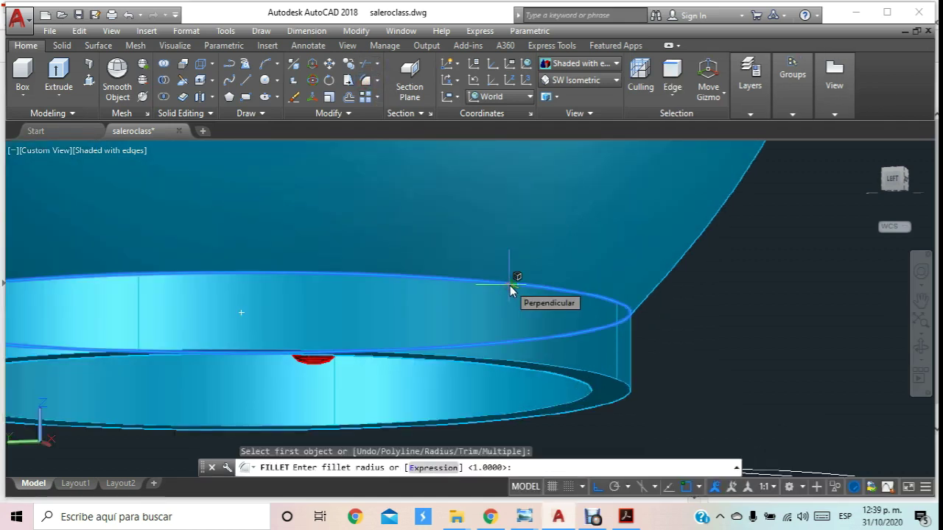
click(366, 82)
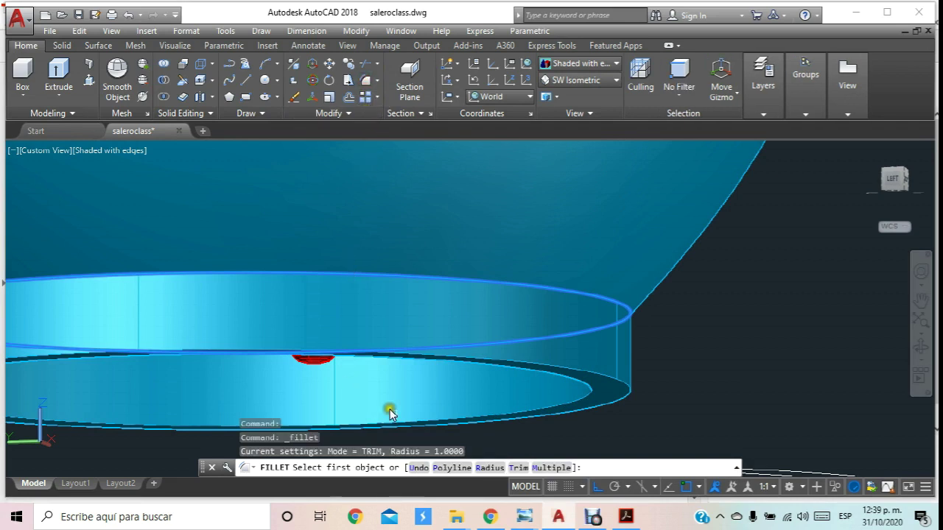
click(626, 517)
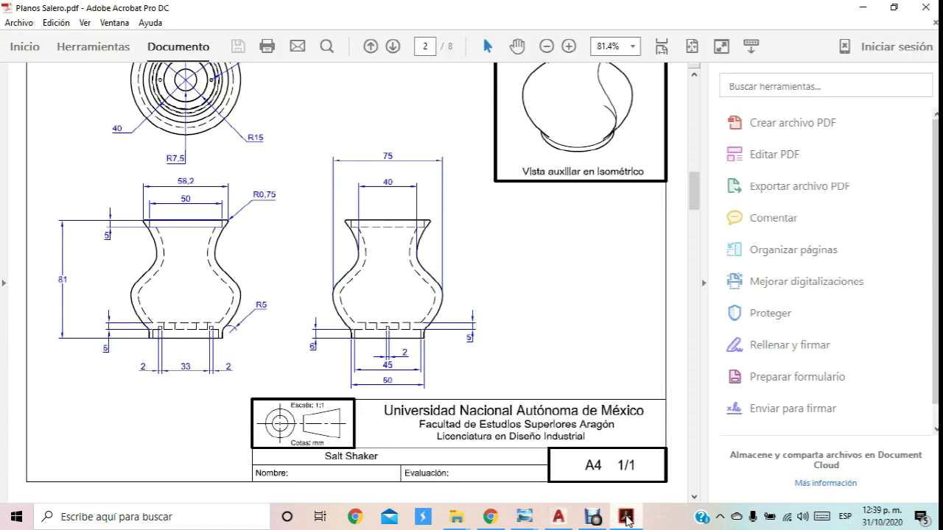
click(626, 518)
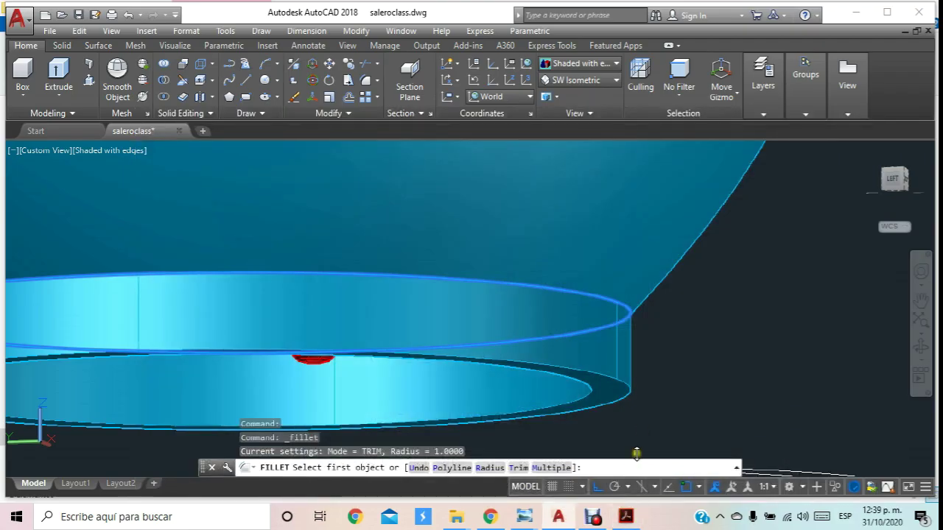
Fillet the ring's top edge with radius 5.
click(491, 468)
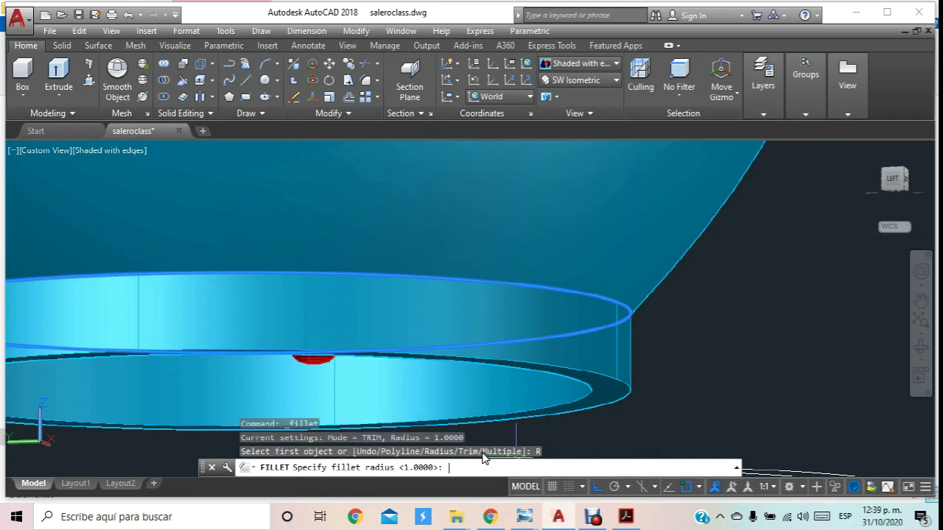
text(5)
key(Return)
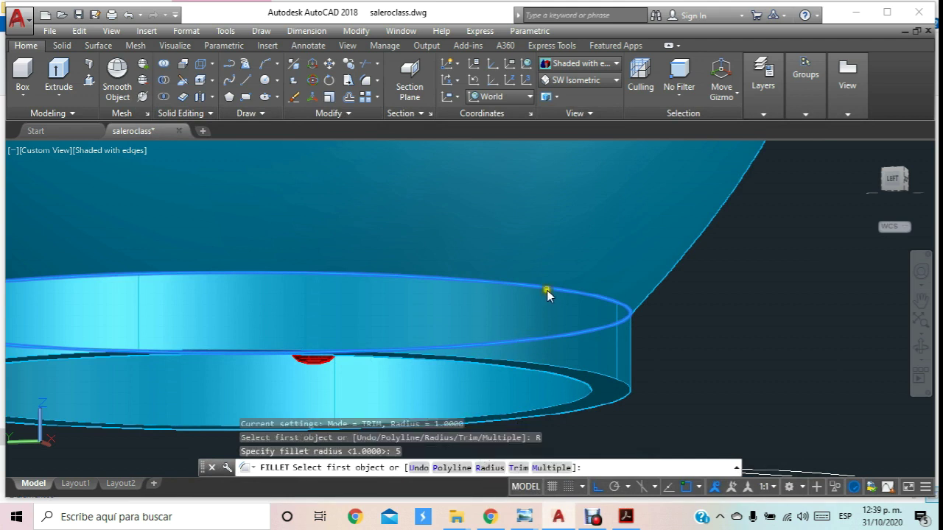
click(546, 290)
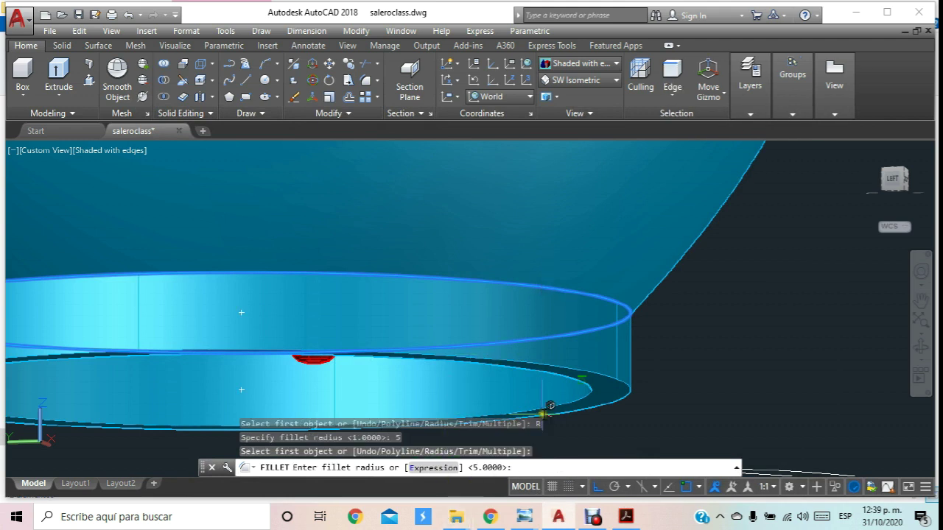
key(Return)
key(Return)
key(Return)
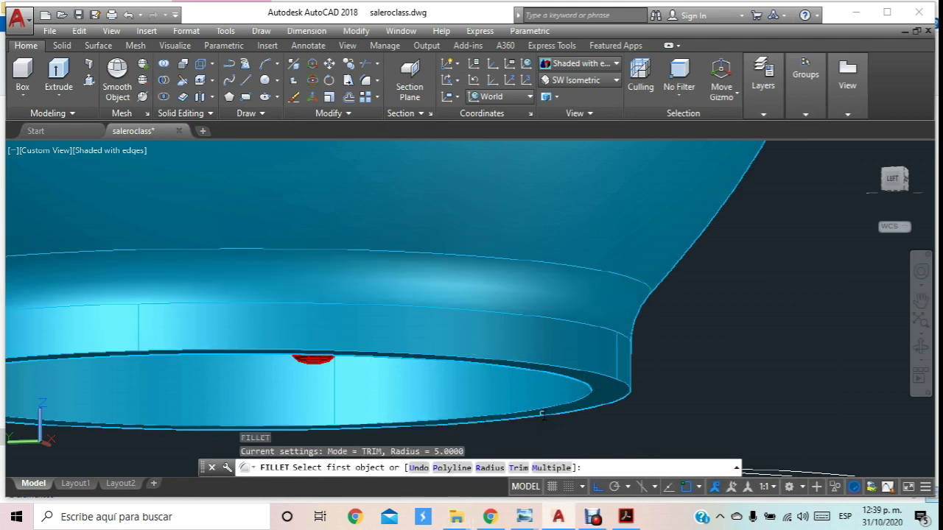
scroll(645, 307, down, 5)
key(Escape)
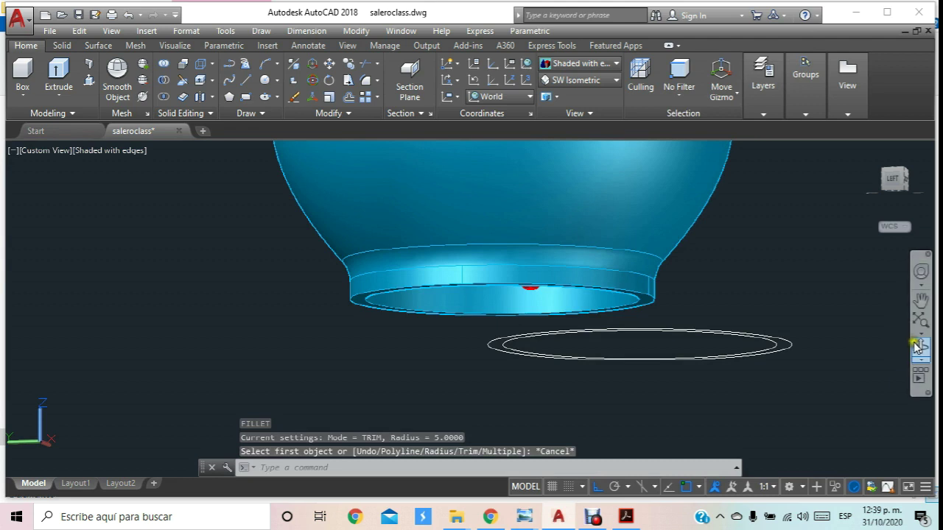
click(919, 346)
Window-select and delete the leftover ring outline circles.
mouse_move(701, 265)
mouse_down()
mouse_move(594, 294)
mouse_move(669, 268)
mouse_up()
key(Escape)
drag(372, 315, 150, 205)
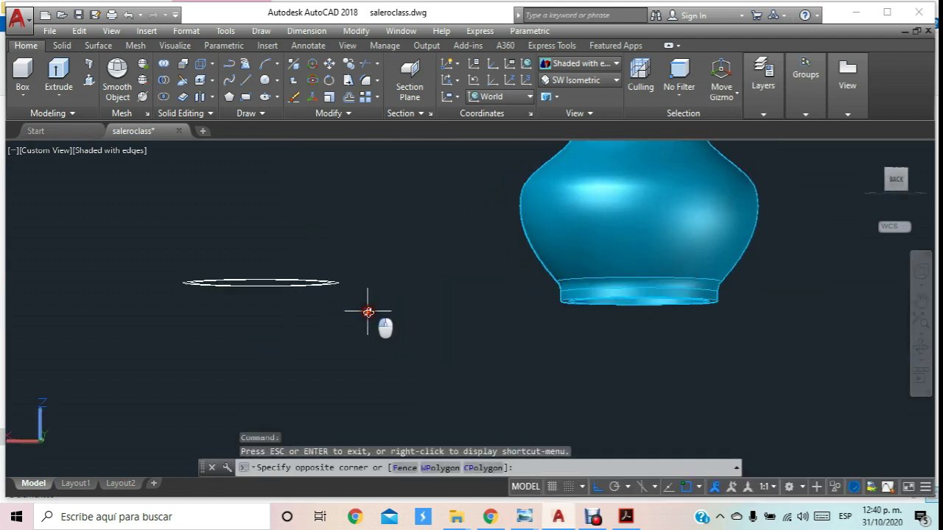
key(Delete)
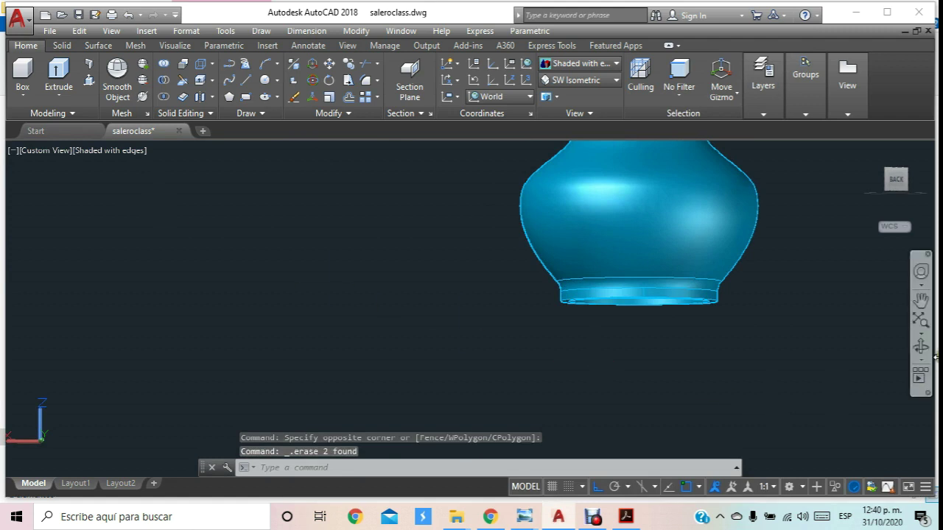
Orbit to inspect the whole shaker and its base, then open Layer Properties.
click(919, 344)
mouse_move(516, 273)
mouse_down()
mouse_move(342, 348)
mouse_move(254, 342)
mouse_move(327, 290)
mouse_move(249, 302)
mouse_move(244, 314)
mouse_up()
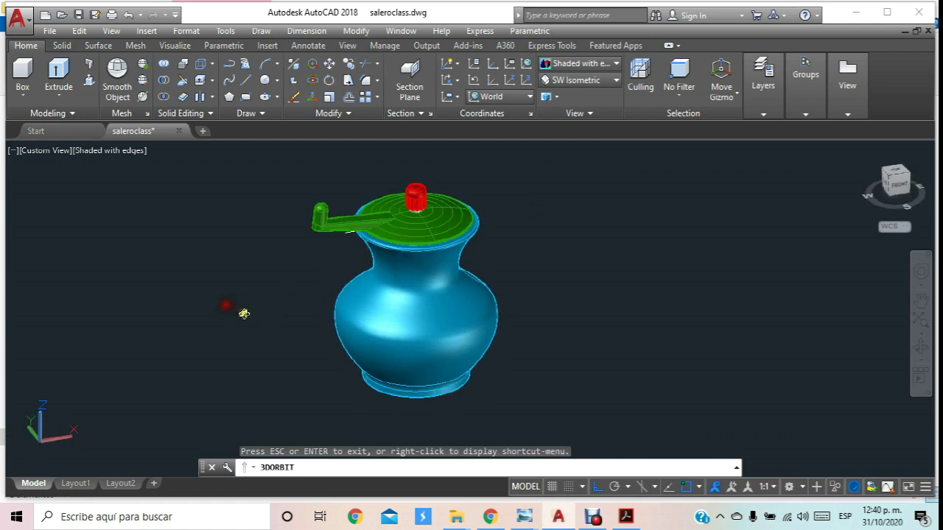
mouse_move(529, 269)
mouse_down()
mouse_move(632, 199)
mouse_move(579, 227)
mouse_move(575, 287)
mouse_move(763, 166)
mouse_up()
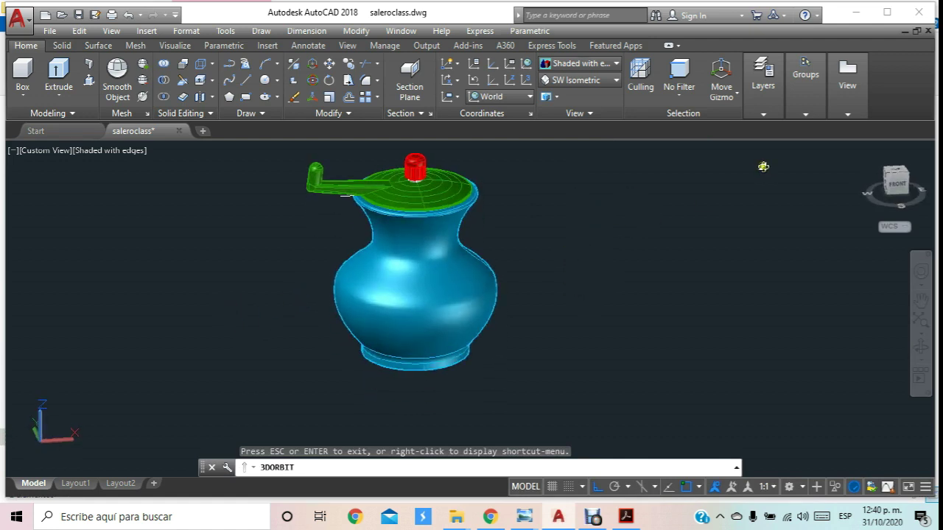
click(763, 115)
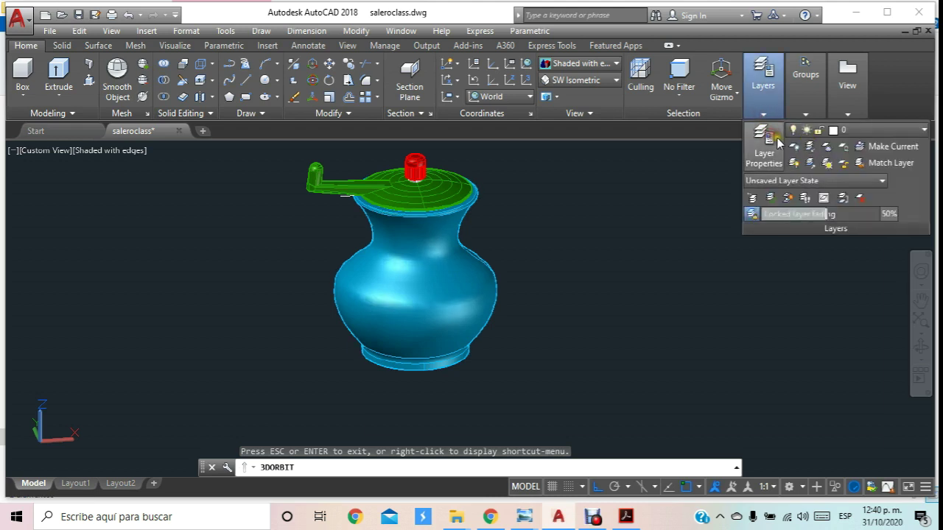
click(779, 141)
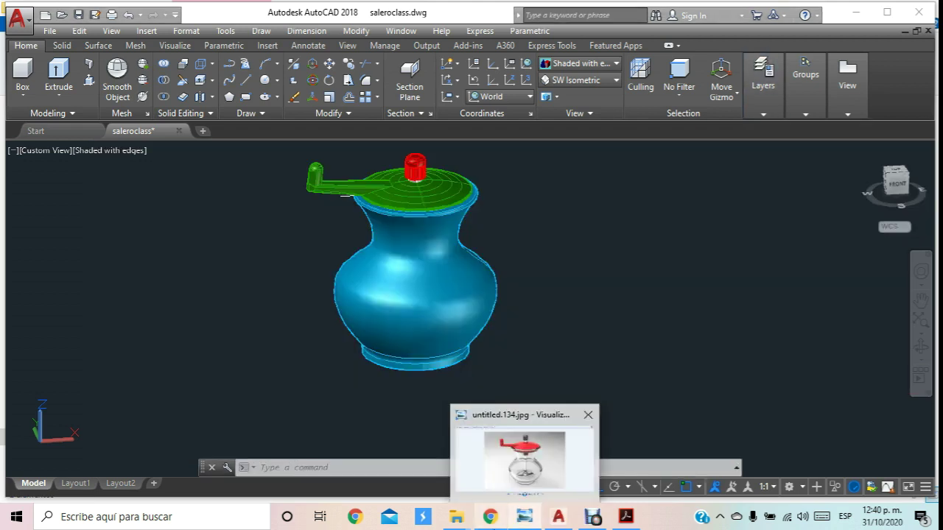
Browse the rendered salt-shaker images in Windows Photo Viewer, then return to AutoCAD.
click(518, 494)
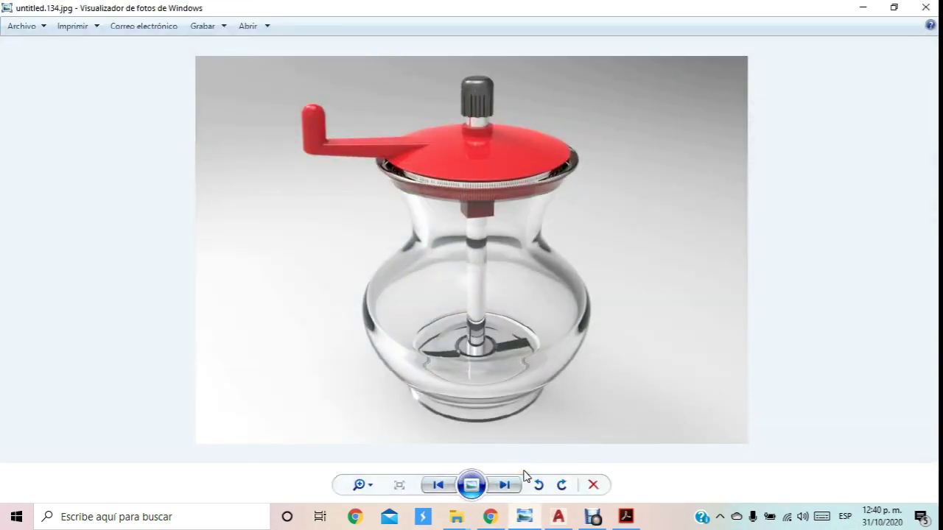
key(Right)
key(Right)
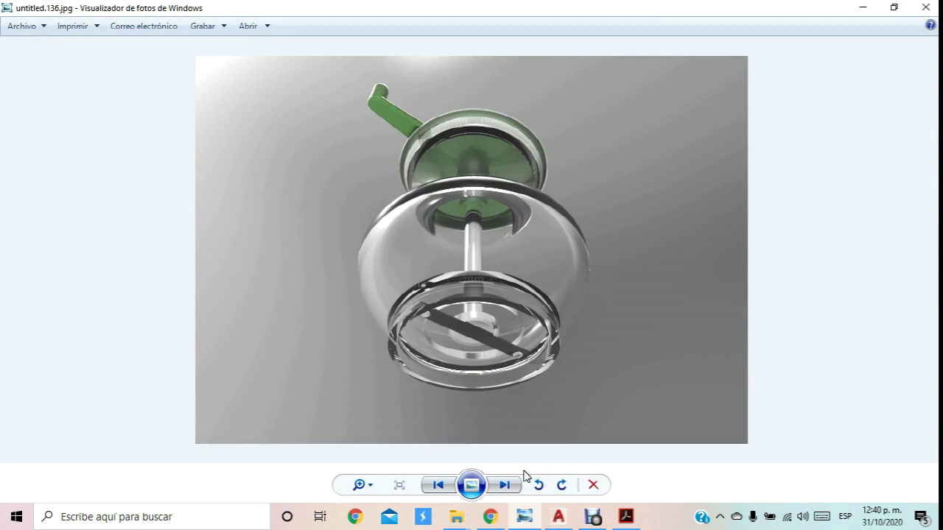
key(Right)
key(Right)
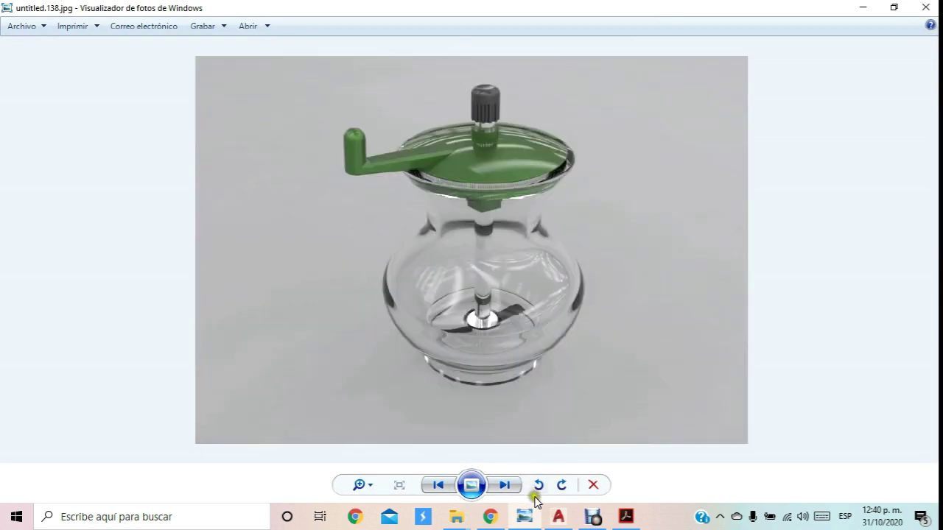
click(558, 519)
middle_drag(528, 369, 520, 389)
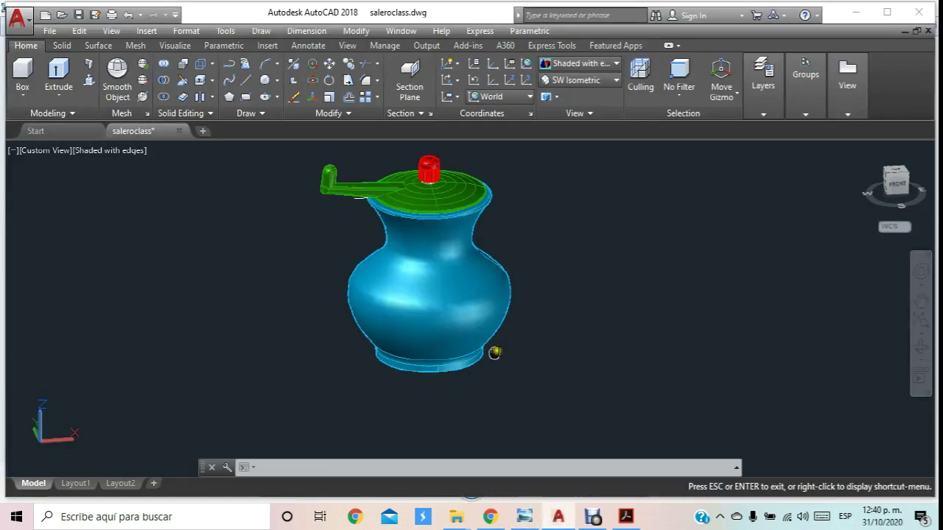